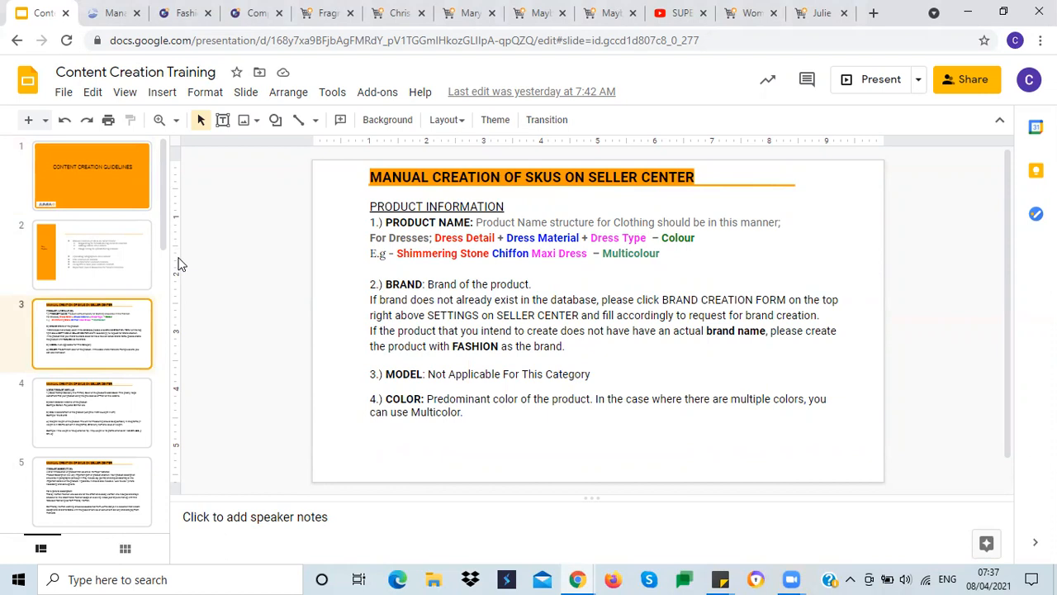
# Step: Switch to the Seller Center and start adding a product, choosing to create a new product not in the catalog
pyautogui.click(109, 14)
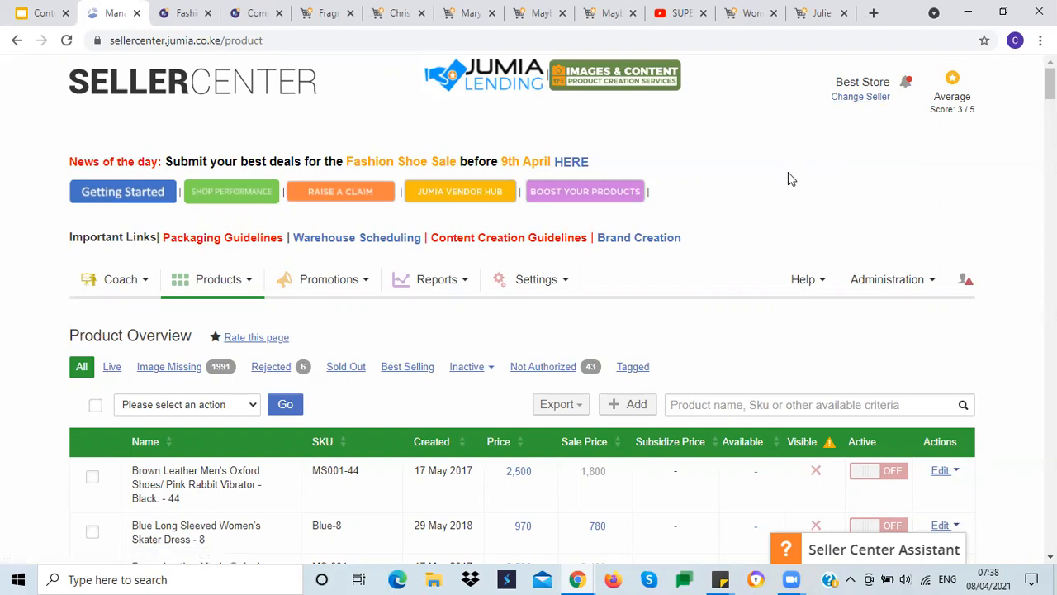
pyautogui.scroll(-2, 788, 172)
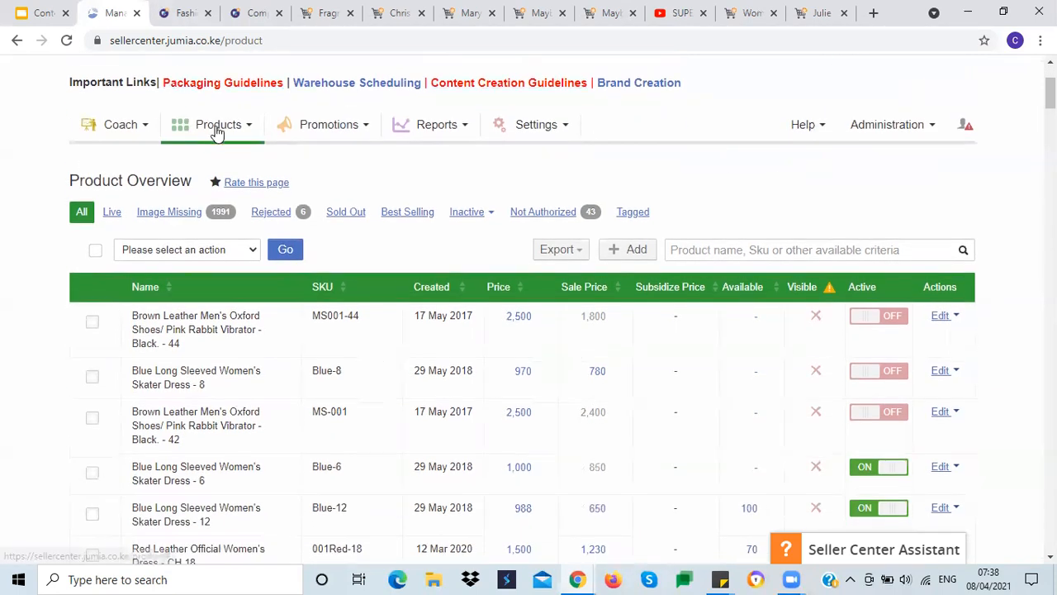
pyautogui.moveTo(219, 131)
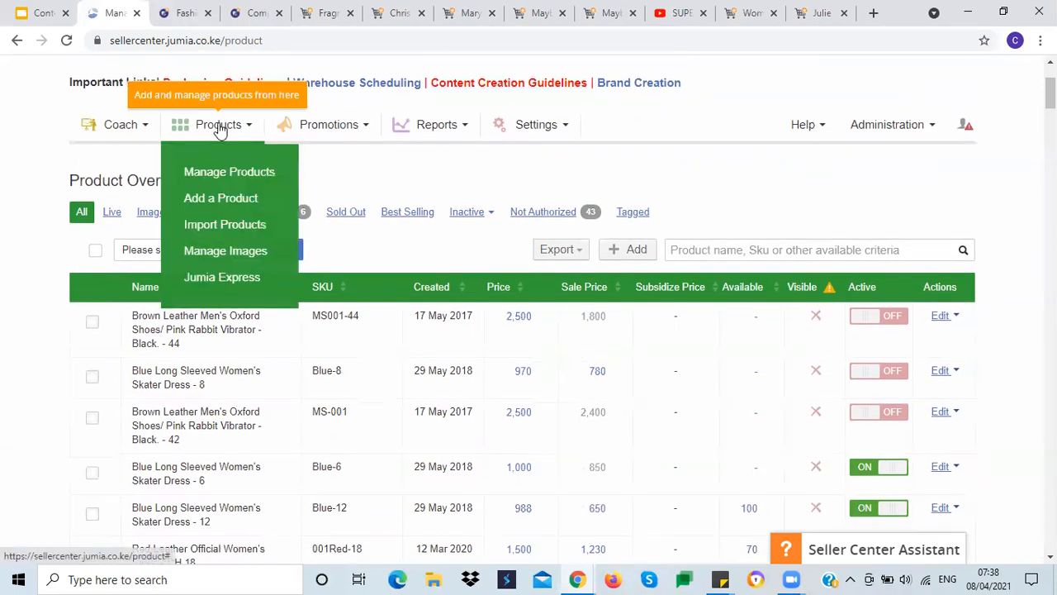
pyautogui.click(221, 199)
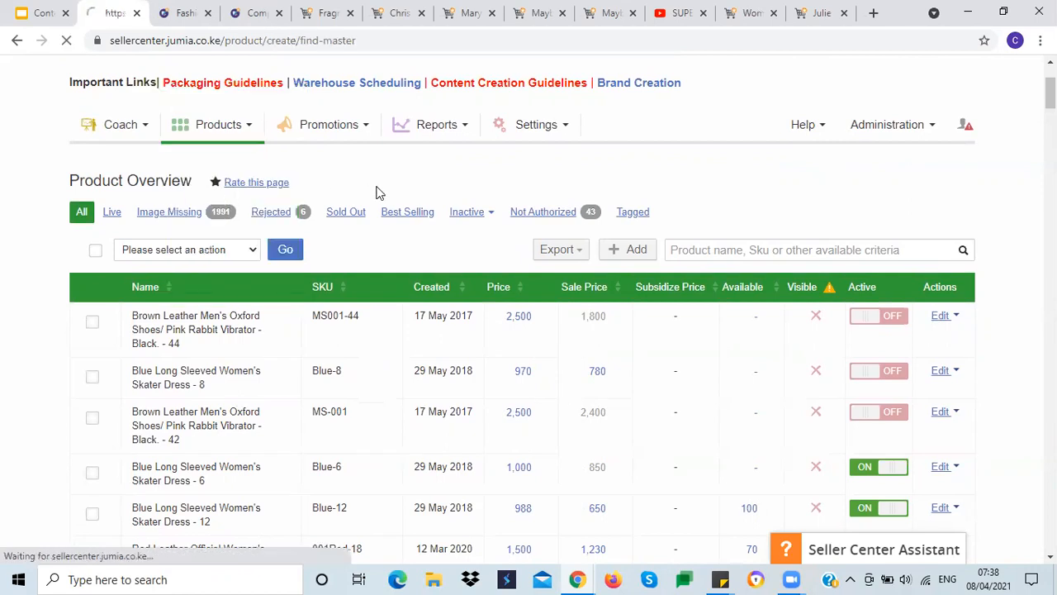
pyautogui.scroll(-2, 540, 305)
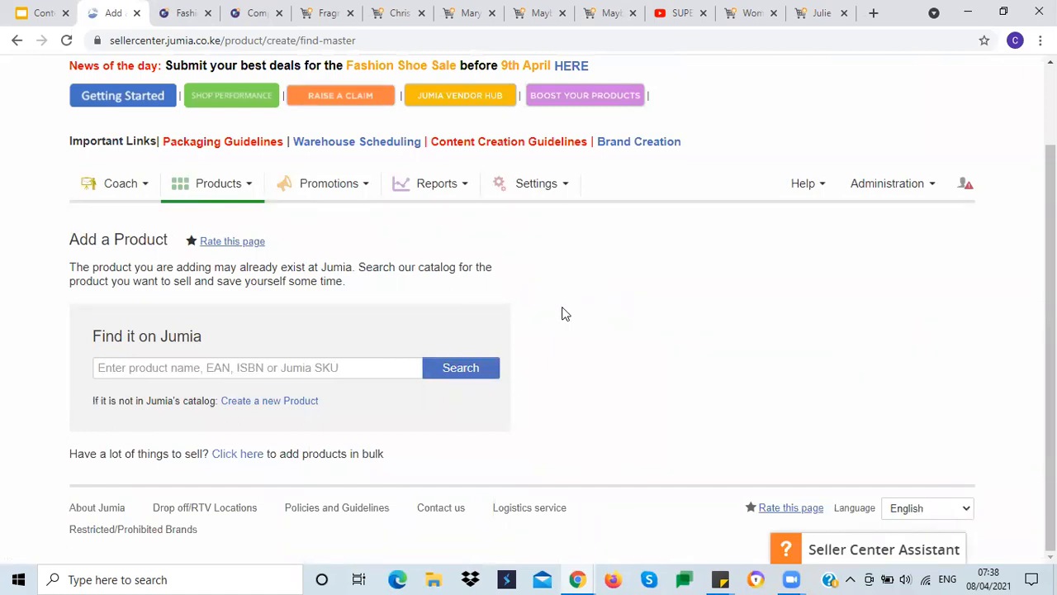
pyautogui.click(303, 408)
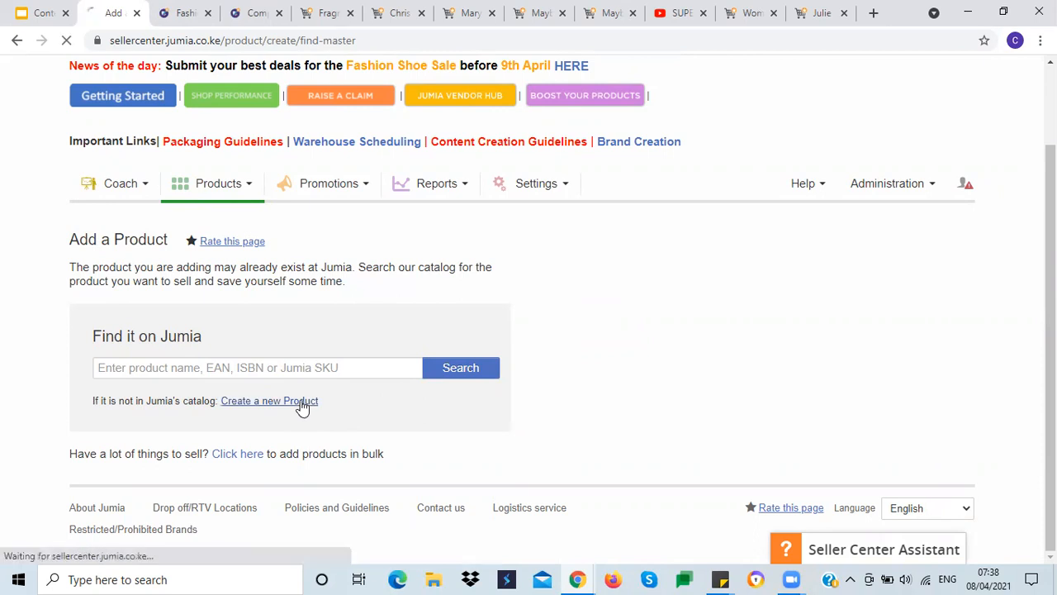
# Step: Browse the category tree and select the Fashion category
pyautogui.scroll(-3, 714, 312)
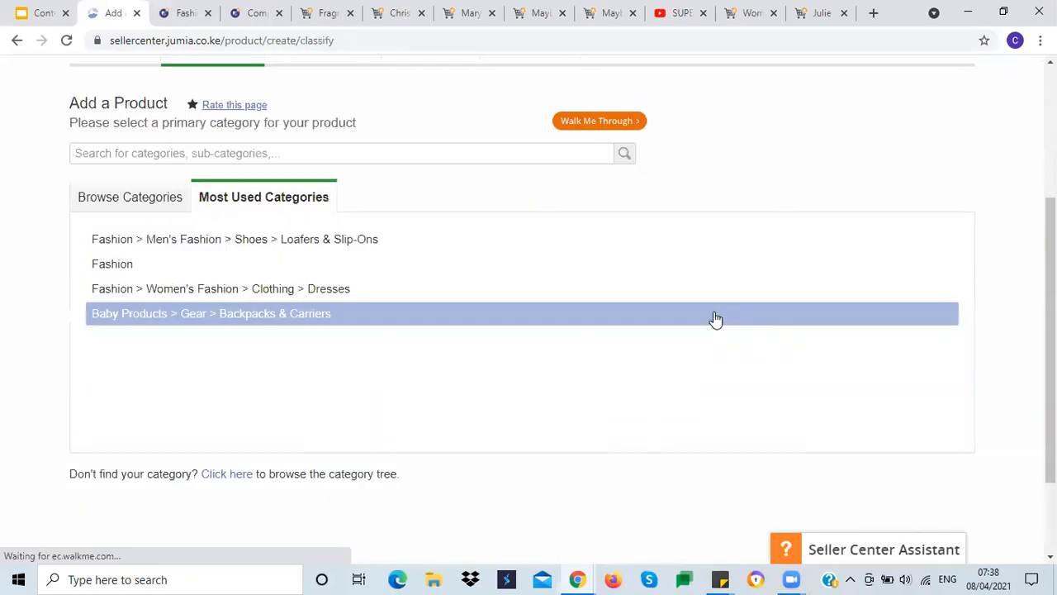
pyautogui.click(153, 205)
pyautogui.scroll(-2, 10, 236)
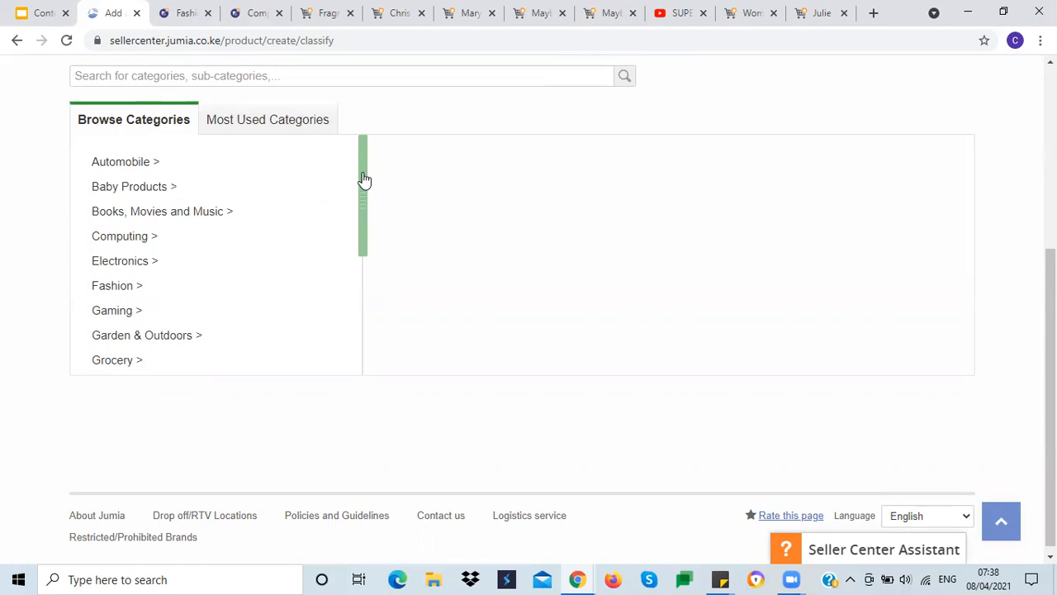
pyautogui.moveTo(365, 180); pyautogui.dragTo(360, 211)
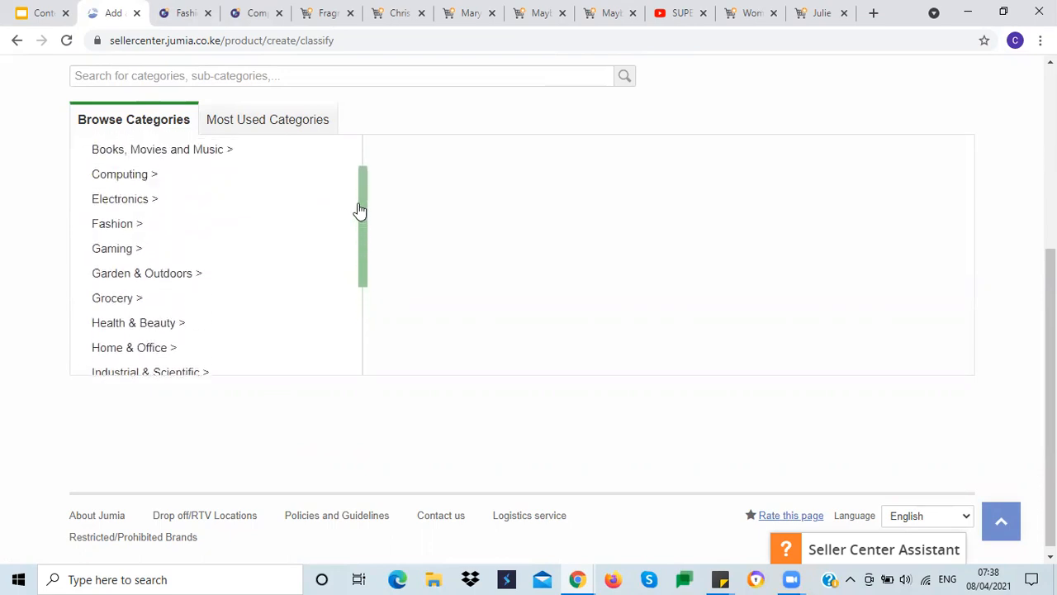
pyautogui.click(129, 223)
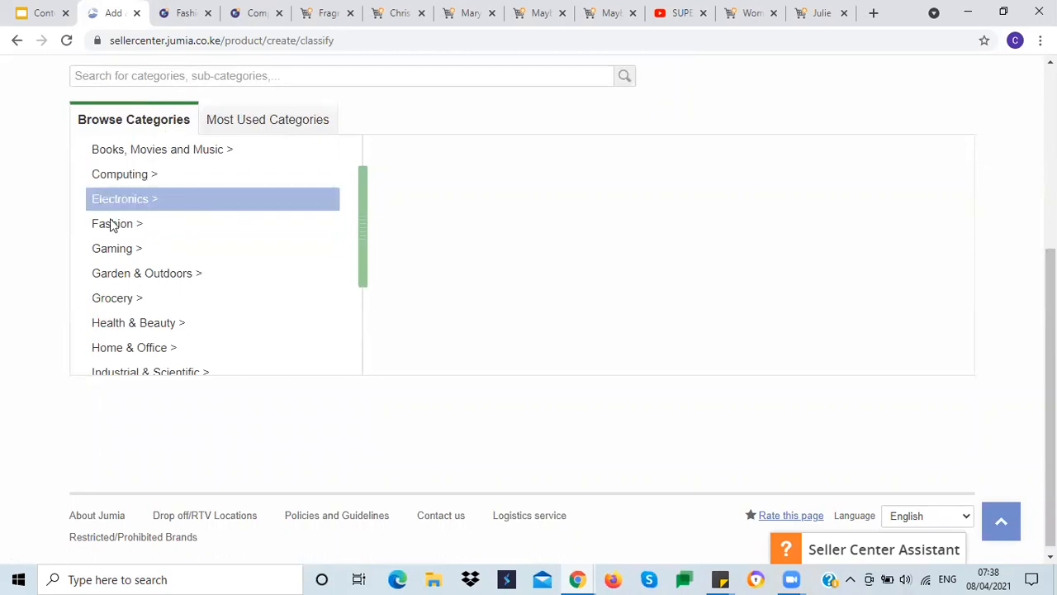
pyautogui.click(44, 17)
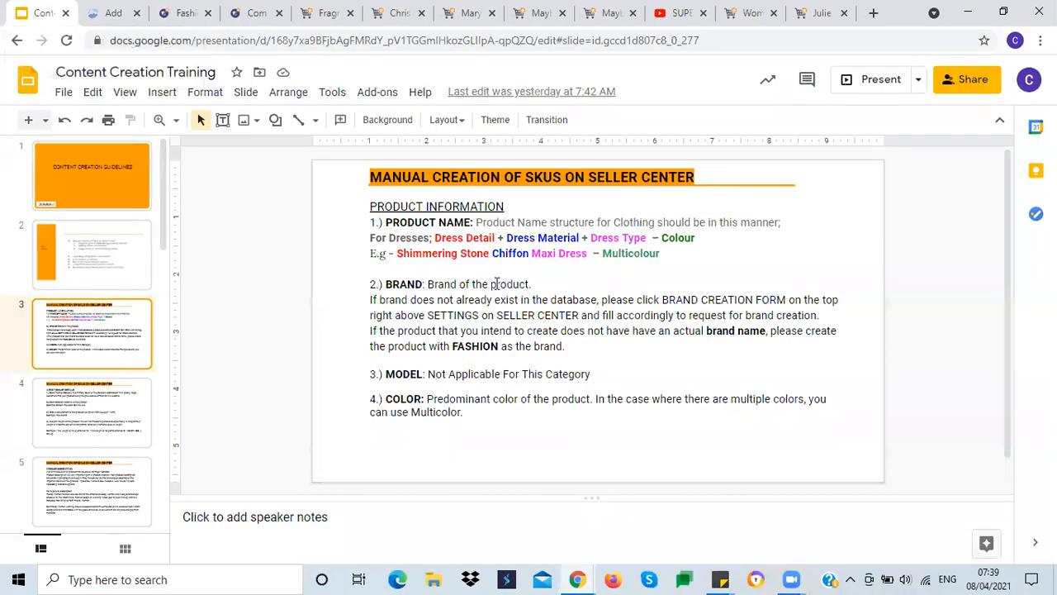
pyautogui.click(116, 14)
pyautogui.click(142, 226)
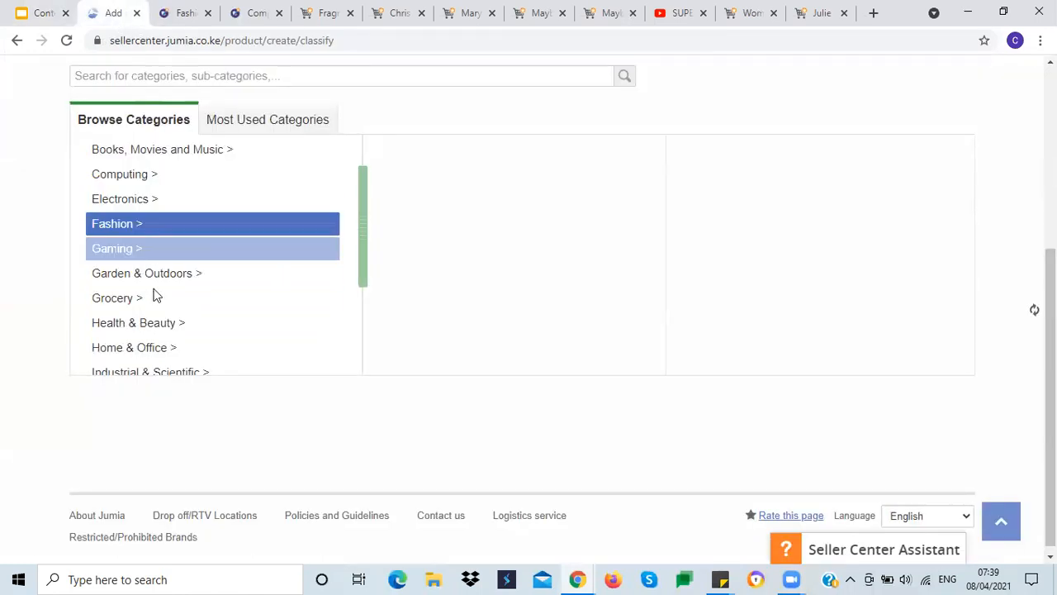
# Step: Choose Women's Fashion > Clothing > Dresses as the primary category and confirm the selection
pyautogui.moveTo(661, 177); pyautogui.dragTo(661, 296)
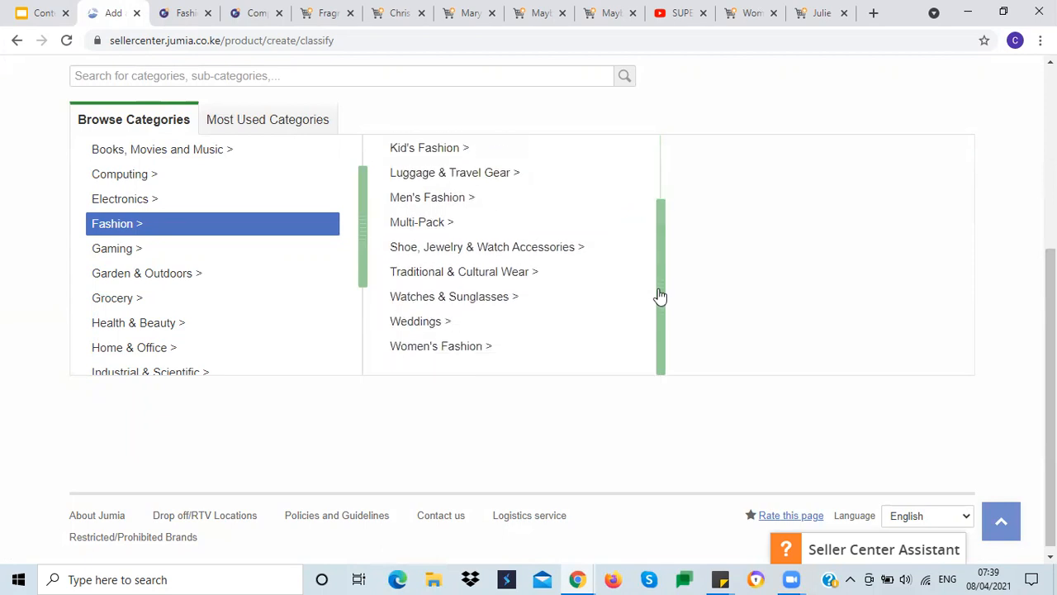
pyautogui.click(516, 354)
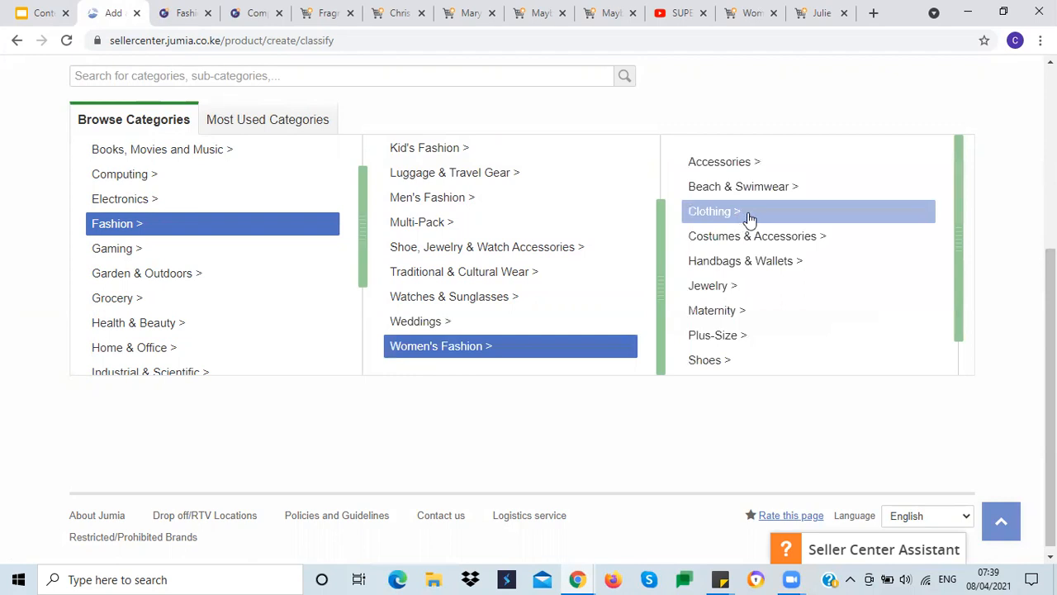
pyautogui.click(745, 219)
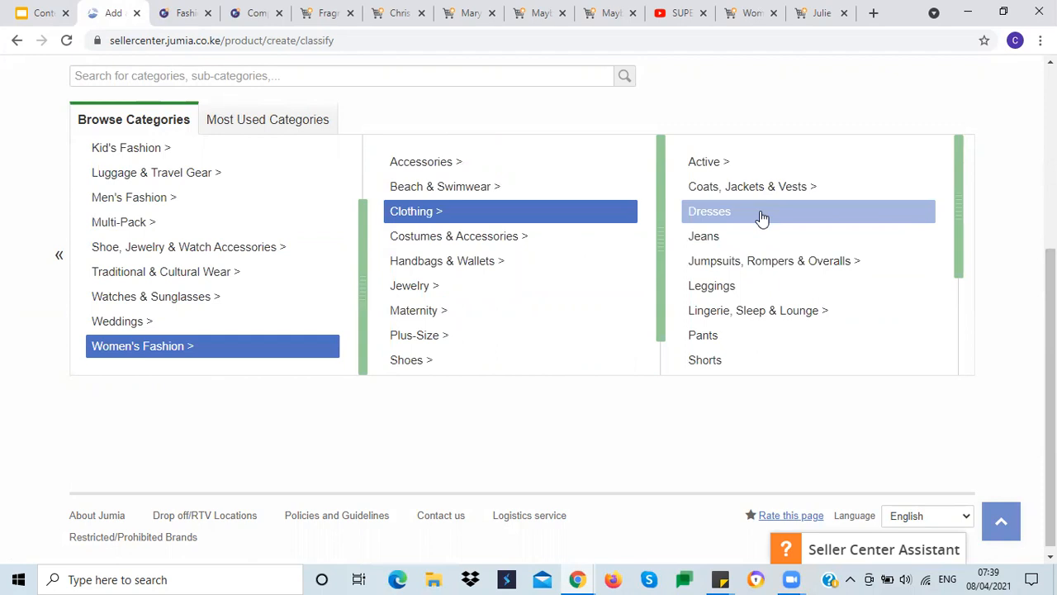
pyautogui.click(762, 218)
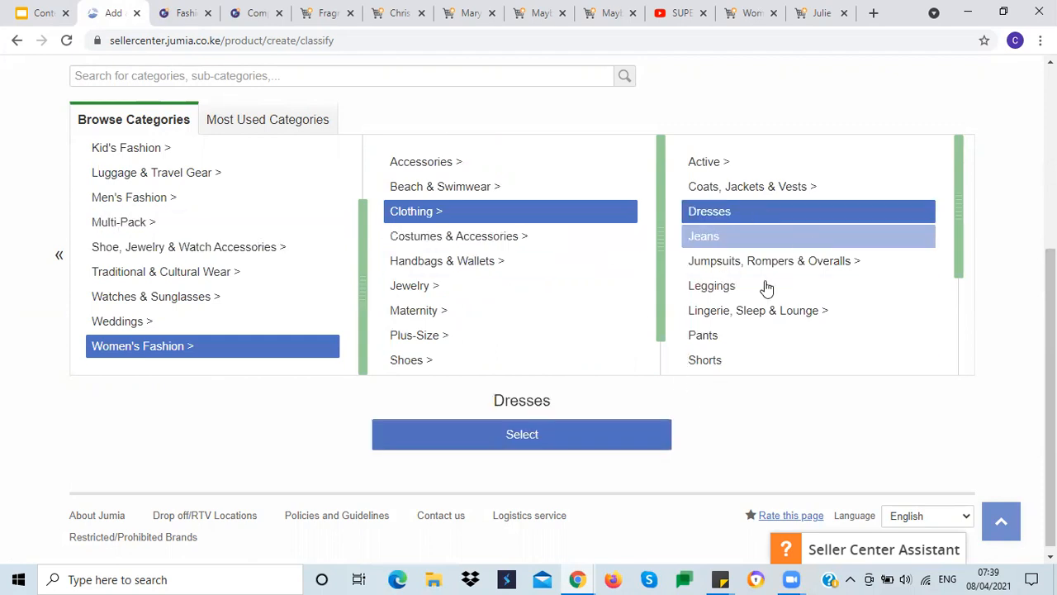
pyautogui.click(533, 441)
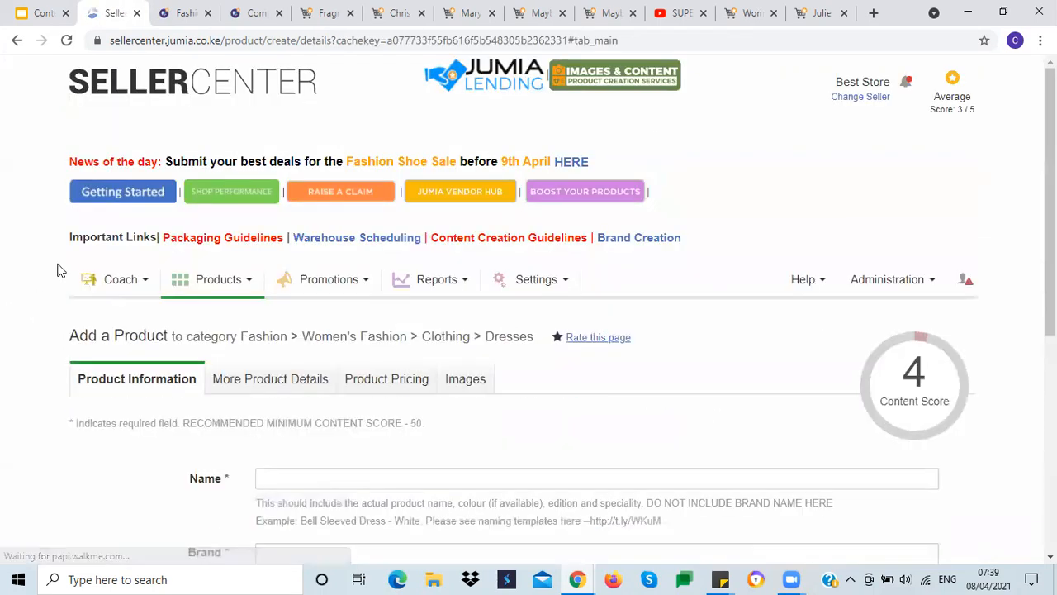
# Step: Copy the example name from the training slides and paste it as the product Name: Shimmering Stone Chiffon Maxi Dress – Multicolour
pyautogui.scroll(-3, 54, 265)
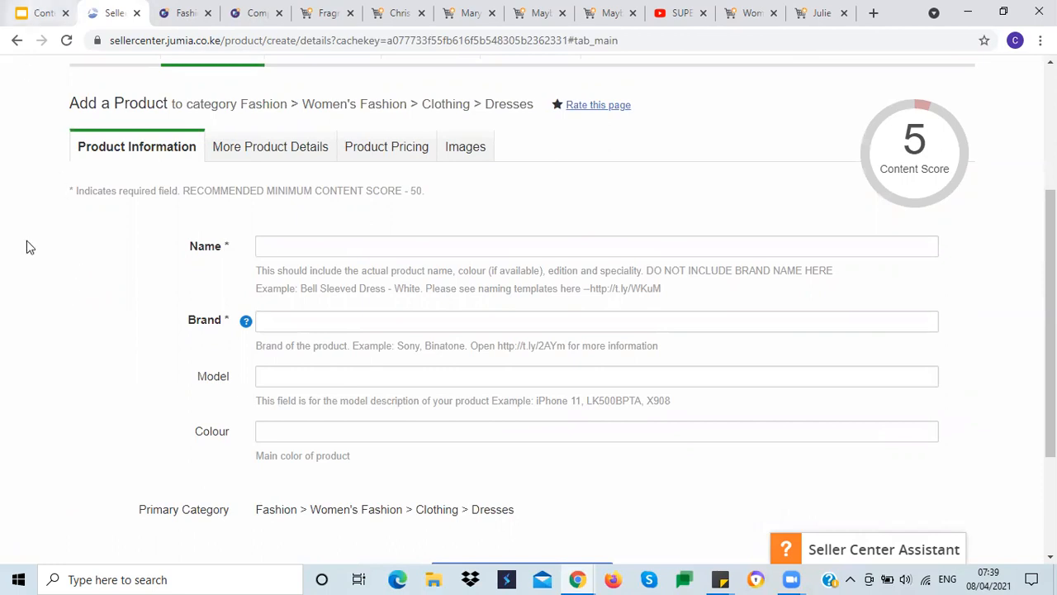
pyautogui.click(186, 13)
pyautogui.click(40, 15)
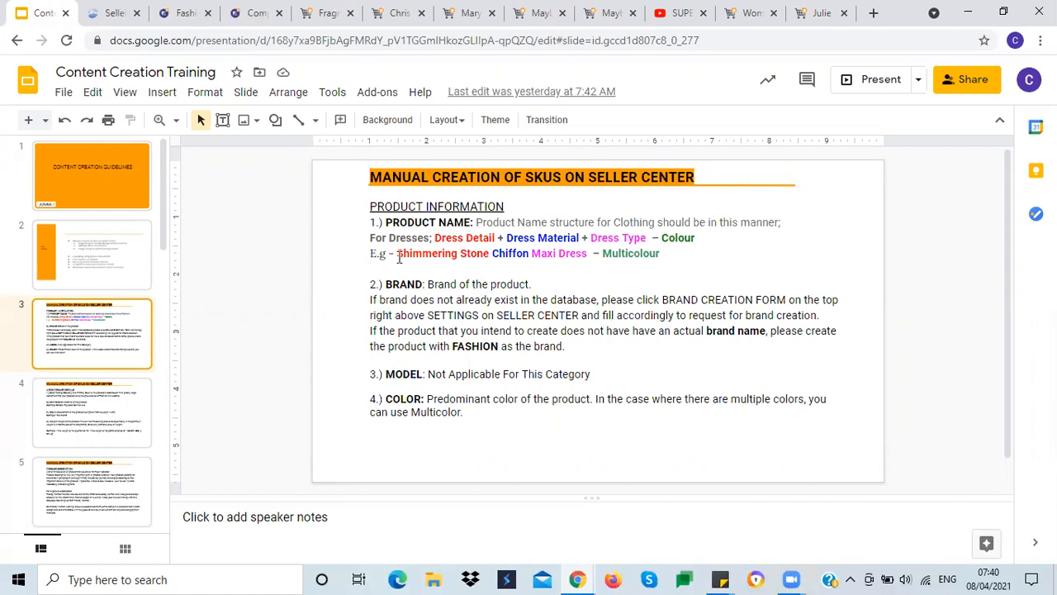
pyautogui.moveTo(398, 256); pyautogui.dragTo(666, 257)
pyautogui.hotkey('ctrl', 'c')
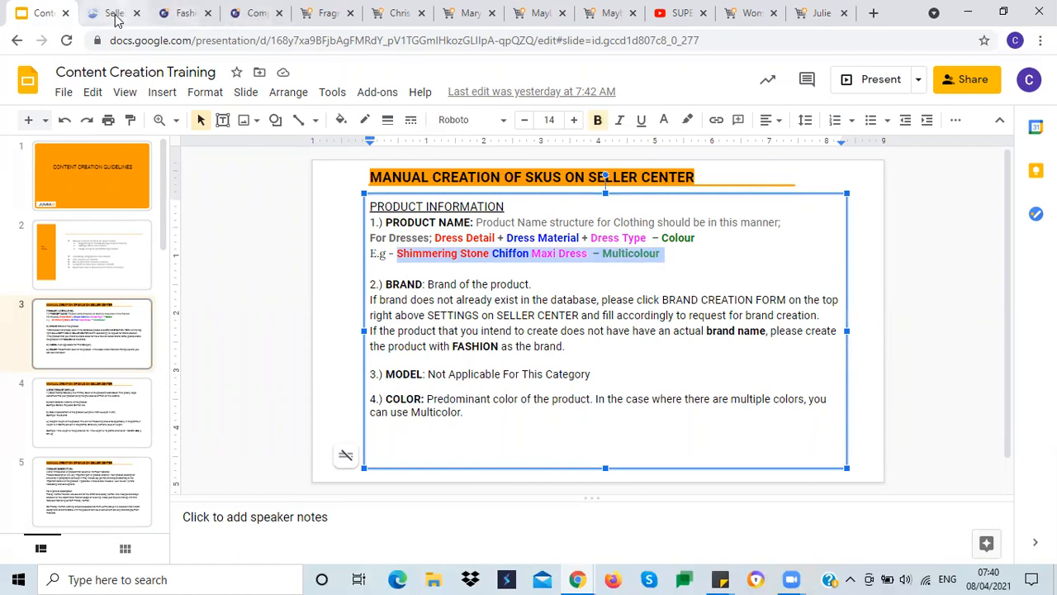
pyautogui.click(114, 14)
pyautogui.click(286, 245)
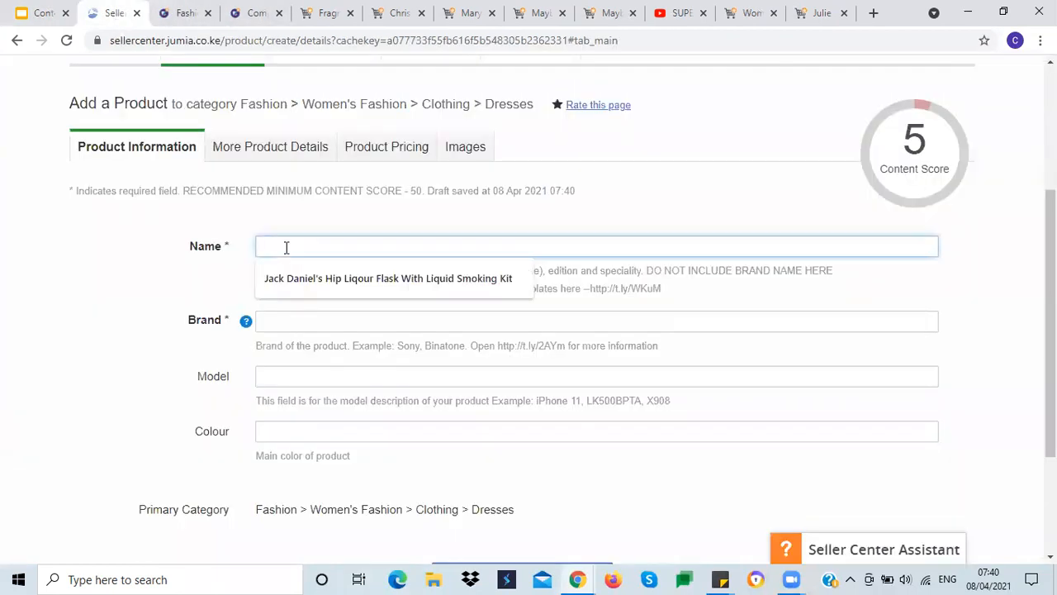
pyautogui.hotkey('ctrl', 'v')
pyautogui.click(170, 283)
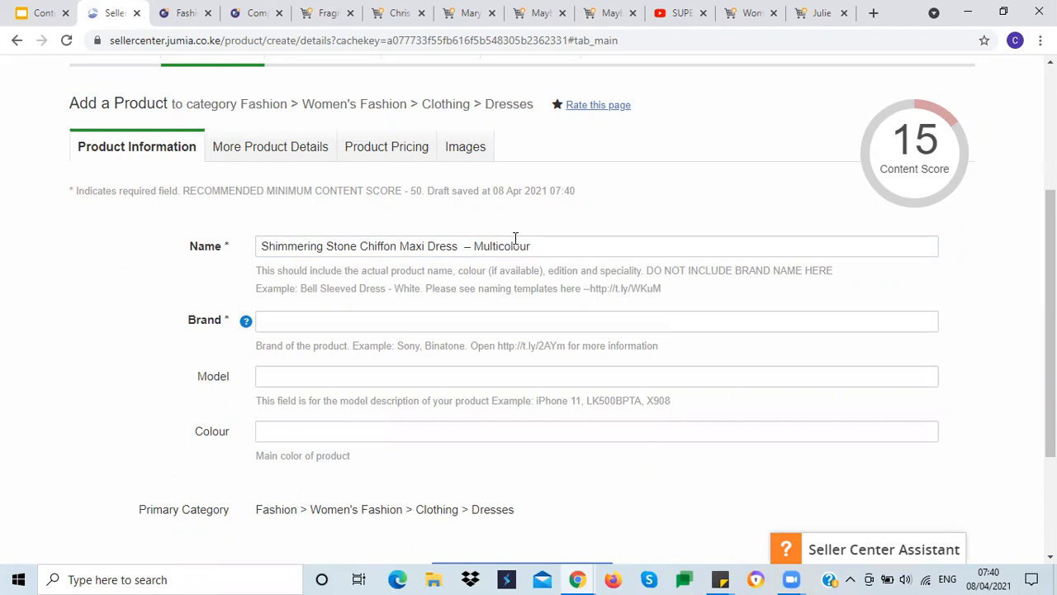
# Step: Enter Fashion as the product's brand, picking it from the suggestions
pyautogui.click(305, 319)
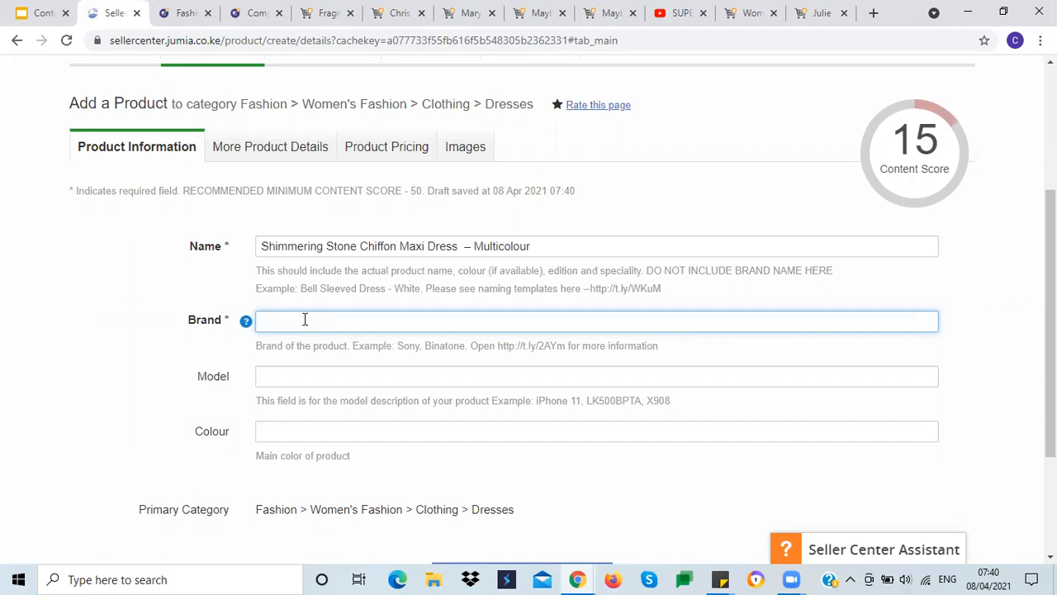
pyautogui.write('Fashio')
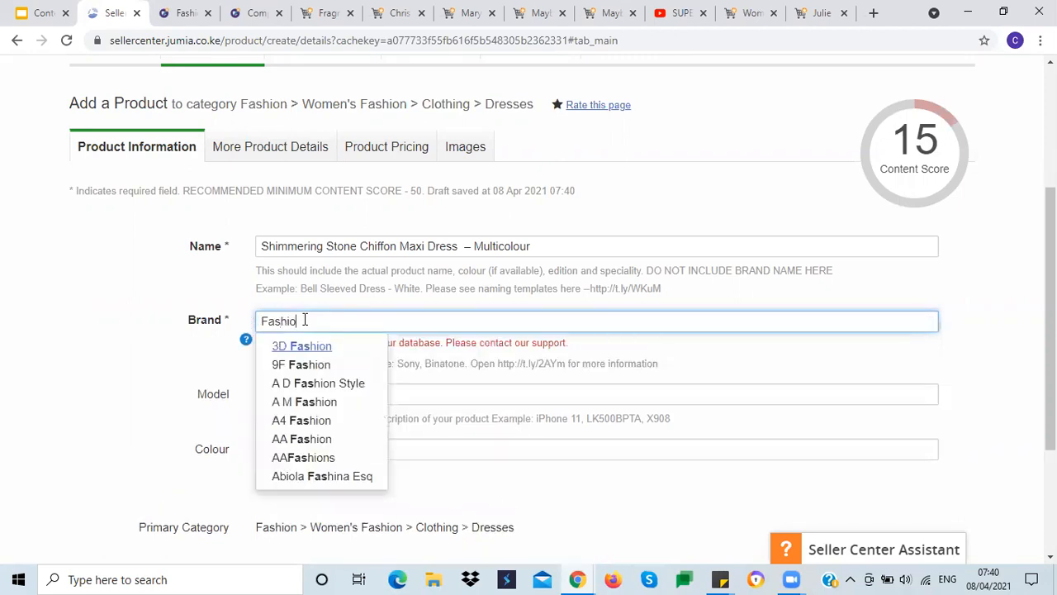
pyautogui.write('n')
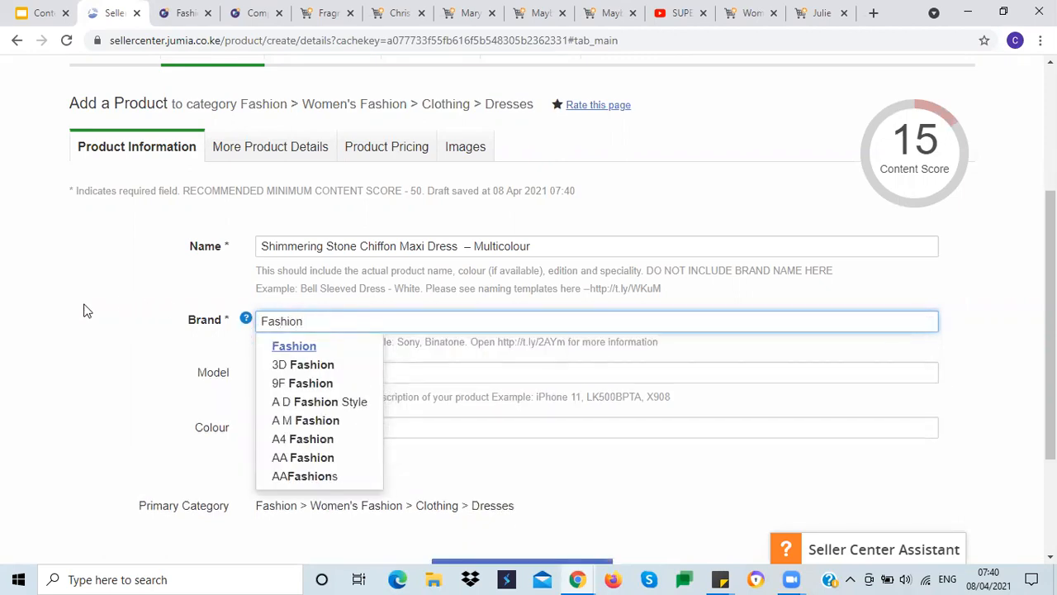
pyautogui.click(93, 304)
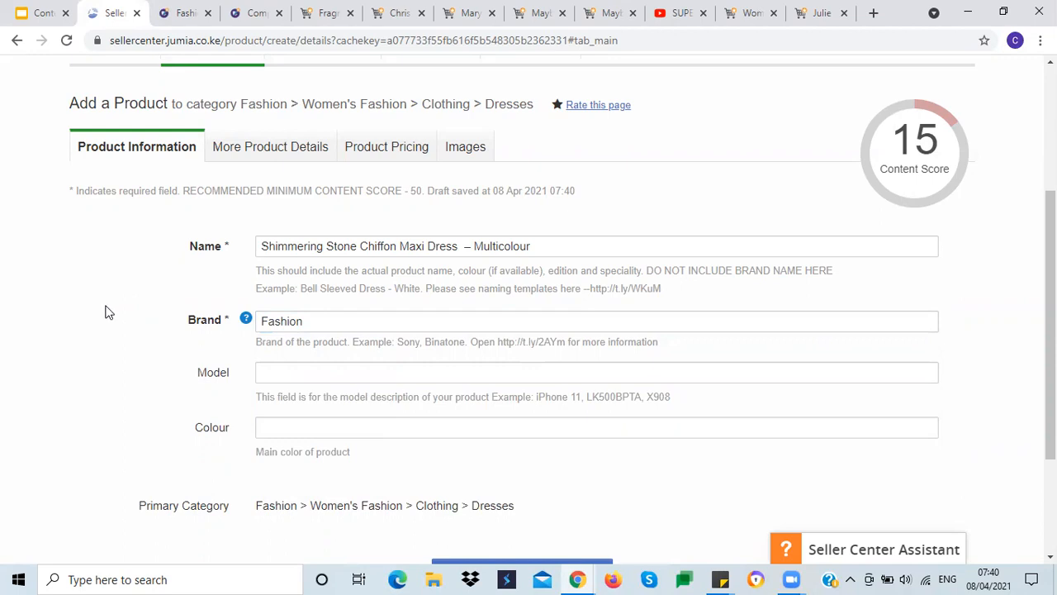
pyautogui.click(320, 323)
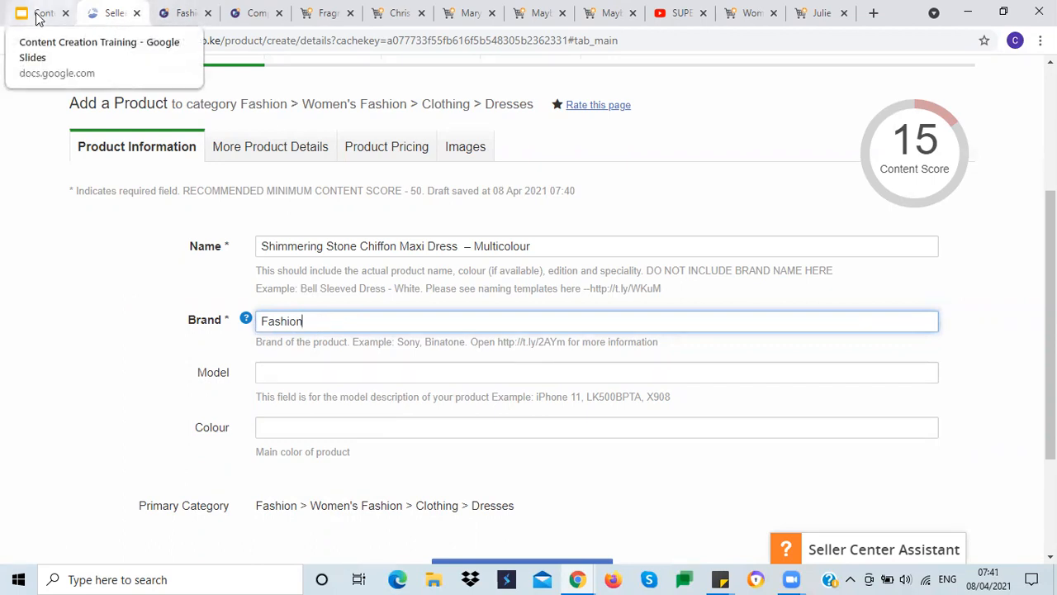
pyautogui.click(85, 294)
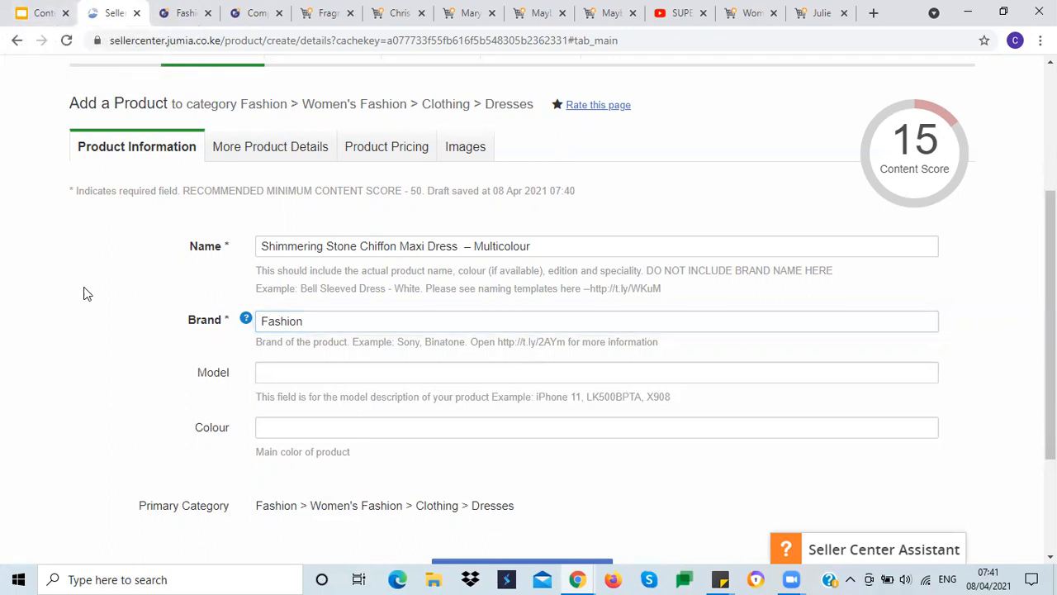
# Step: Set the Model field to N/A
pyautogui.click(268, 372)
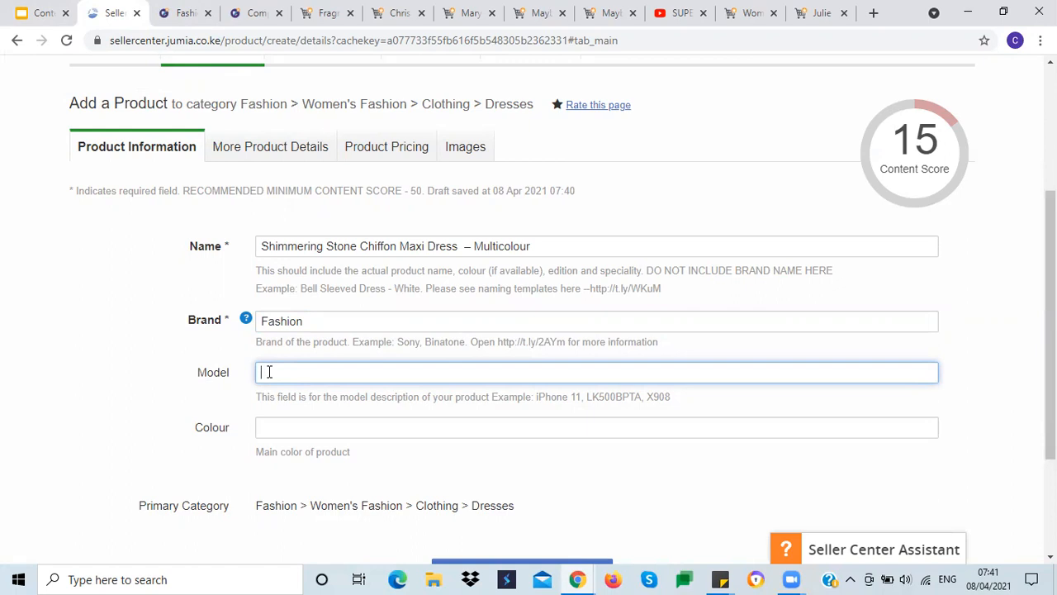
pyautogui.write('N/a')
pyautogui.press('BackSpace')
pyautogui.press('BackSpace')
pyautogui.write('/A')
pyautogui.click(136, 369)
# Step: Copy Multicolour from the product name and paste it into the Colour field
pyautogui.click(281, 424)
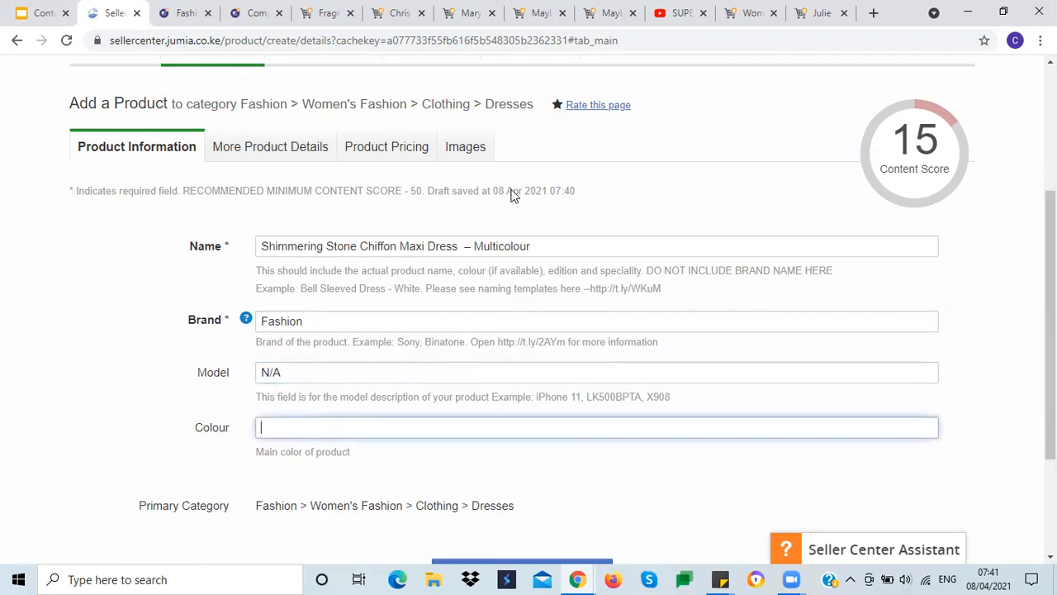
pyautogui.doubleClick(503, 245)
pyautogui.hotkey('ctrl', 'c')
pyautogui.click(281, 427)
pyautogui.hotkey('ctrl', 'v')
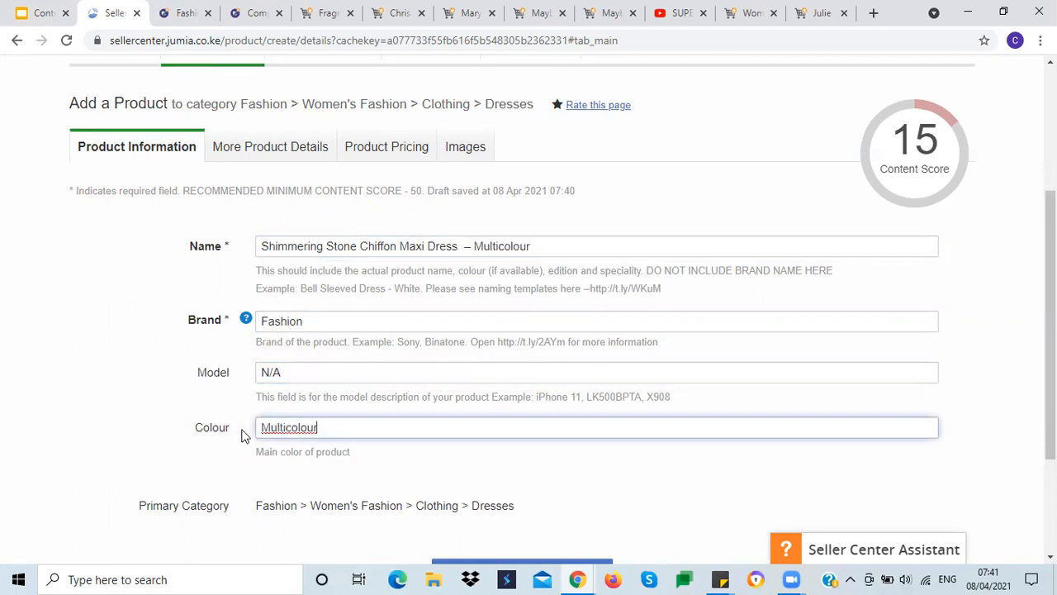
pyautogui.click(70, 419)
# Step: Move on to the More Product Details tab and set the Tax class to Zero
pyautogui.scroll(-3, 55, 479)
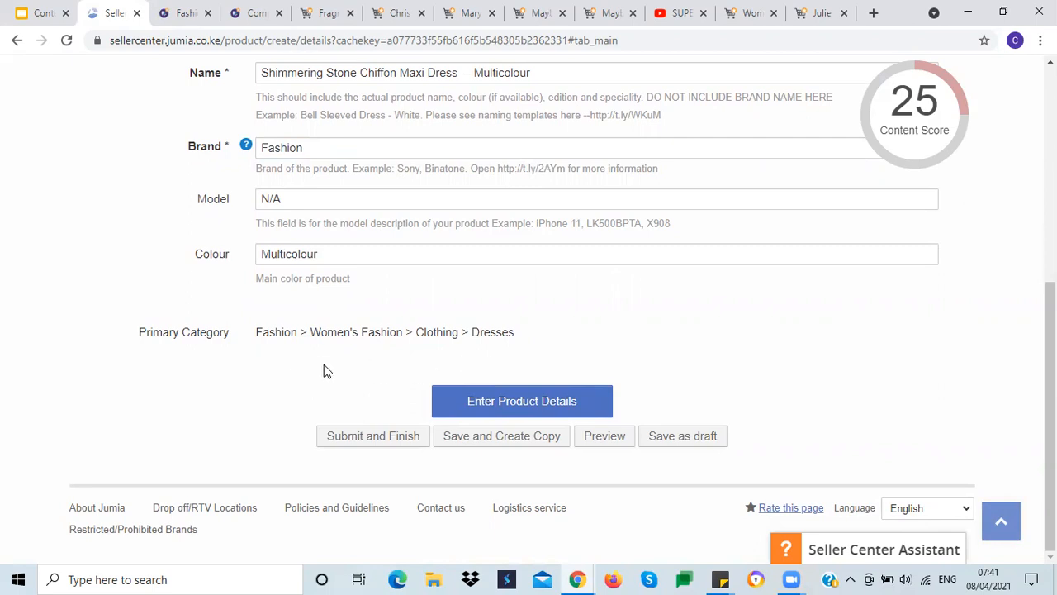
pyautogui.click(511, 402)
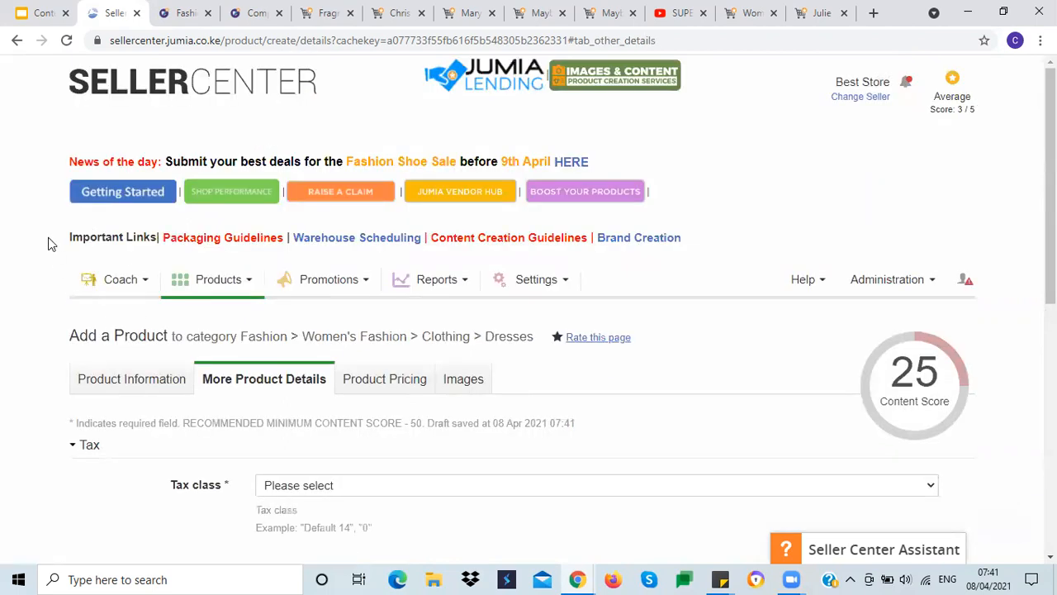
pyautogui.scroll(-3, 48, 244)
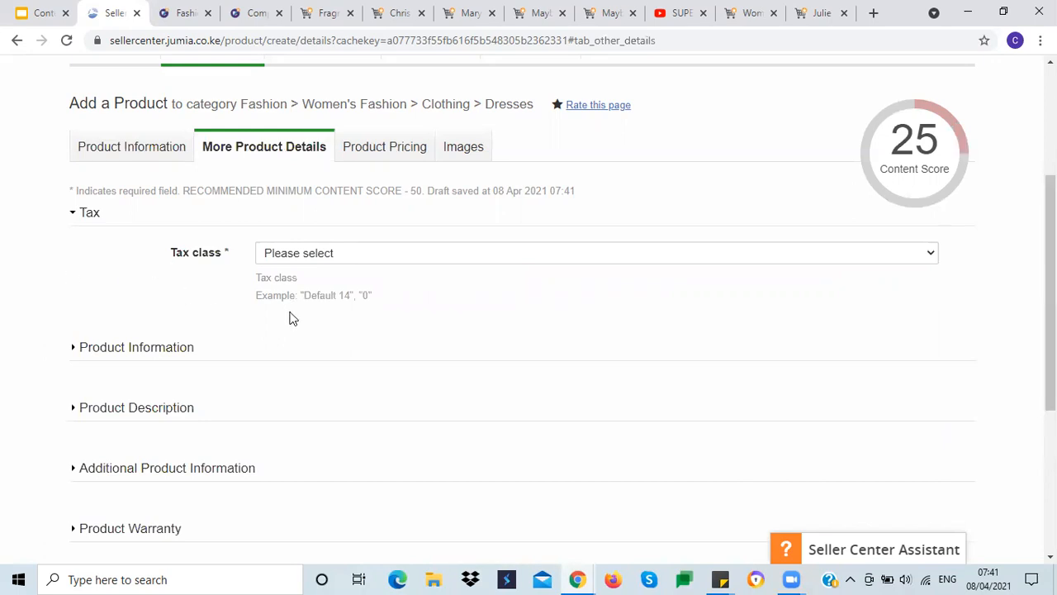
pyautogui.click(328, 257)
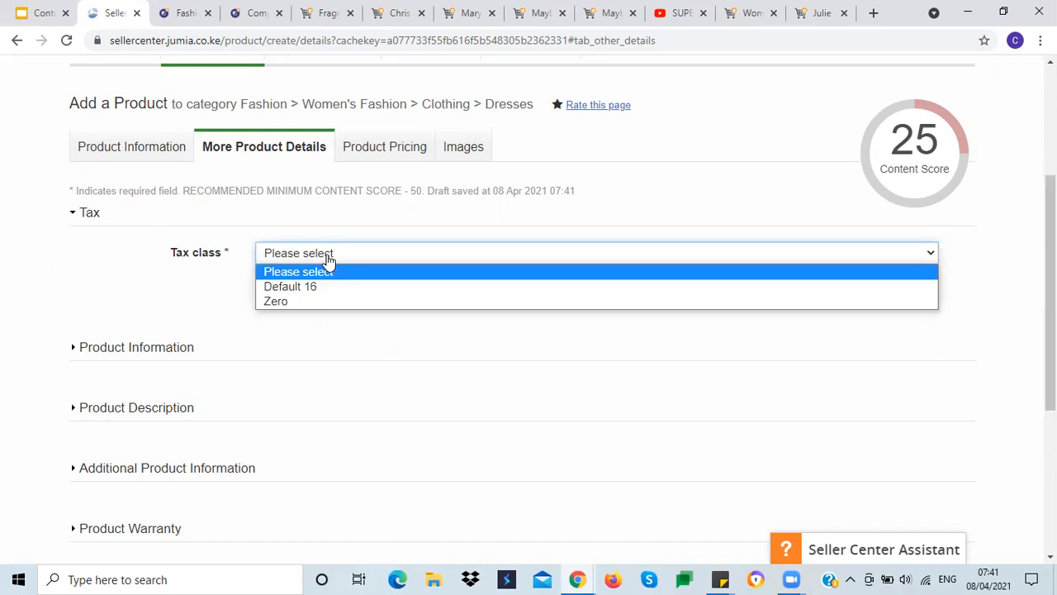
pyautogui.click(285, 302)
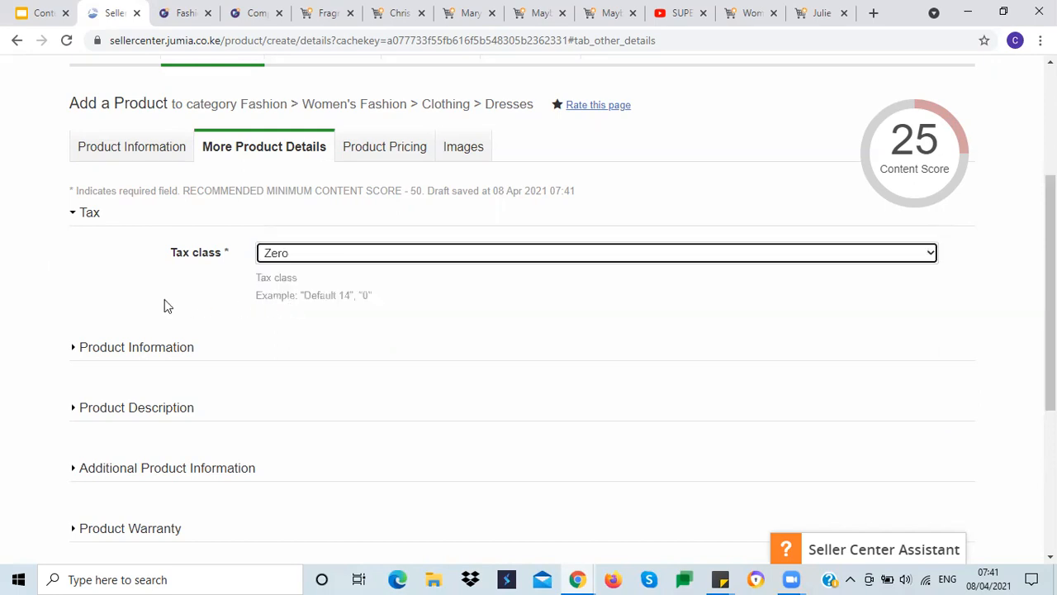
# Step: Expand the Product Information section and set the Color Family to Multicolour from the suggestions
pyautogui.scroll(-2, 165, 306)
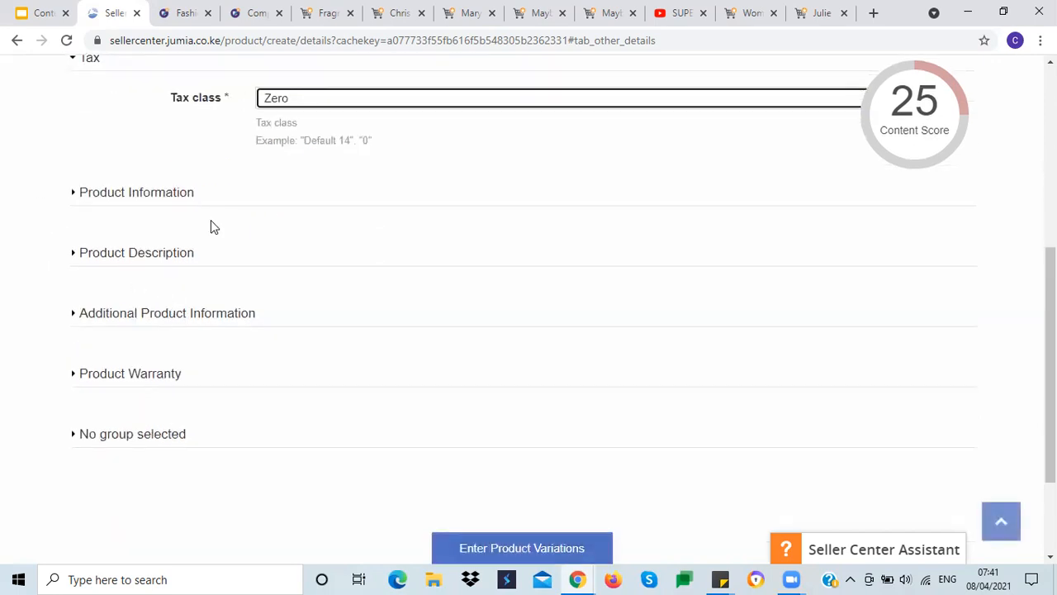
pyautogui.click(163, 198)
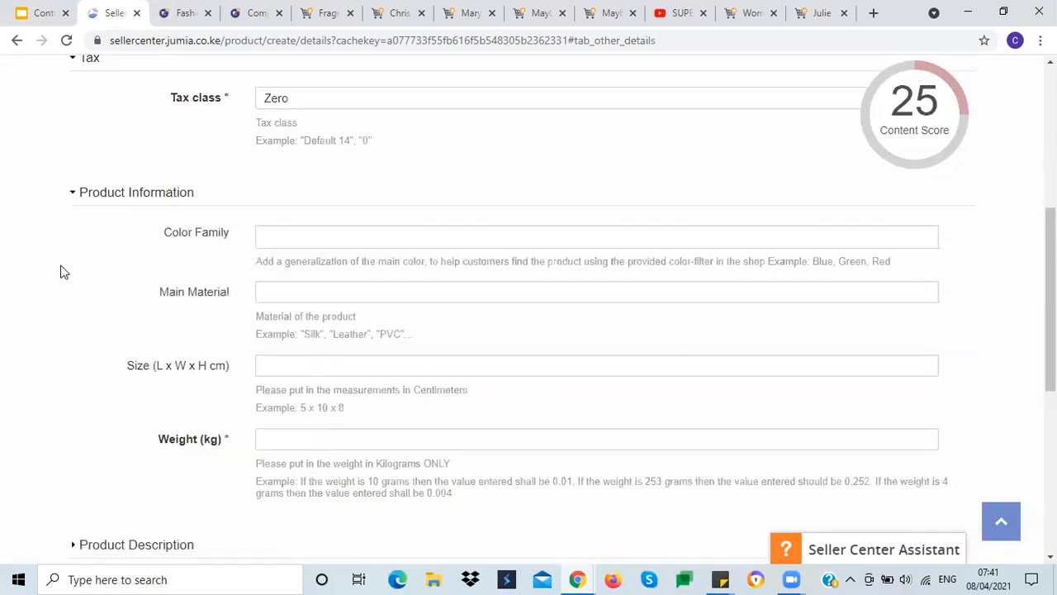
pyautogui.scroll(-2, 61, 271)
pyautogui.scroll(2, 61, 271)
pyautogui.click(282, 232)
pyautogui.write('Mu')
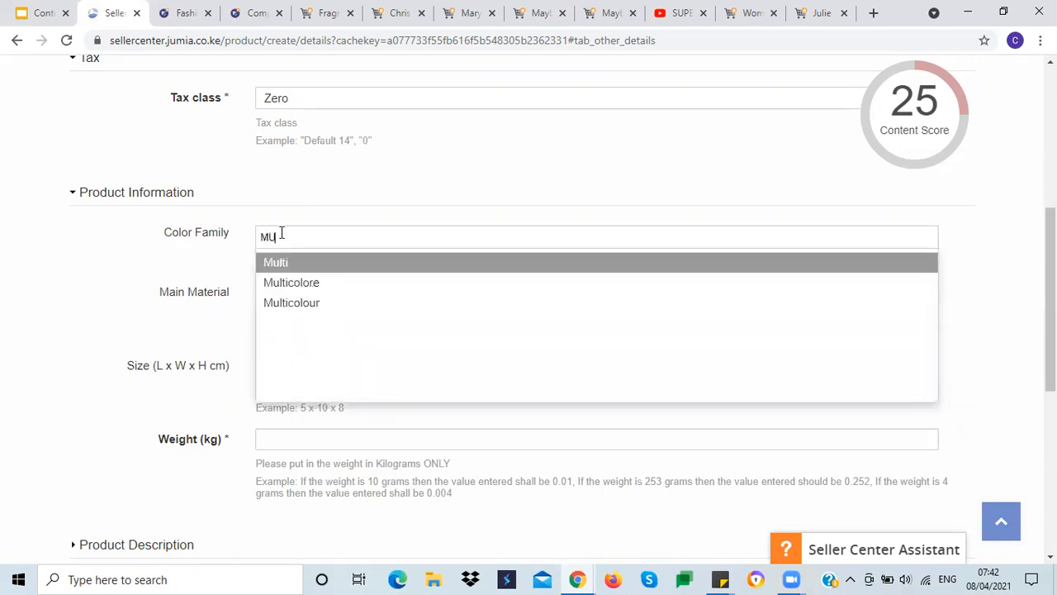
pyautogui.click(314, 304)
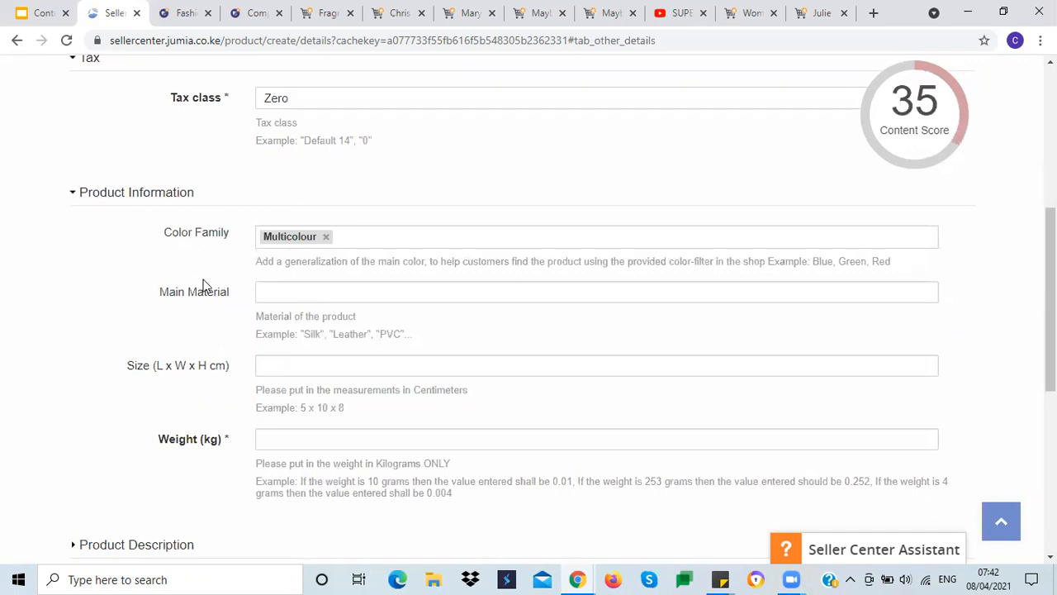
# Step: Check the More Product Details slide in the training deck and enter Chiffon as the Main Material
pyautogui.click(271, 293)
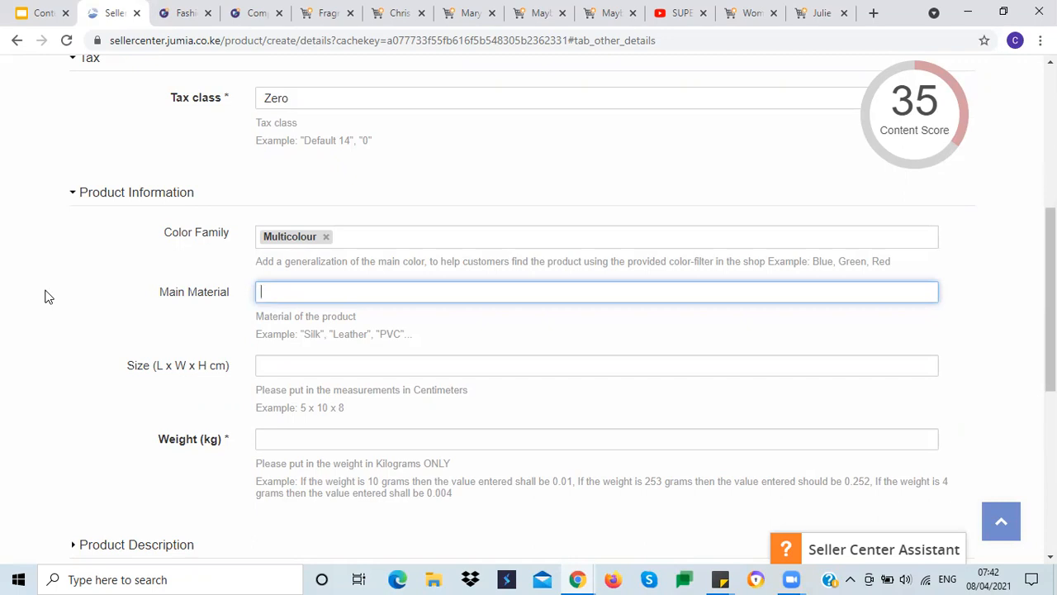
pyautogui.click(24, 15)
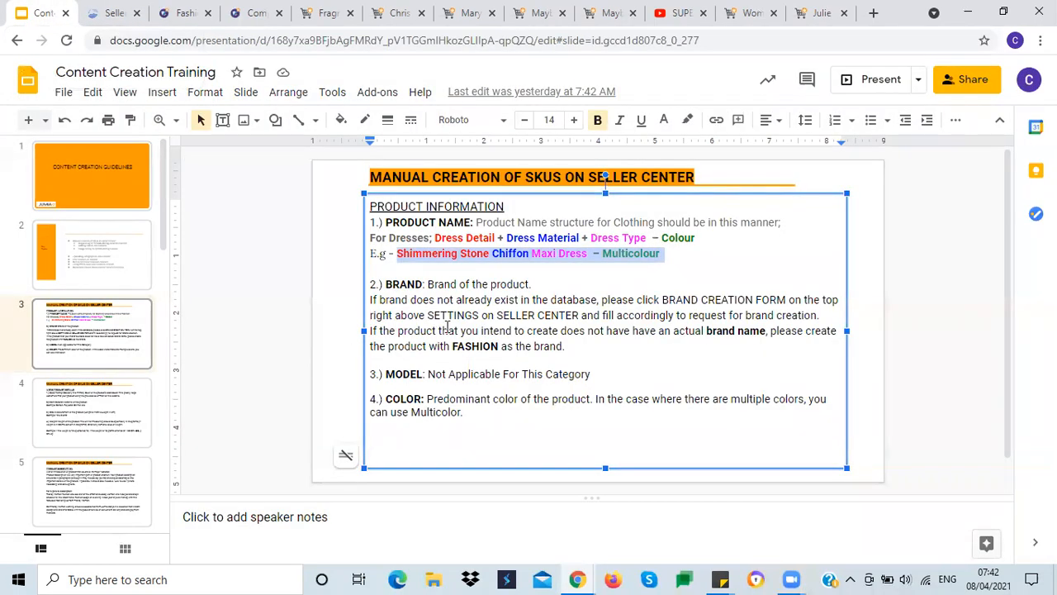
pyautogui.click(77, 407)
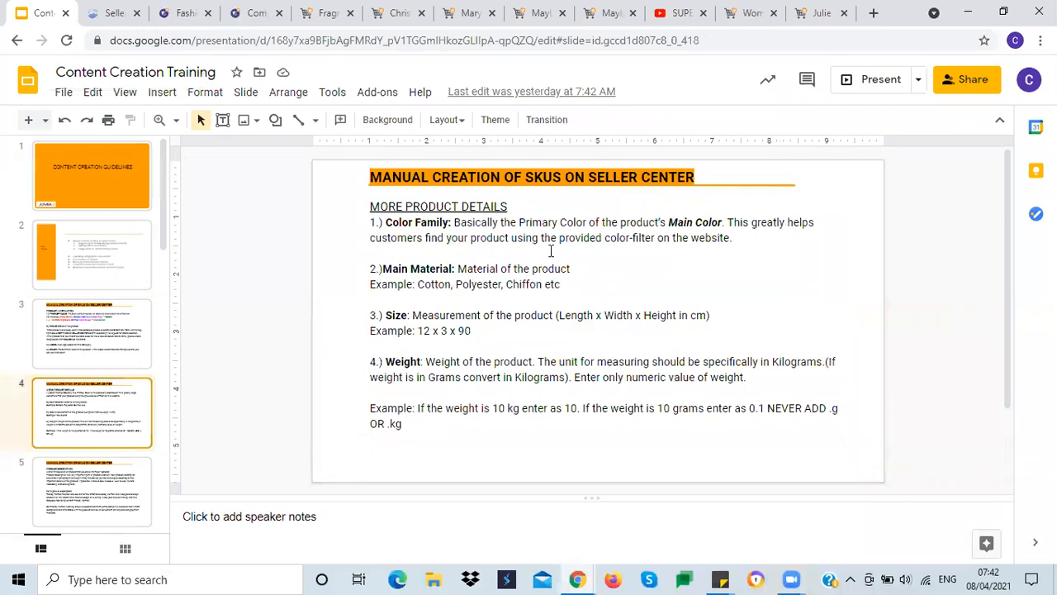
pyautogui.click(110, 14)
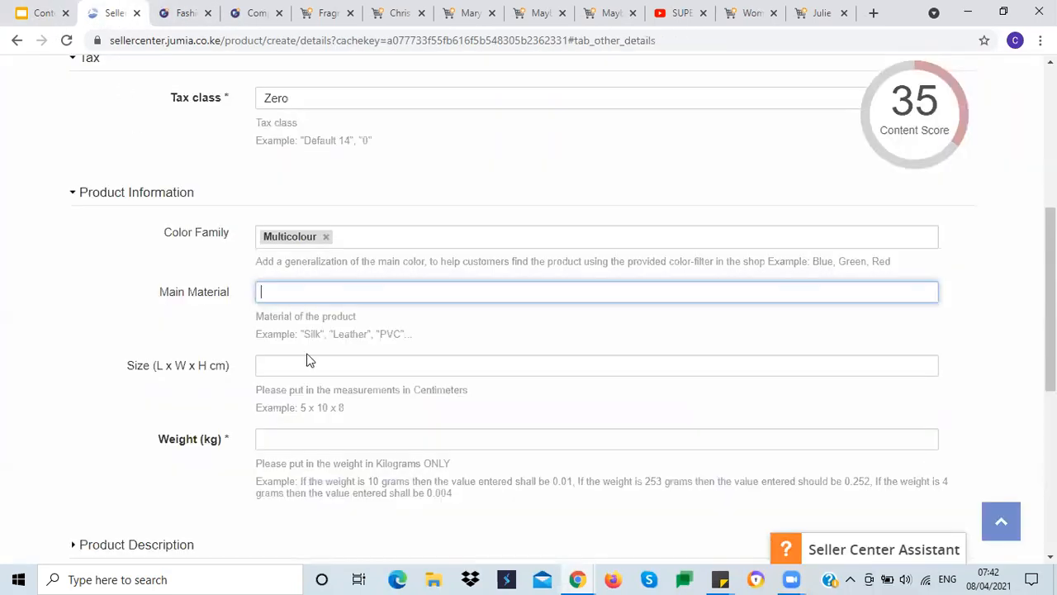
pyautogui.write('Chiffon')
pyautogui.click(142, 357)
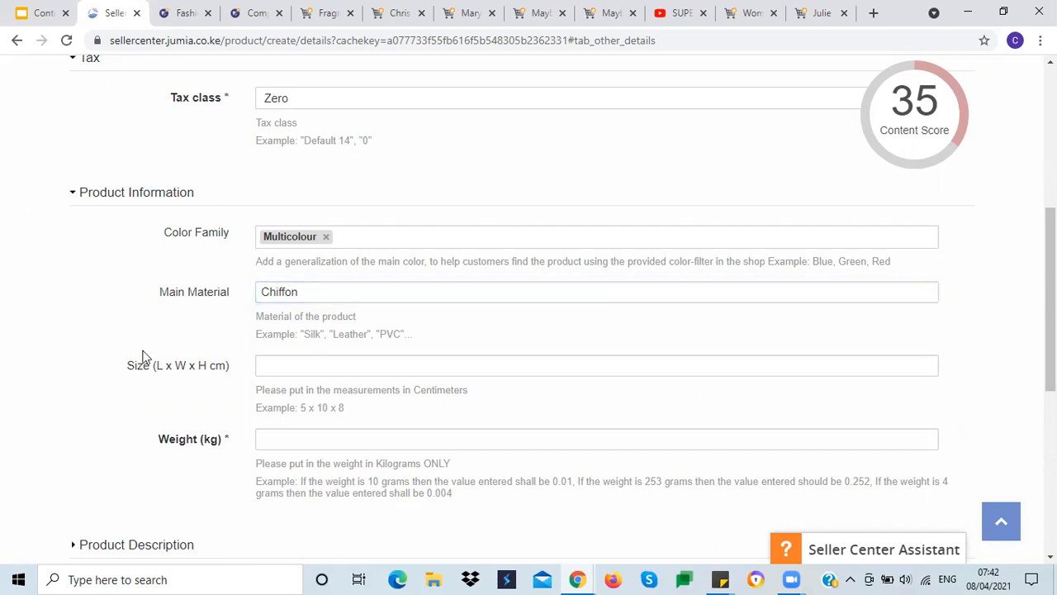
# Step: Enter a dash in the Size (L x W x H cm) field
pyautogui.click(276, 369)
pyautogui.scroll(-3, 25, 282)
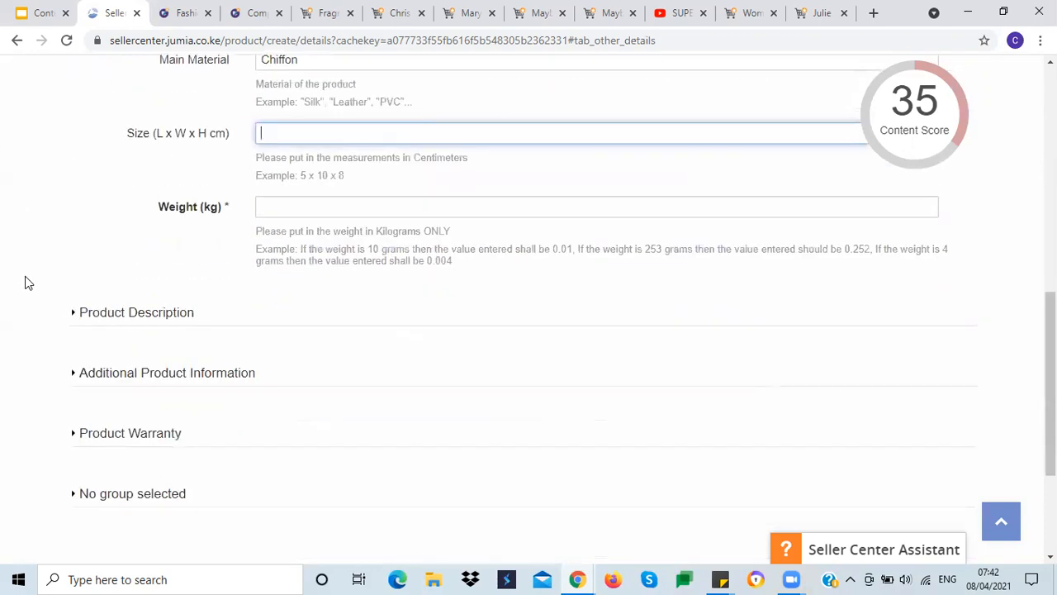
pyautogui.scroll(2, 24, 282)
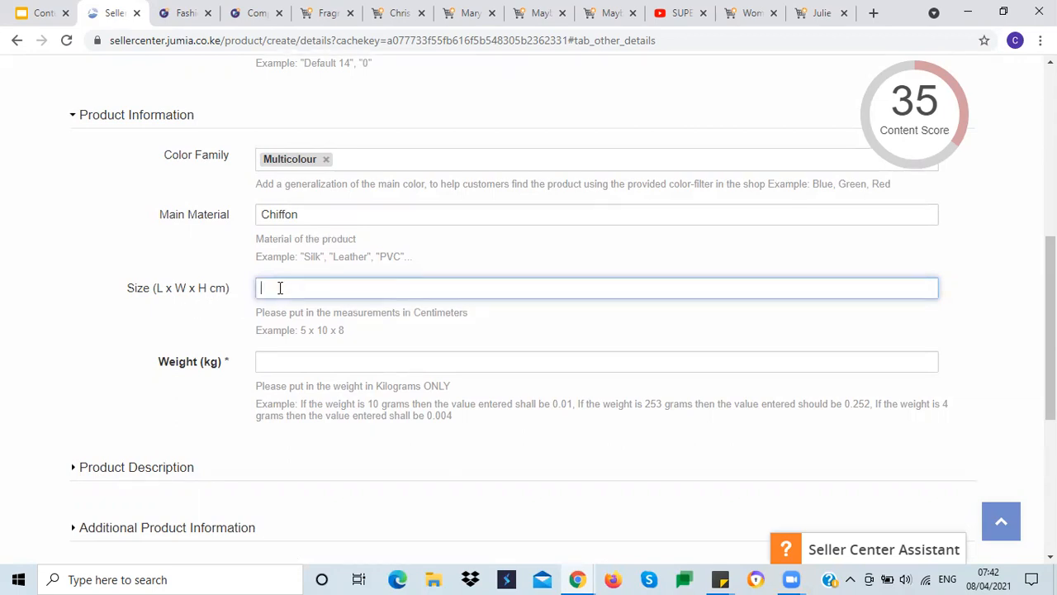
pyautogui.write('4')
pyautogui.click(126, 336)
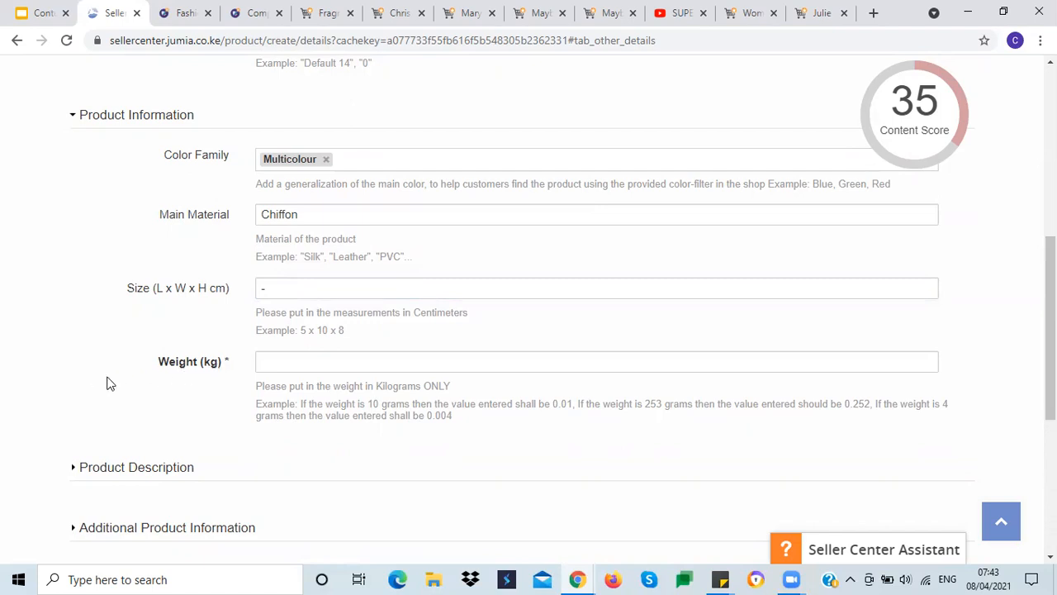
# Step: Review the weight guideline on the training slide and set the Weight (kg) to 0.1 without a unit
pyautogui.click(40, 18)
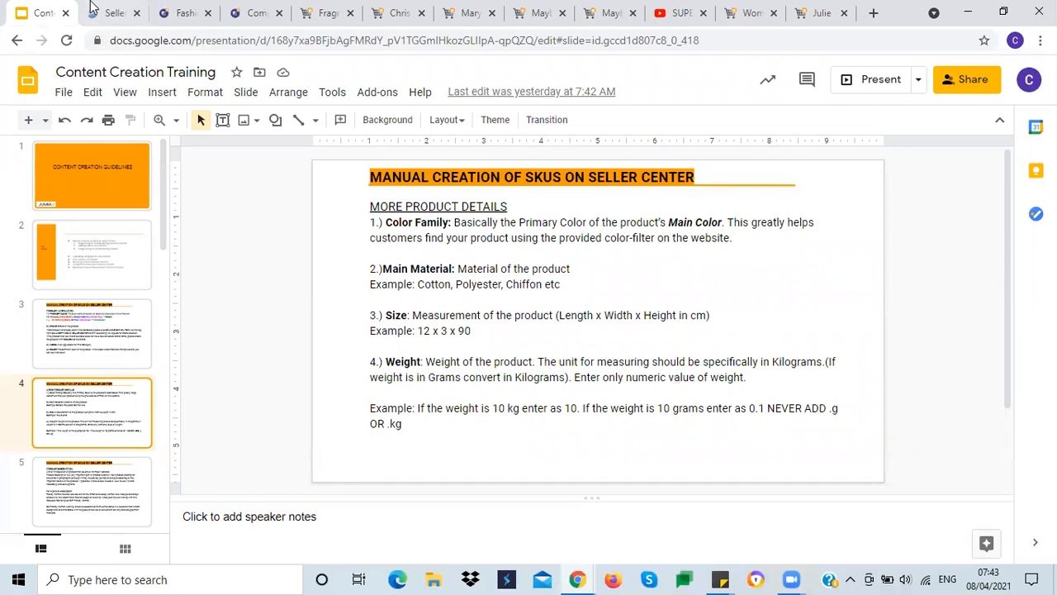
pyautogui.click(115, 13)
pyautogui.click(286, 362)
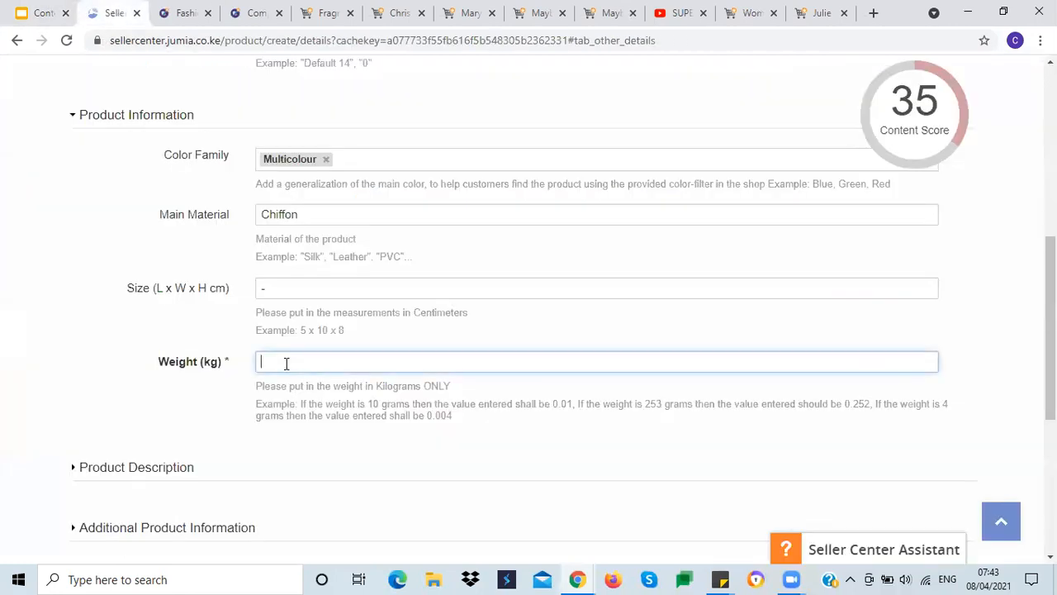
pyautogui.write('0.1')
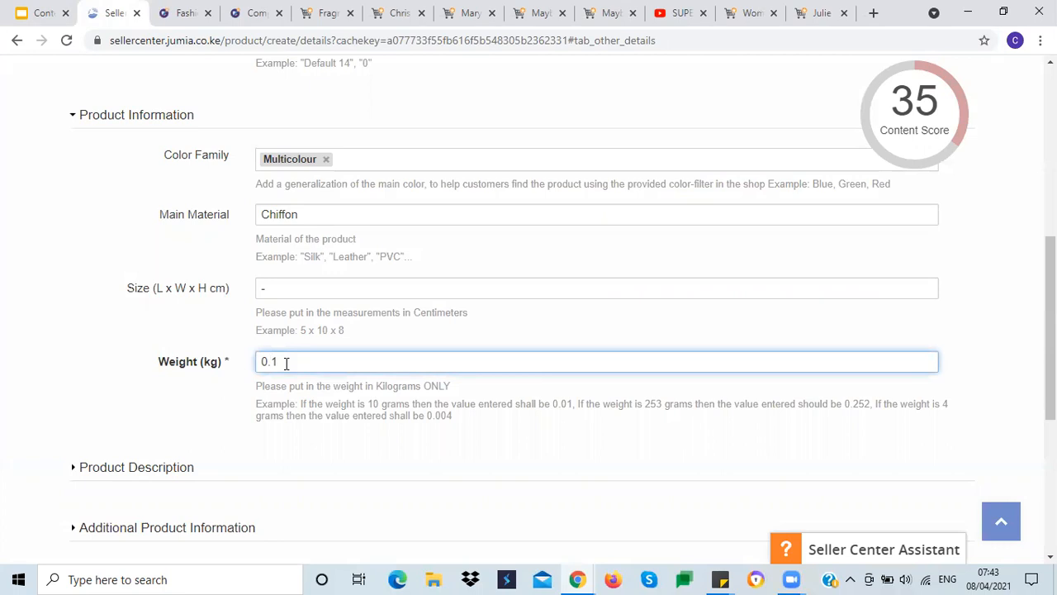
pyautogui.write('kg')
pyautogui.press('BackSpace')
pyautogui.press('BackSpace')
pyautogui.click(66, 321)
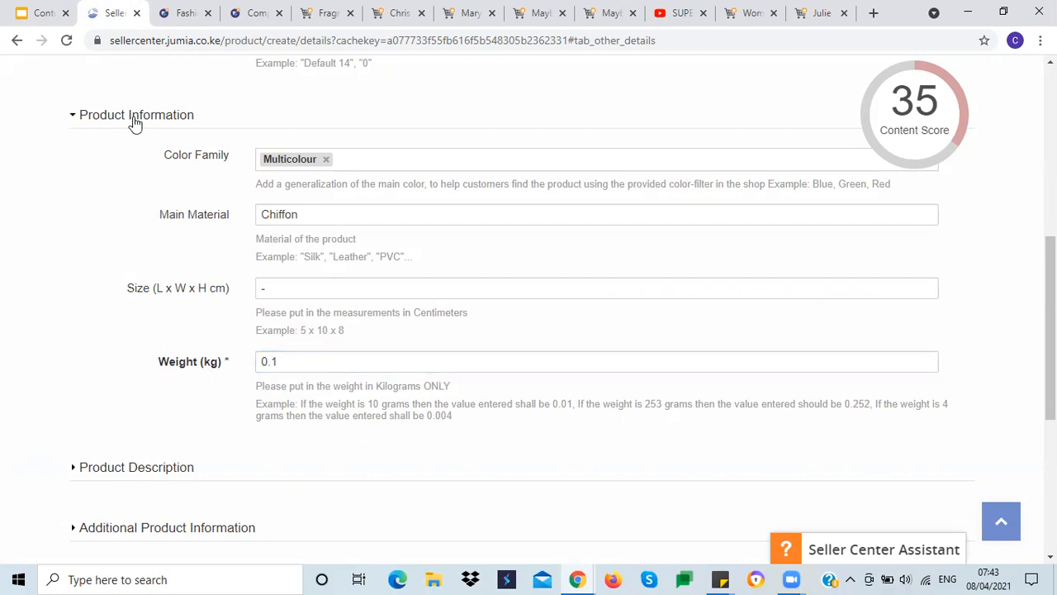
# Step: Collapse the Product Information section and expand the Product Description section
pyautogui.click(134, 120)
pyautogui.click(132, 176)
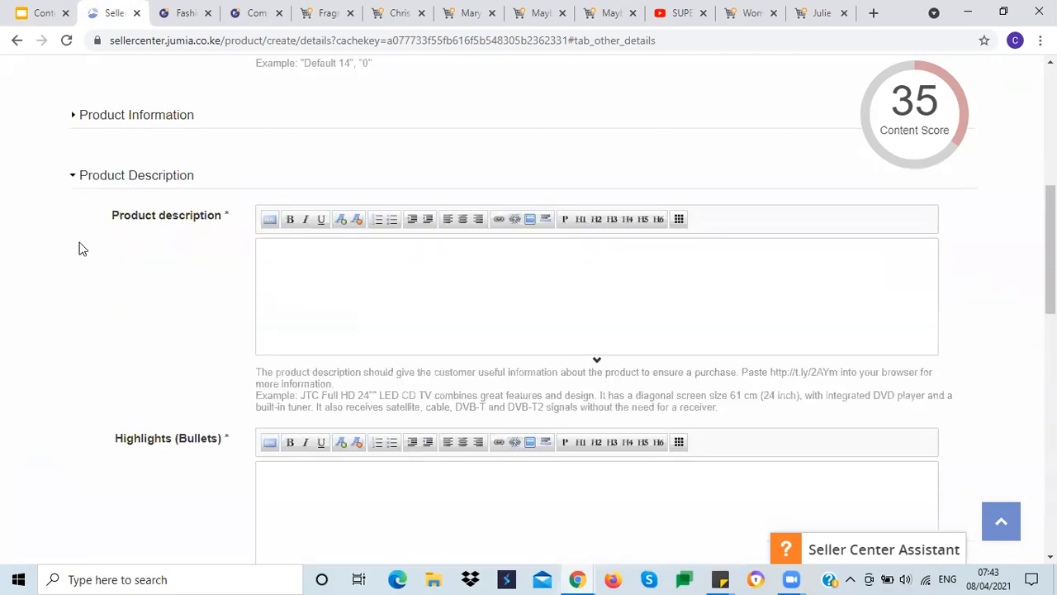
pyautogui.scroll(-2, 99, 273)
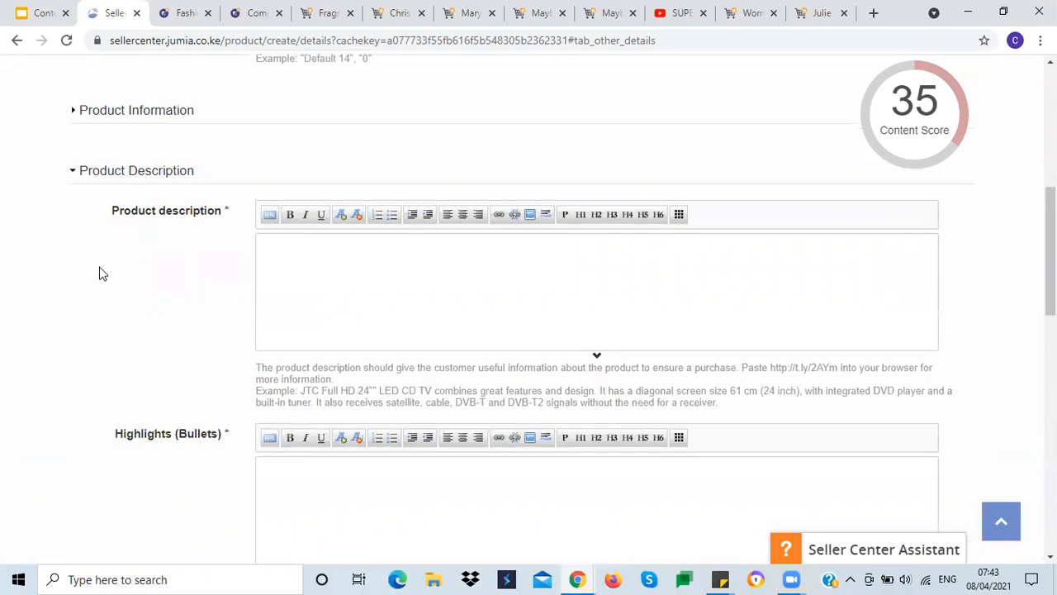
pyautogui.scroll(1, 99, 272)
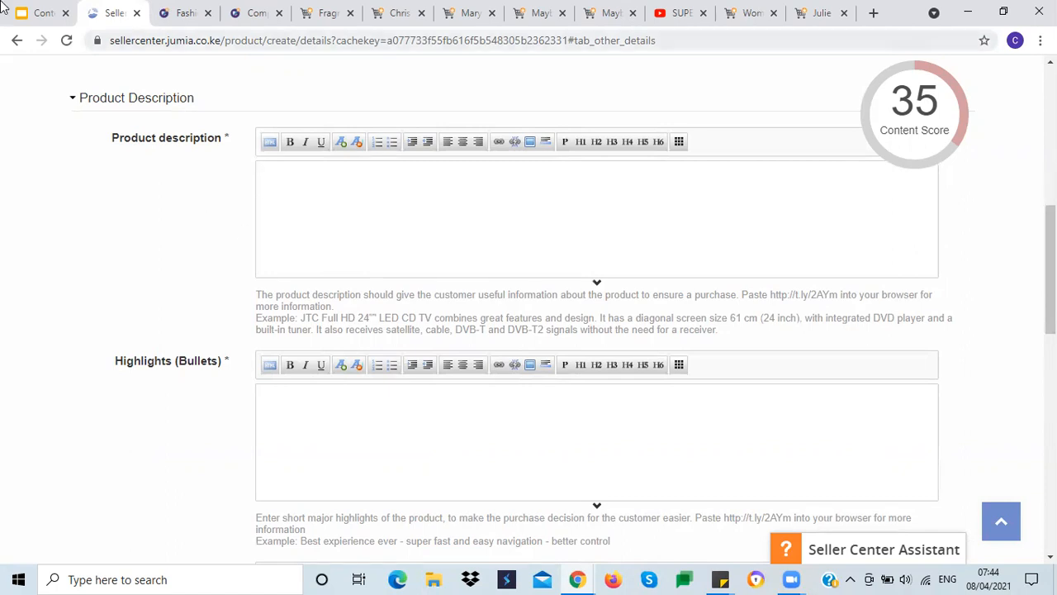
# Step: Open the Product Description guidelines slide in the Content Creation Training deck
pyautogui.click(33, 13)
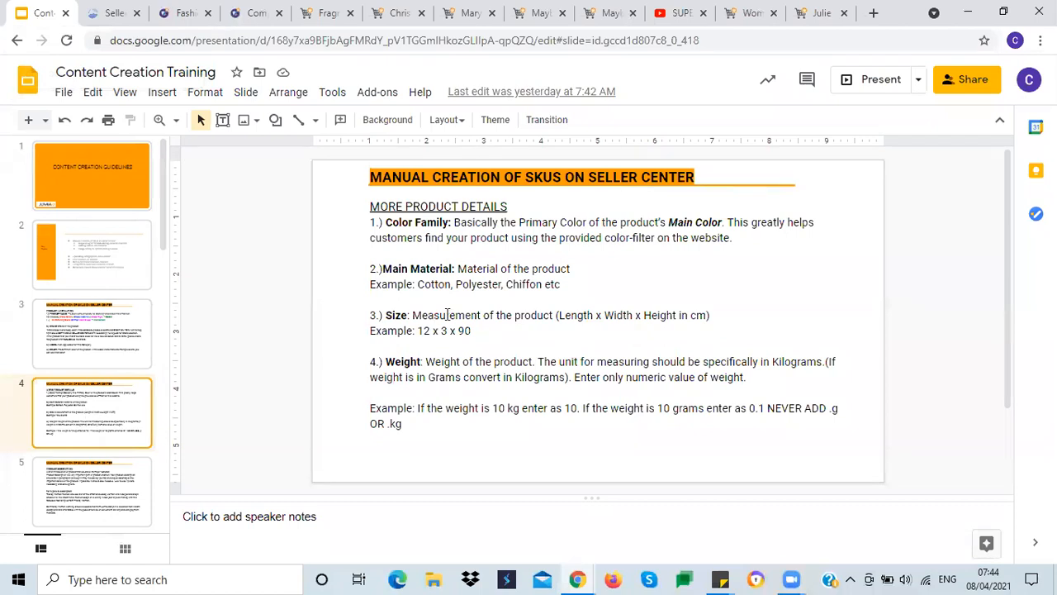
pyautogui.scroll(-5, 446, 315)
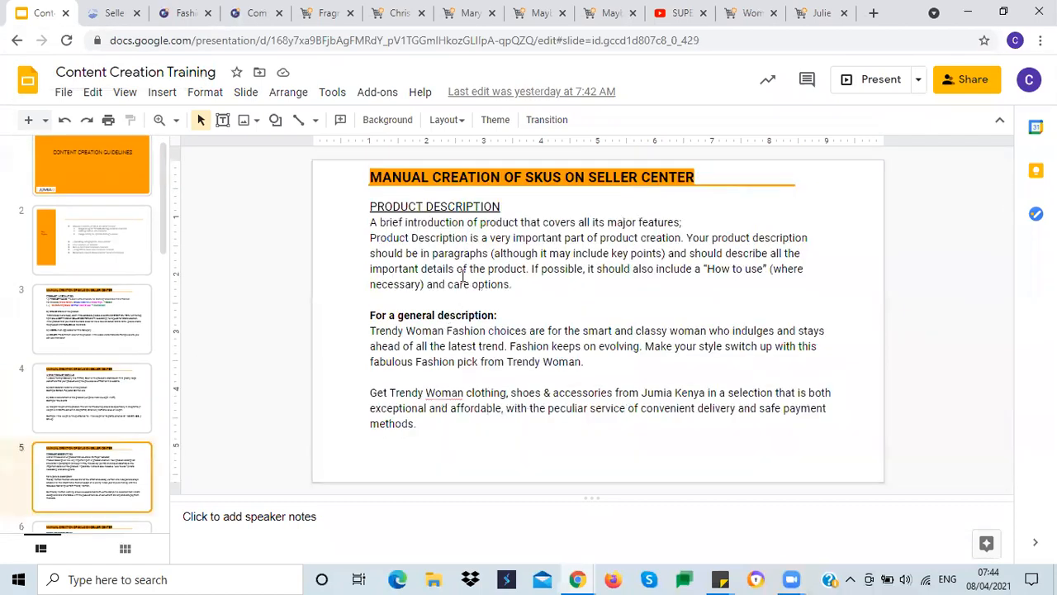
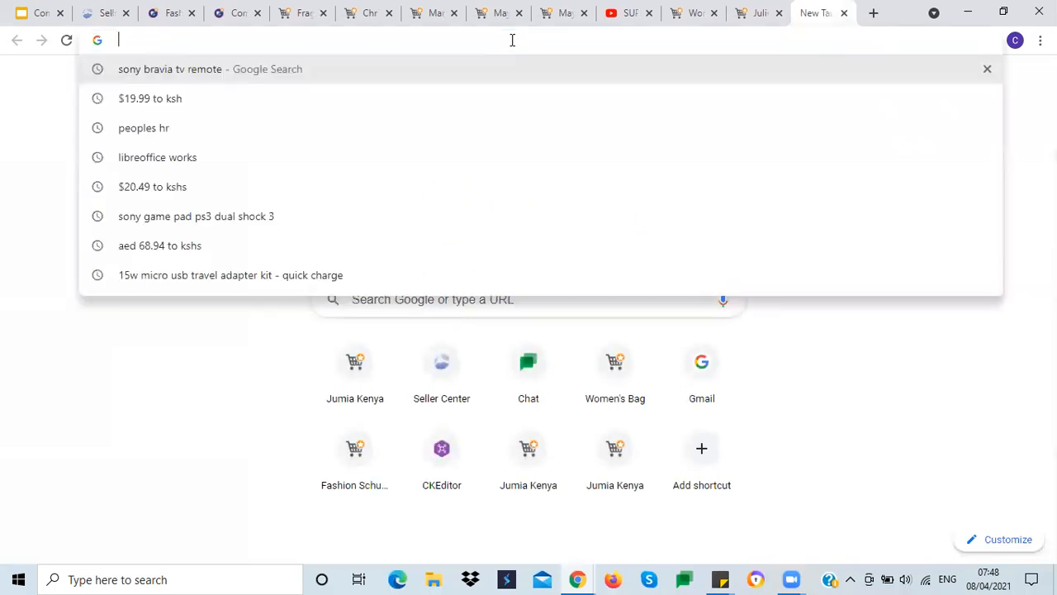
# Step: Open the CKEditor 4 demo, clear its editor and paste the product description paragraph into it
pyautogui.write('cke')
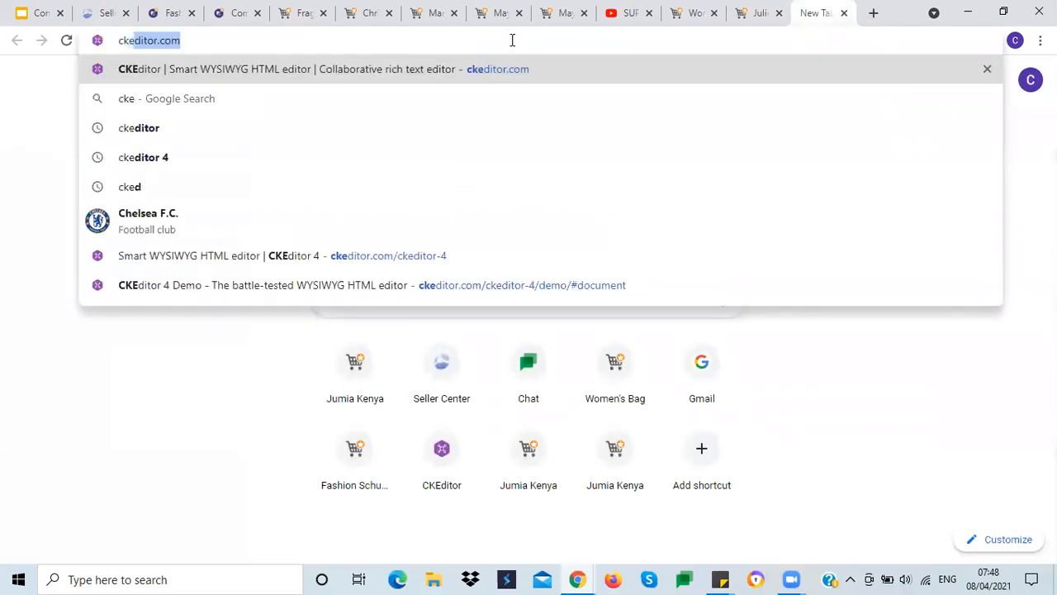
pyautogui.click(400, 256)
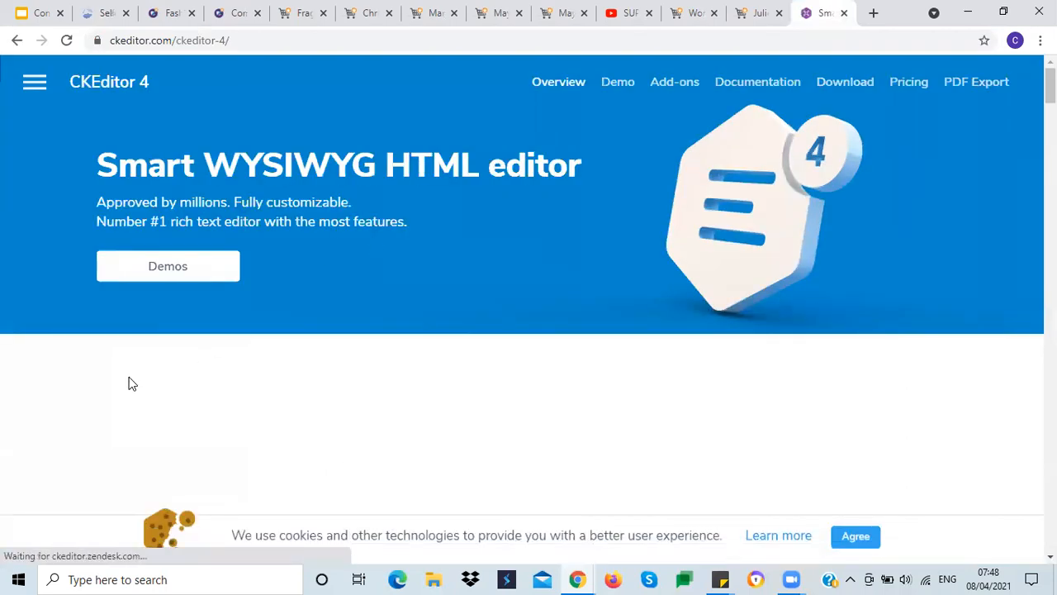
pyautogui.click(165, 269)
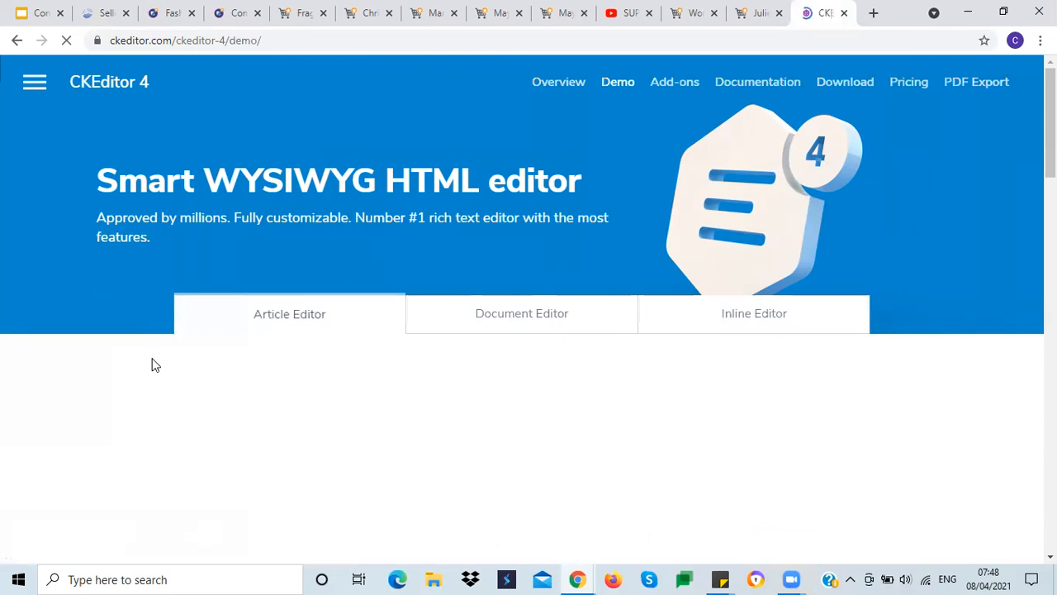
pyautogui.scroll(-2, 74, 345)
pyautogui.scroll(-1, 75, 338)
pyautogui.click(189, 286)
pyautogui.hotkey('ctrl', 'a')
pyautogui.press('Delete')
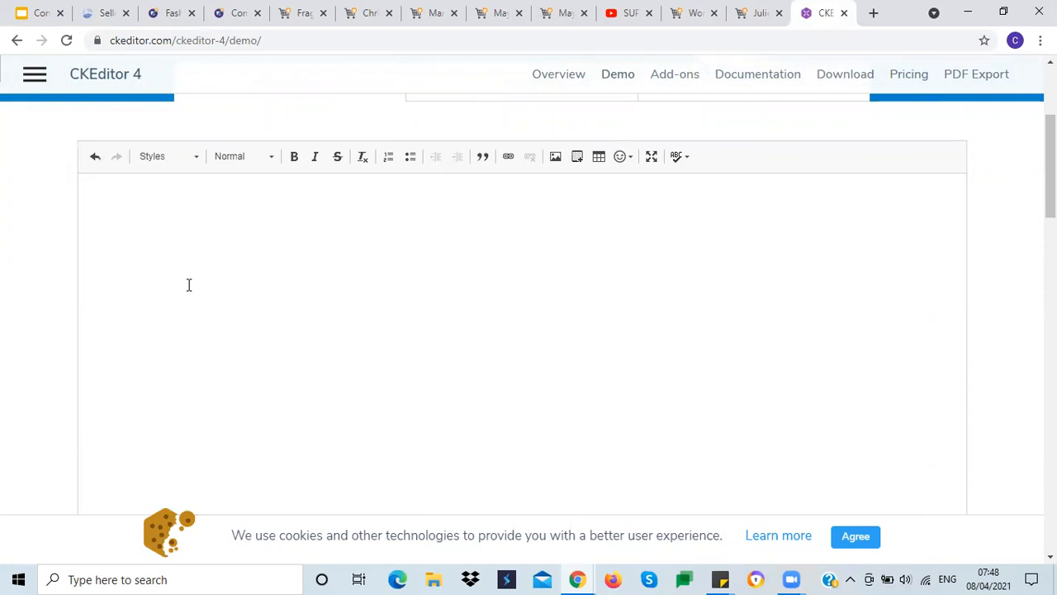
pyautogui.write('Redefine elegance and splendour with this vintage, relaxed fit, bishop sleeves, belted midi dress from Canill. Cut to present a glamorous, super sexy and super flattering silhouette, this on trend bishop sleeves tailored dress is created from a very high quality polyester fabric in a cool smooth plain colour finish and expertly put together for a flawless outcome.')
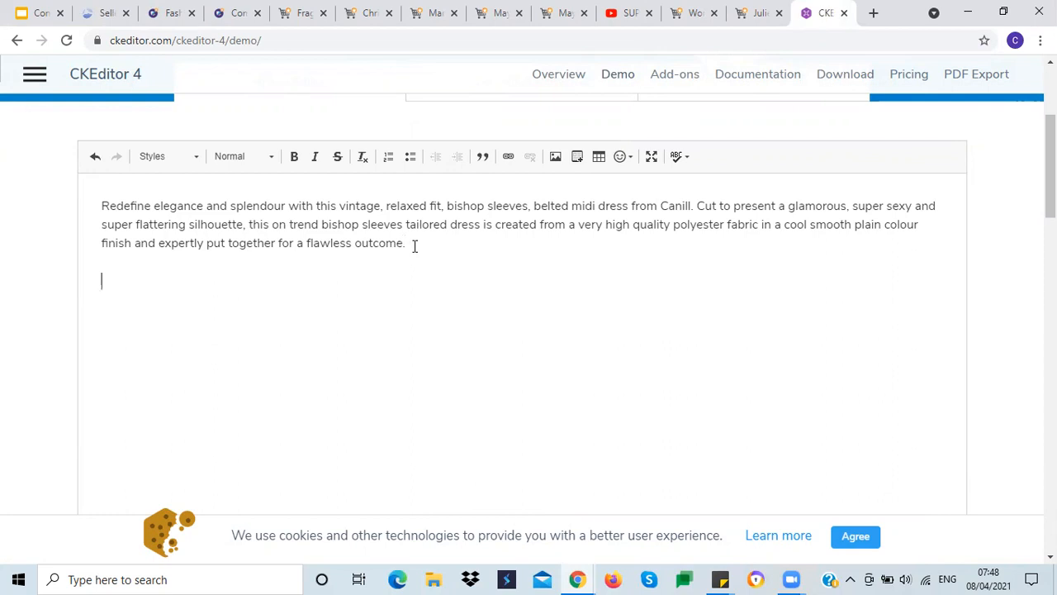
# Step: Copy the ending tag line from the Product Description slide and paste it below the paragraph in the CKEditor demo
pyautogui.click(25, 15)
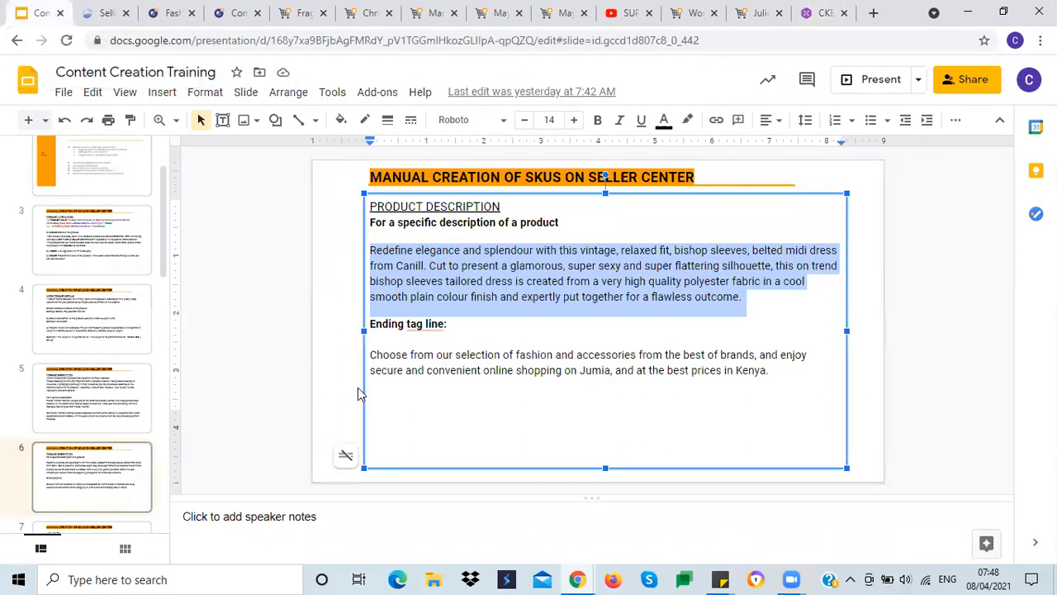
pyautogui.click(371, 357)
pyautogui.moveTo(371, 356); pyautogui.dragTo(771, 372)
pyautogui.hotkey('ctrl', 'c')
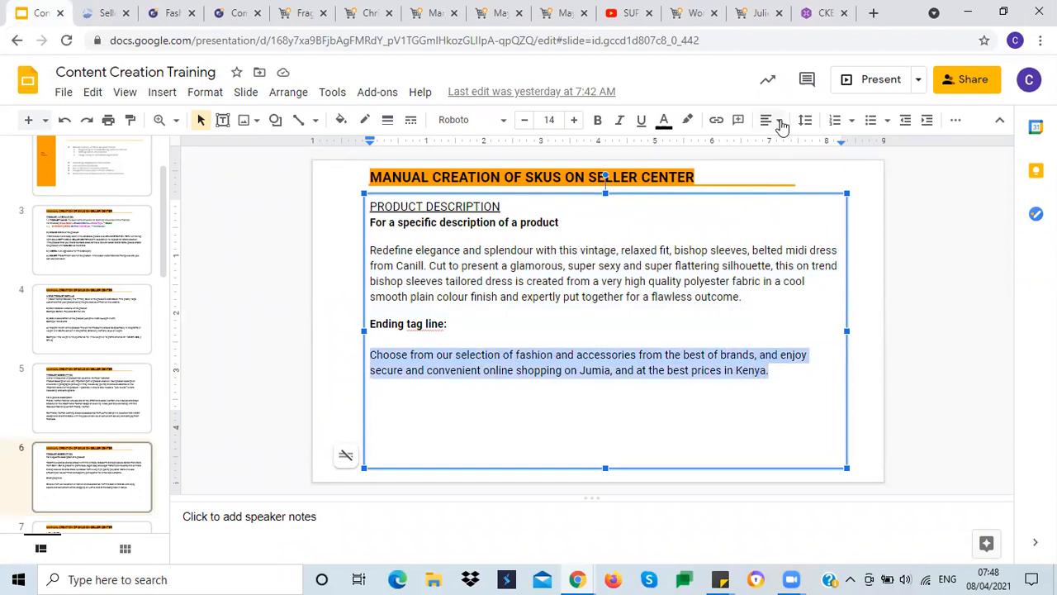
pyautogui.click(822, 12)
pyautogui.hotkey('ctrl', 'v')
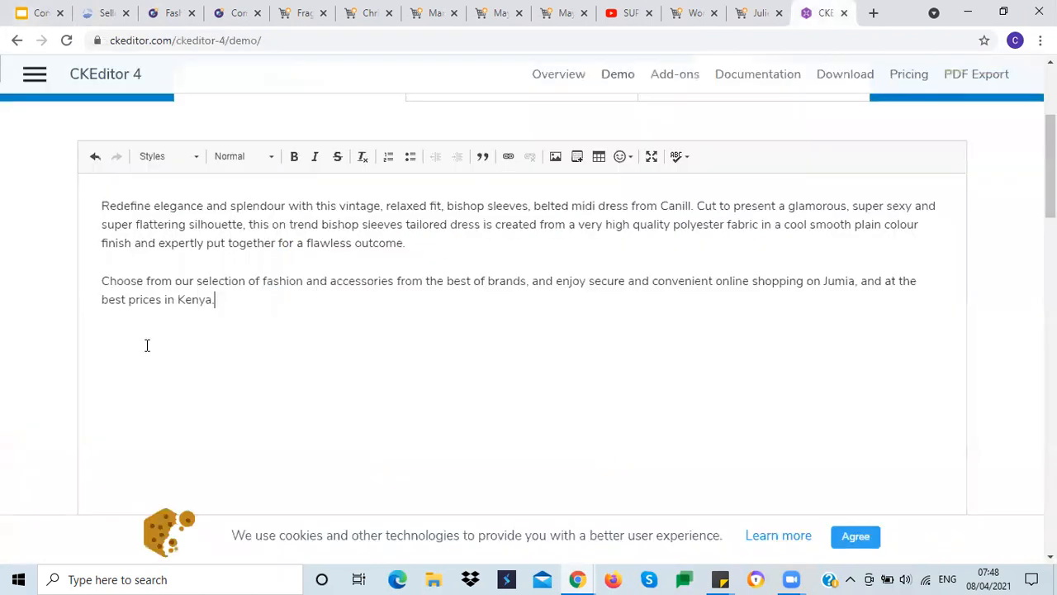
# Step: Copy the combined text from CKEditor and replace the Product description field content with it
pyautogui.moveTo(96, 200); pyautogui.dragTo(308, 319)
pyautogui.hotkey('ctrl', 'c')
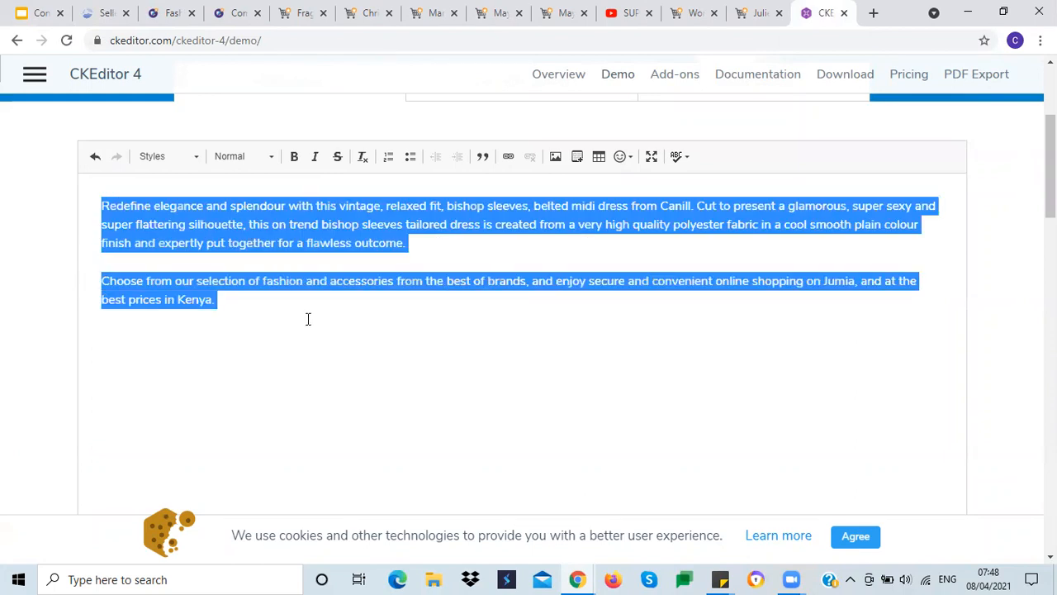
pyautogui.click(99, 13)
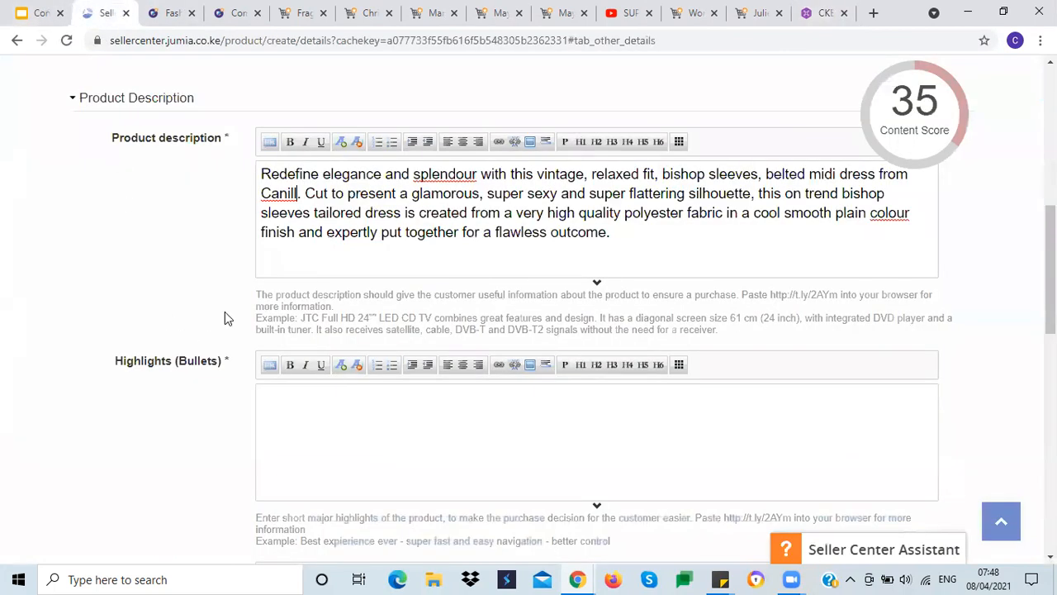
pyautogui.hotkey('ctrl', 'a')
pyautogui.press('BackSpace')
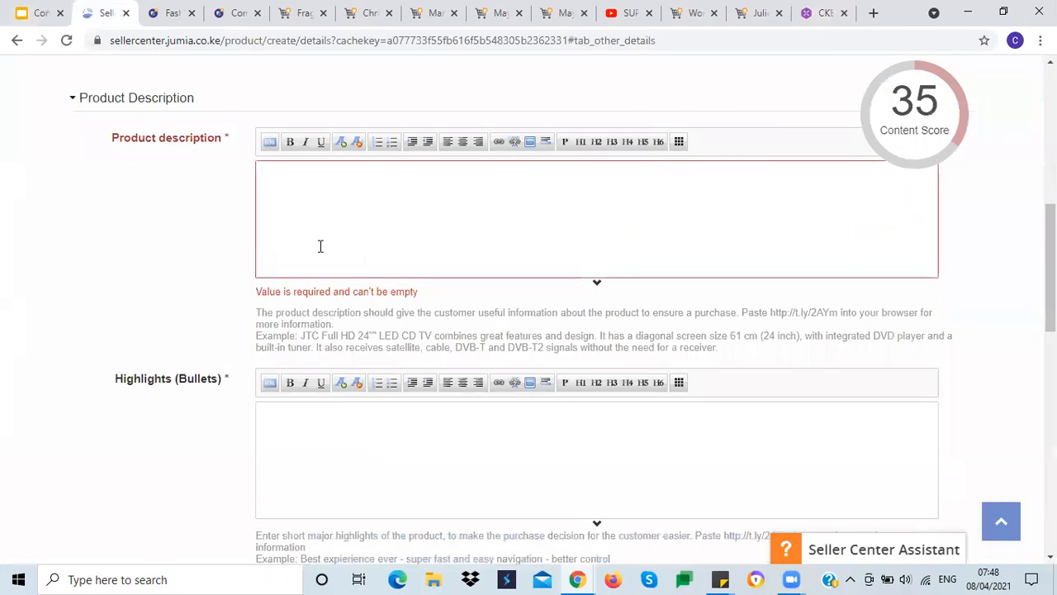
pyautogui.hotkey('ctrl', 'v')
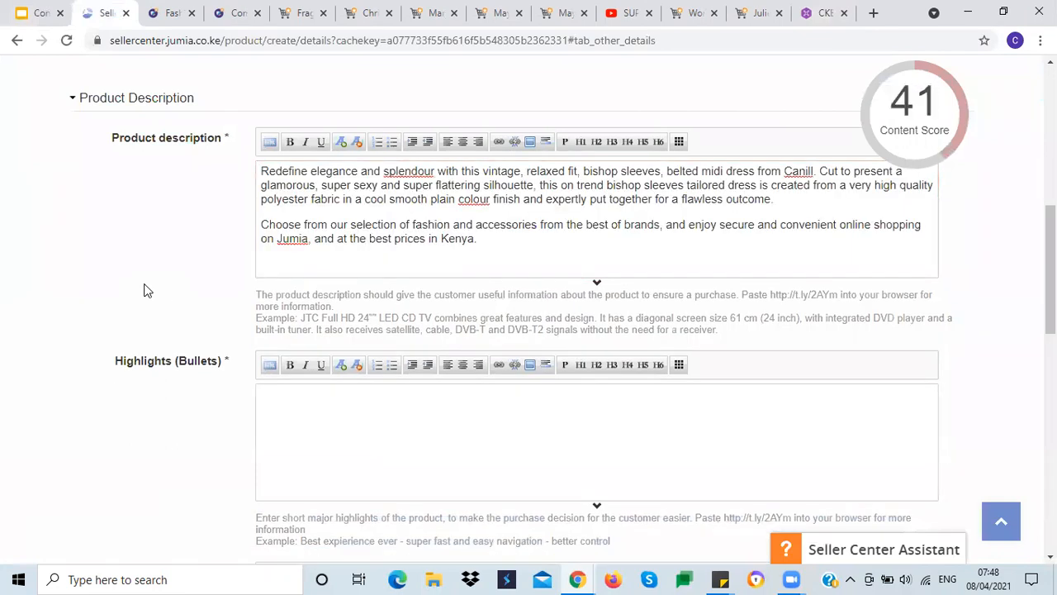
# Step: Examine the content score breakdown for the listing
pyautogui.scroll(2, 148, 288)
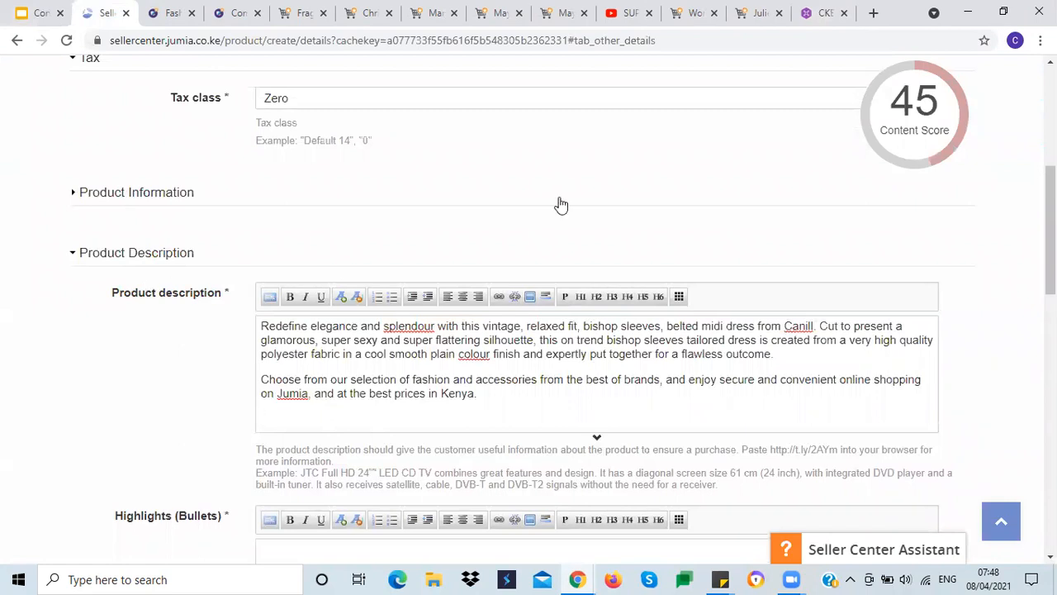
pyautogui.moveTo(896, 130)
pyautogui.scroll(-2, 157, 378)
pyautogui.click(353, 201)
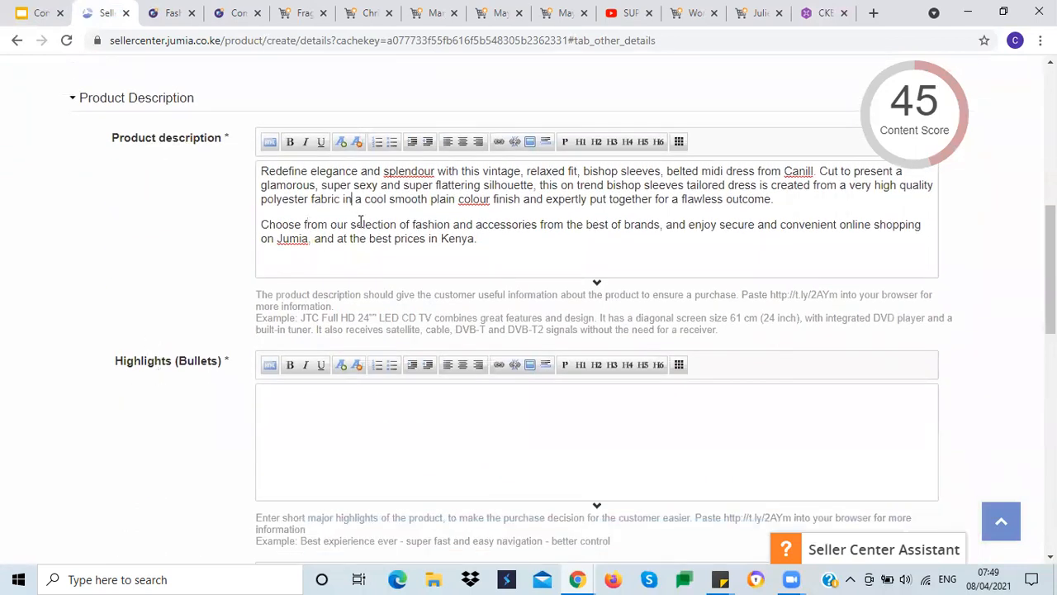
pyautogui.moveTo(921, 116)
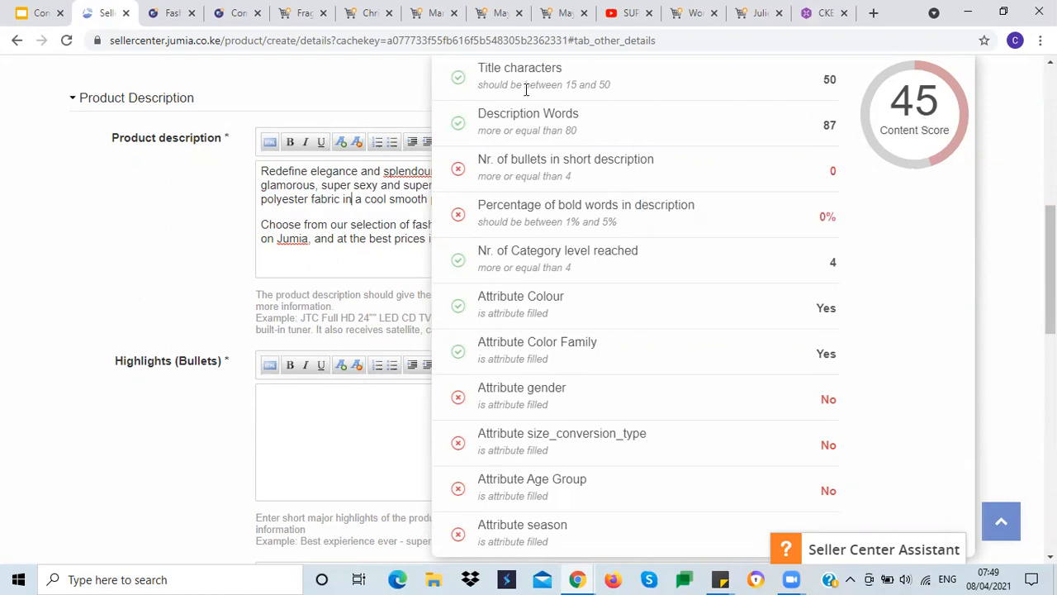
pyautogui.moveTo(873, 112)
pyautogui.scroll(4, 4, 229)
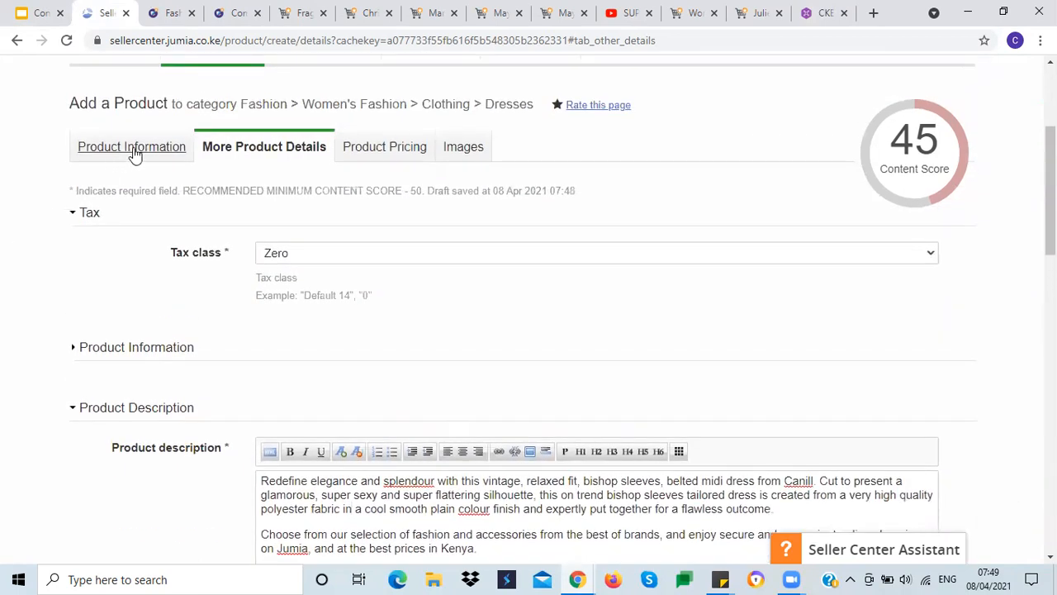
# Step: Delete and retype the word Chiffon in the product Name on the Product Information tab
pyautogui.click(132, 147)
pyautogui.scroll(-5, 124, 302)
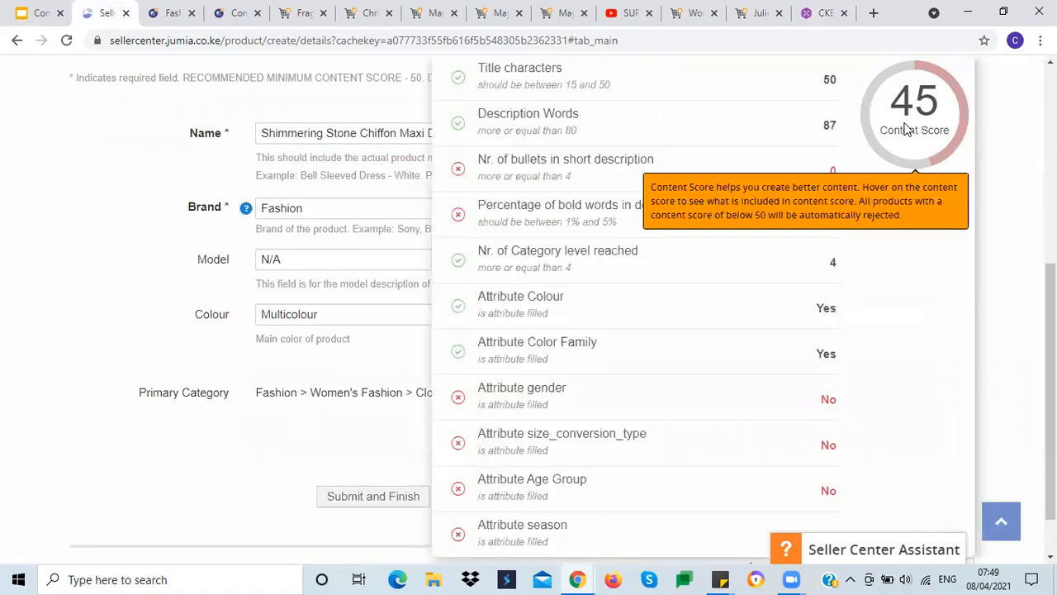
pyautogui.doubleClick(378, 133)
pyautogui.press('BackSpace')
pyautogui.moveTo(901, 111)
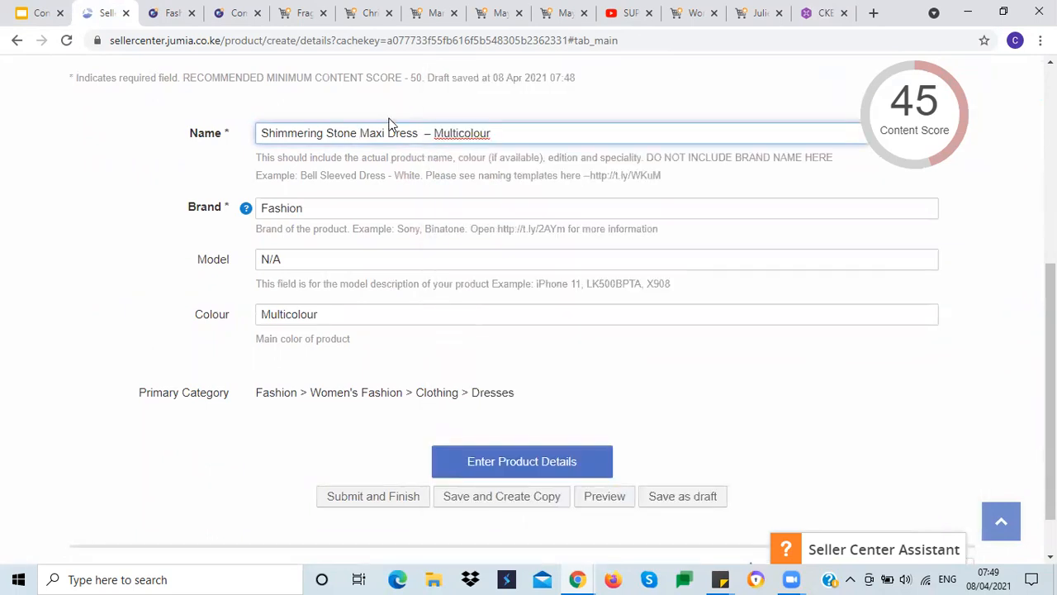
pyautogui.hotkey('ctrl', 'v')
pyautogui.tripleClick(384, 133)
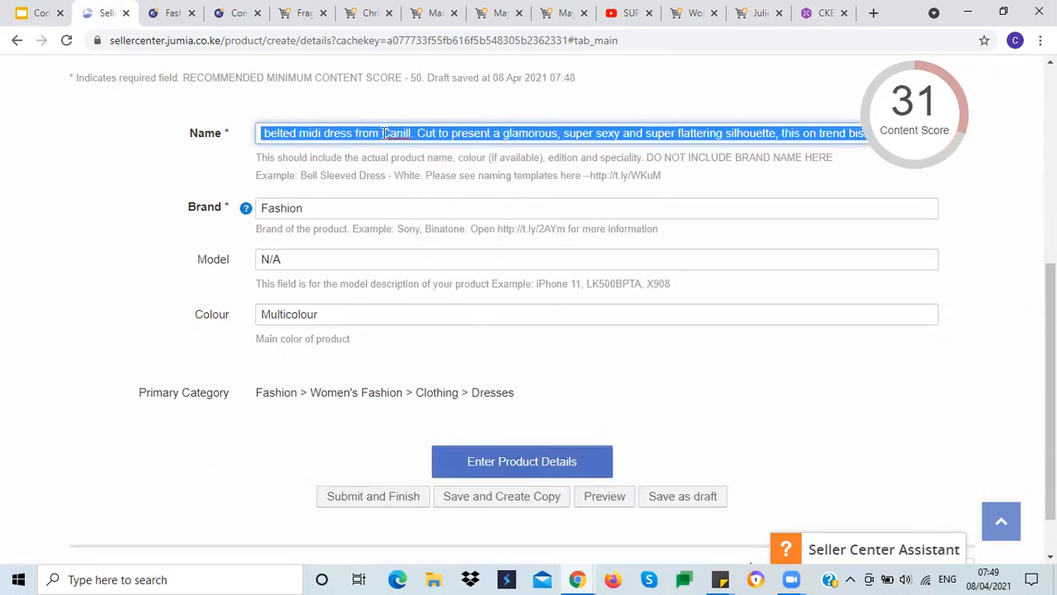
pyautogui.write('Shimmering Stone Maxi Dress  – Multicolour')
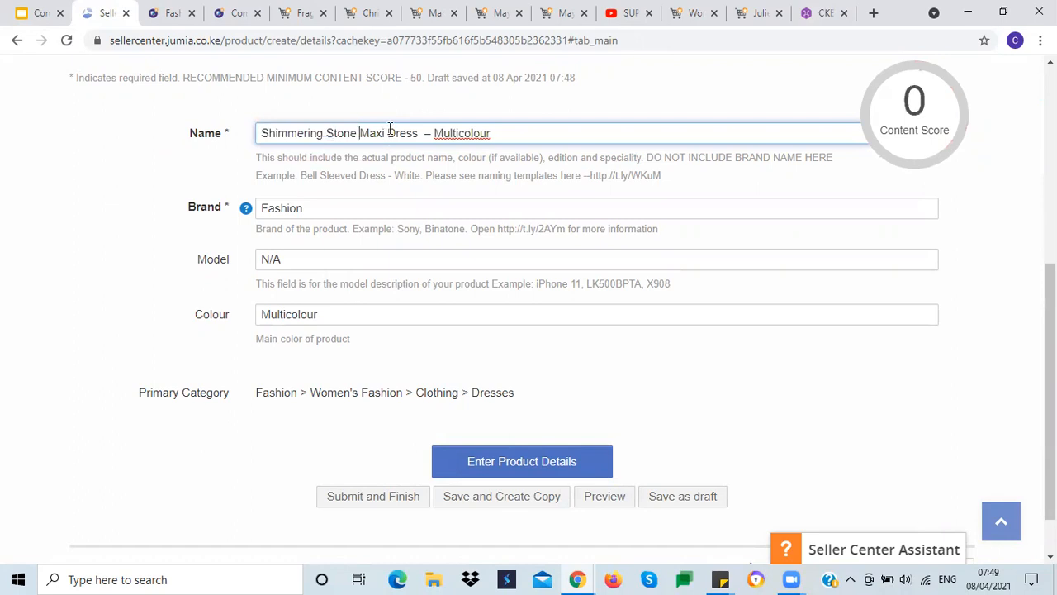
pyautogui.write('Ciffon')
pyautogui.click(368, 134)
pyautogui.write('h')
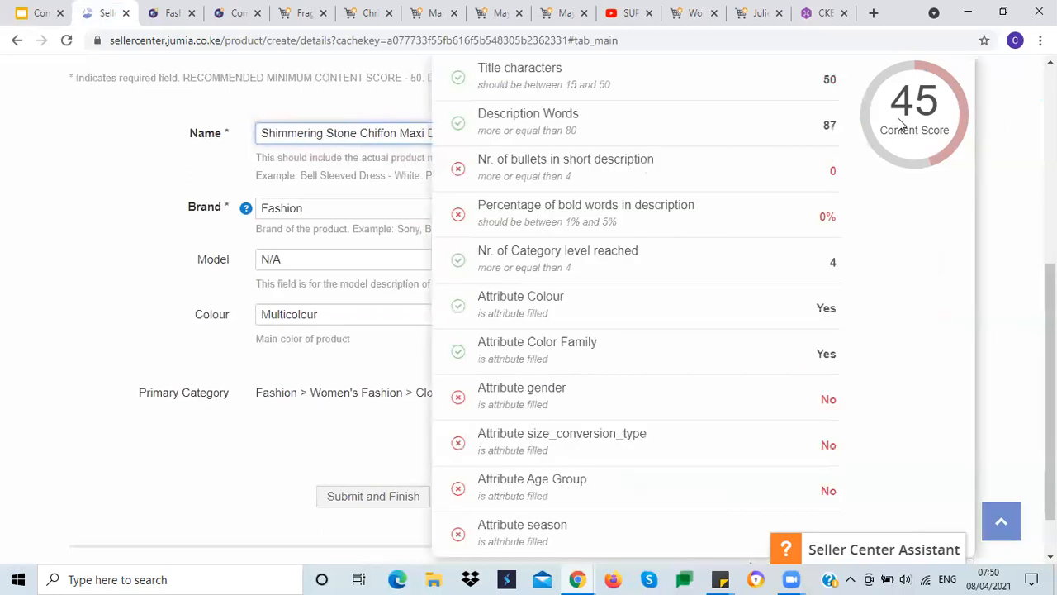
# Step: Try appending Red after Multicolour in the product Name, then delete it
pyautogui.click(536, 132)
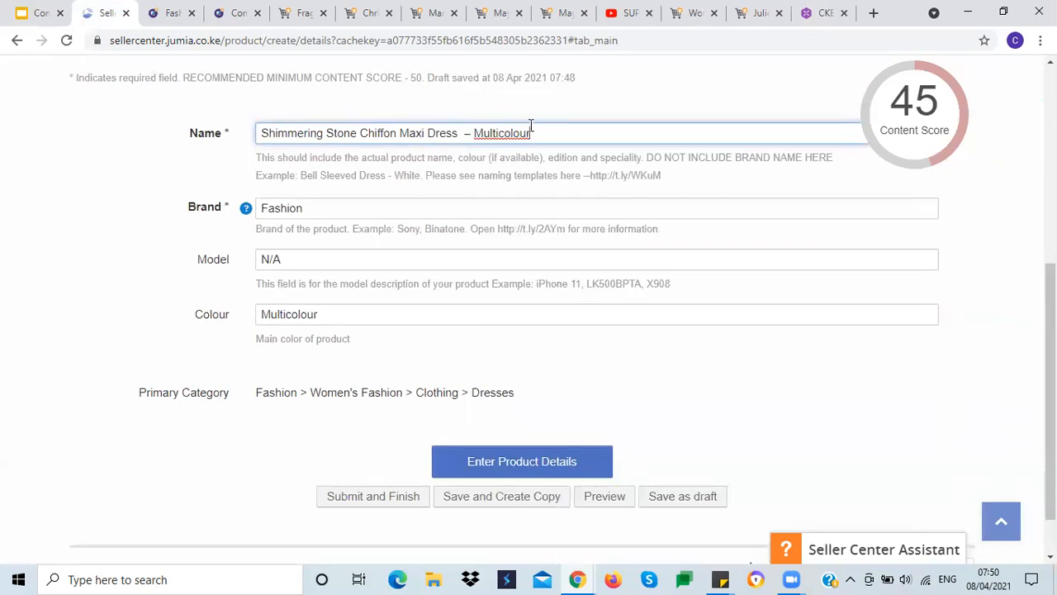
pyautogui.write('Red')
pyautogui.moveTo(915, 125)
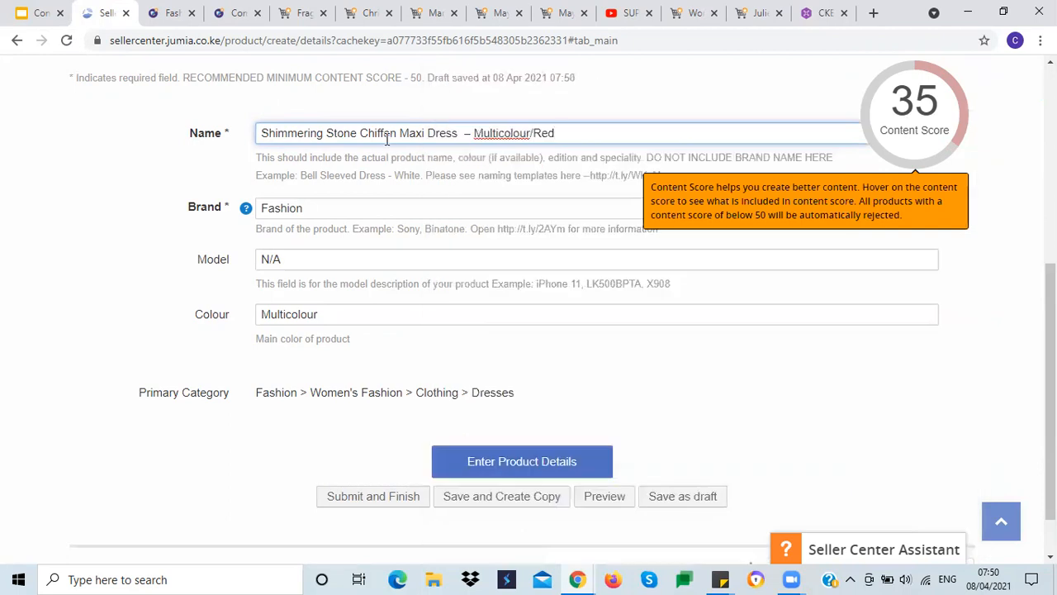
pyautogui.moveTo(531, 133); pyautogui.dragTo(565, 135)
pyautogui.press('BackSpace')
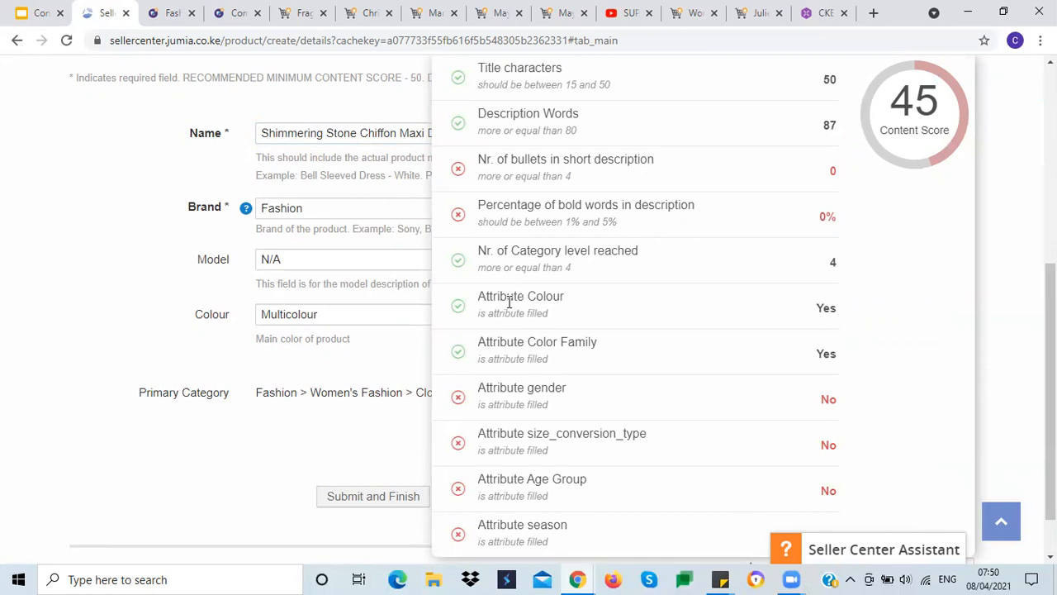
pyautogui.click(325, 314)
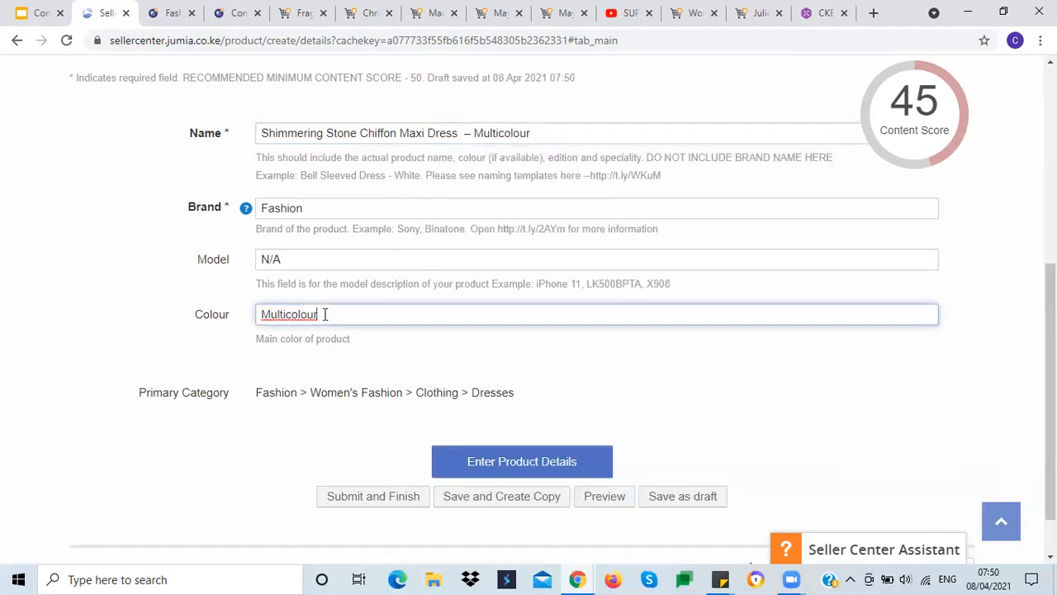
pyautogui.click(71, 314)
pyautogui.moveTo(889, 152)
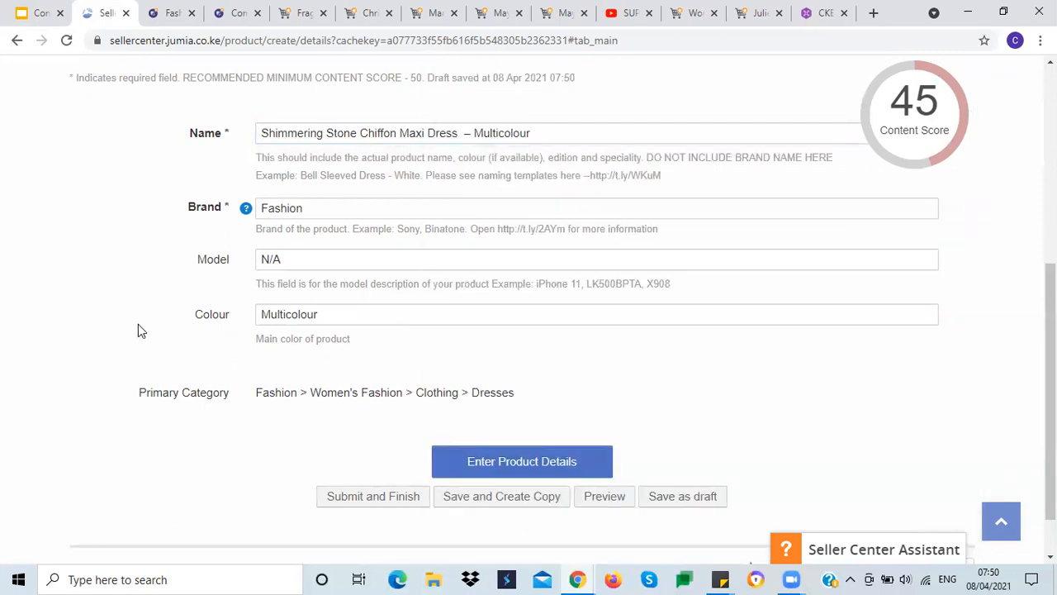
# Step: Return to the More Product Details tab and review the Product Information section
pyautogui.scroll(2, 138, 323)
pyautogui.click(273, 190)
pyautogui.scroll(-5, 196, 324)
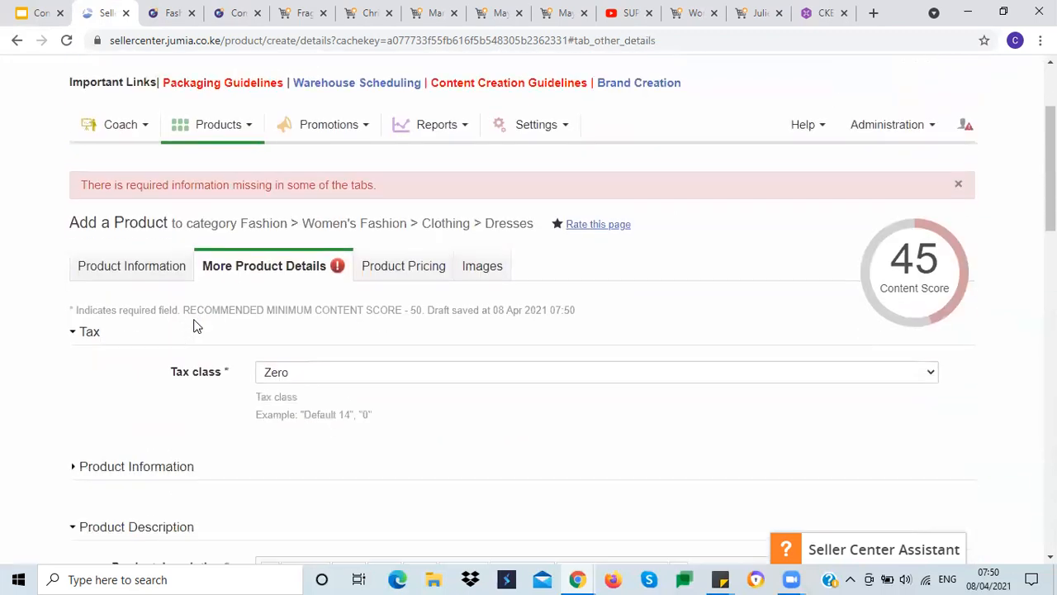
pyautogui.click(174, 237)
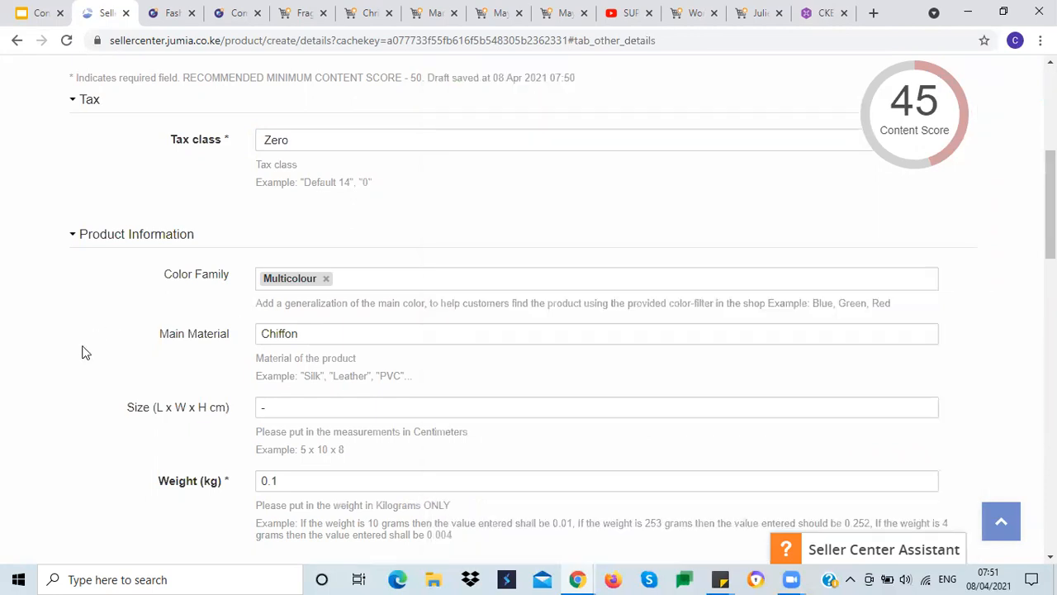
pyautogui.click(104, 239)
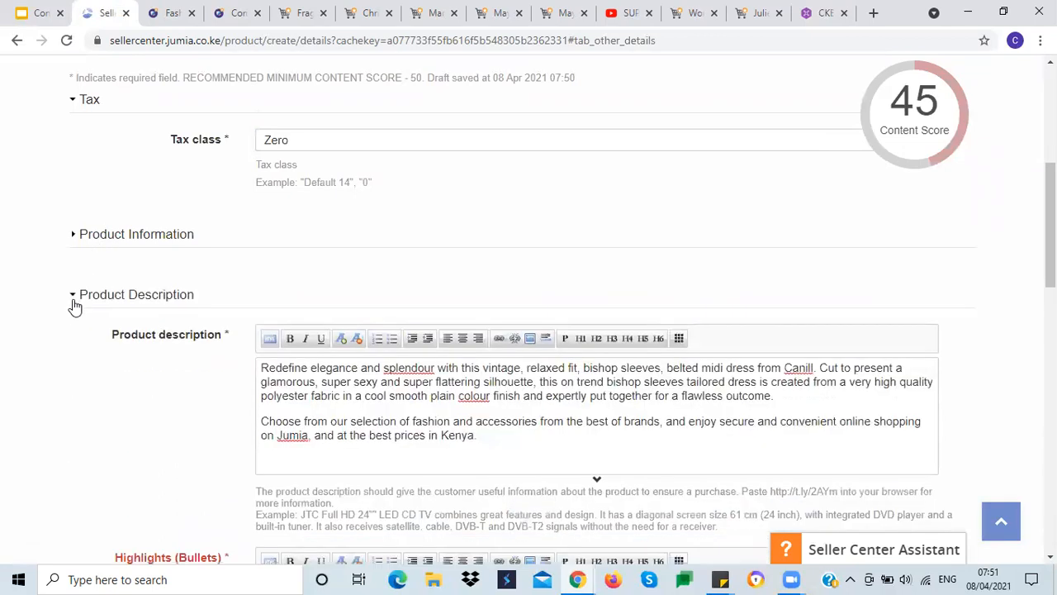
# Step: Bold the words splendour and Canill in the product description and check the content score breakdown
pyautogui.scroll(-2, 71, 304)
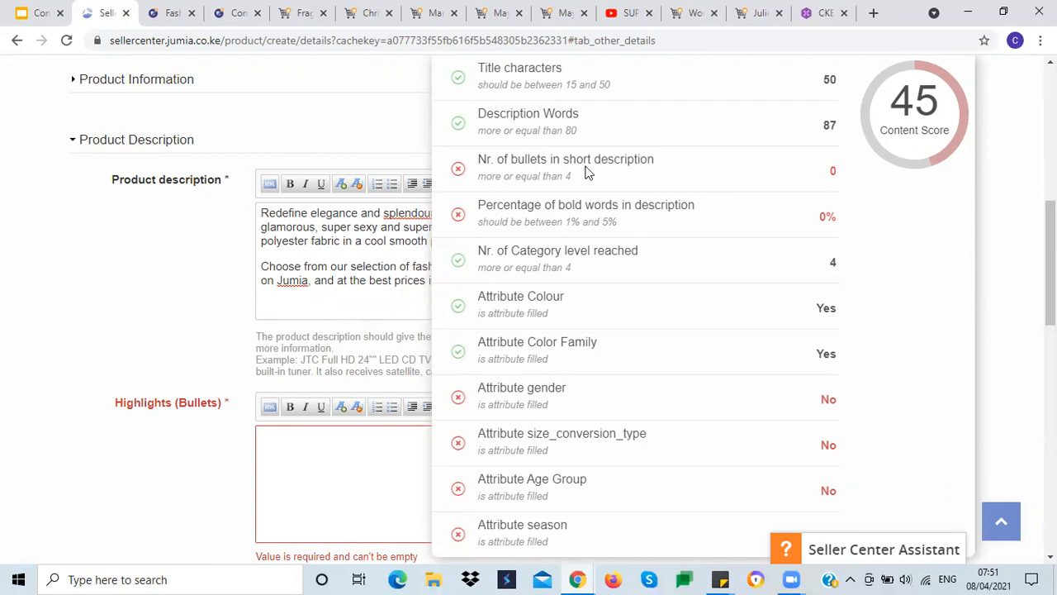
pyautogui.click(308, 455)
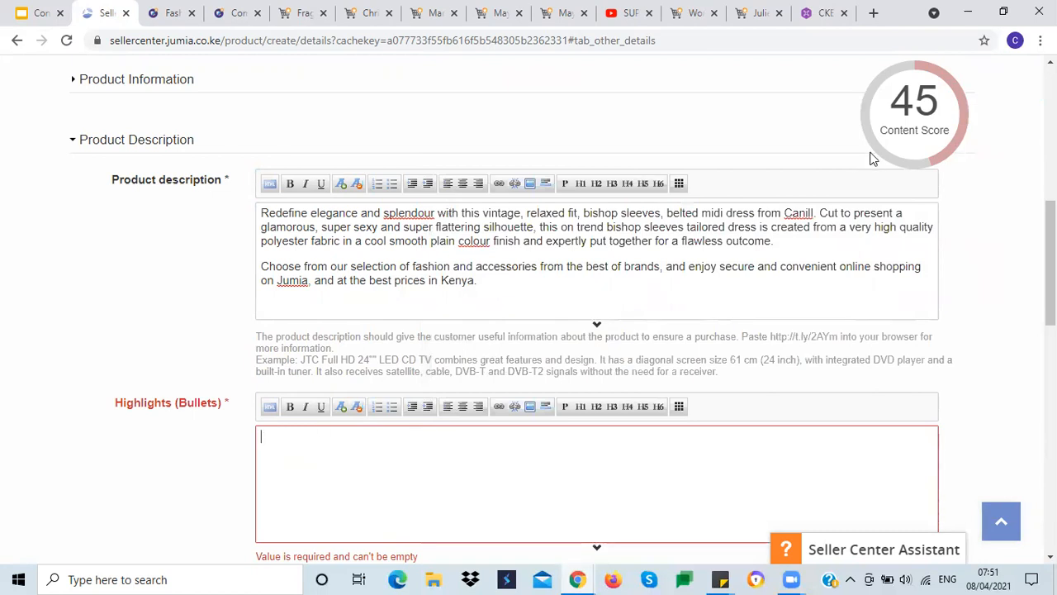
pyautogui.moveTo(884, 128)
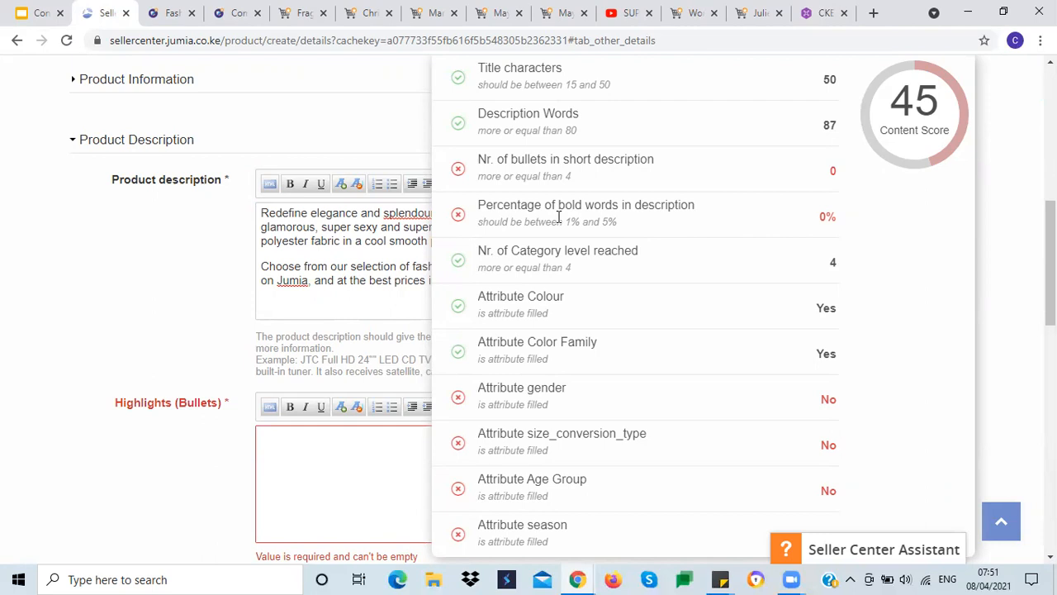
pyautogui.tripleClick(355, 228)
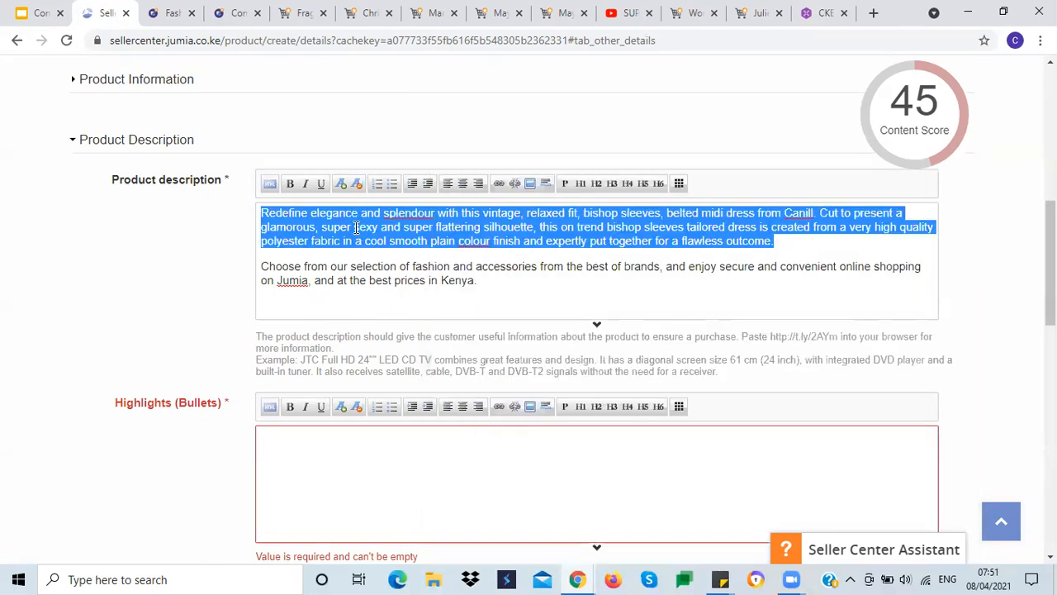
pyautogui.click(355, 227)
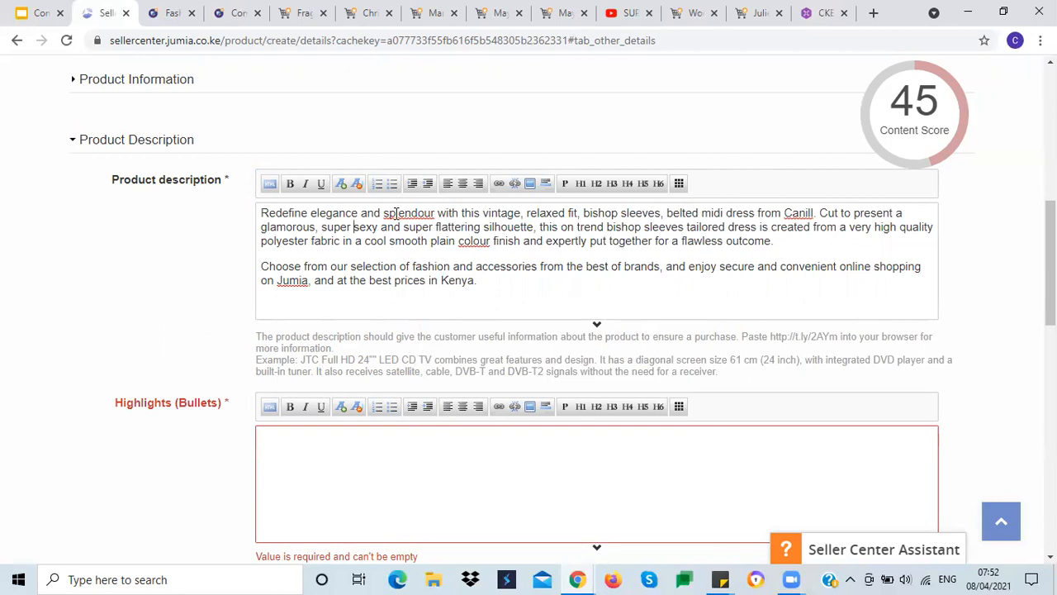
pyautogui.doubleClick(396, 212)
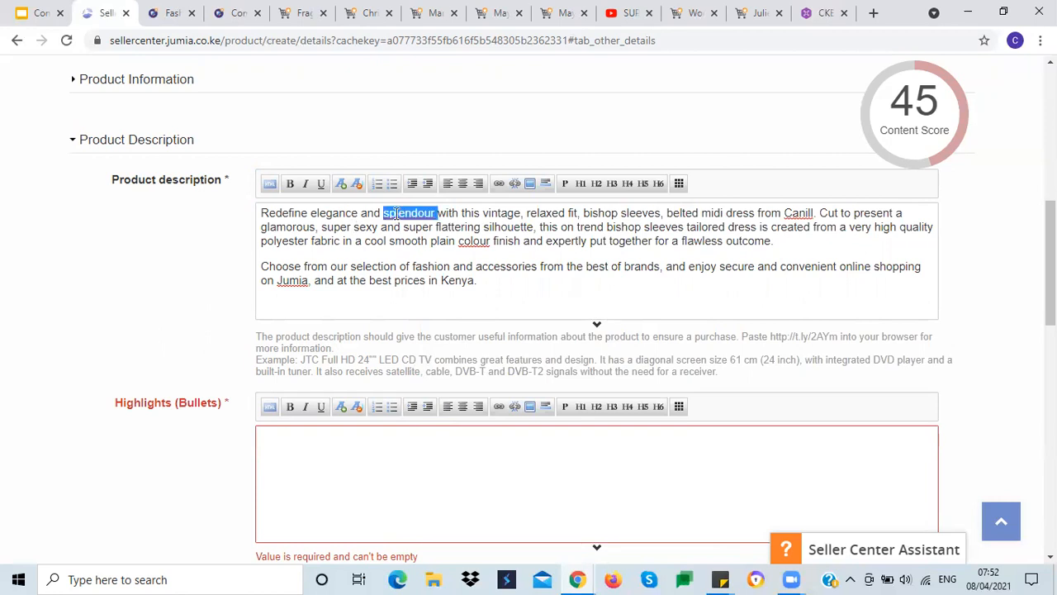
pyautogui.click(289, 185)
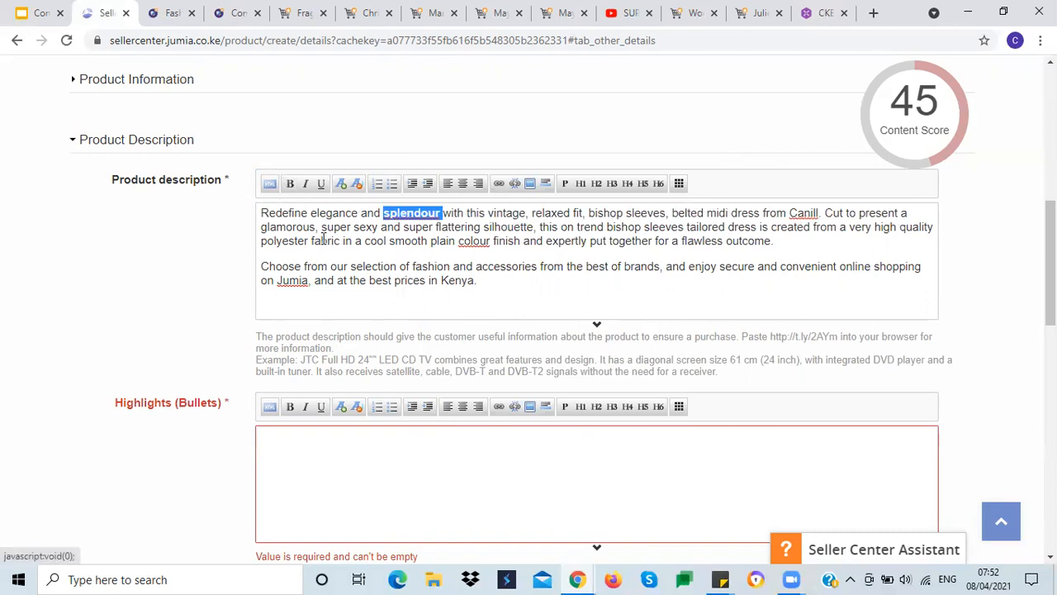
pyautogui.click(373, 228)
pyautogui.doubleClick(802, 213)
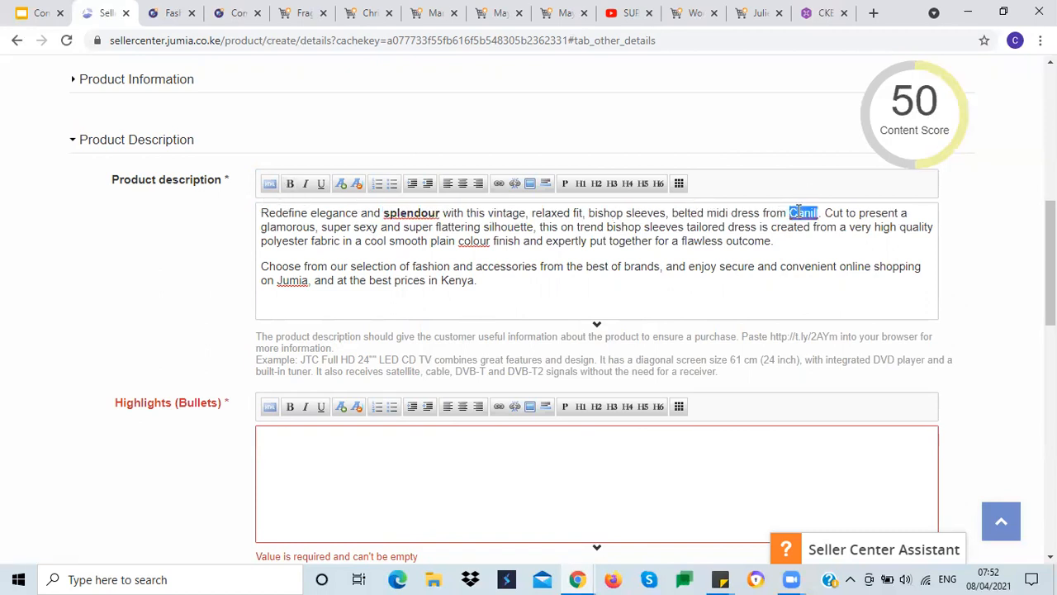
pyautogui.click(290, 184)
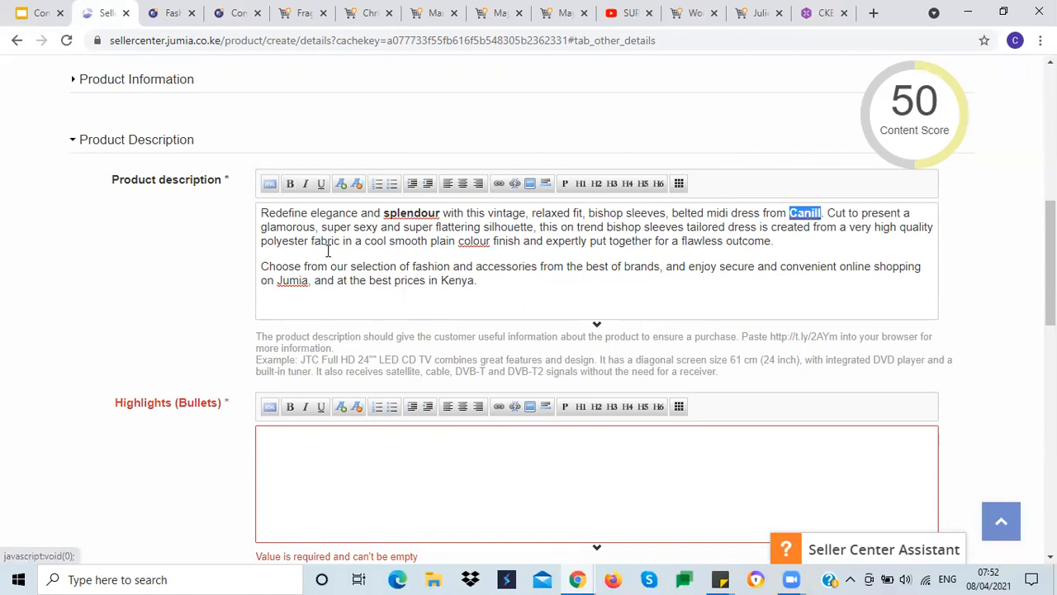
pyautogui.click(329, 248)
pyautogui.moveTo(923, 113)
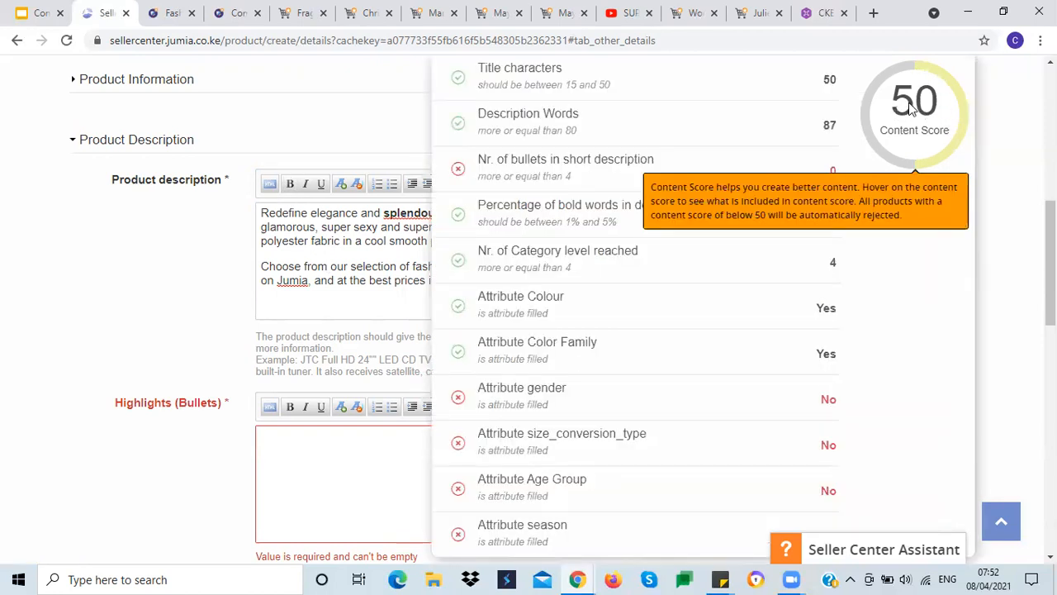
pyautogui.scroll(-1, 908, 109)
pyautogui.scroll(-1, 911, 109)
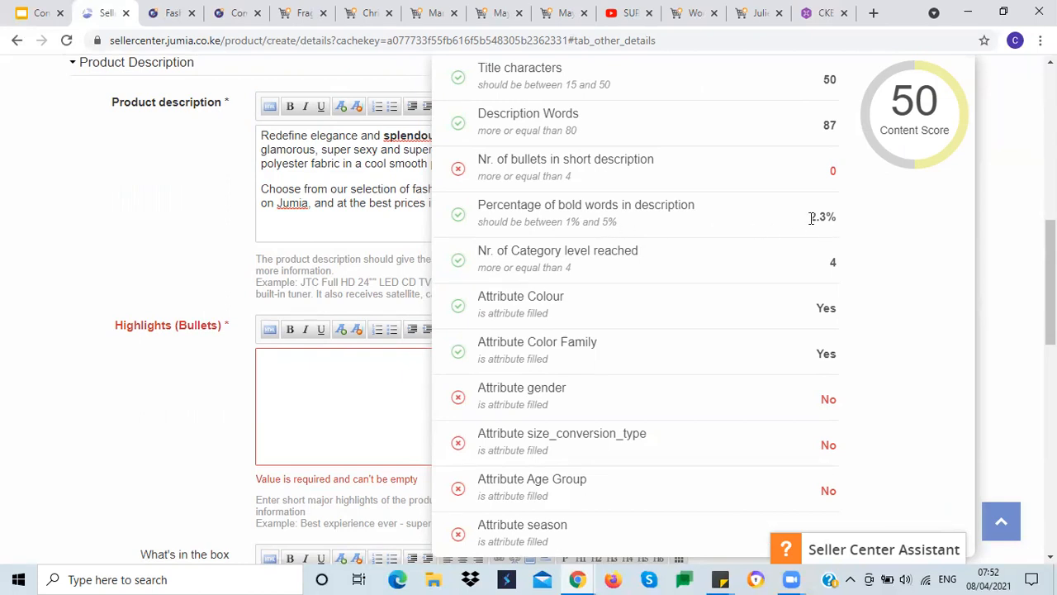
pyautogui.moveTo(869, 154)
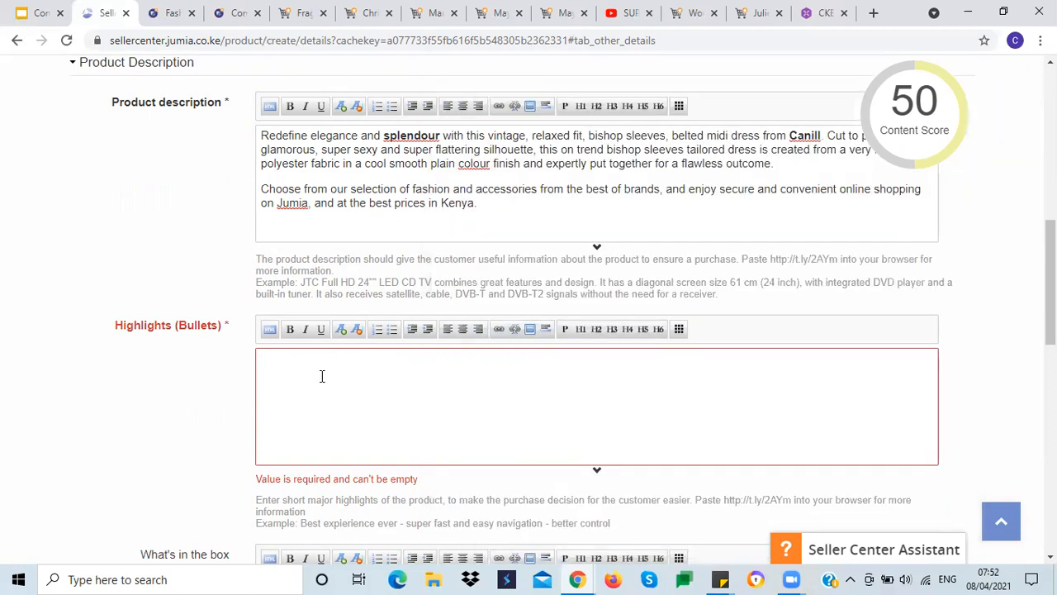
# Step: Review the Highlights guidance slide in the Content Creation Training presentation, then return to Seller Center
pyautogui.click(39, 14)
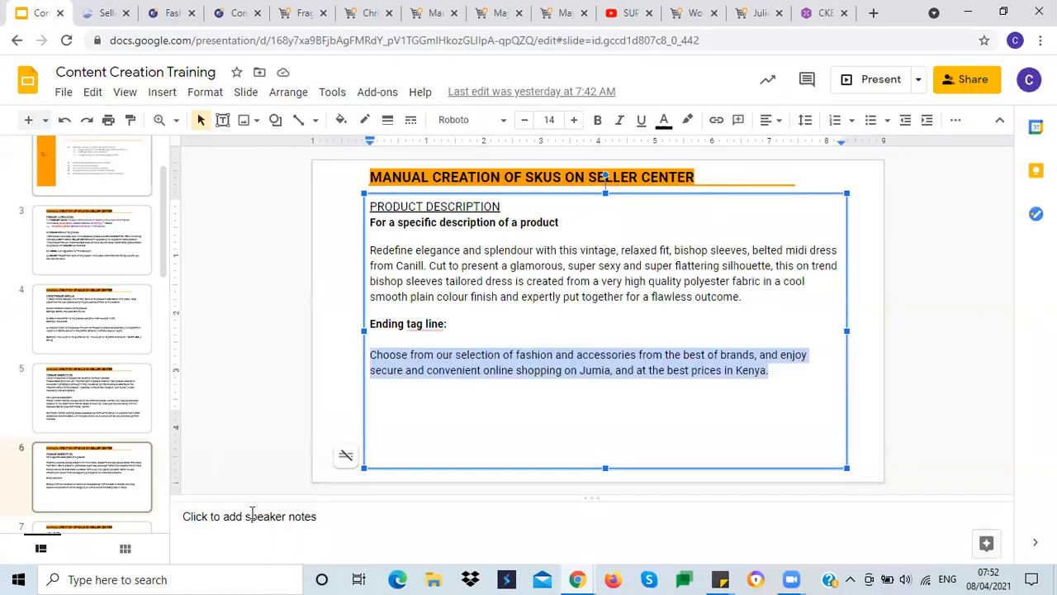
pyautogui.click(408, 402)
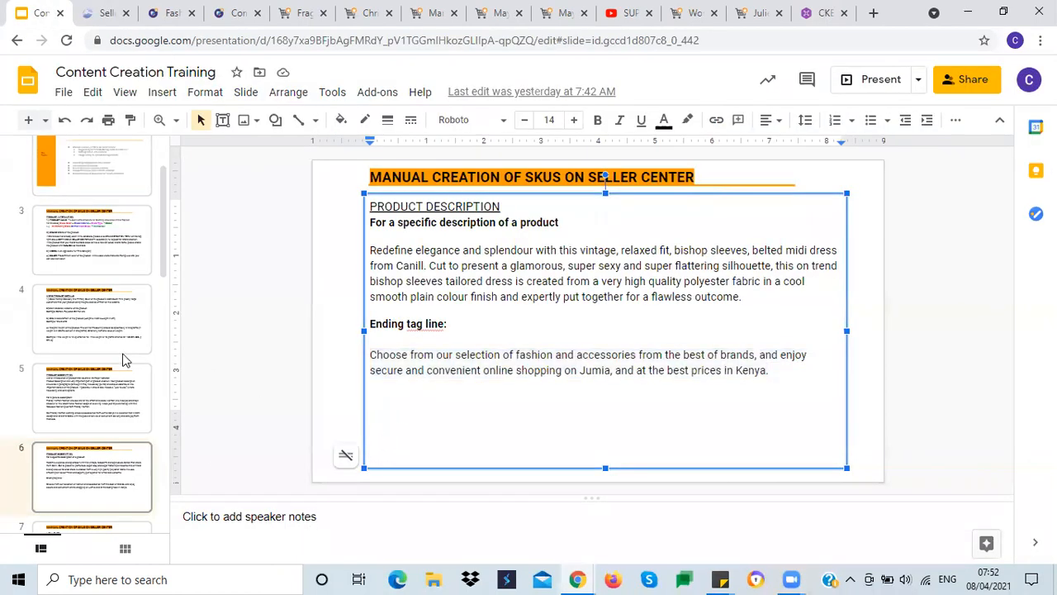
pyautogui.scroll(-2, 286, 350)
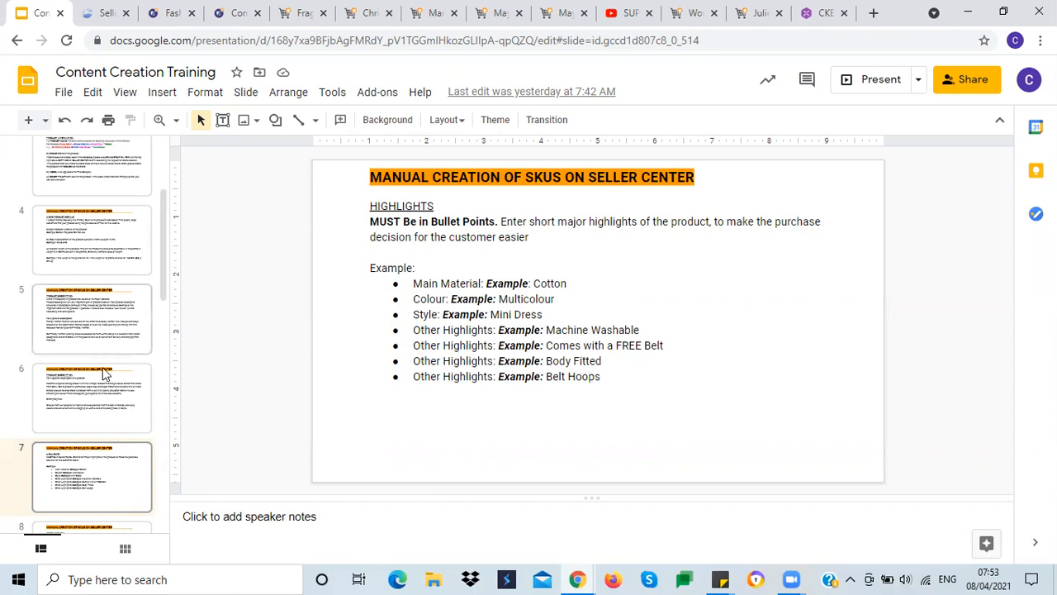
pyautogui.scroll(-3, 92, 351)
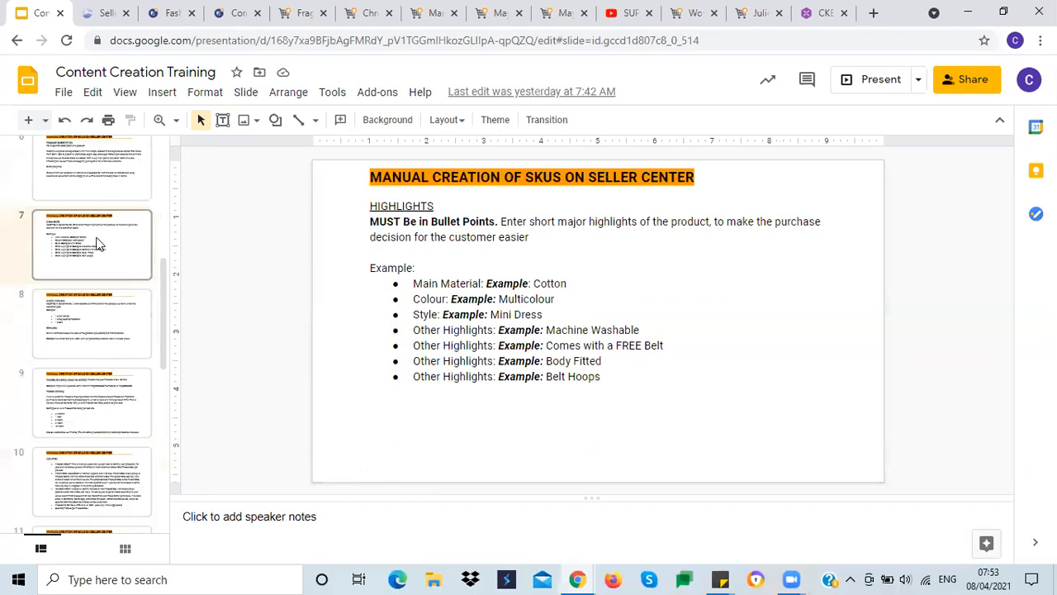
pyautogui.click(83, 308)
pyautogui.click(98, 275)
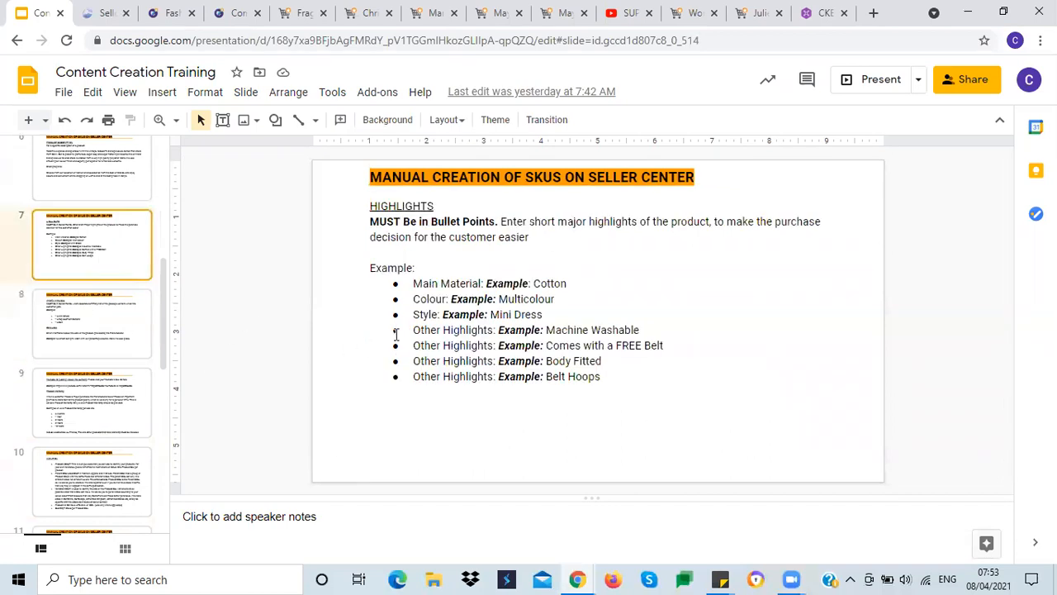
pyautogui.click(97, 14)
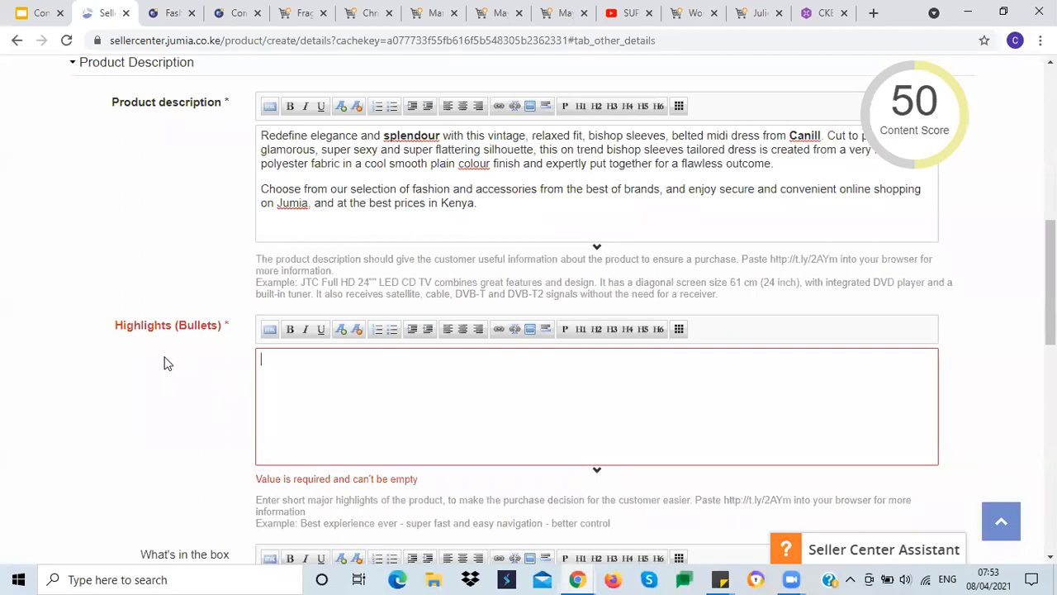
# Step: Enter Color: Multicolour in the Highlights field and format it as a bulleted list
pyautogui.write('C')
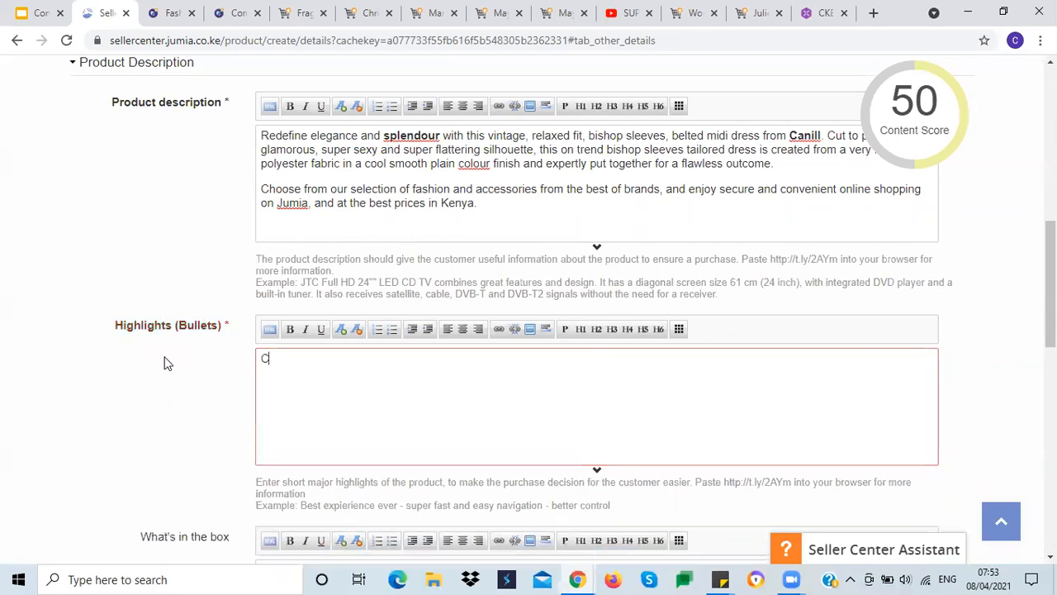
pyautogui.write('olor: ')
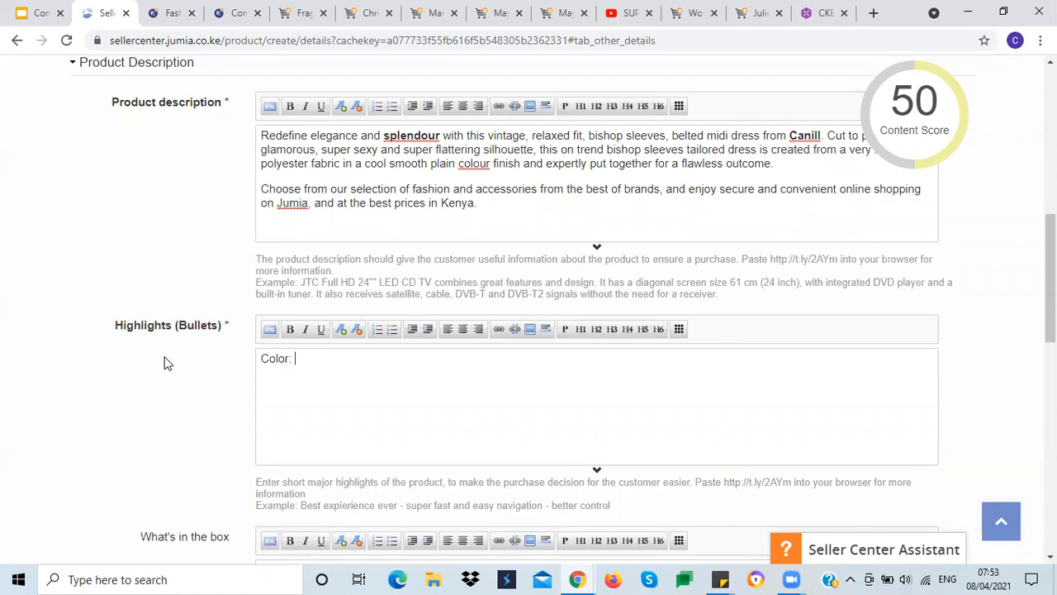
pyautogui.write('Multicolour')
pyautogui.press('Return')
pyautogui.tripleClick(278, 360)
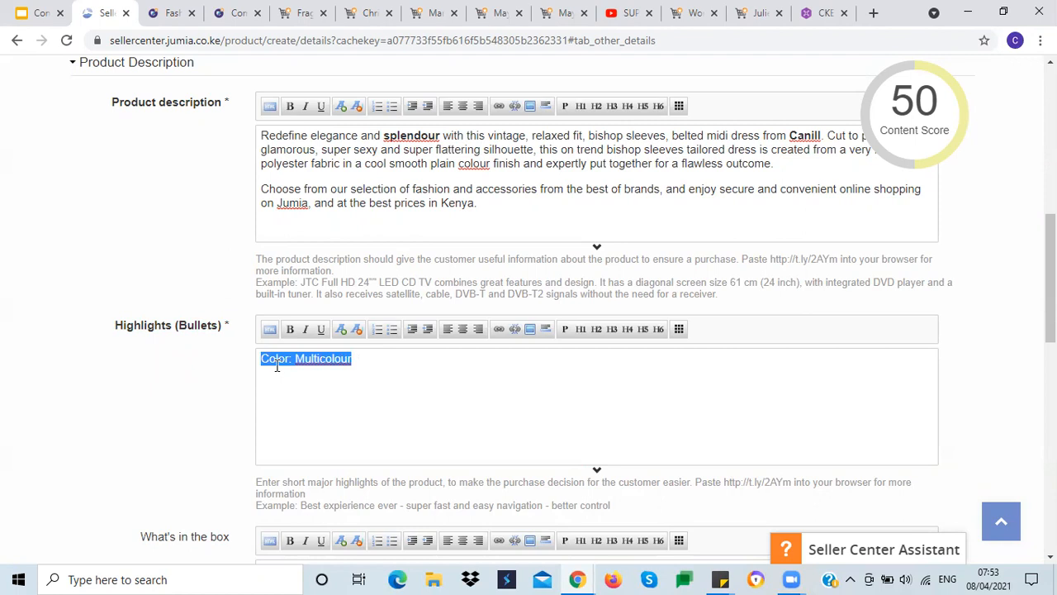
pyautogui.click(392, 333)
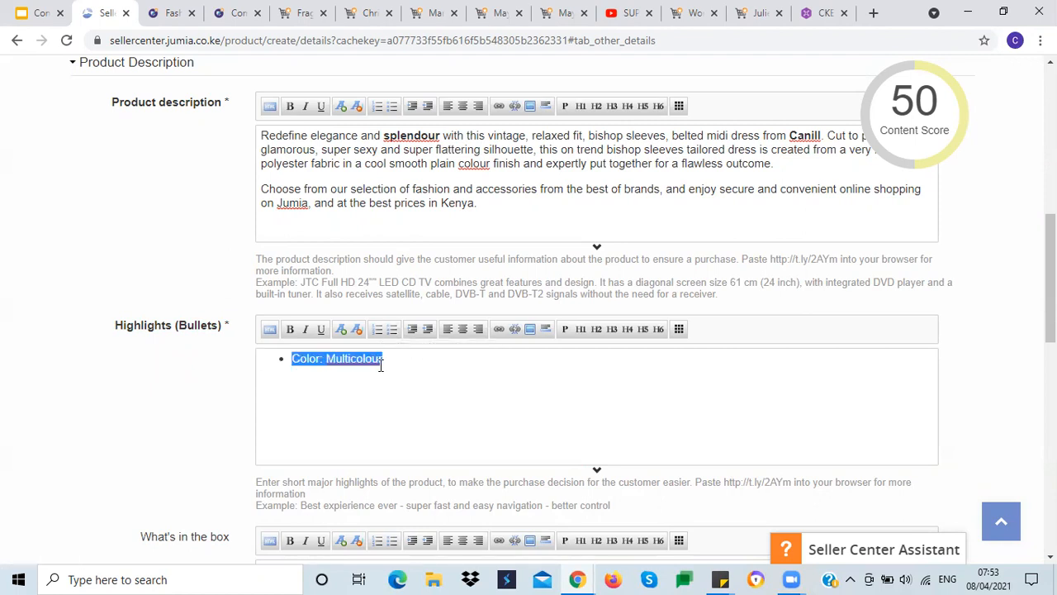
pyautogui.click(384, 360)
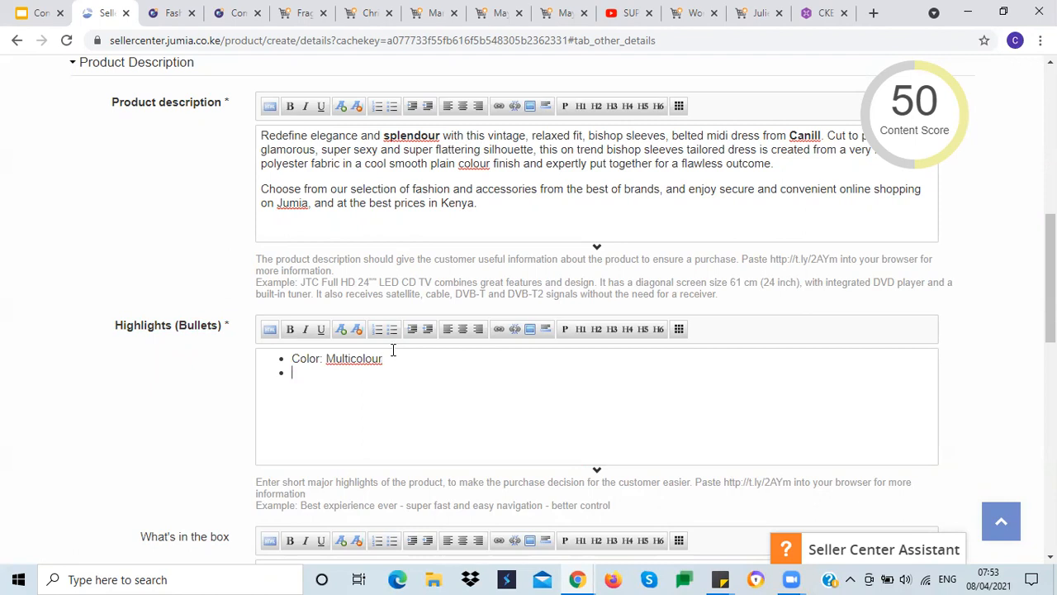
# Step: Add highlight bullets Material: Chiffon and Style: Party Dress
pyautogui.write('Material: Chiffon ')
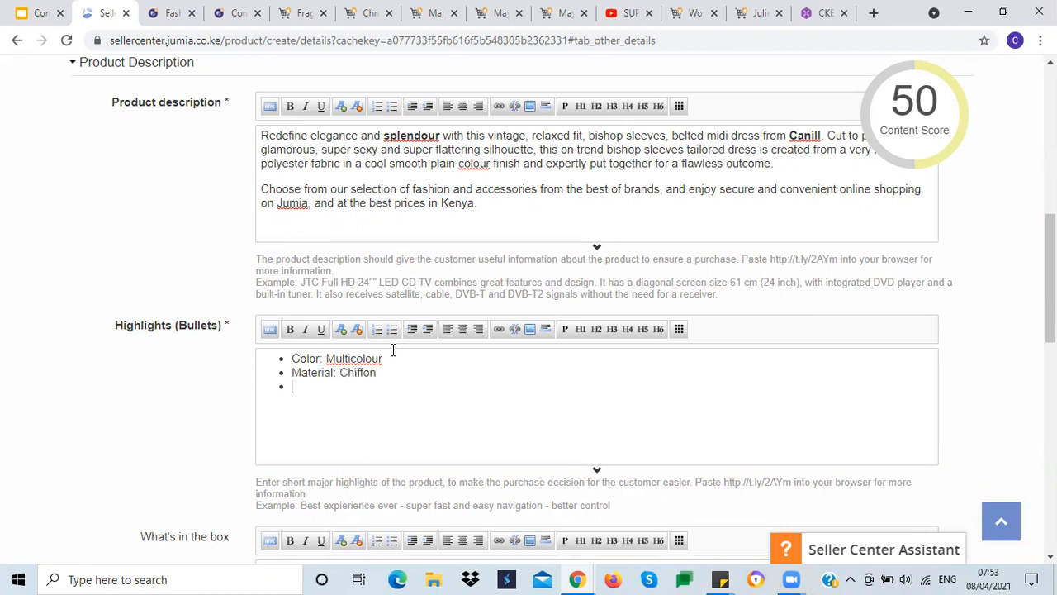
pyautogui.write('Style: Party Dress')
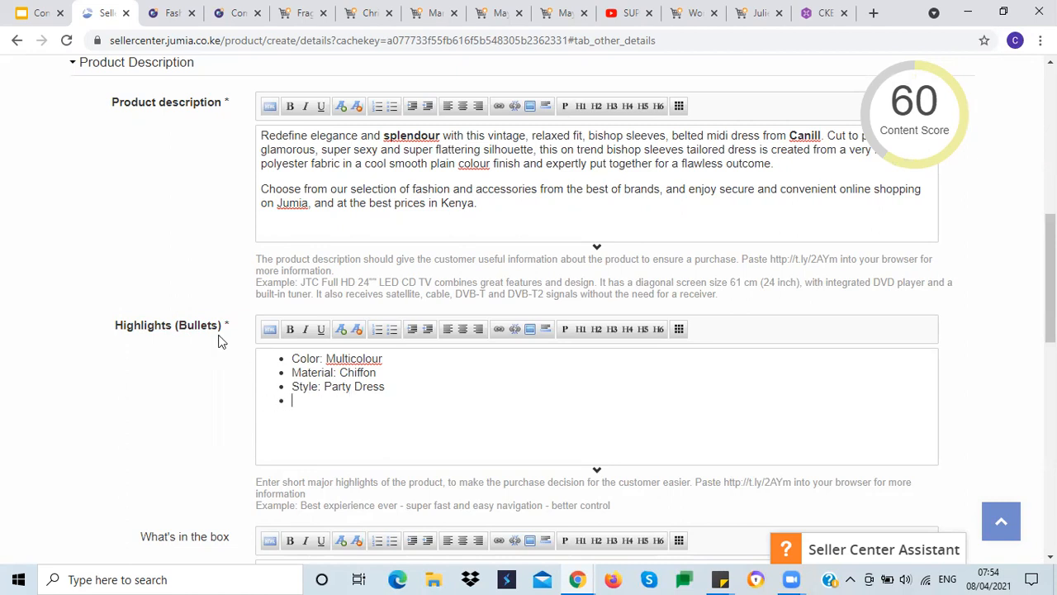
# Step: Copy the product Name from the Product Information tab and paste it below the Highlights bullets
pyautogui.scroll(5, 149, 272)
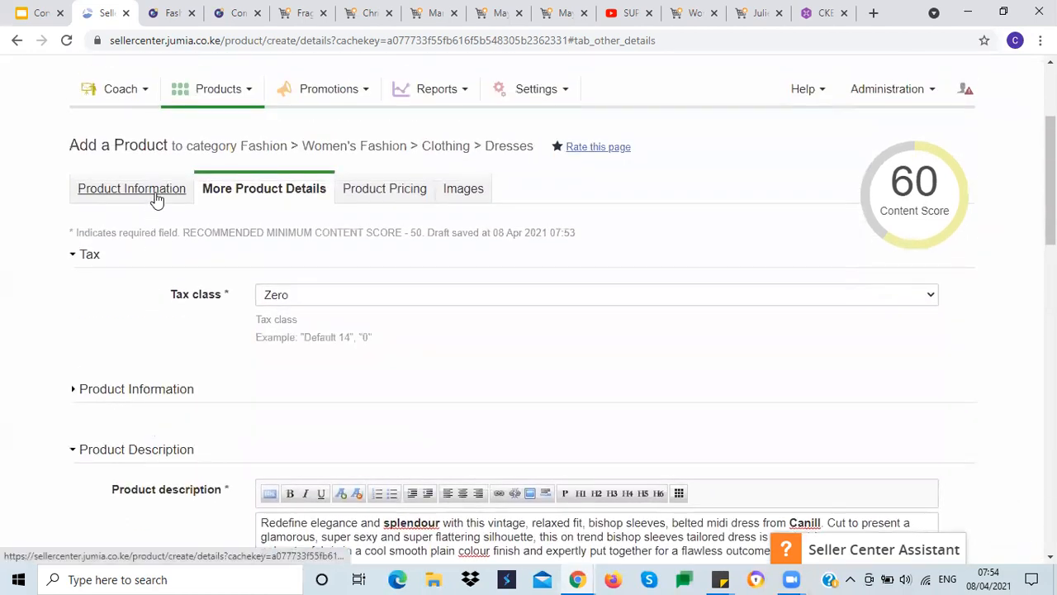
pyautogui.click(155, 198)
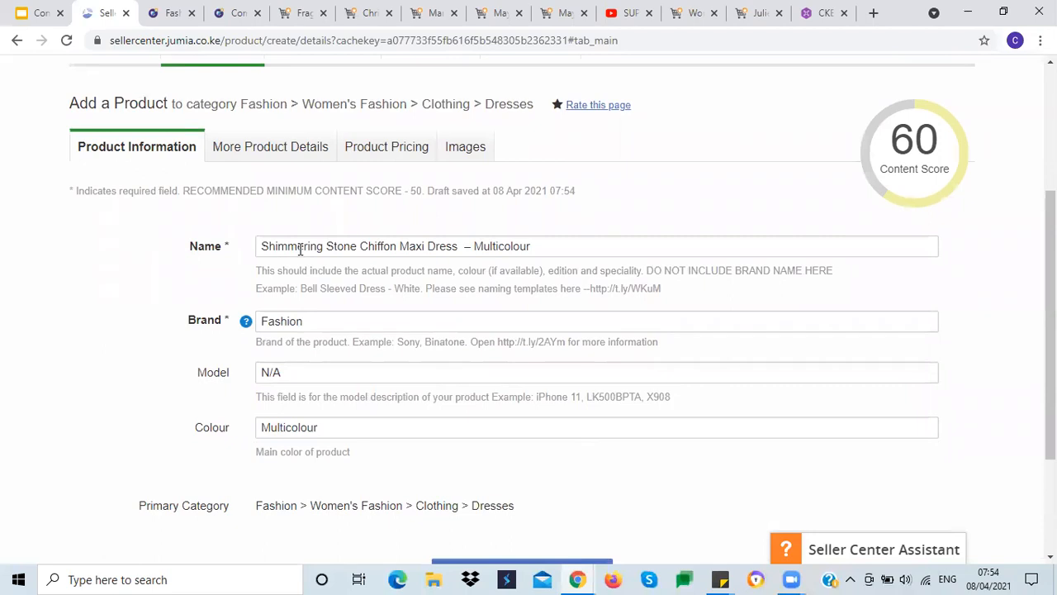
pyautogui.tripleClick(302, 248)
pyautogui.hotkey('ctrl', 'c')
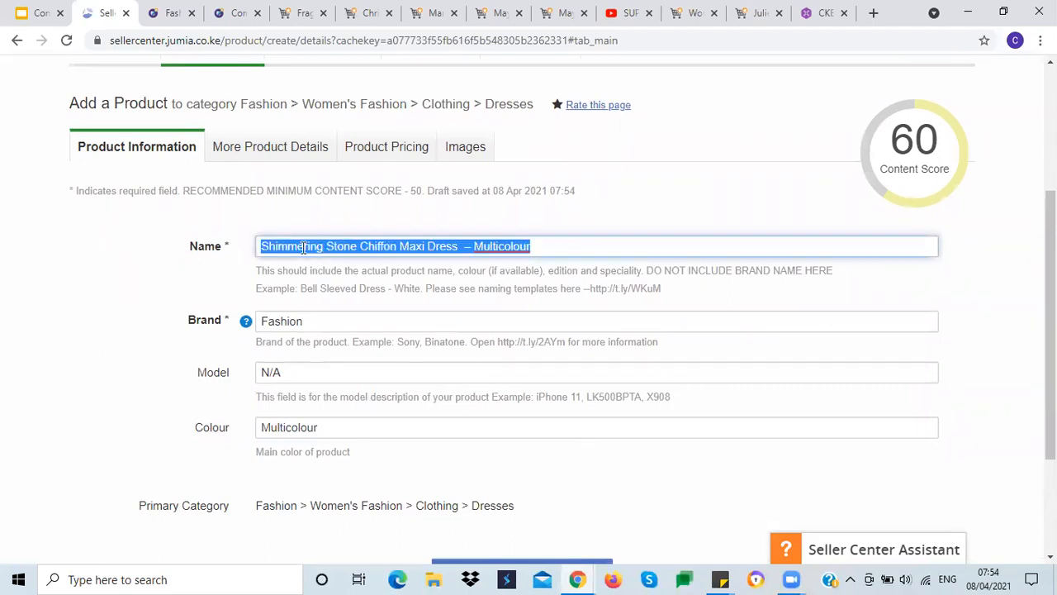
pyautogui.click(279, 153)
pyautogui.scroll(-8, 165, 394)
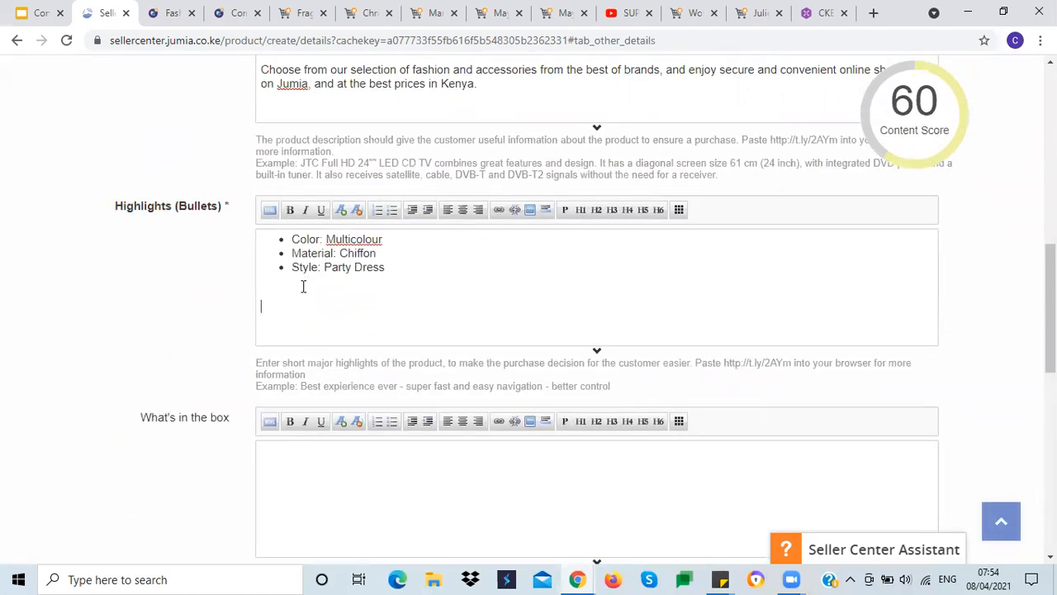
pyautogui.hotkey('ctrl', 'v')
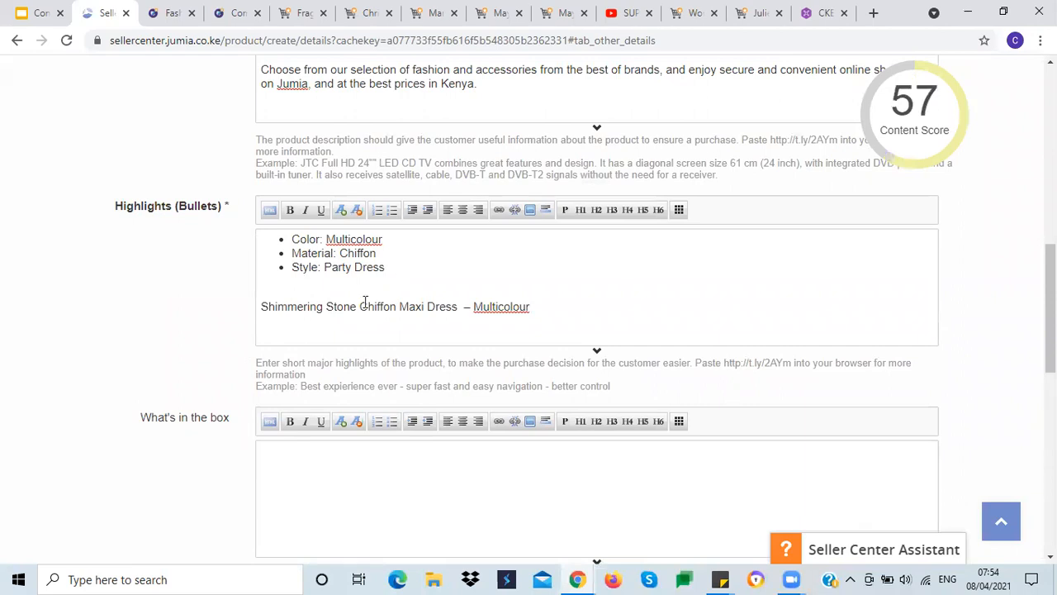
# Step: Replace Party with Maxi in the Style highlight bullet
pyautogui.doubleClick(407, 306)
pyautogui.hotkey('ctrl', 'c')
pyautogui.doubleClick(337, 267)
pyautogui.hotkey('ctrl', 'v')
pyautogui.click(395, 267)
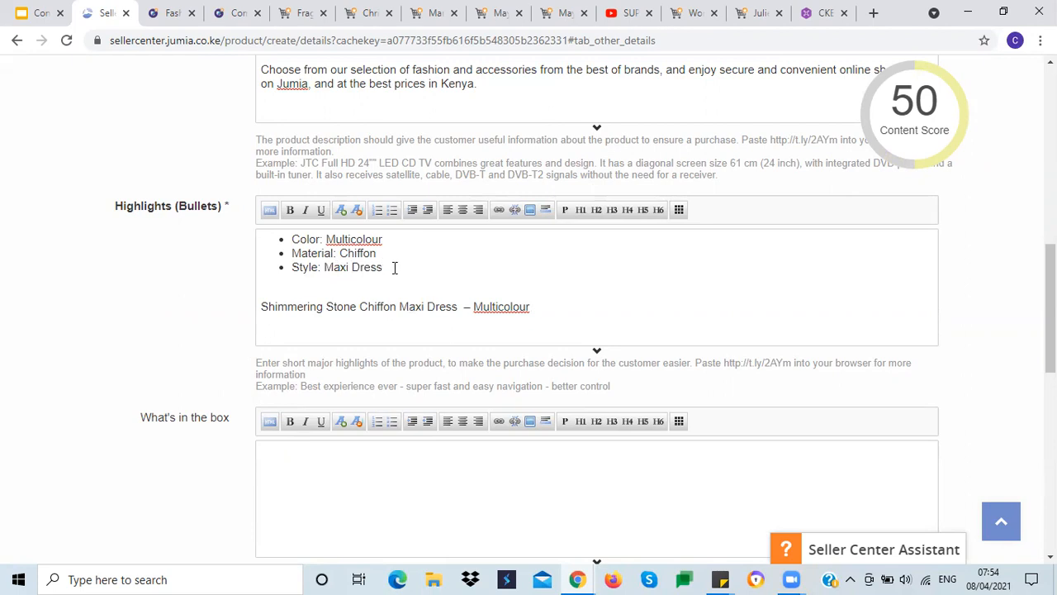
# Step: Add a Features bullet reading Shimmering Stone, With a belt
pyautogui.press('Return')
pyautogui.write('Features:')
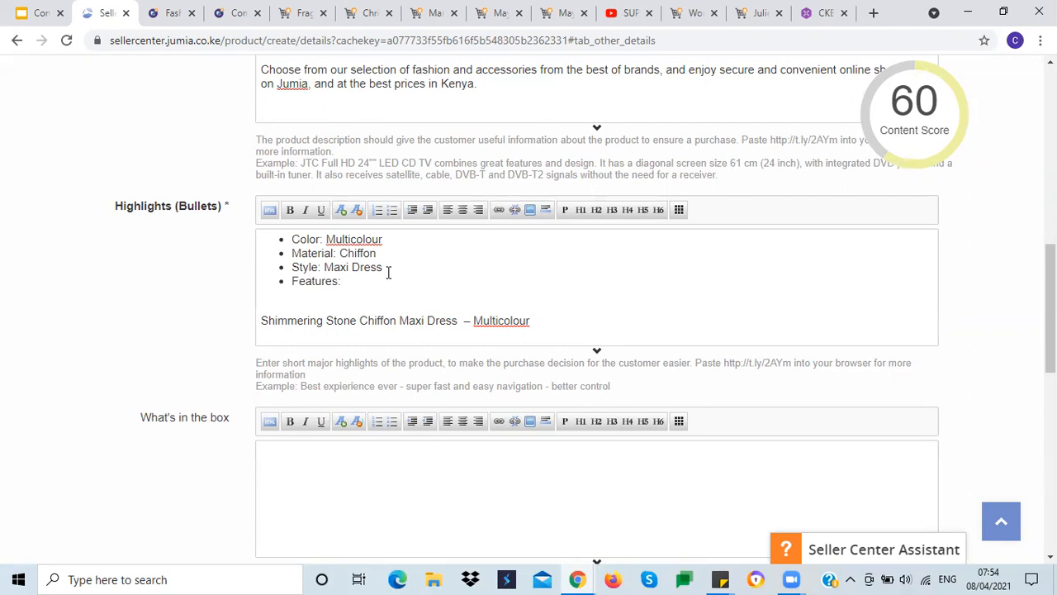
pyautogui.moveTo(258, 320); pyautogui.dragTo(370, 319)
pyautogui.keyDown('shift'); pyautogui.click(357, 321); pyautogui.keyUp('shift')
pyautogui.hotkey('ctrl', 'c')
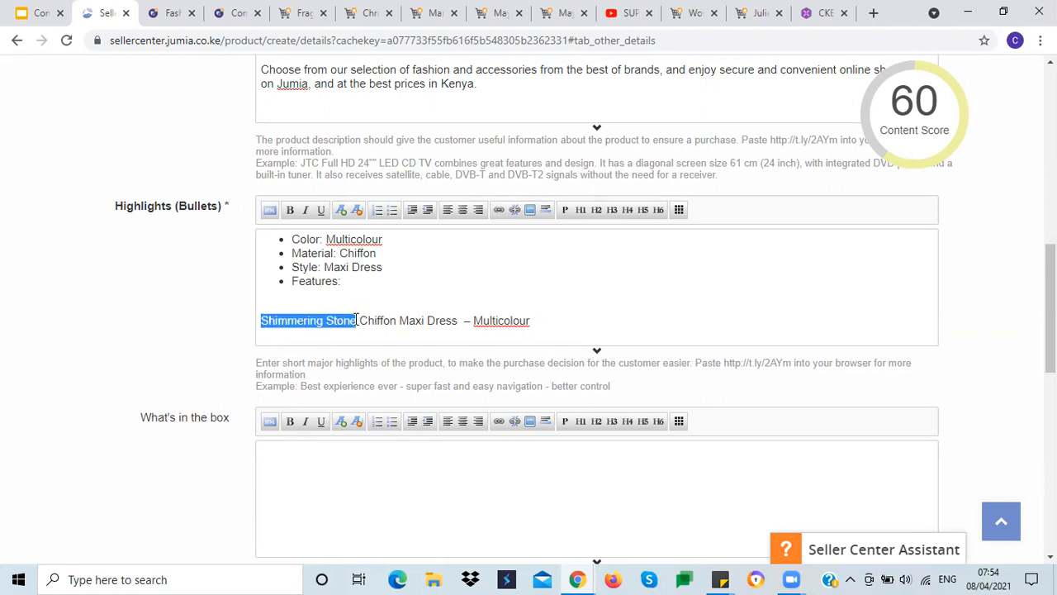
pyautogui.click(350, 282)
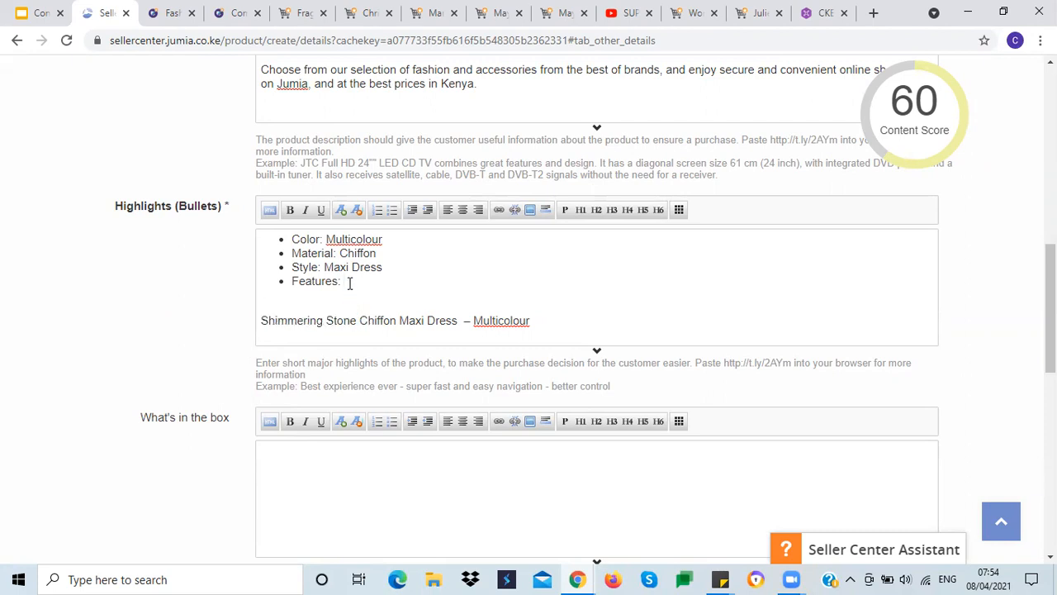
pyautogui.hotkey('ctrl', 'v')
pyautogui.write(', ')
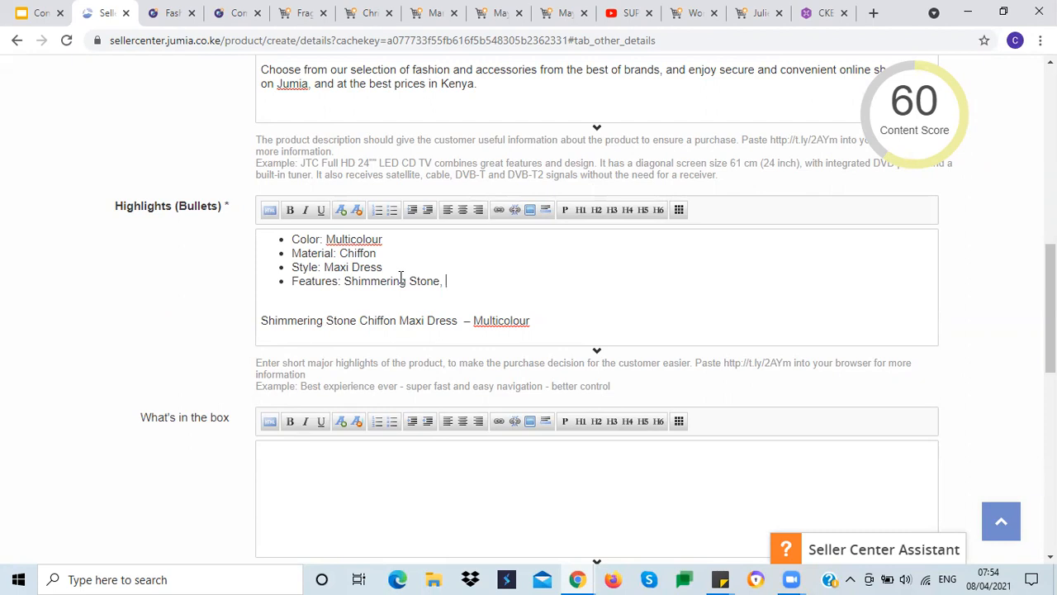
pyautogui.write('With a belt')
# Step: Delete the pasted product name line from the Highlights field
pyautogui.tripleClick(324, 321)
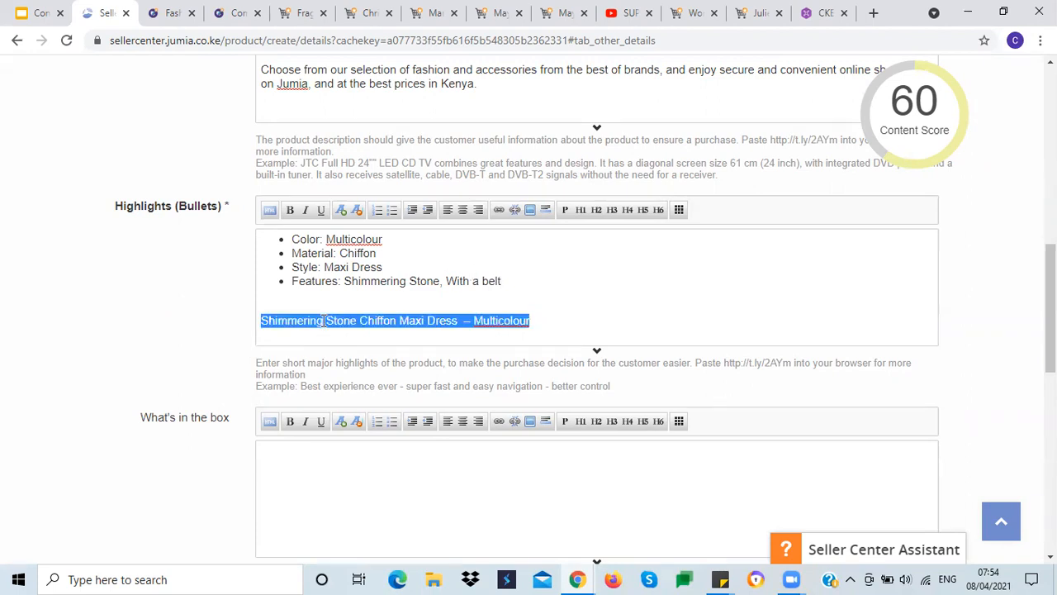
pyautogui.press('BackSpace')
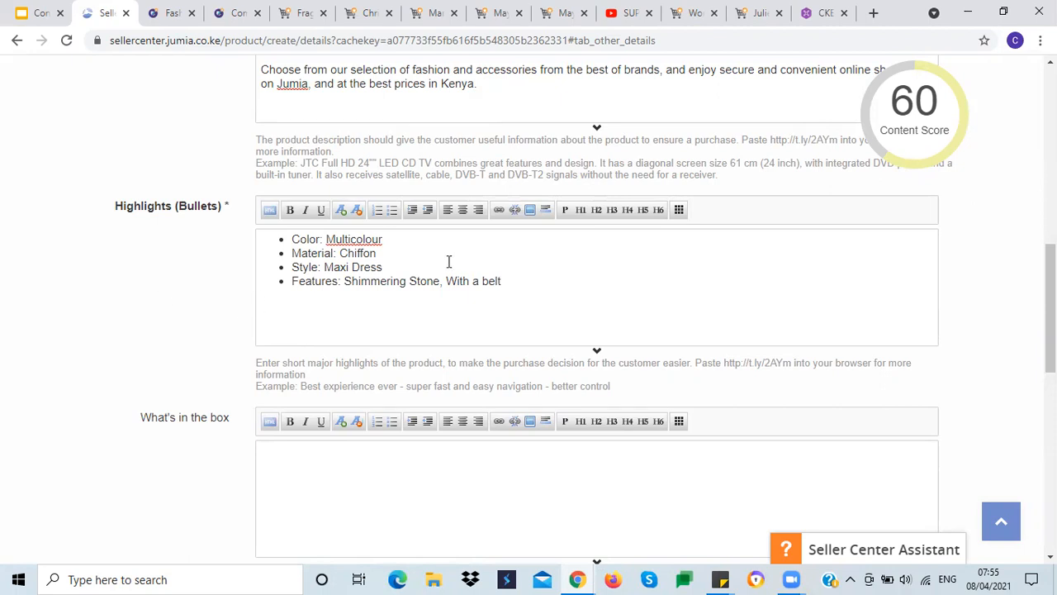
pyautogui.moveTo(913, 117)
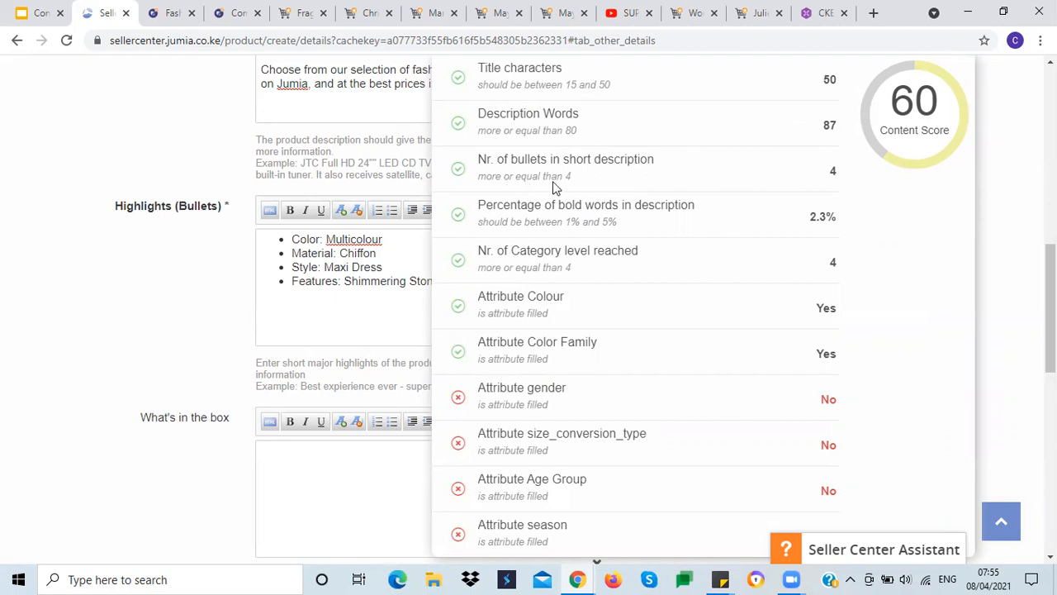
pyautogui.moveTo(289, 238); pyautogui.dragTo(545, 282)
pyautogui.click(616, 233)
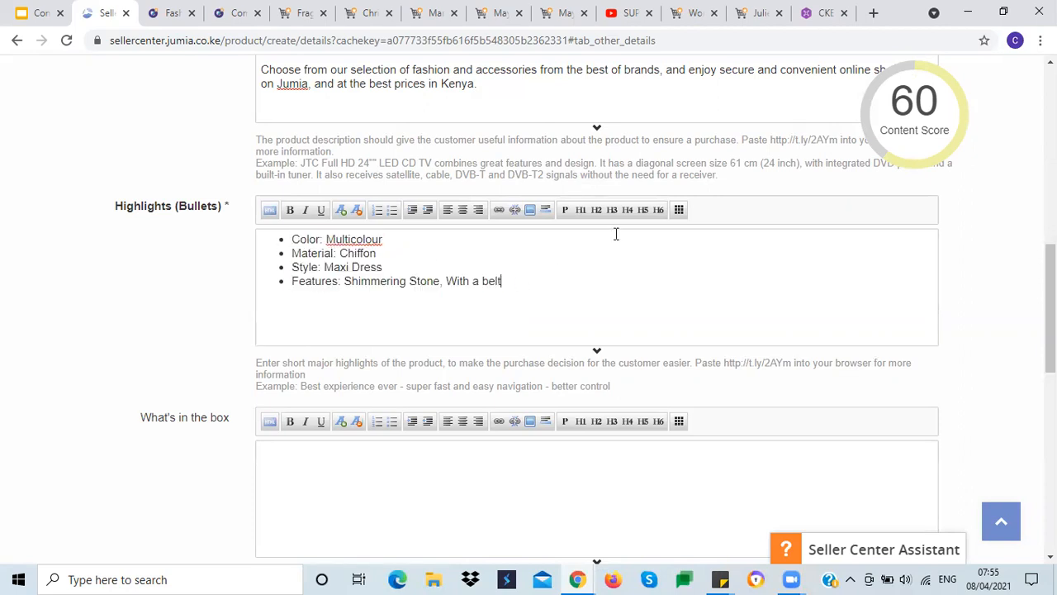
# Step: Check the content score tooltip and the training slide's guidance for What's in the box
pyautogui.moveTo(881, 116)
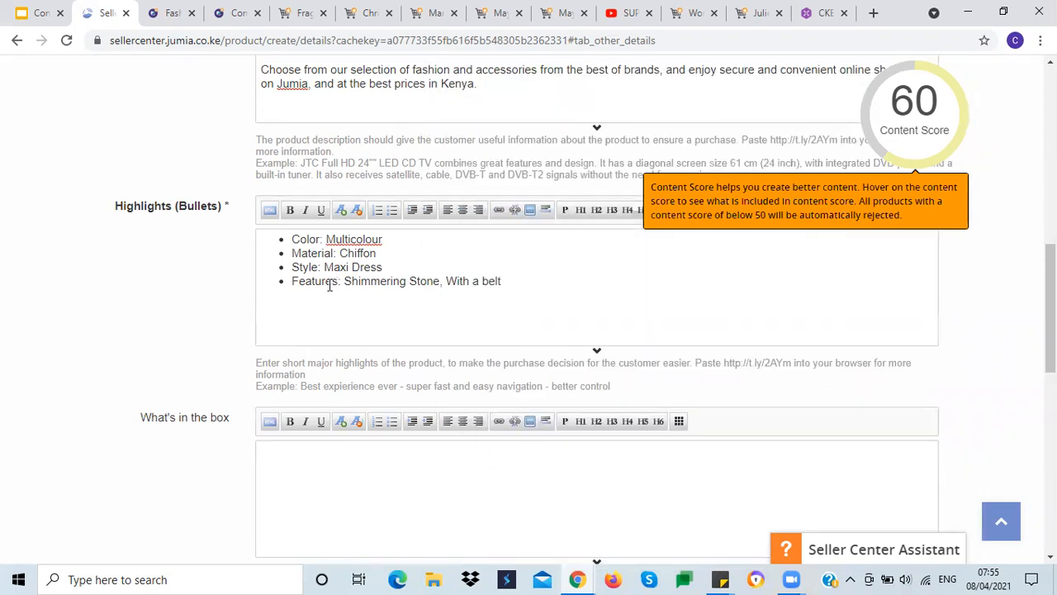
pyautogui.scroll(-3, 185, 306)
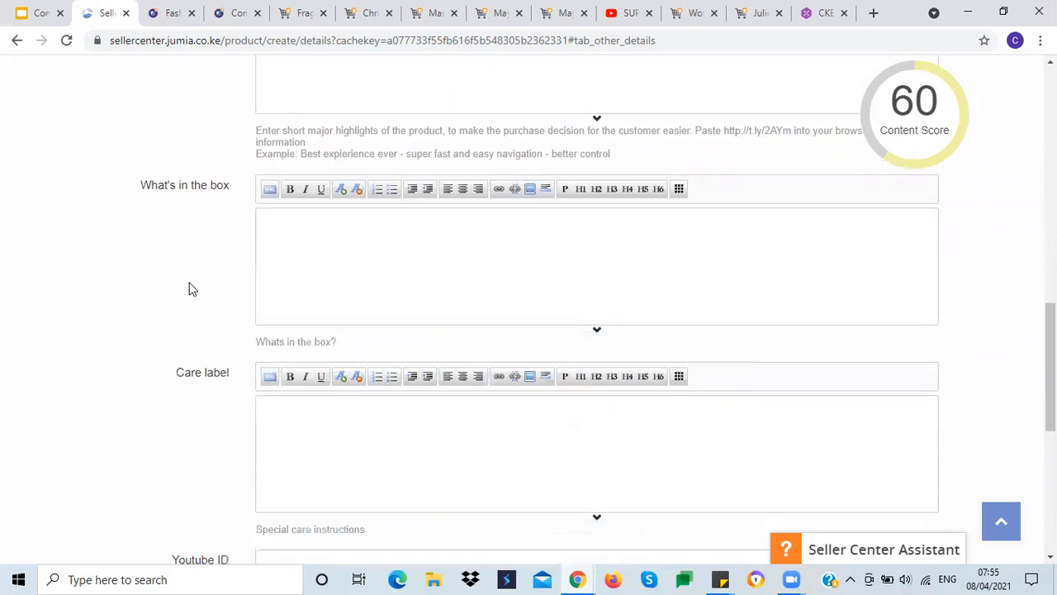
pyautogui.scroll(2, 189, 294)
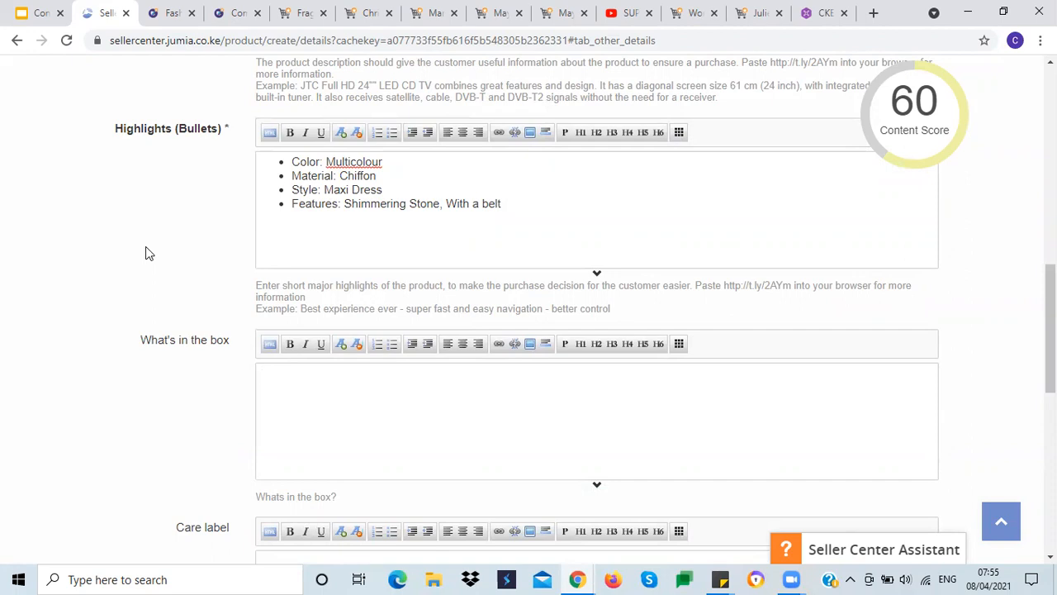
pyautogui.click(29, 12)
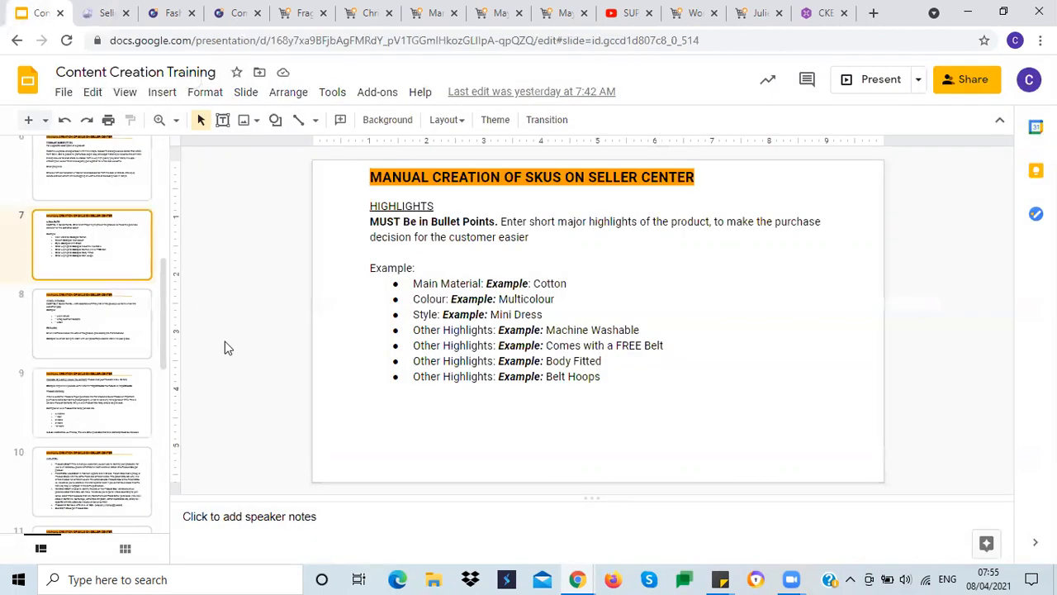
pyautogui.press('Down')
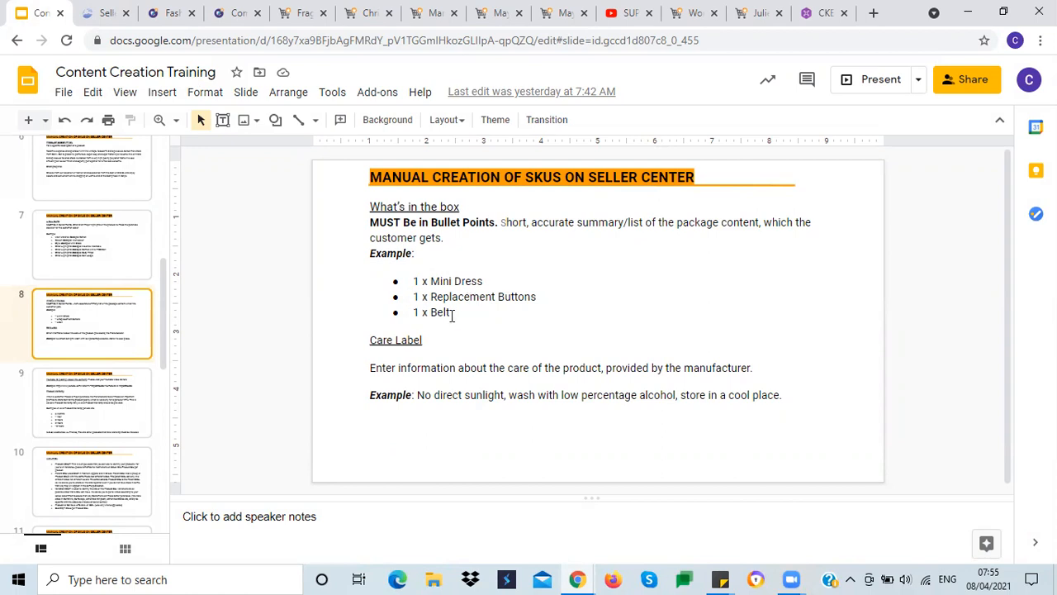
# Step: Start the What's in the box entry with 1 x
pyautogui.click(105, 12)
pyautogui.click(270, 372)
pyautogui.write('1 a')
# Step: Copy the product Name from the Product Information tab and paste it after 1 x in What's in the box
pyautogui.scroll(3, 171, 260)
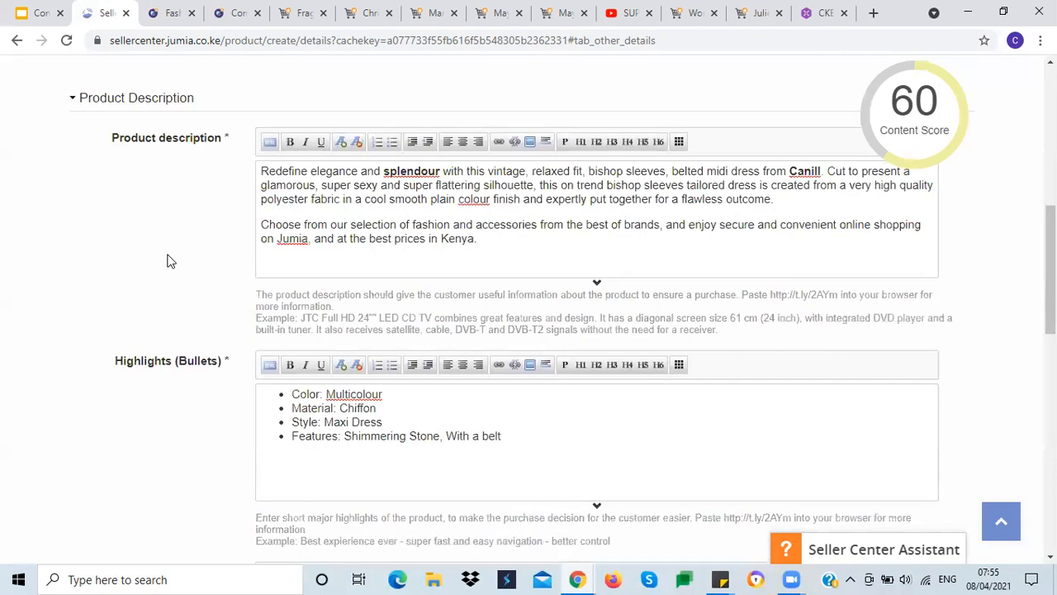
pyautogui.scroll(5, 166, 261)
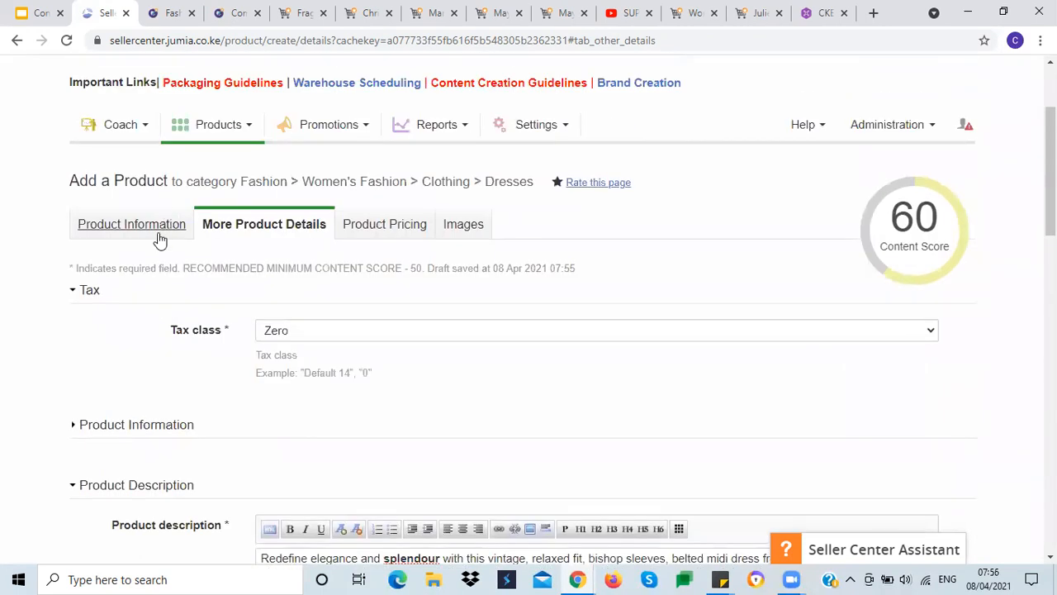
pyautogui.click(160, 235)
pyautogui.scroll(-2, 163, 300)
pyautogui.click(283, 170)
pyautogui.hotkey('ctrl', 'a')
pyautogui.hotkey('ctrl', 'c')
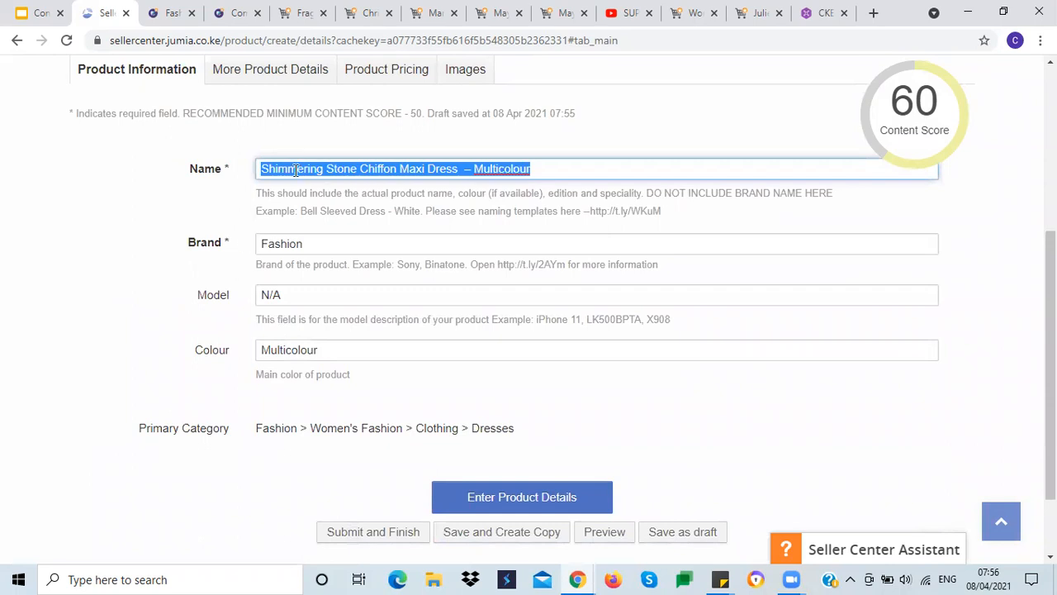
pyautogui.click(289, 78)
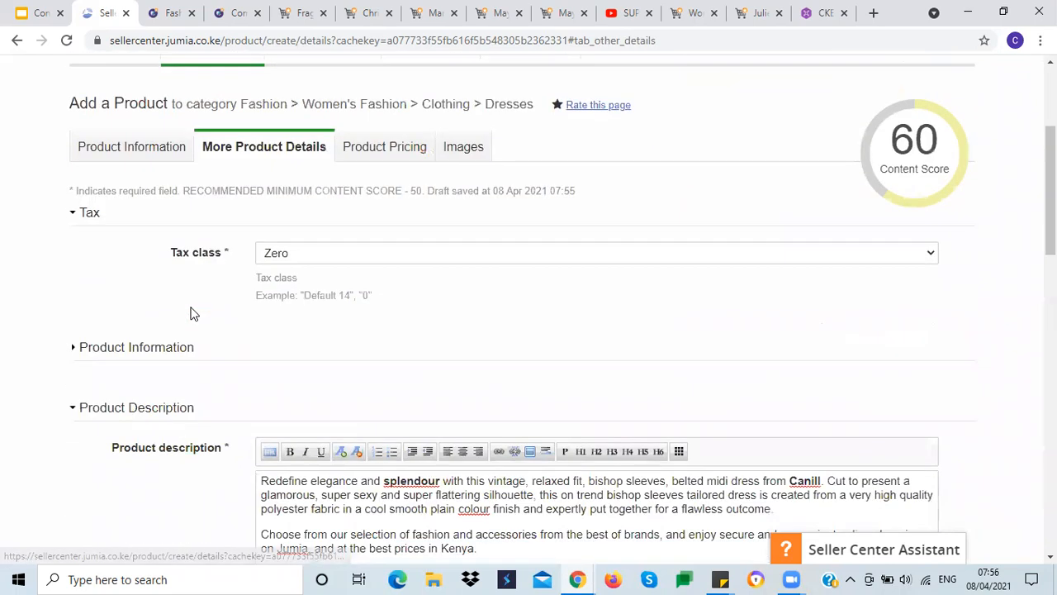
pyautogui.scroll(-7, 190, 313)
pyautogui.click(325, 302)
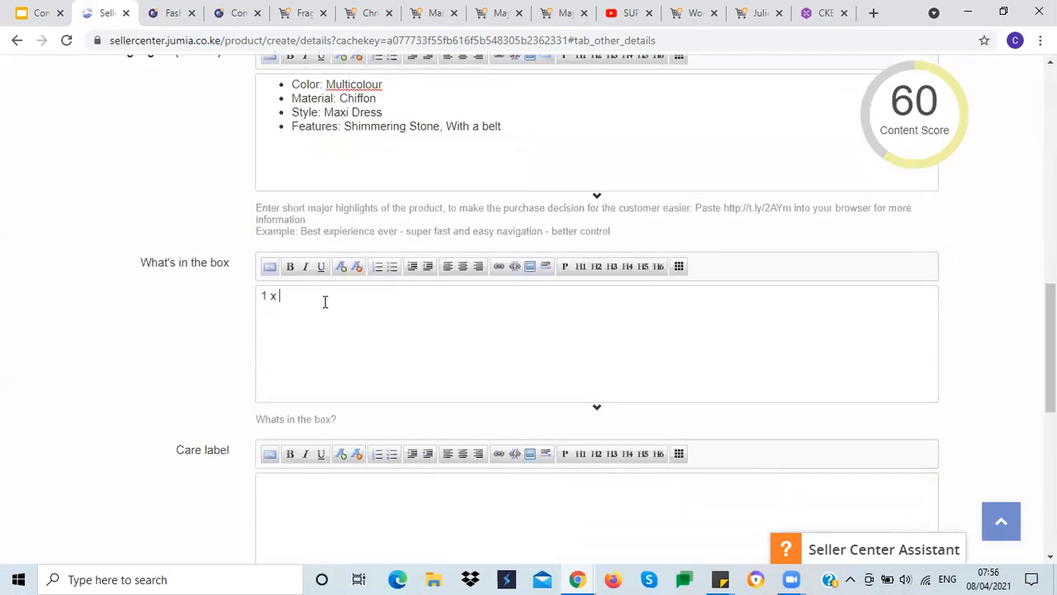
pyautogui.hotkey('ctrl', 'v')
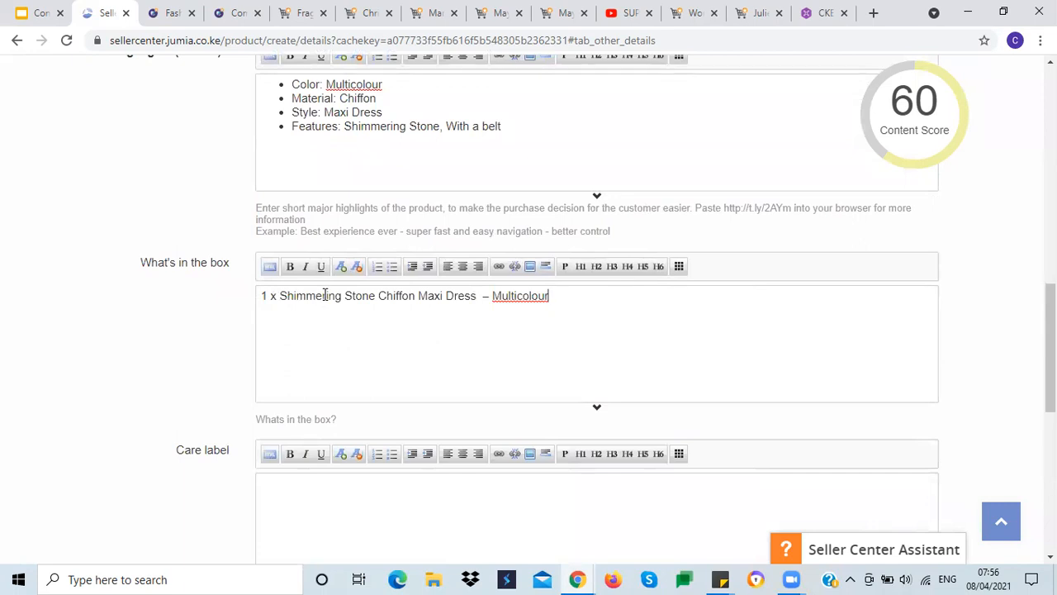
# Step: Format the What's in the box line as a bullet point
pyautogui.tripleClick(295, 299)
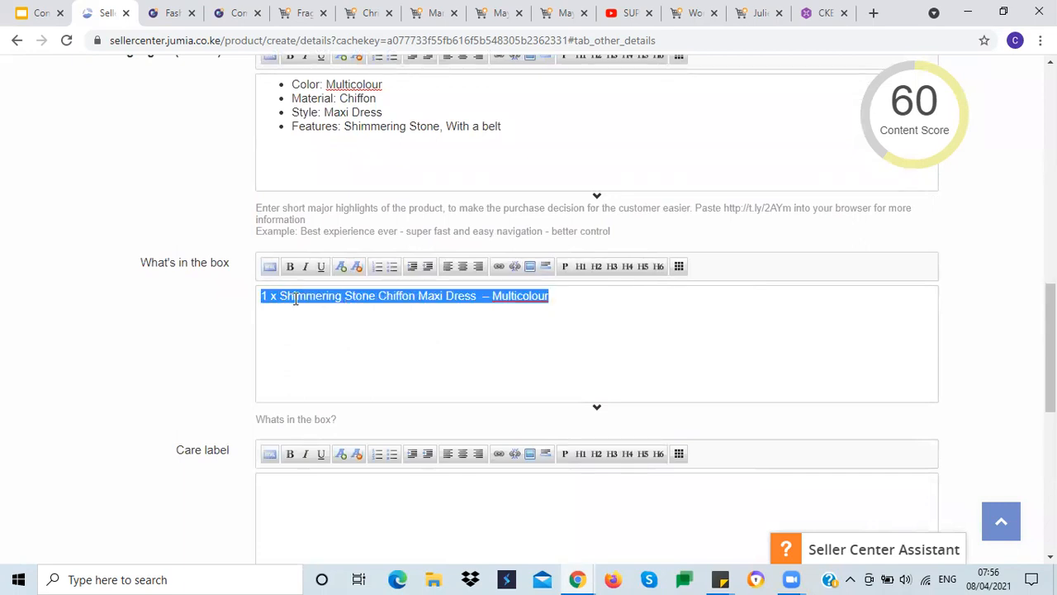
pyautogui.click(392, 267)
pyautogui.click(604, 302)
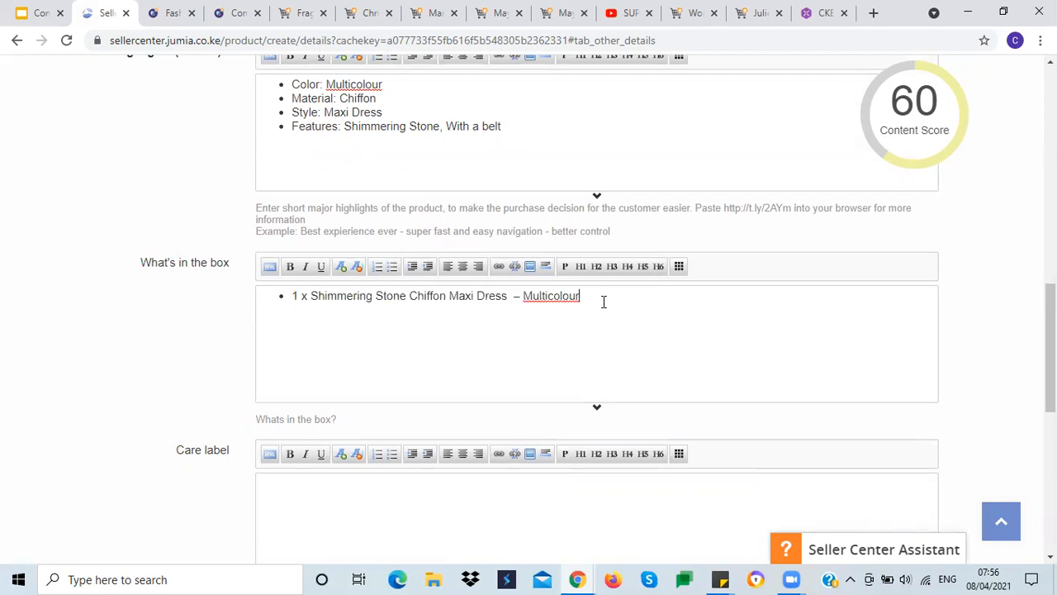
# Step: Add a second What's in the box bullet reading 1 x Pair of Dress
pyautogui.press('Return')
pyautogui.press('Return')
pyautogui.write('1 Pair of dress')
pyautogui.tripleClick(479, 295)
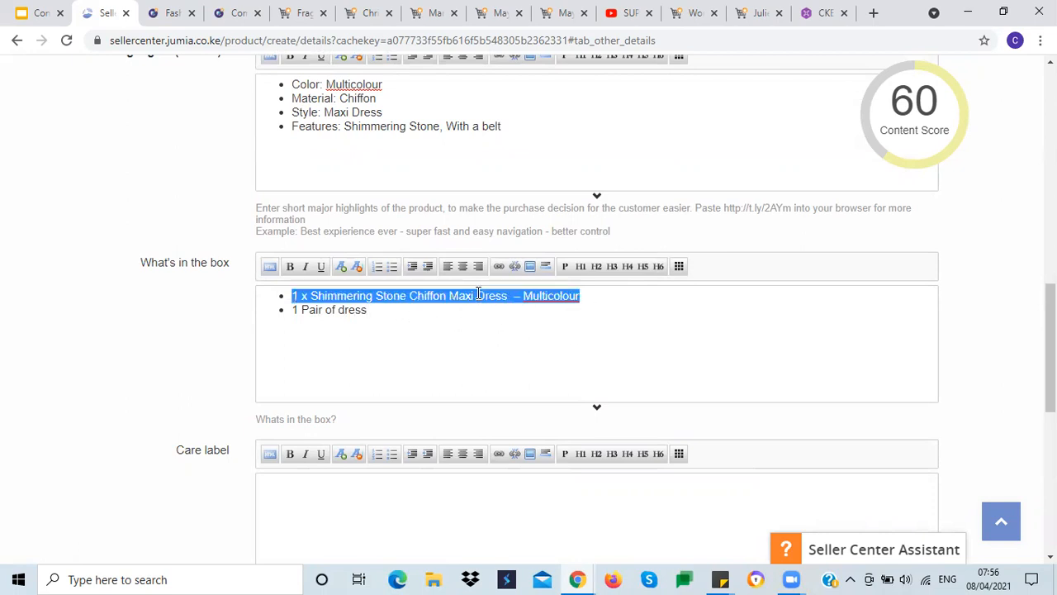
pyautogui.click(597, 295)
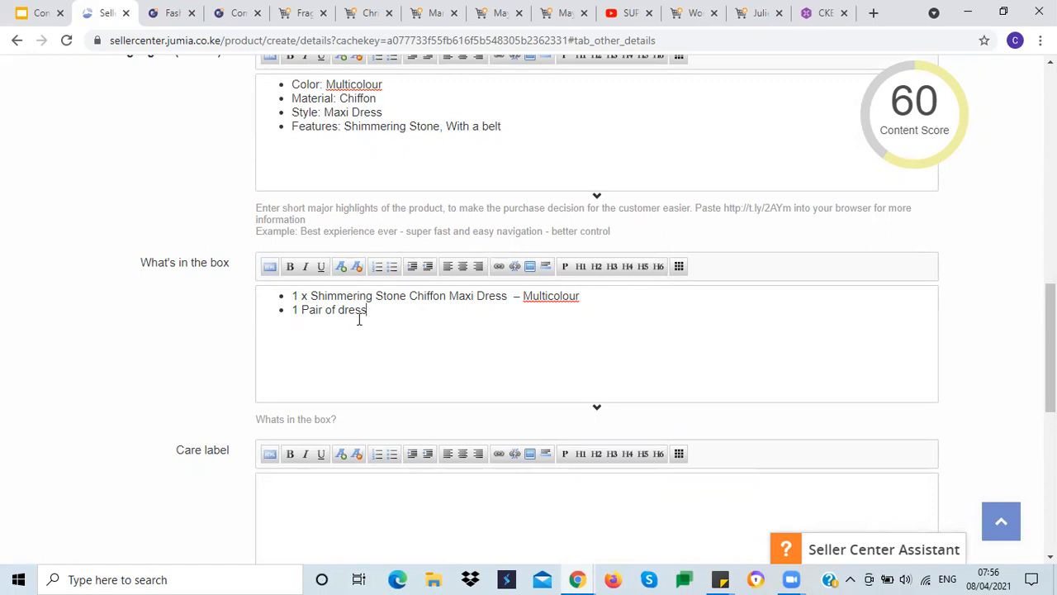
pyautogui.moveTo(291, 310); pyautogui.dragTo(389, 308)
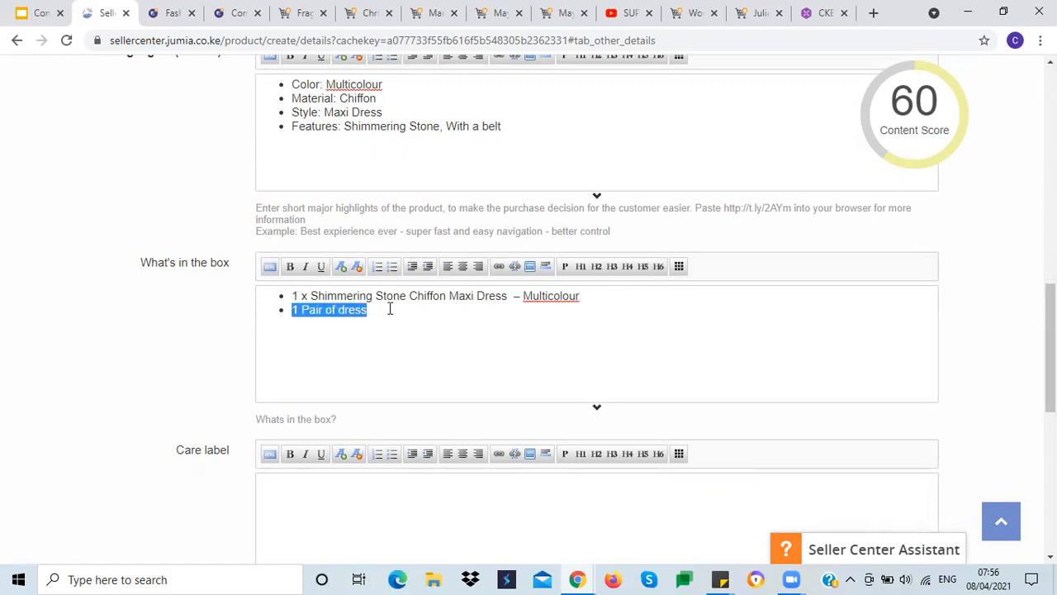
pyautogui.press('BackSpace')
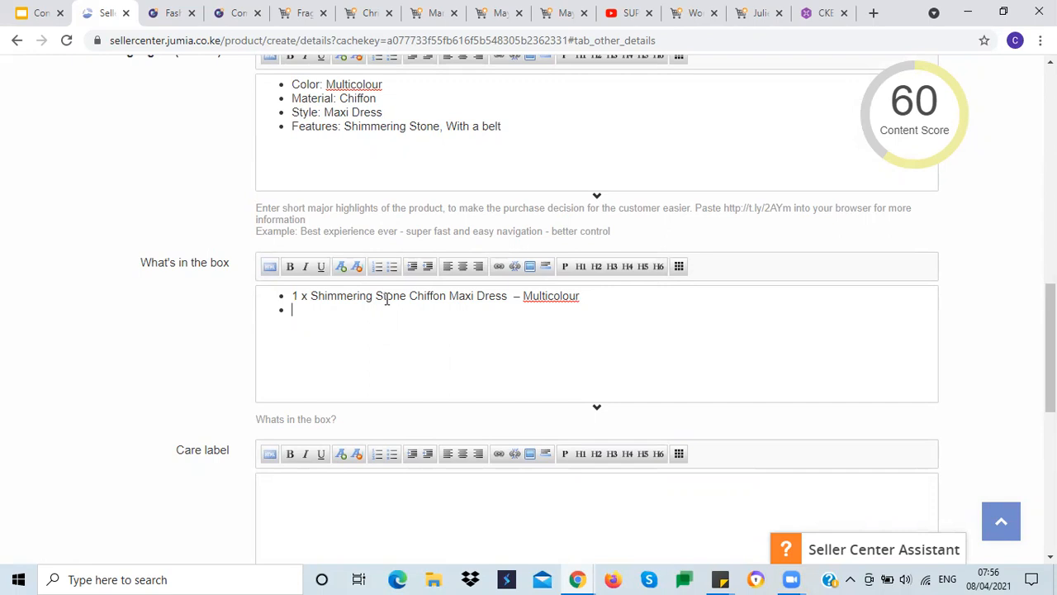
pyautogui.write('1 x Pair of Dress')
# Step: Review the Care label guidance on the training slide against the empty Care label and Youtube ID fields
pyautogui.scroll(-2, 113, 347)
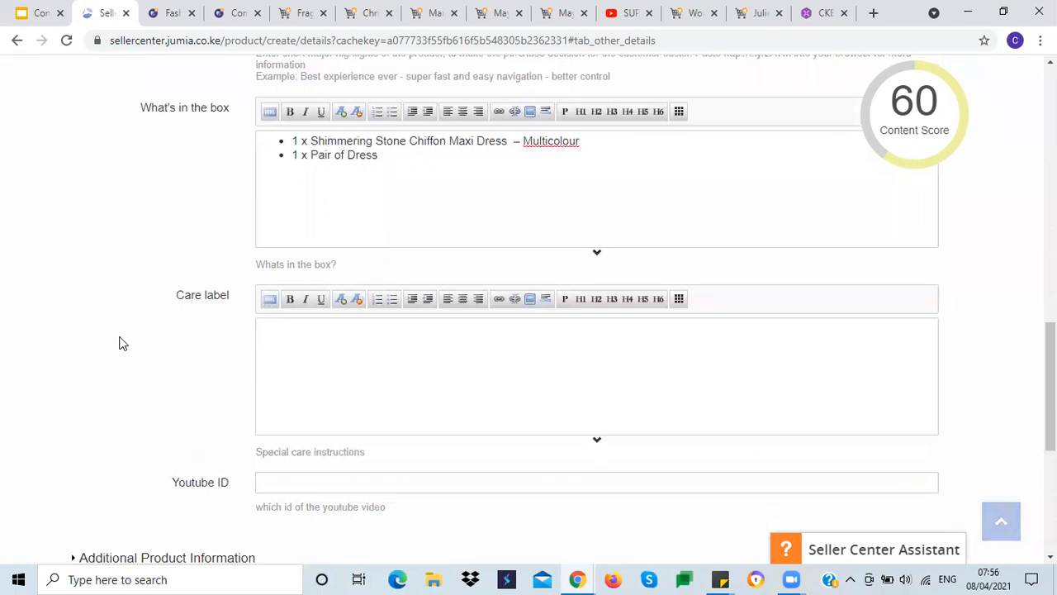
pyautogui.click(284, 339)
pyautogui.click(37, 12)
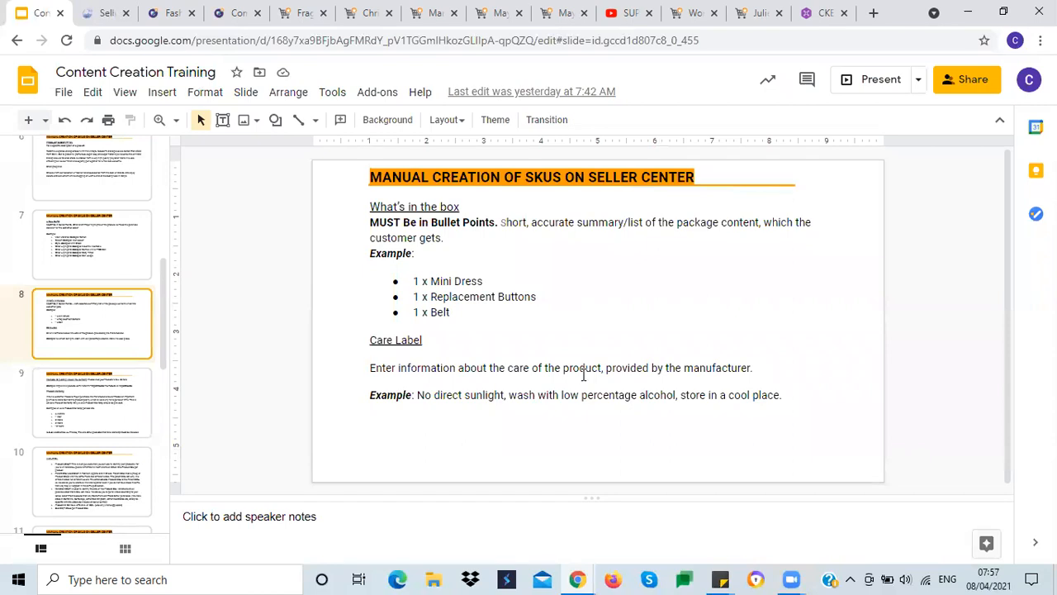
pyautogui.click(513, 395)
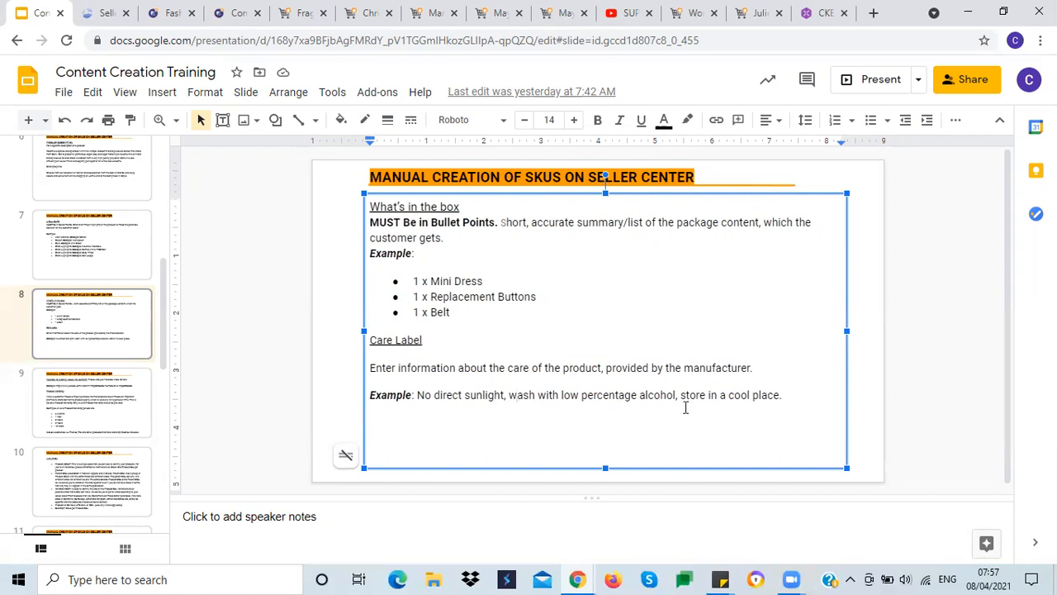
pyautogui.click(98, 15)
pyautogui.click(284, 351)
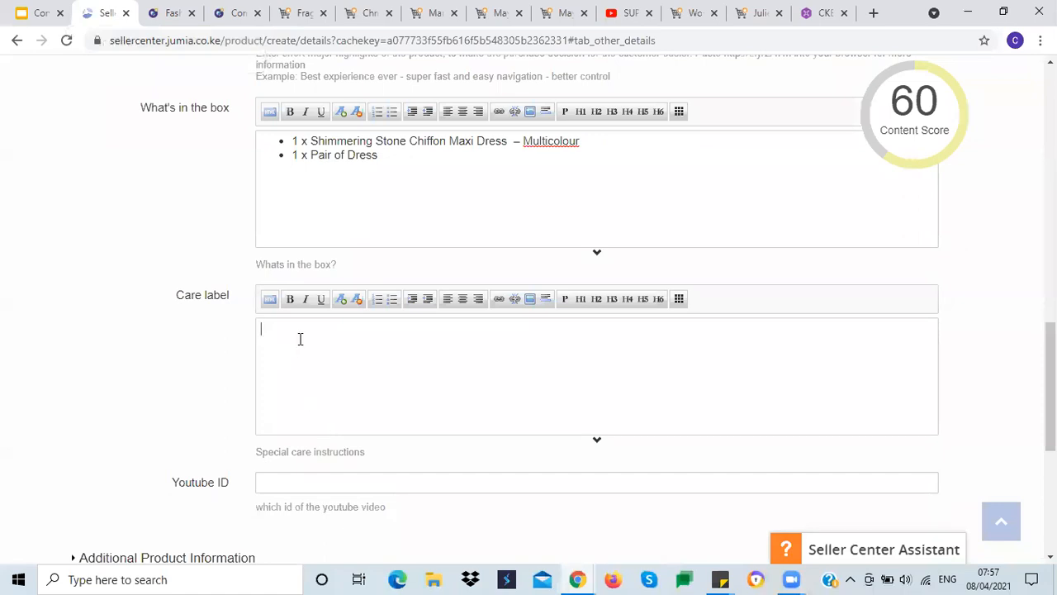
pyautogui.moveTo(905, 125)
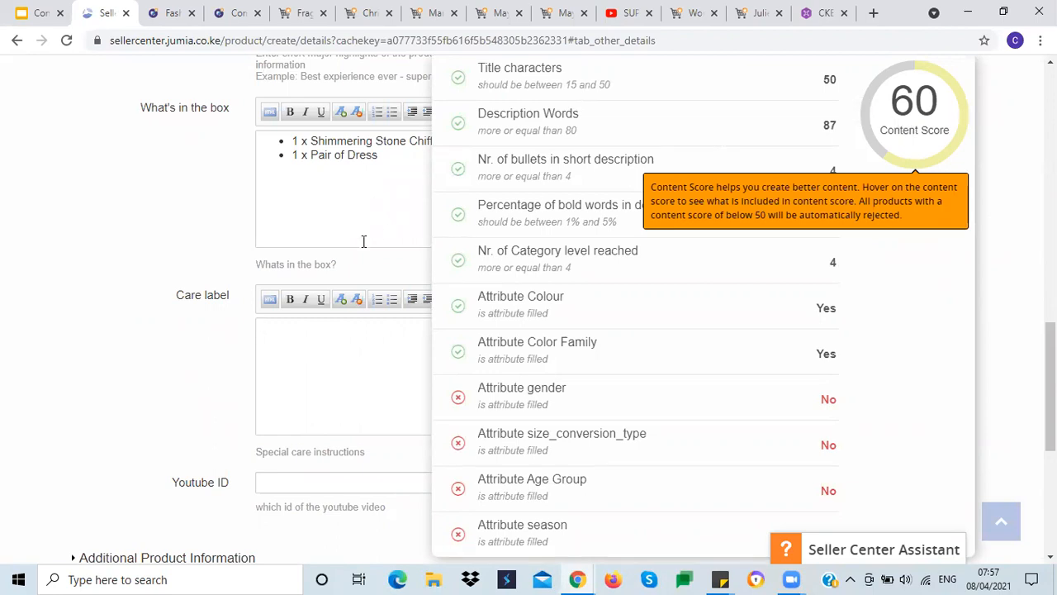
pyautogui.click(281, 328)
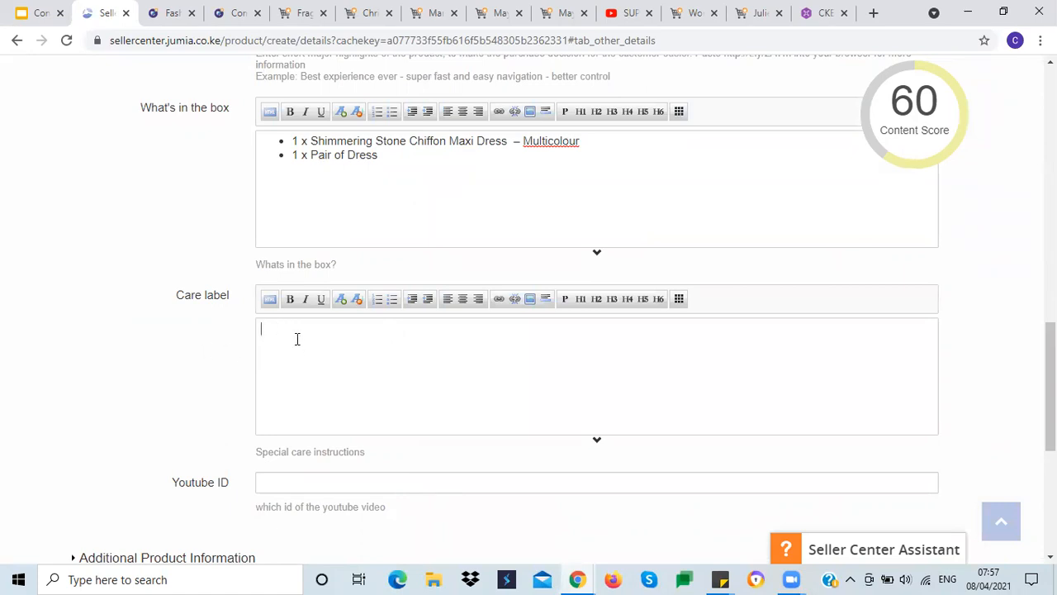
pyautogui.scroll(-3, 80, 326)
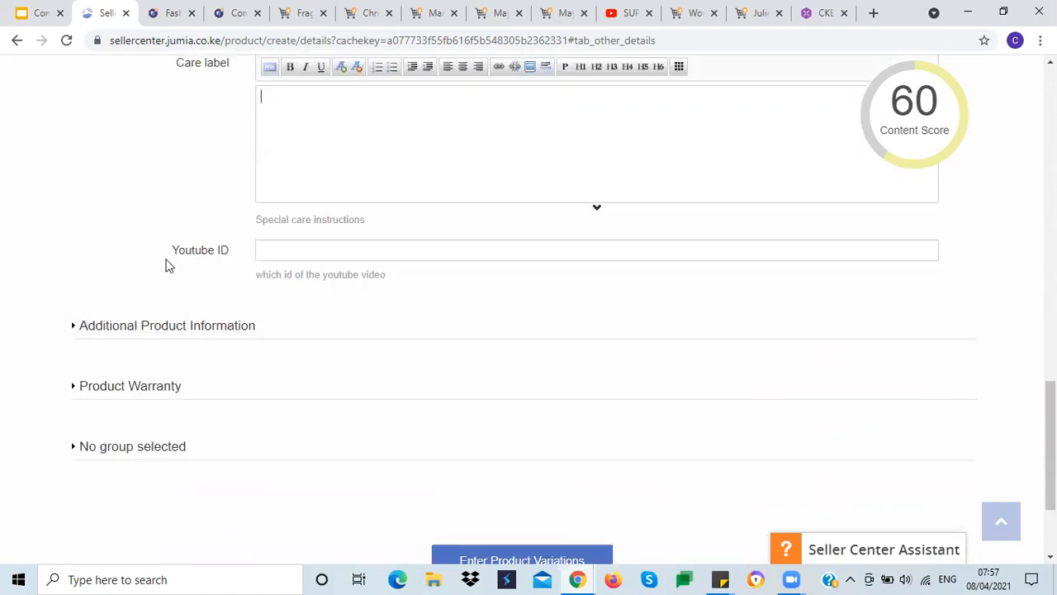
pyautogui.click(304, 249)
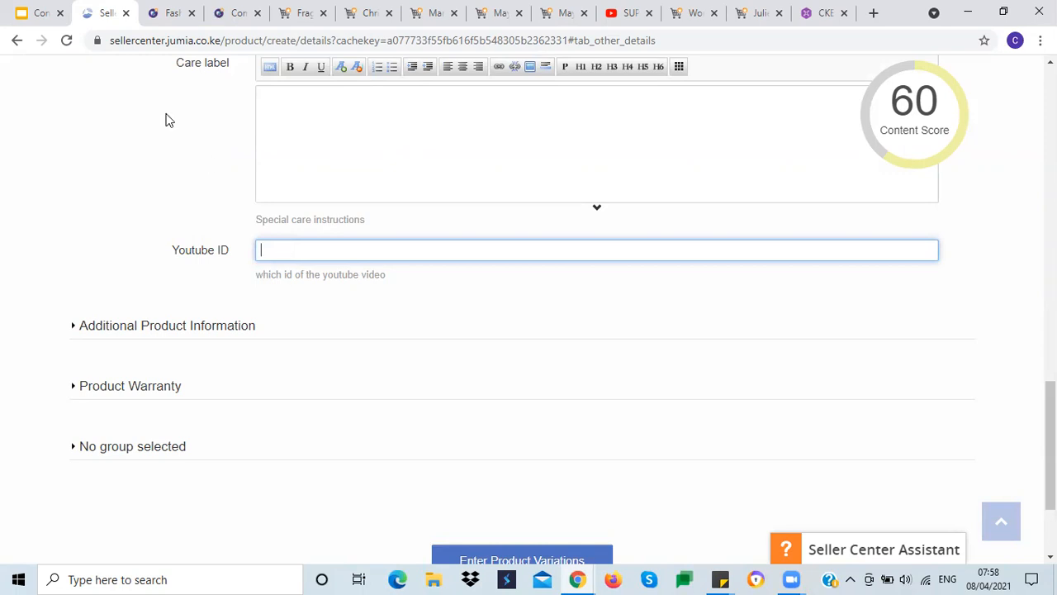
pyautogui.click(142, 191)
pyautogui.click(280, 243)
# Step: Copy the example YouTube ID htlgaXRAe2k from the training slide and paste it into the Youtube ID field
pyautogui.click(40, 13)
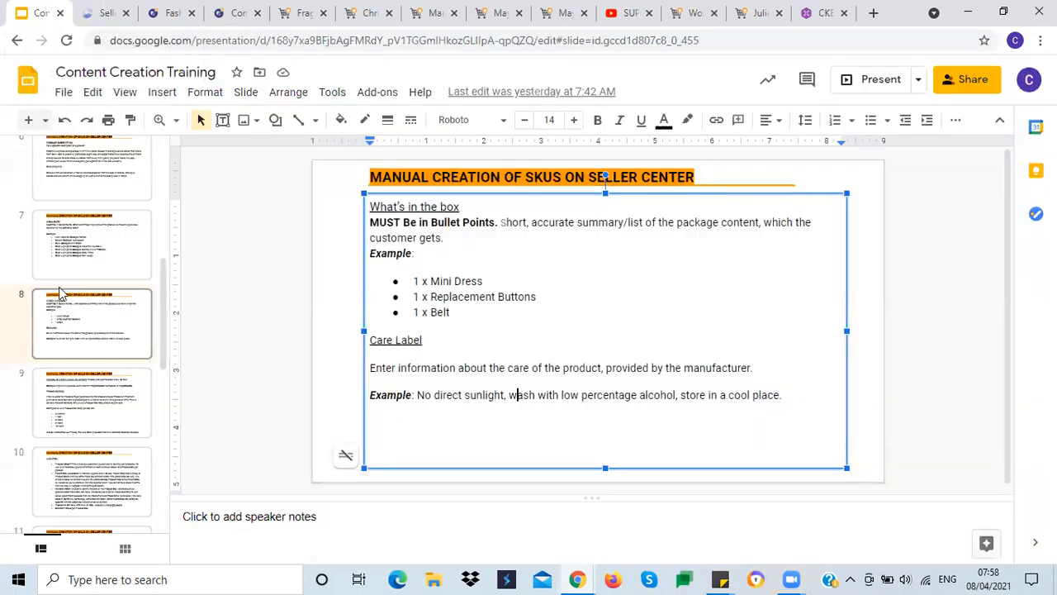
pyautogui.click(360, 328)
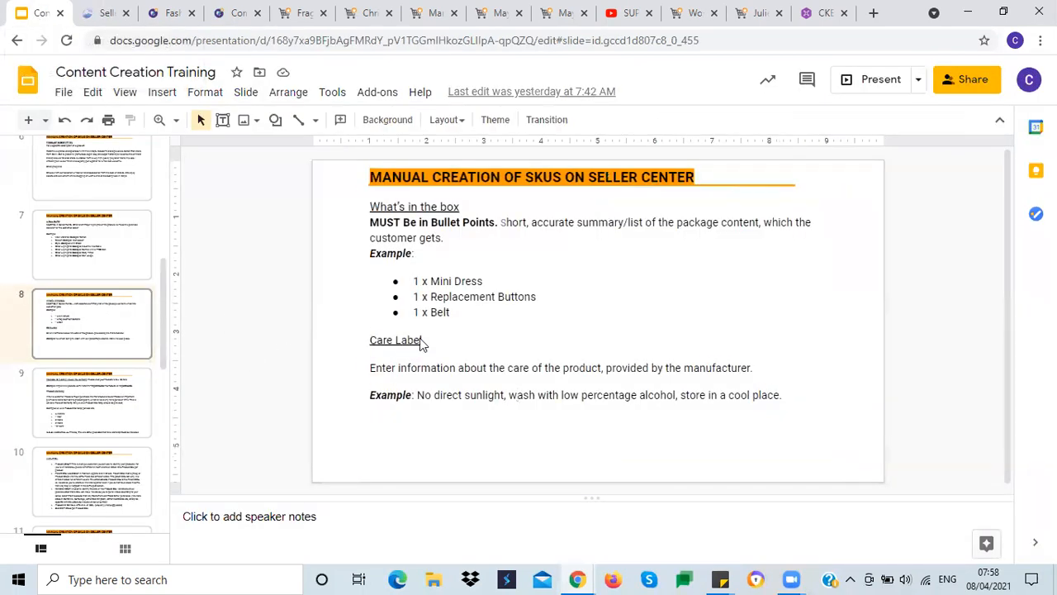
pyautogui.scroll(-2, 420, 338)
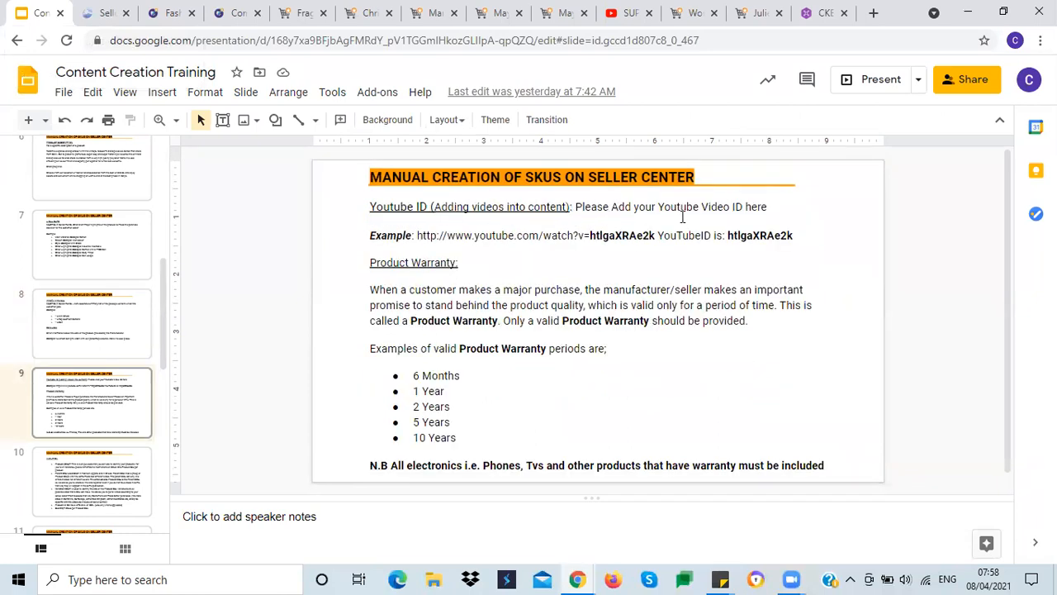
pyautogui.click(502, 234)
pyautogui.click(386, 235)
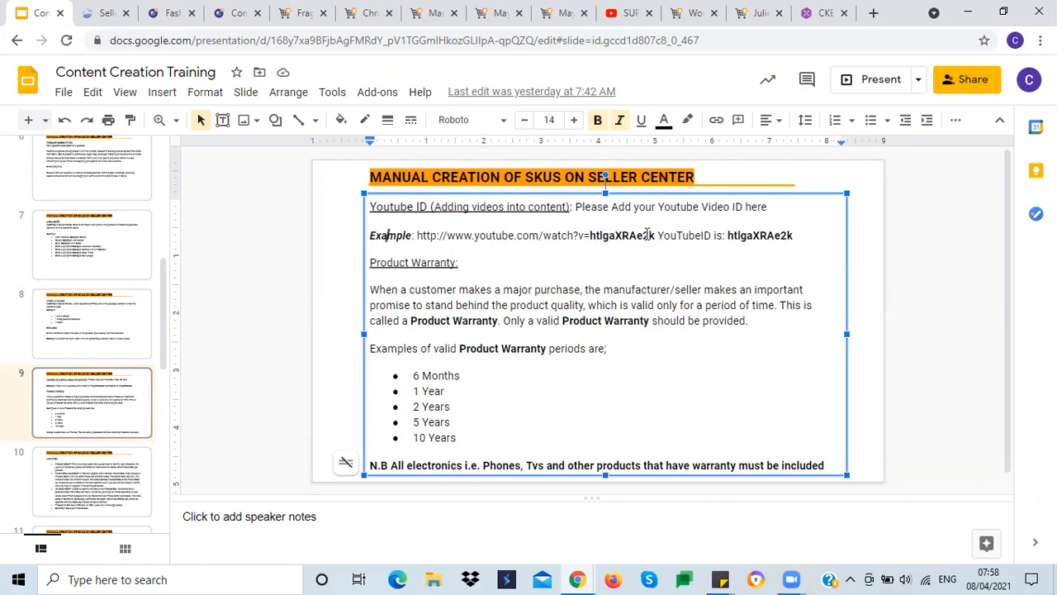
pyautogui.moveTo(728, 236); pyautogui.dragTo(795, 237)
pyautogui.hotkey('ctrl', 'c')
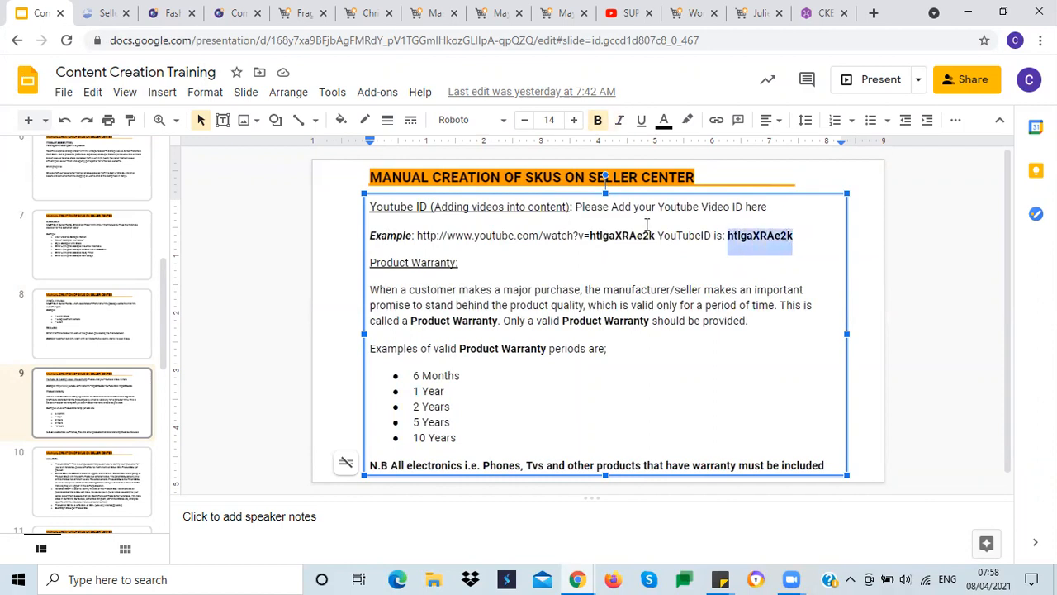
pyautogui.click(97, 13)
pyautogui.click(266, 245)
pyautogui.hotkey('ctrl', 'v')
pyautogui.click(87, 258)
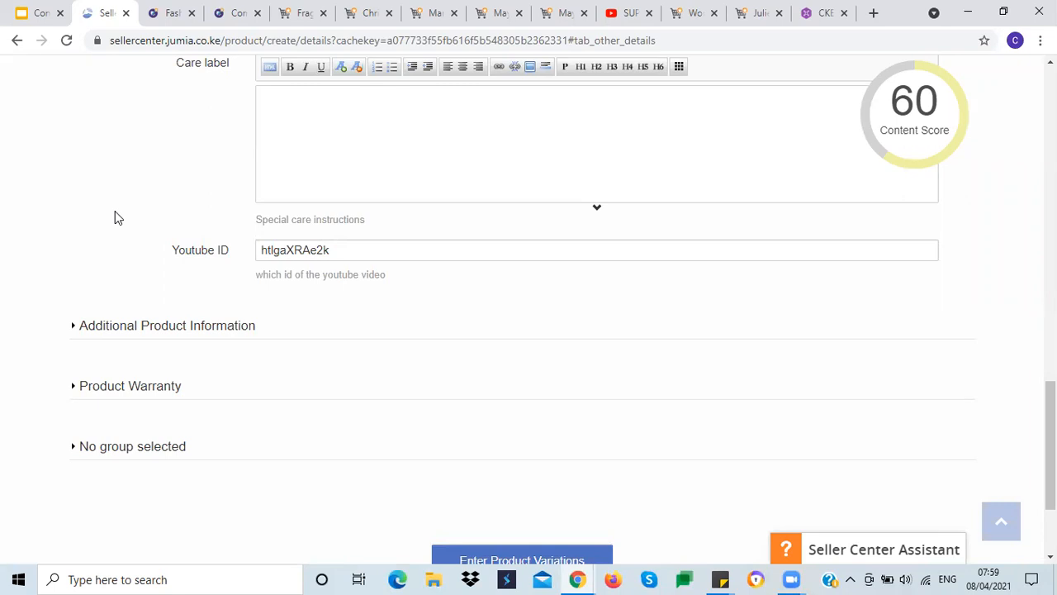
# Step: Clear the pasted YouTube ID from the Youtube ID field
pyautogui.click(334, 250)
pyautogui.doubleClick(306, 248)
pyautogui.press('BackSpace')
pyautogui.click(77, 228)
# Step: Expand the Additional Product Information section
pyautogui.scroll(5, 85, 236)
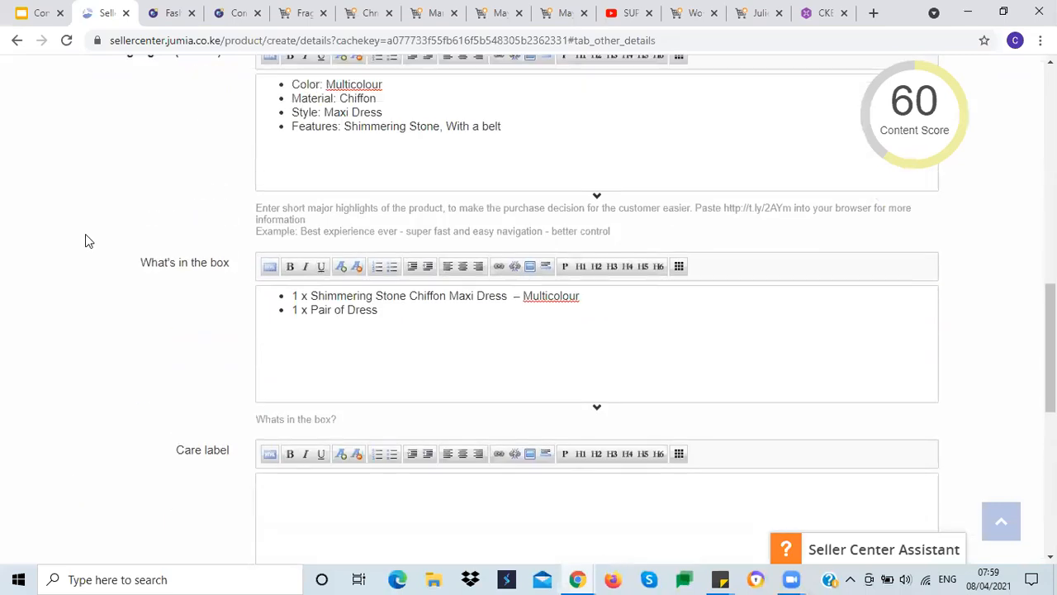
pyautogui.scroll(-3, 87, 235)
pyautogui.scroll(-3, 87, 233)
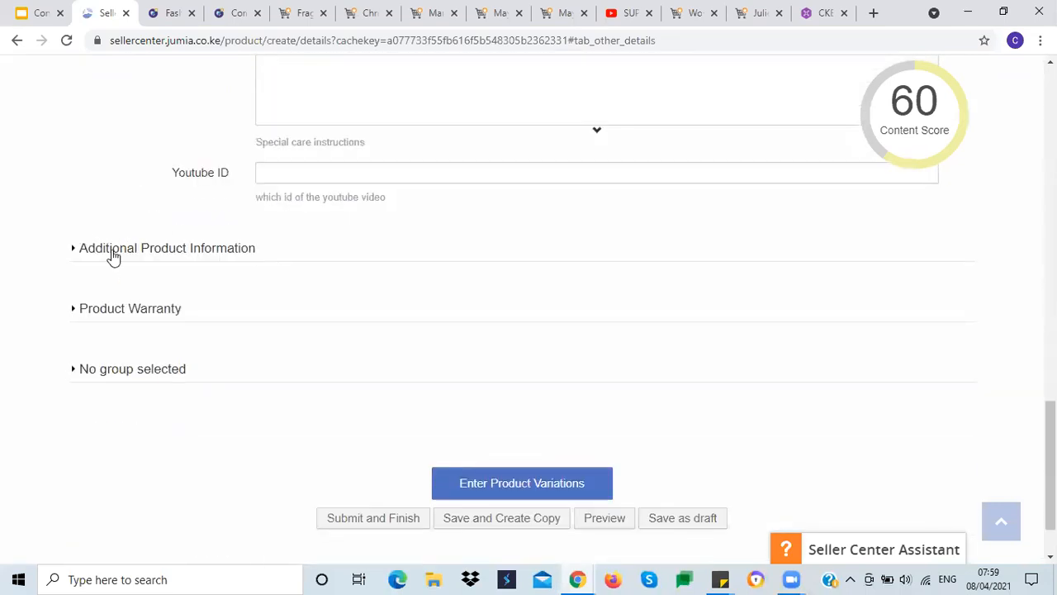
pyautogui.click(117, 255)
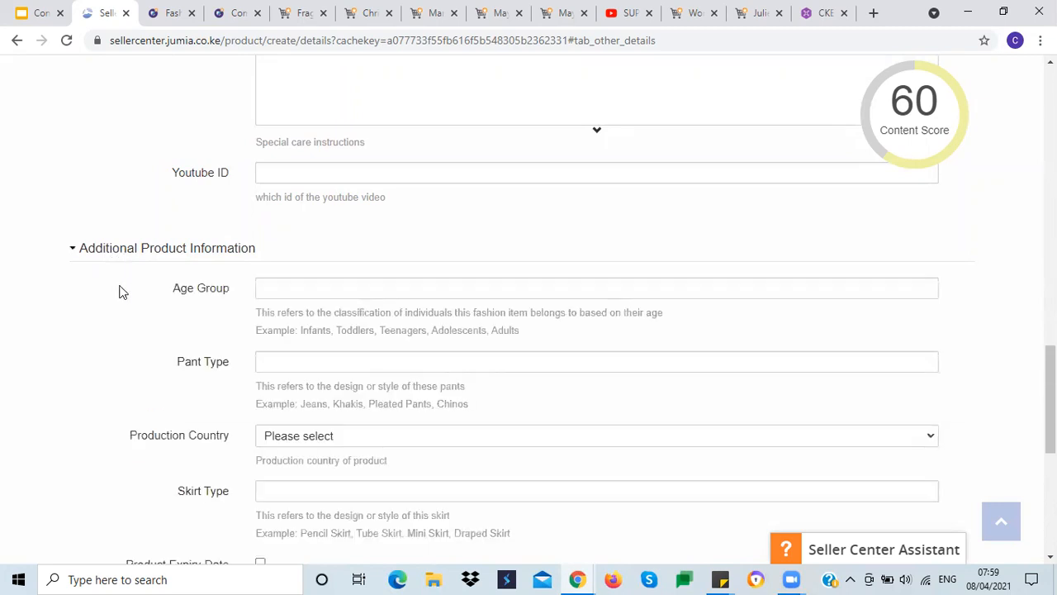
# Step: Enter Adults as the Age Group
pyautogui.scroll(-1, 114, 289)
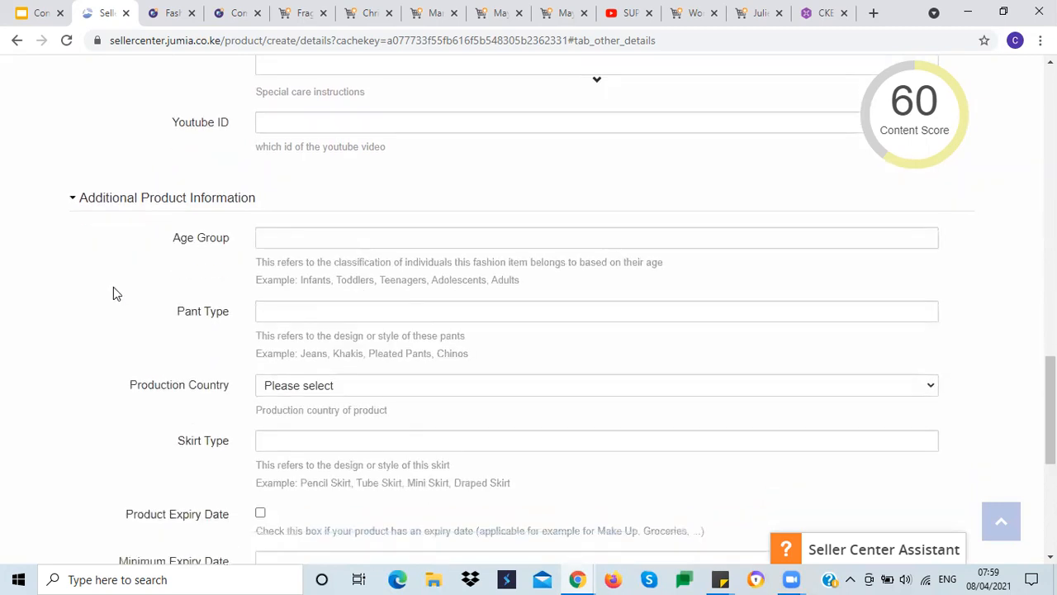
pyautogui.scroll(-1, 113, 287)
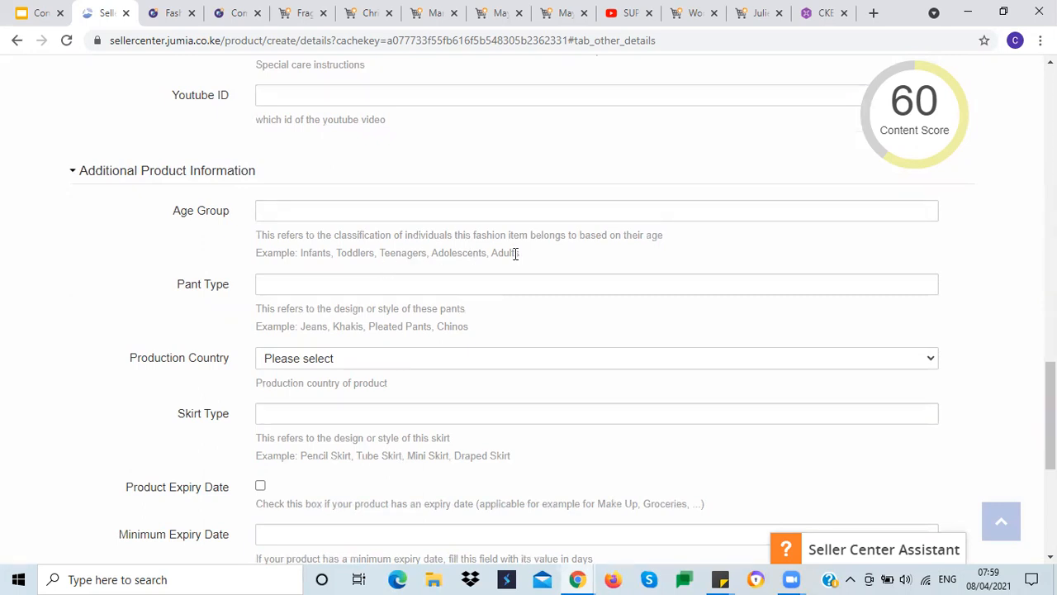
pyautogui.moveTo(895, 112)
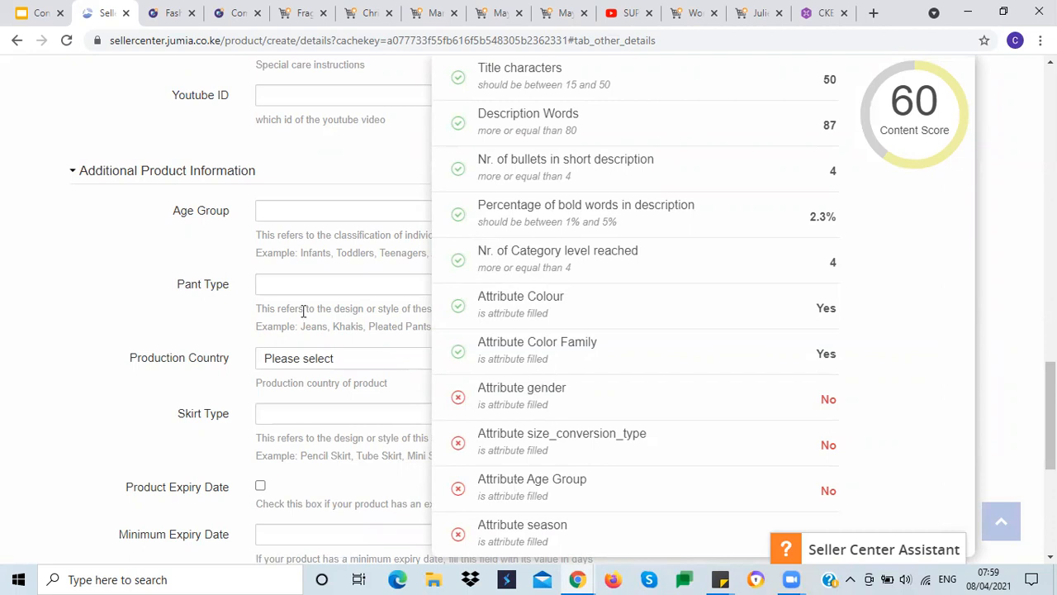
pyautogui.click(271, 209)
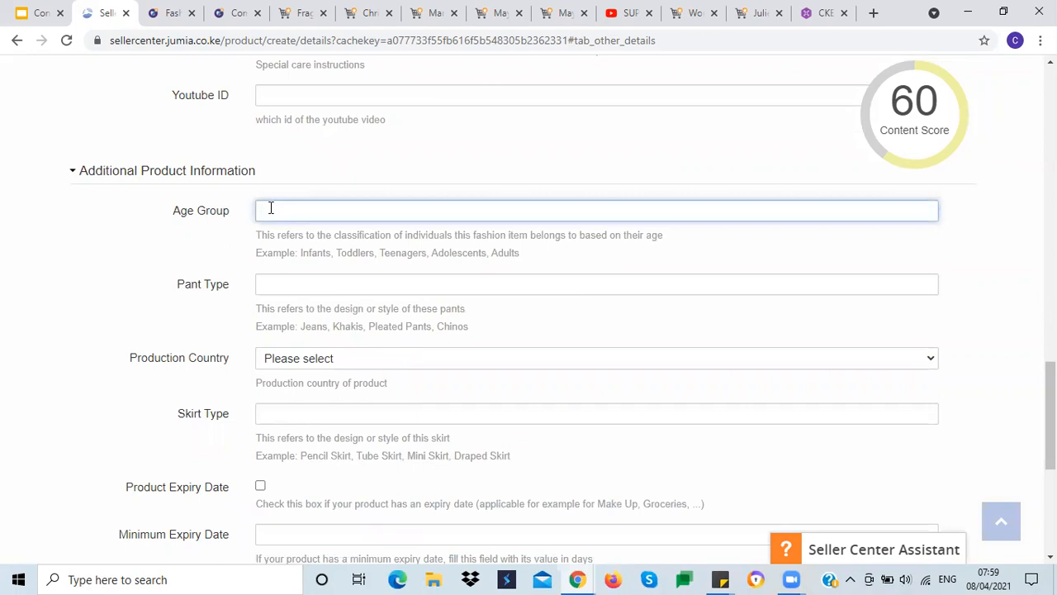
pyautogui.write('Adults')
pyautogui.click(112, 270)
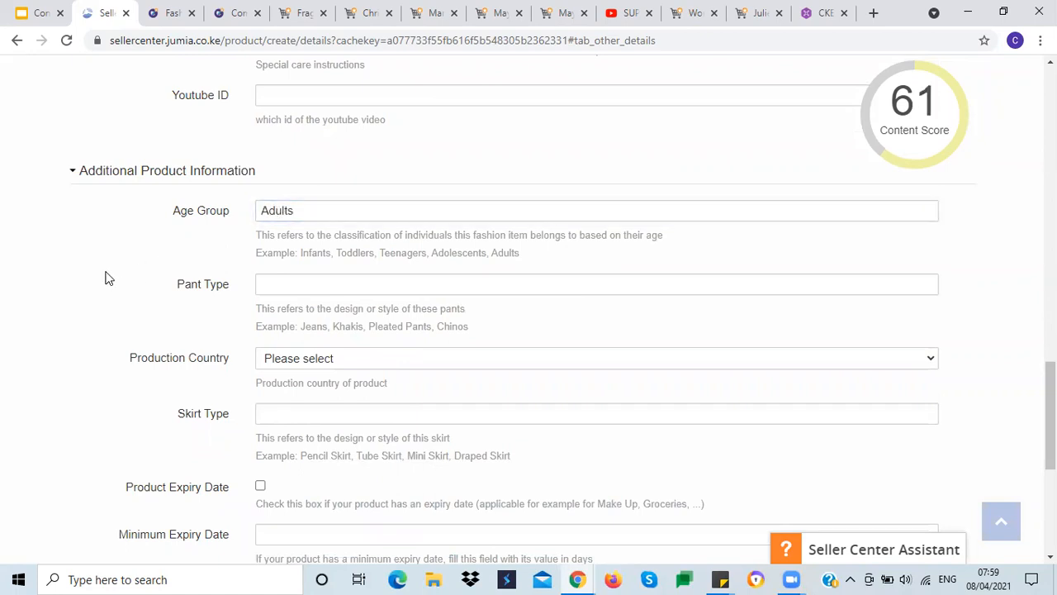
# Step: Expand the Product Warranty section and place the cursor in its editor
pyautogui.scroll(-3, 112, 270)
pyautogui.scroll(3, 111, 270)
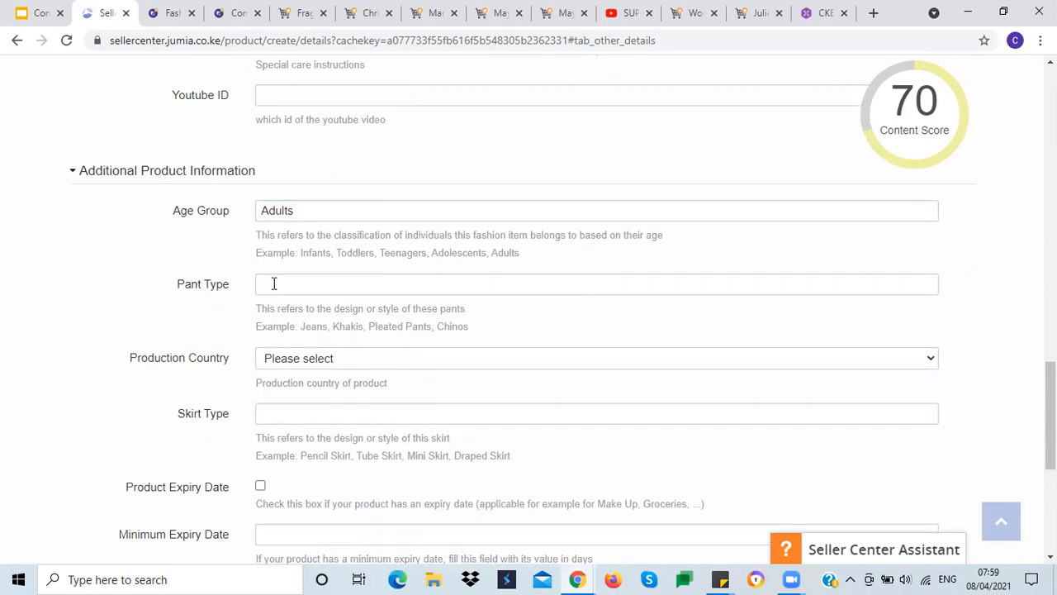
pyautogui.scroll(-1, 39, 295)
pyautogui.scroll(-2, 38, 289)
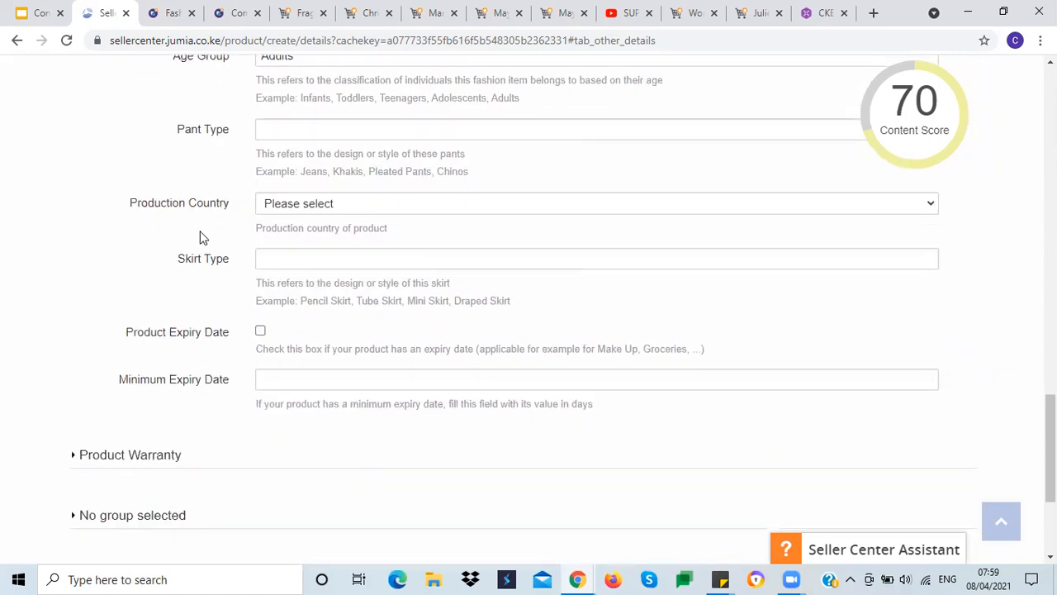
pyautogui.scroll(2, 36, 242)
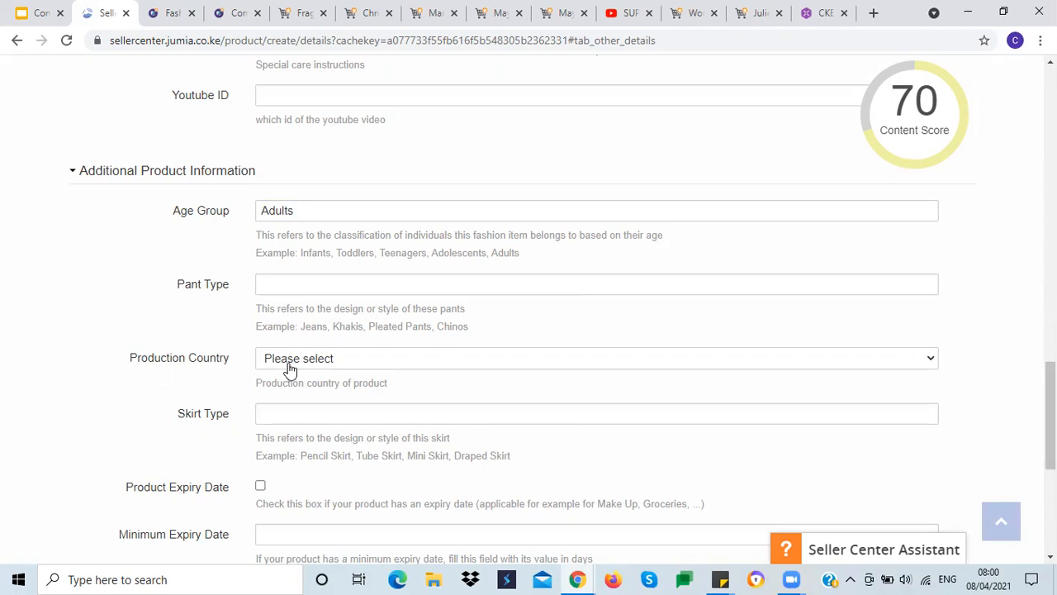
pyautogui.scroll(-2, 35, 271)
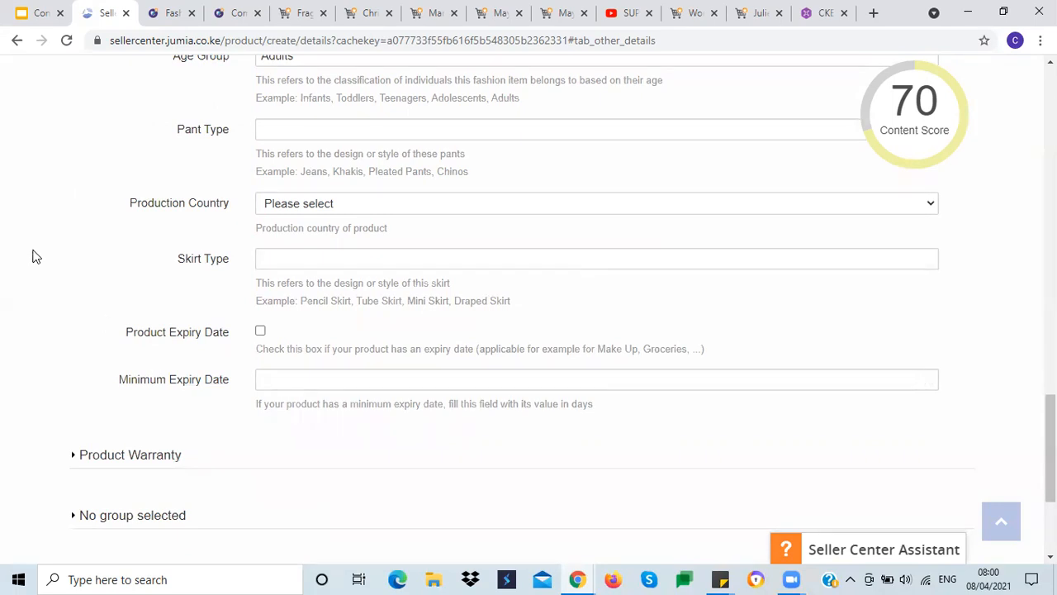
pyautogui.scroll(2, 31, 253)
pyautogui.scroll(-3, 33, 256)
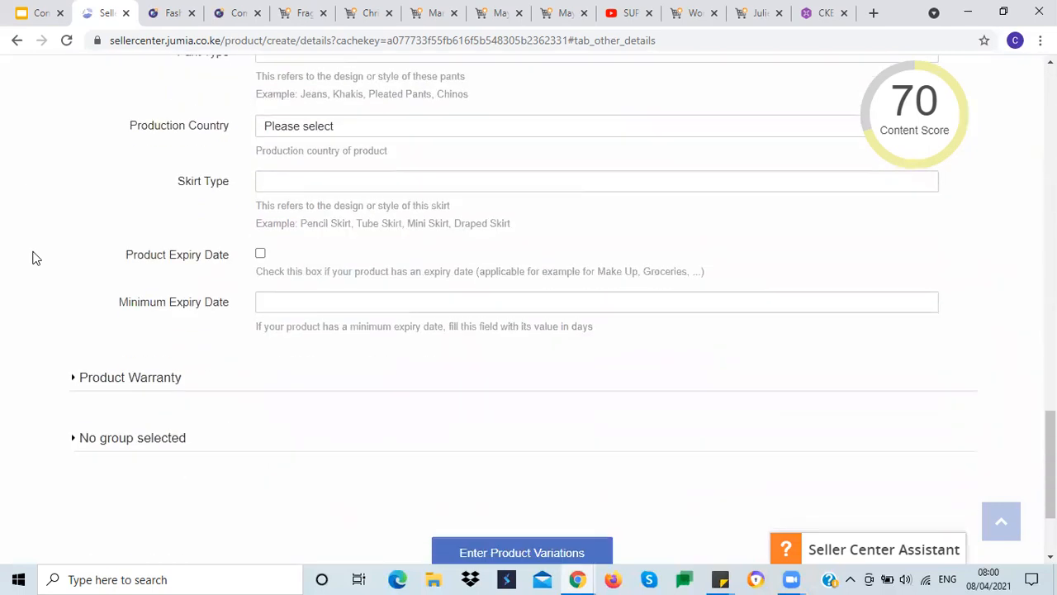
pyautogui.scroll(-2, 34, 257)
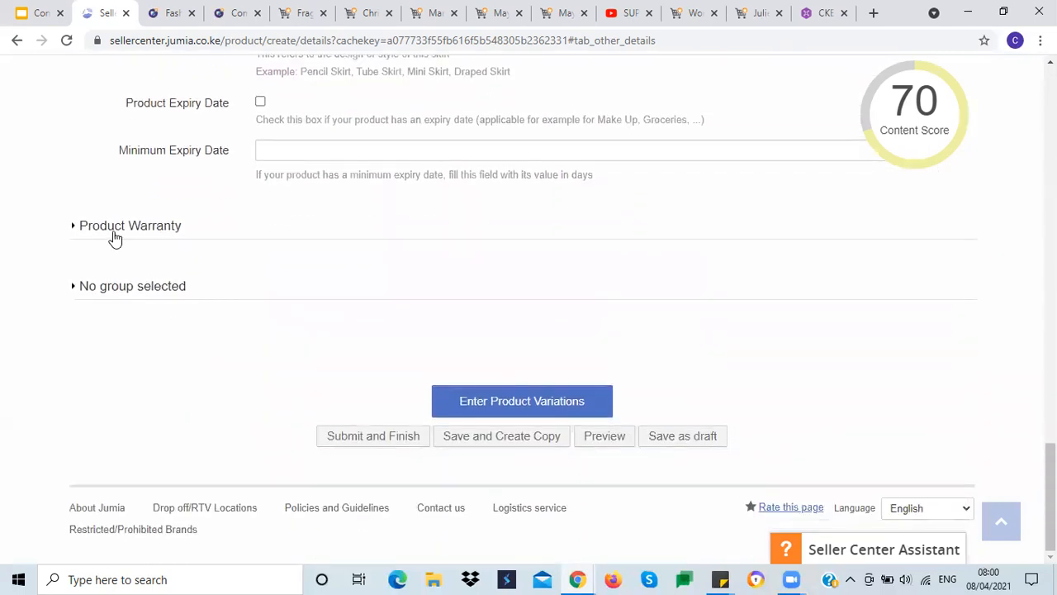
pyautogui.click(117, 232)
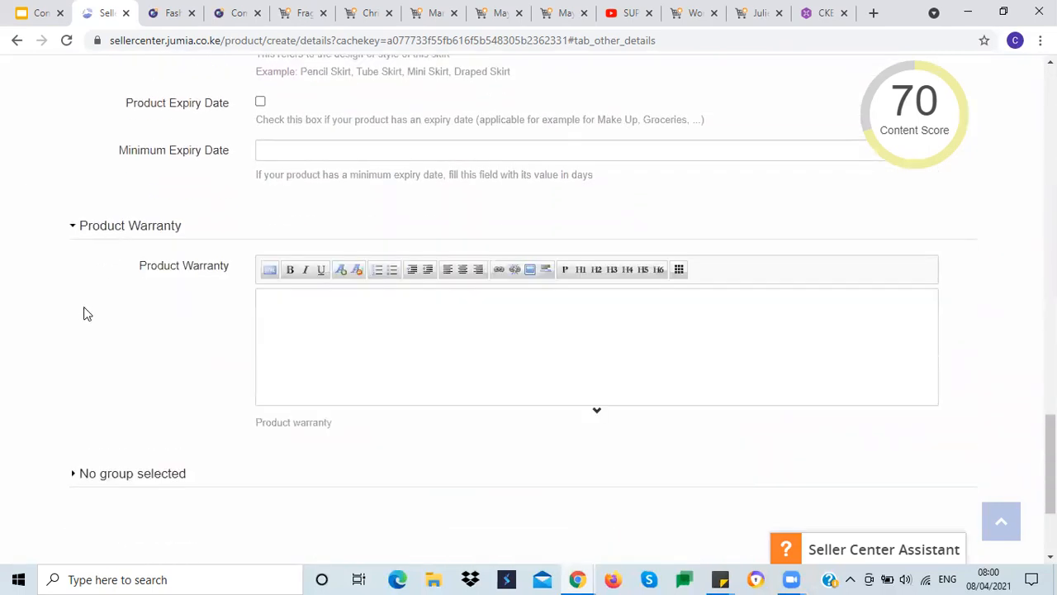
pyautogui.click(276, 303)
# Step: Switch to the Content Creation Training slides to review the Product Warranty guidance and open the Variation slide
pyautogui.click(31, 13)
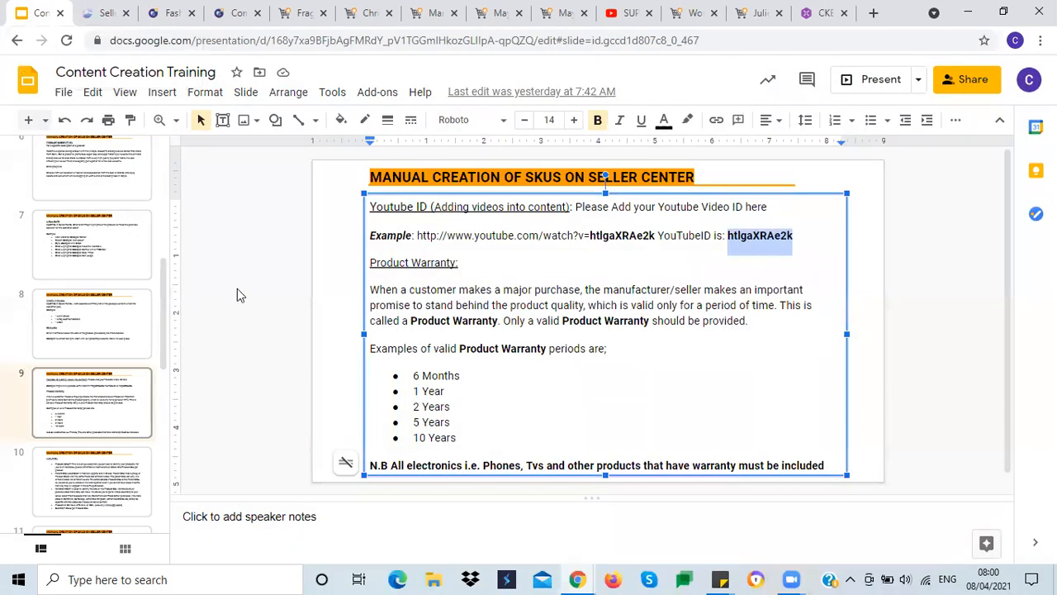
pyautogui.click(326, 299)
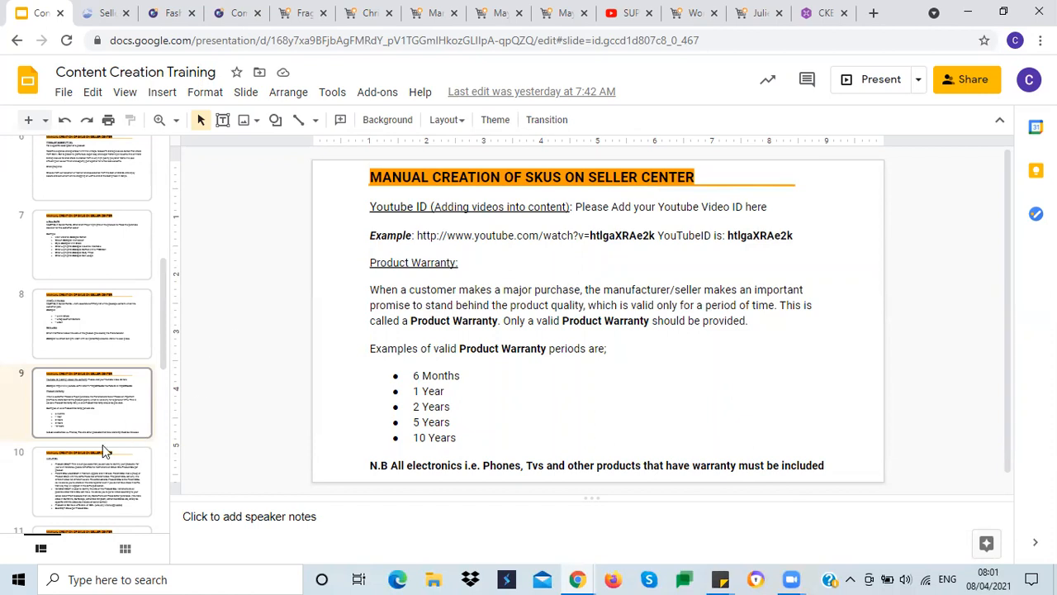
pyautogui.click(87, 489)
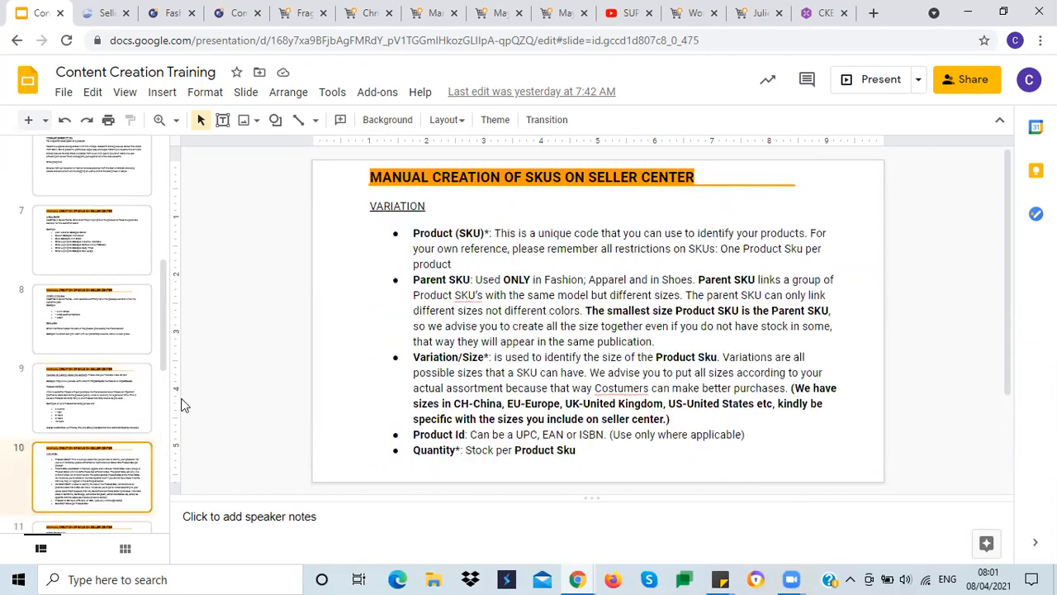
# Step: Back in Seller Center, enter N/A as the Product Warranty and collapse the section
pyautogui.click(106, 13)
pyautogui.click(295, 319)
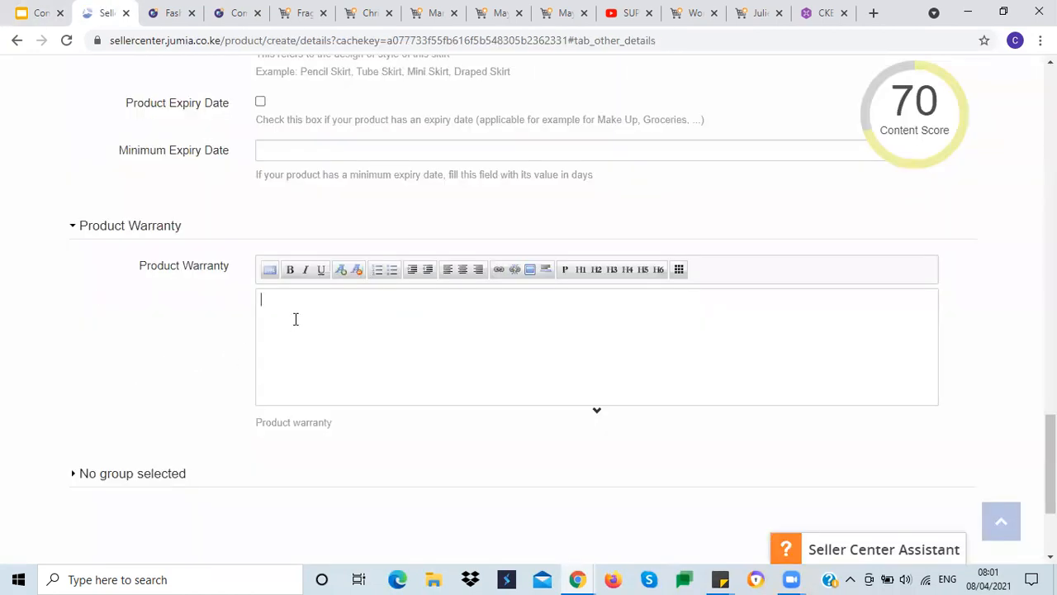
pyautogui.write('N/a')
pyautogui.press('BackSpace')
pyautogui.write('A')
pyautogui.click(125, 228)
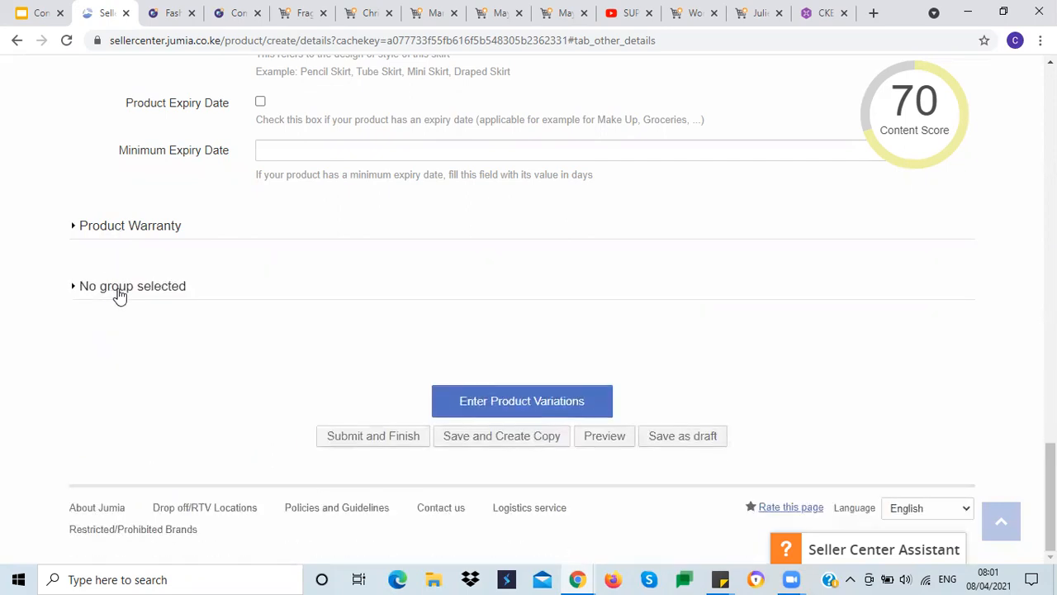
# Step: Expand the No group selected section and set Gender to Female and Season to All Seasons
pyautogui.click(110, 287)
pyautogui.scroll(-2, 111, 344)
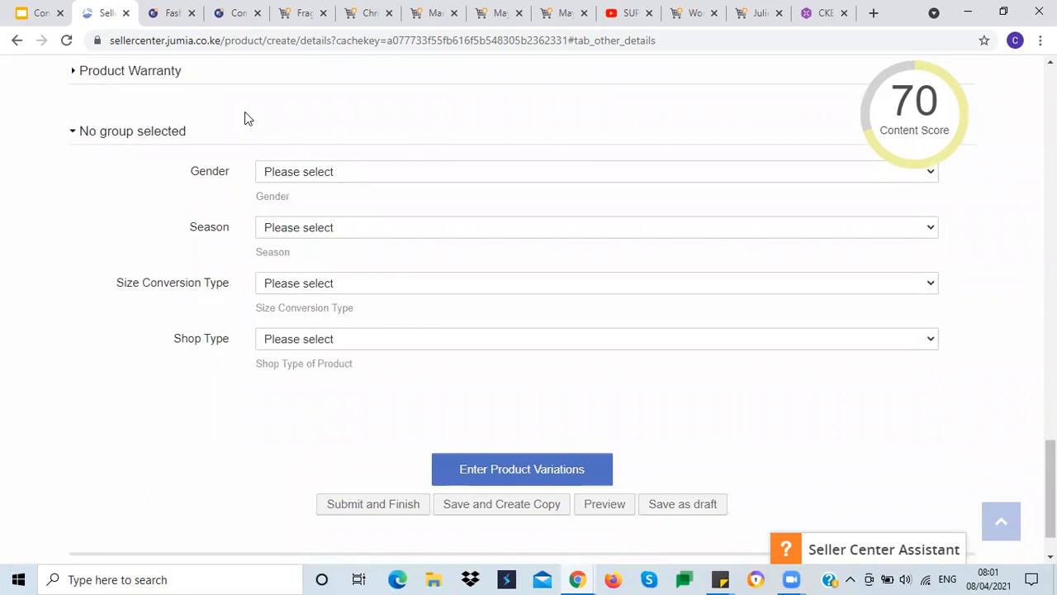
pyautogui.click(286, 174)
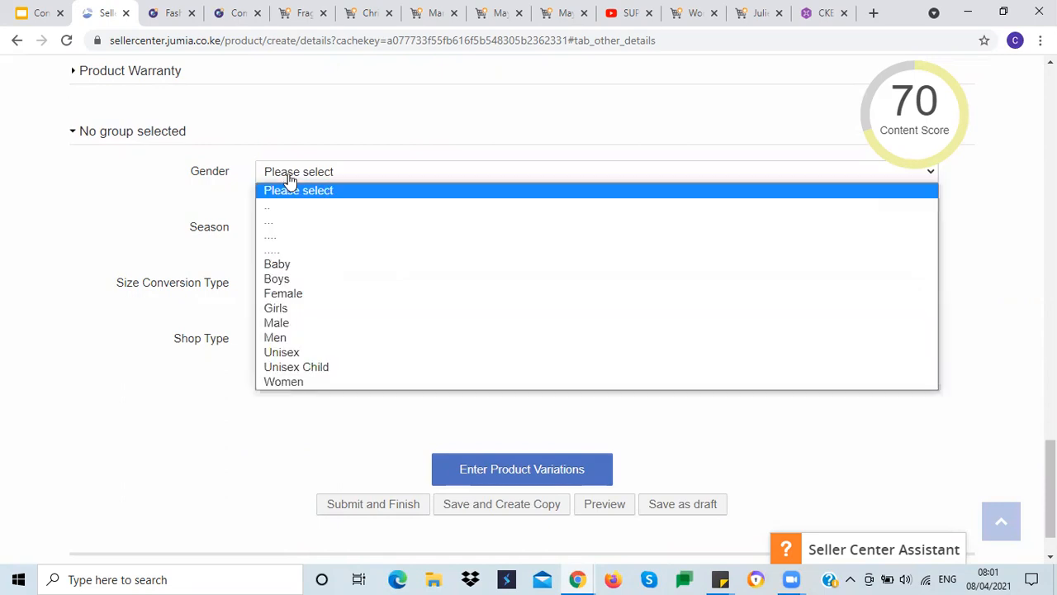
pyautogui.click(299, 296)
pyautogui.click(278, 235)
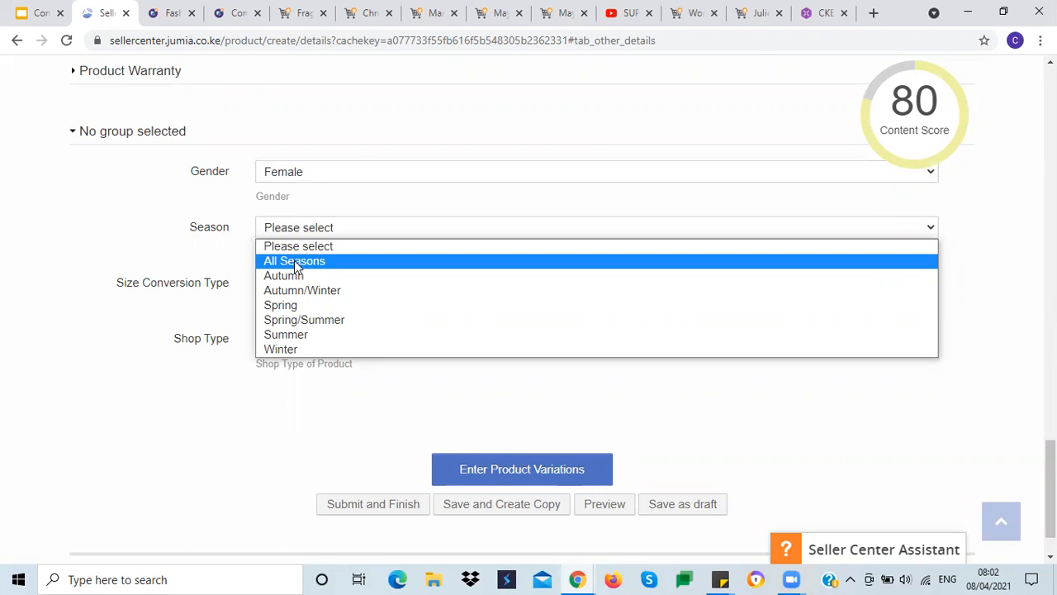
pyautogui.click(294, 260)
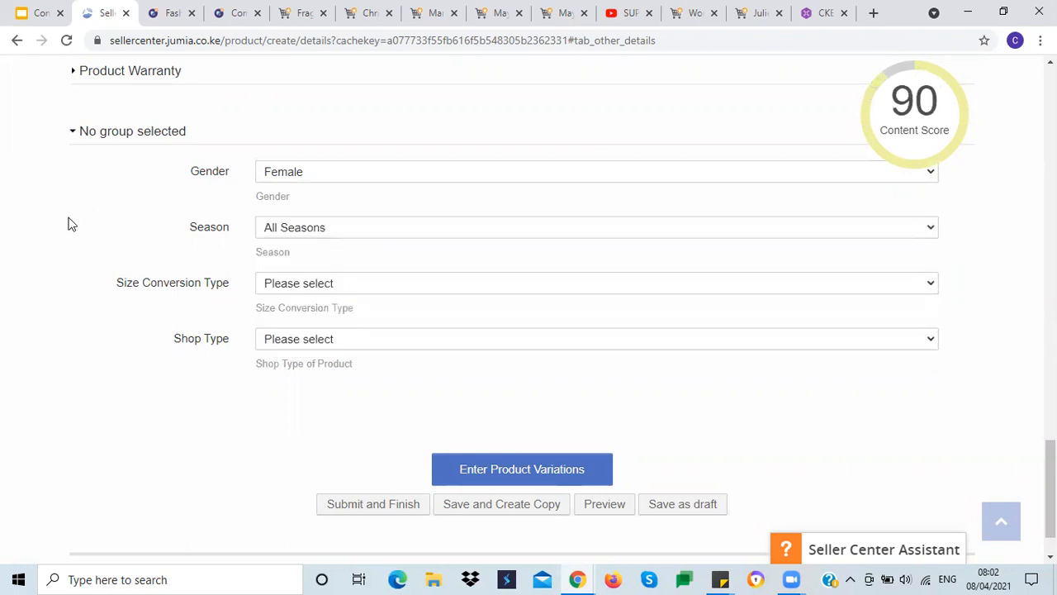
pyautogui.click(272, 289)
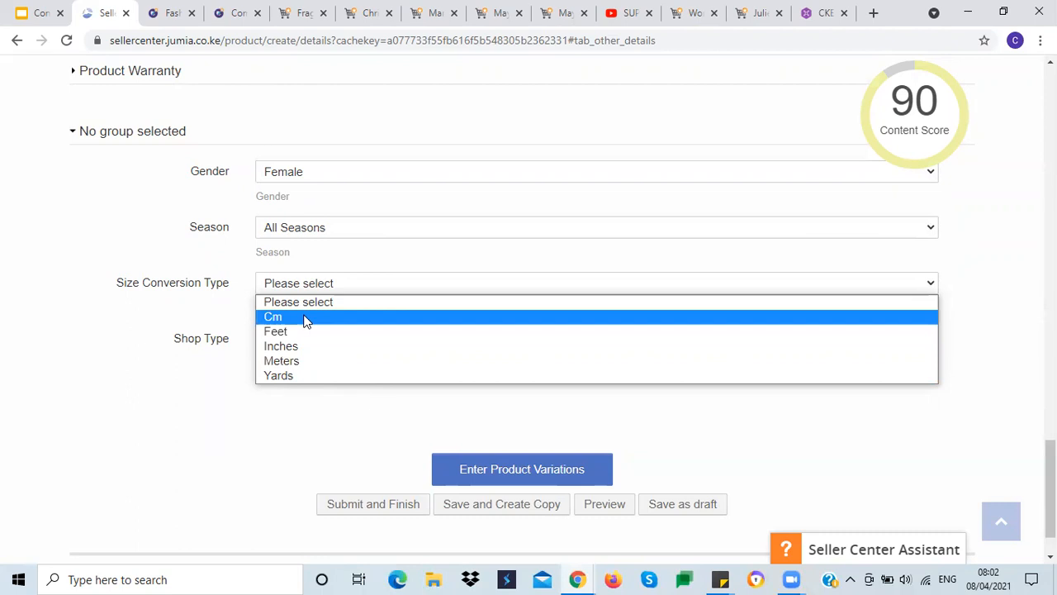
pyautogui.click(139, 338)
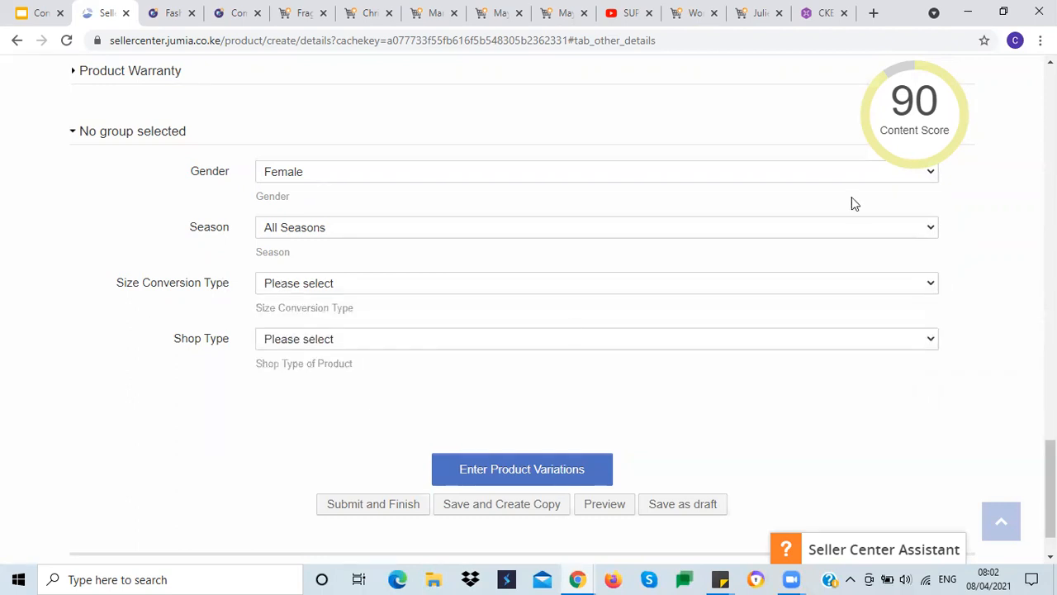
pyautogui.moveTo(907, 126)
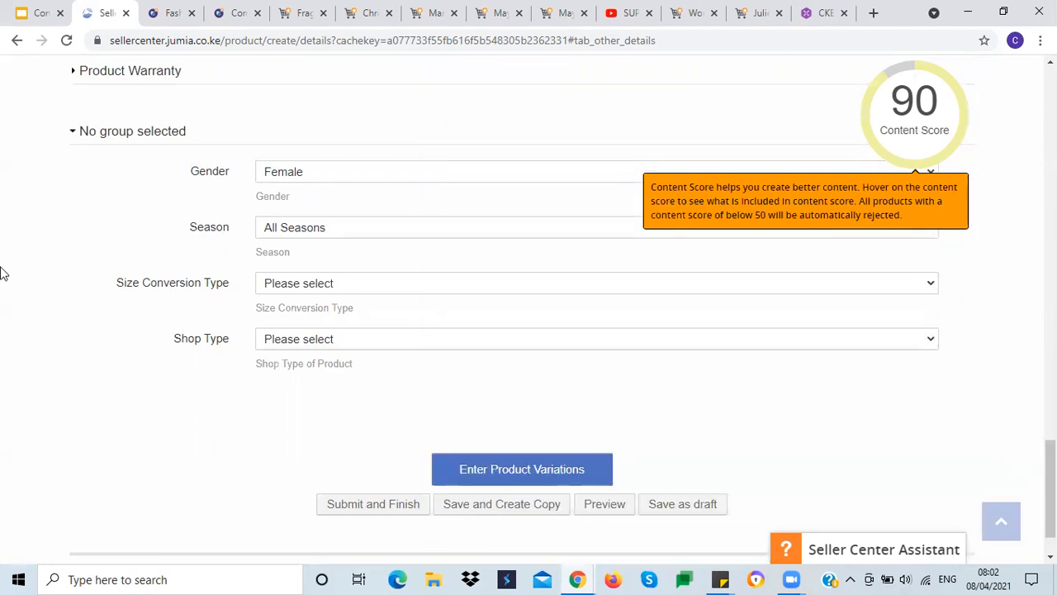
# Step: Set Shop Type to Jumia Mall
pyautogui.scroll(-1, 99, 361)
pyautogui.click(283, 273)
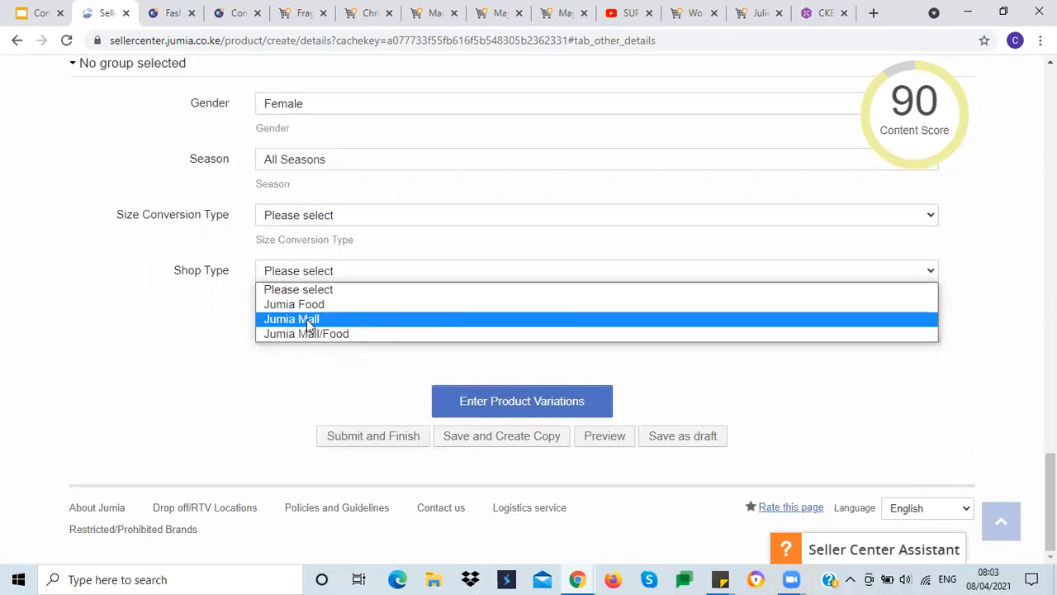
pyautogui.click(306, 318)
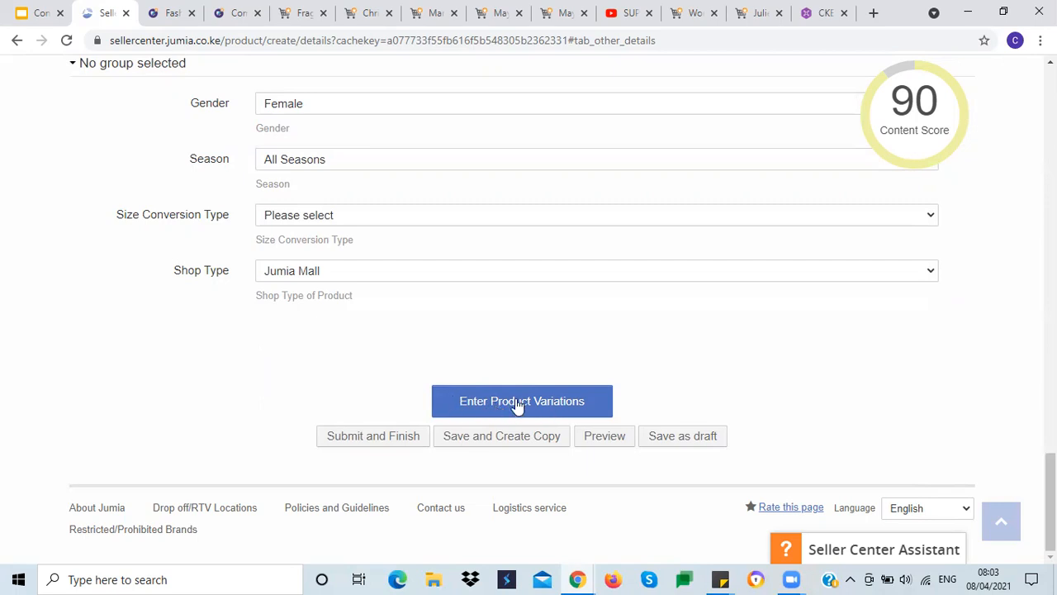
# Step: Open the Product Pricing tab of the product form
pyautogui.moveTo(1051, 502); pyautogui.dragTo(1050, 108)
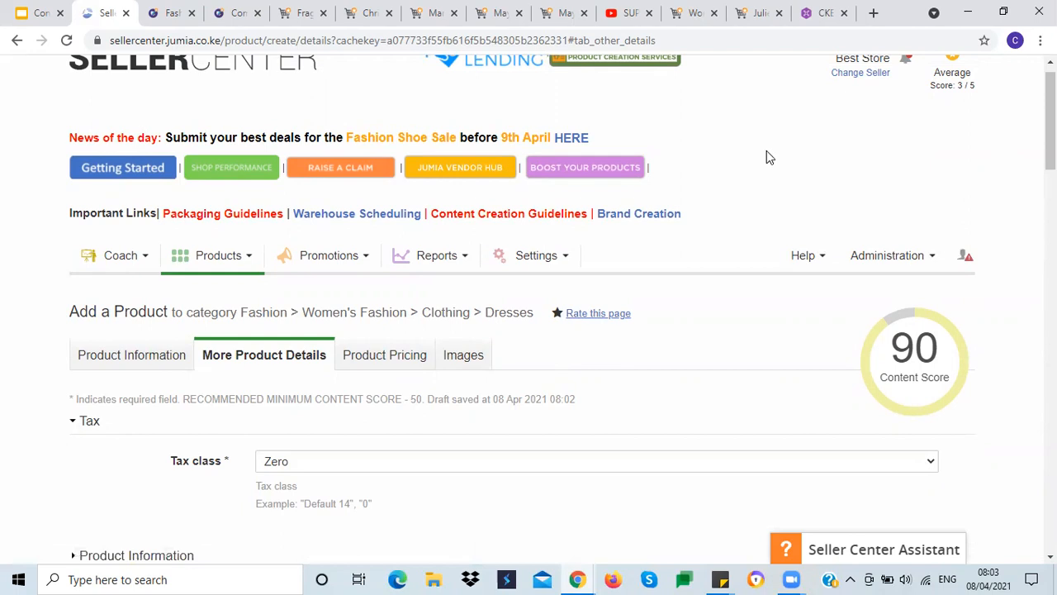
pyautogui.scroll(-2, 636, 345)
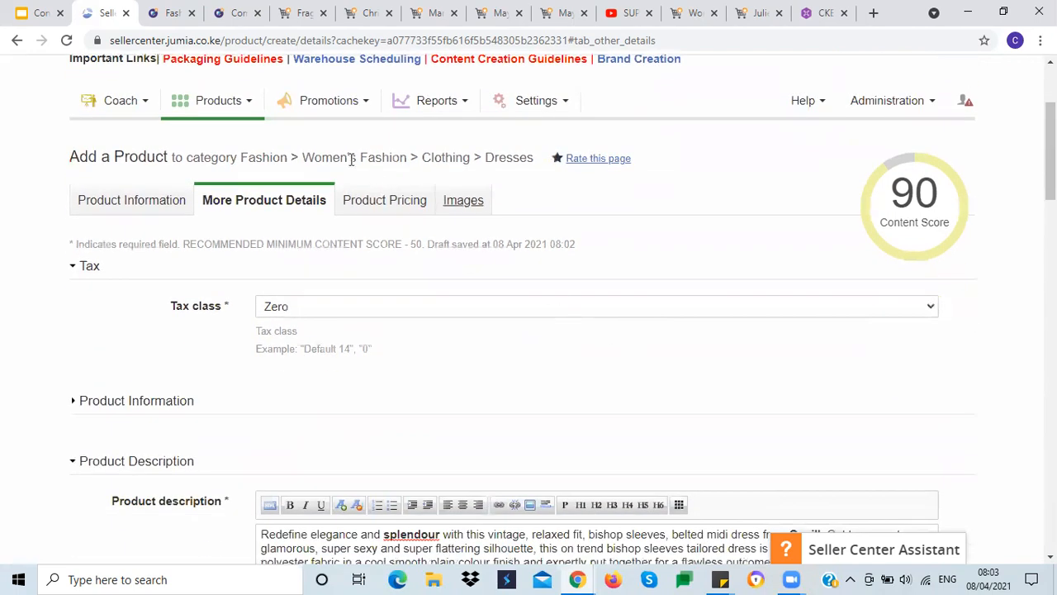
pyautogui.click(372, 204)
pyautogui.scroll(-2, 624, 353)
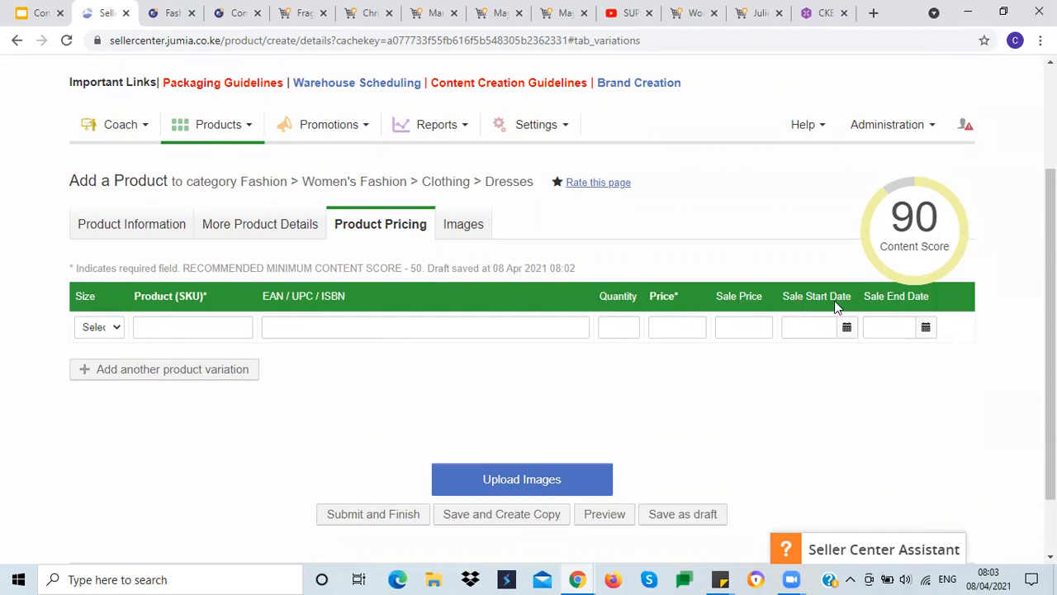
# Step: Review the variation and SKU guidelines in the Content Creation Training slides, then return to Seller Center
pyautogui.click(33, 12)
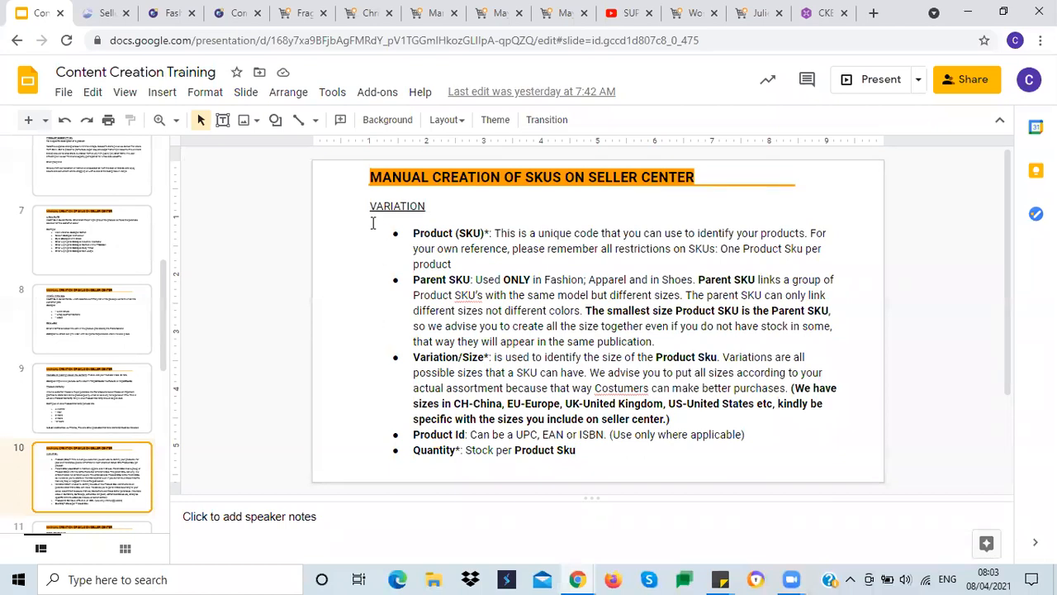
pyautogui.click(418, 252)
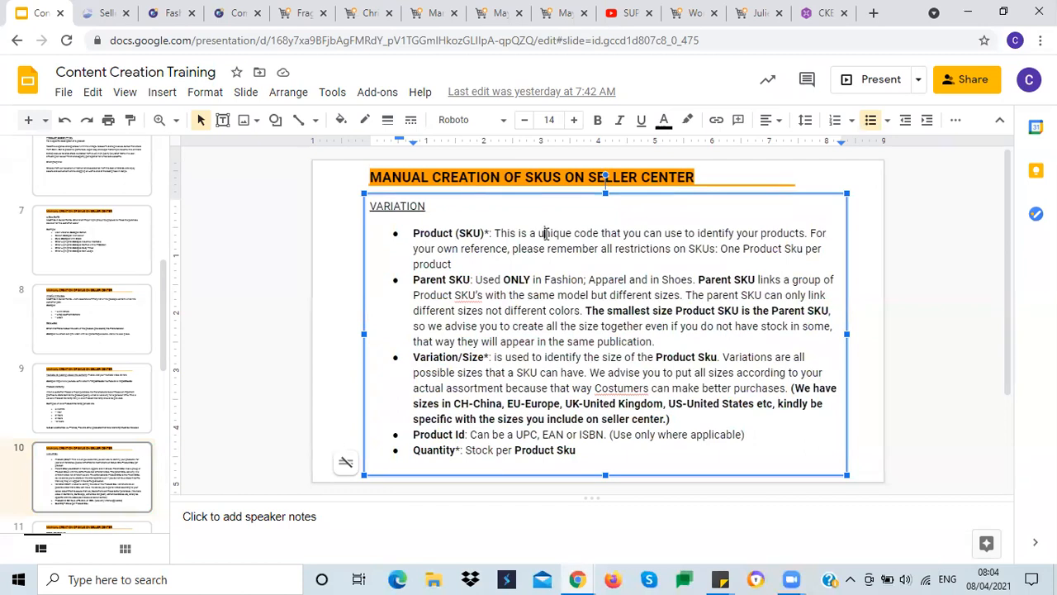
pyautogui.click(101, 14)
# Step: Enter 001-Multicolor as the Product SKU of the first variation
pyautogui.click(148, 322)
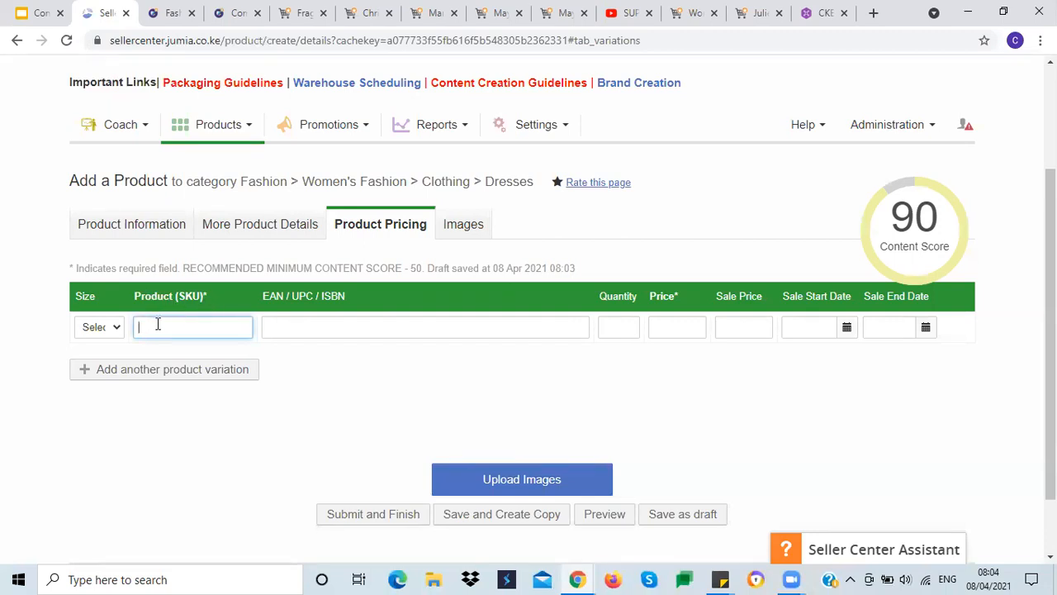
pyautogui.click(138, 228)
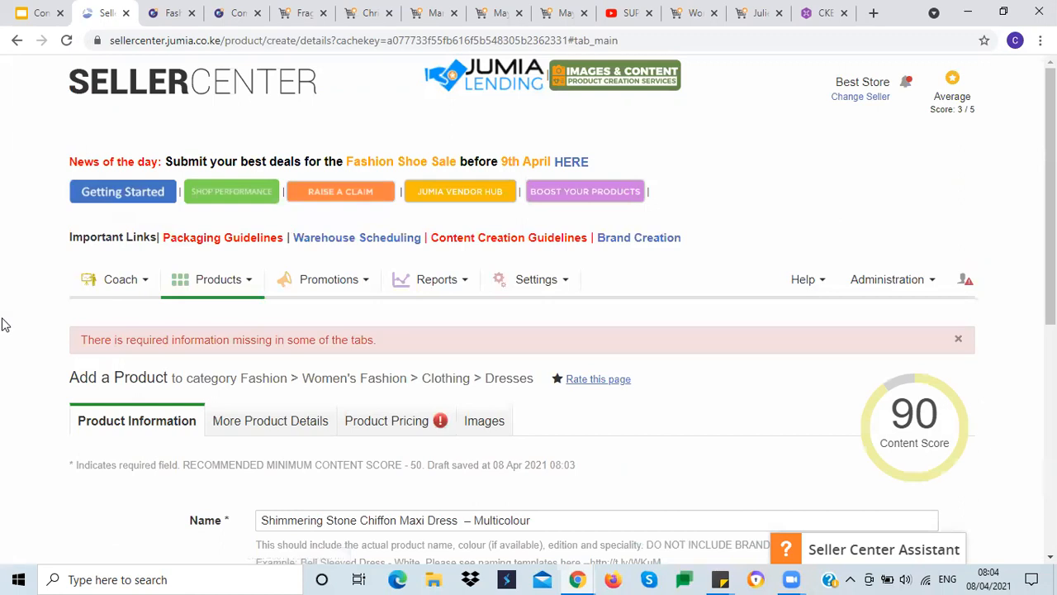
pyautogui.scroll(-3, 437, 376)
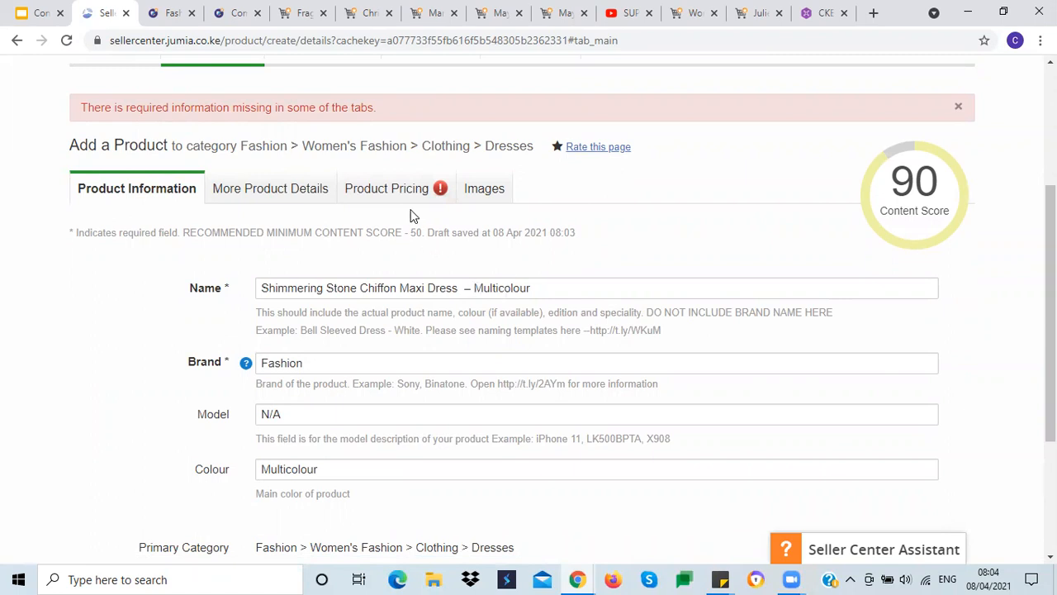
pyautogui.click(395, 190)
pyautogui.scroll(-3, 199, 409)
pyautogui.click(183, 287)
pyautogui.write('001')
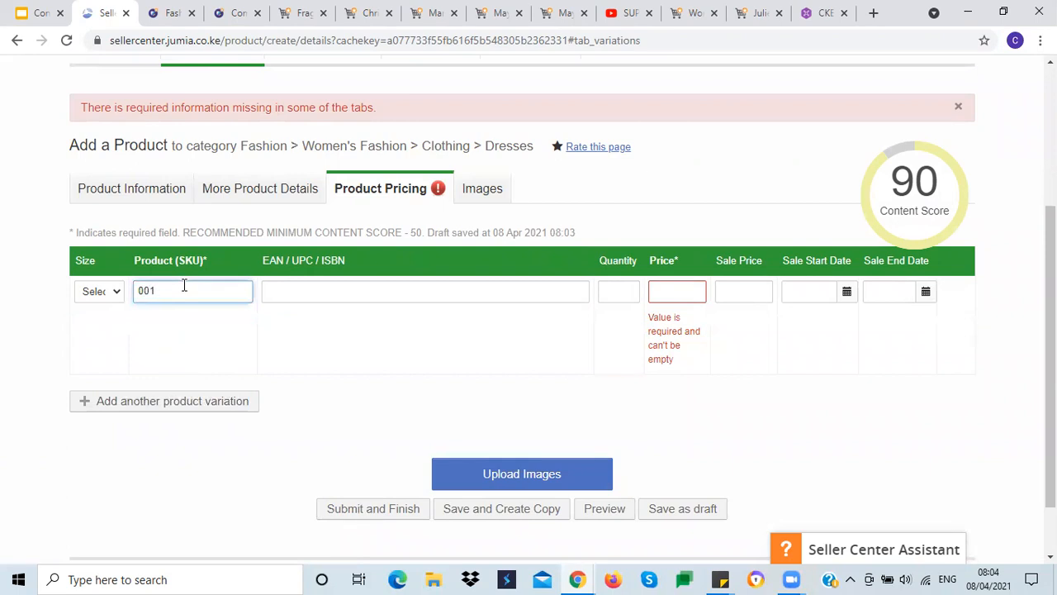
pyautogui.write('-')
pyautogui.write('m')
pyautogui.write('M')
pyautogui.write('ulticolor')
# Step: Try replacing 001 in the SKU with Chiffon Maxi Dress copied from the product name, then undo the paste
pyautogui.click(157, 195)
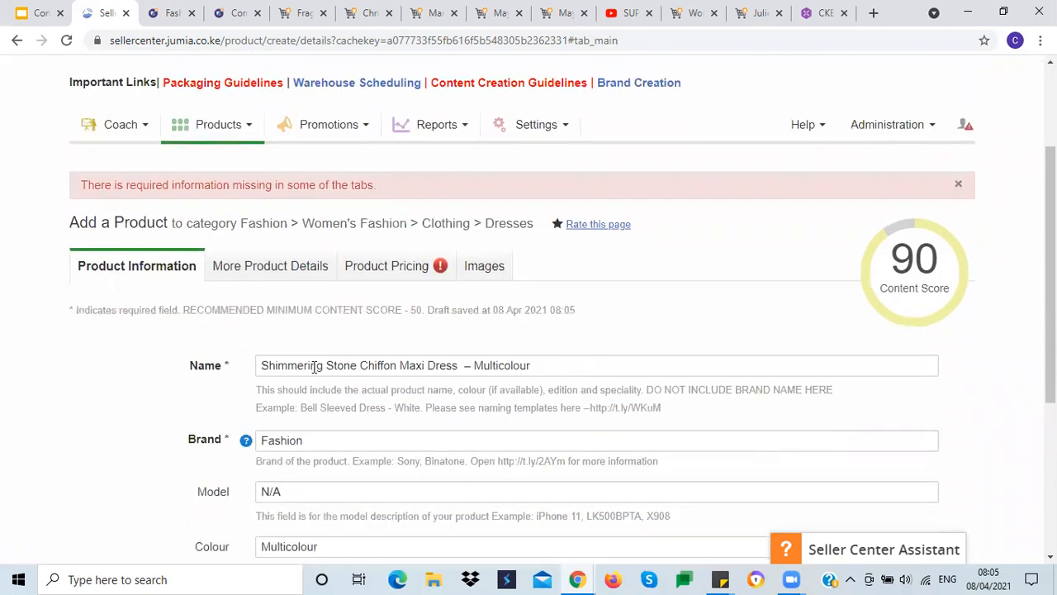
pyautogui.tripleClick(373, 365)
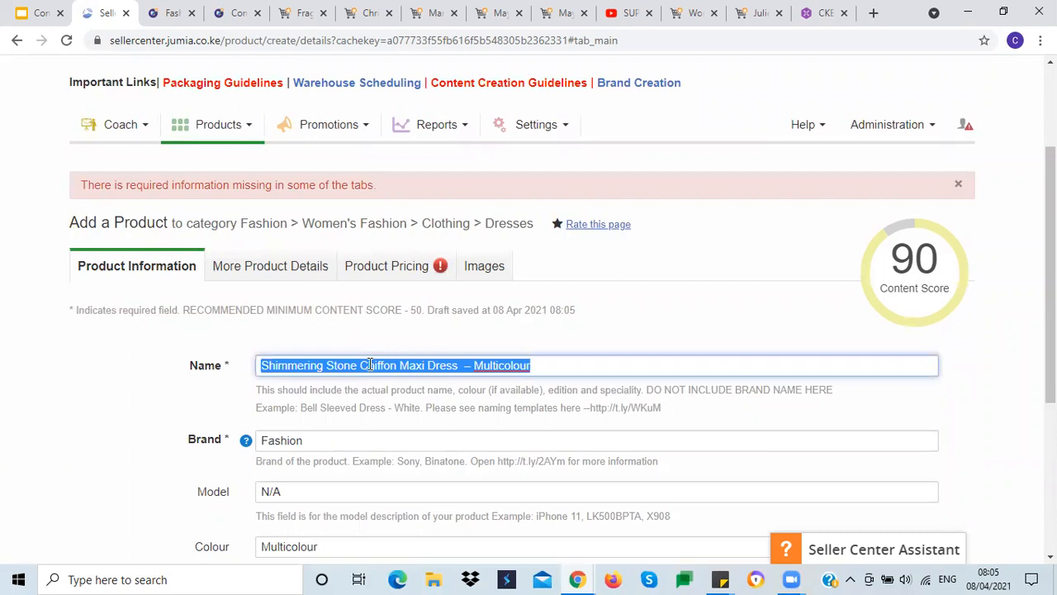
pyautogui.click(360, 365)
pyautogui.moveTo(360, 365); pyautogui.dragTo(459, 365)
pyautogui.hotkey('ctrl', 'c')
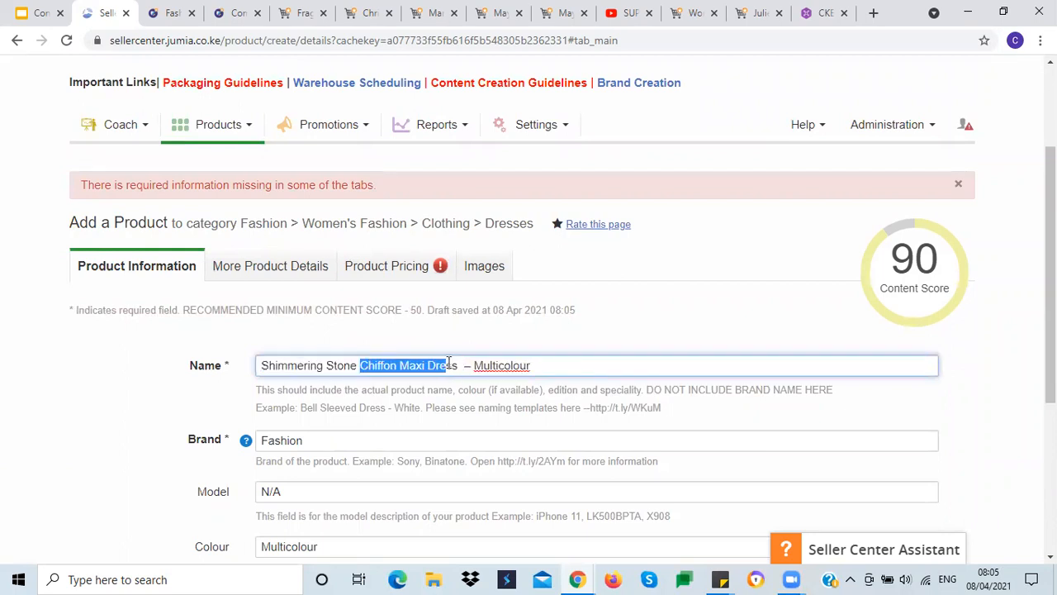
pyautogui.click(410, 268)
pyautogui.scroll(-3, 50, 405)
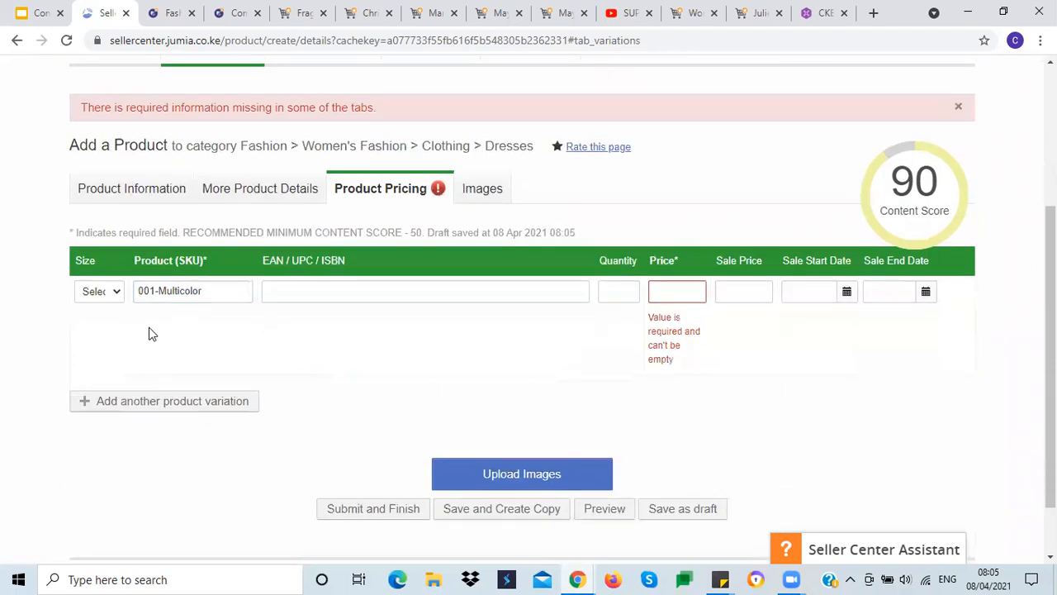
pyautogui.moveTo(155, 289); pyautogui.dragTo(138, 291)
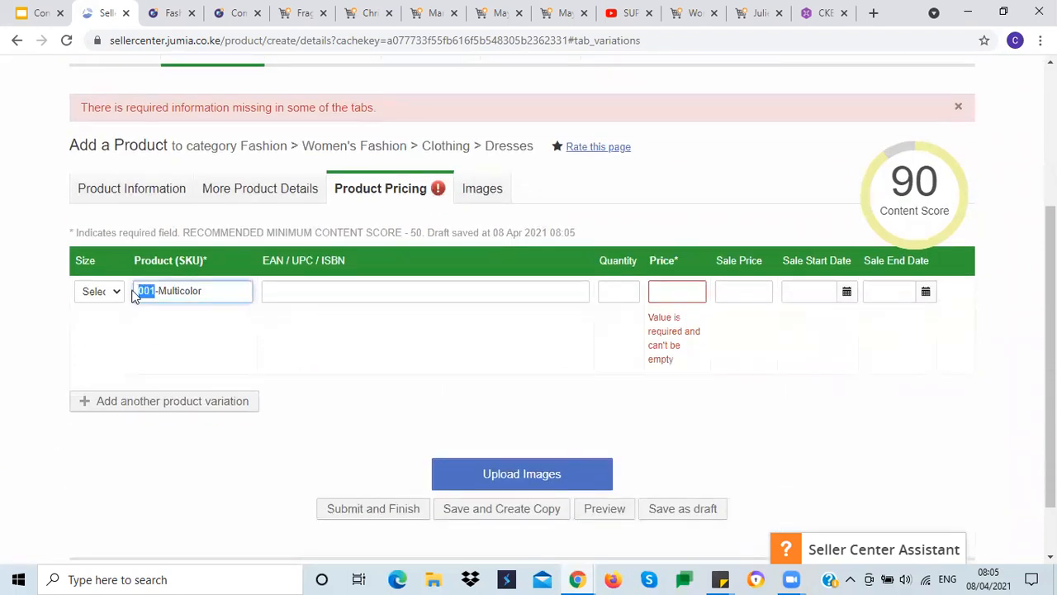
pyautogui.hotkey('ctrl', 'v')
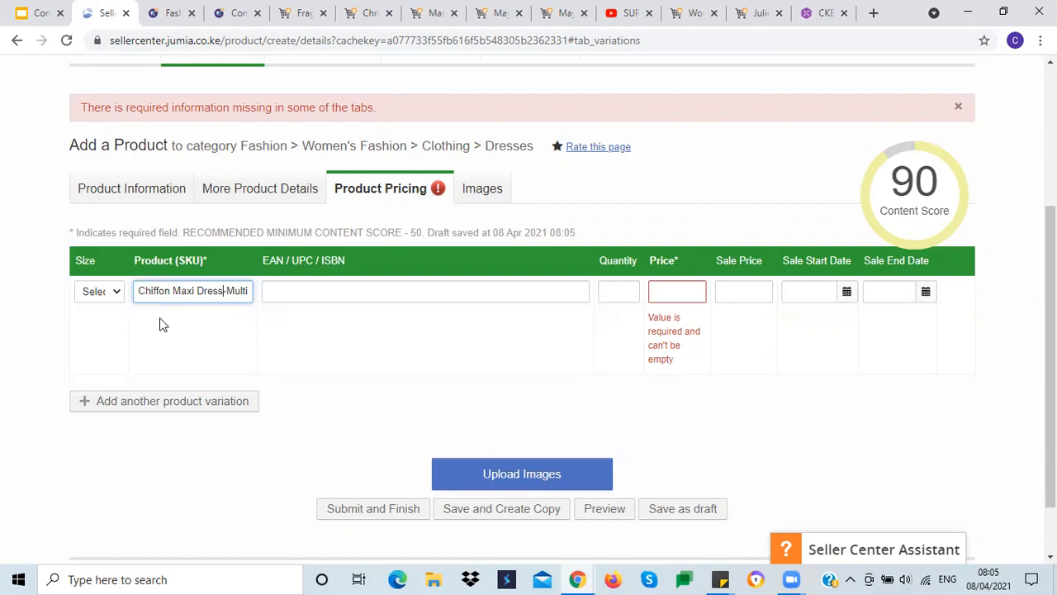
pyautogui.click(172, 294)
pyautogui.hotkey('ctrl', 'z')
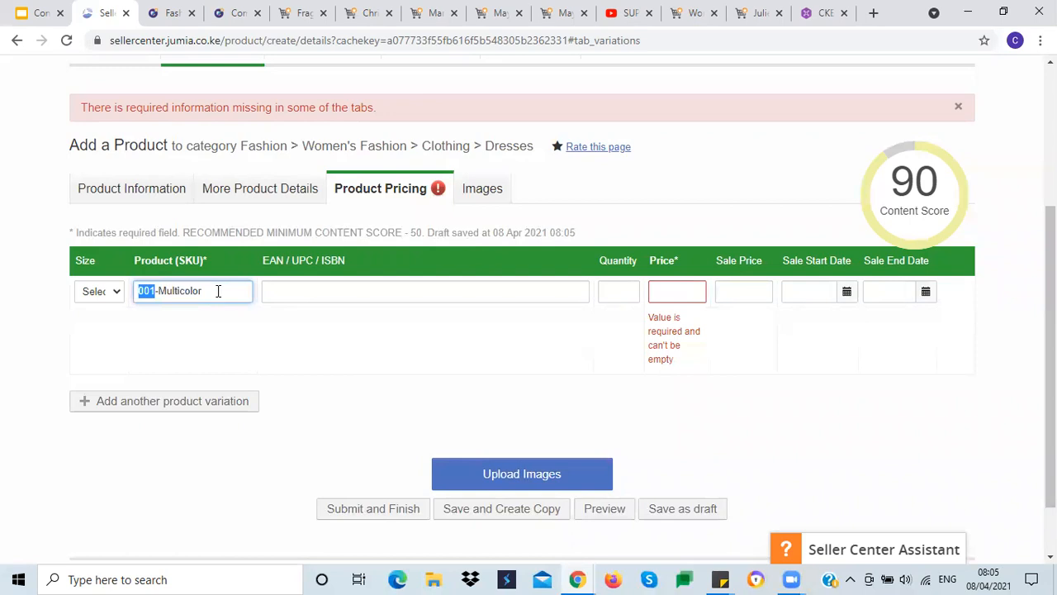
pyautogui.click(216, 298)
pyautogui.click(178, 294)
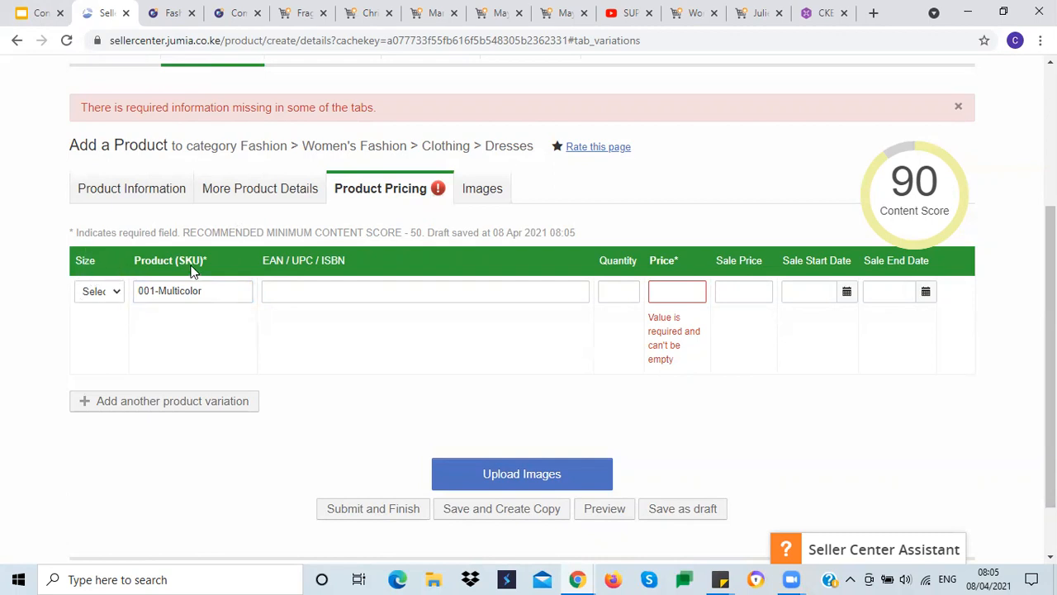
# Step: Review the product name and browse the sizes offered in the variation's Size list
pyautogui.click(169, 198)
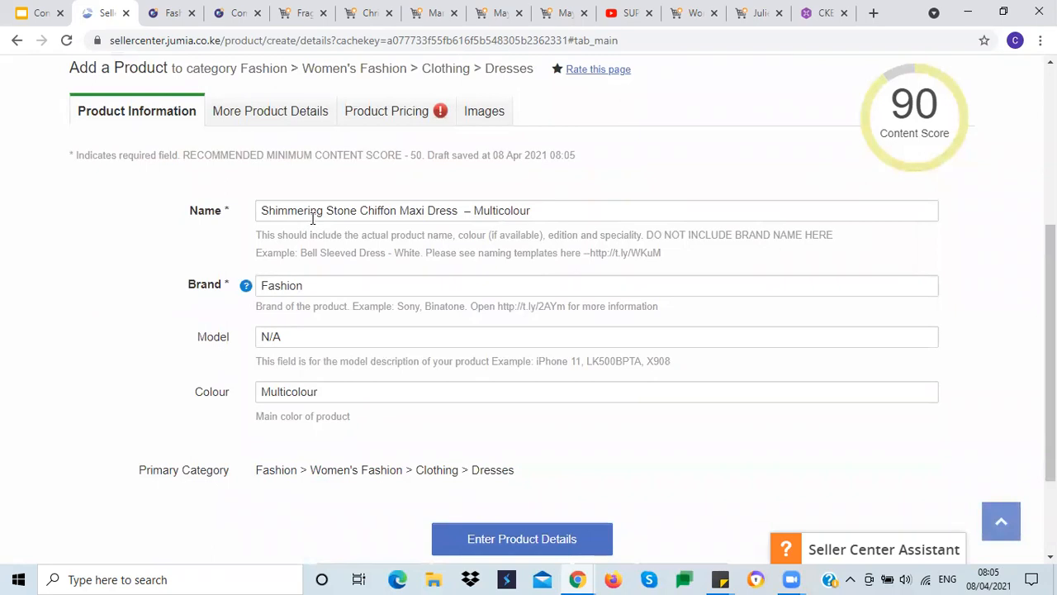
pyautogui.click(494, 209)
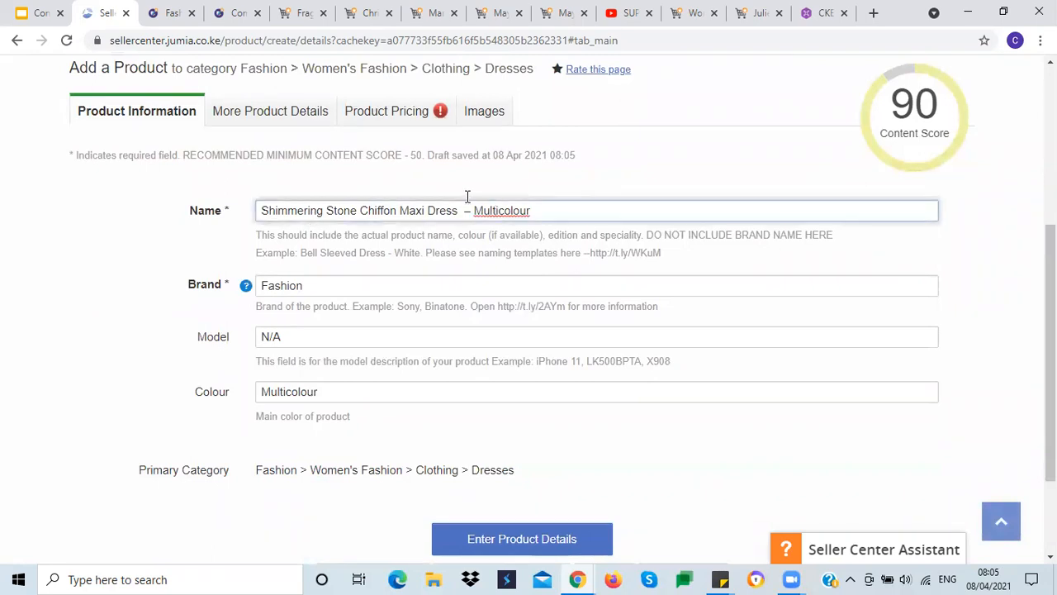
pyautogui.click(401, 115)
pyautogui.scroll(-1, 291, 413)
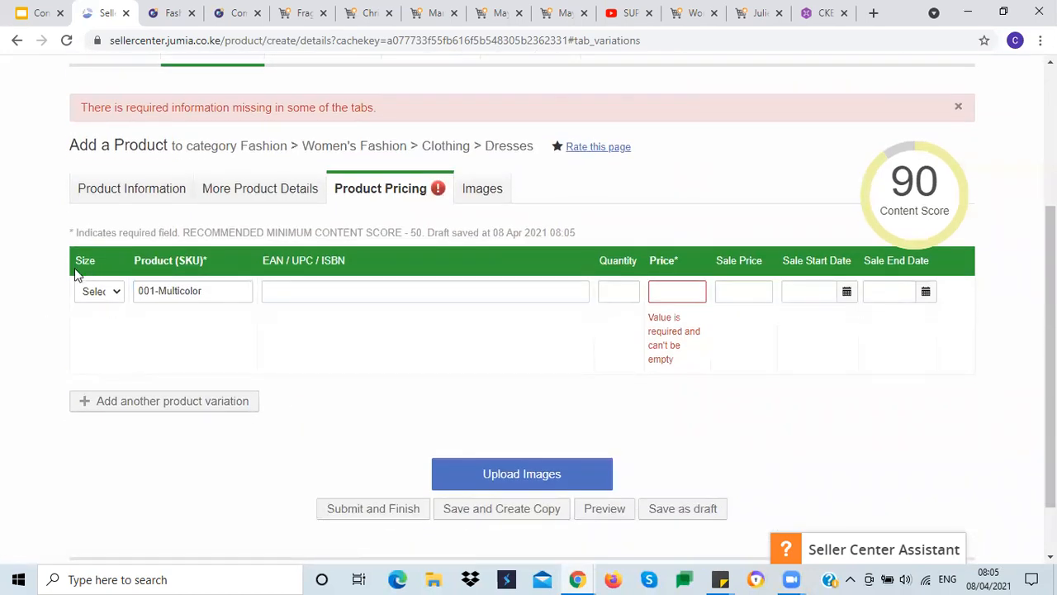
pyautogui.click(109, 293)
pyautogui.scroll(-2, 49, 352)
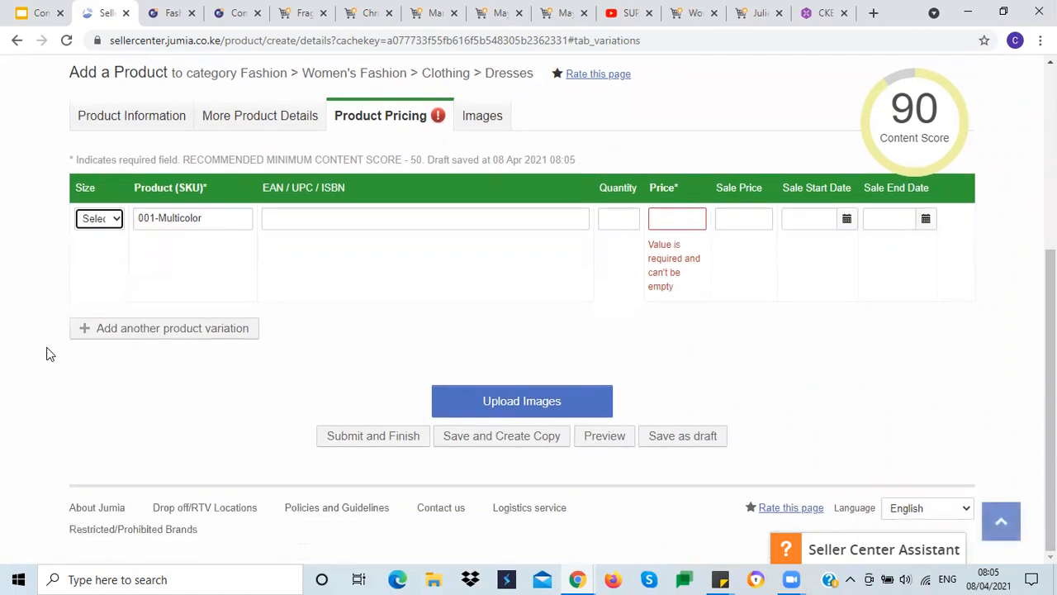
pyautogui.click(116, 224)
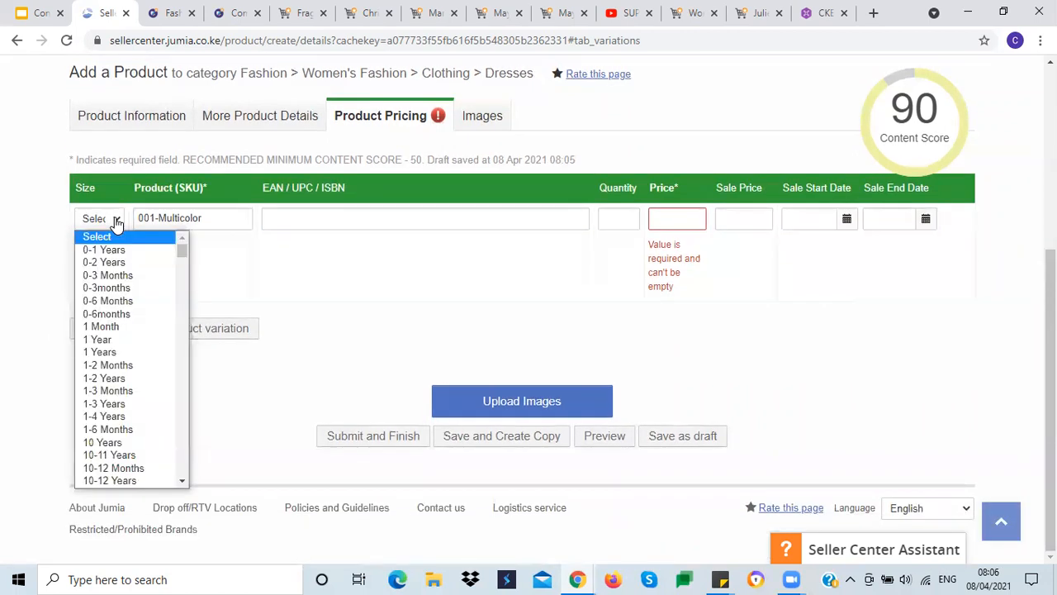
pyautogui.moveTo(183, 249); pyautogui.dragTo(189, 370)
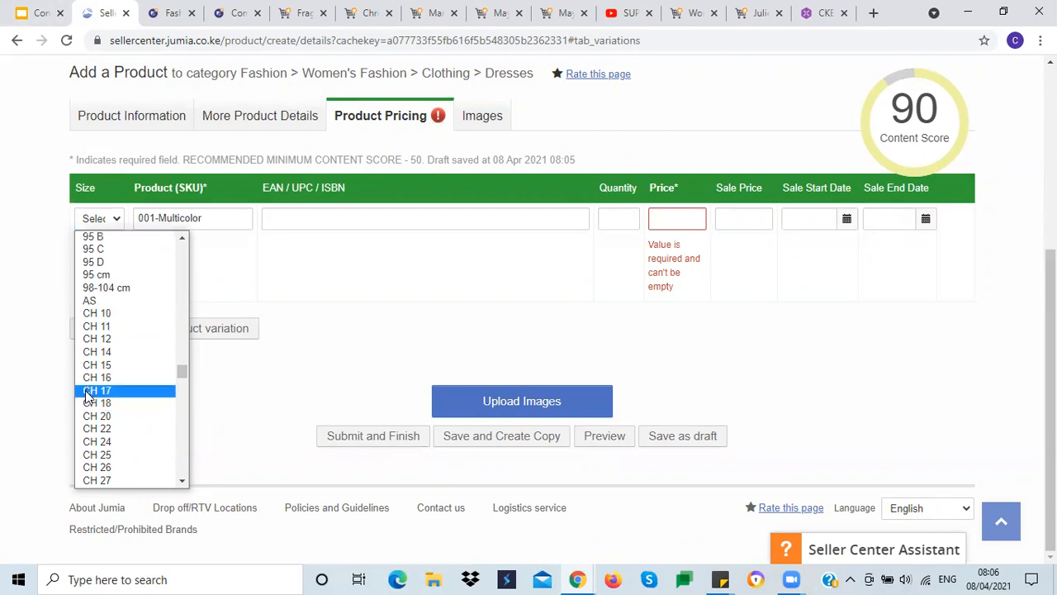
pyautogui.scroll(-3, 91, 400)
pyautogui.scroll(-15, 91, 400)
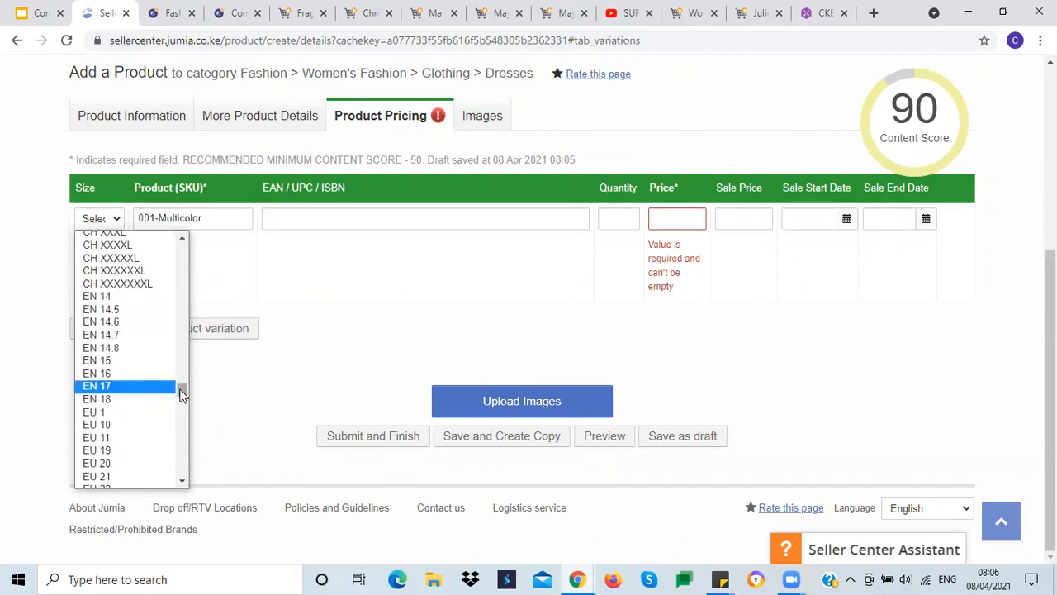
pyautogui.moveTo(181, 392); pyautogui.dragTo(183, 394)
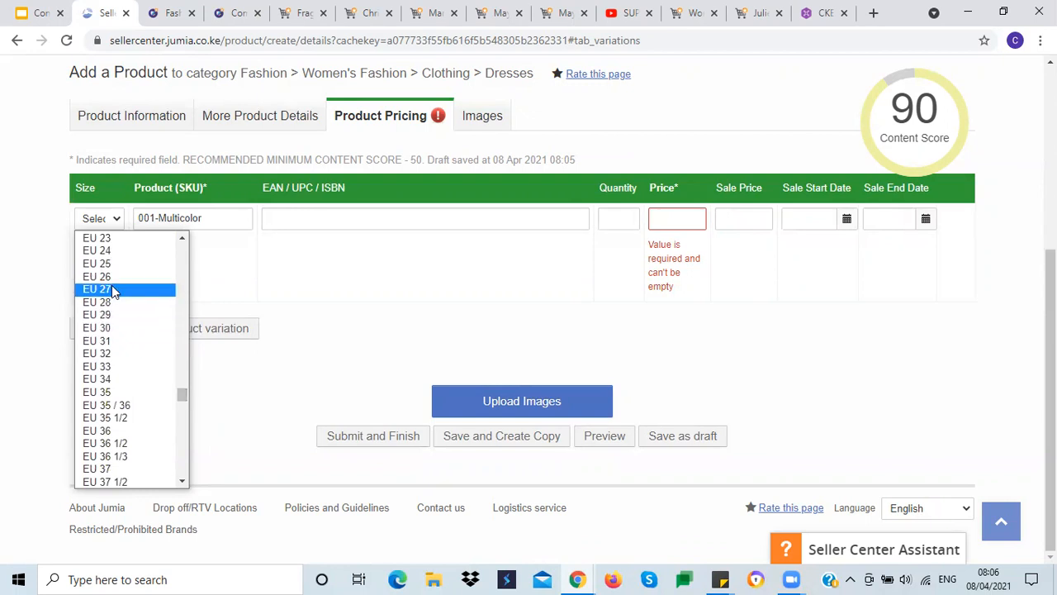
pyautogui.scroll(-4, 118, 371)
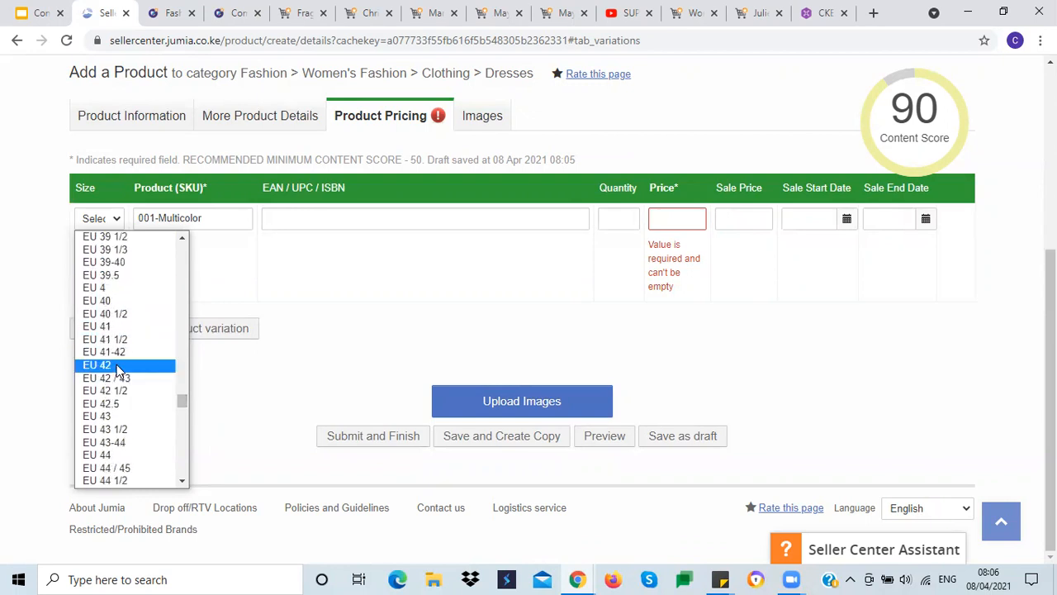
pyautogui.scroll(-10, 118, 371)
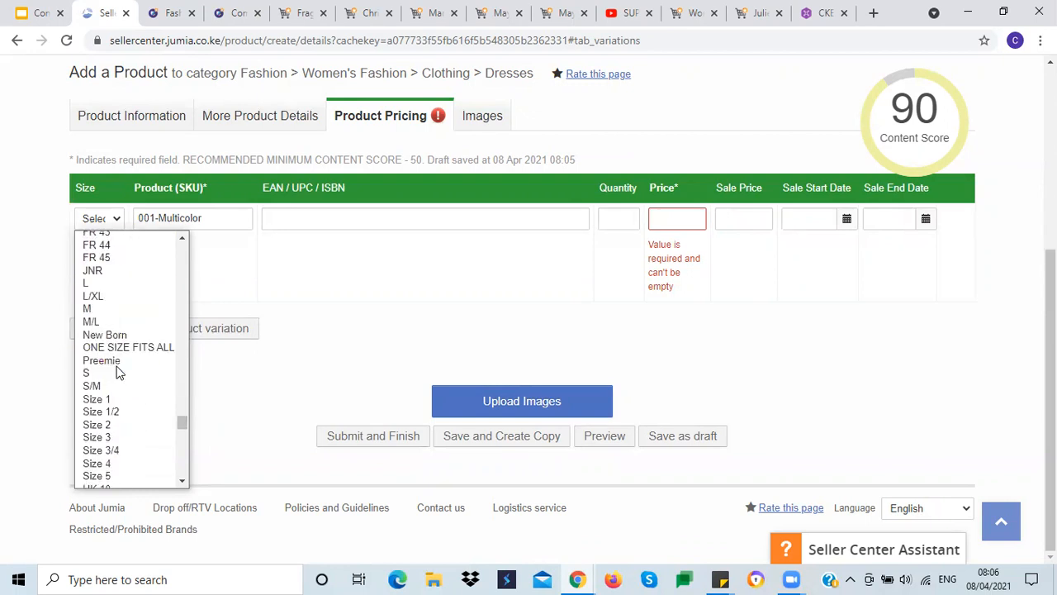
pyautogui.scroll(-6, 118, 371)
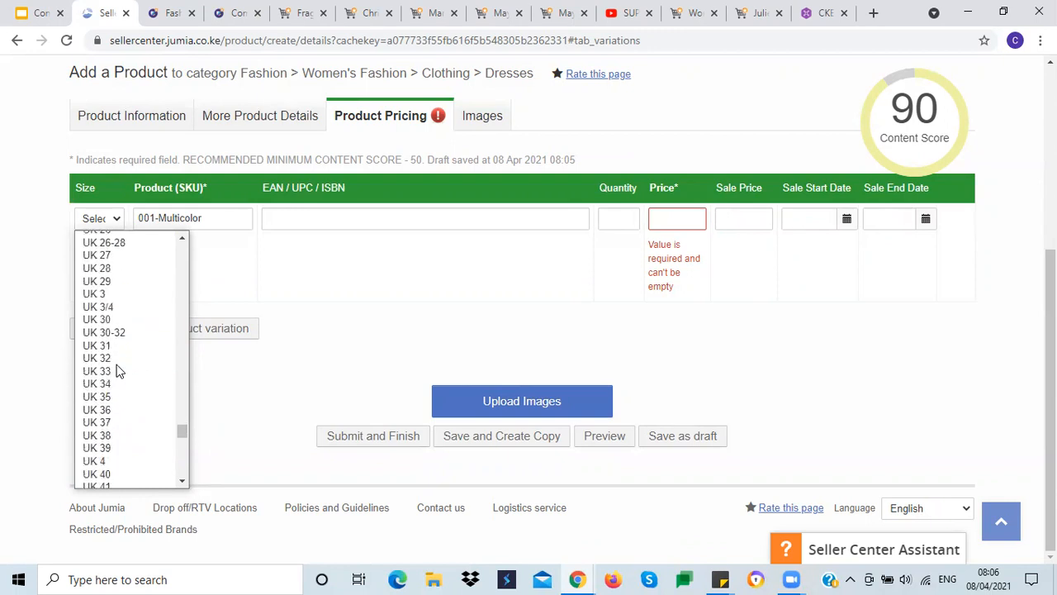
pyautogui.moveTo(183, 436); pyautogui.dragTo(185, 450)
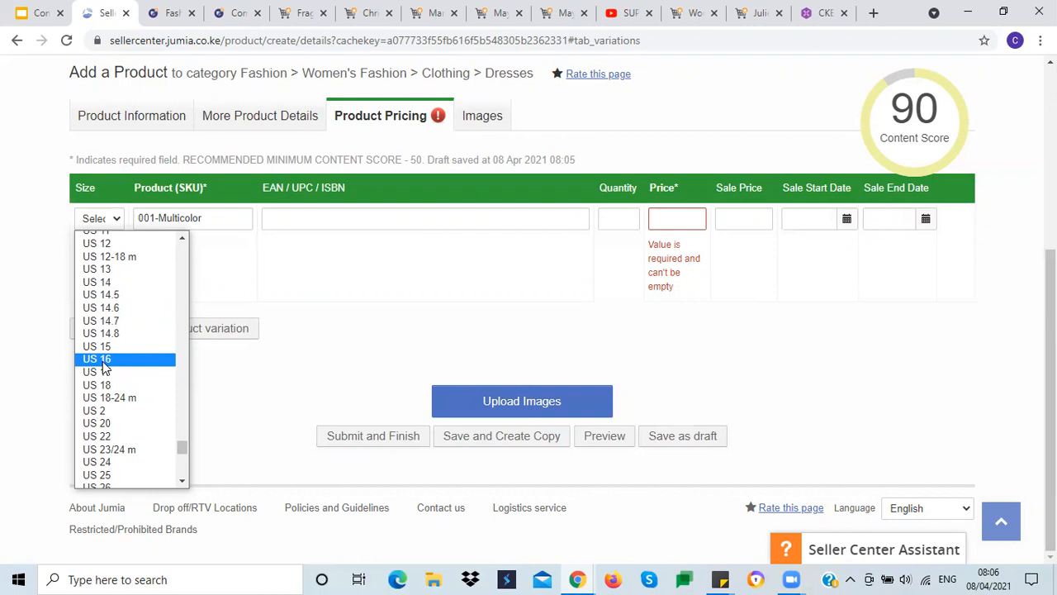
# Step: Set the variation's Size to CH 1
pyautogui.press('s')
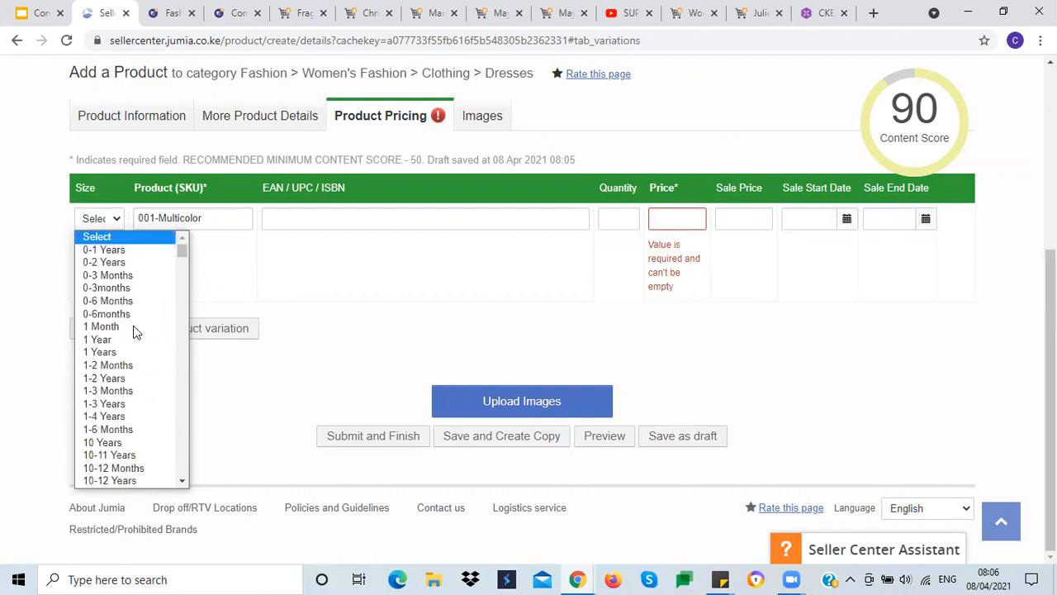
pyautogui.press('s')
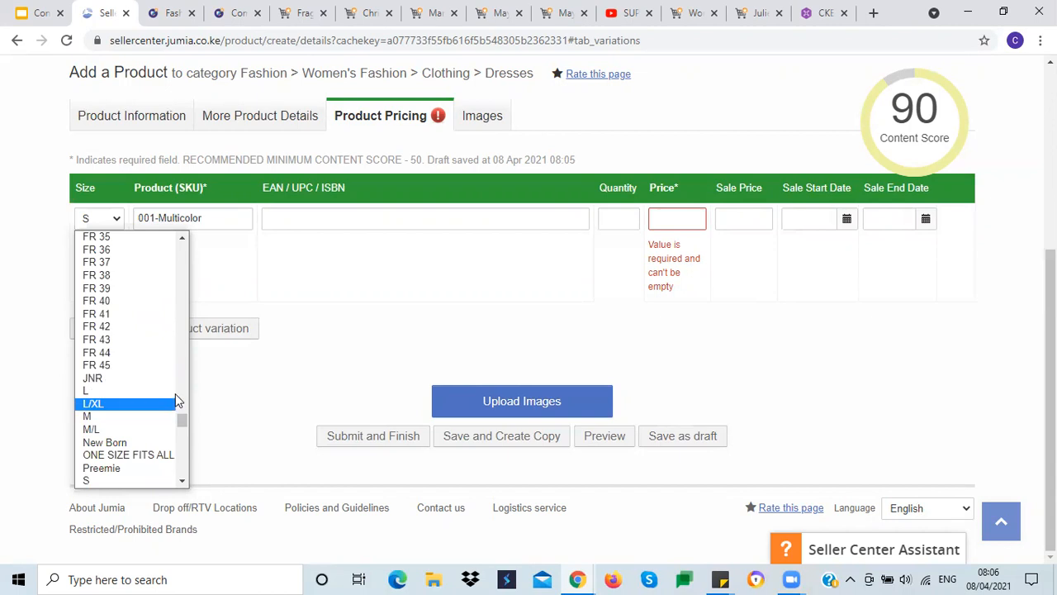
pyautogui.moveTo(181, 420); pyautogui.dragTo(185, 420)
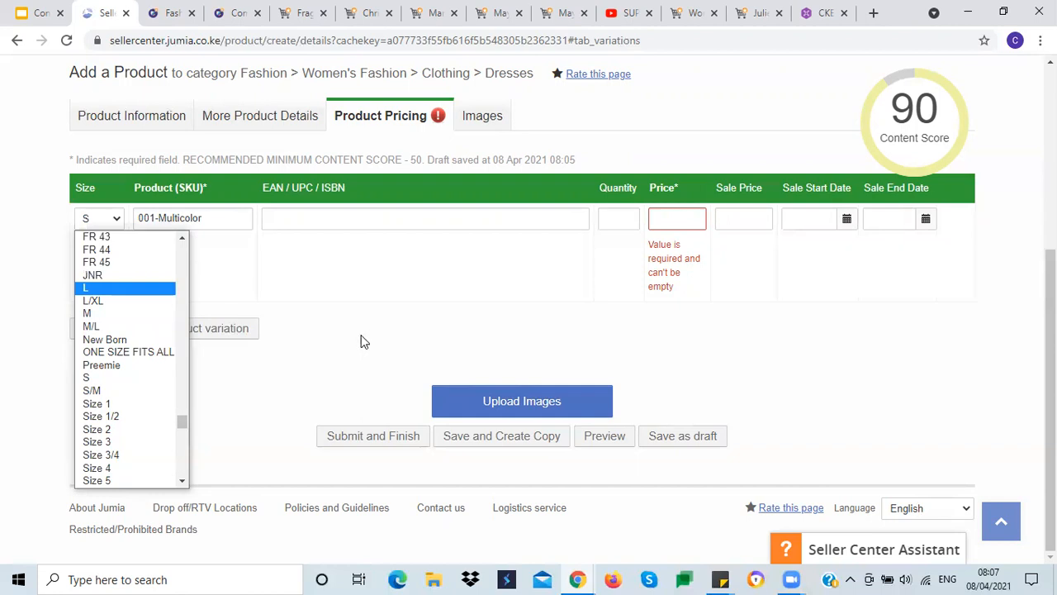
pyautogui.click(118, 222)
pyautogui.click(119, 221)
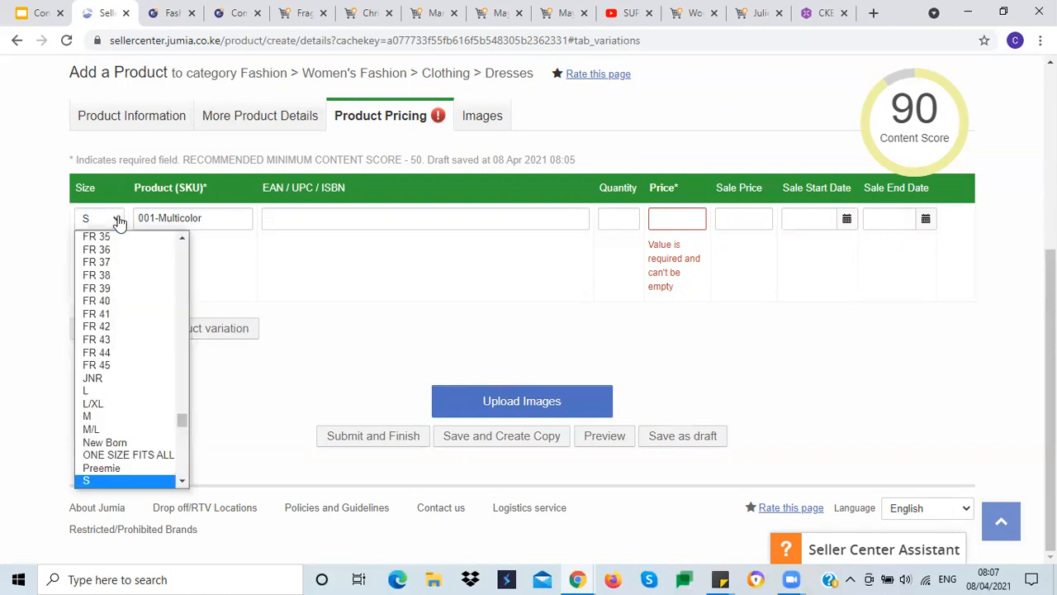
pyautogui.press('c')
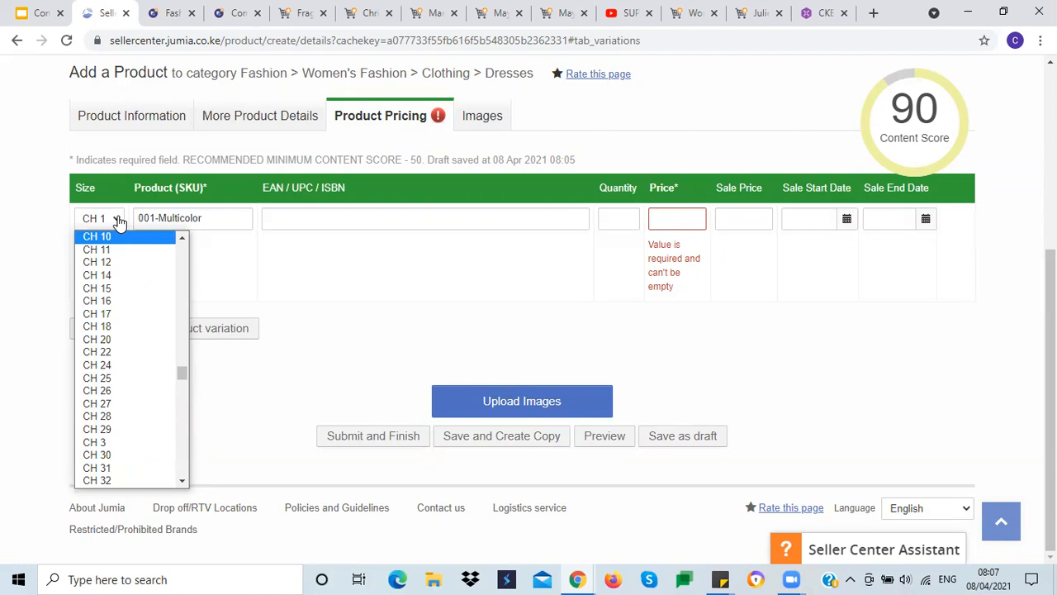
pyautogui.click(122, 274)
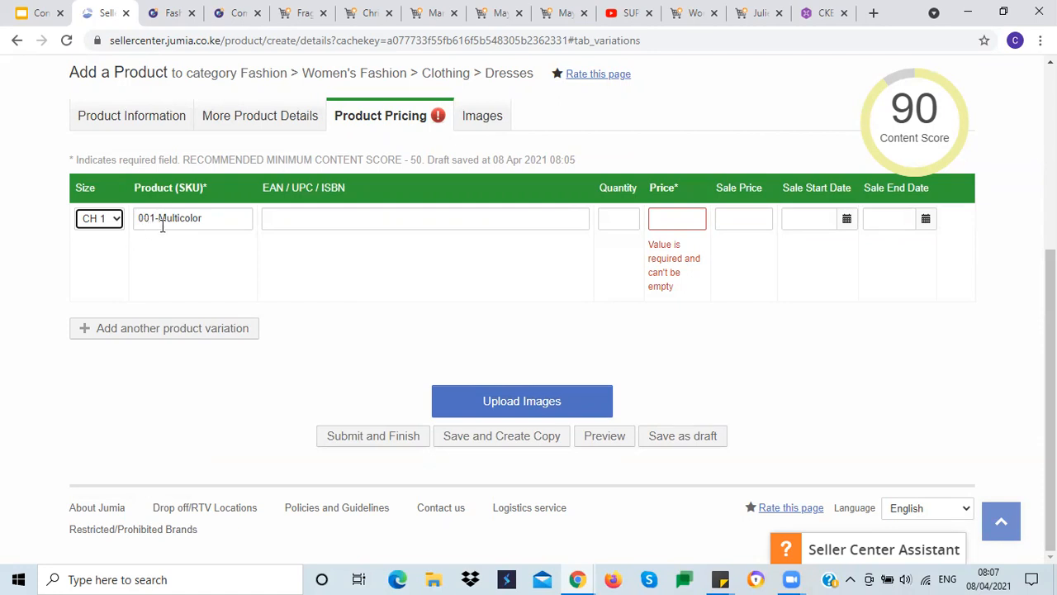
pyautogui.click(213, 219)
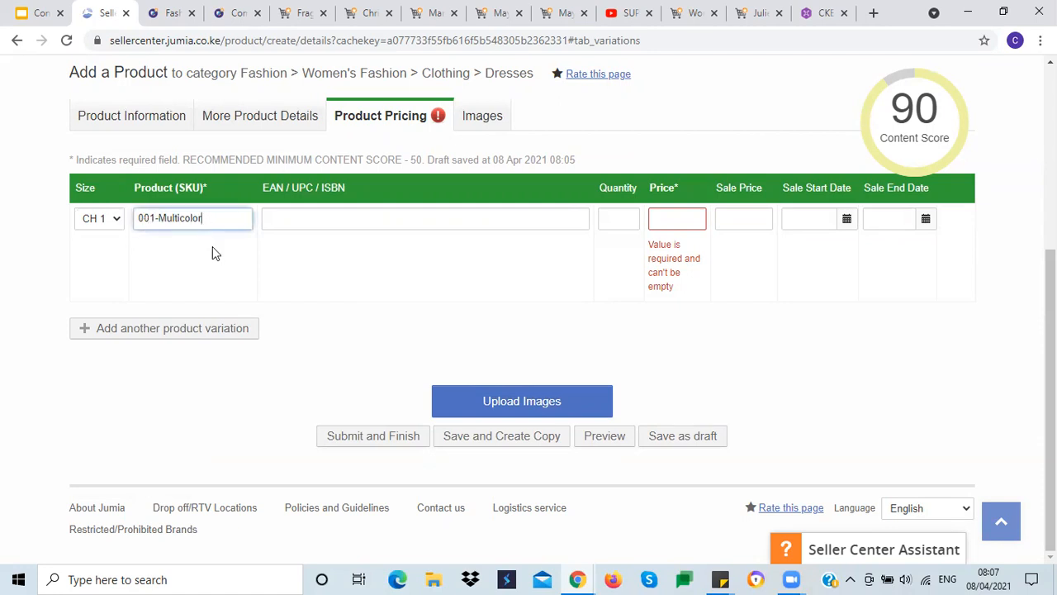
pyautogui.click(356, 343)
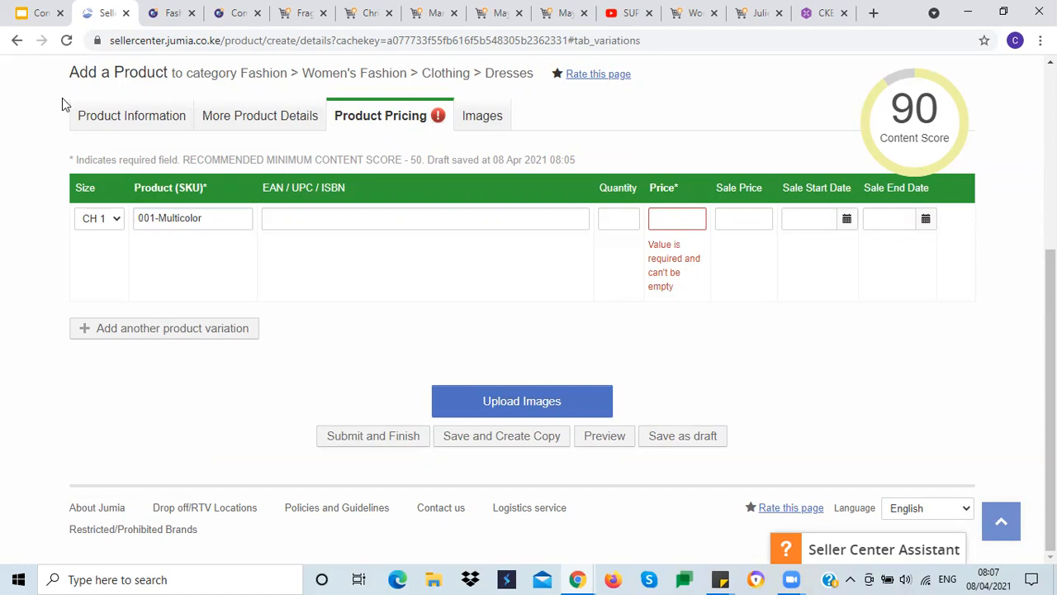
# Step: Check the product name, then set the first variation's SKU to 001-Multicolor-12
pyautogui.click(132, 124)
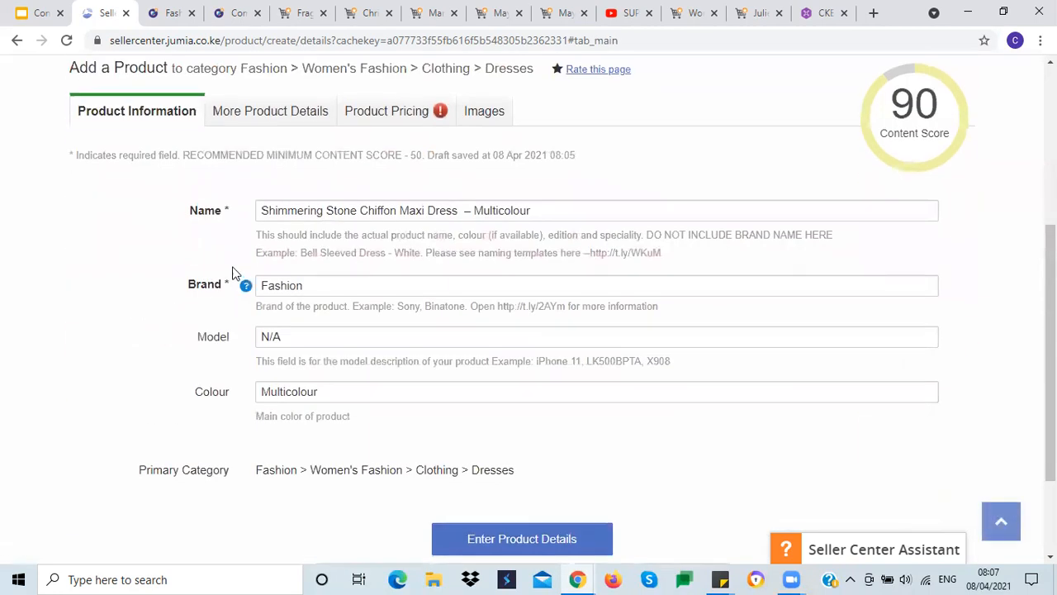
pyautogui.moveTo(258, 213); pyautogui.dragTo(461, 213)
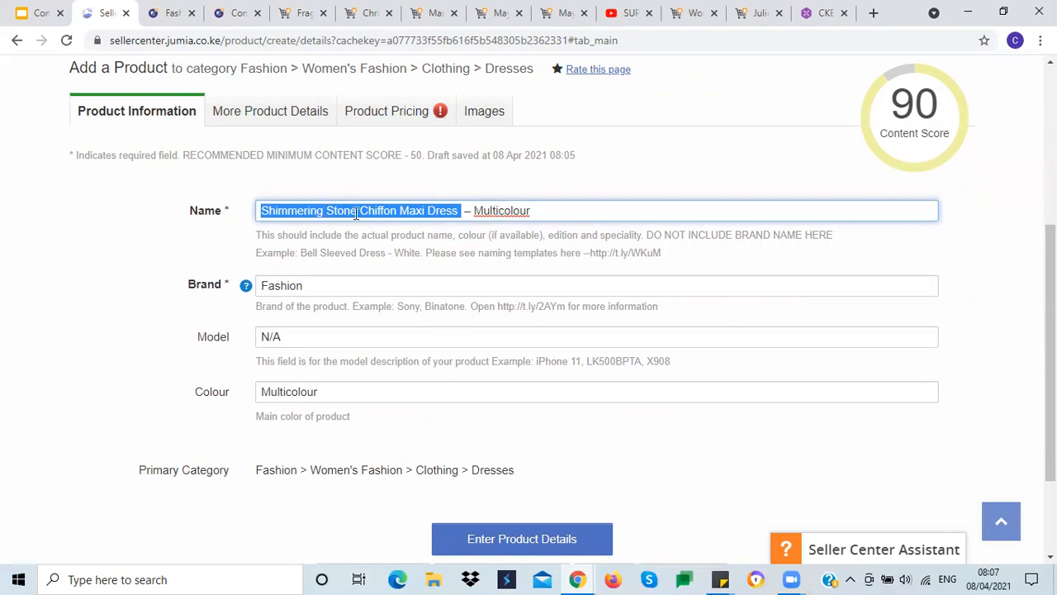
pyautogui.click(495, 210)
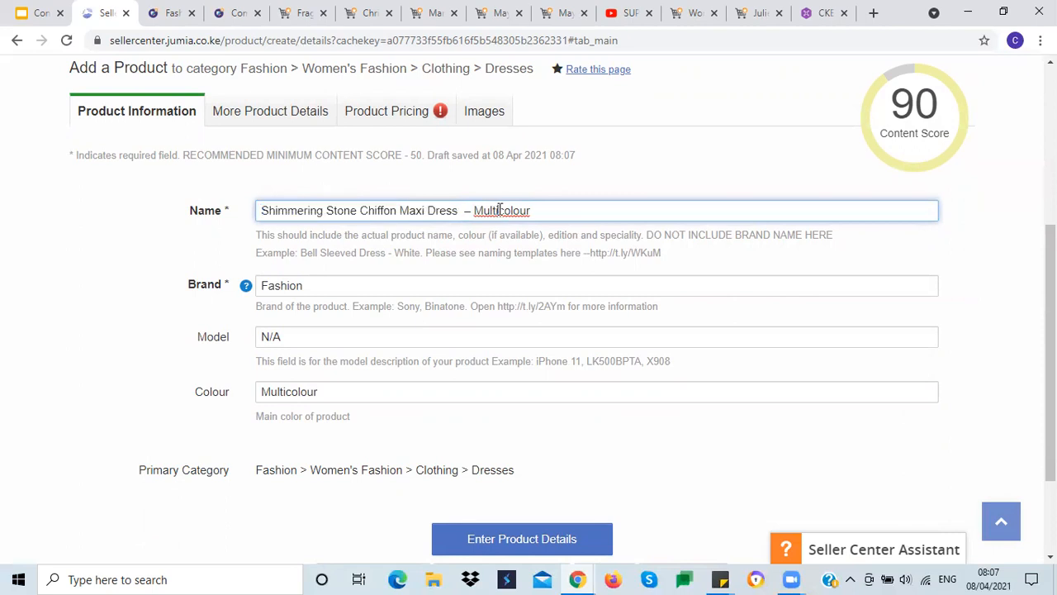
pyautogui.click(398, 115)
pyautogui.scroll(-2, 262, 337)
pyautogui.click(213, 368)
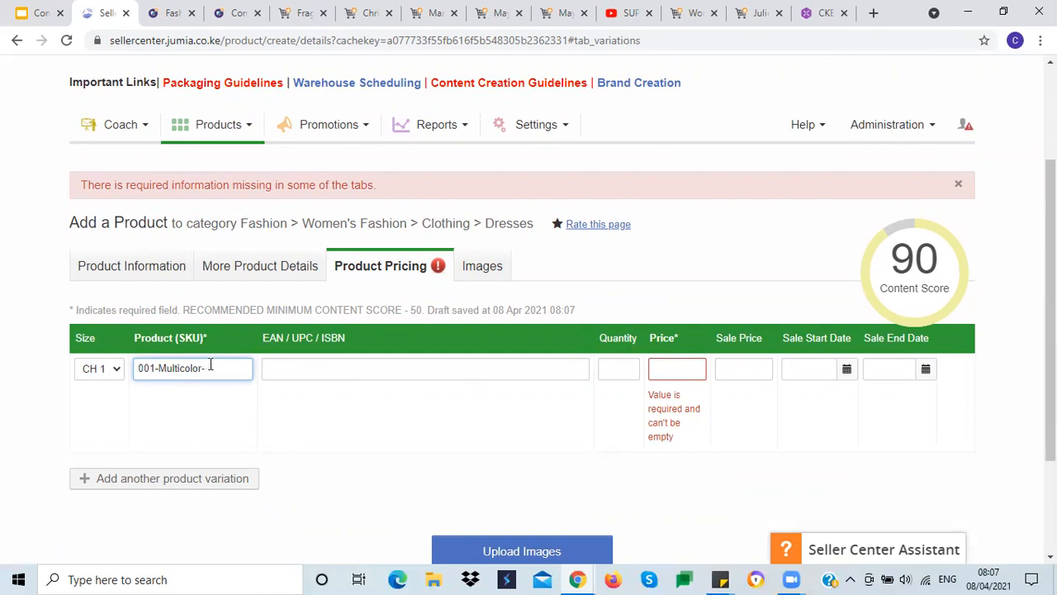
pyautogui.write('12')
pyautogui.click(271, 406)
pyautogui.scroll(-2, 312, 408)
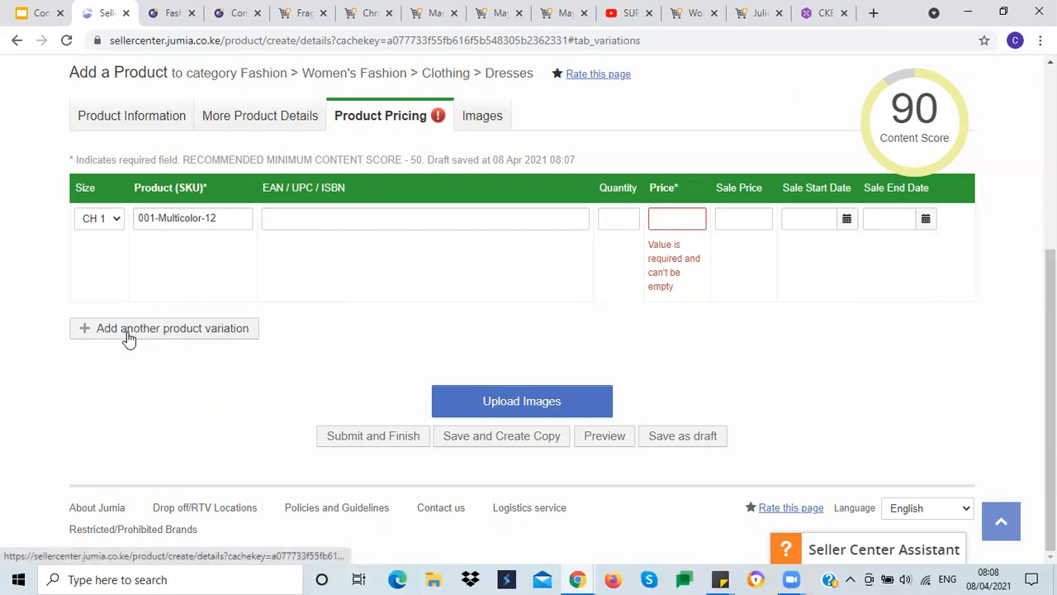
# Step: Add a second product variation and set its Size to CH 14
pyautogui.click(203, 333)
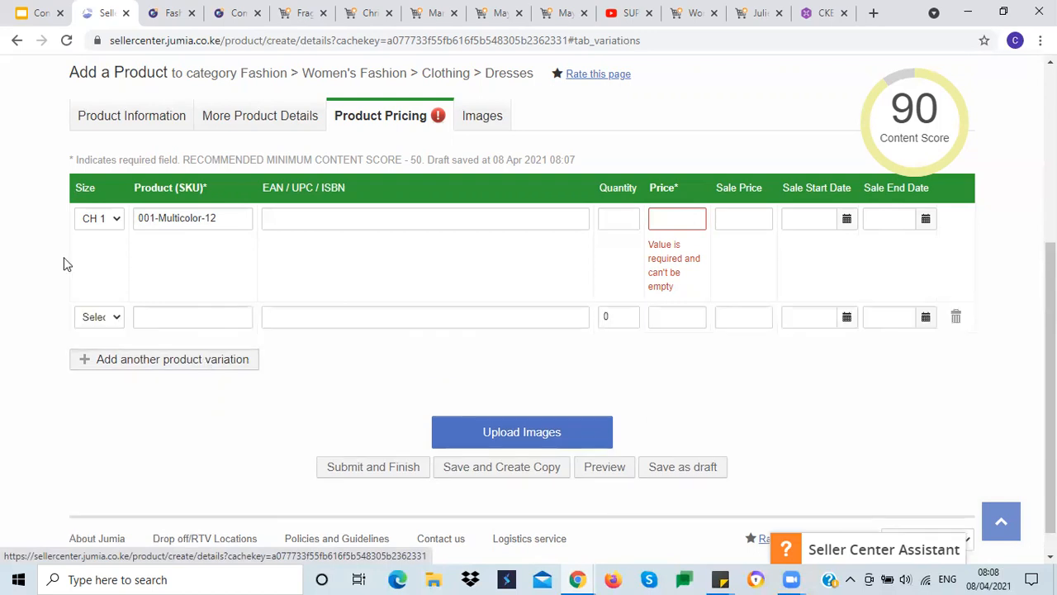
pyautogui.click(116, 320)
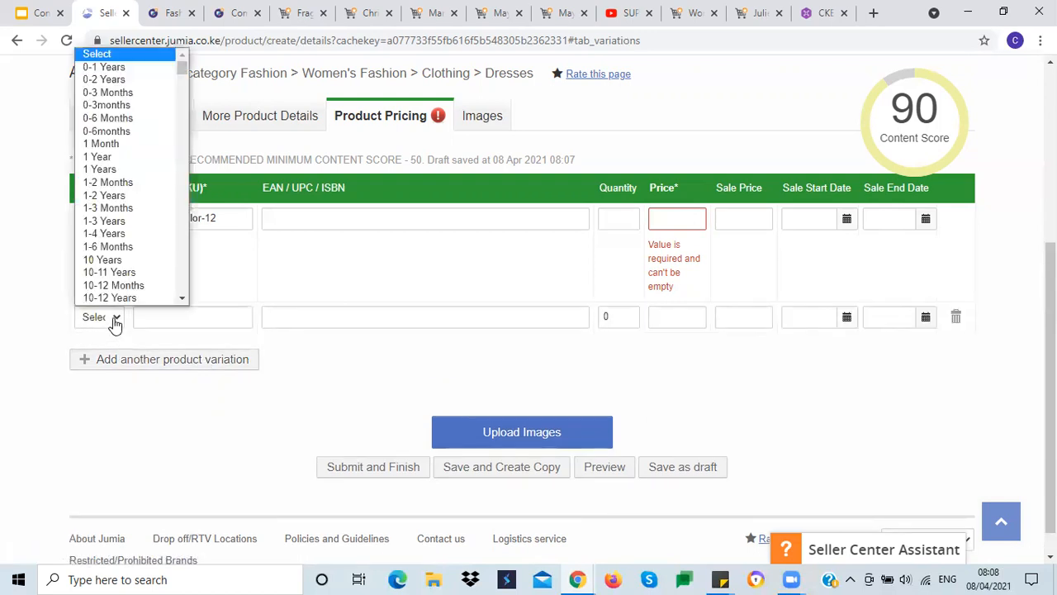
pyautogui.press('c')
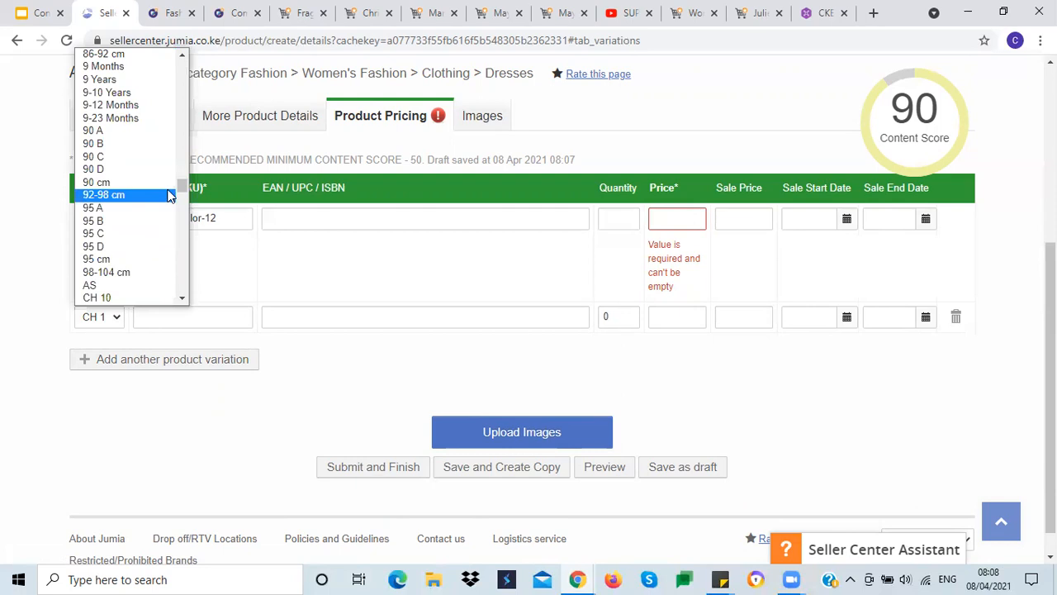
pyautogui.scroll(-5, 185, 189)
pyautogui.scroll(3, 185, 192)
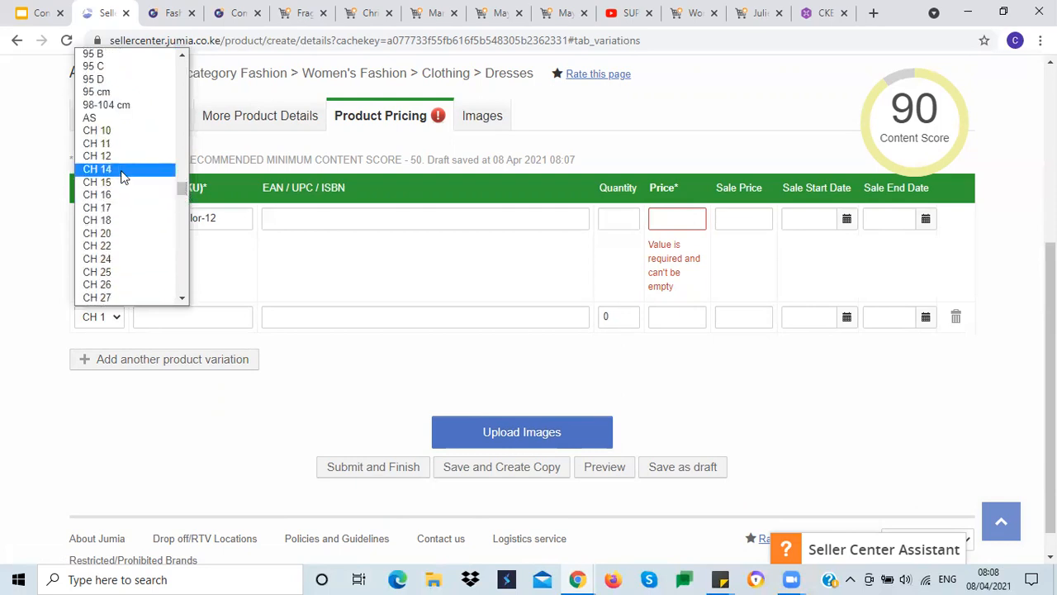
pyautogui.click(120, 171)
pyautogui.click(141, 316)
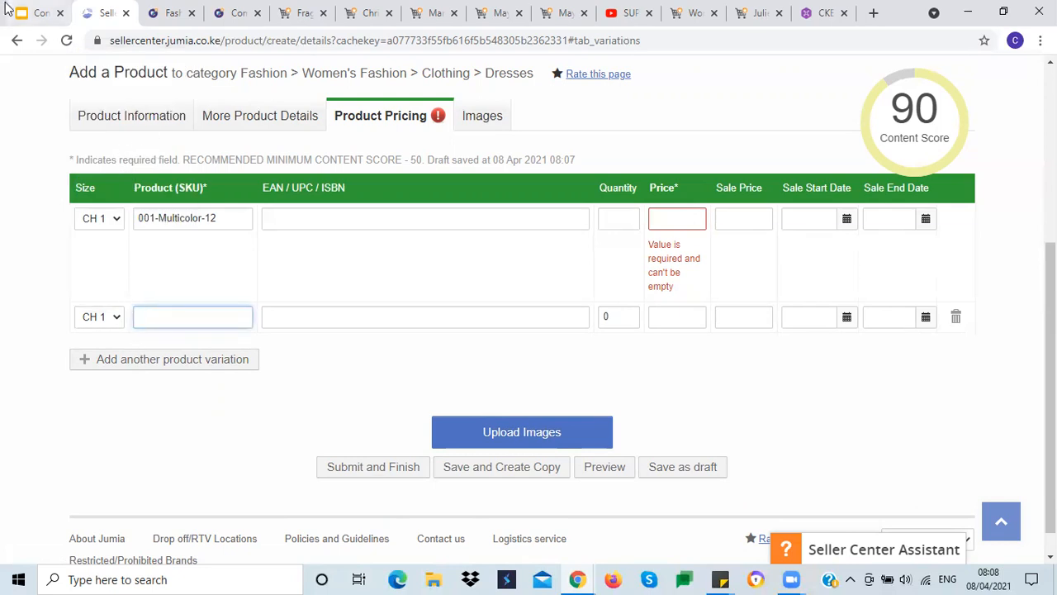
# Step: After checking the training slides, copy SKU 001-Multicolor-12 into the second variation's SKU field
pyautogui.click(37, 13)
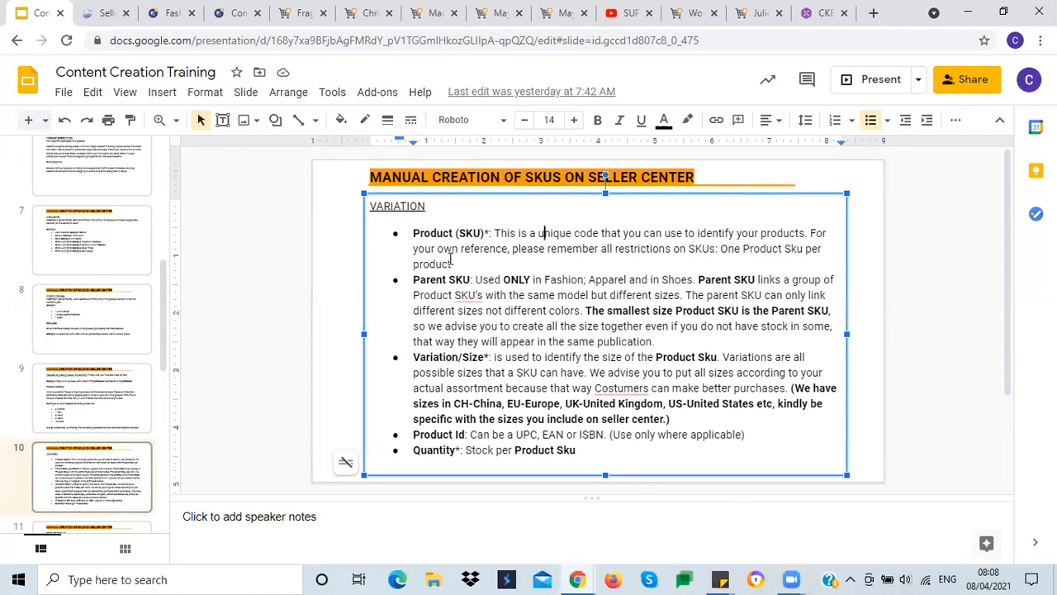
pyautogui.click(113, 13)
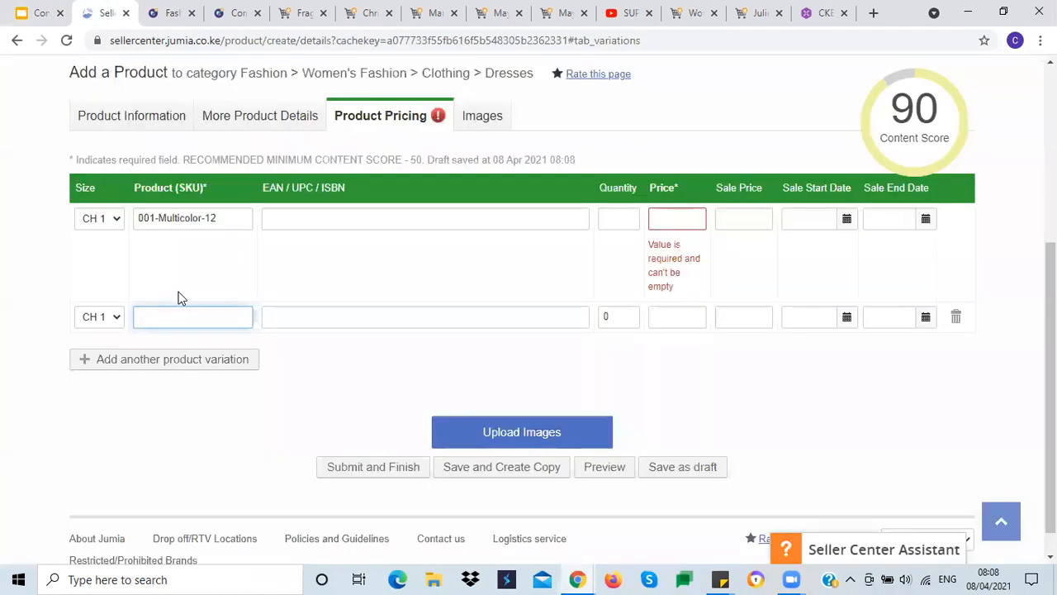
pyautogui.tripleClick(163, 219)
pyautogui.hotkey('ctrl', 'c')
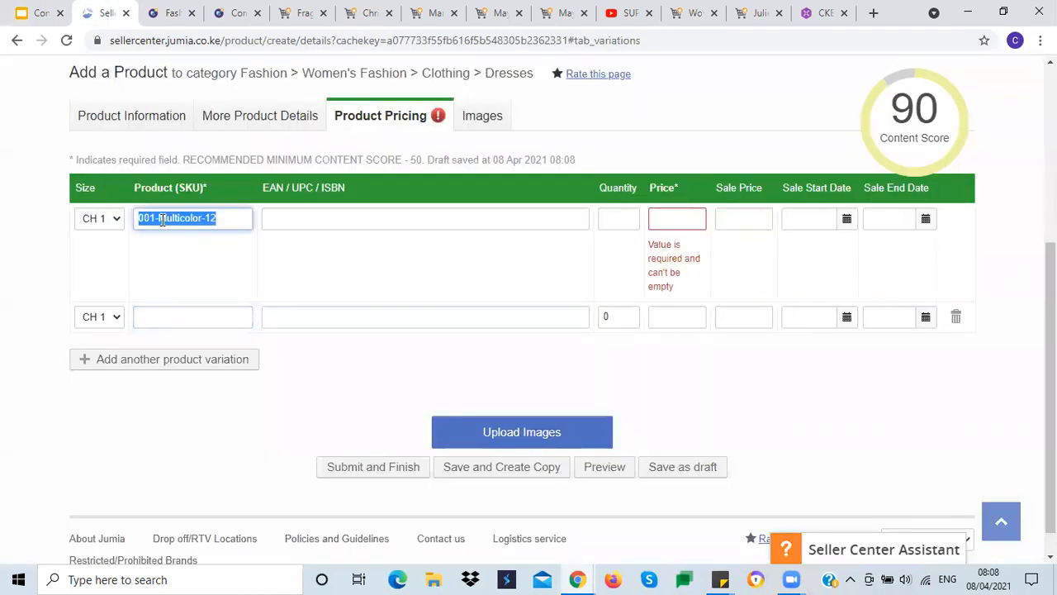
pyautogui.click(158, 316)
pyautogui.hotkey('ctrl', 'v')
pyautogui.click(119, 260)
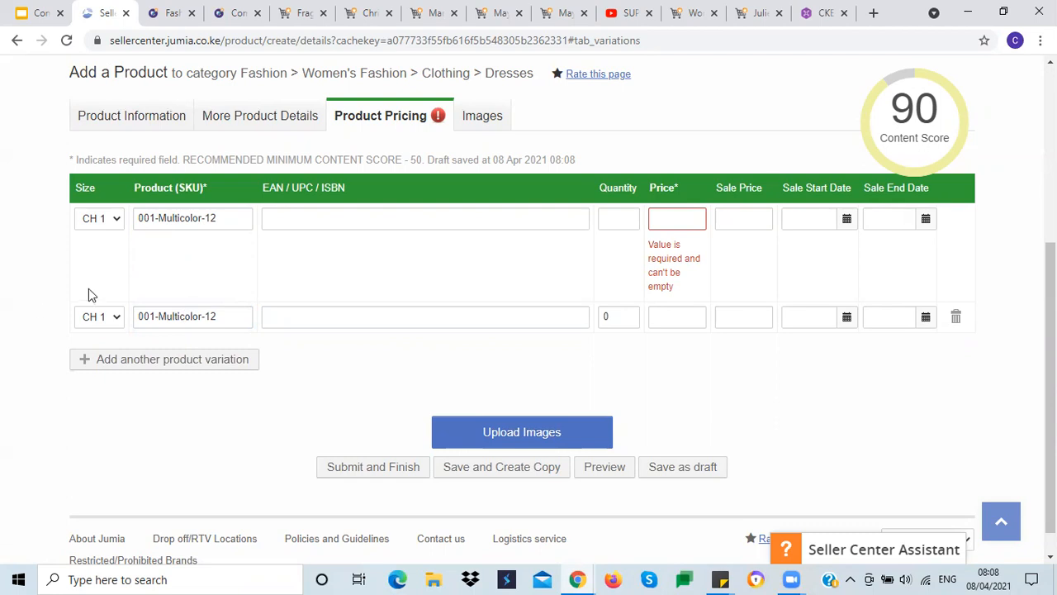
pyautogui.click(180, 317)
# Step: Add a third variation with Size CH 16 and paste 001-Multicolor-12 as its SKU
pyautogui.click(131, 364)
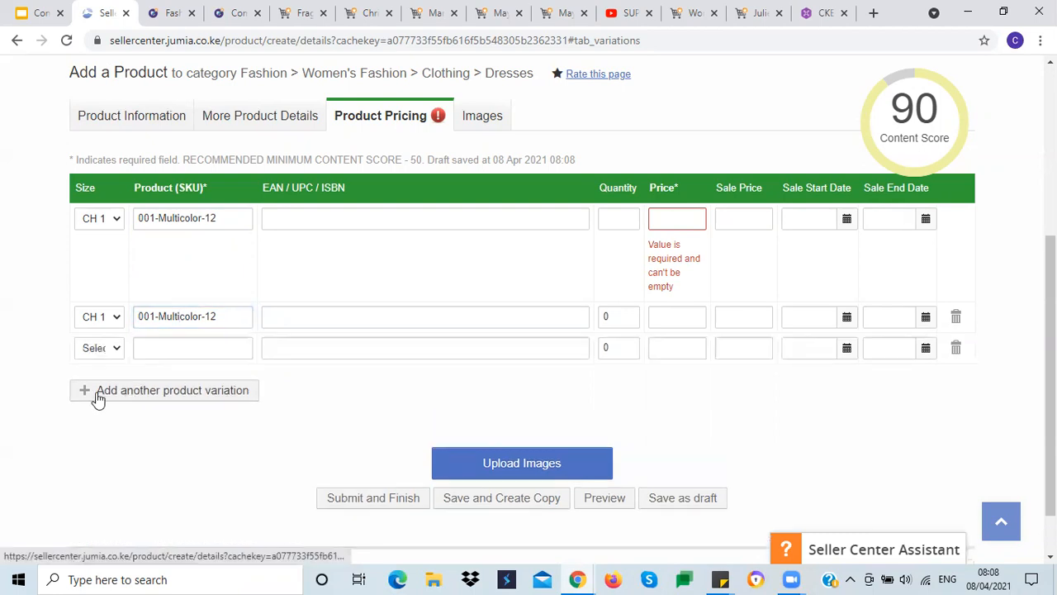
pyautogui.click(114, 358)
pyautogui.press('c')
pyautogui.scroll(-1, 154, 252)
pyautogui.scroll(-3, 184, 225)
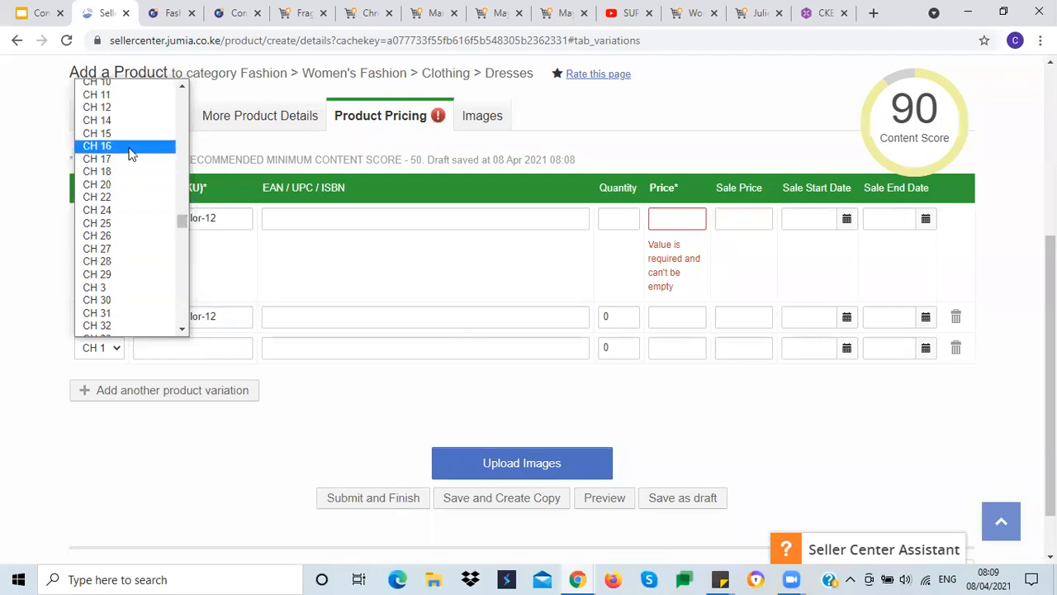
pyautogui.press('Escape')
pyautogui.click(153, 353)
pyautogui.hotkey('ctrl', 'v')
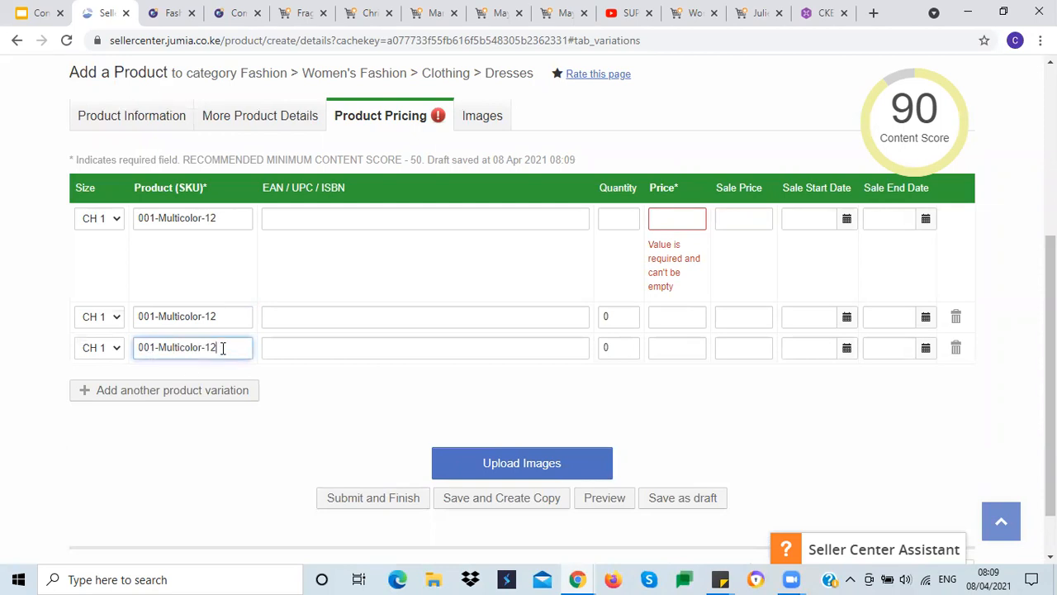
pyautogui.click(221, 448)
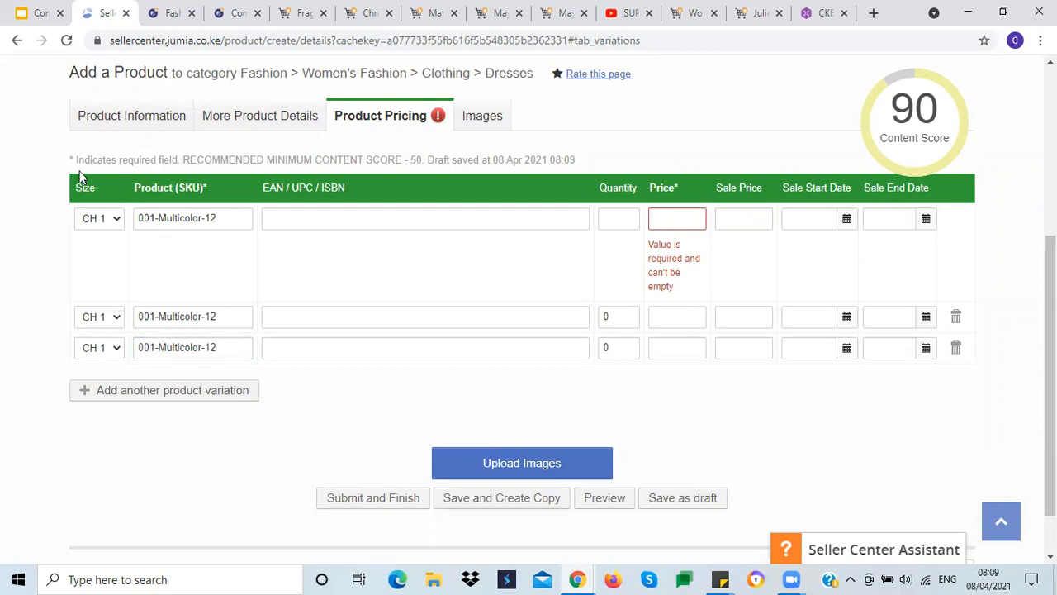
# Step: Review the product information tab and the sizes selected for the second and third variations
pyautogui.click(147, 117)
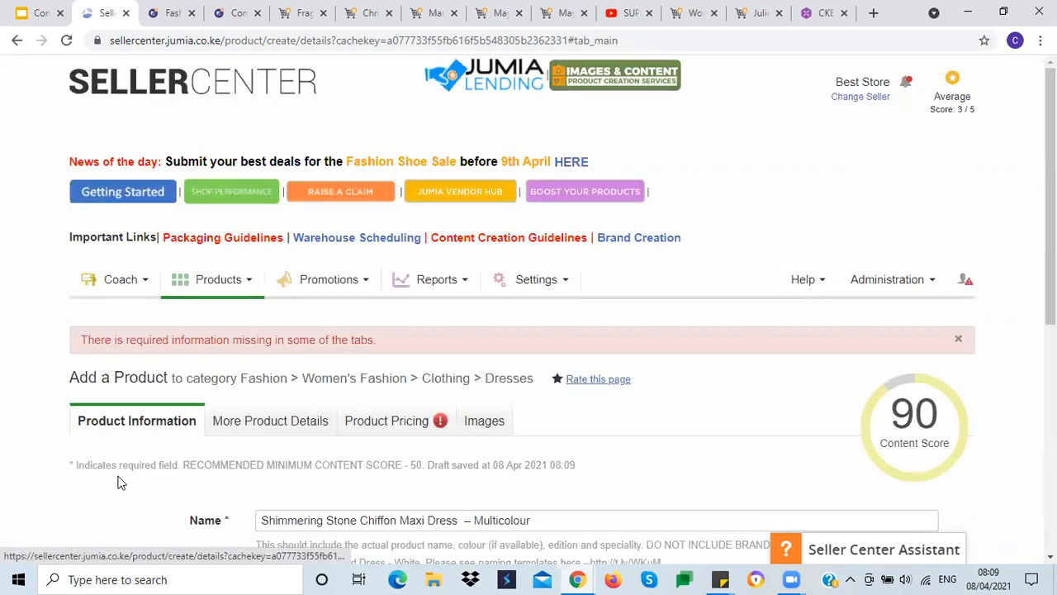
pyautogui.scroll(-2, 118, 475)
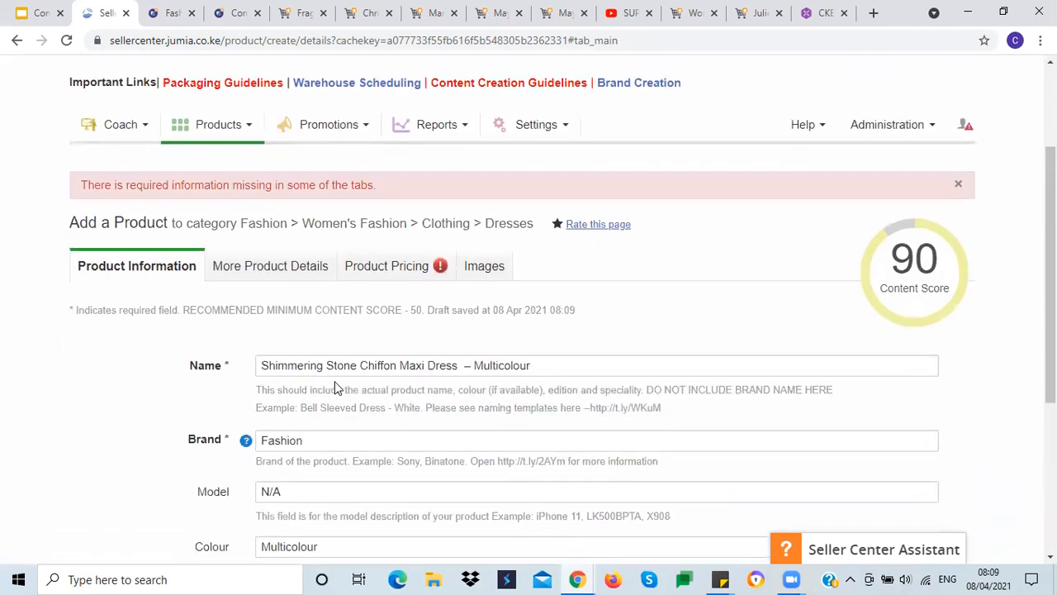
pyautogui.click(374, 266)
pyautogui.scroll(-3, 20, 261)
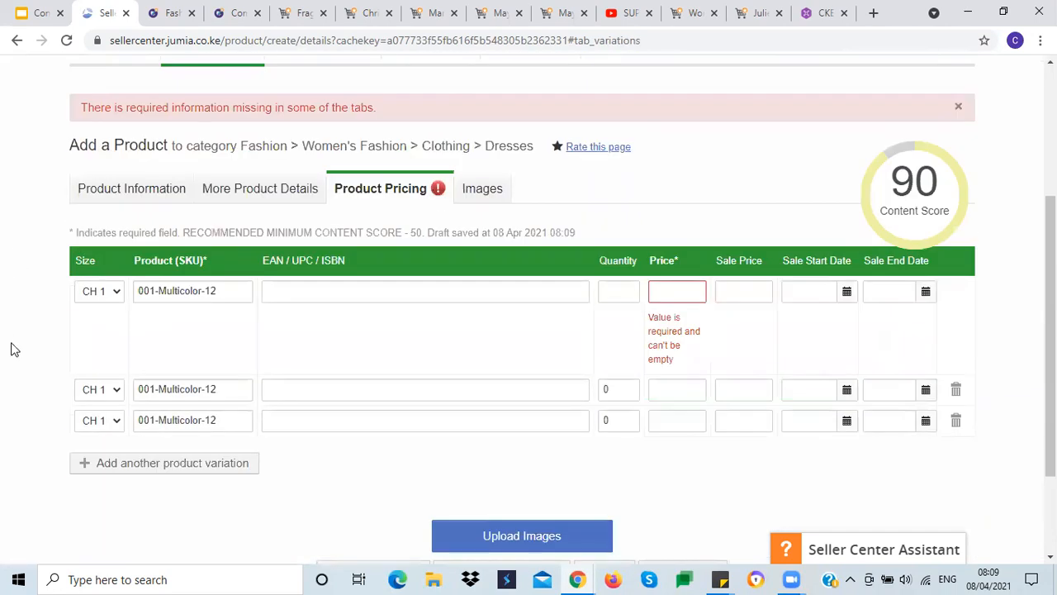
pyautogui.click(118, 396)
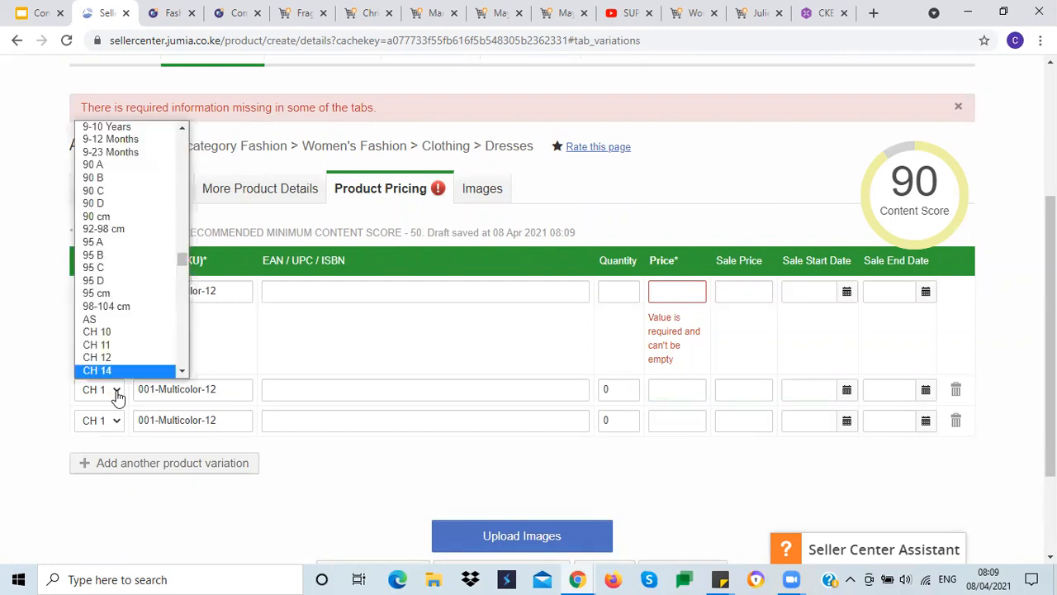
pyautogui.click(113, 425)
pyautogui.click(116, 426)
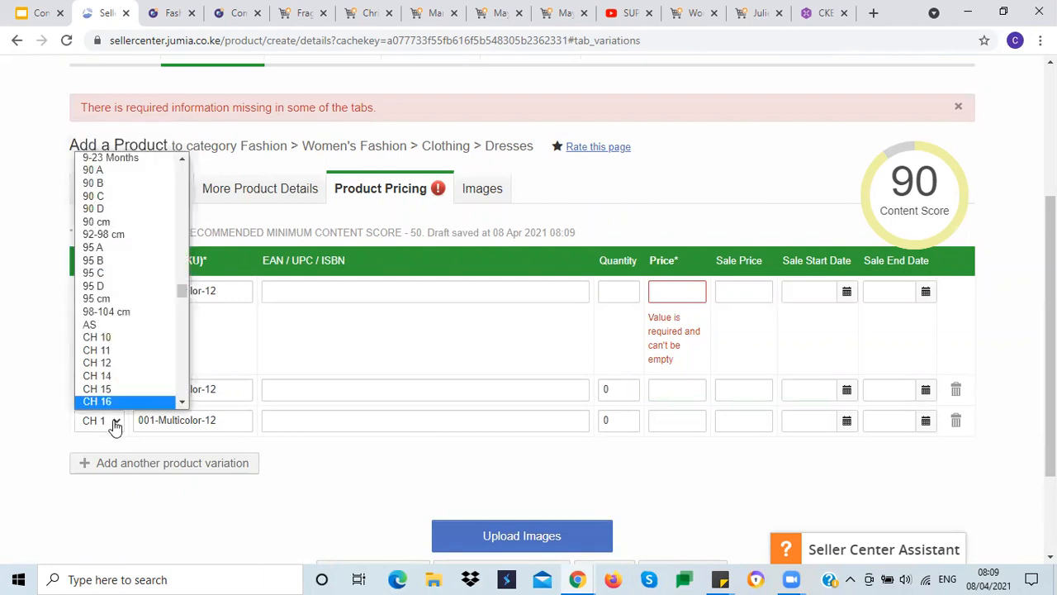
pyautogui.click(299, 477)
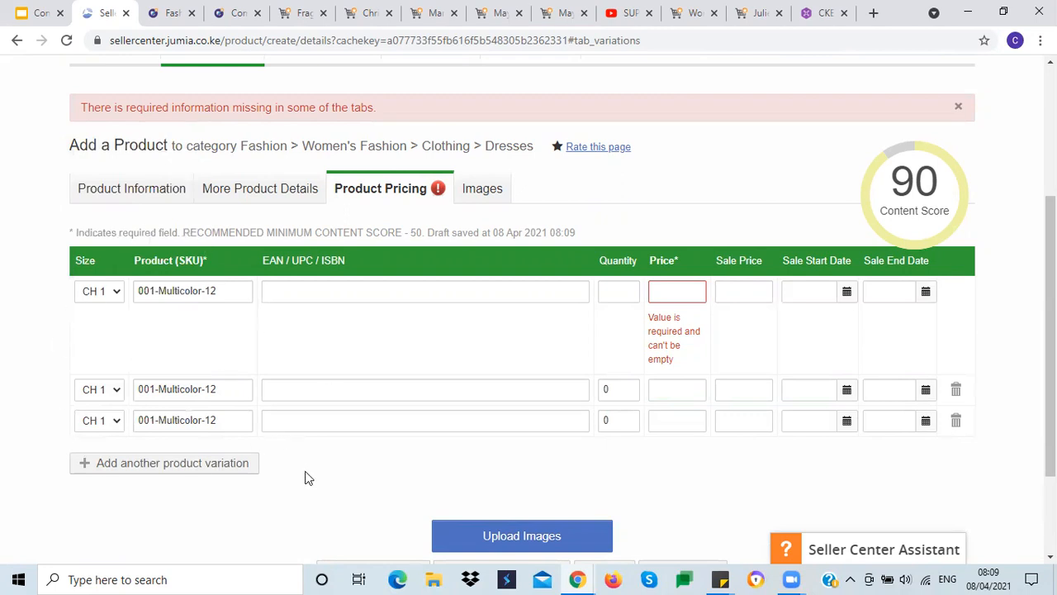
pyautogui.scroll(-2, 314, 470)
pyautogui.scroll(1, 289, 330)
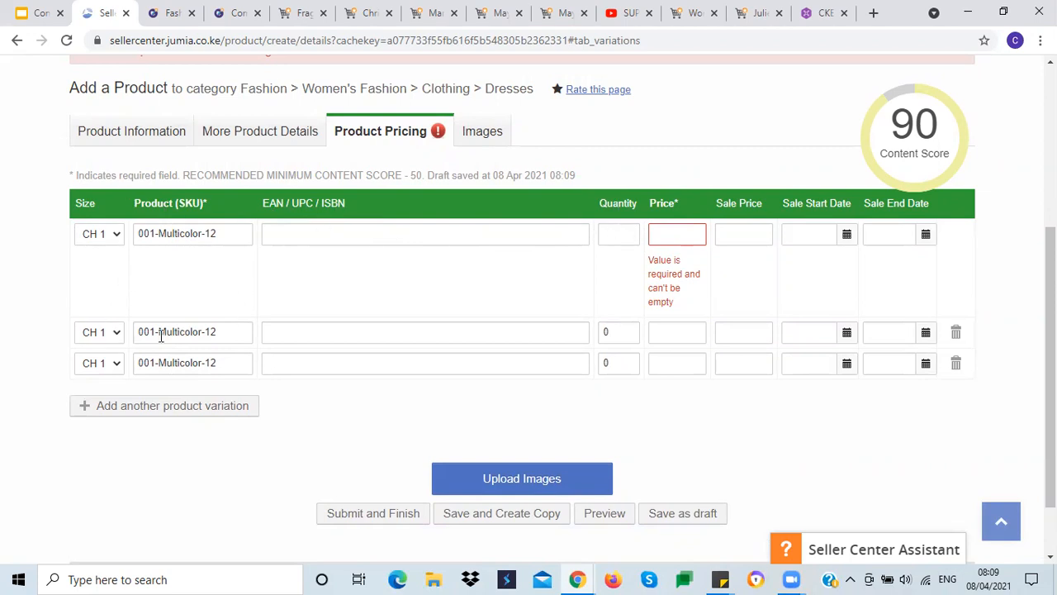
# Step: Set the first variation's quantity to 5
pyautogui.click(610, 233)
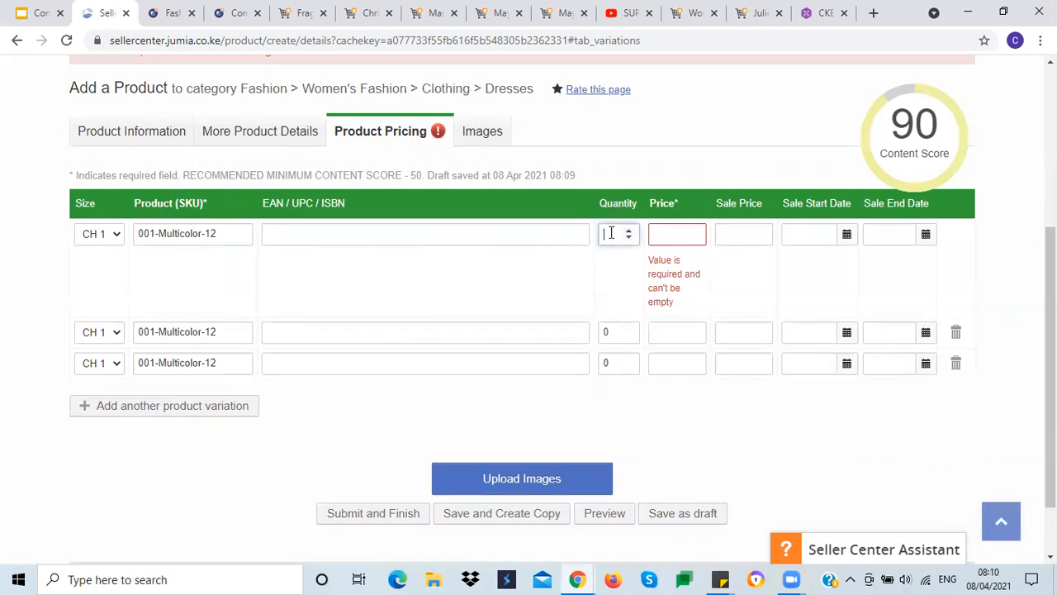
pyautogui.click(119, 237)
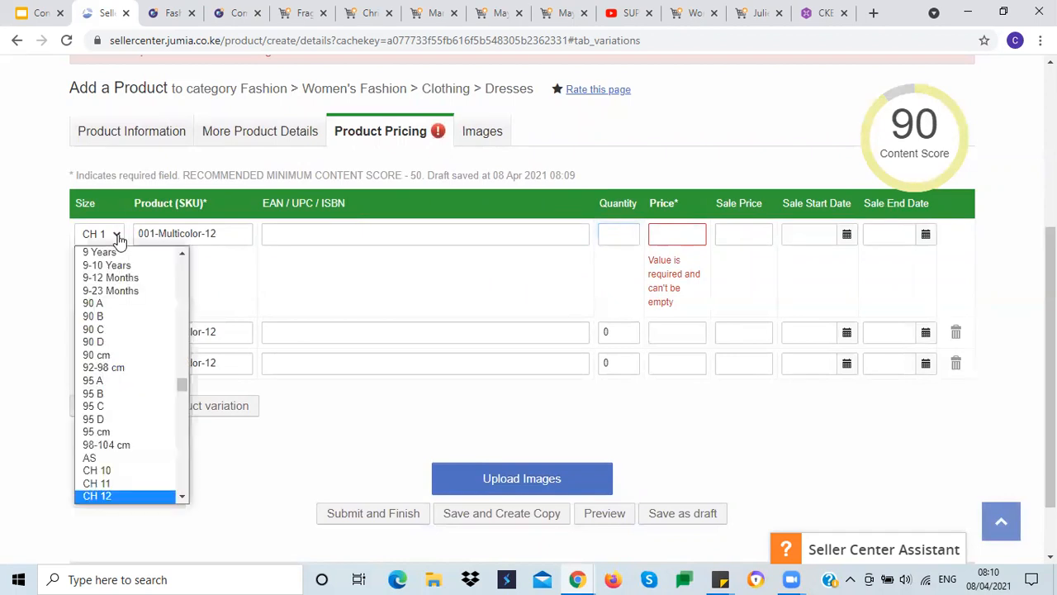
pyautogui.click(119, 240)
pyautogui.click(622, 232)
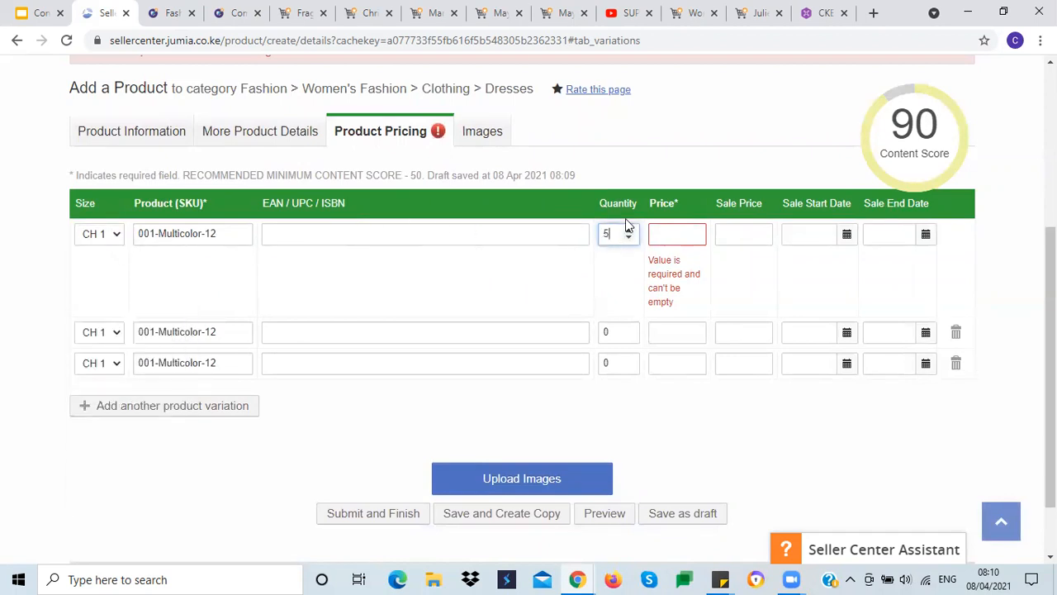
# Step: Set the second variation's quantity to 9 and the third variation's quantity to 2
pyautogui.click(608, 331)
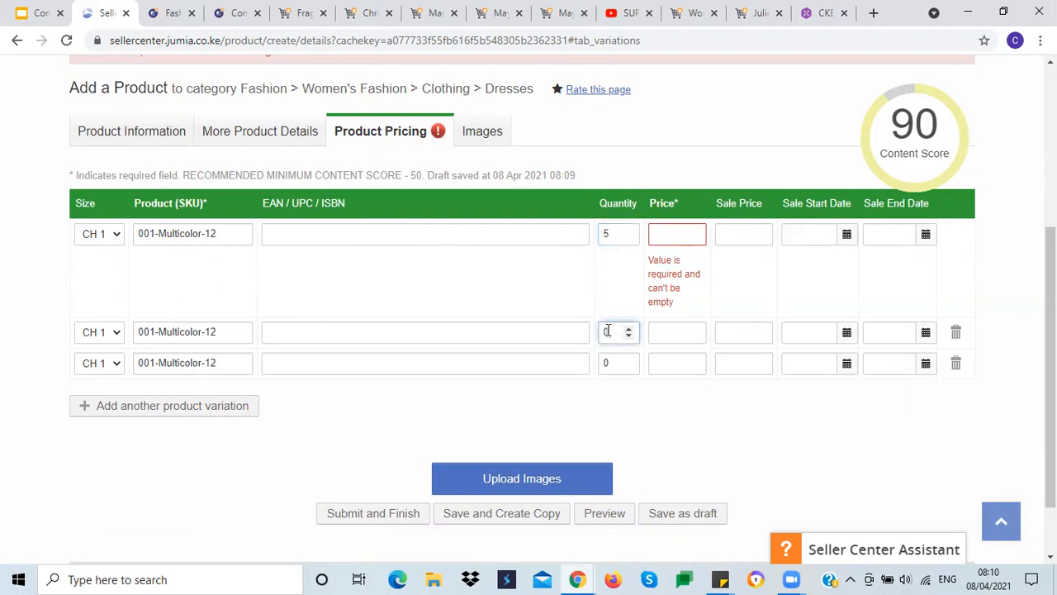
pyautogui.click(117, 339)
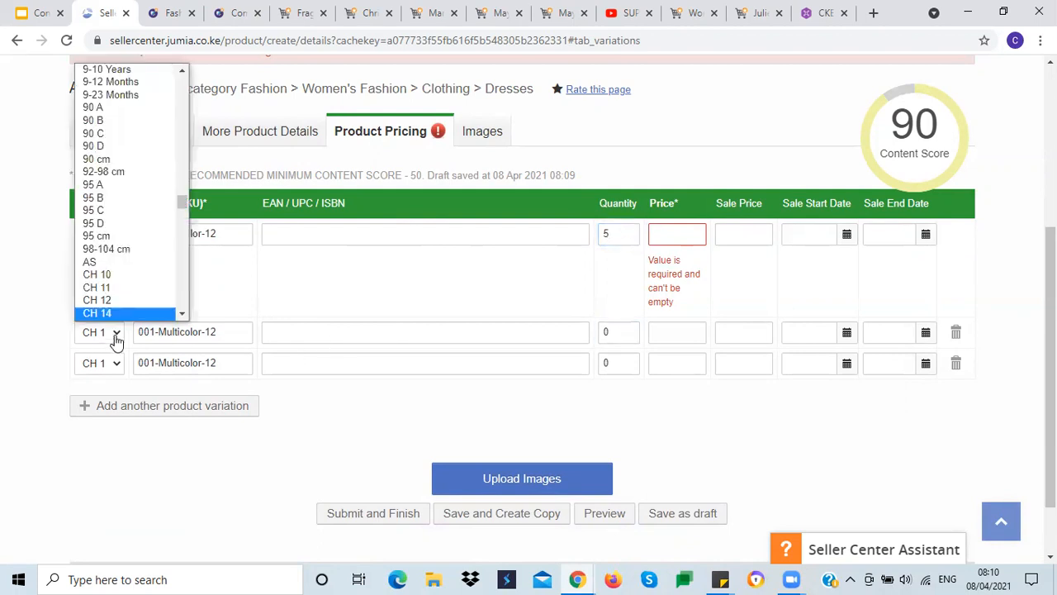
pyautogui.click(628, 333)
pyautogui.click(626, 336)
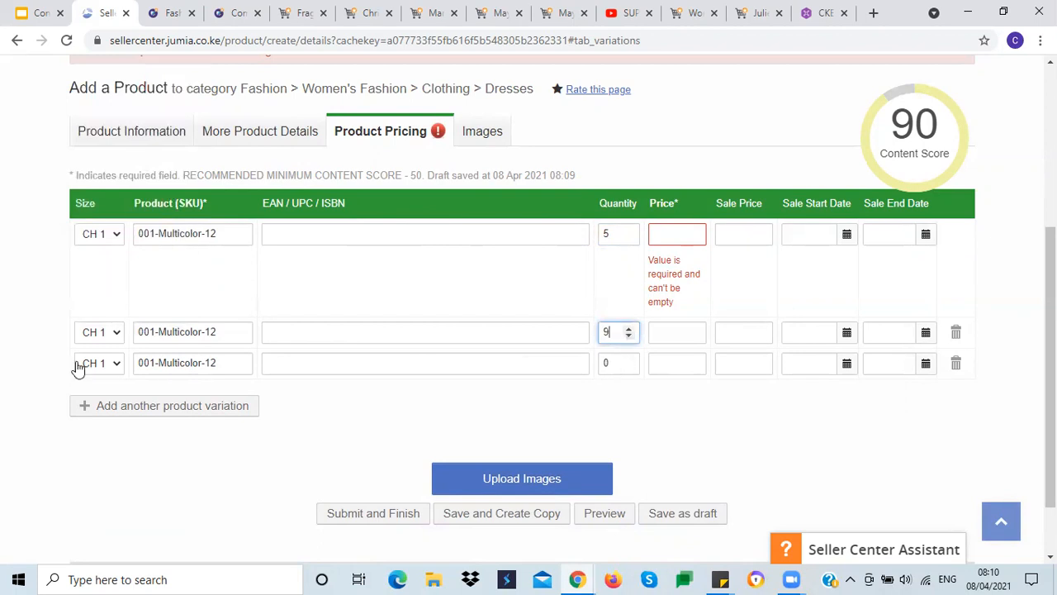
pyautogui.click(116, 368)
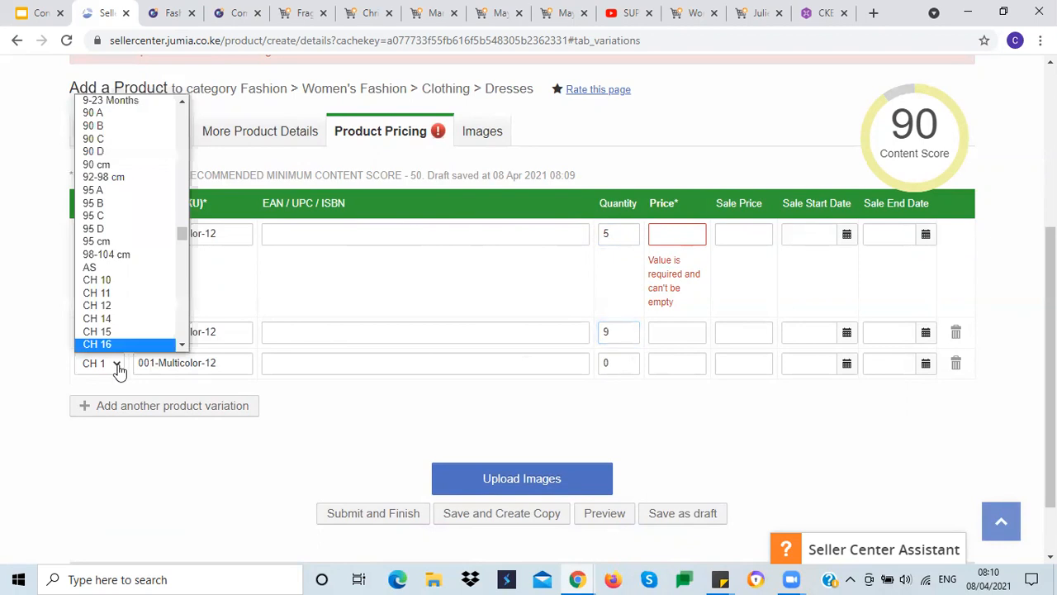
pyautogui.click(608, 359)
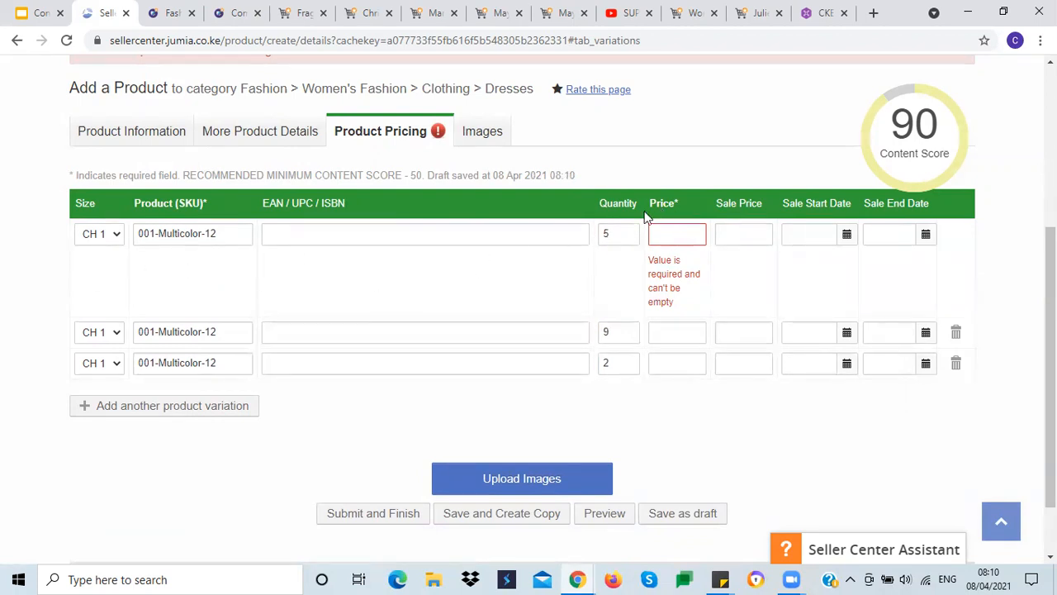
# Step: Select the first variation's price field and consult the Content Creation Training slides
pyautogui.click(666, 235)
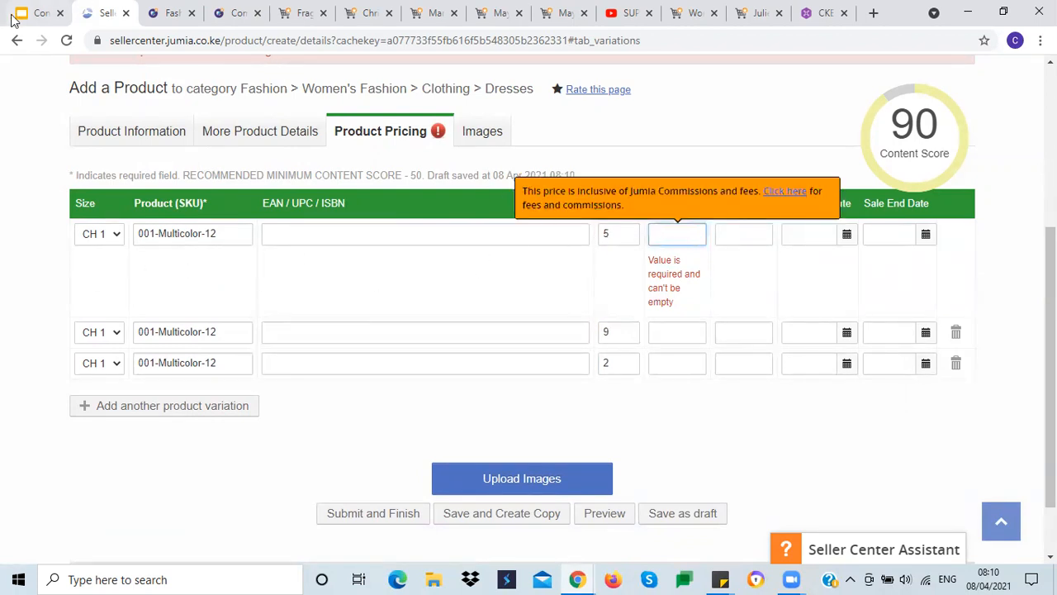
pyautogui.click(34, 18)
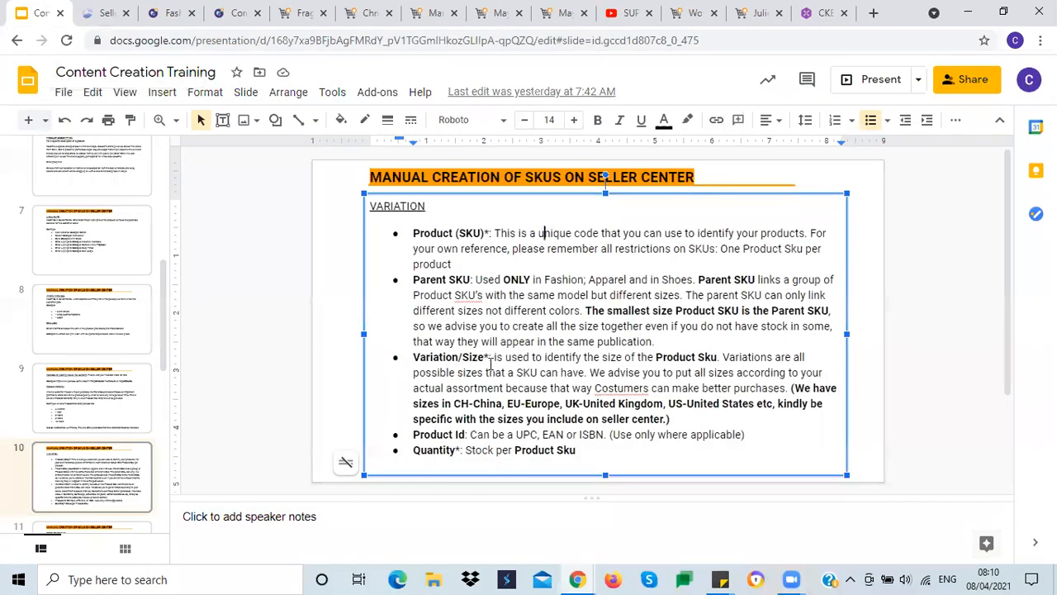
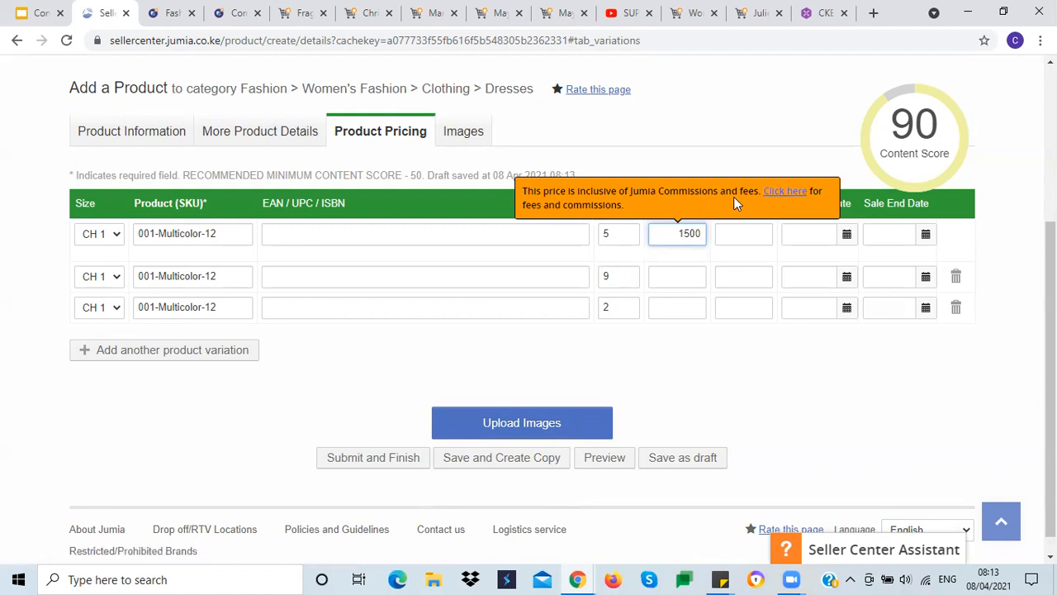
# Step: Open the commissions and fees link from the price tooltip, then close the access-restricted sheet tab
pyautogui.click(774, 195)
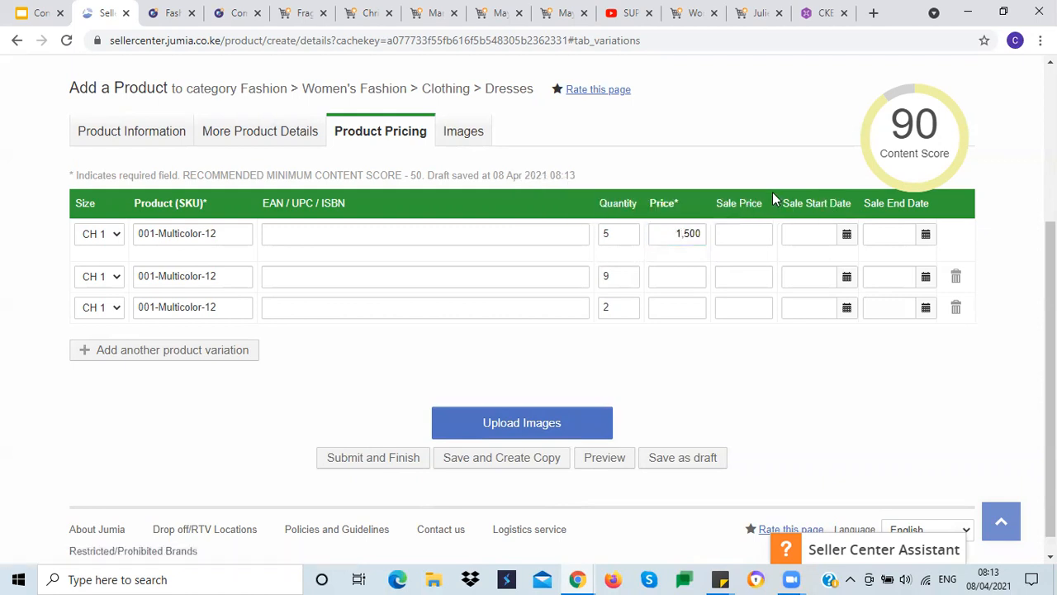
pyautogui.click(676, 233)
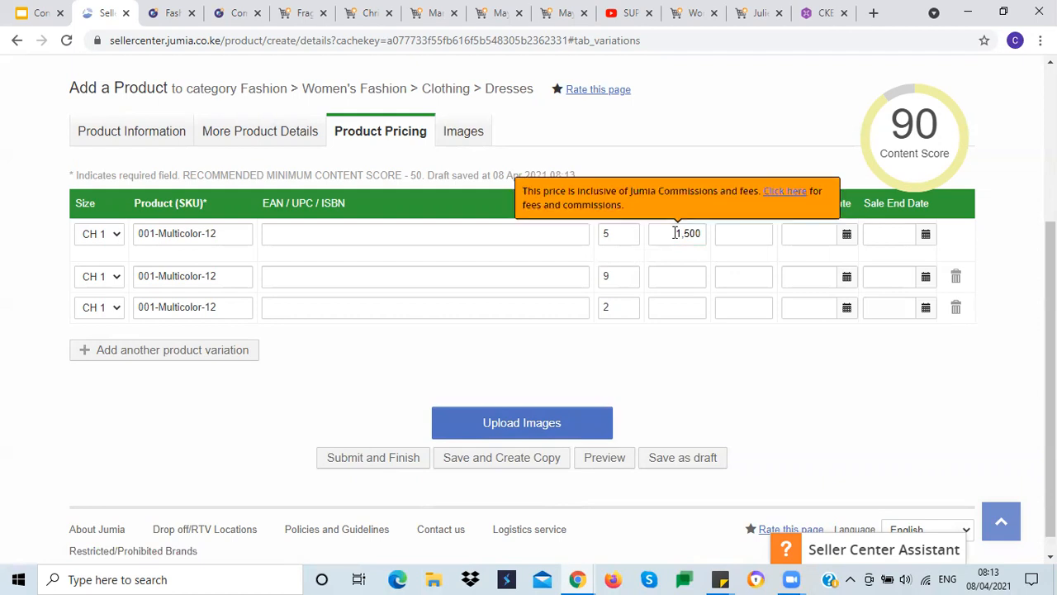
pyautogui.click(770, 196)
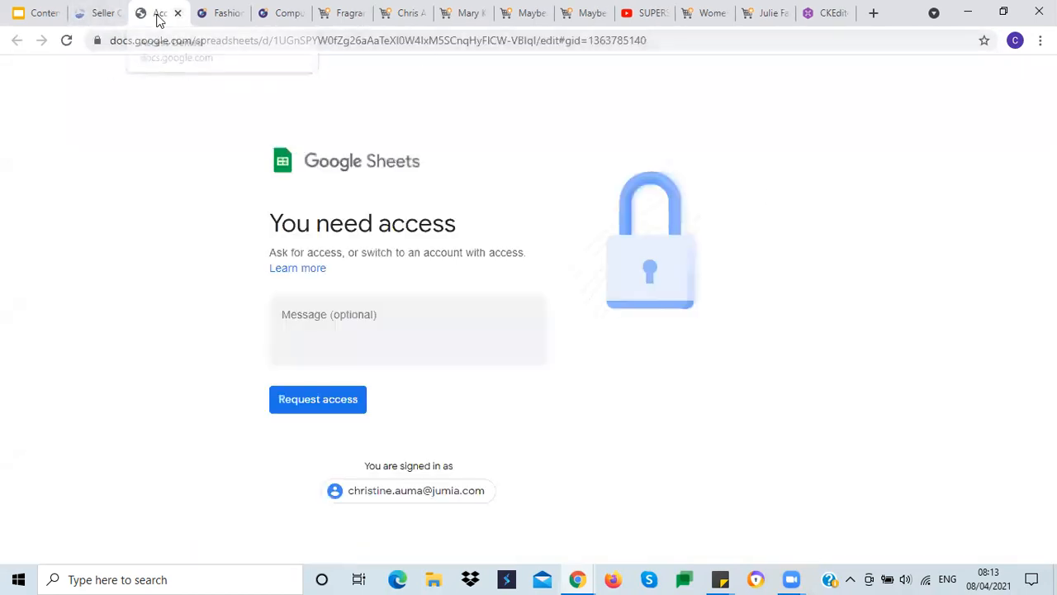
pyautogui.click(99, 13)
pyautogui.click(159, 15)
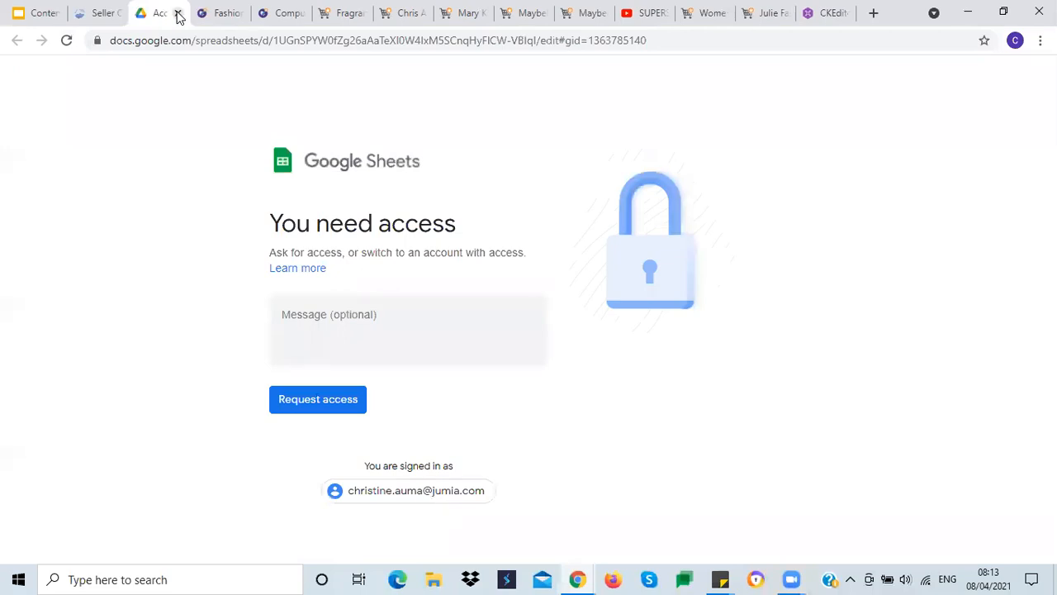
pyautogui.click(177, 14)
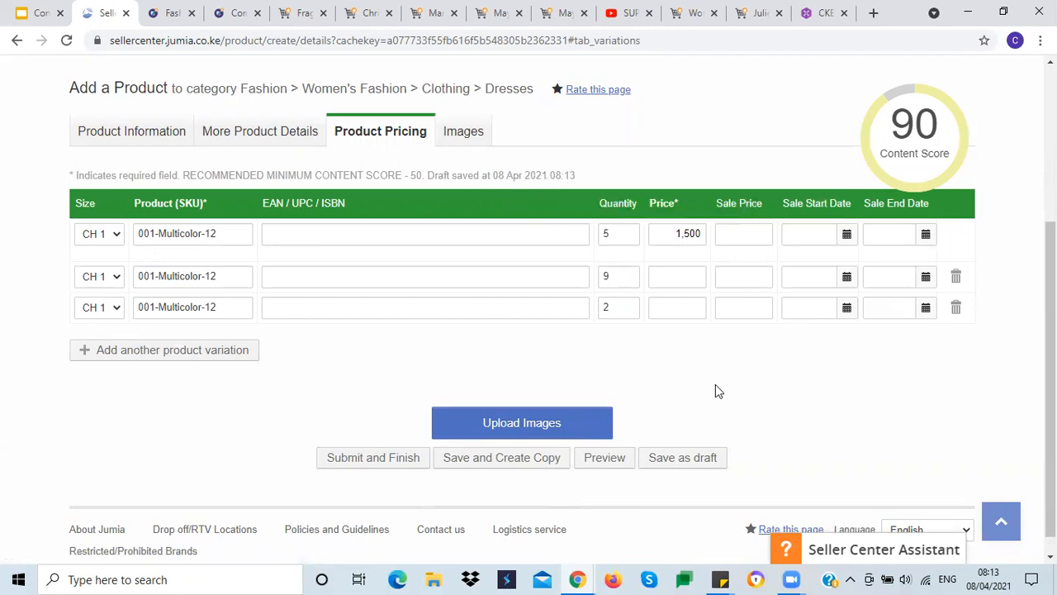
# Step: Set the price of the second and third variations to 1,500
pyautogui.click(663, 277)
pyautogui.write('1,500')
pyautogui.click(676, 300)
pyautogui.write('1500')
pyautogui.click(675, 369)
# Step: Check the pricing guidance in the training slides and set the sale price of all three variations to 1,300
pyautogui.click(37, 14)
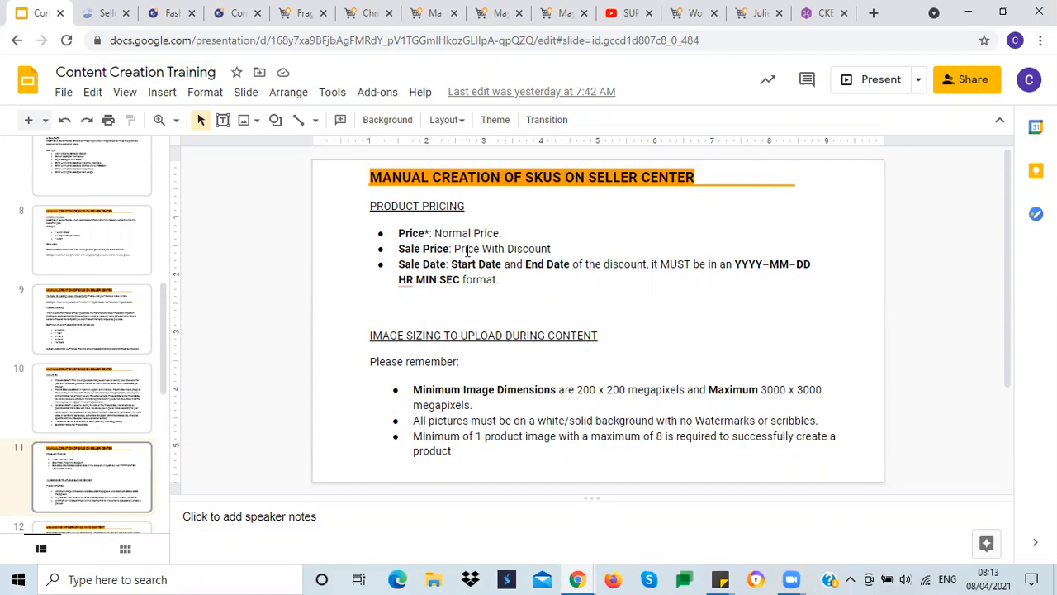
pyautogui.click(91, 13)
pyautogui.click(732, 233)
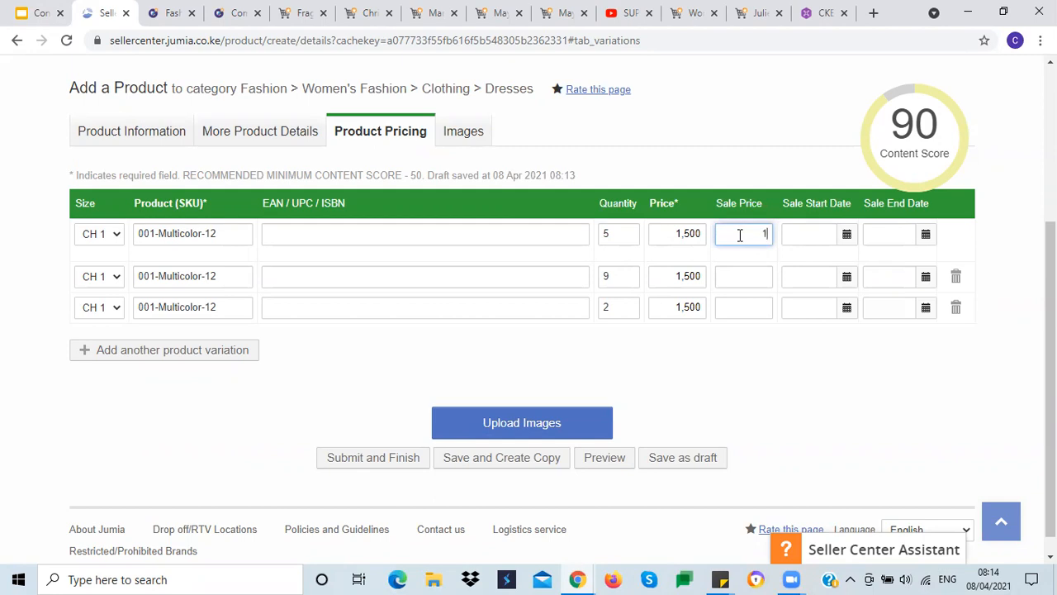
pyautogui.write('00')
pyautogui.click(742, 275)
pyautogui.write('1300')
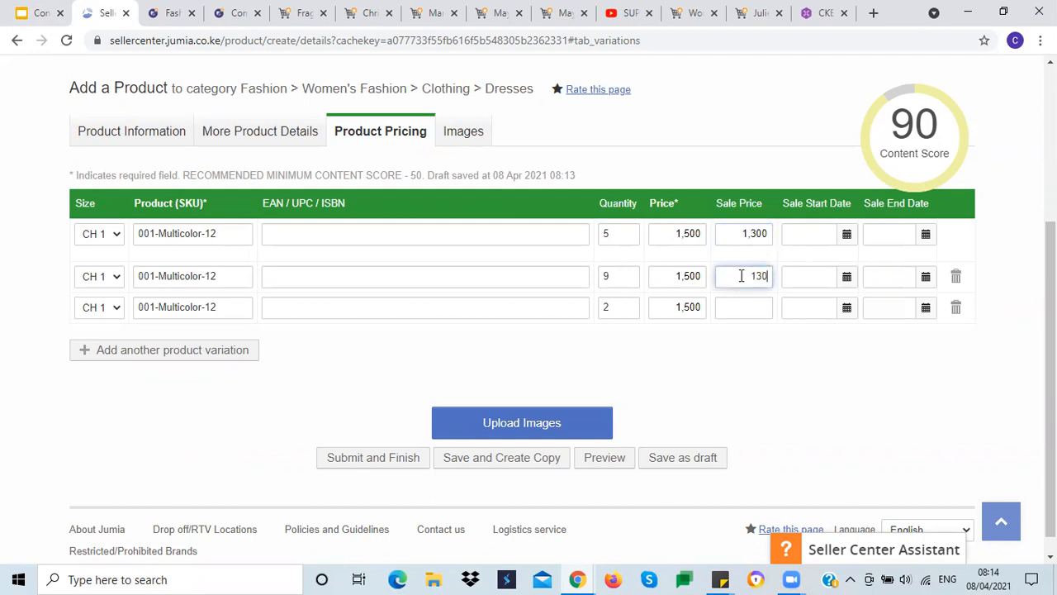
pyautogui.click(728, 308)
pyautogui.write('1300')
pyautogui.click(732, 347)
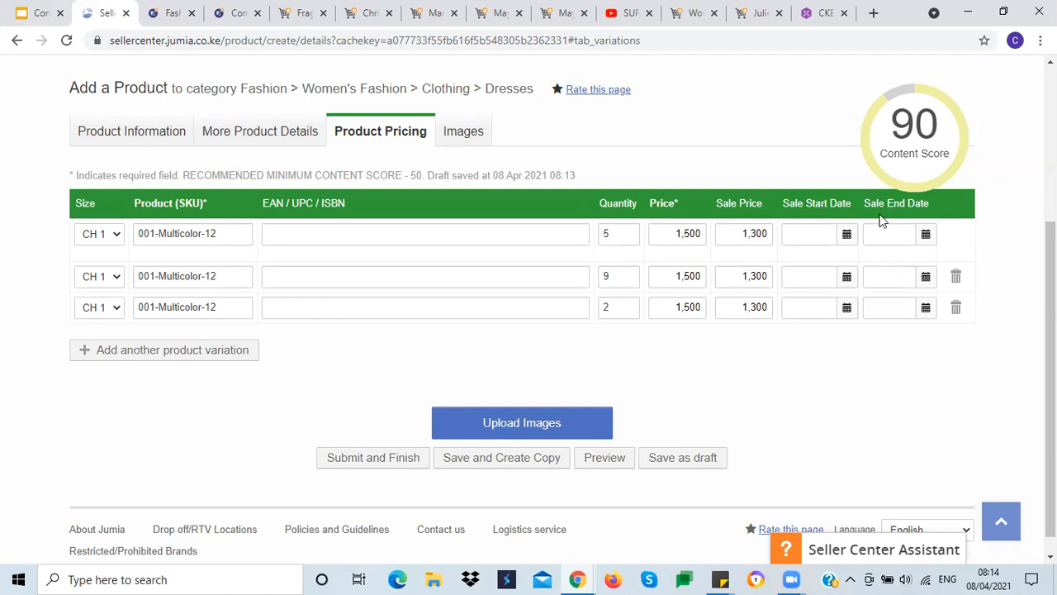
# Step: Set the first variation's sale start date to 8 April 2021 and sale end date to 16 April 2021
pyautogui.click(813, 233)
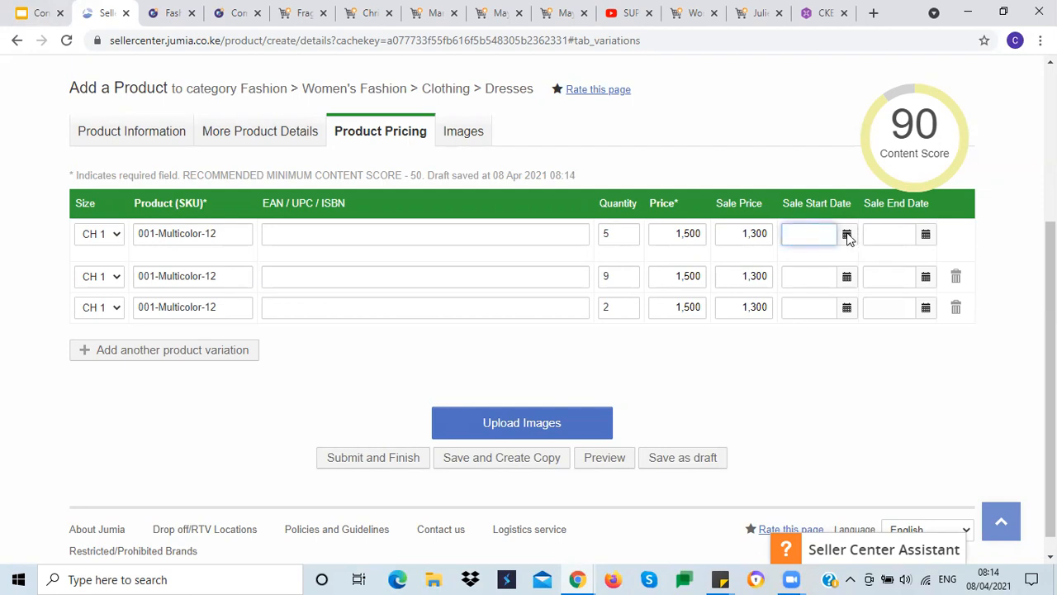
pyautogui.click(848, 235)
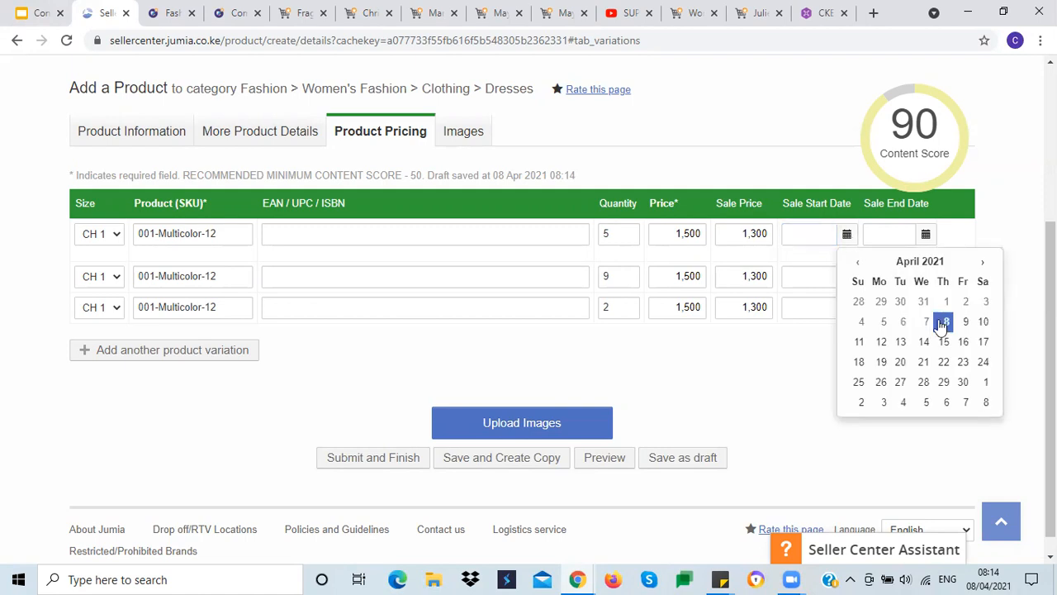
pyautogui.click(943, 322)
pyautogui.click(926, 236)
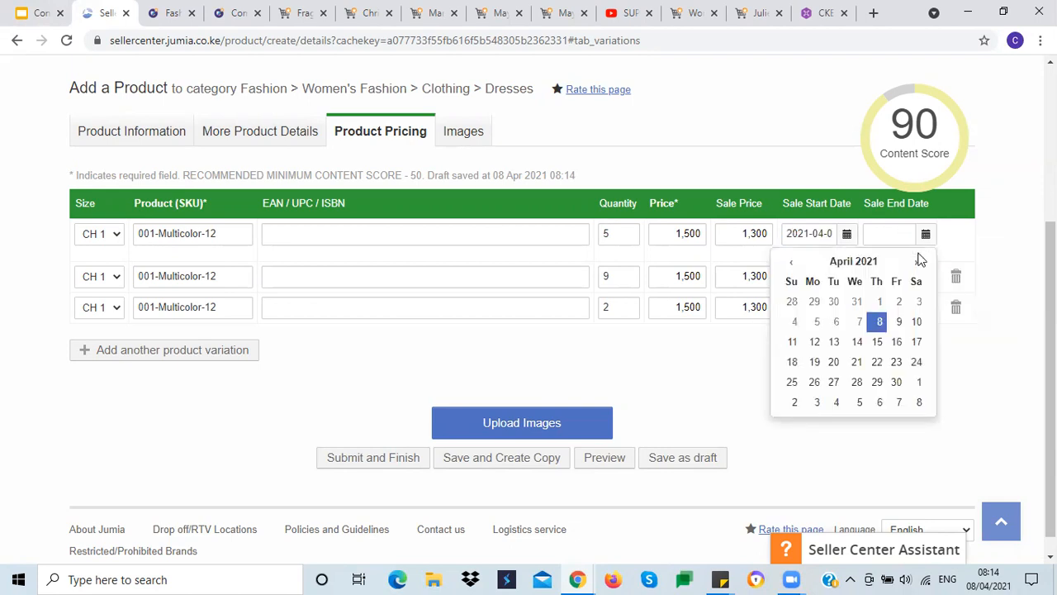
pyautogui.click(896, 342)
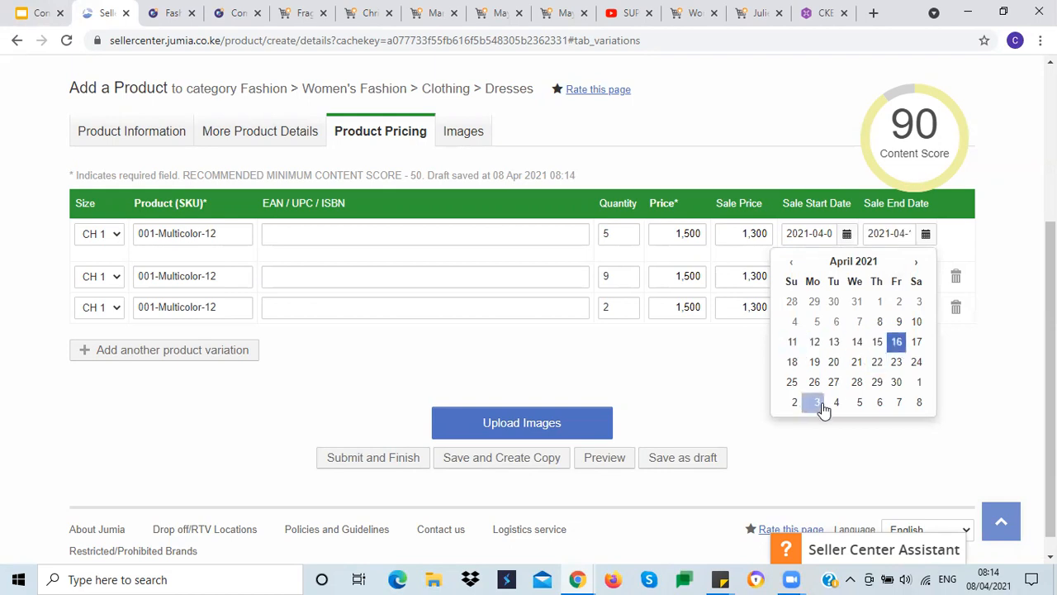
pyautogui.click(725, 392)
# Step: Copy the first variation's sale start date into the sale start and end date fields of the second and third variations
pyautogui.tripleClick(811, 236)
pyautogui.hotkey('ctrl', 'c')
pyautogui.click(798, 278)
pyautogui.hotkey('ctrl', 'v')
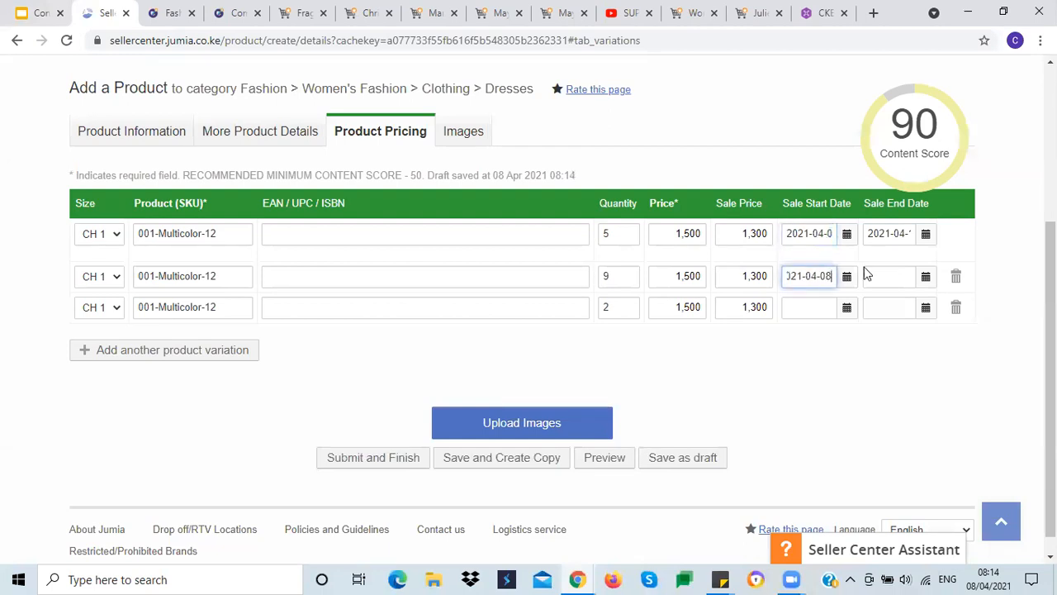
pyautogui.click(872, 275)
pyautogui.hotkey('ctrl', 'v')
pyautogui.click(793, 309)
pyautogui.hotkey('ctrl', 'v')
pyautogui.click(874, 306)
pyautogui.hotkey('ctrl', 'v')
pyautogui.click(799, 376)
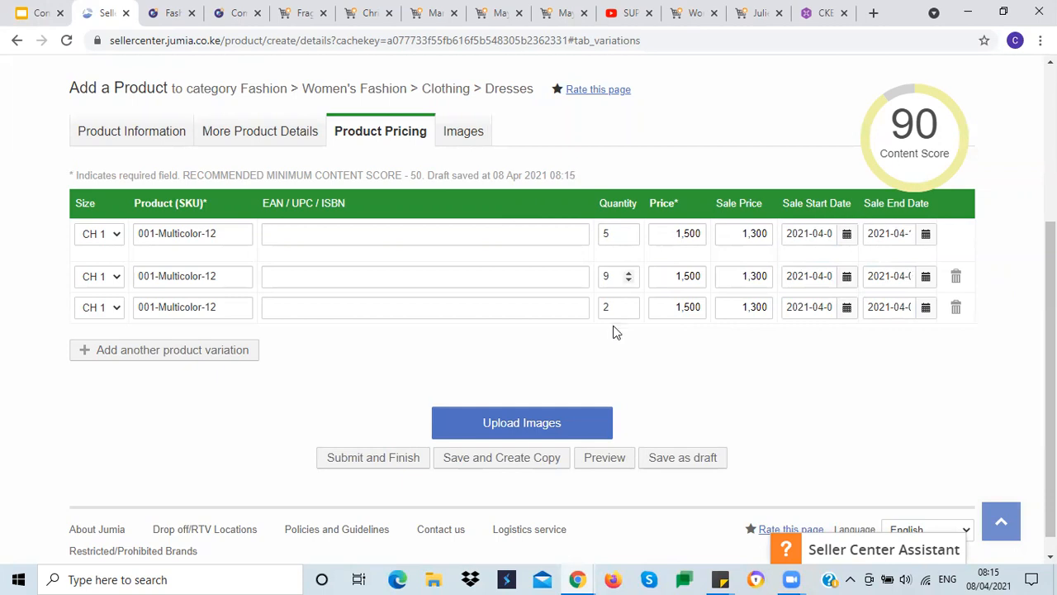
# Step: Review the pricing and image guidelines in the training slides, then proceed to the image upload section
pyautogui.scroll(-1, 649, 366)
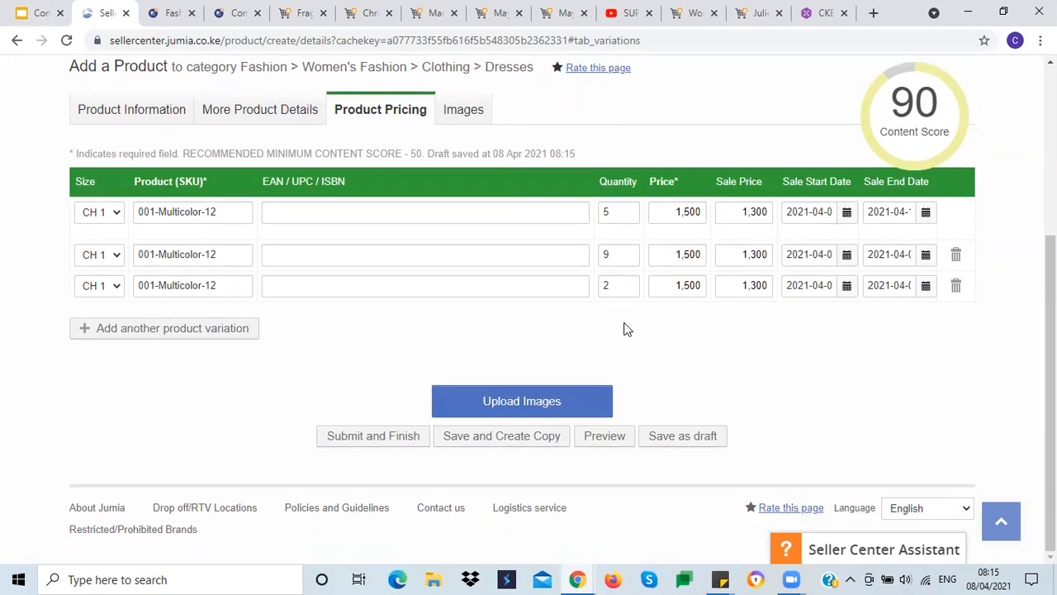
pyautogui.click(27, 18)
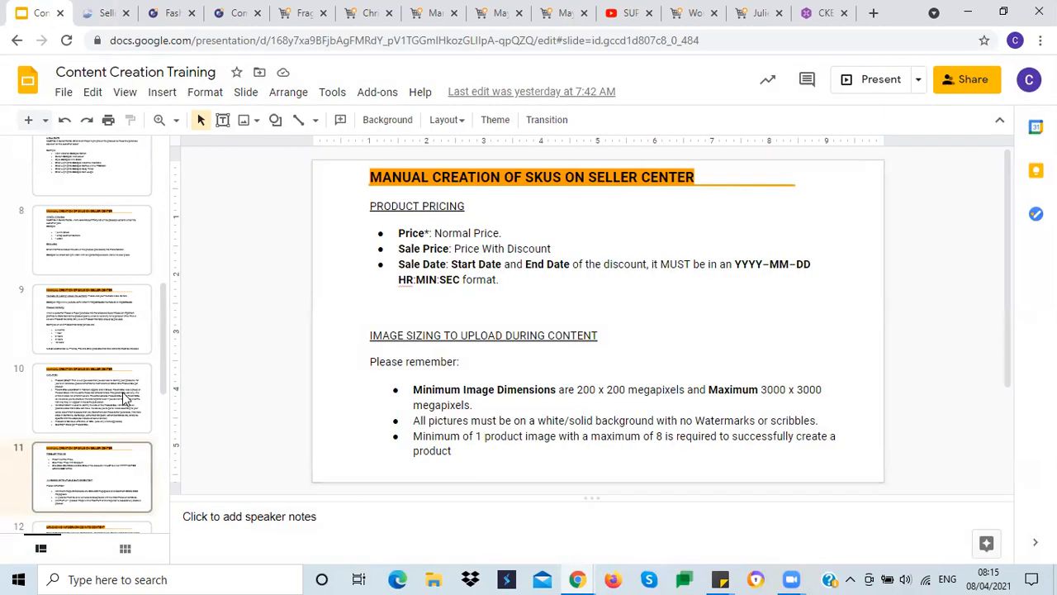
pyautogui.click(365, 329)
pyautogui.click(500, 283)
pyautogui.click(105, 13)
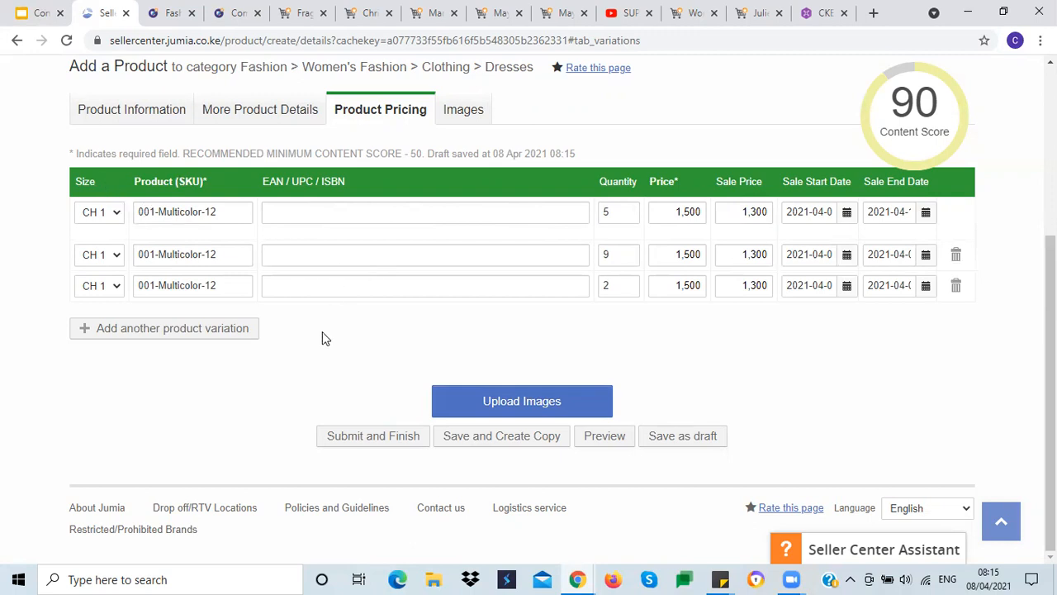
pyautogui.click(522, 402)
pyautogui.scroll(-4, 545, 403)
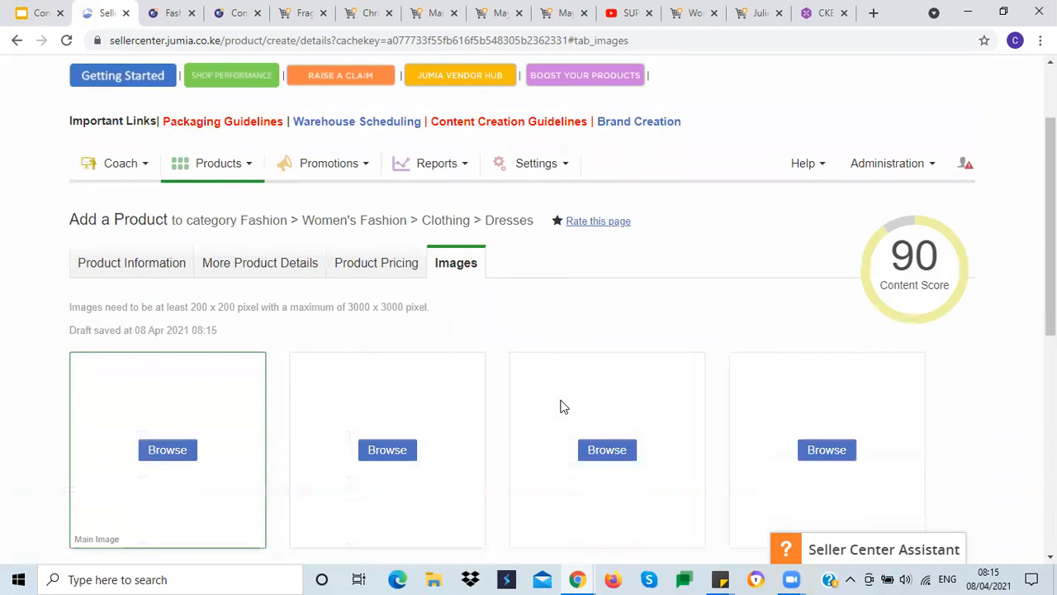
# Step: Compare the image sizing rules in the training slides with the product's image upload slots
pyautogui.scroll(2, 562, 397)
pyautogui.click(39, 13)
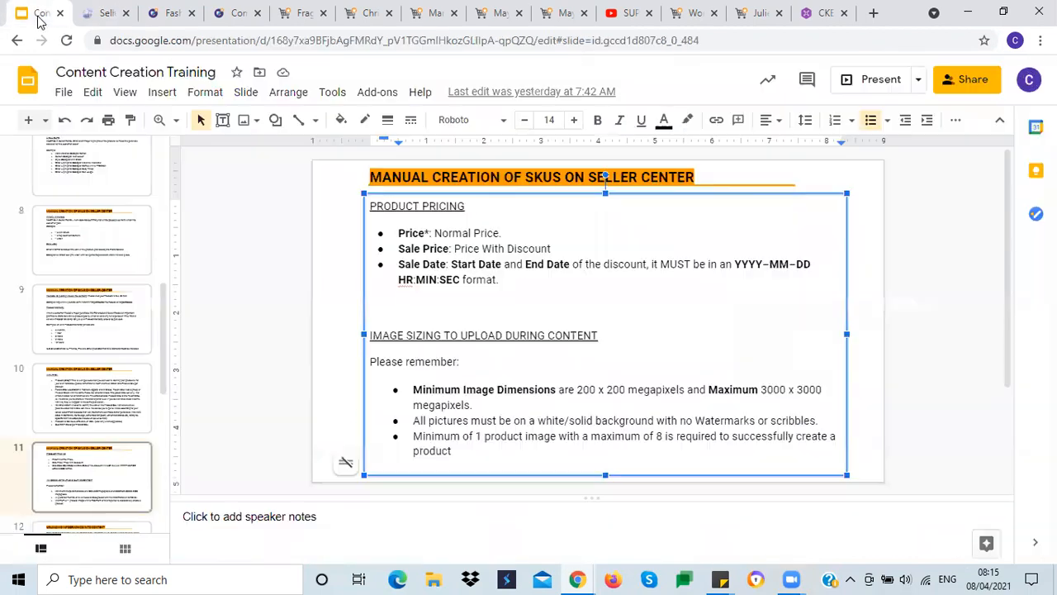
pyautogui.click(384, 289)
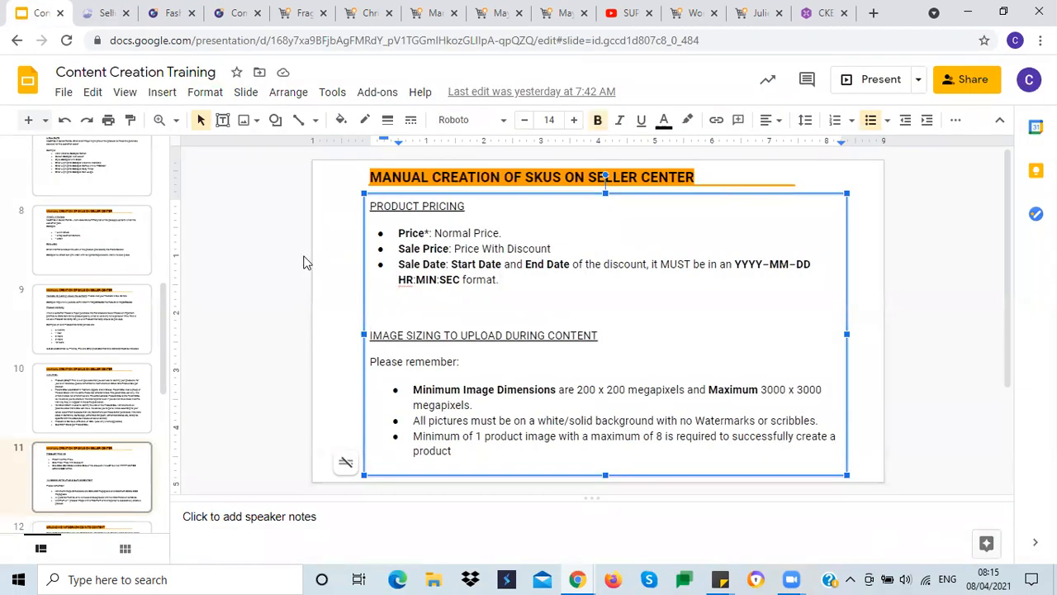
pyautogui.click(325, 270)
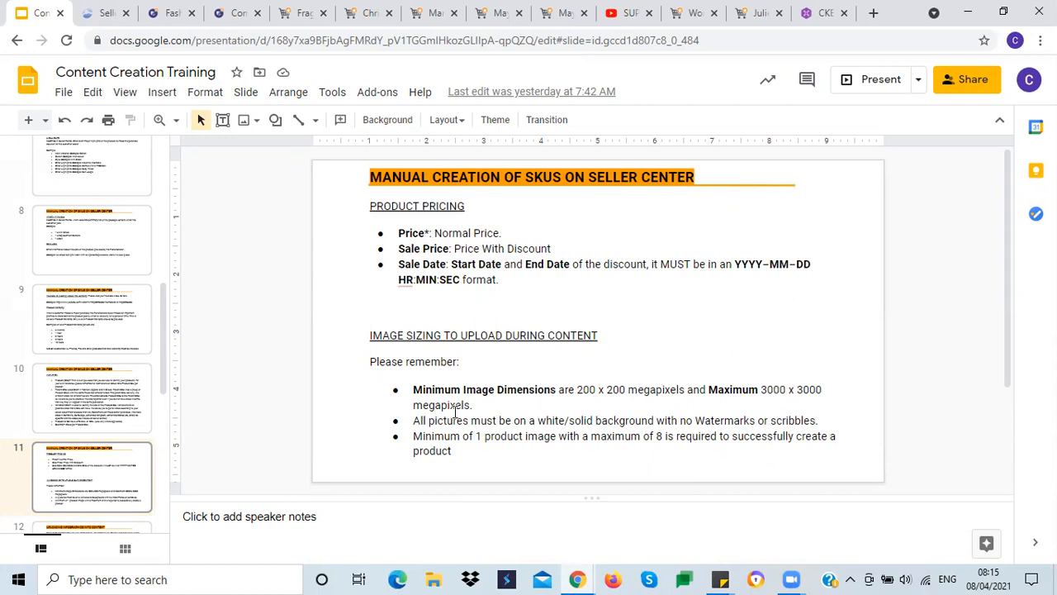
pyautogui.click(104, 12)
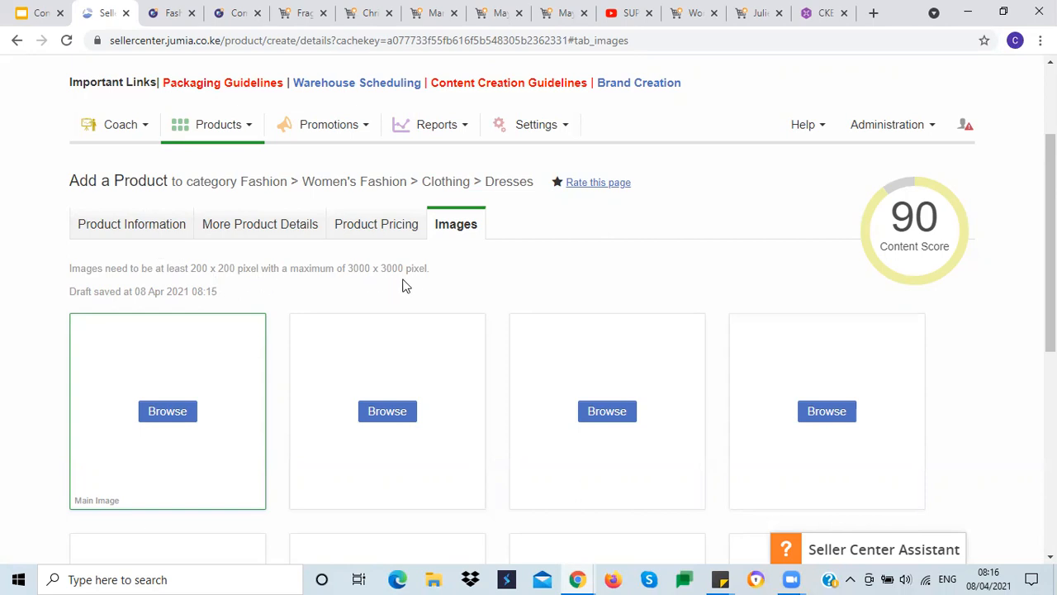
pyautogui.scroll(-1, 418, 282)
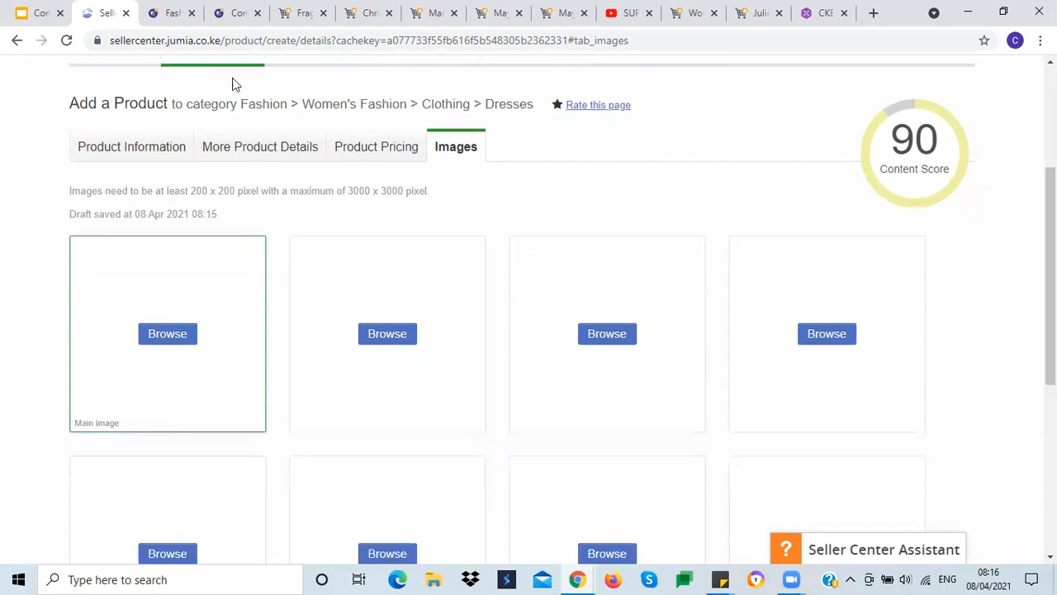
pyautogui.click(33, 13)
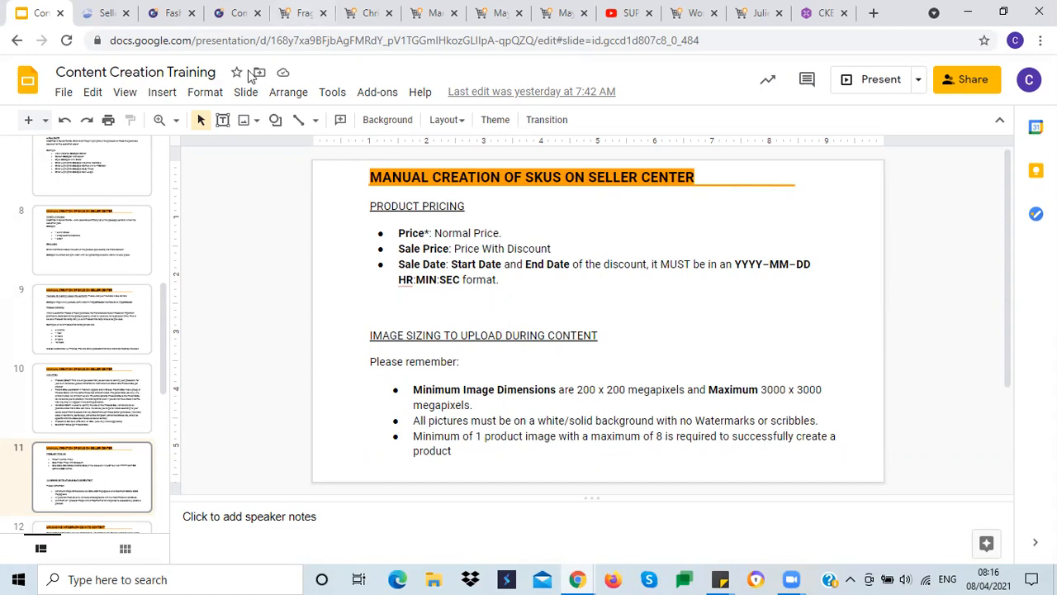
pyautogui.click(93, 17)
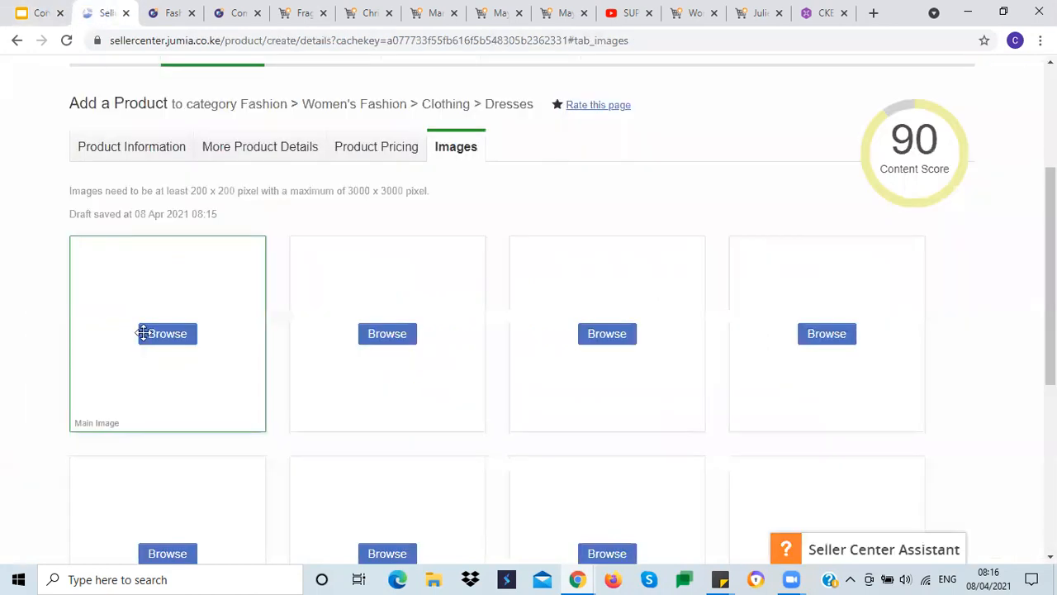
pyautogui.click(40, 13)
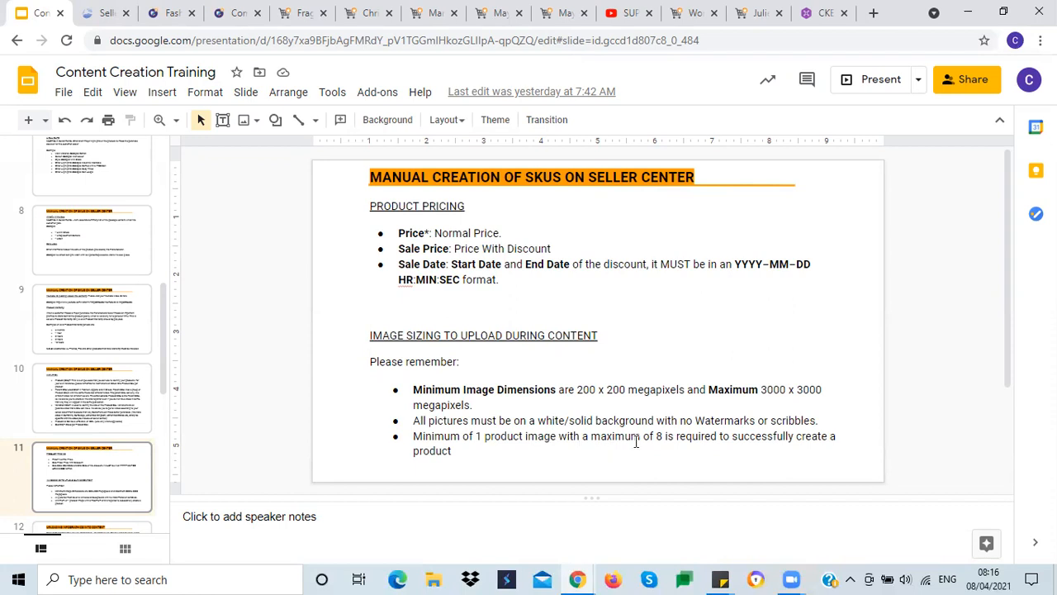
pyautogui.click(105, 13)
pyautogui.scroll(-2, 23, 289)
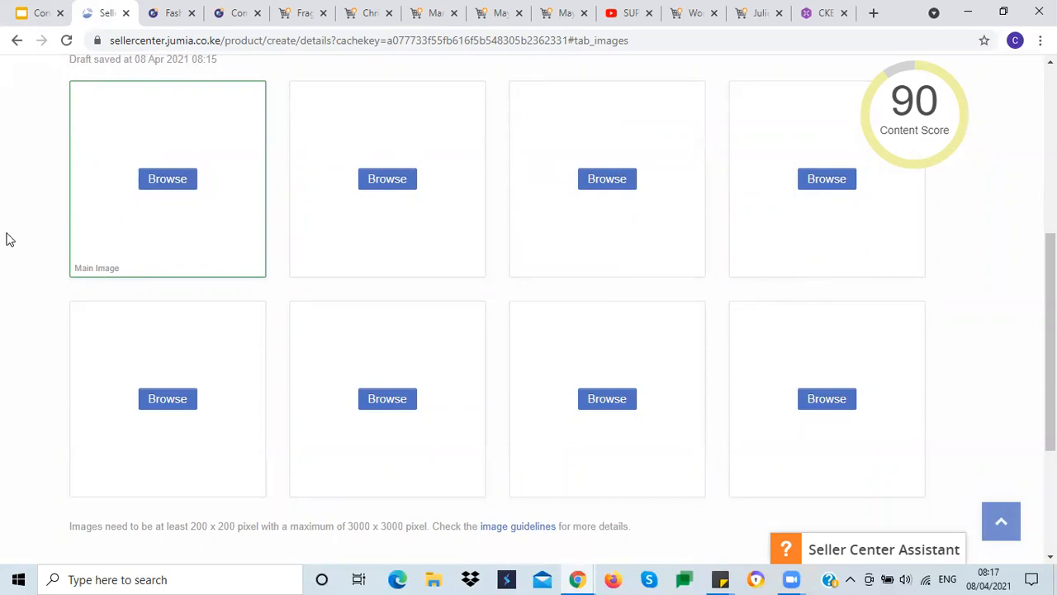
pyautogui.scroll(2, 6, 238)
pyautogui.scroll(-3, 12, 239)
pyautogui.scroll(3, 13, 242)
pyautogui.scroll(-2, 12, 242)
pyautogui.scroll(2, 13, 244)
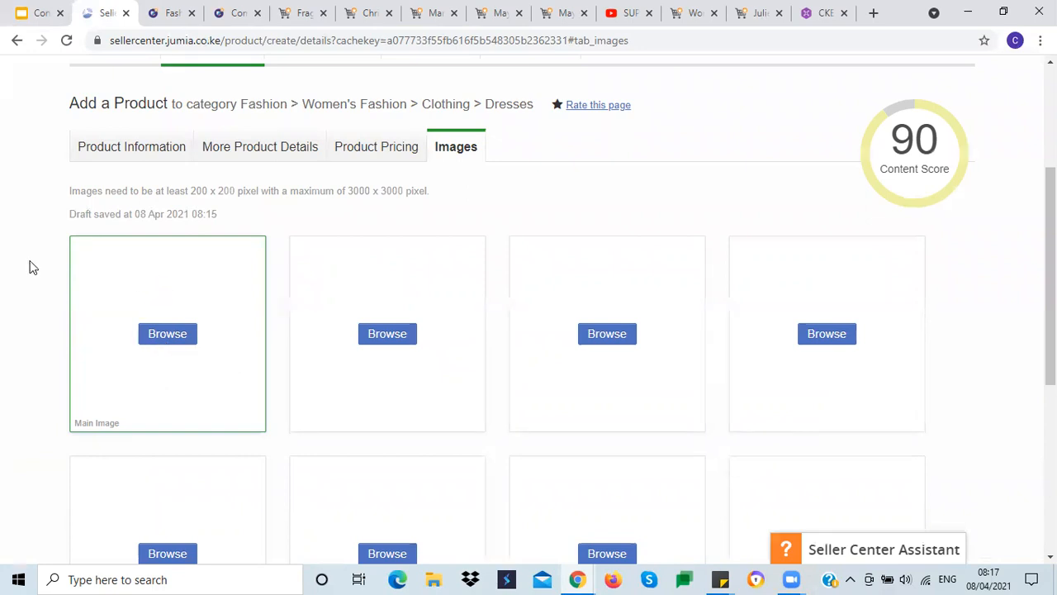
pyautogui.scroll(-2, 9, 260)
pyautogui.scroll(2, 9, 260)
# Step: Copy the product name without the colour from Product Information and search it on Google in a new tab
pyautogui.click(132, 149)
pyautogui.scroll(-2, 113, 402)
pyautogui.moveTo(262, 323); pyautogui.dragTo(461, 320)
pyautogui.hotkey('ctrl', 'c')
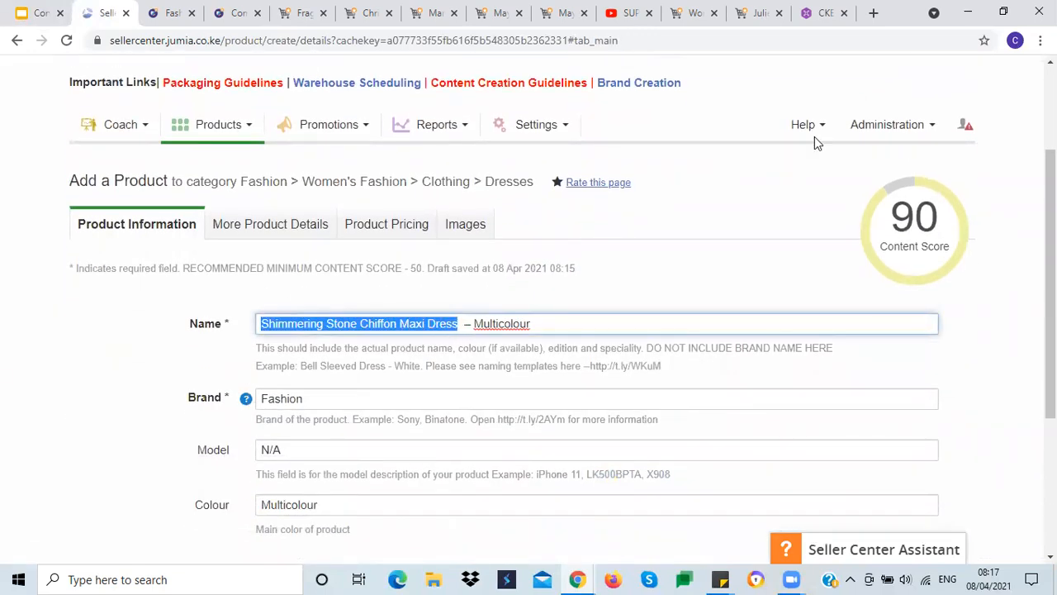
pyautogui.click(873, 12)
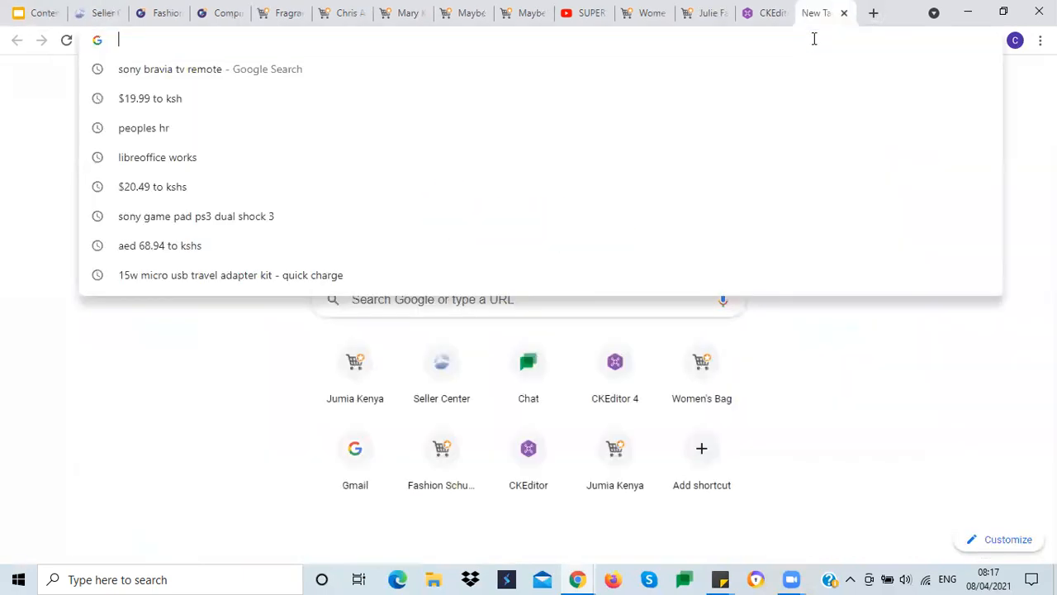
pyautogui.hotkey('ctrl', 'v')
pyautogui.press('Return')
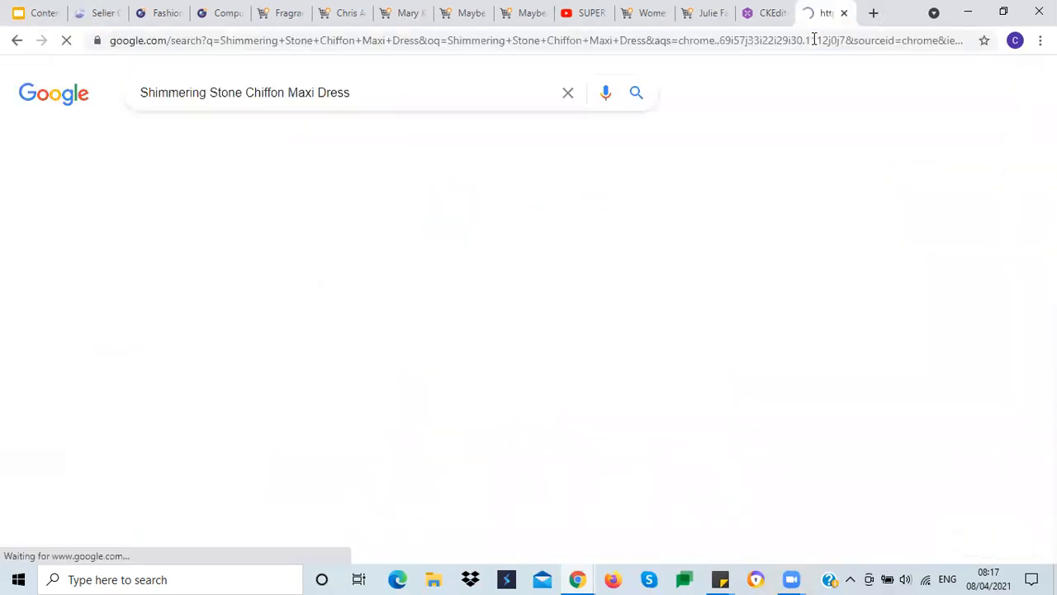
# Step: Switch the Google search to image results and filter them to large size
pyautogui.click(210, 143)
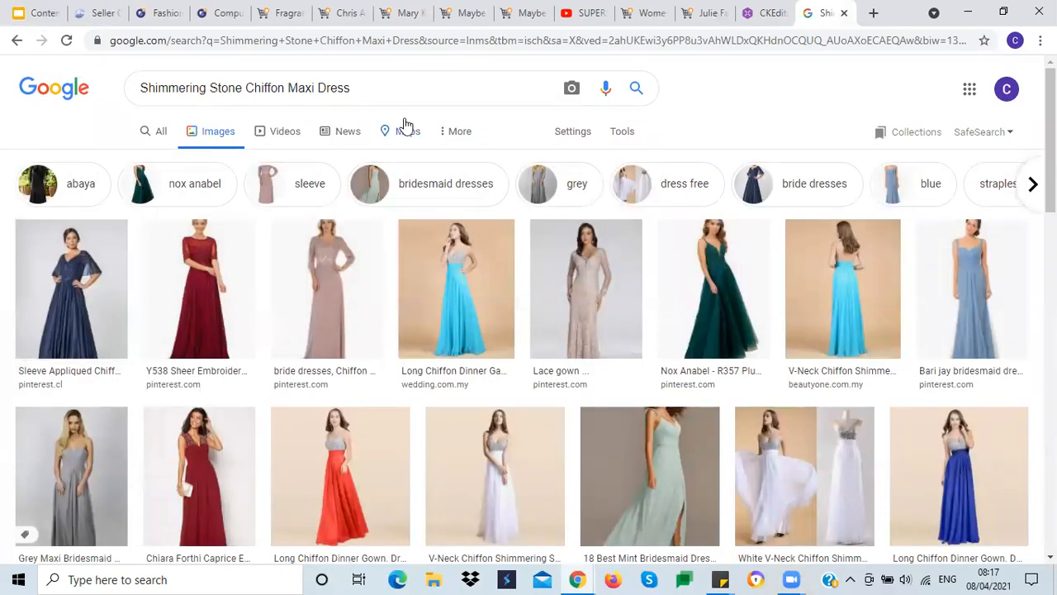
pyautogui.click(620, 137)
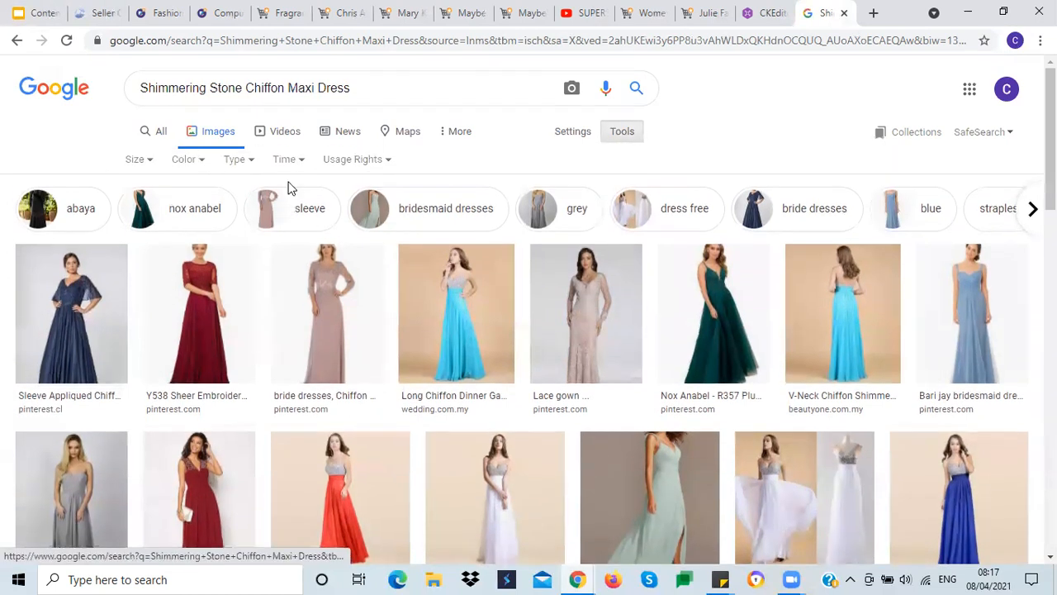
pyautogui.click(147, 163)
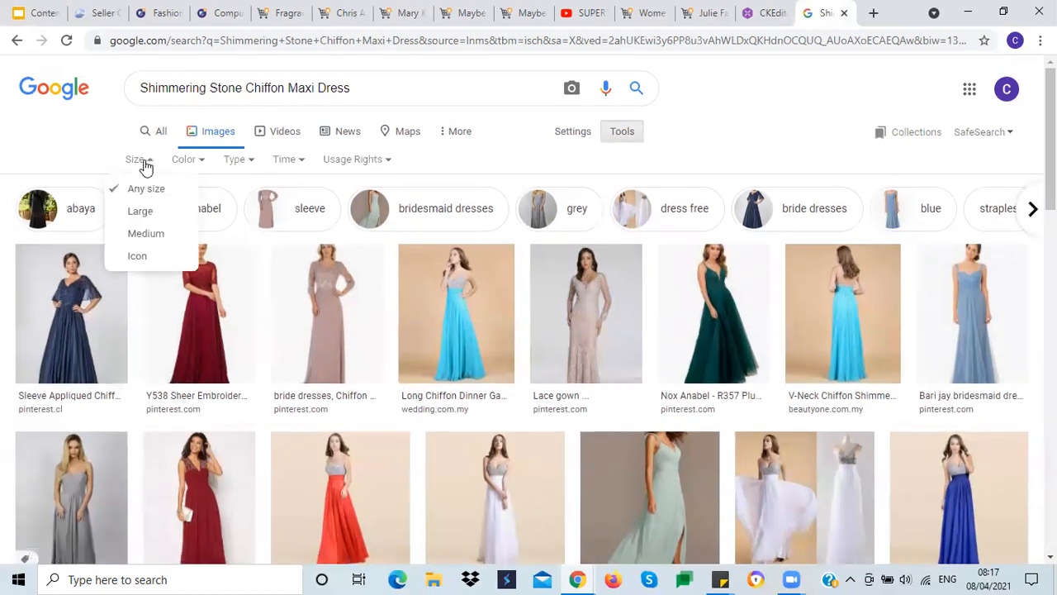
pyautogui.click(153, 217)
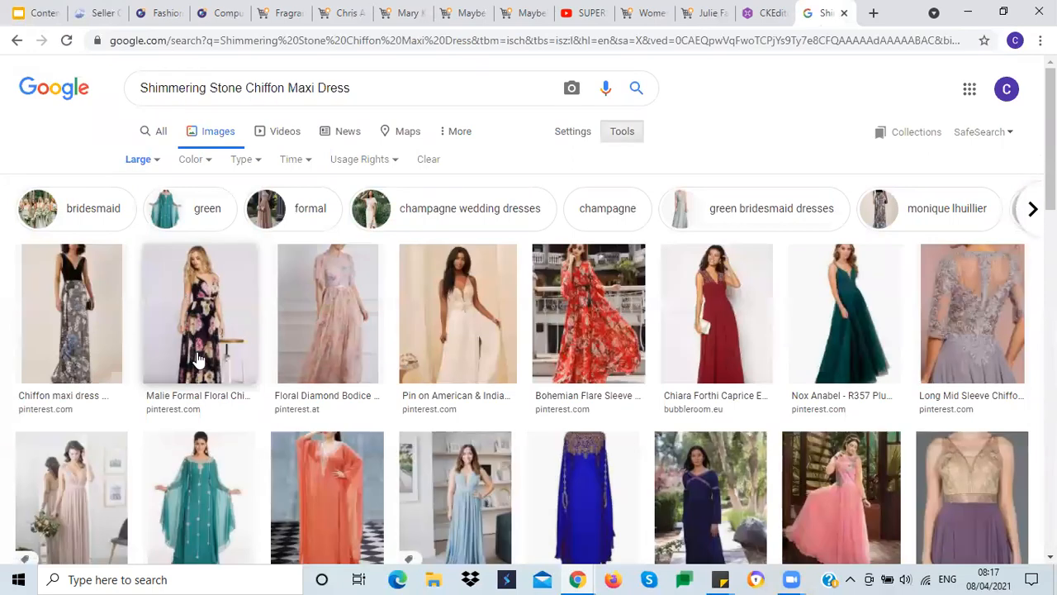
# Step: Save the green Nox Anabel dress image to the Desktop as "shimmering dress"
pyautogui.rightClick(833, 320)
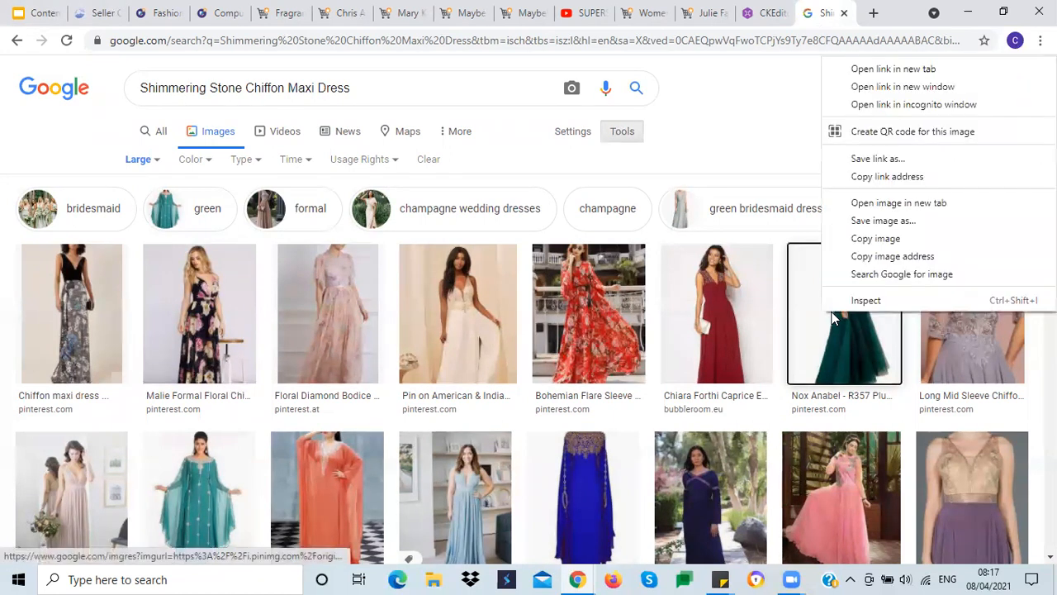
pyautogui.click(890, 229)
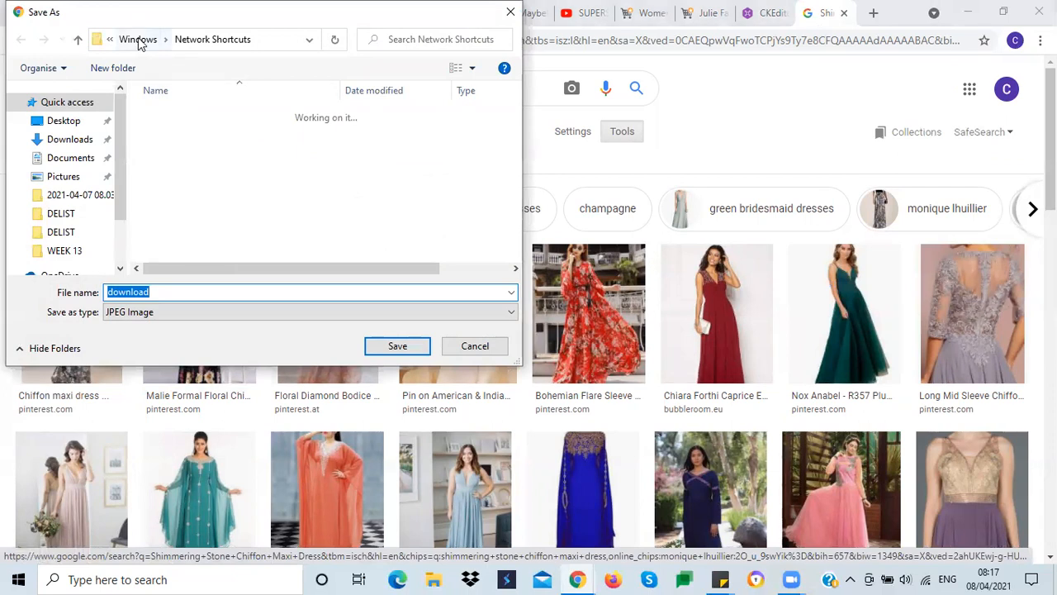
pyautogui.click(66, 121)
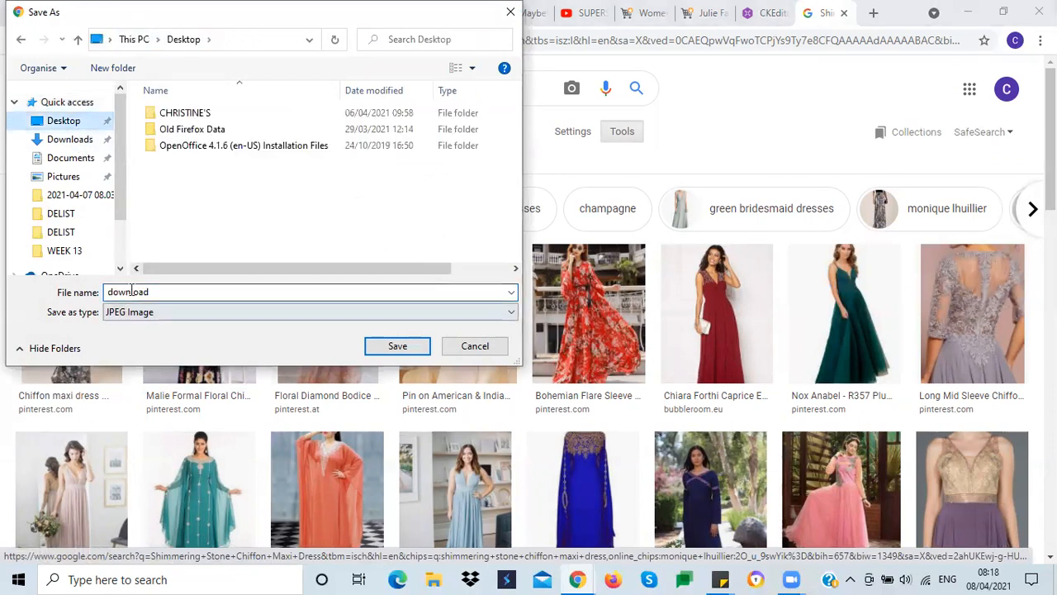
pyautogui.doubleClick(134, 292)
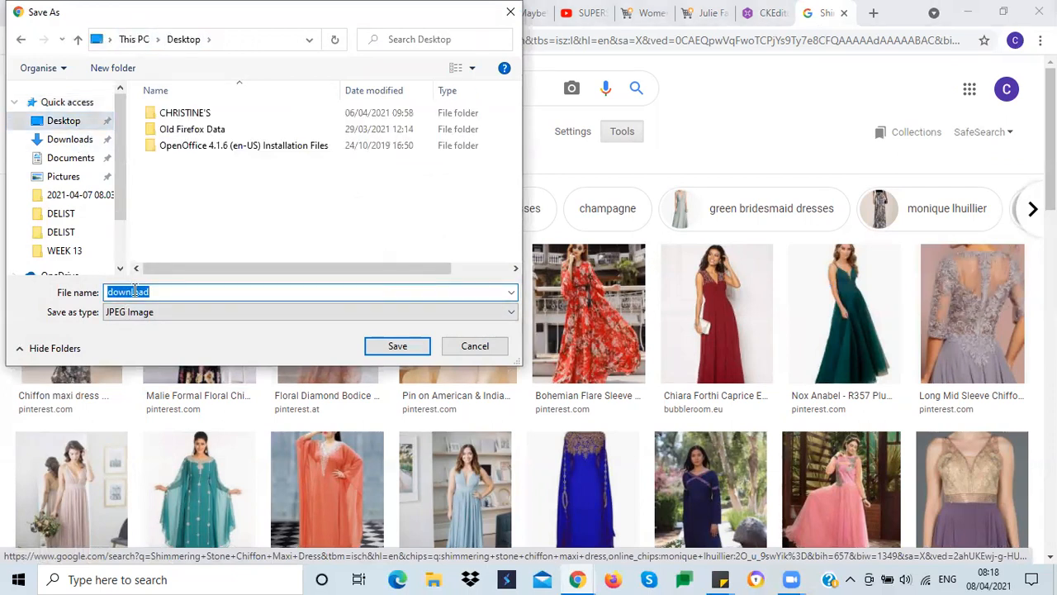
pyautogui.write('s')
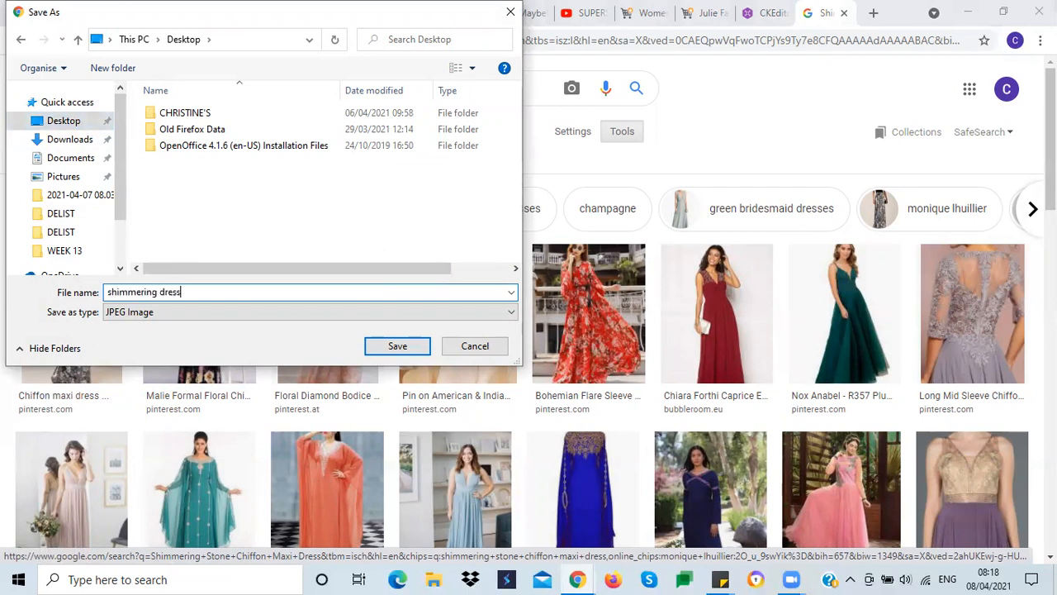
pyautogui.write('himmering dress')
pyautogui.press('Return')
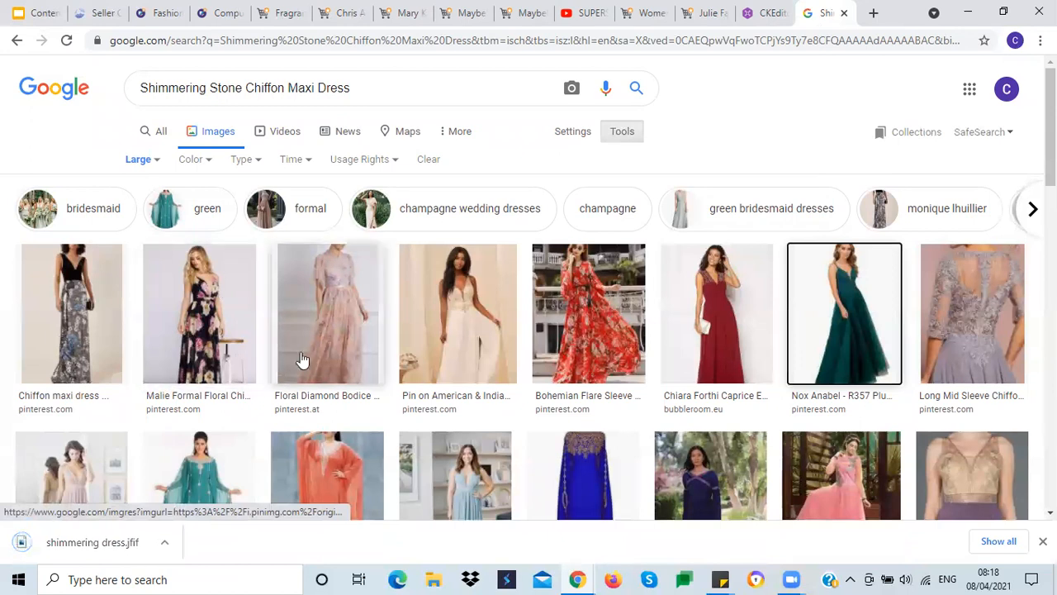
# Step: Scroll through more results and check the saved dress image on the Desktop
pyautogui.scroll(-3, 254, 335)
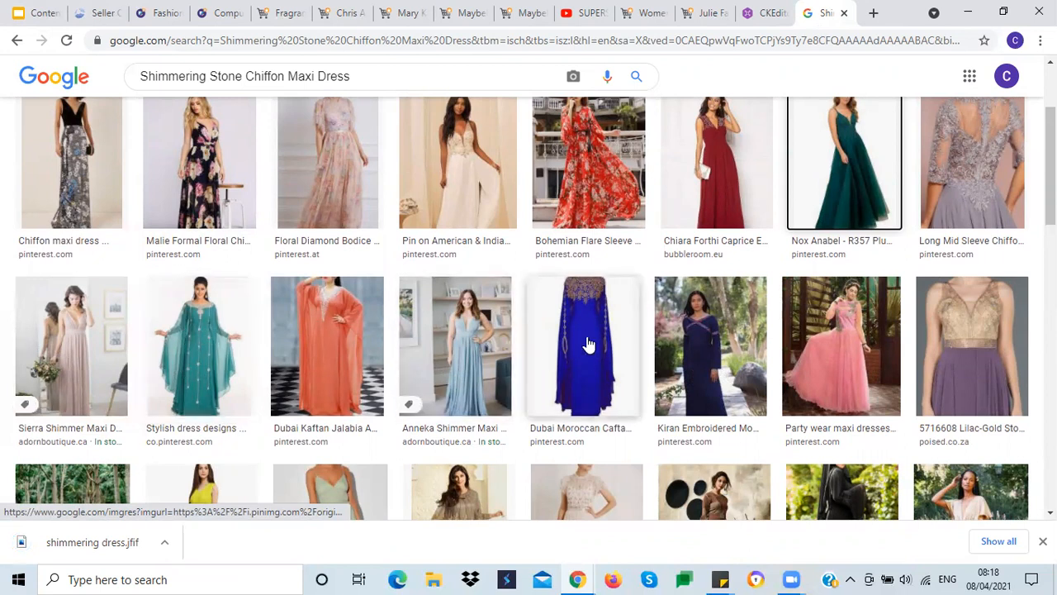
pyautogui.scroll(-3, 586, 346)
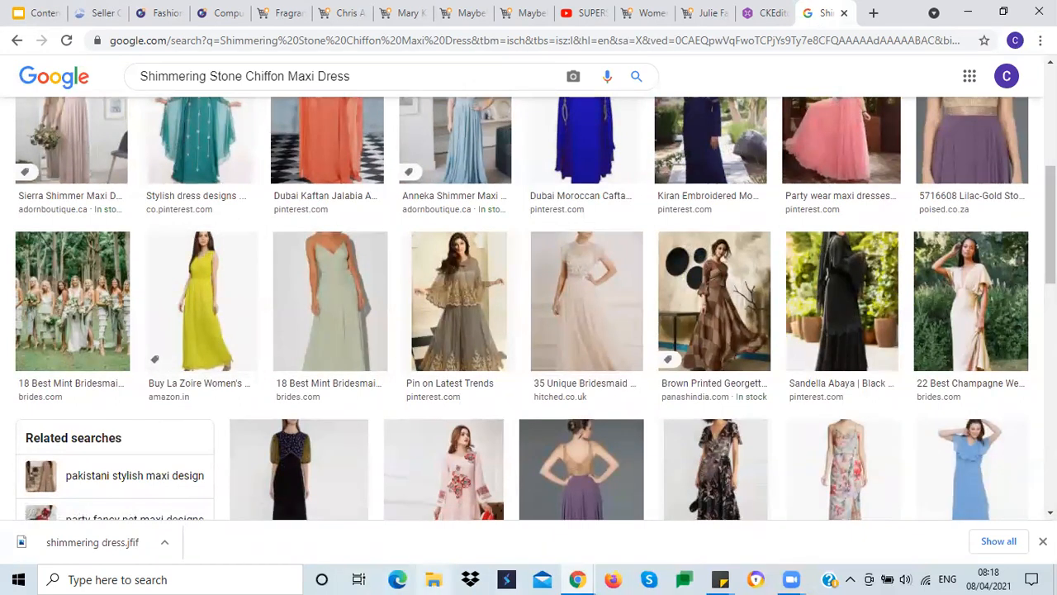
pyautogui.click(1056, 578)
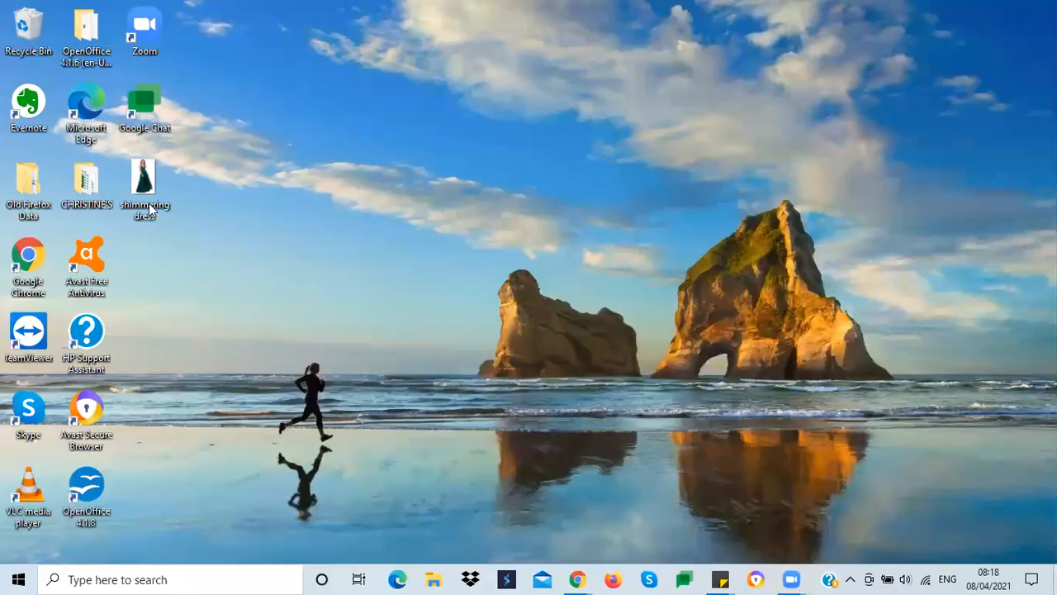
pyautogui.moveTo(143, 189)
pyautogui.moveTo(574, 573)
pyautogui.click(613, 502)
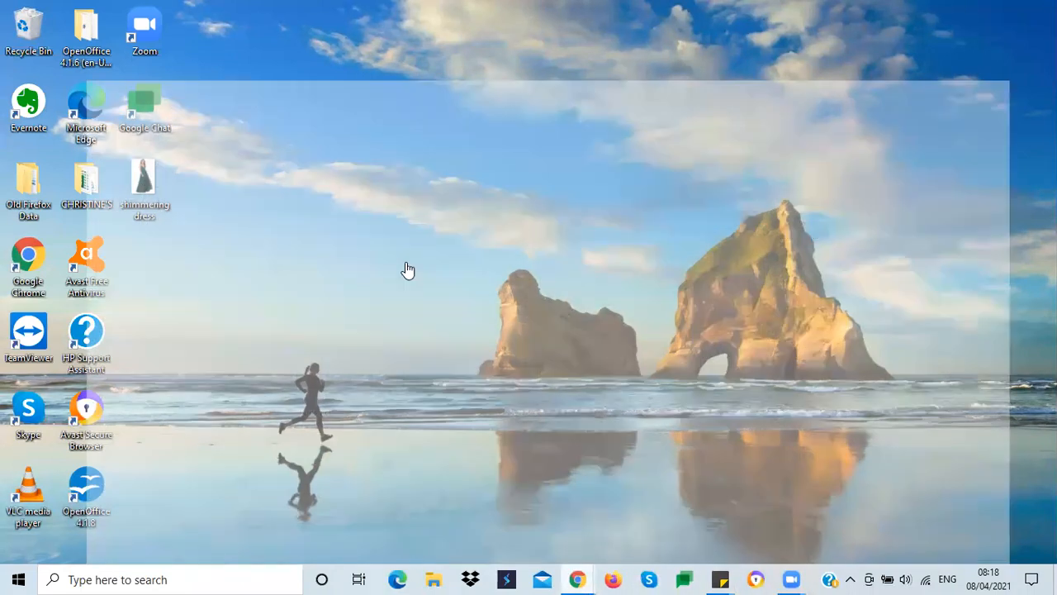
# Step: Try to upload the saved shimmering dress image as the main image on the product's Images section
pyautogui.click(97, 13)
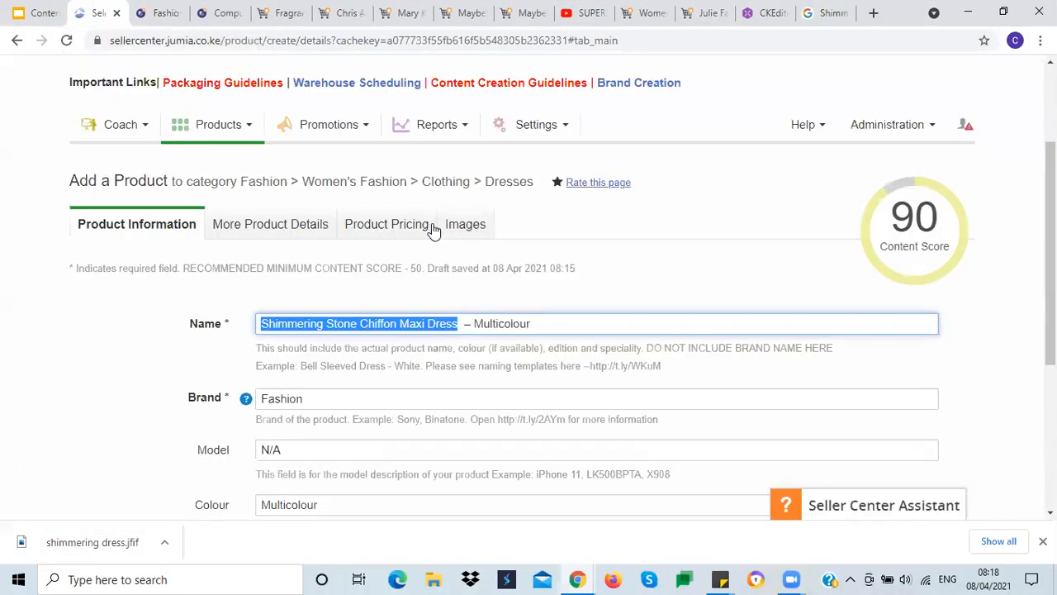
pyautogui.click(462, 226)
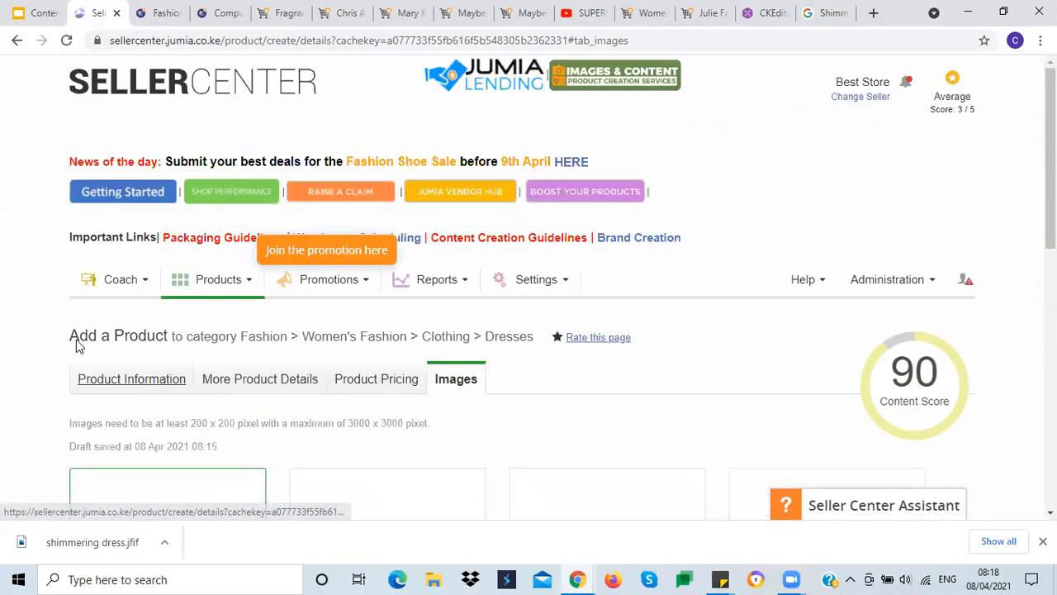
pyautogui.scroll(-2, 9, 296)
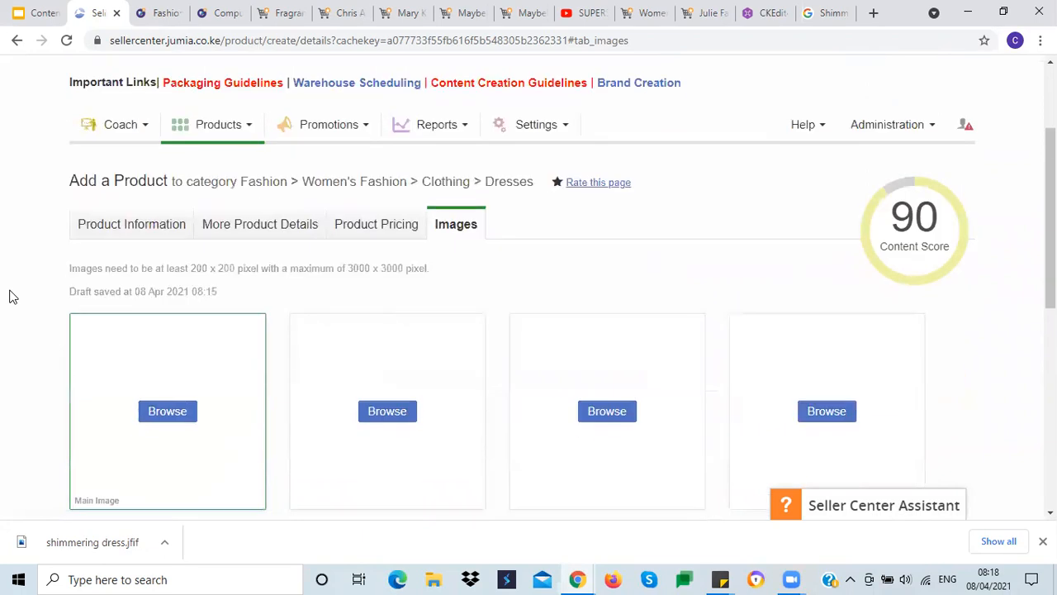
pyautogui.scroll(-3, 13, 297)
pyautogui.scroll(2, 15, 293)
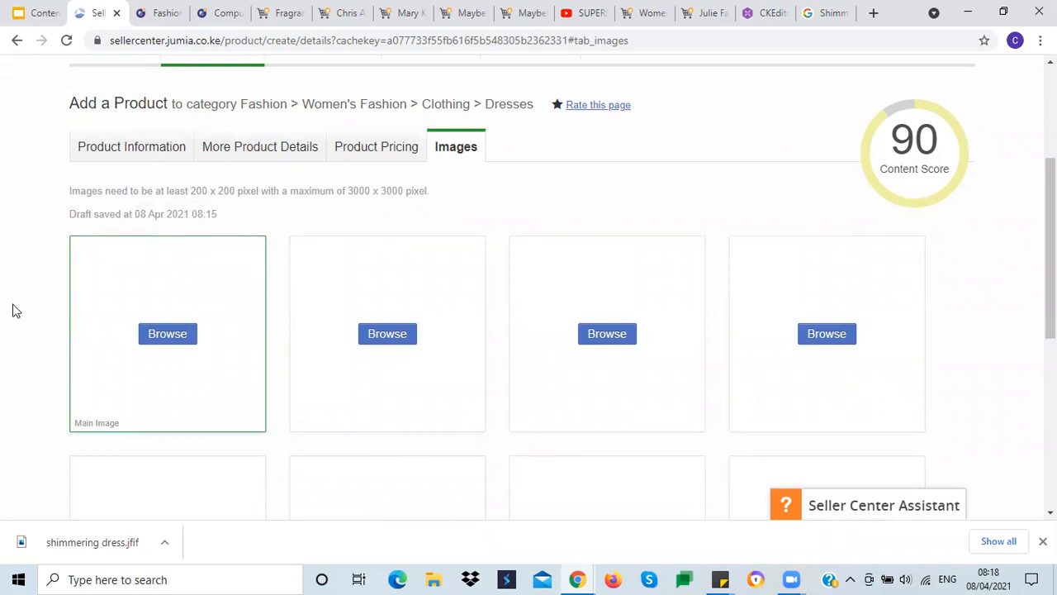
pyautogui.click(169, 334)
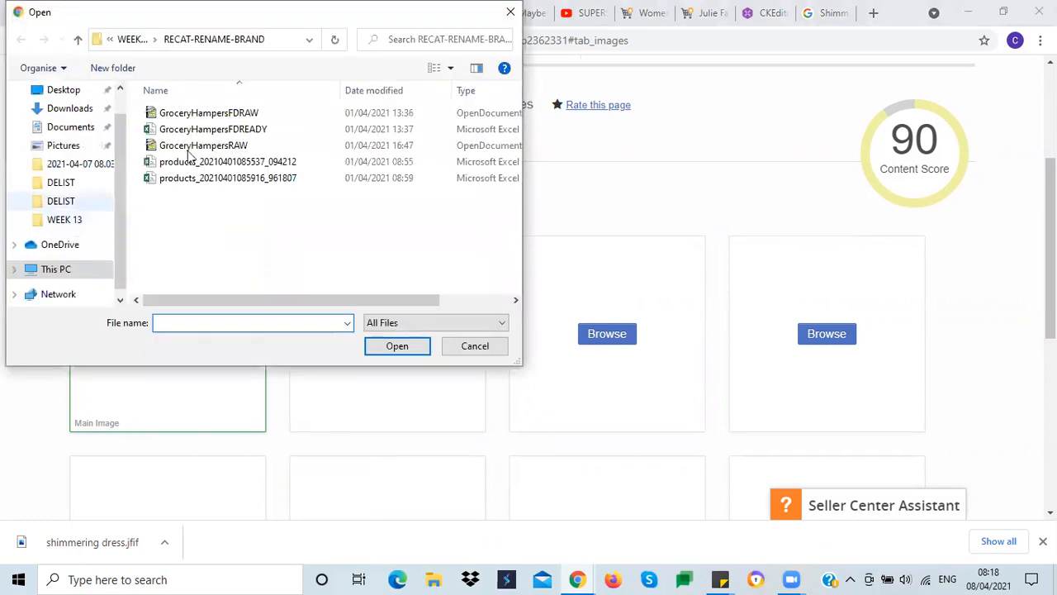
pyautogui.click(65, 89)
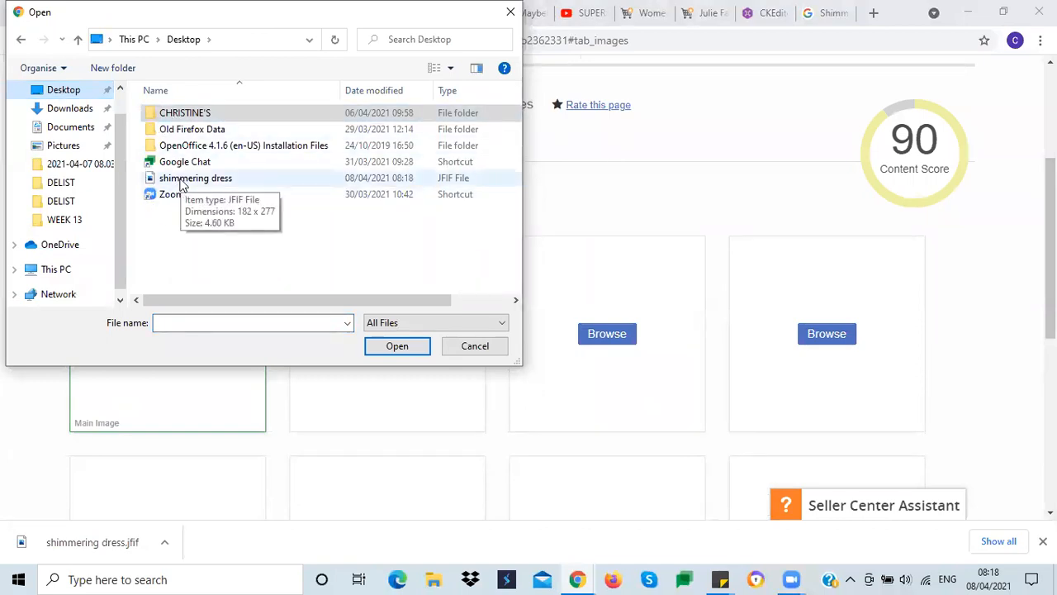
pyautogui.click(185, 180)
pyautogui.click(388, 352)
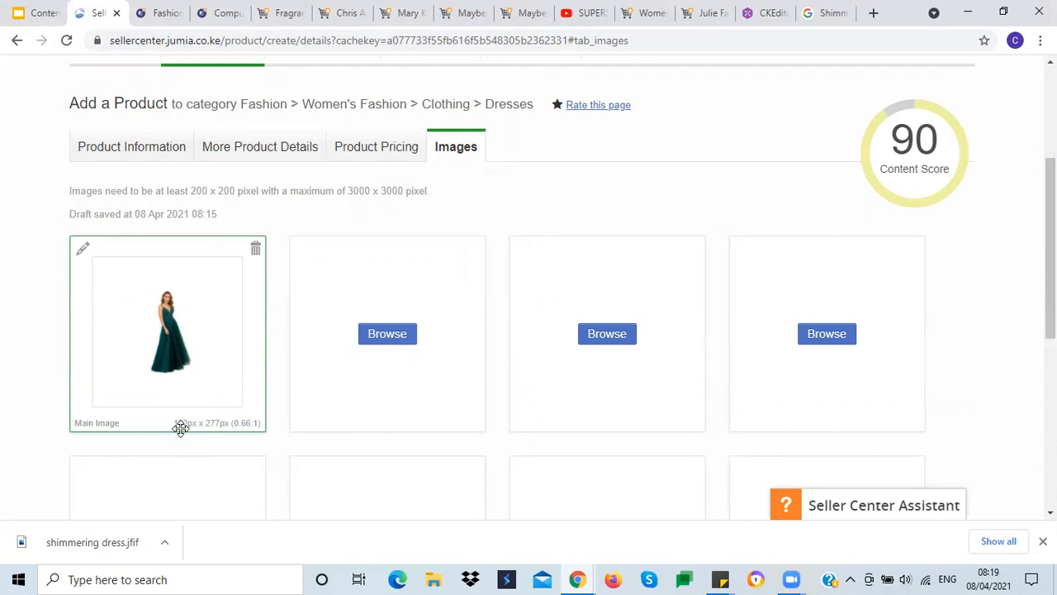
pyautogui.rightClick(171, 311)
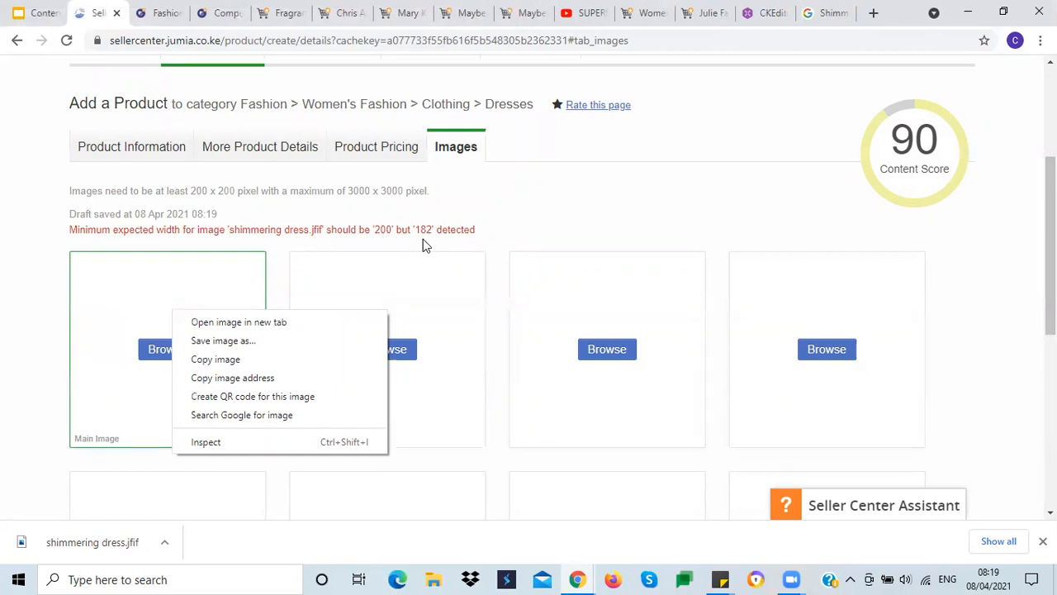
pyautogui.click(23, 306)
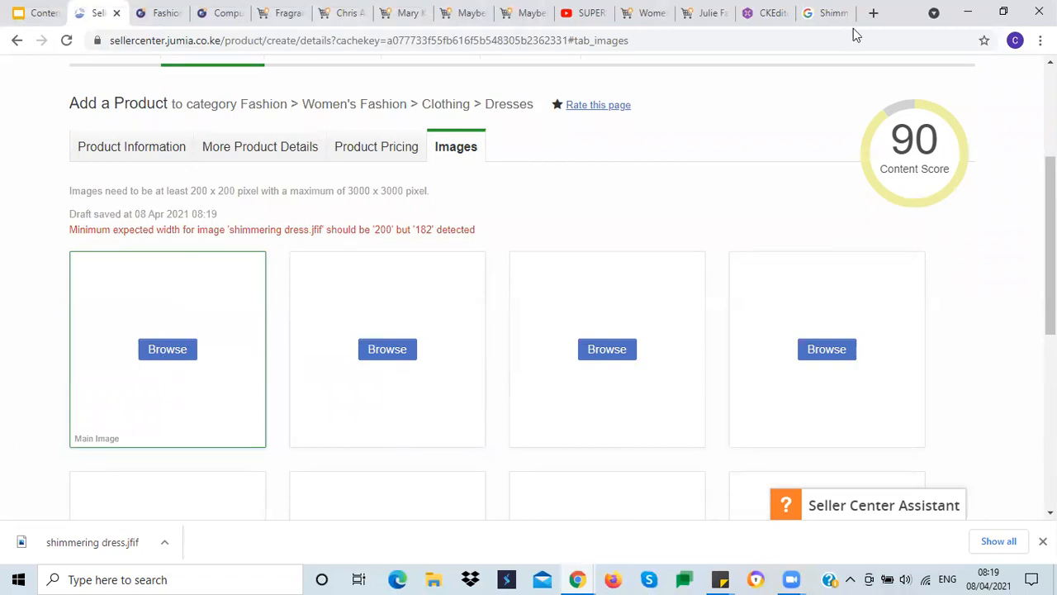
# Step: Return to the large image results and open the wine-red Chiara Forthi dress result in a new tab
pyautogui.click(830, 13)
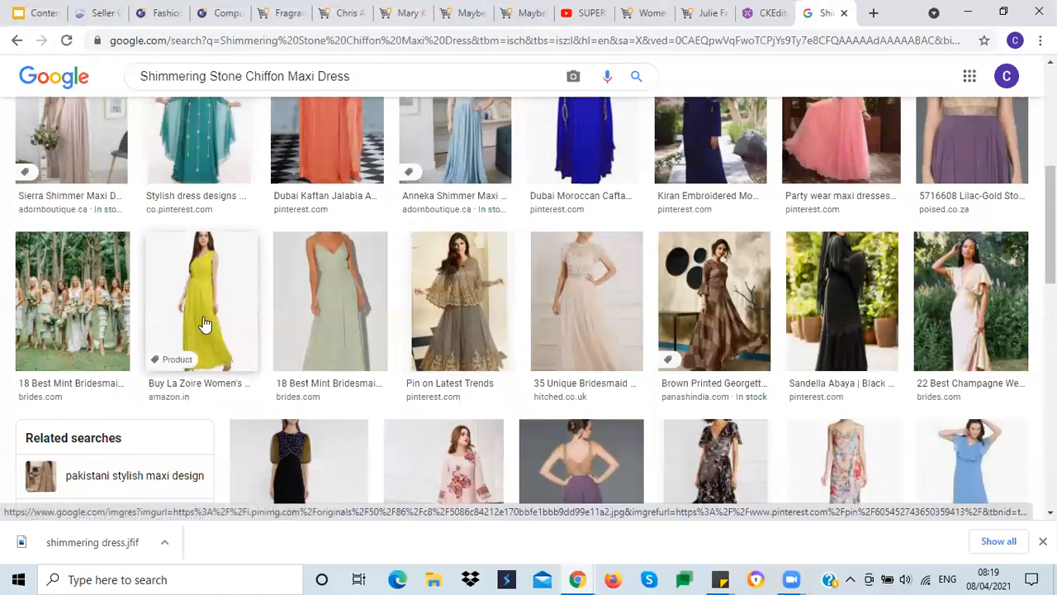
pyautogui.scroll(2, 570, 322)
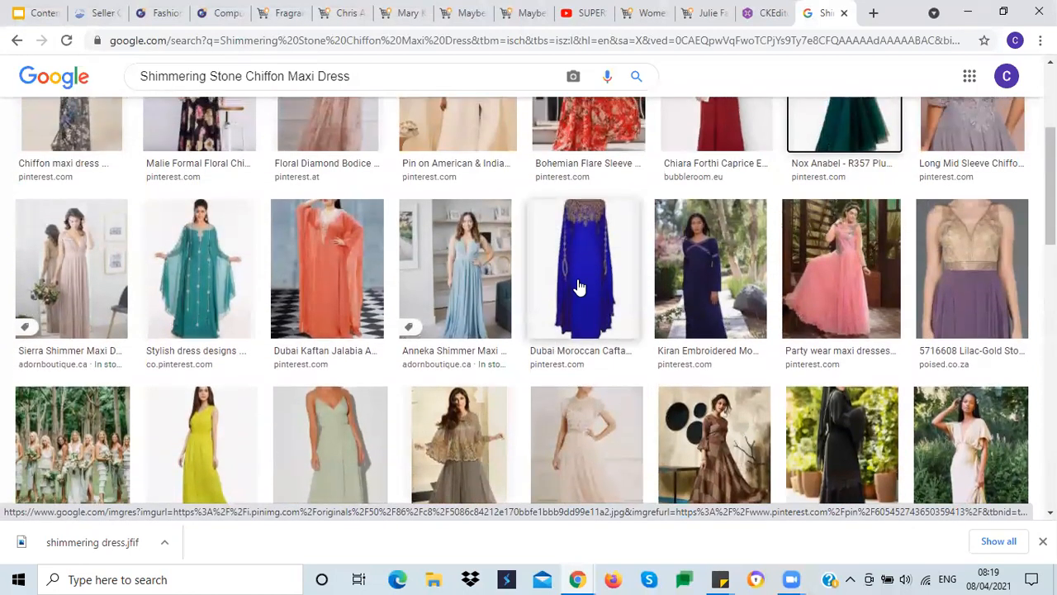
pyautogui.scroll(3, 578, 287)
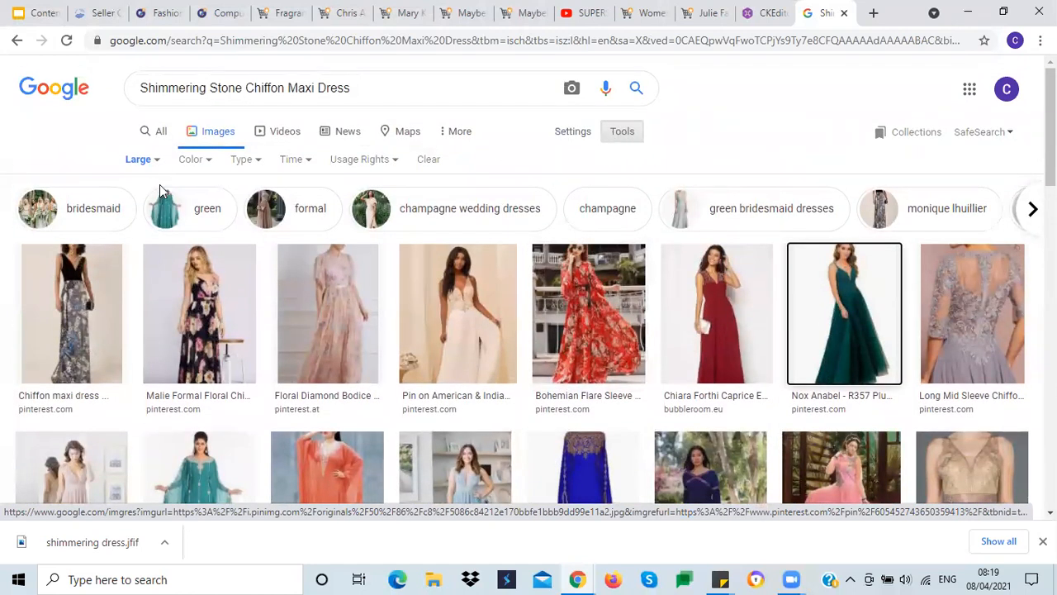
pyautogui.click(152, 161)
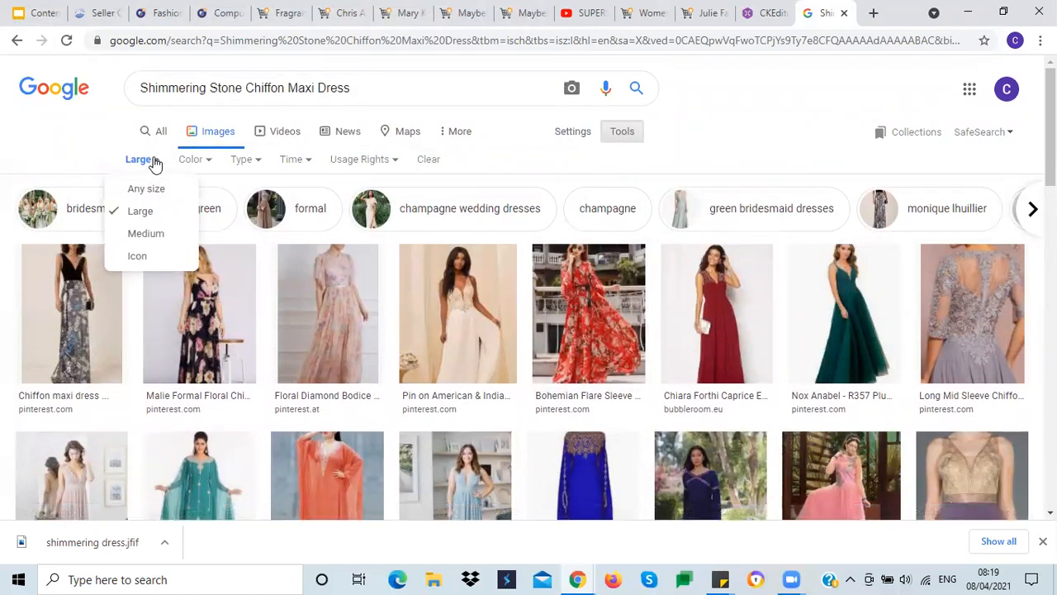
pyautogui.click(154, 163)
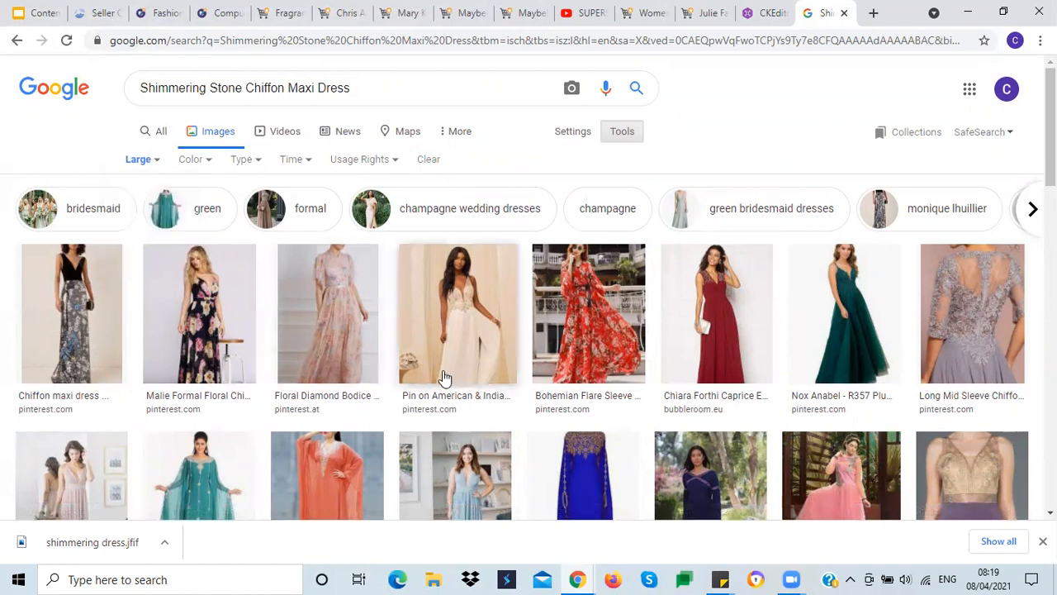
pyautogui.scroll(-3, 468, 389)
pyautogui.scroll(3, 467, 391)
pyautogui.rightClick(706, 324)
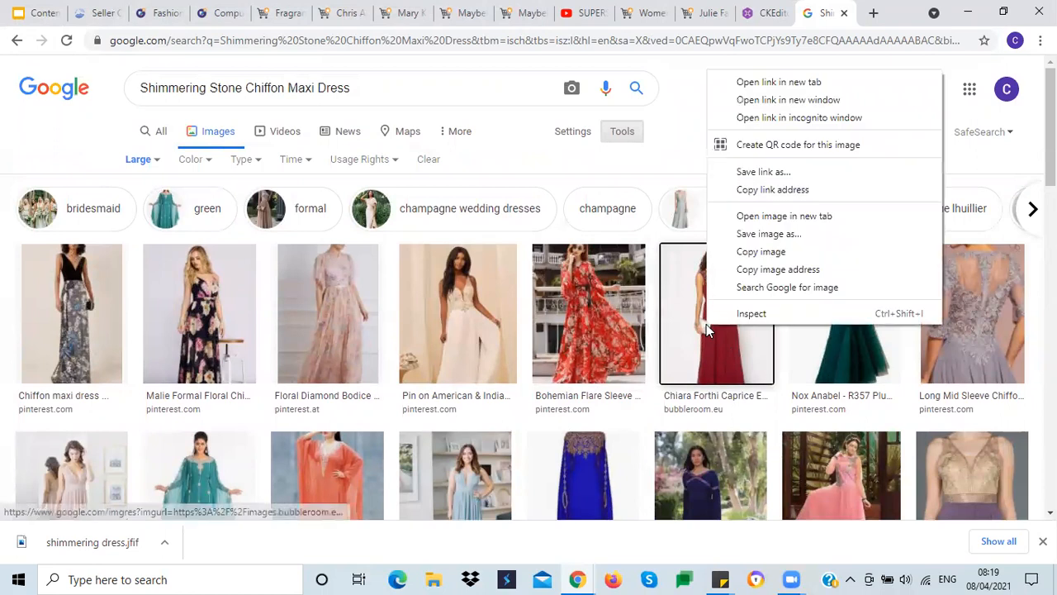
pyautogui.click(777, 83)
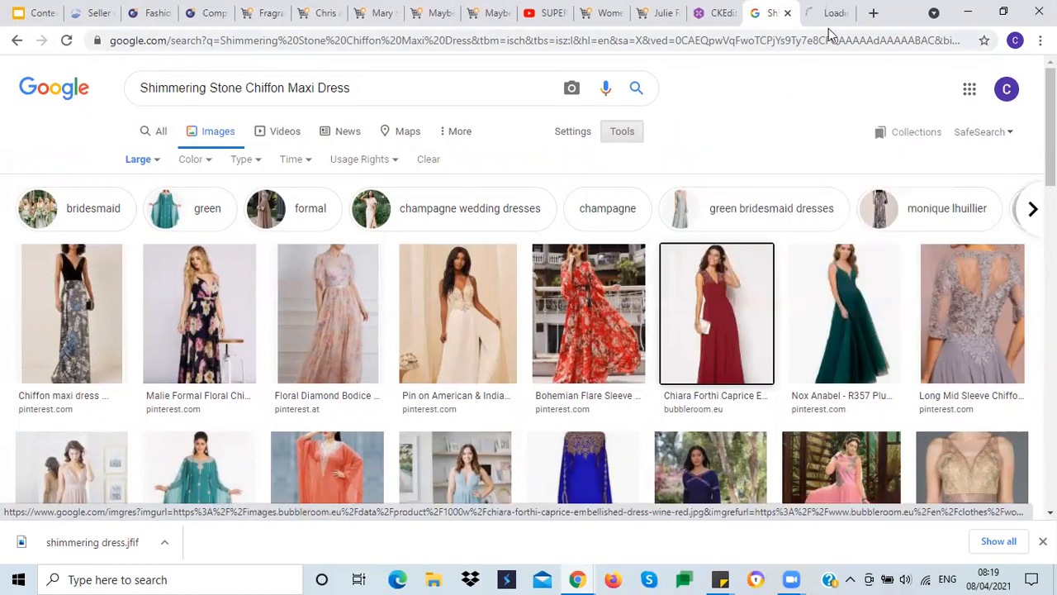
pyautogui.click(828, 23)
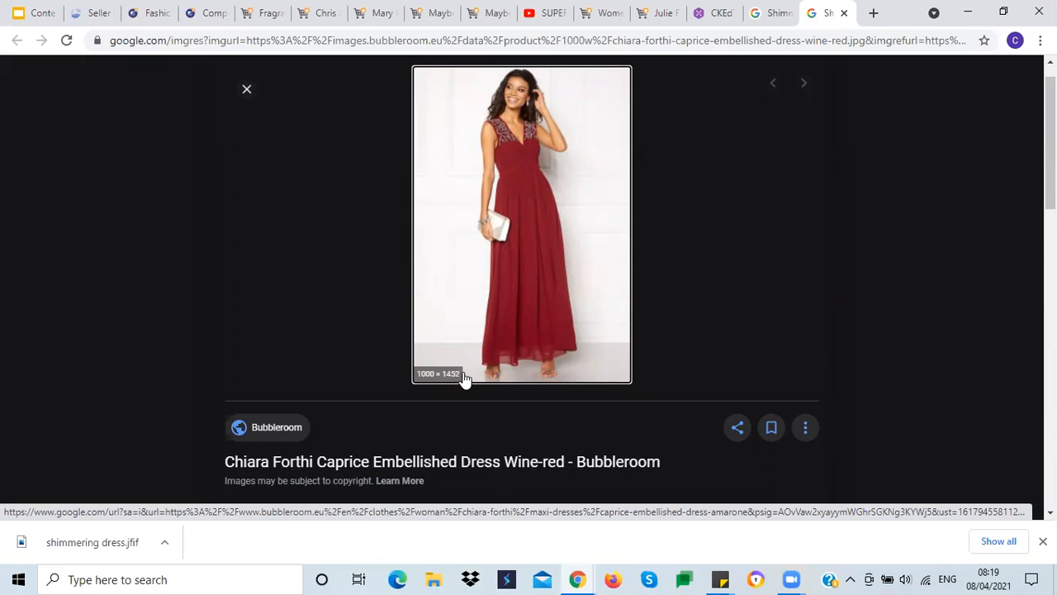
# Step: Open the blue Dubai Moroccan caftan result in a new tab and compare it with the red dress
pyautogui.click(770, 12)
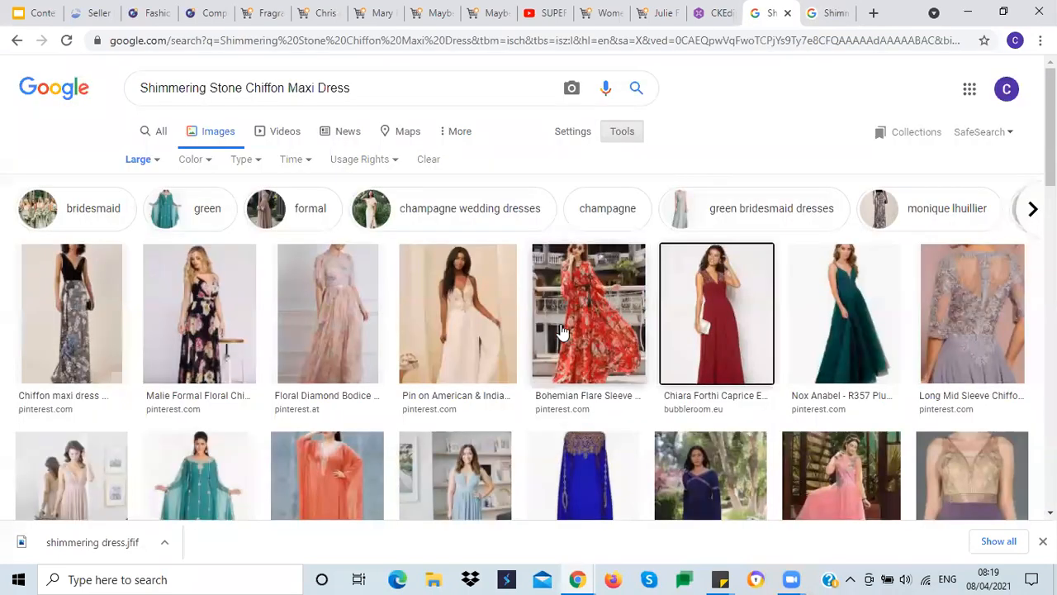
pyautogui.scroll(-2, 579, 331)
pyautogui.scroll(-2, 578, 330)
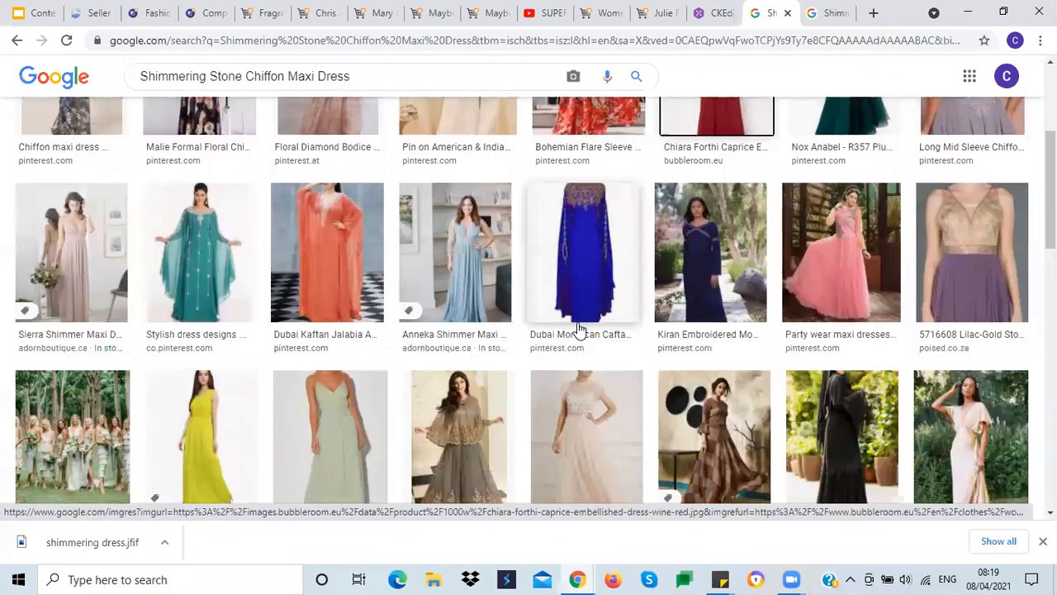
pyautogui.rightClick(577, 201)
pyautogui.click(619, 207)
pyautogui.click(818, 14)
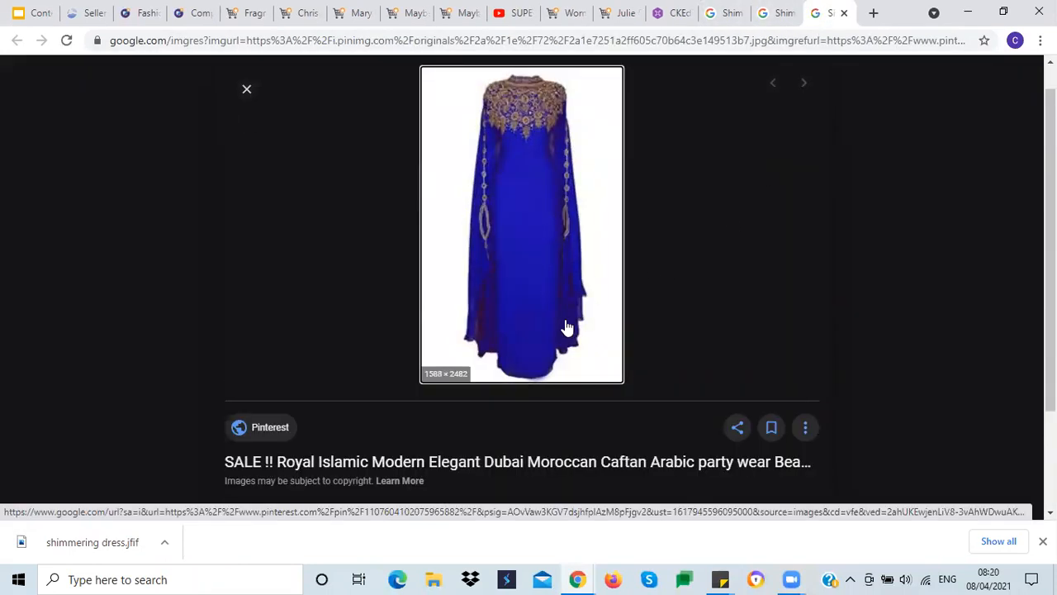
pyautogui.click(772, 14)
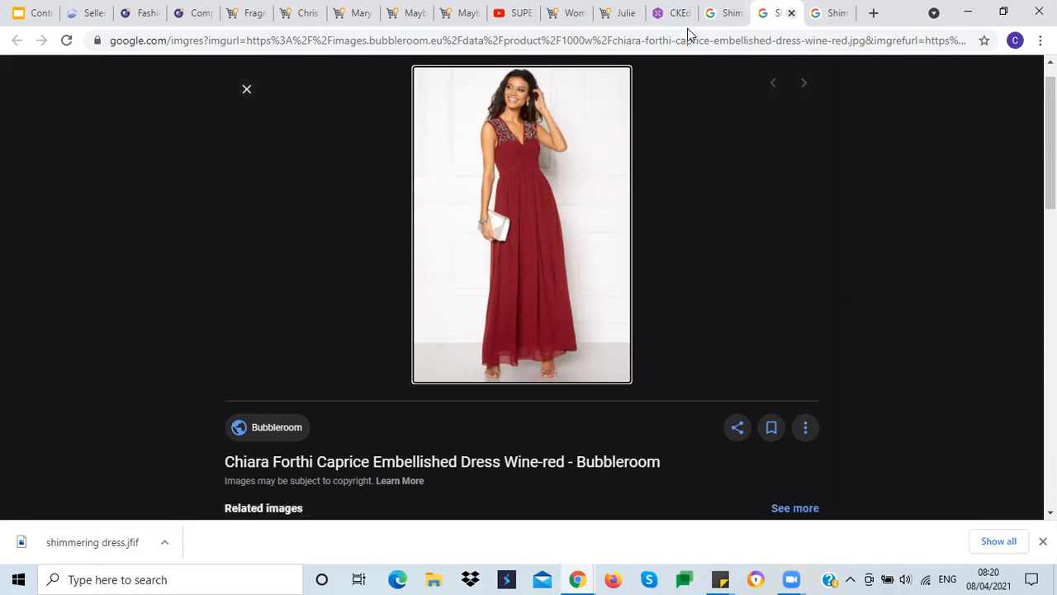
# Step: Close the red dress tab and save the blue Moroccan caftan image to the Desktop as shimmering
pyautogui.click(791, 13)
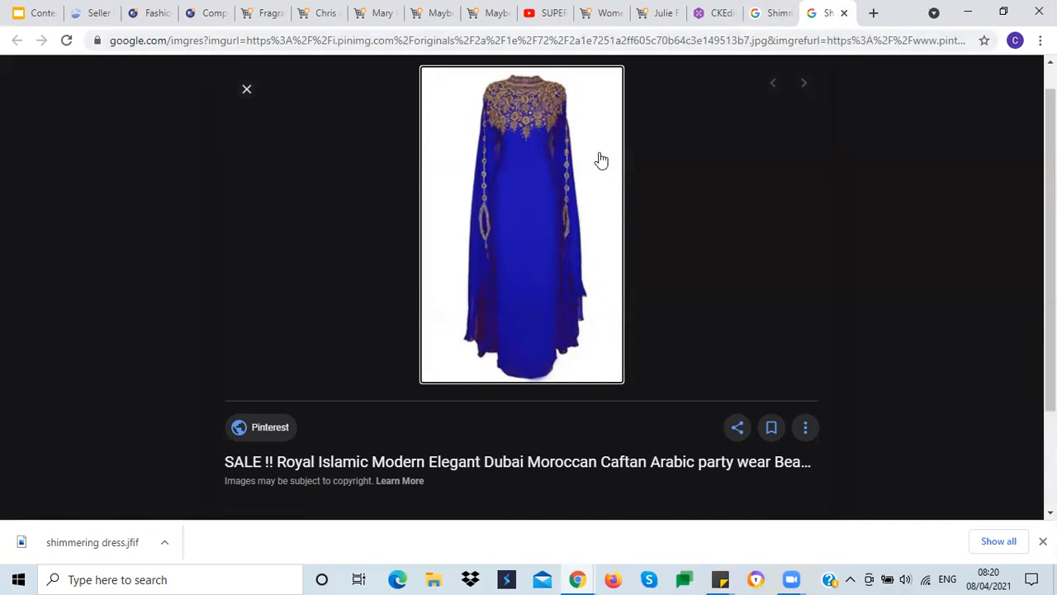
pyautogui.rightClick(559, 182)
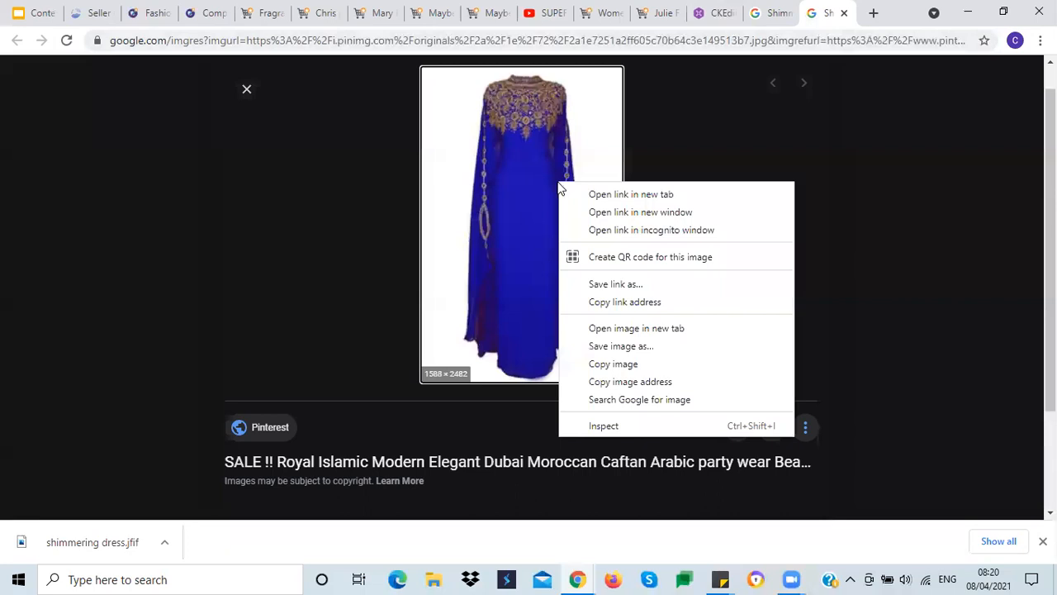
pyautogui.click(608, 347)
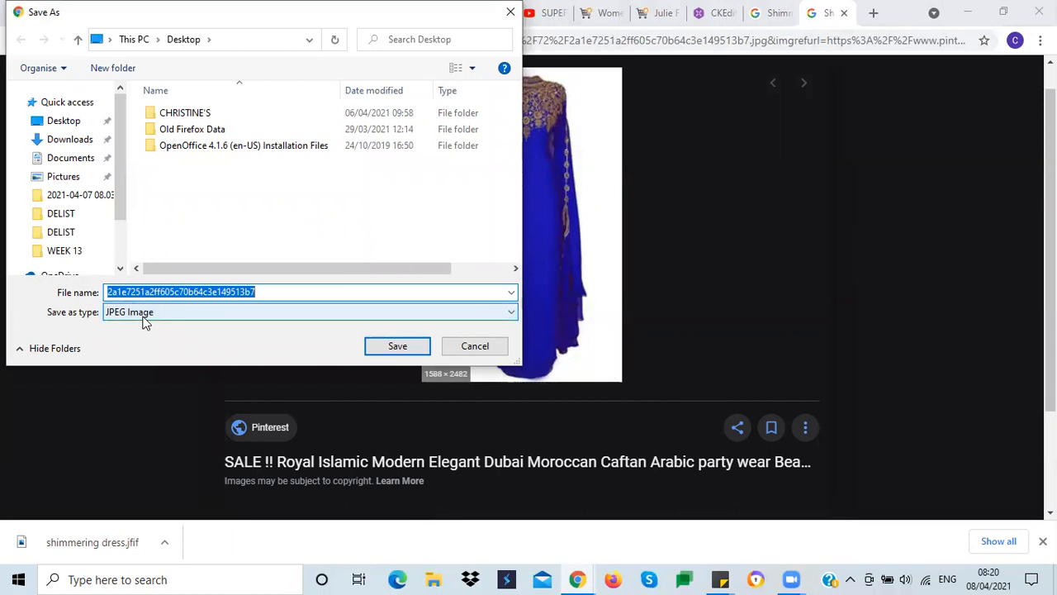
pyautogui.write('shimmering')
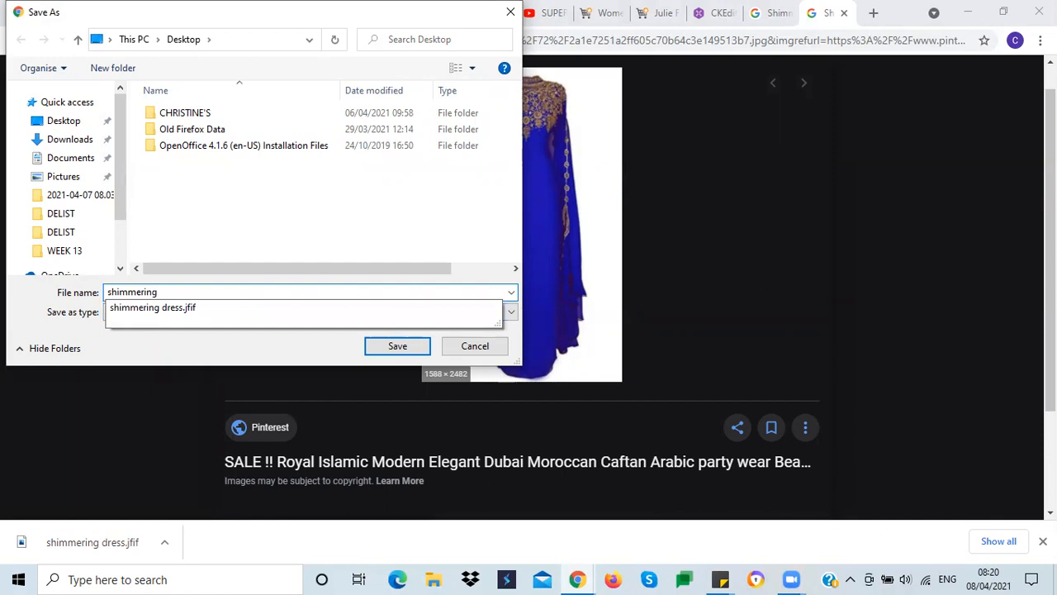
pyautogui.click(388, 347)
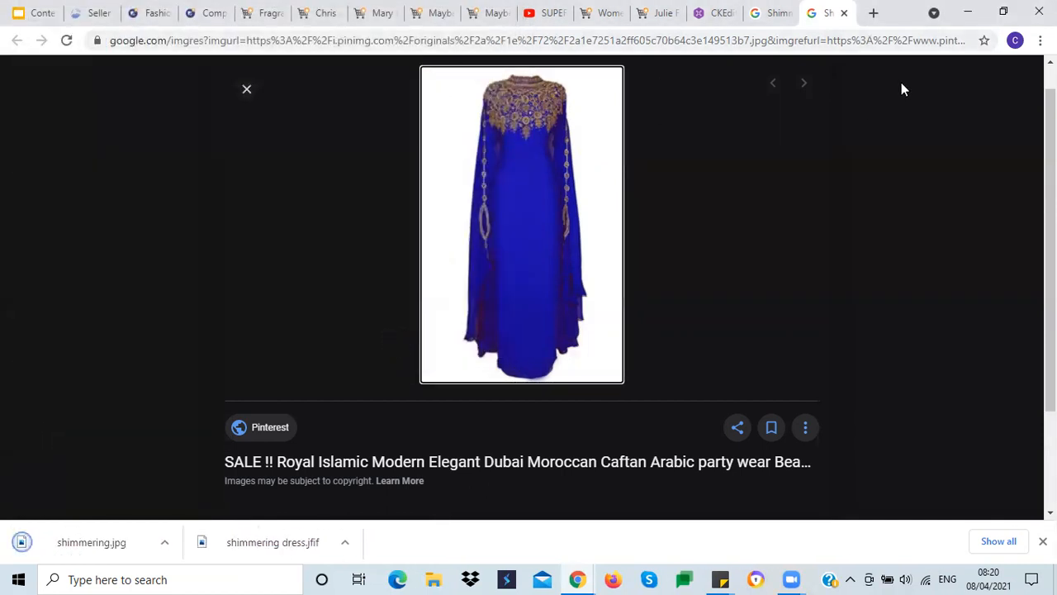
# Step: Return to the product listing and upload the shimmering.jpg image as the main product image
pyautogui.click(843, 12)
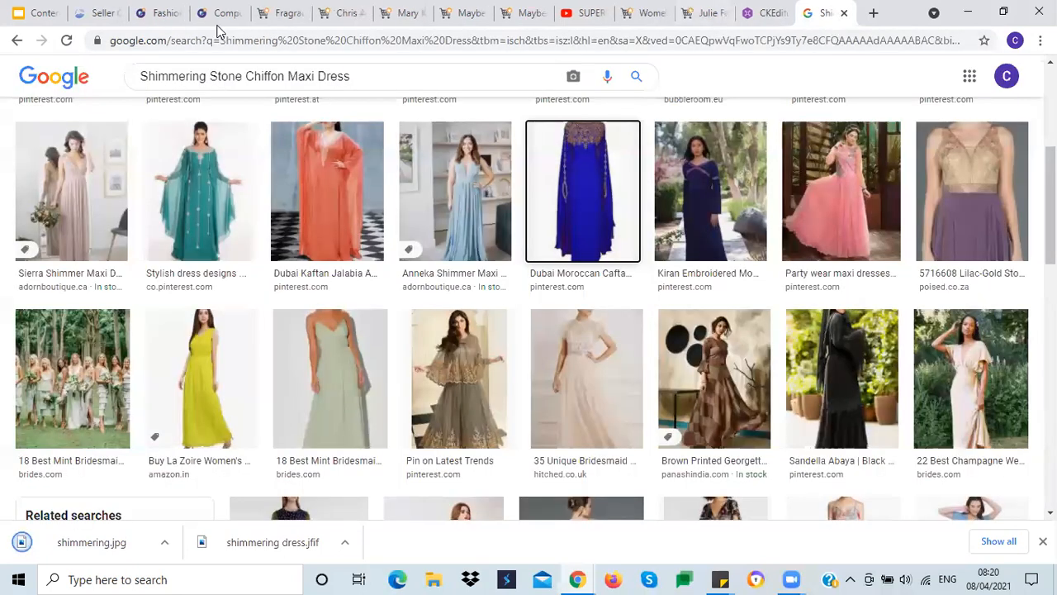
pyautogui.click(93, 13)
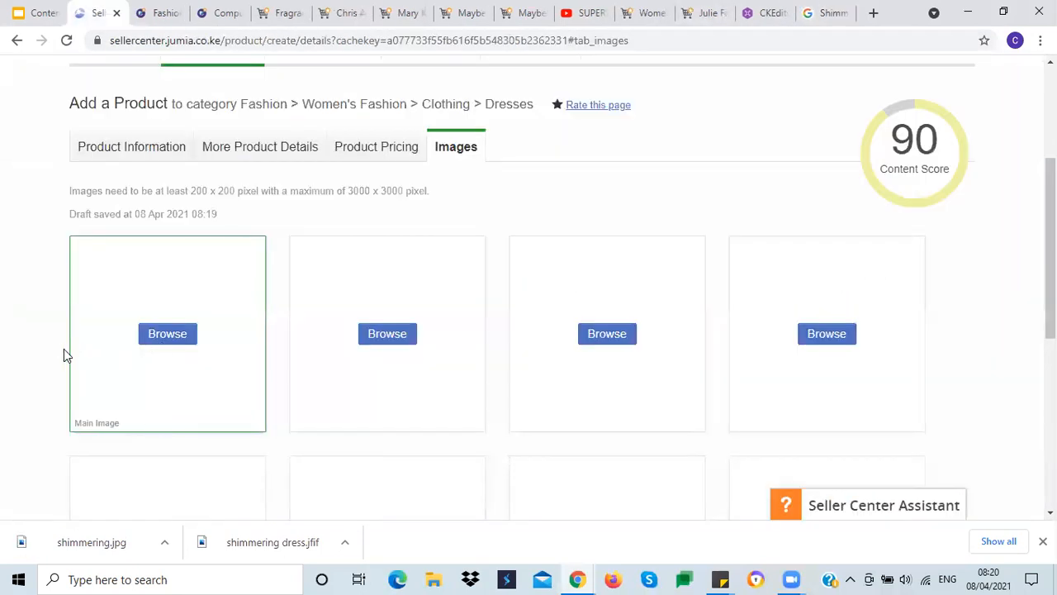
pyautogui.click(170, 343)
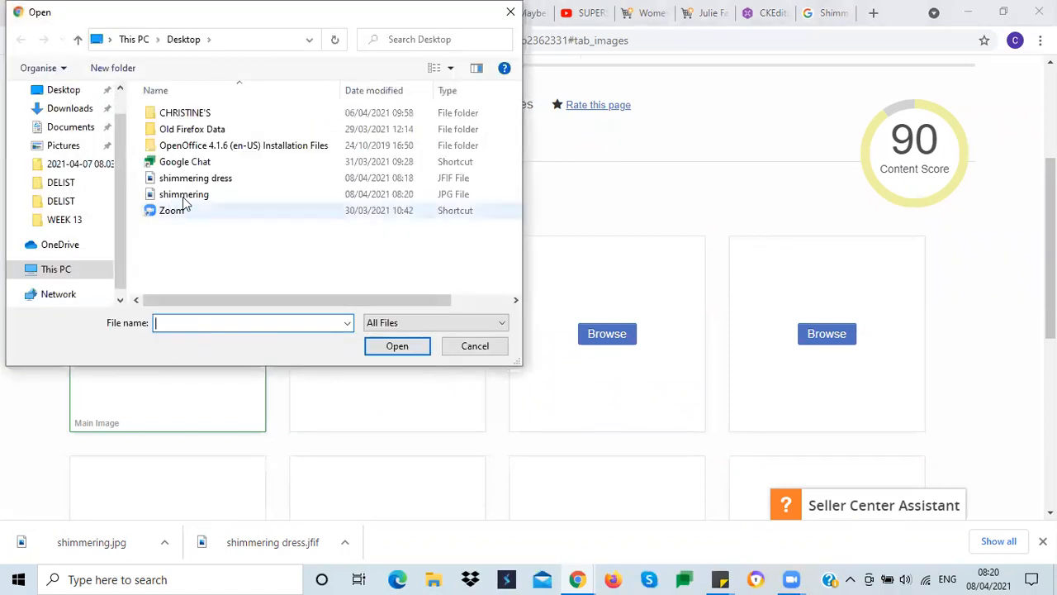
pyautogui.click(185, 198)
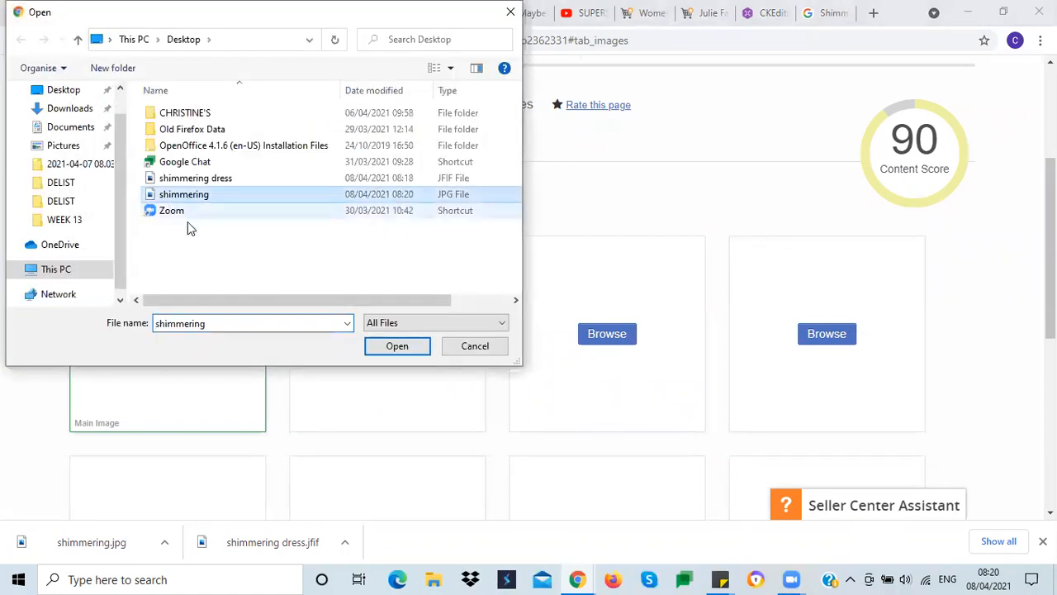
pyautogui.click(392, 346)
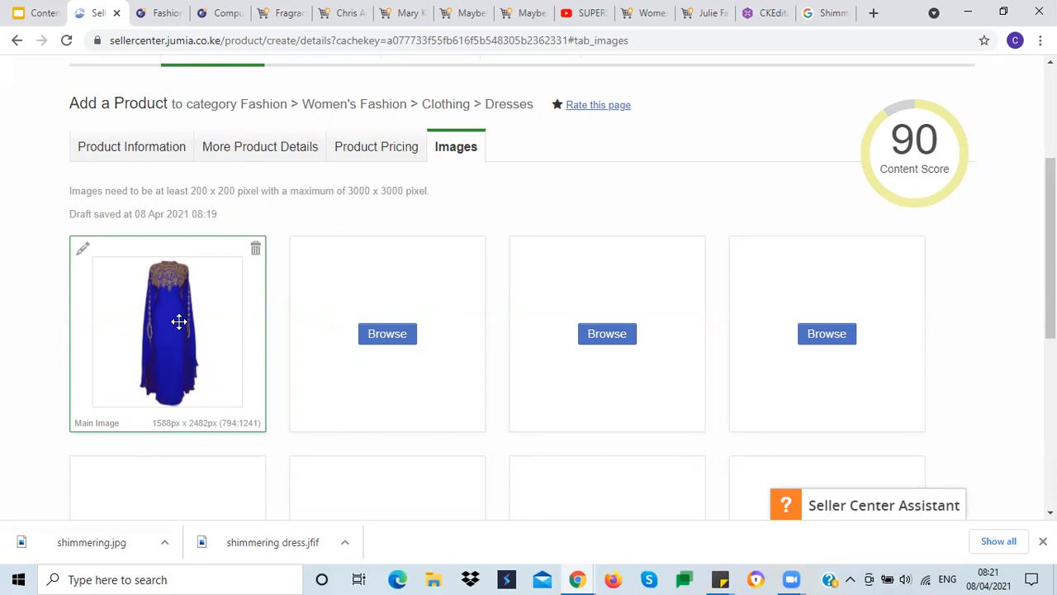
# Step: Review the uploaded main image, the submission options and the Product Information tab
pyautogui.scroll(-5, 17, 335)
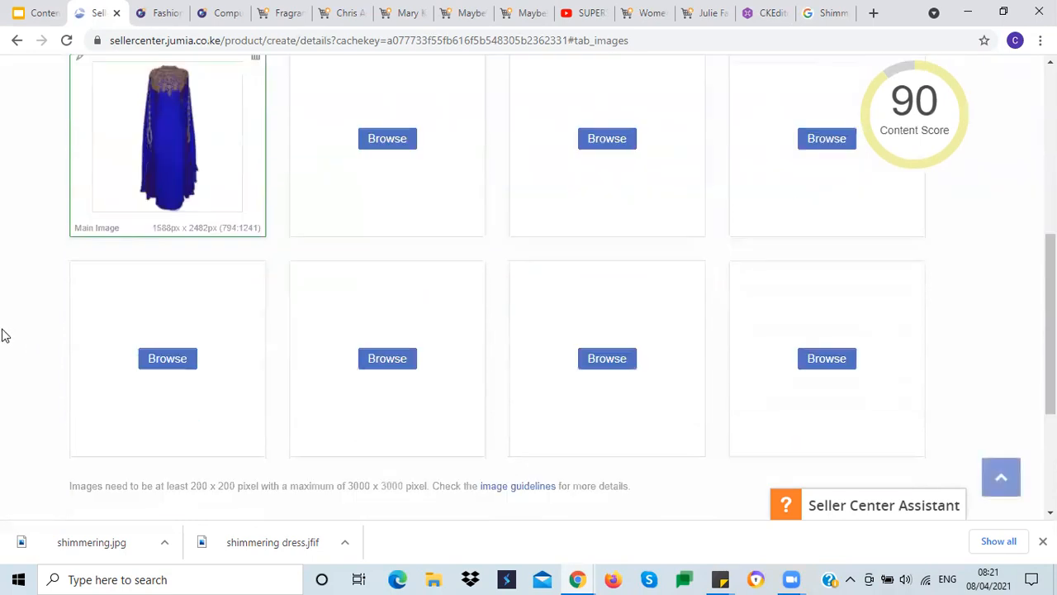
pyautogui.scroll(2, 1, 331)
pyautogui.scroll(3, 2, 329)
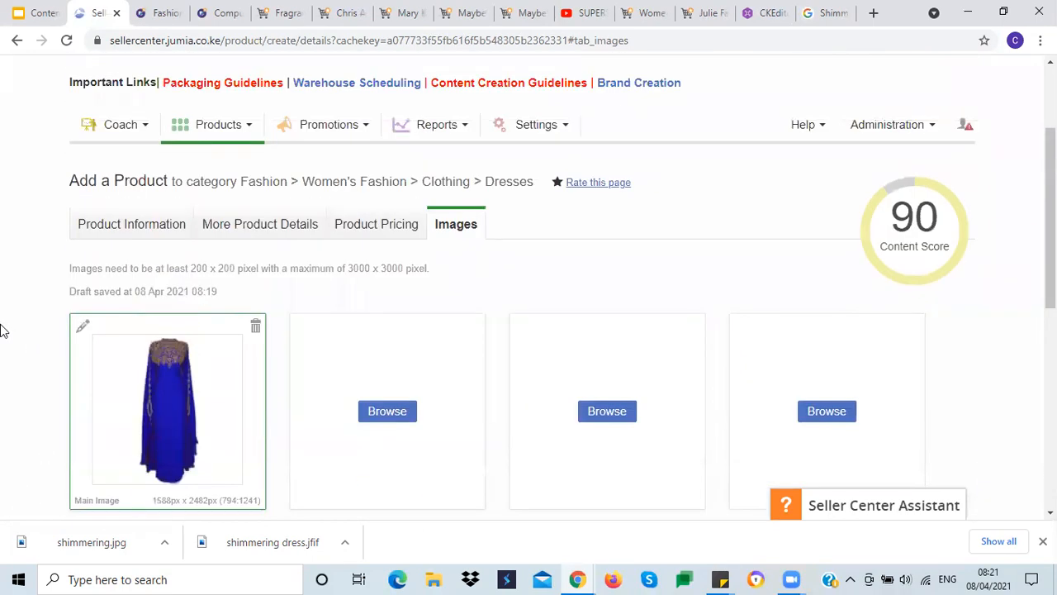
pyautogui.scroll(-2, 2, 330)
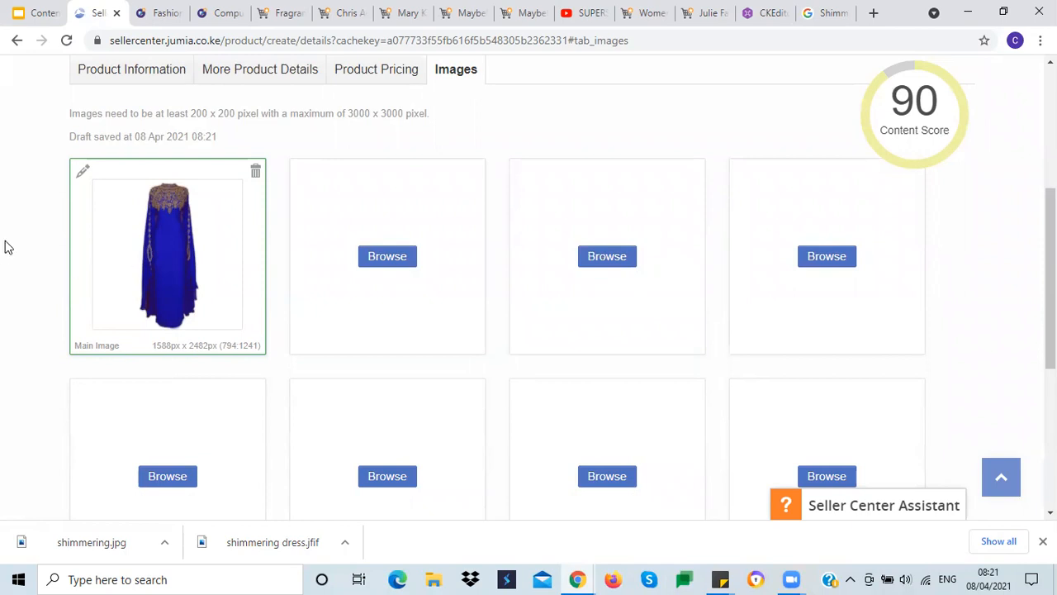
pyautogui.scroll(-4, 4, 248)
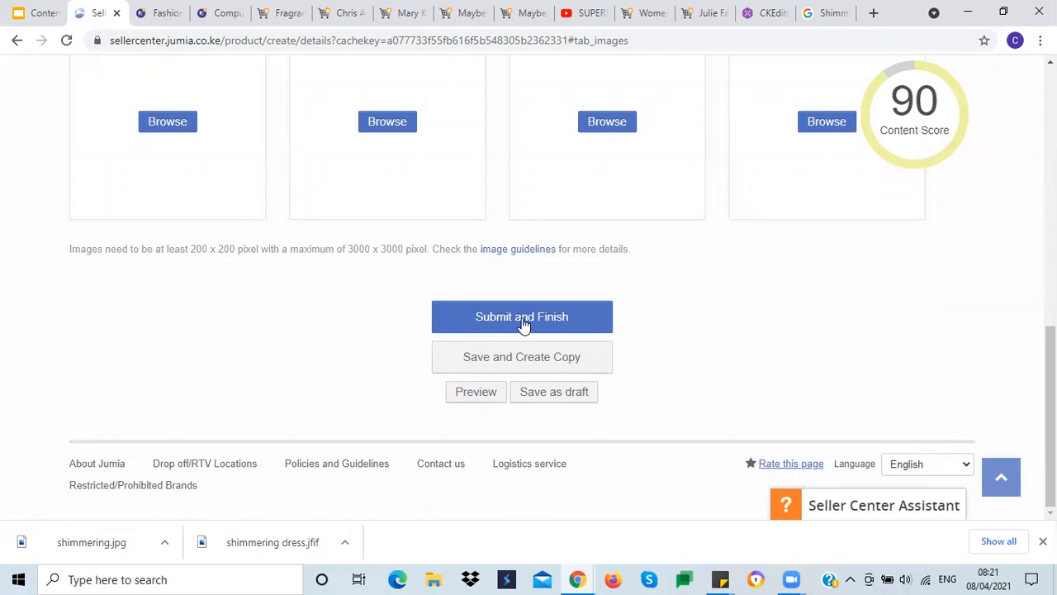
pyautogui.scroll(5, 172, 322)
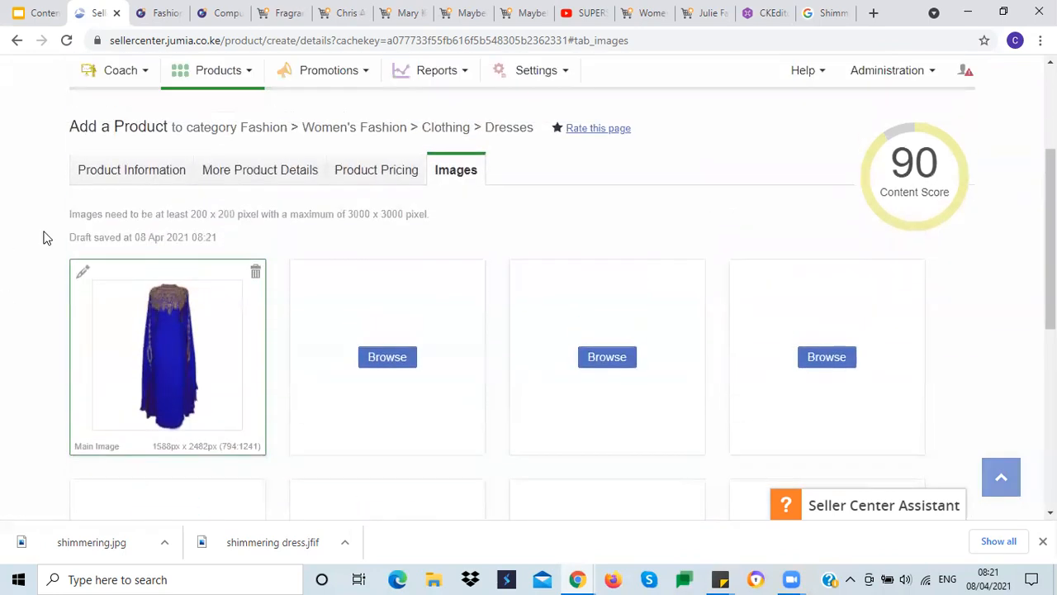
pyautogui.click(139, 178)
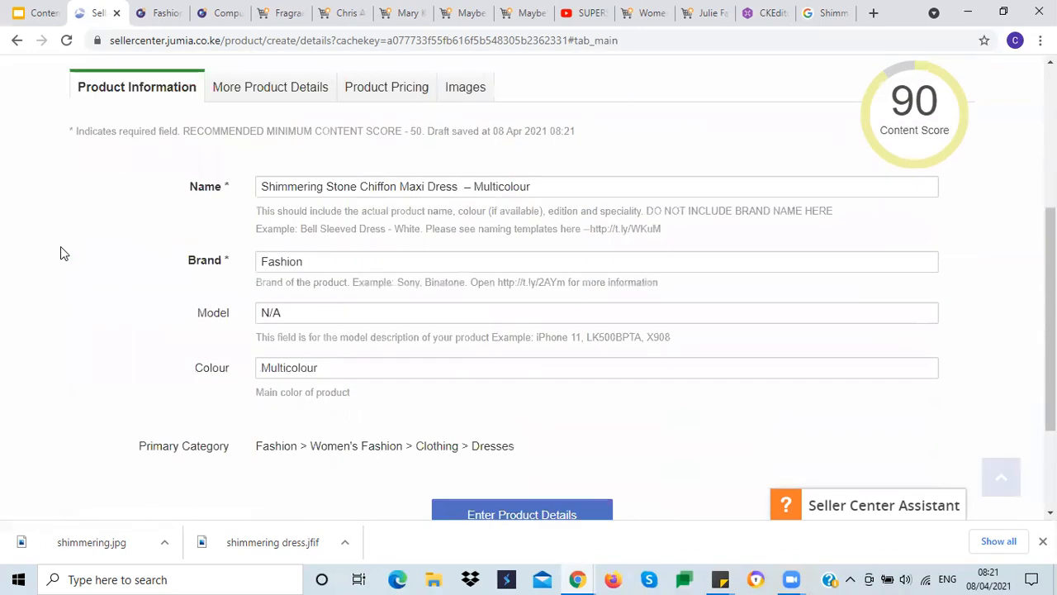
pyautogui.click(462, 71)
# Step: Save the product and create a copy from the Images section
pyautogui.scroll(-5, 103, 305)
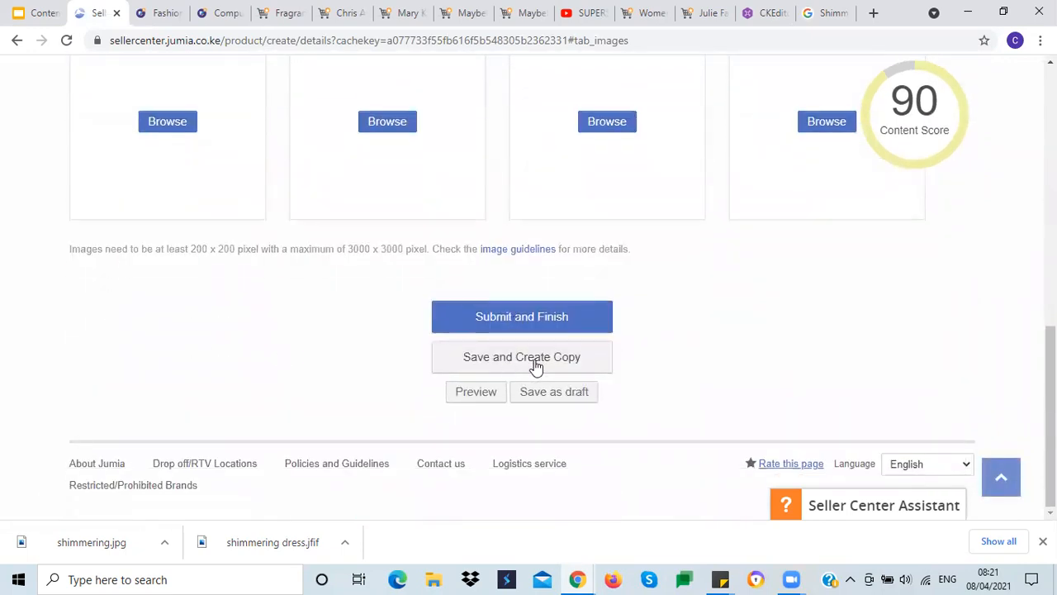
pyautogui.scroll(2, 259, 361)
pyautogui.scroll(-2, 260, 361)
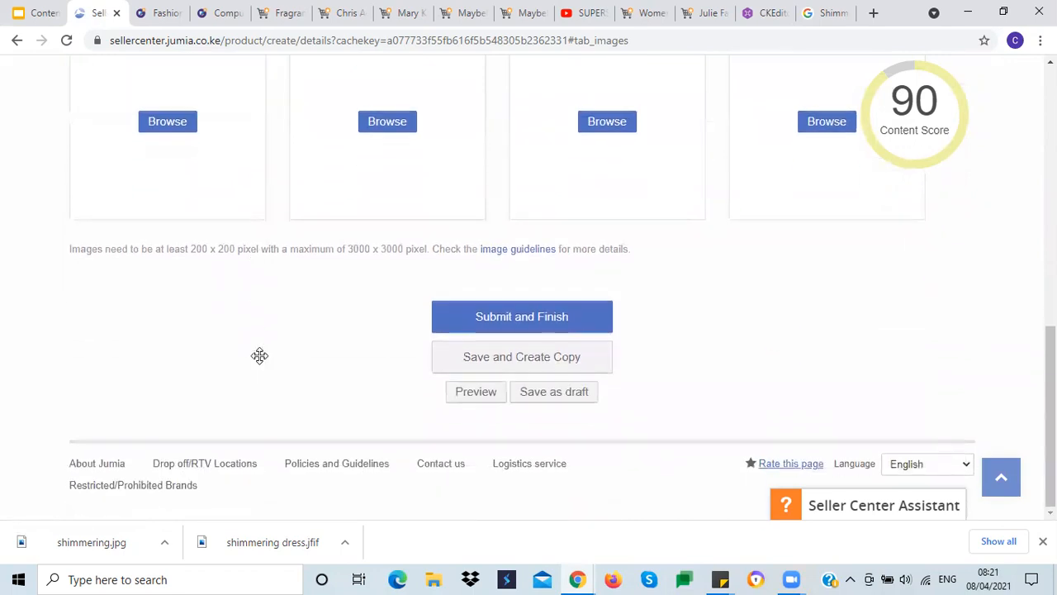
pyautogui.click(545, 365)
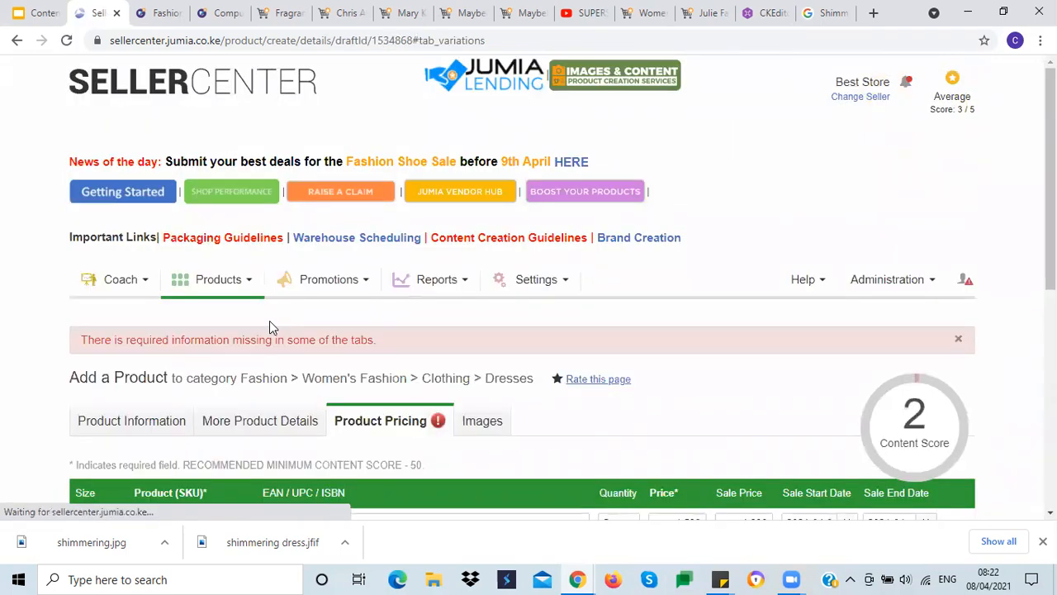
# Step: Change the second pricing variation's SKU to 001-Multicolor-14
pyautogui.scroll(-3, 269, 326)
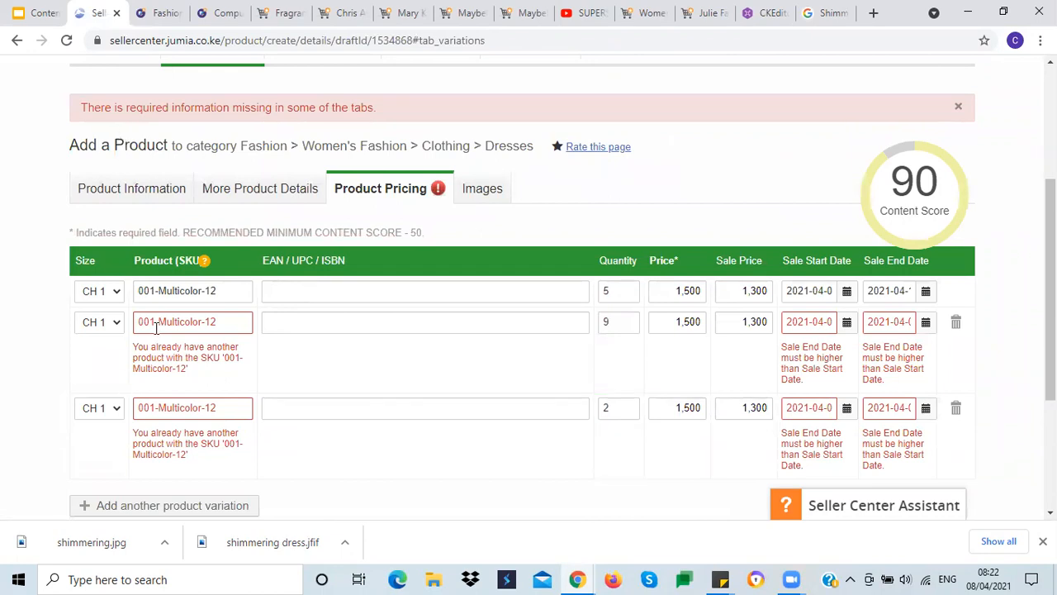
pyautogui.doubleClick(188, 290)
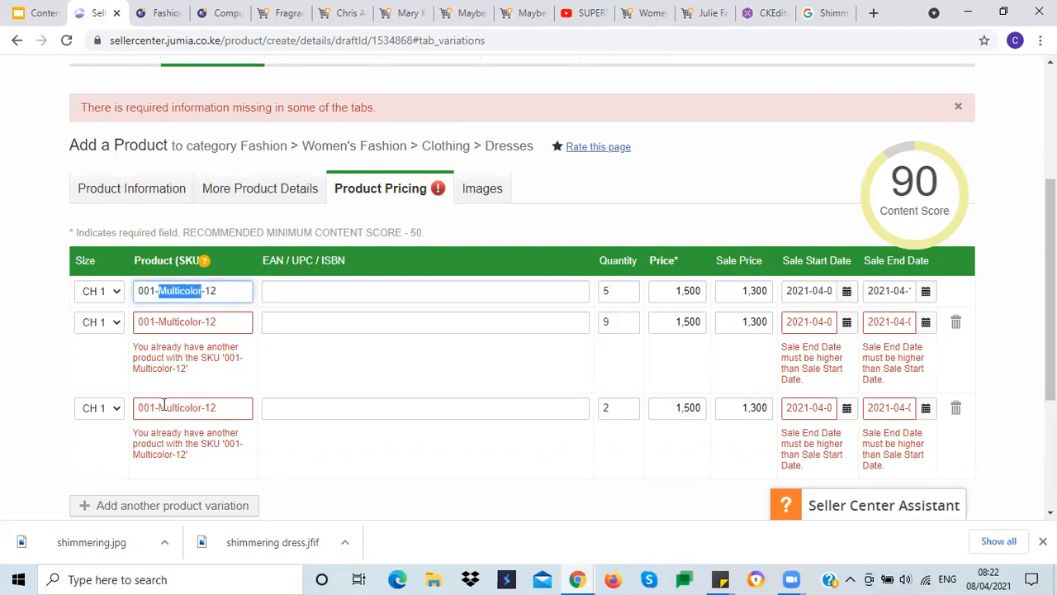
pyautogui.click(171, 291)
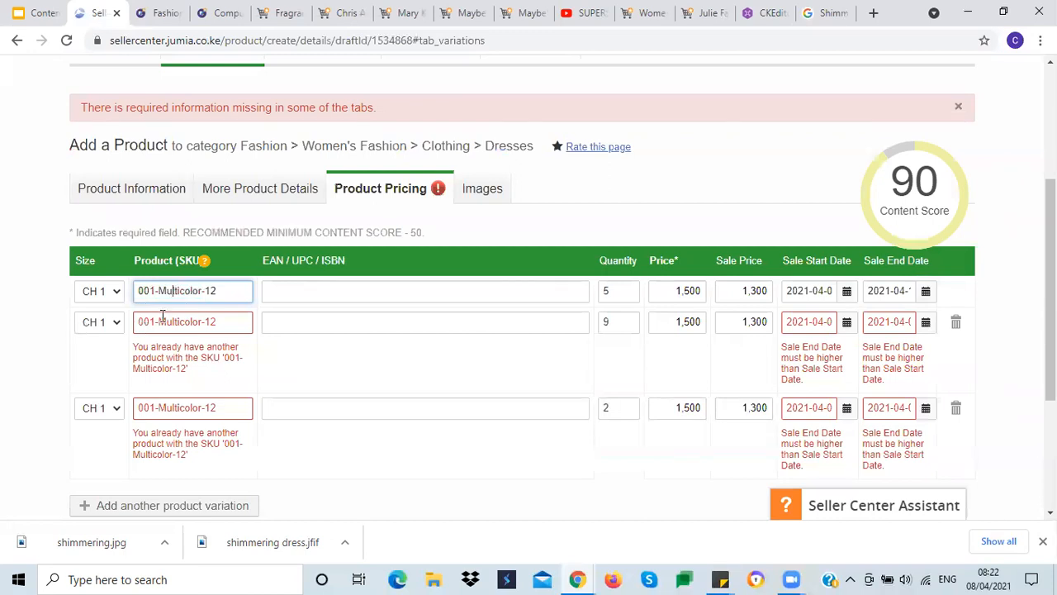
pyautogui.click(163, 322)
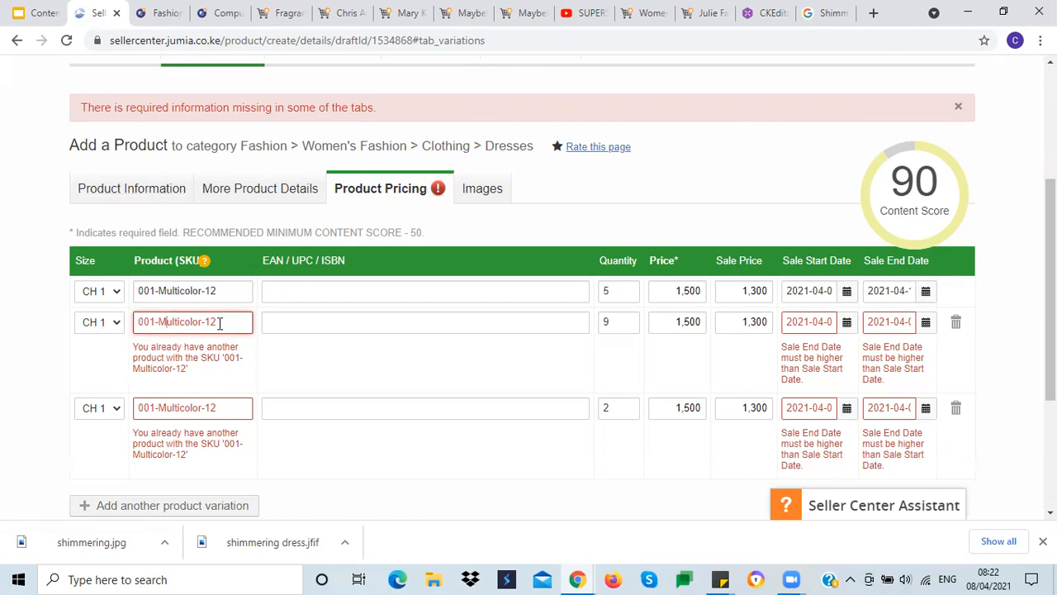
pyautogui.click(119, 322)
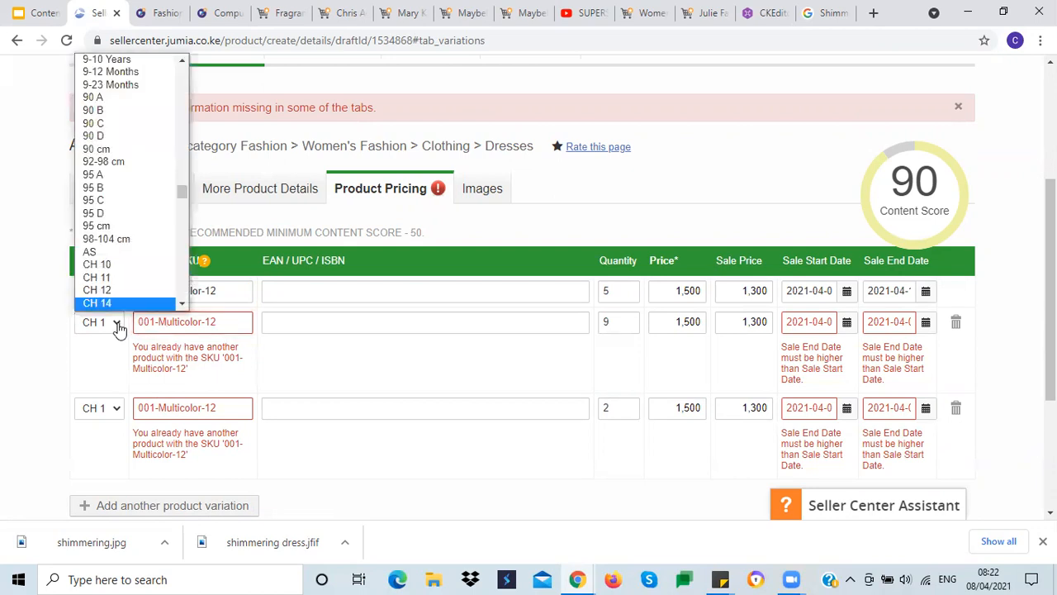
pyautogui.click(118, 324)
pyautogui.click(226, 322)
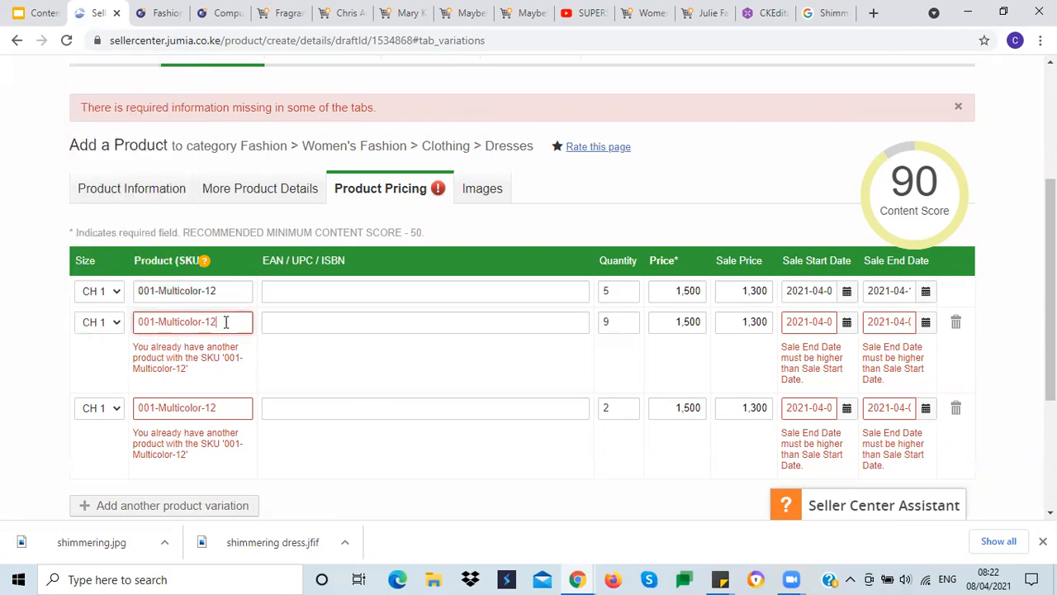
pyautogui.press('BackSpace')
pyautogui.write('4')
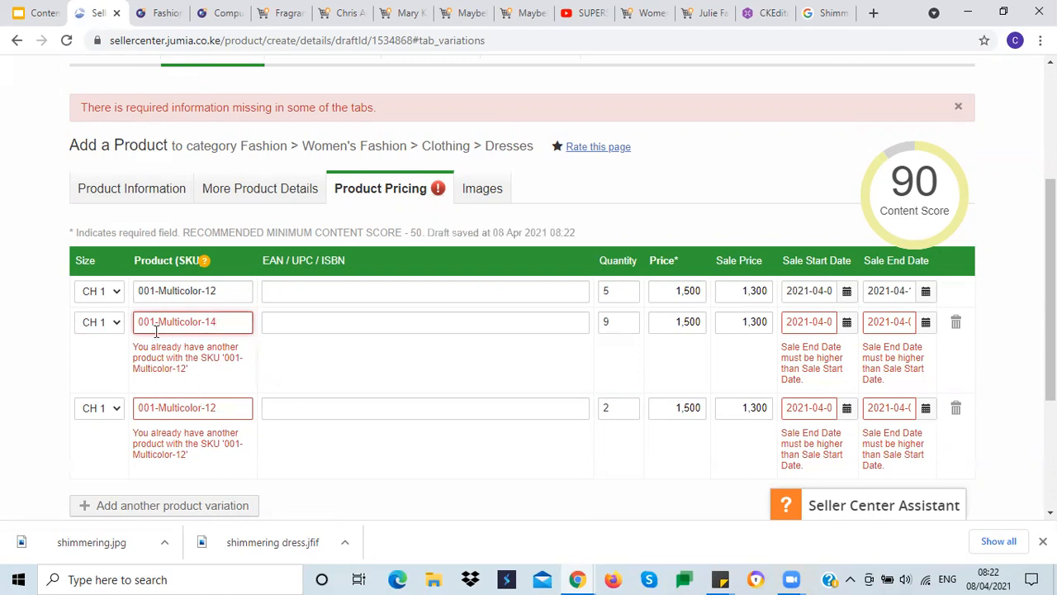
# Step: Change the third pricing variation's SKU to 001-Multicolor-16
pyautogui.click(116, 413)
pyautogui.click(117, 411)
pyautogui.click(213, 408)
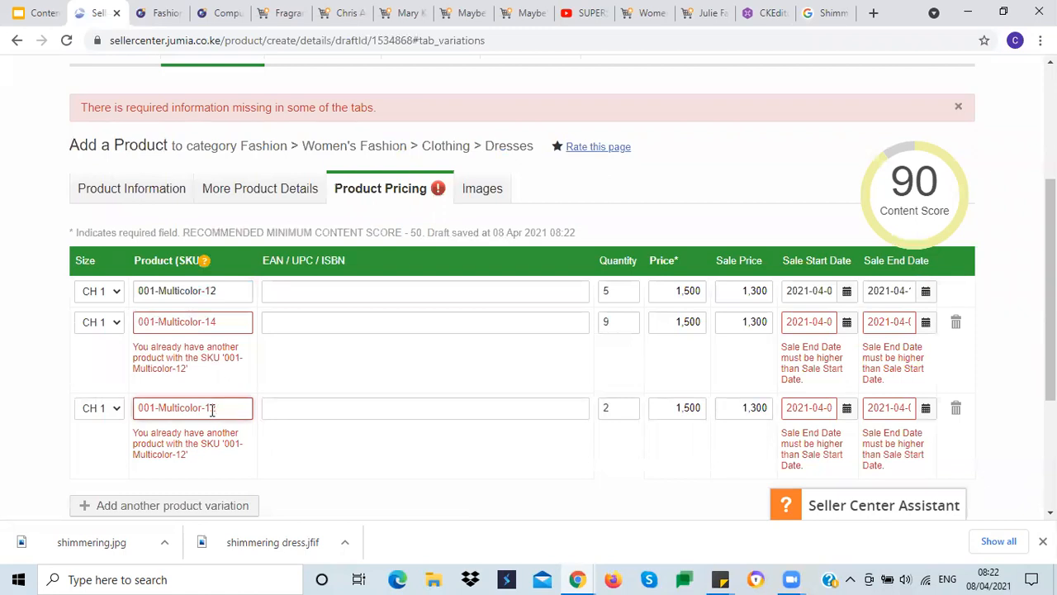
pyautogui.write('6')
pyautogui.click(227, 322)
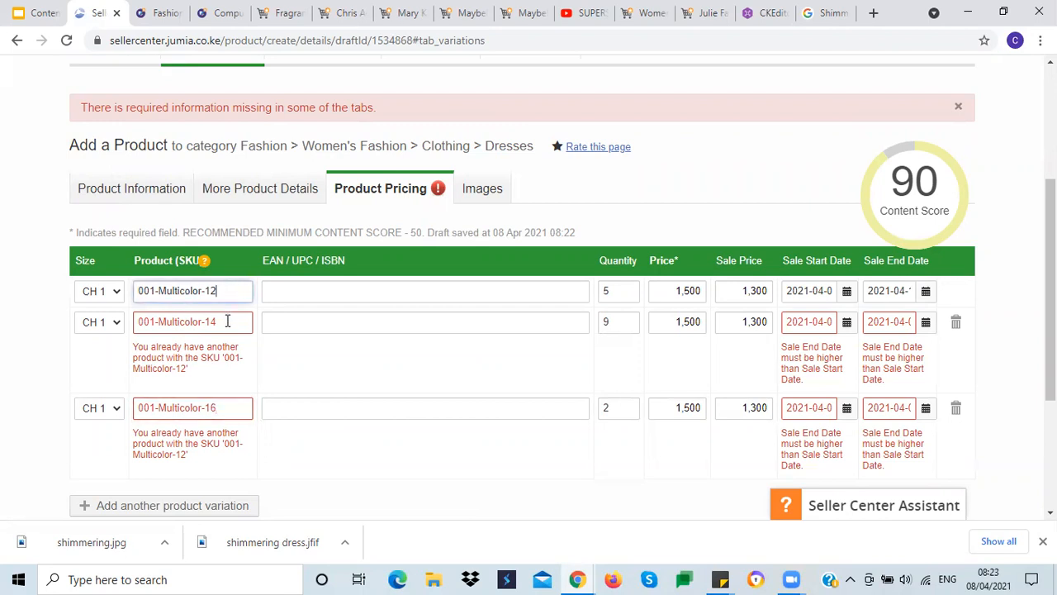
pyautogui.click(220, 408)
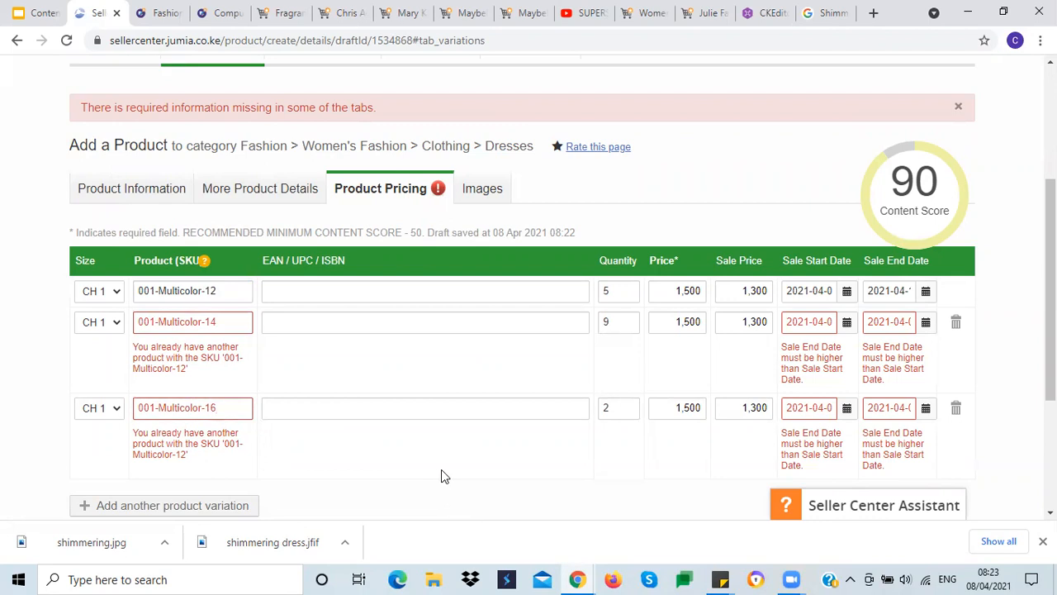
pyautogui.scroll(-2, 434, 474)
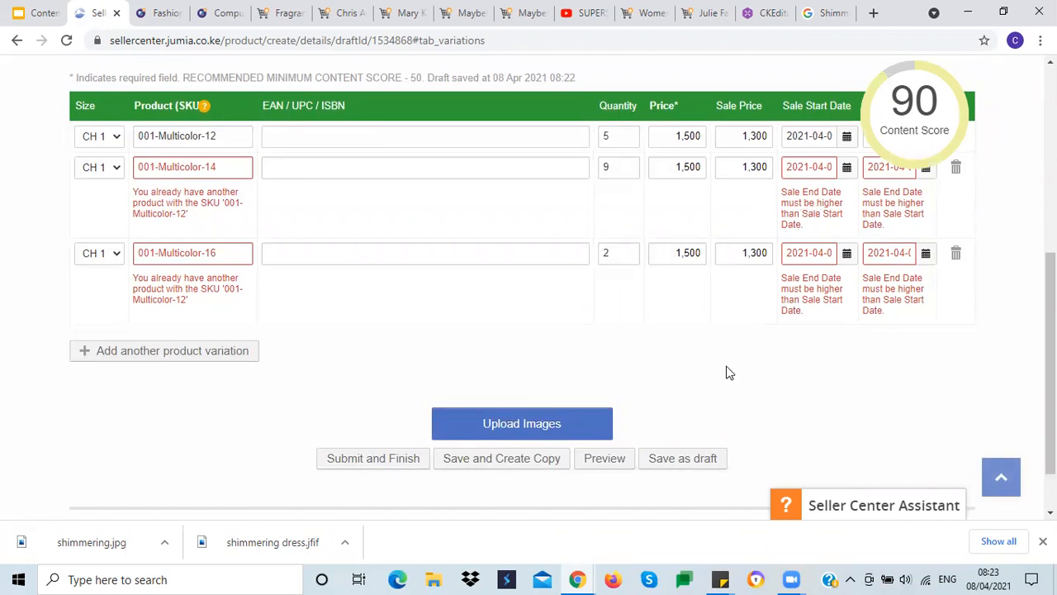
pyautogui.scroll(2, 726, 372)
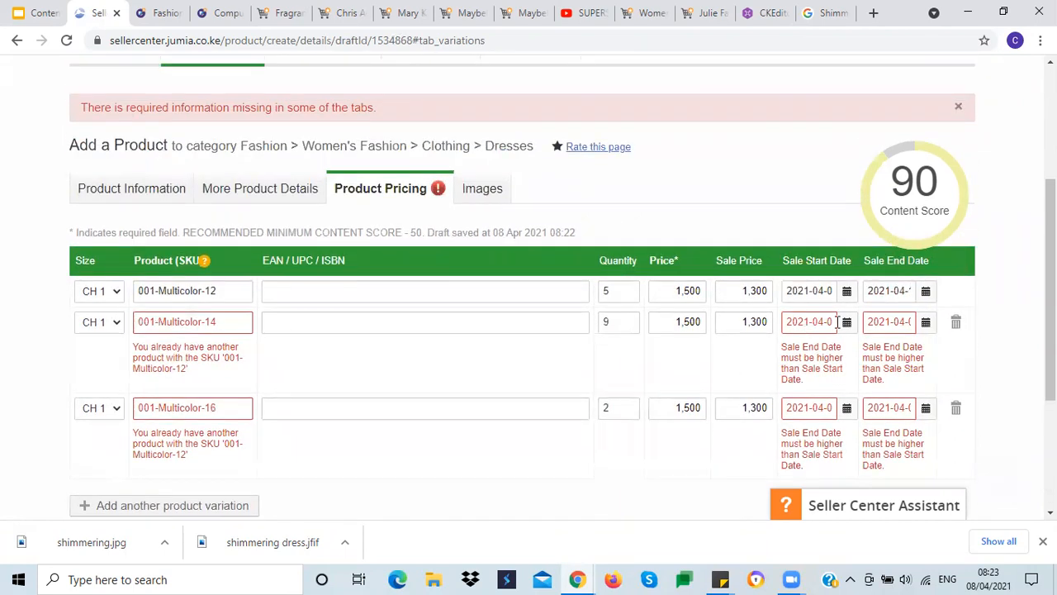
pyautogui.click(847, 322)
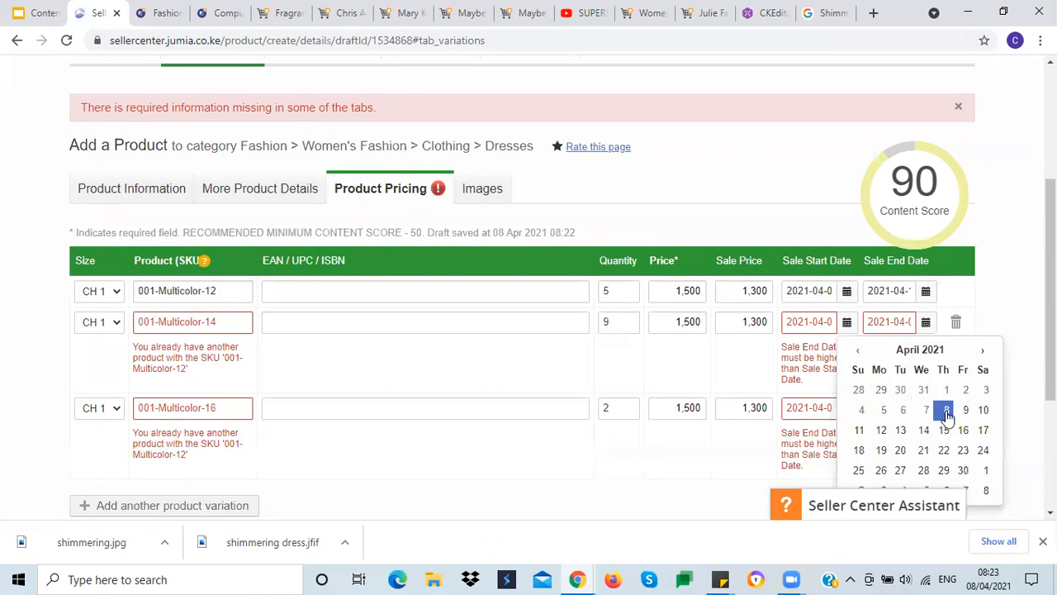
pyautogui.click(956, 323)
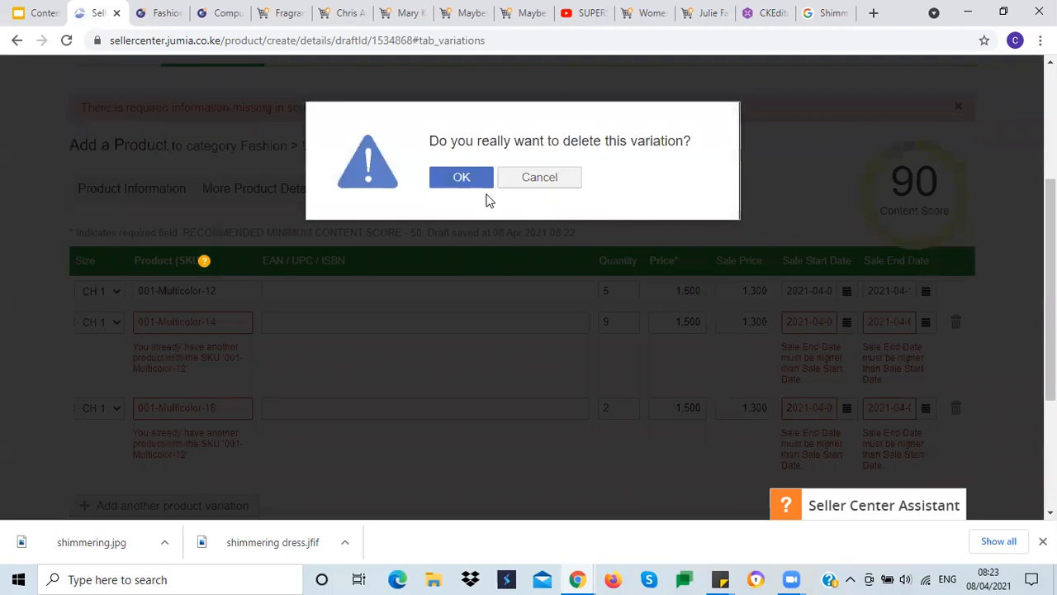
pyautogui.click(508, 183)
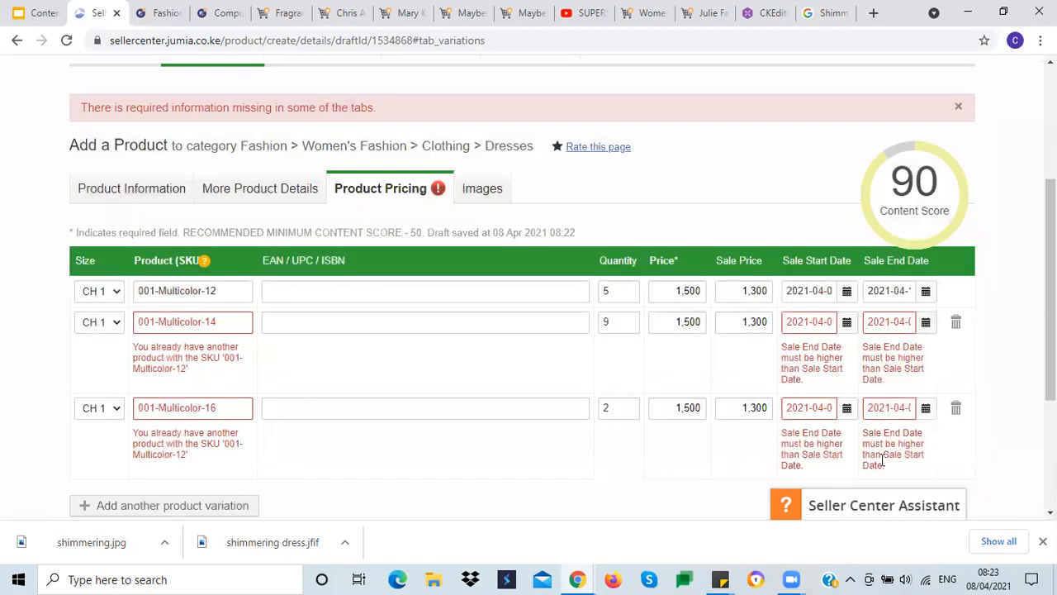
# Step: Copy the first variation's sale end date 2021-04-16 into the second and third variations' sale end dates
pyautogui.click(926, 322)
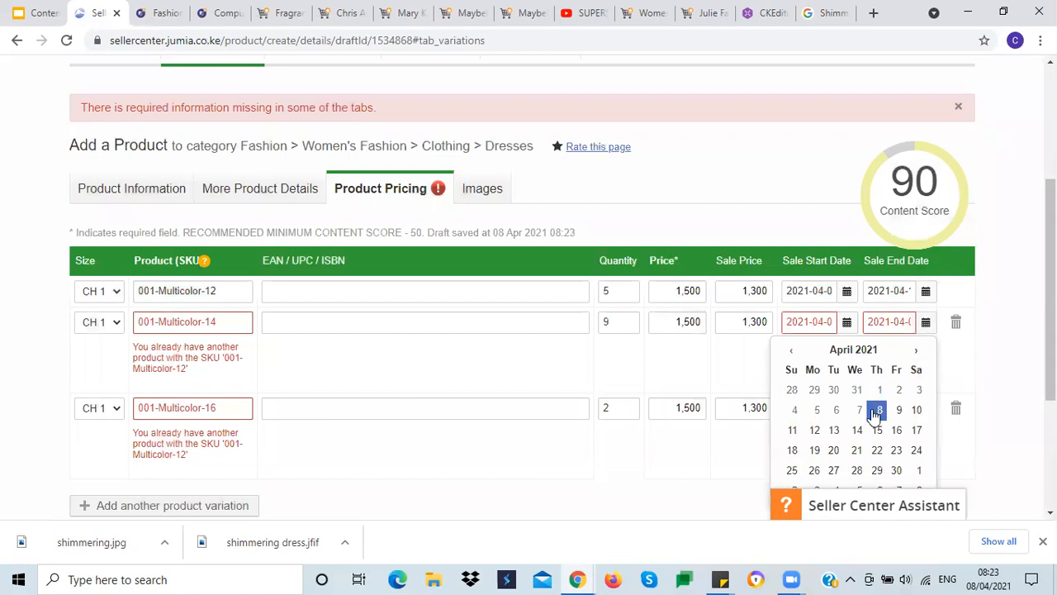
pyautogui.doubleClick(893, 291)
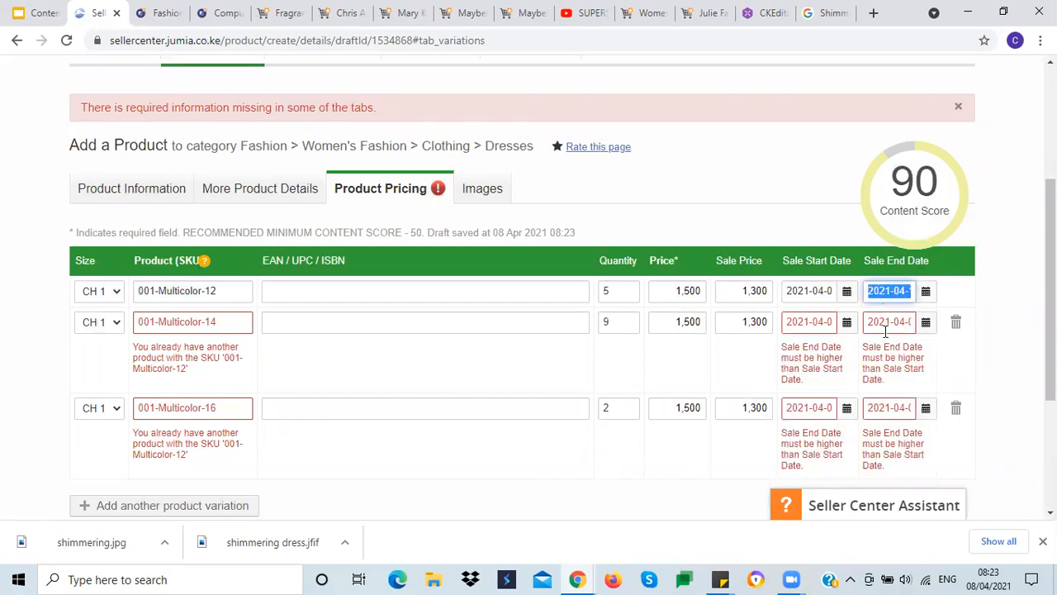
pyautogui.doubleClick(885, 322)
pyautogui.write('2021-04-16')
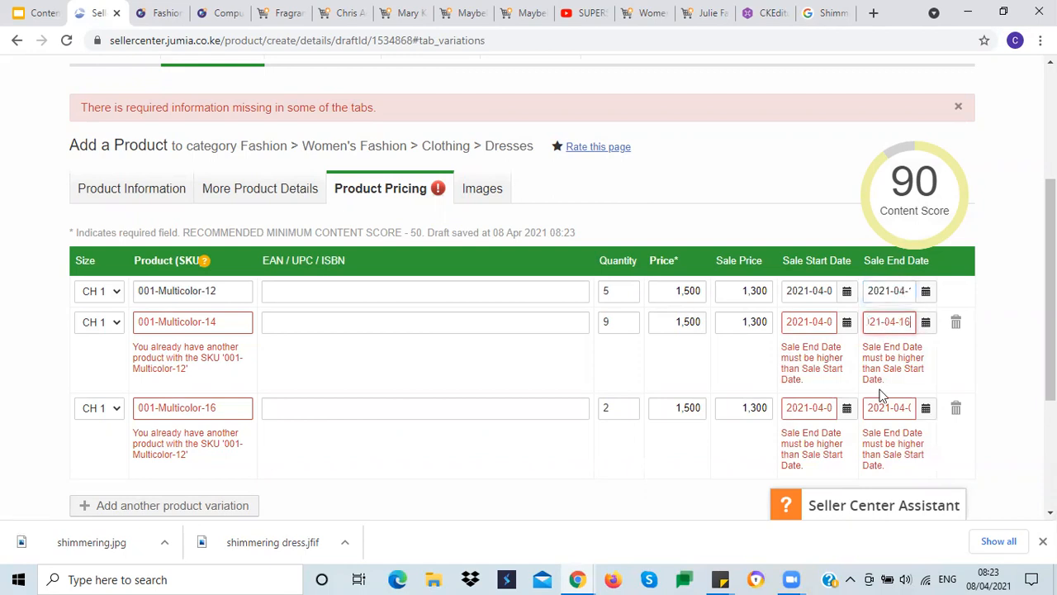
pyautogui.doubleClick(881, 408)
pyautogui.write('2021-04-16')
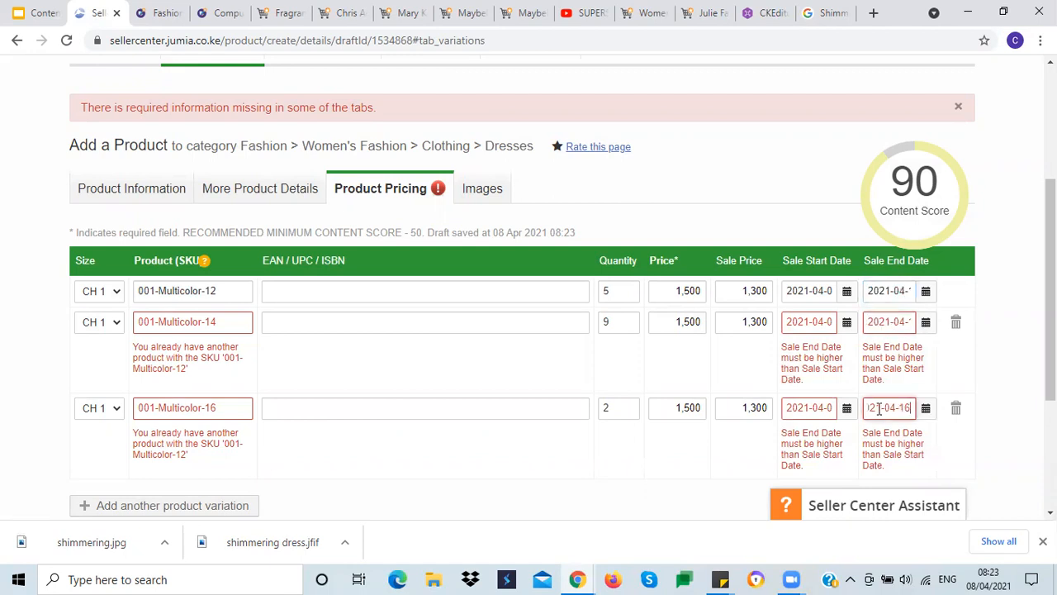
# Step: Save the product and create a copy from the pricing section
pyautogui.click(650, 488)
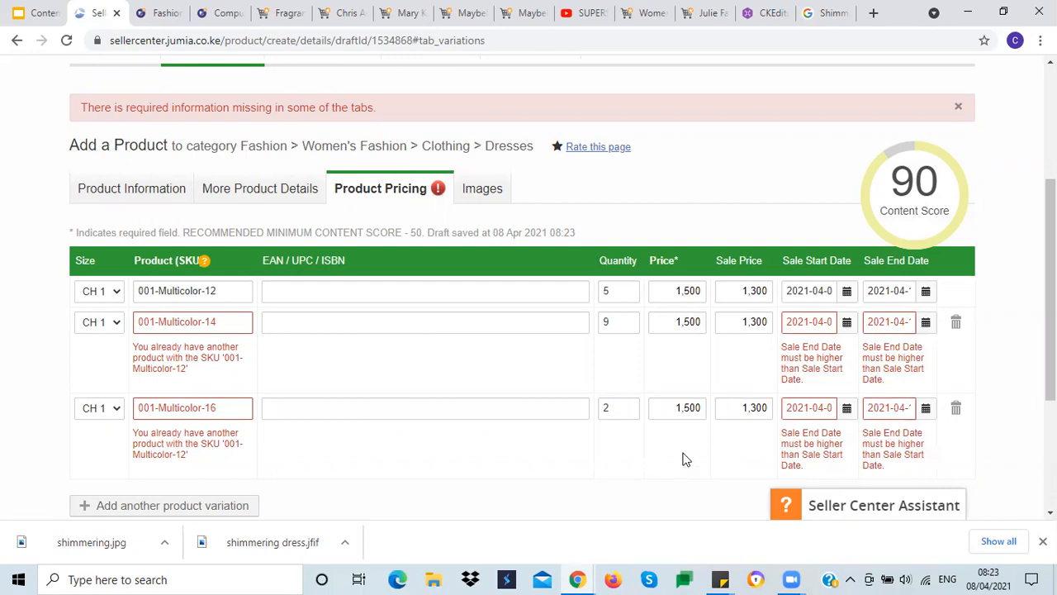
pyautogui.click(815, 408)
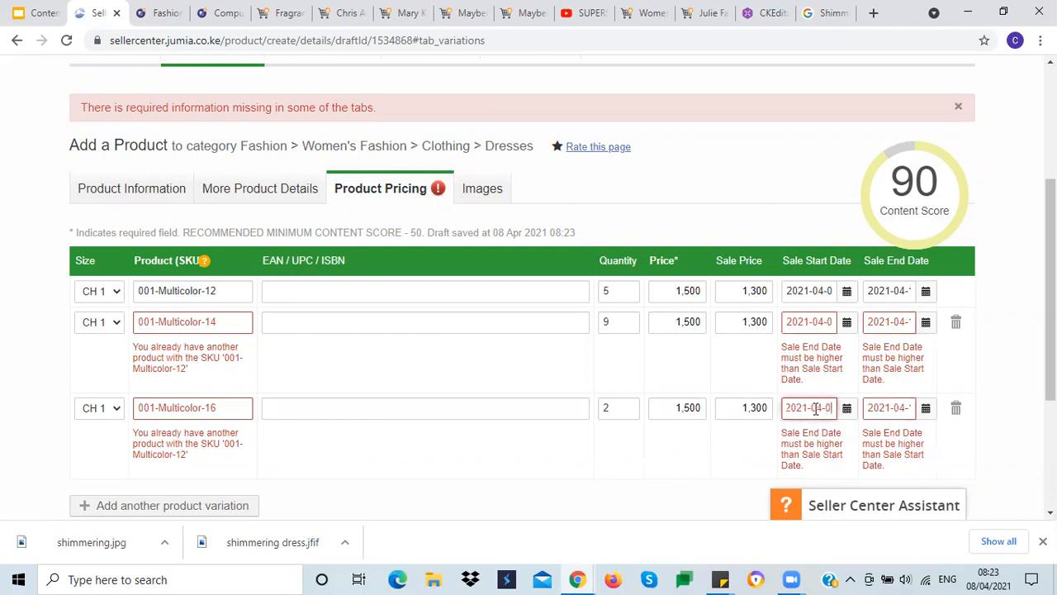
pyautogui.click(567, 460)
pyautogui.scroll(-2, 574, 463)
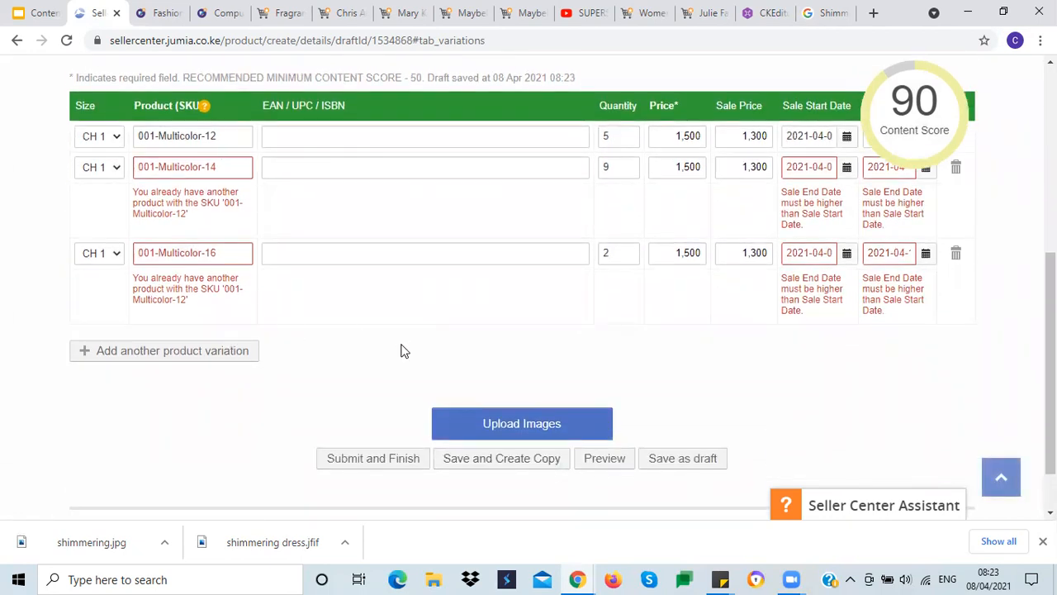
pyautogui.scroll(2, 401, 350)
pyautogui.scroll(-3, 401, 354)
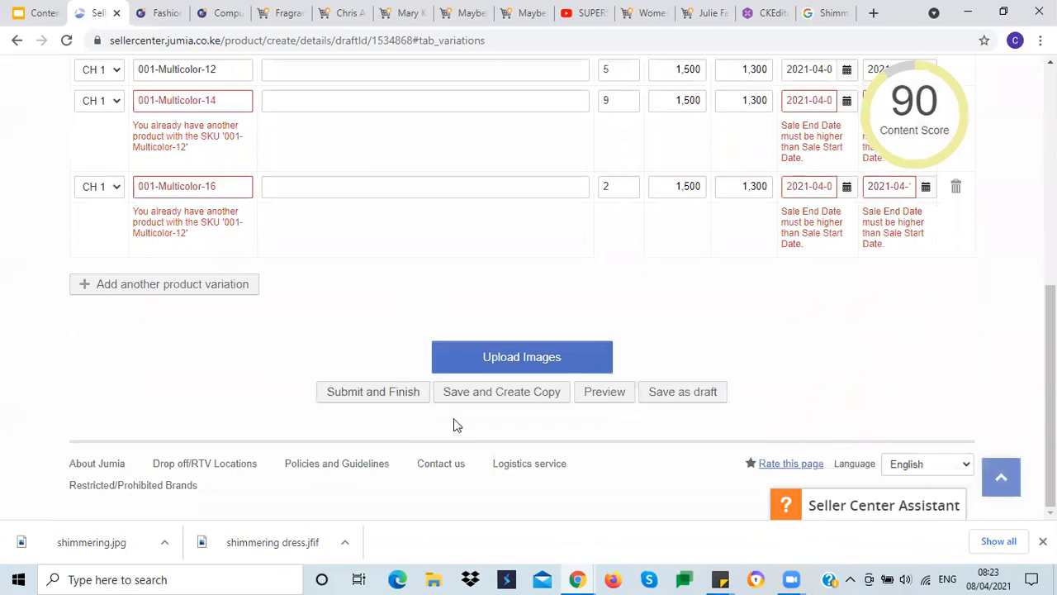
pyautogui.click(508, 394)
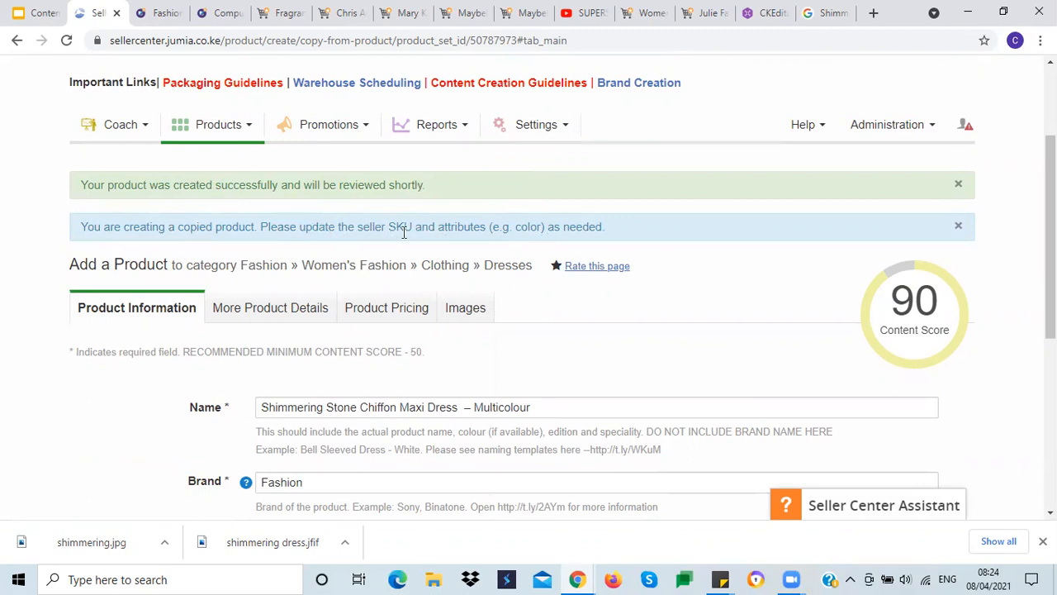
# Step: Change the copied product's name suffix and its Colour field from Multicolour to Red
pyautogui.scroll(-2, 64, 408)
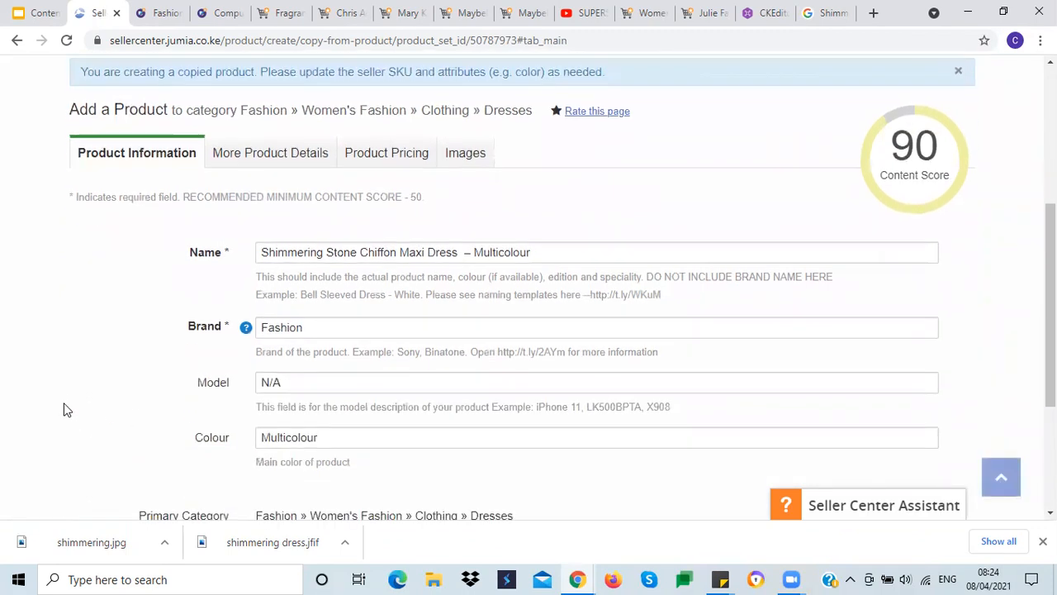
pyautogui.doubleClick(498, 254)
pyautogui.write('Red')
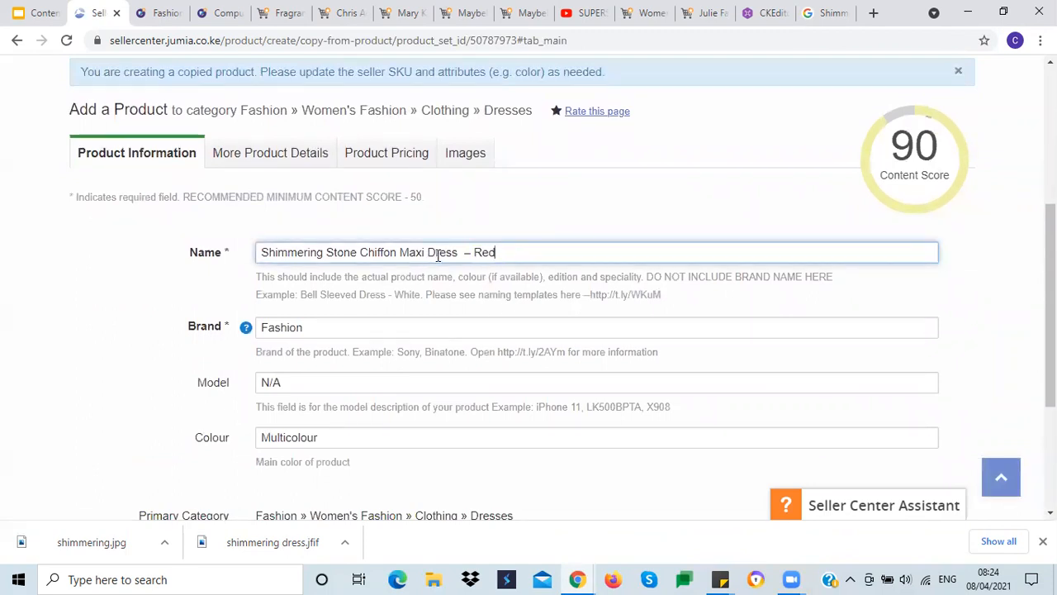
pyautogui.doubleClick(487, 251)
pyautogui.moveTo(319, 439); pyautogui.dragTo(248, 439)
pyautogui.write('Red')
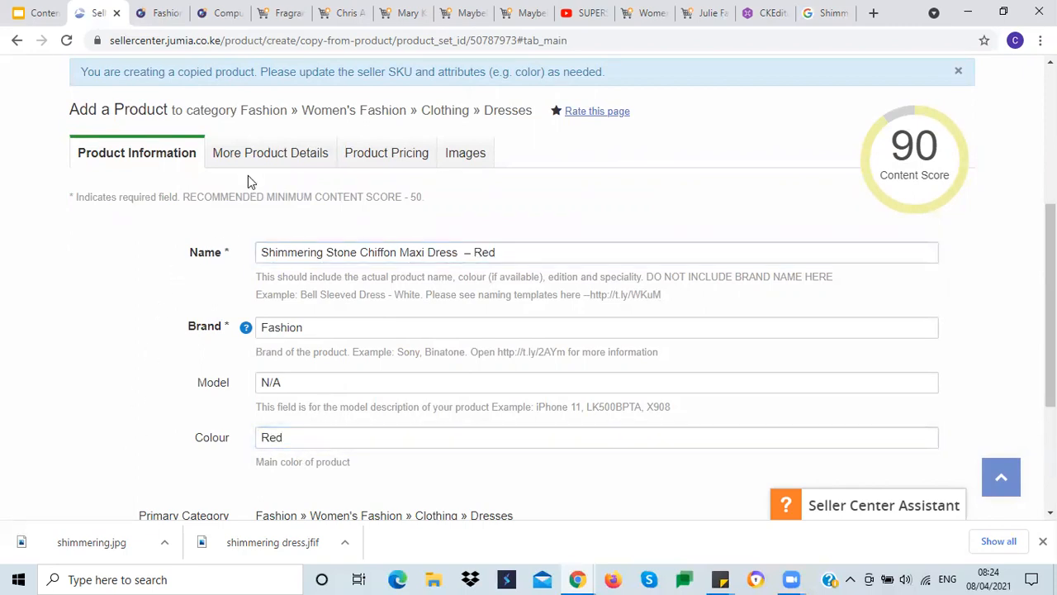
# Step: Set the Color Family to Red in the More Product Details Product Information section
pyautogui.click(271, 162)
pyautogui.scroll(-10, 206, 396)
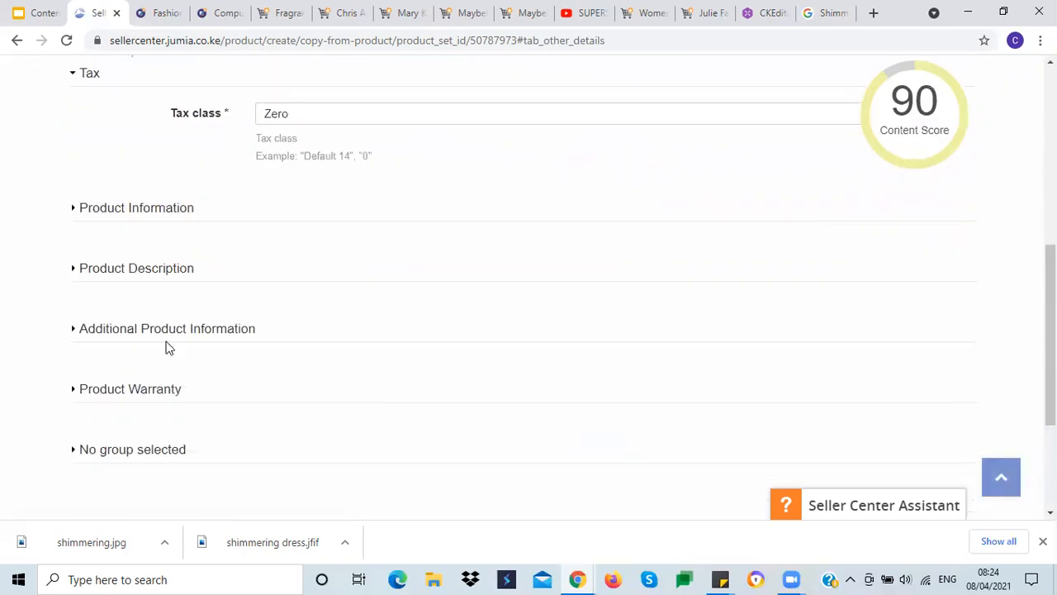
pyautogui.click(165, 207)
pyautogui.click(325, 242)
pyautogui.write('red')
pyautogui.click(290, 287)
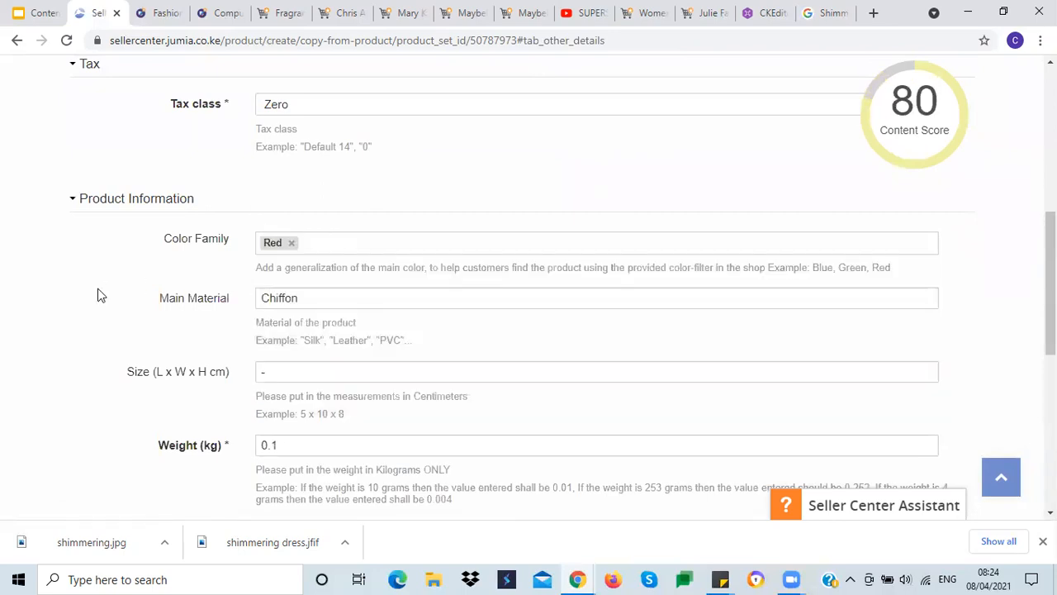
# Step: Change the colour in the Highlights bullets to Red
pyautogui.click(142, 202)
pyautogui.click(132, 259)
pyautogui.scroll(-2, 99, 310)
pyautogui.scroll(-2, 101, 316)
pyautogui.doubleClick(358, 246)
pyautogui.write('Red')
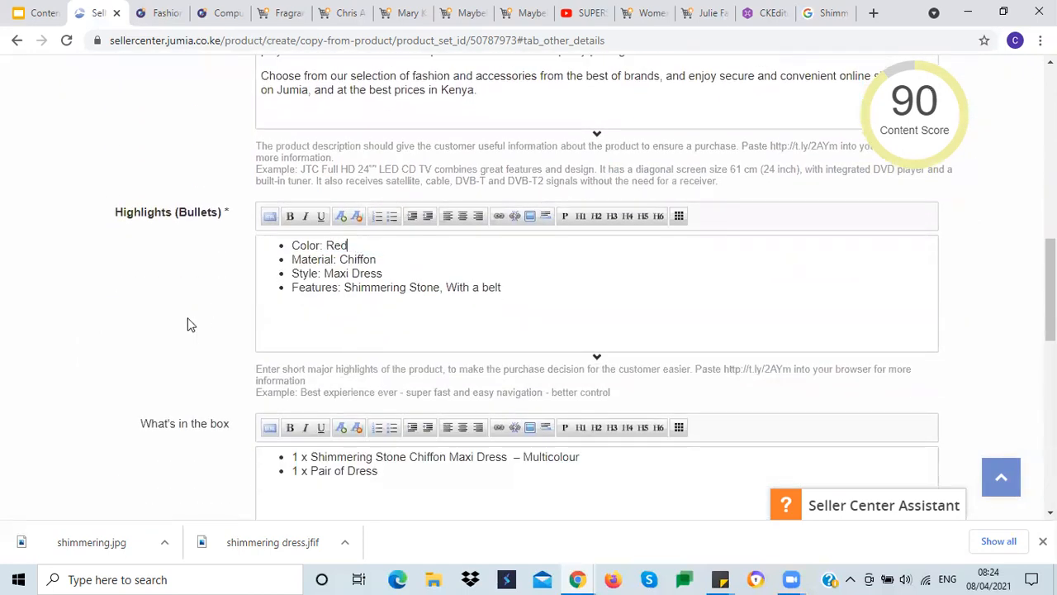
# Step: Change the dress colour in the What's in the box list to Red
pyautogui.scroll(-2, 190, 323)
pyautogui.doubleClick(551, 302)
pyautogui.write('Red')
# Step: Expand and review the Additional Product Information and No group selected sections
pyautogui.scroll(-5, 165, 373)
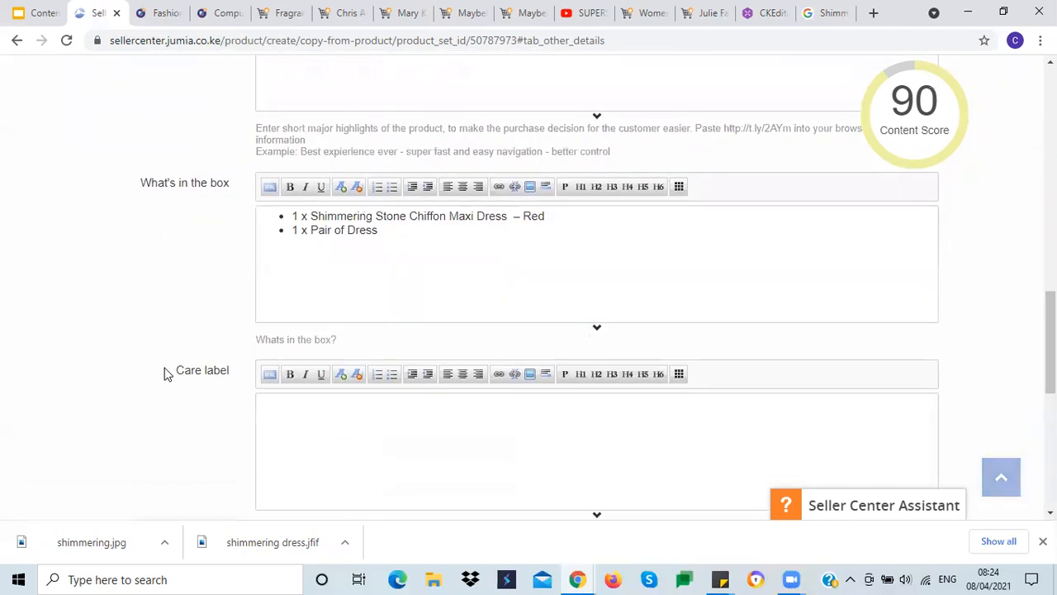
pyautogui.click(200, 339)
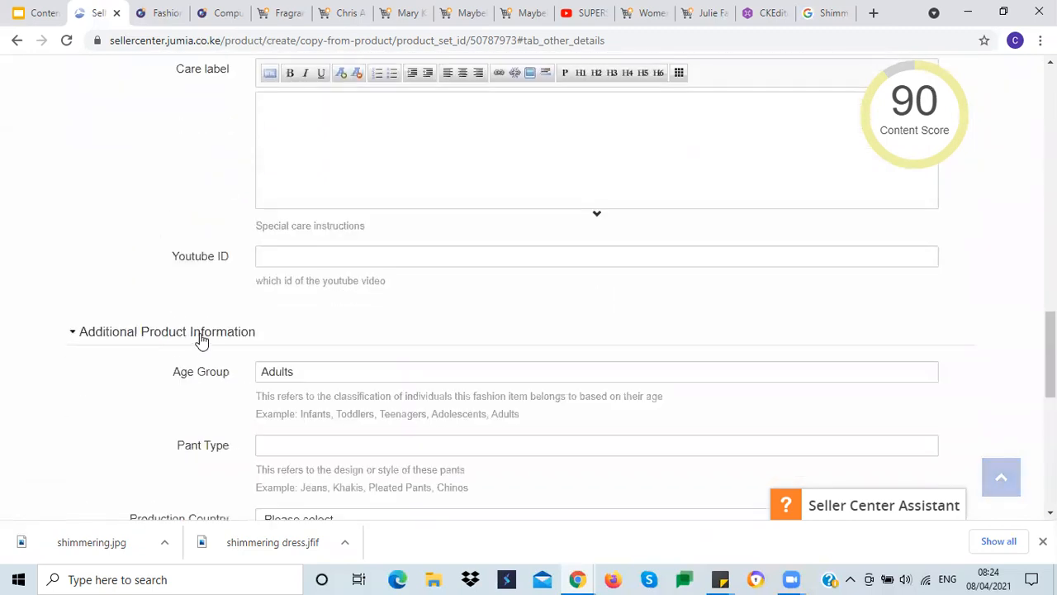
pyautogui.click(201, 340)
pyautogui.scroll(-2, 177, 415)
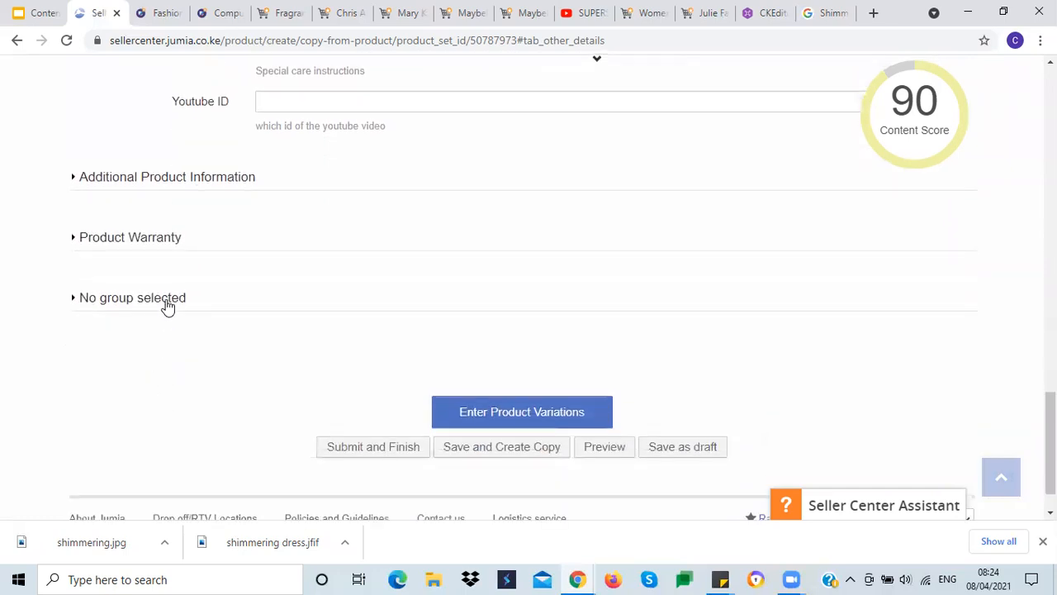
pyautogui.click(166, 307)
pyautogui.click(165, 307)
pyautogui.scroll(-1, 165, 402)
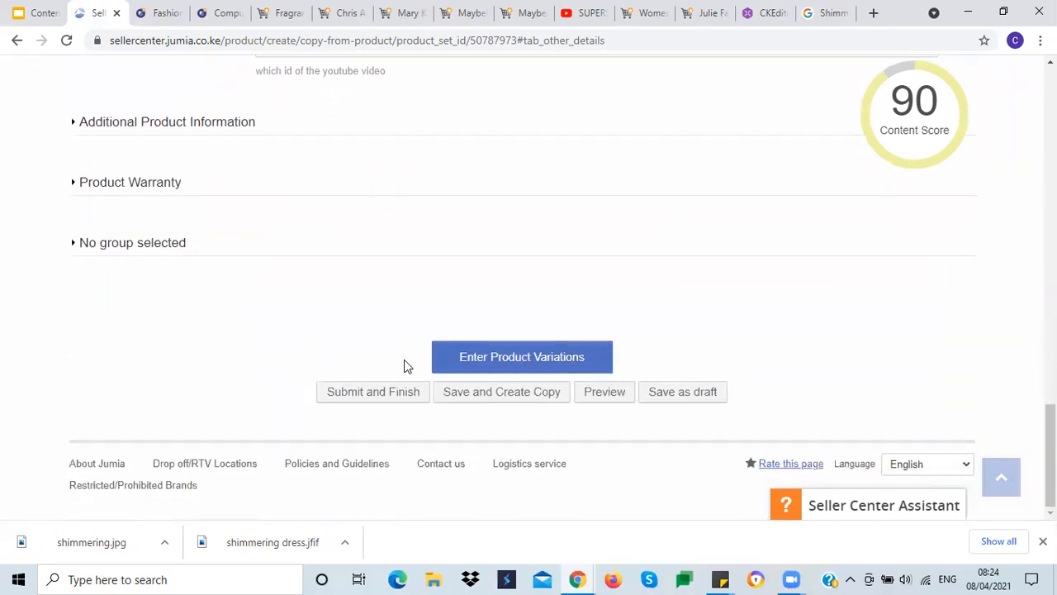
# Step: Replace Multicolor with Red in all three pricing variations' SKUs
pyautogui.click(422, 370)
pyautogui.scroll(-5, 322, 368)
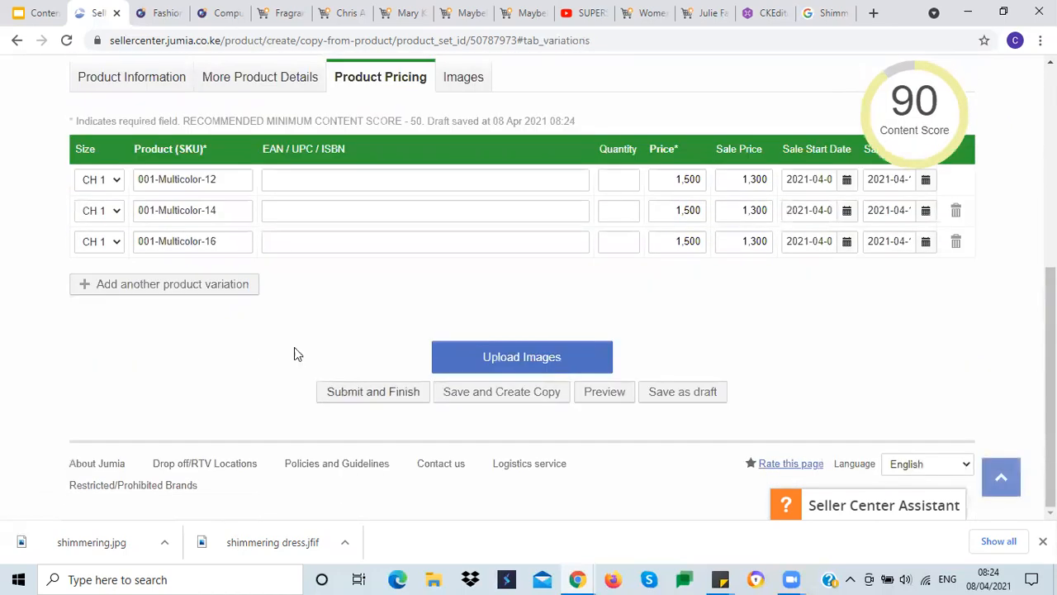
pyautogui.doubleClick(176, 178)
pyautogui.write('Red')
pyautogui.doubleClick(168, 209)
pyautogui.write('Red')
pyautogui.doubleClick(169, 238)
pyautogui.write('Red')
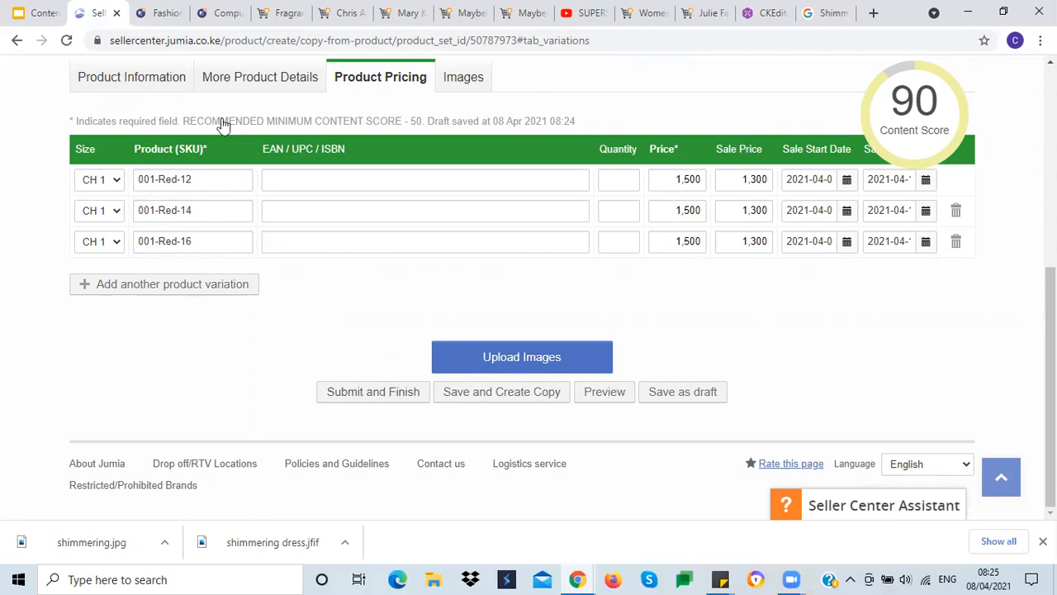
# Step: Delete the copied main image in the Images section
pyautogui.click(165, 86)
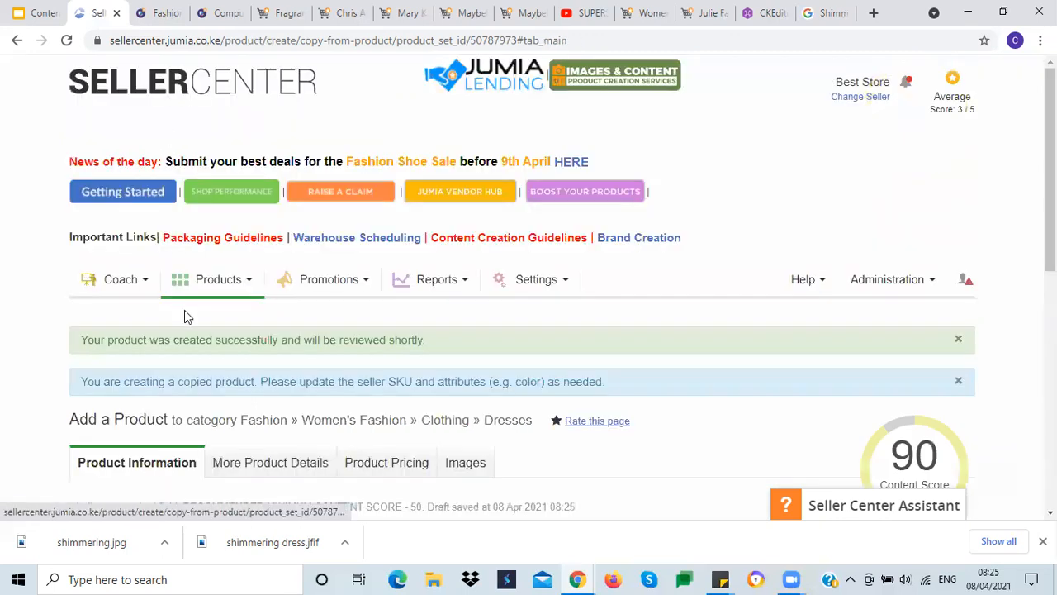
pyautogui.scroll(-2, 383, 368)
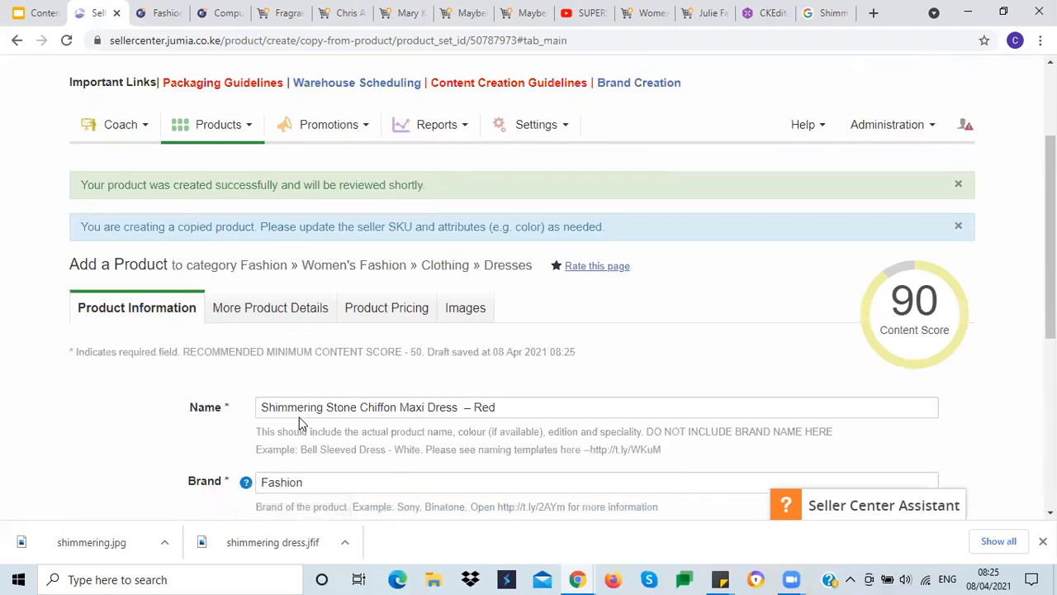
pyautogui.click(467, 309)
pyautogui.scroll(-3, 148, 318)
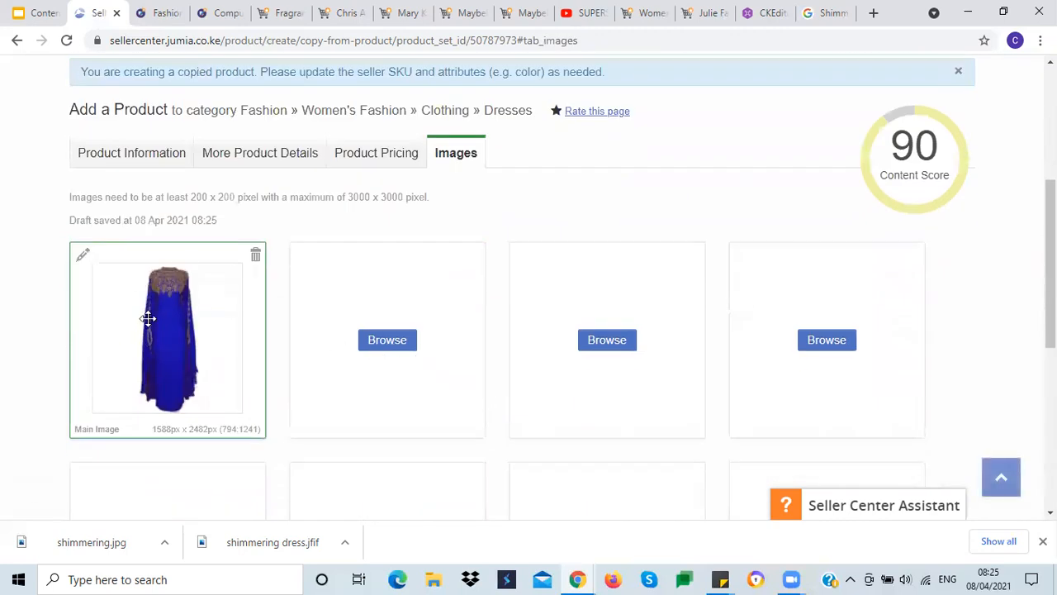
pyautogui.click(256, 259)
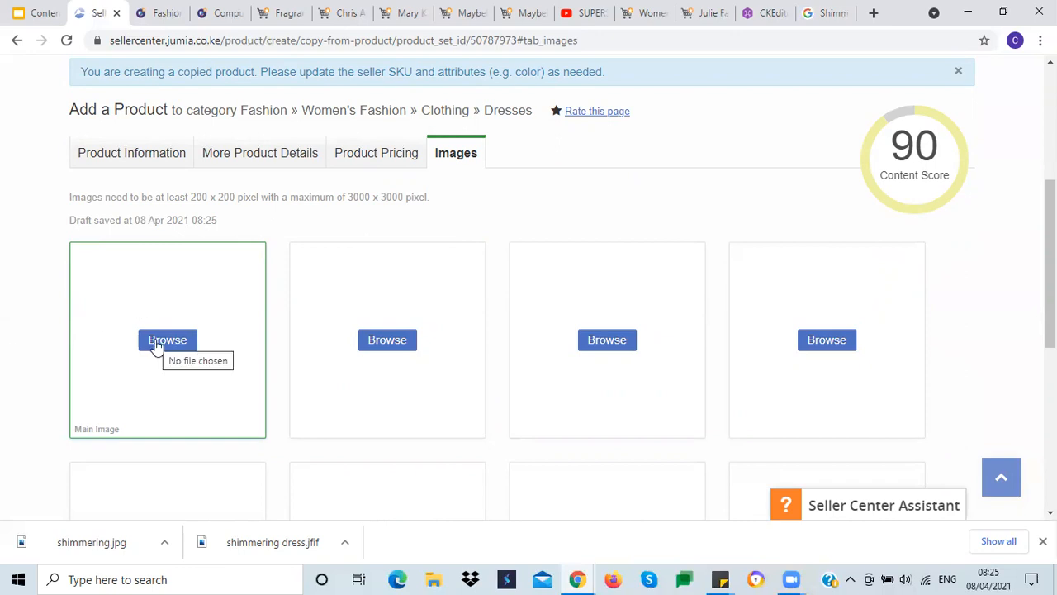
# Step: Submit and finish the red product
pyautogui.scroll(-5, 14, 278)
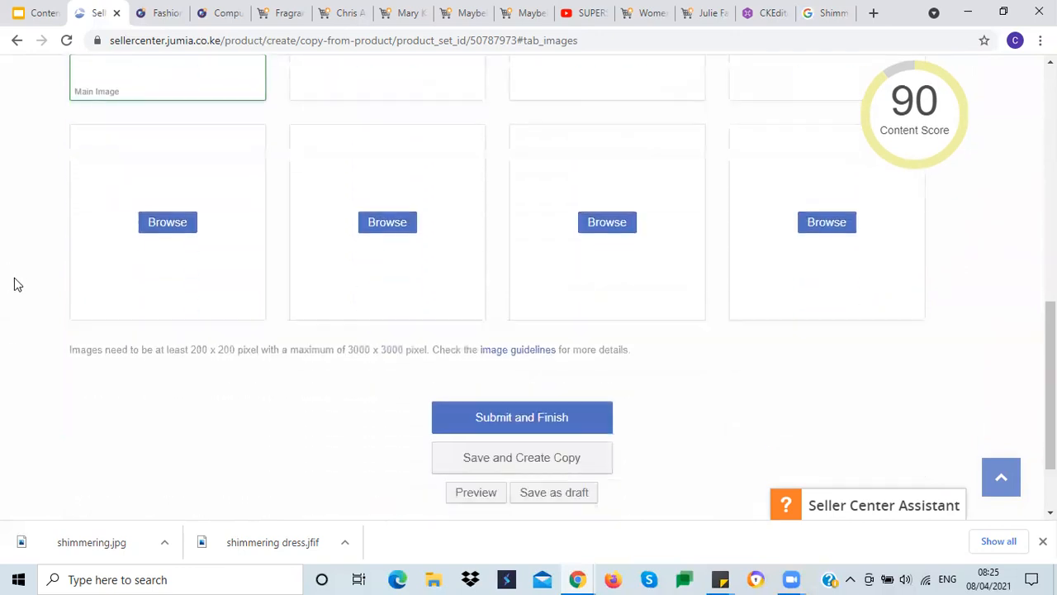
pyautogui.click(492, 376)
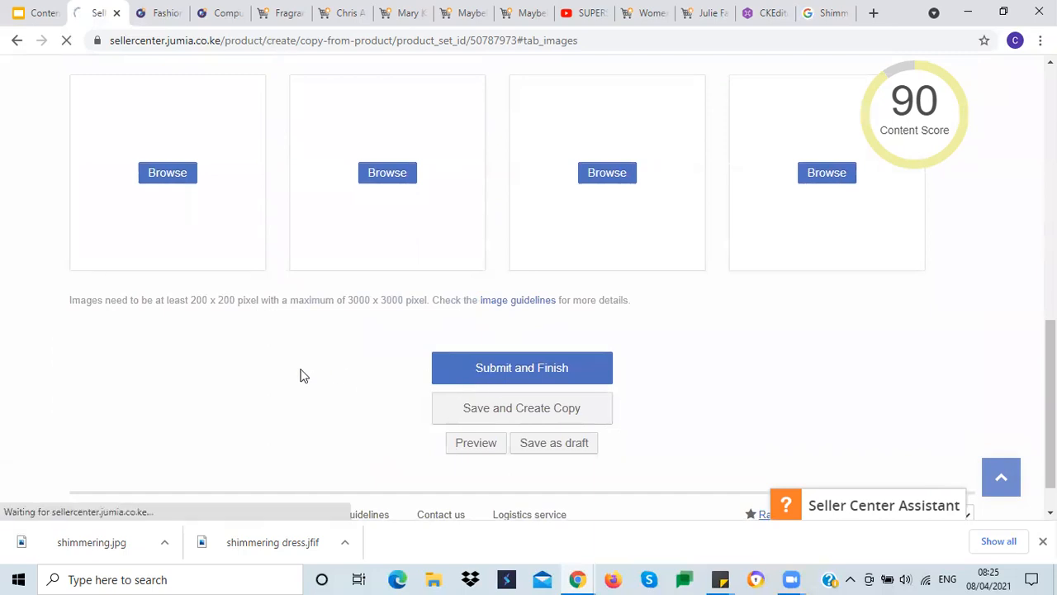
pyautogui.scroll(-3, 312, 372)
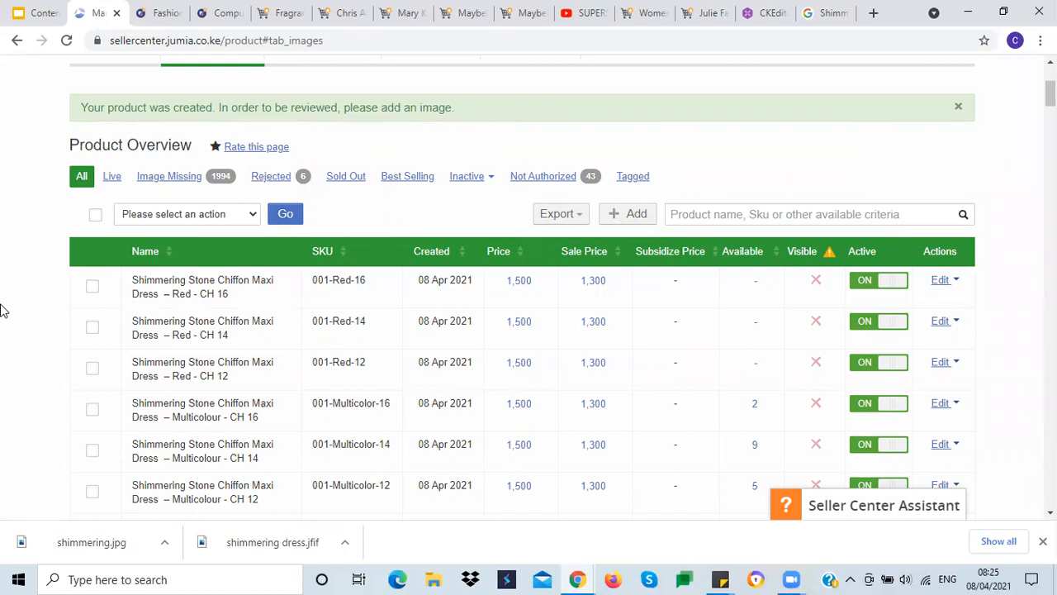
# Step: Deactivate the red dress variations in the product overview list
pyautogui.scroll(-2, 203, 276)
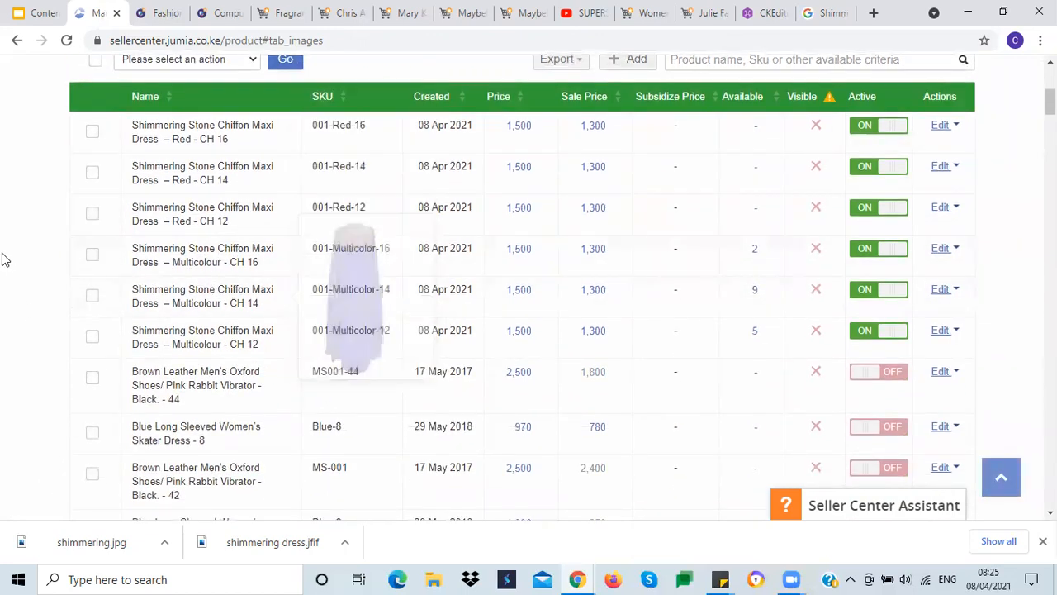
pyautogui.scroll(1, 2, 259)
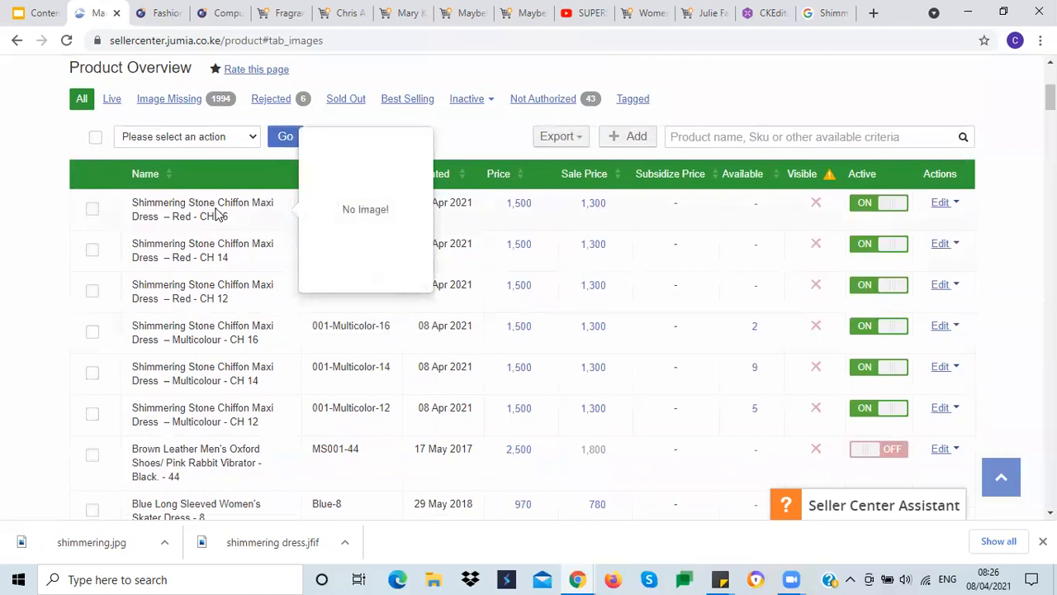
pyautogui.click(863, 208)
pyautogui.click(866, 285)
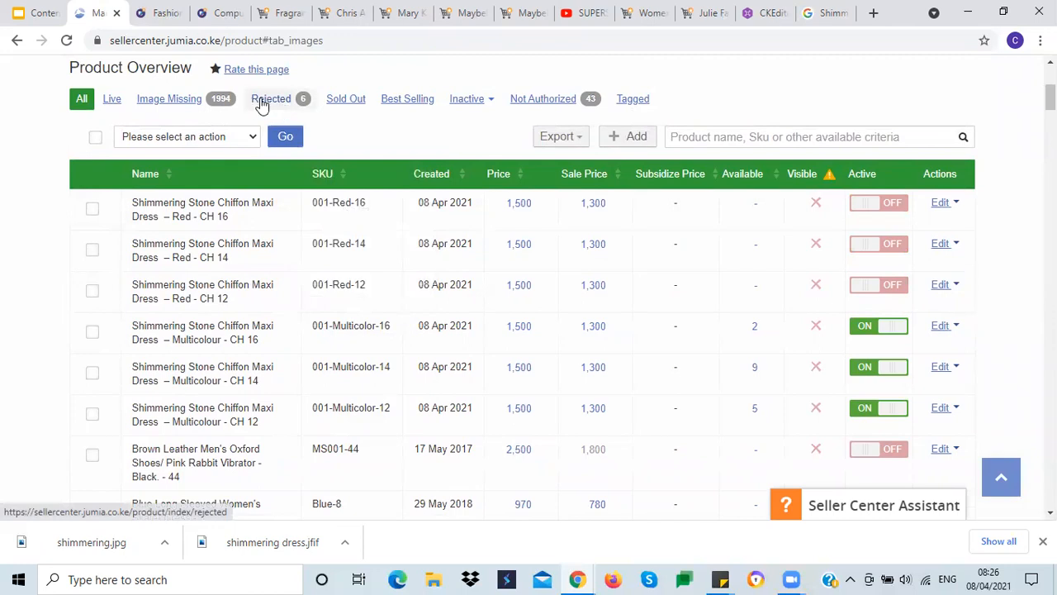
# Step: Open the Rejected products list and review its entries
pyautogui.scroll(-3, 3, 239)
pyautogui.scroll(3, 3, 239)
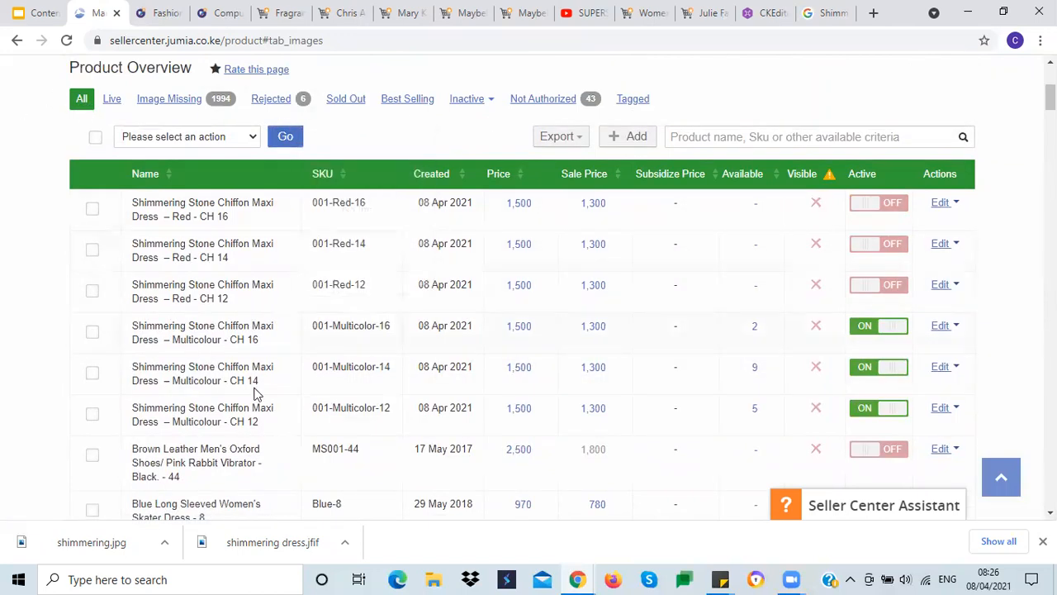
pyautogui.moveTo(223, 261)
pyautogui.moveTo(212, 339)
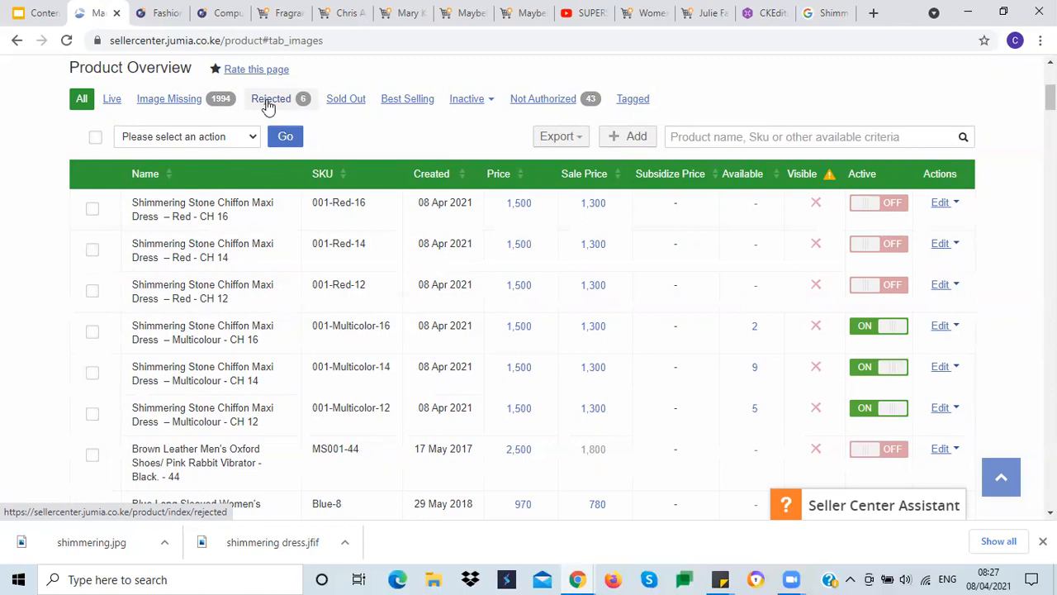
pyautogui.click(270, 100)
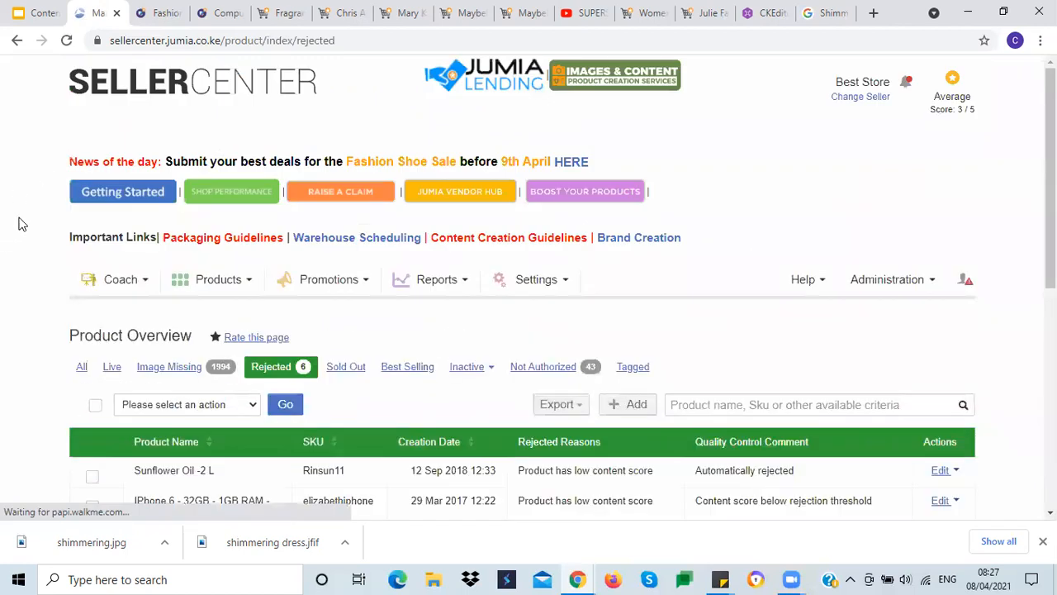
pyautogui.scroll(-2, 22, 224)
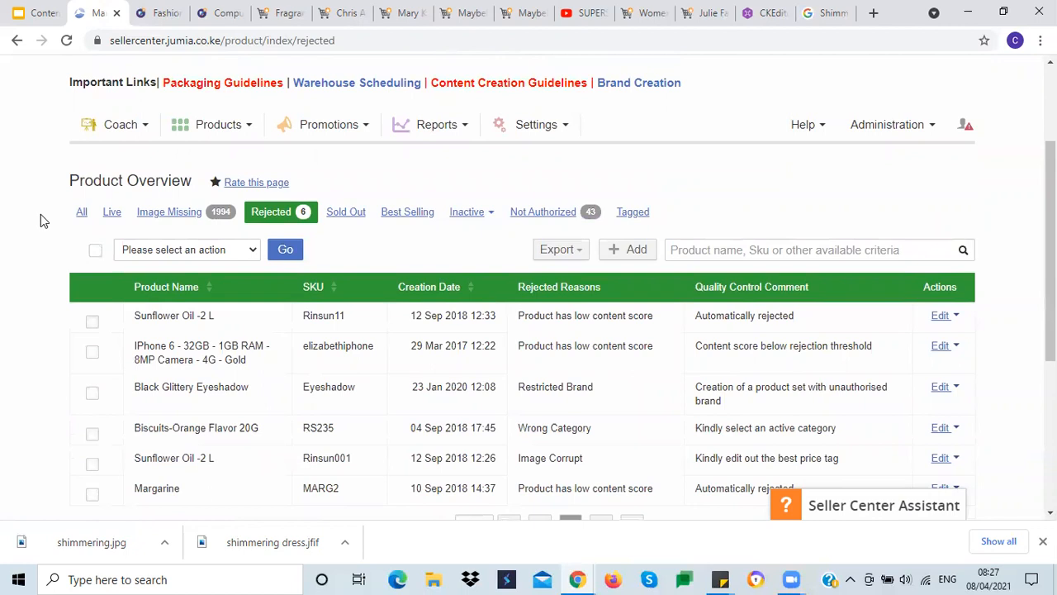
# Step: Review the rejected products list, then return to the All products overview
pyautogui.scroll(-3, 41, 219)
pyautogui.scroll(2, 37, 223)
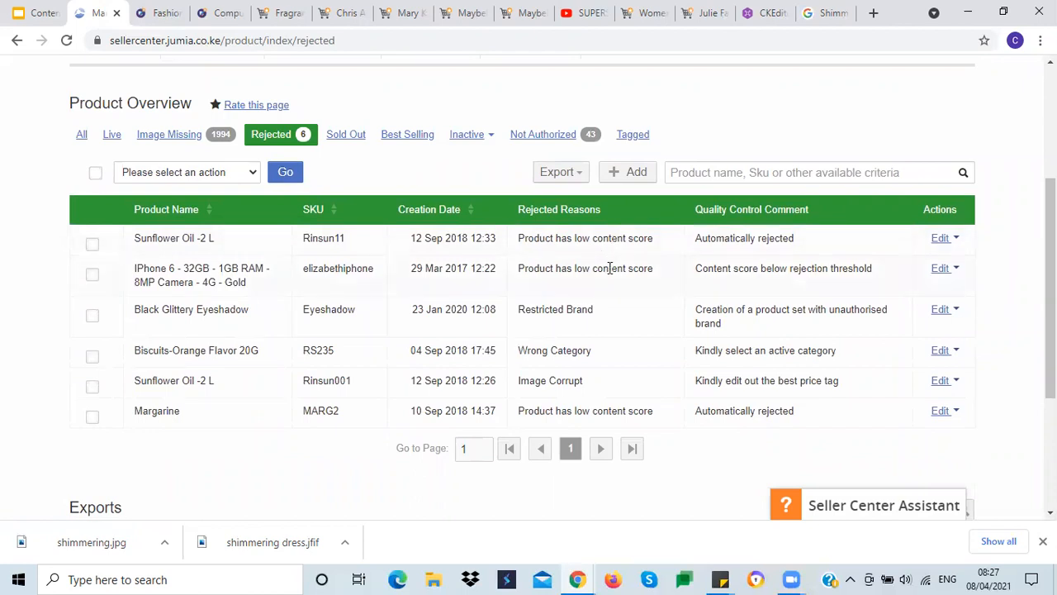
pyautogui.click(79, 135)
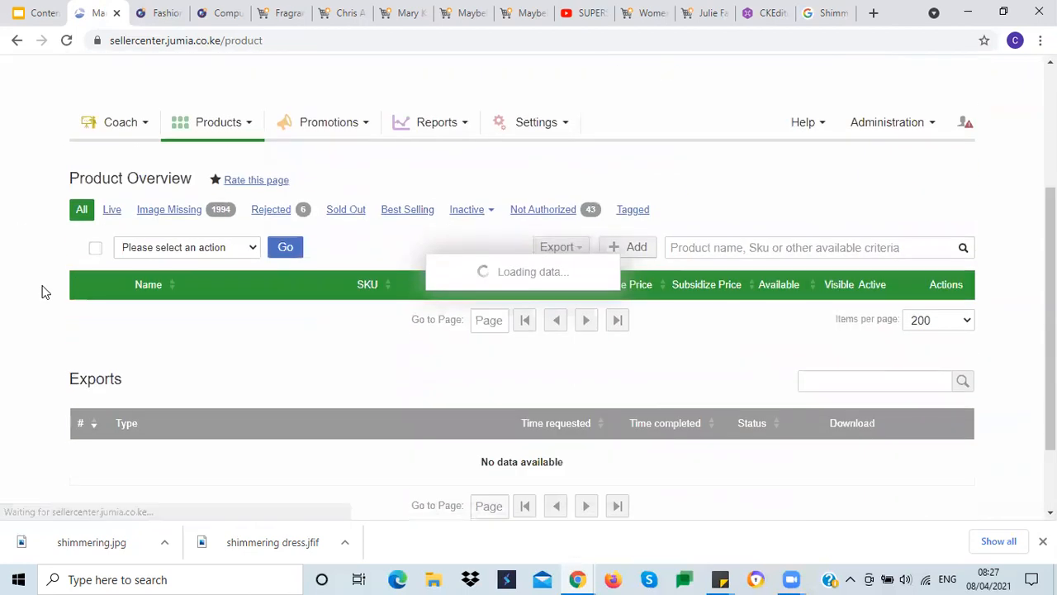
pyautogui.scroll(-1, 42, 293)
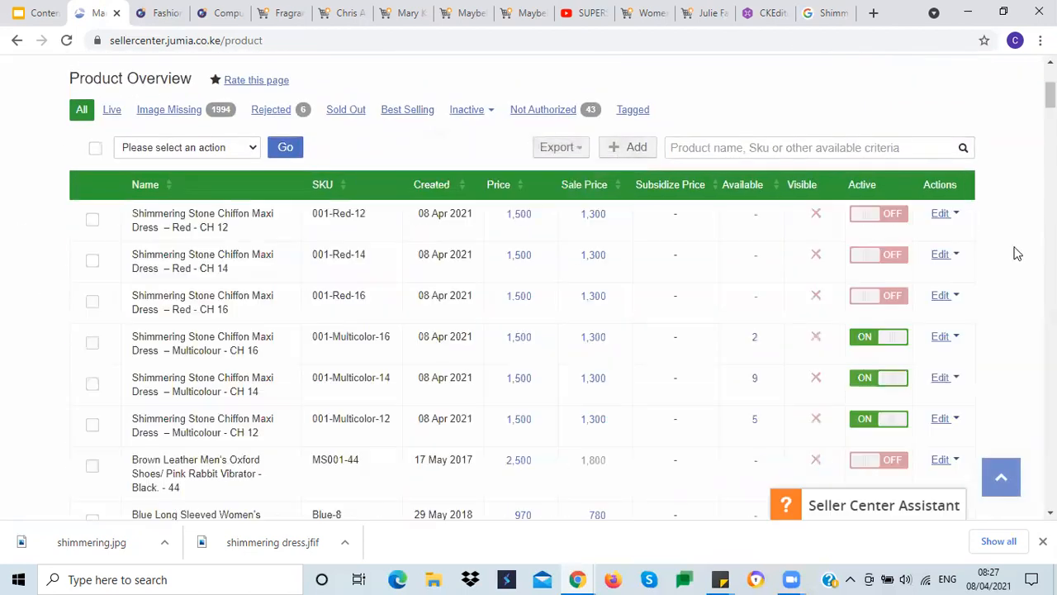
# Step: Open the multicolour CH 16 dress details and examine its content score breakdown
pyautogui.click(946, 336)
pyautogui.click(878, 362)
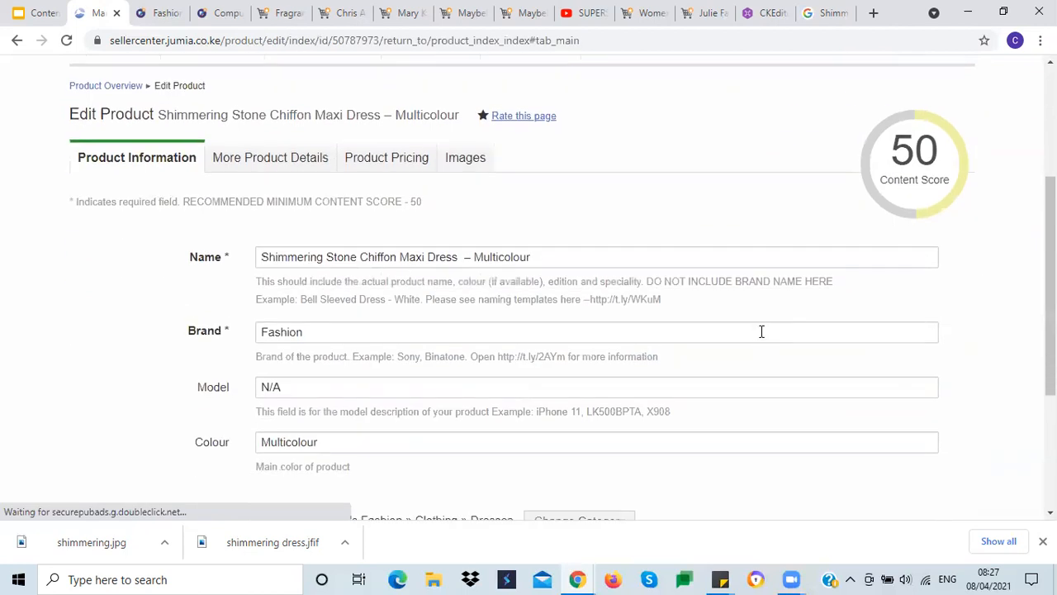
pyautogui.scroll(-2, 760, 331)
pyautogui.scroll(2, 759, 330)
pyautogui.moveTo(900, 151)
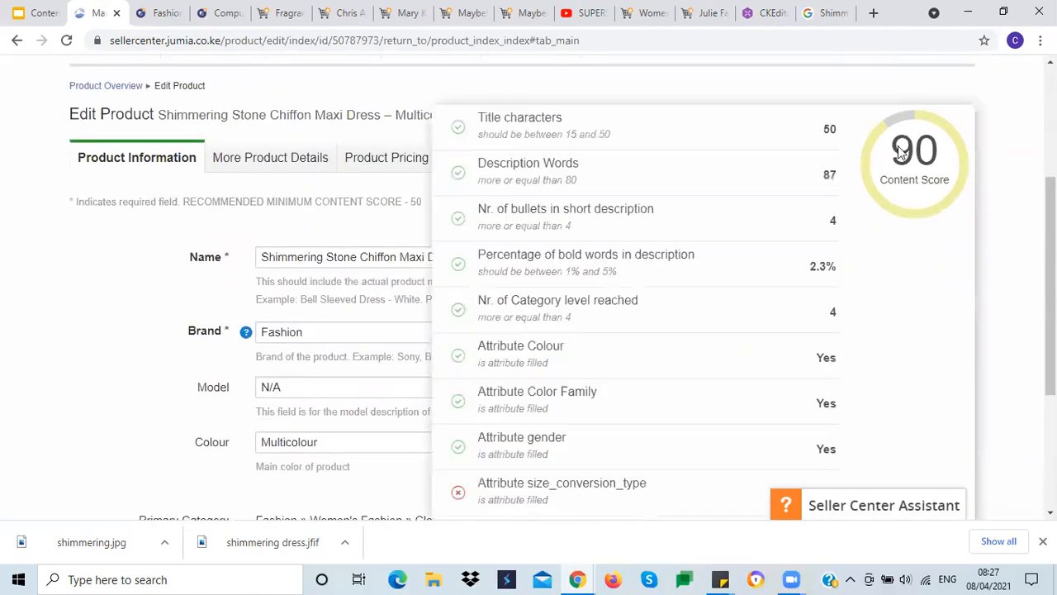
pyautogui.moveTo(918, 171)
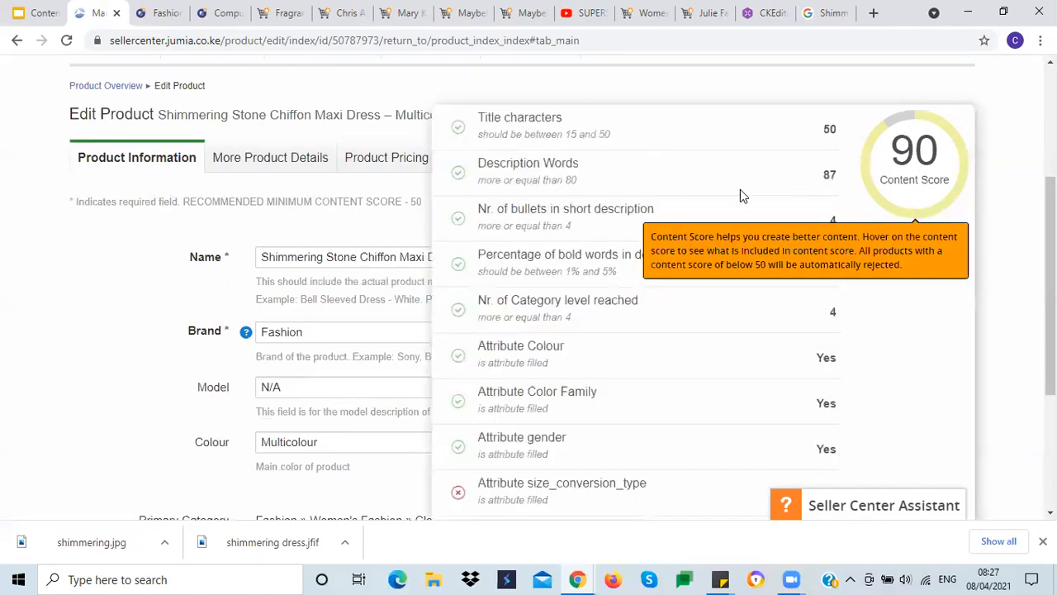
pyautogui.moveTo(867, 173)
# Step: Return to the product overview and open the Rejected products list
pyautogui.scroll(1, 71, 256)
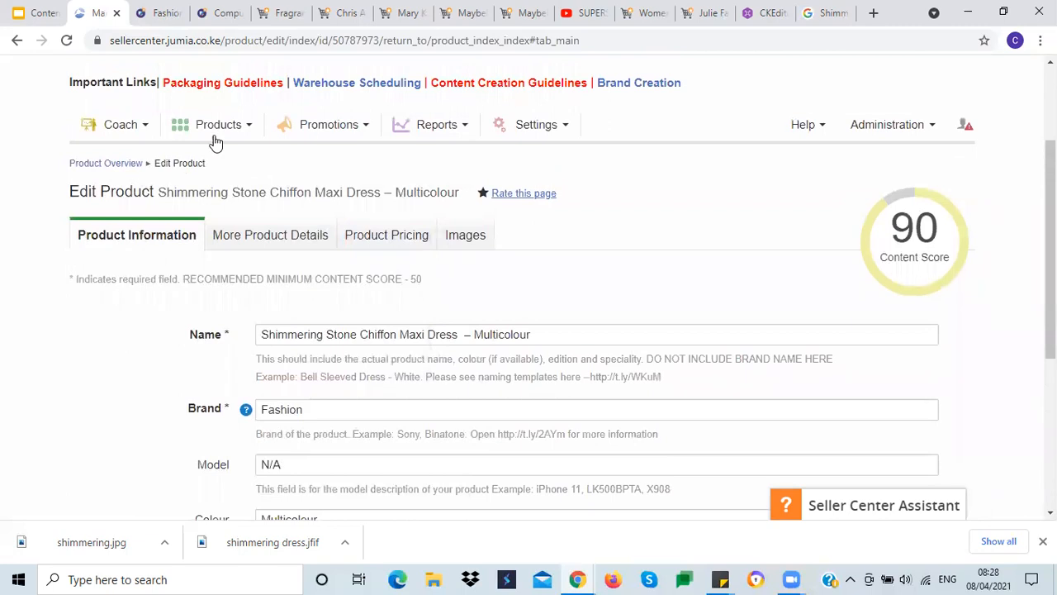
pyautogui.moveTo(210, 140)
pyautogui.click(207, 173)
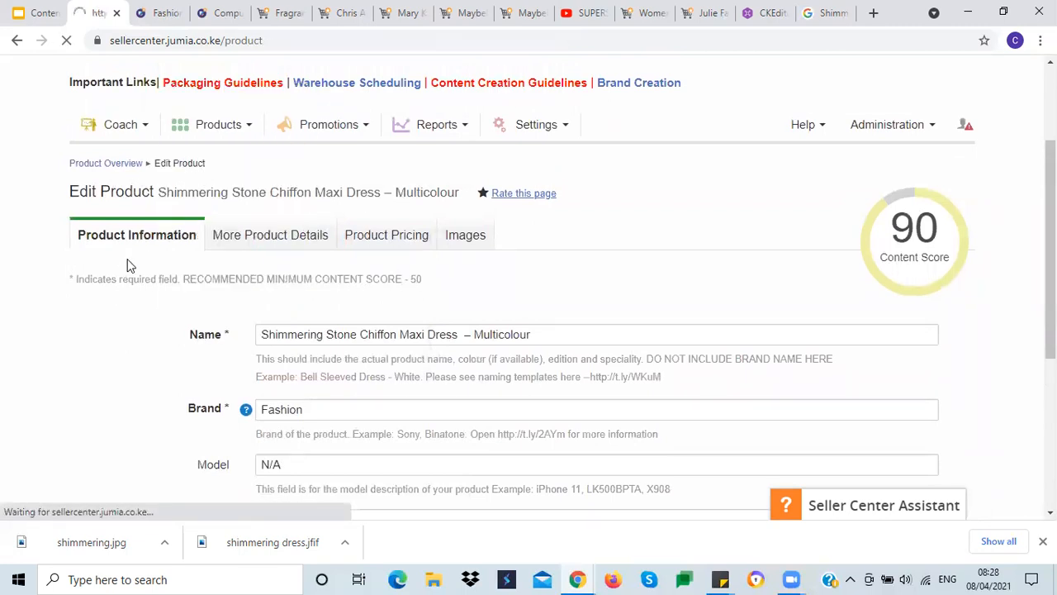
pyautogui.scroll(-1, 256, 273)
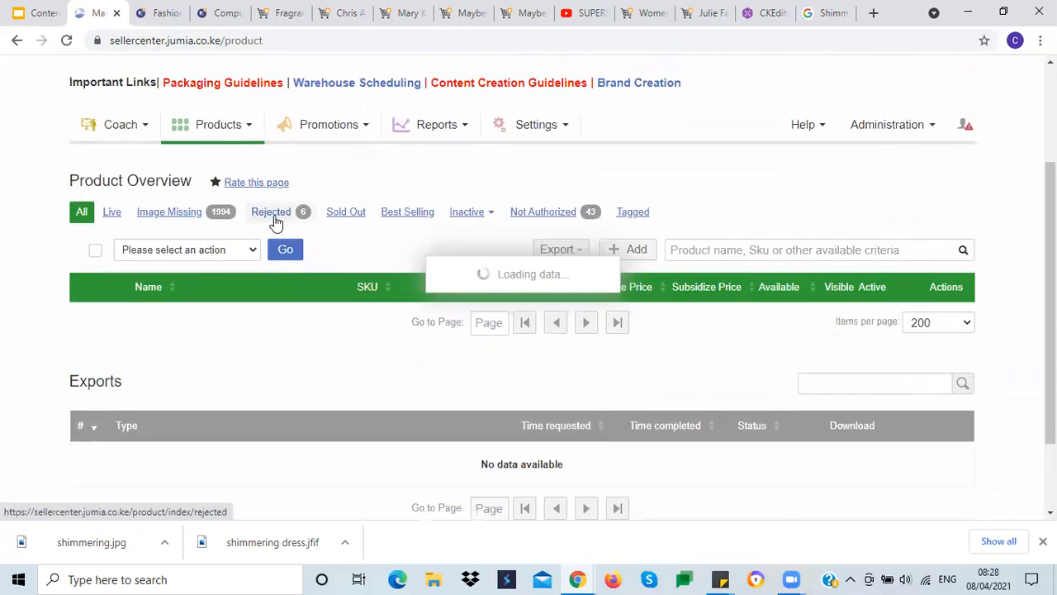
pyautogui.click(275, 214)
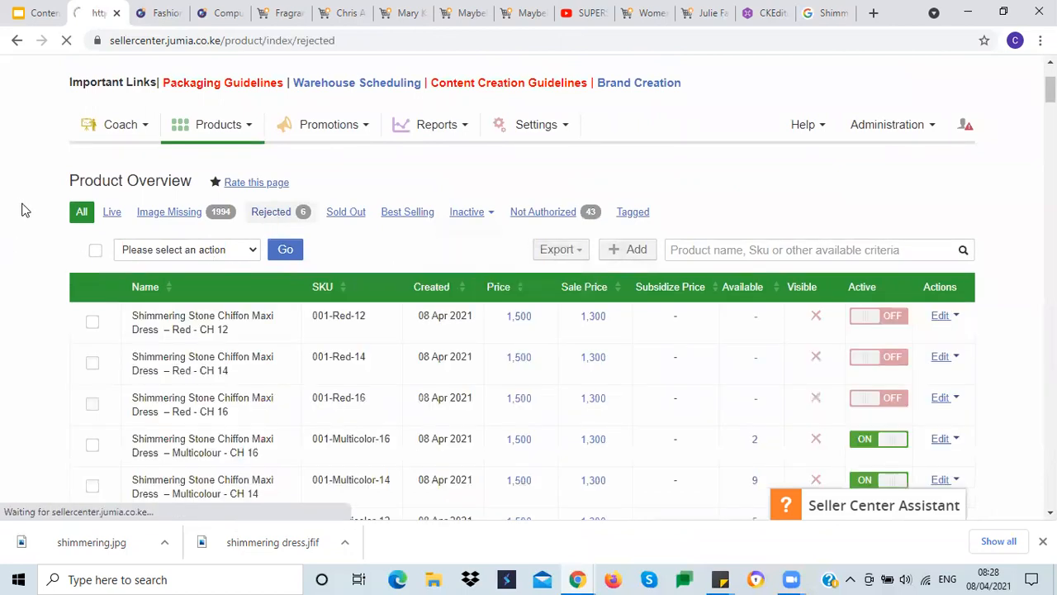
# Step: Open the details of the rejected Biscuits-Orange Flavor 20G product and review its quality control feedback
pyautogui.scroll(-4, 24, 210)
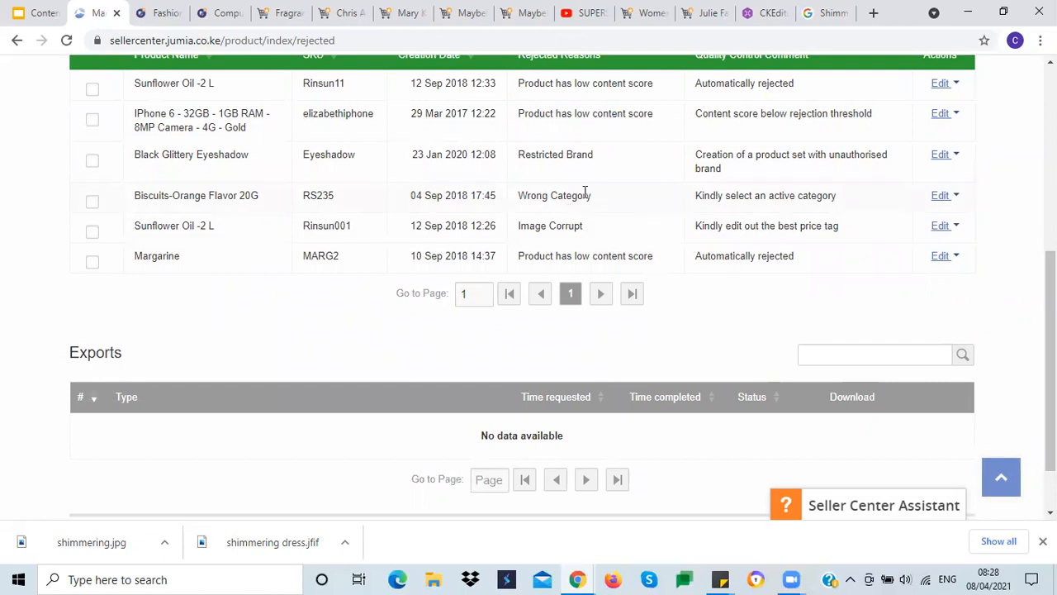
pyautogui.click(950, 199)
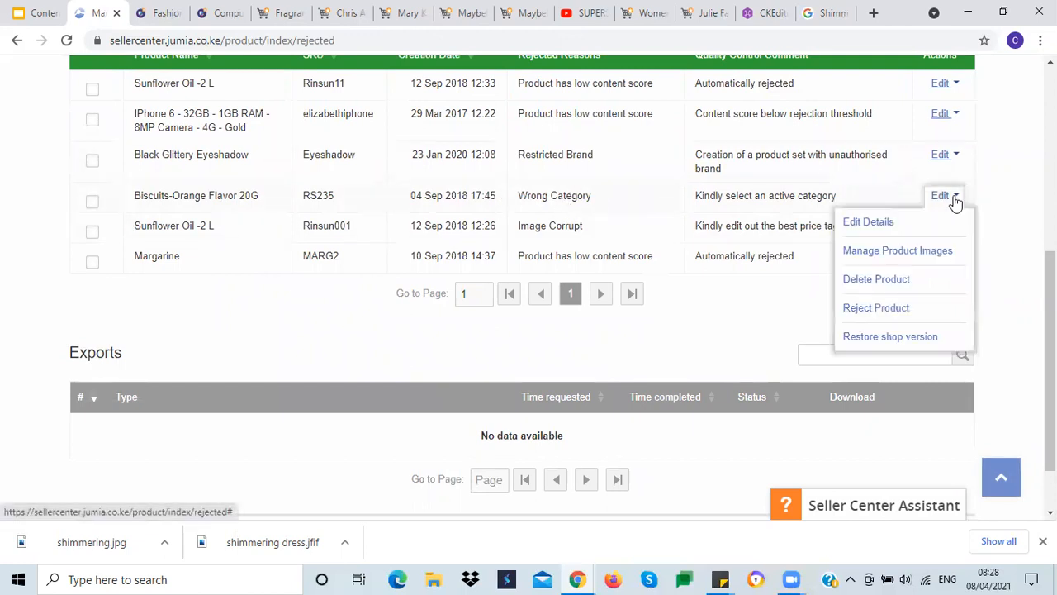
pyautogui.click(880, 227)
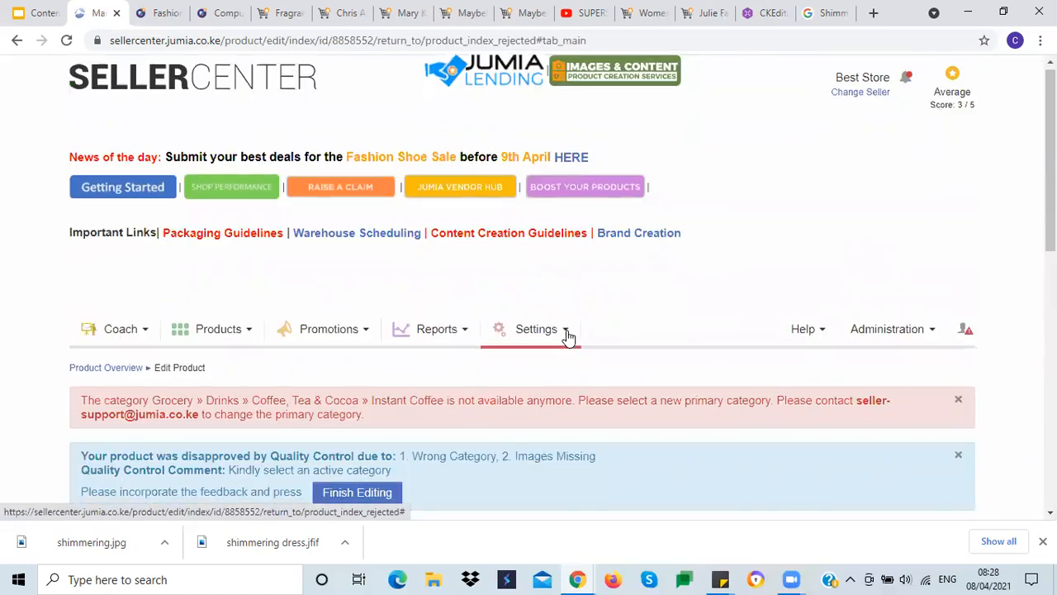
pyautogui.scroll(-8, 568, 334)
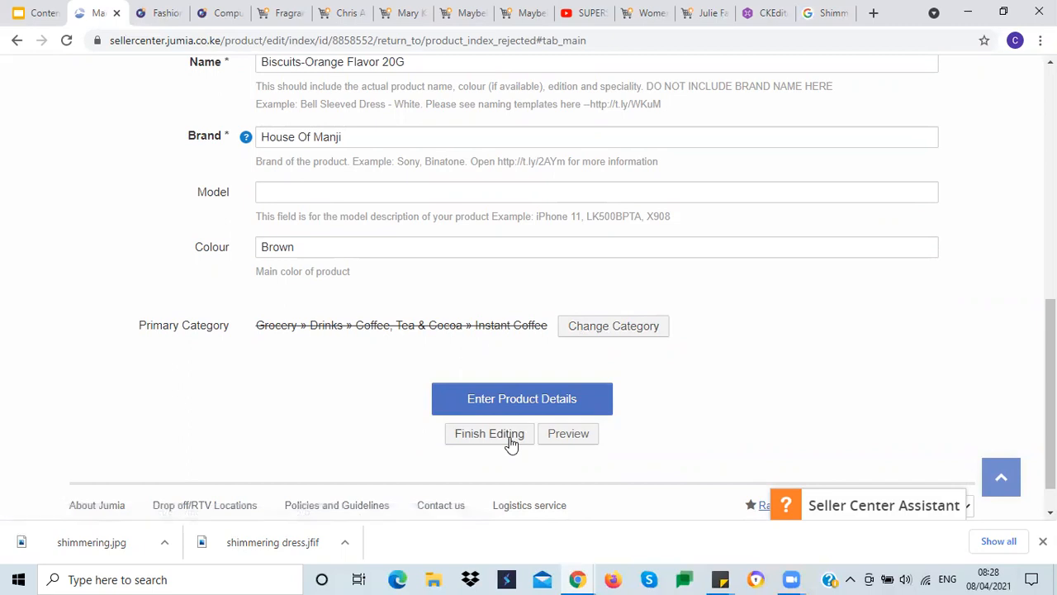
pyautogui.scroll(6, 152, 327)
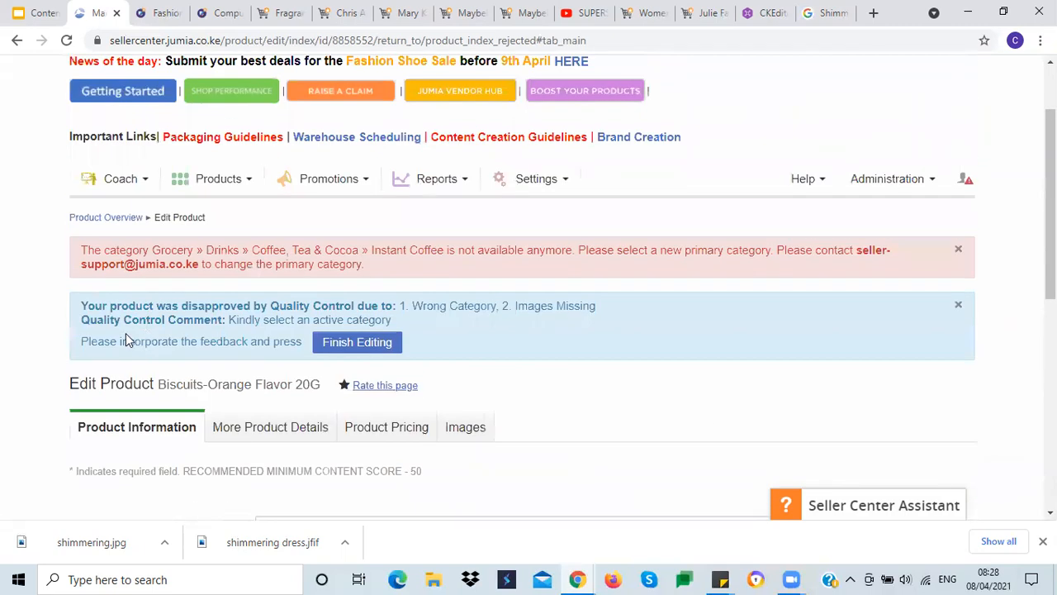
# Step: Return to the product overview and review the Shimmering Stone Chiffon Maxi Dress listings
pyautogui.click(190, 180)
pyautogui.click(206, 226)
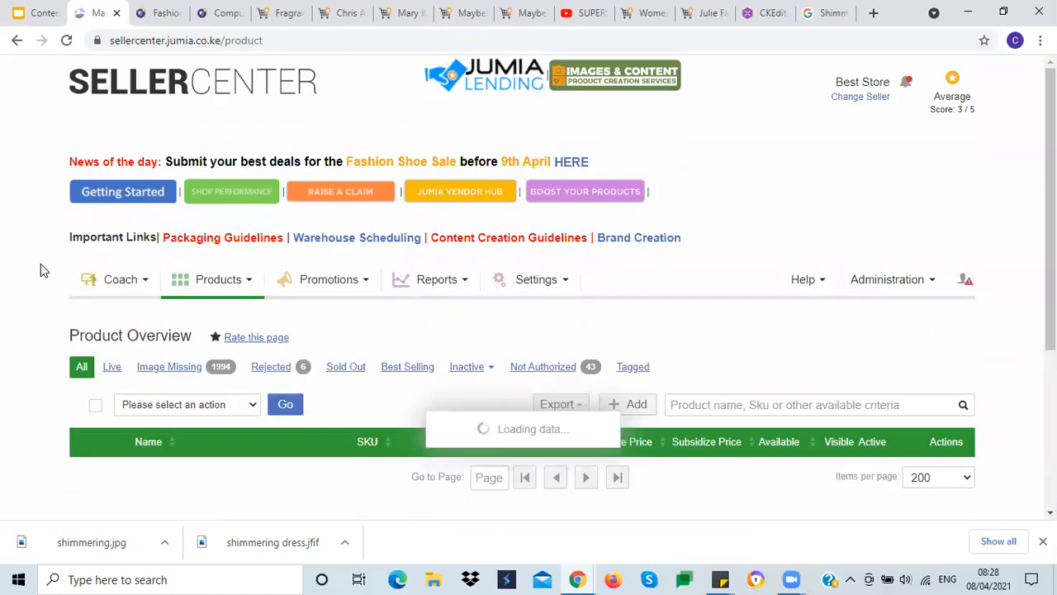
pyautogui.scroll(-3, 41, 263)
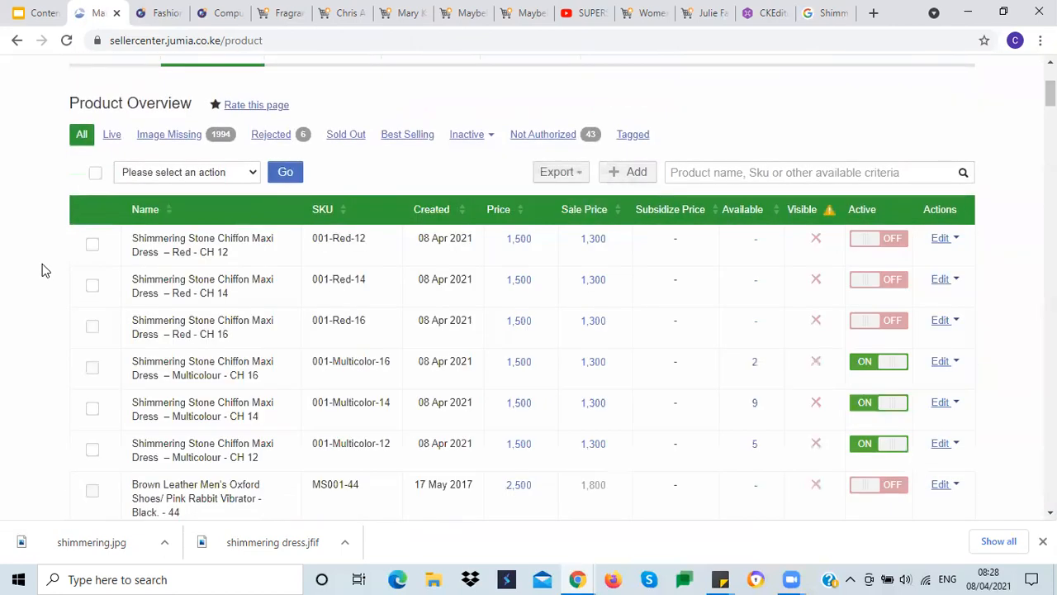
pyautogui.scroll(-2, 42, 266)
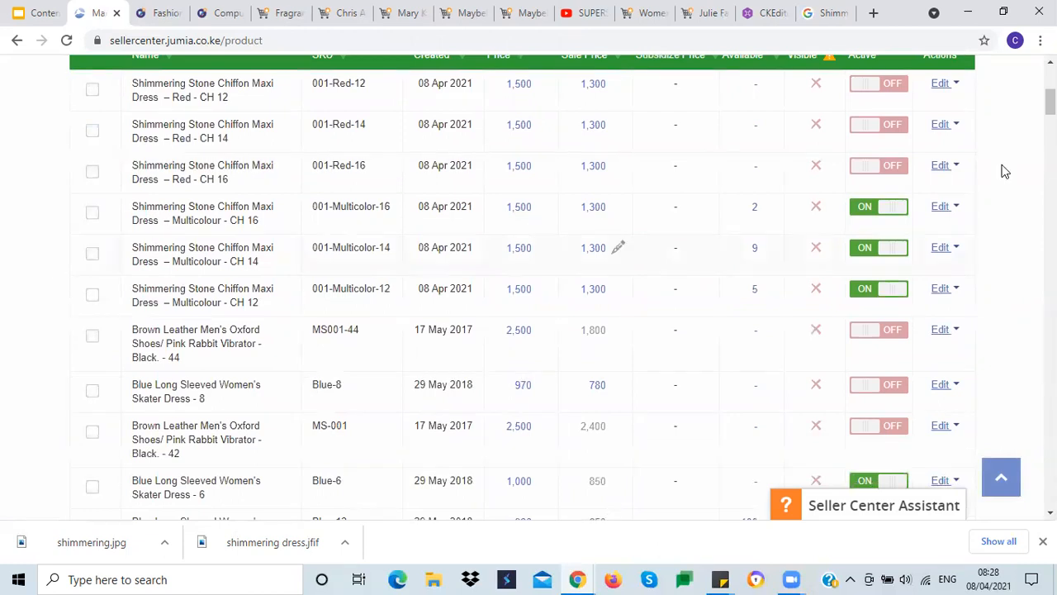
pyautogui.scroll(1, 60, 195)
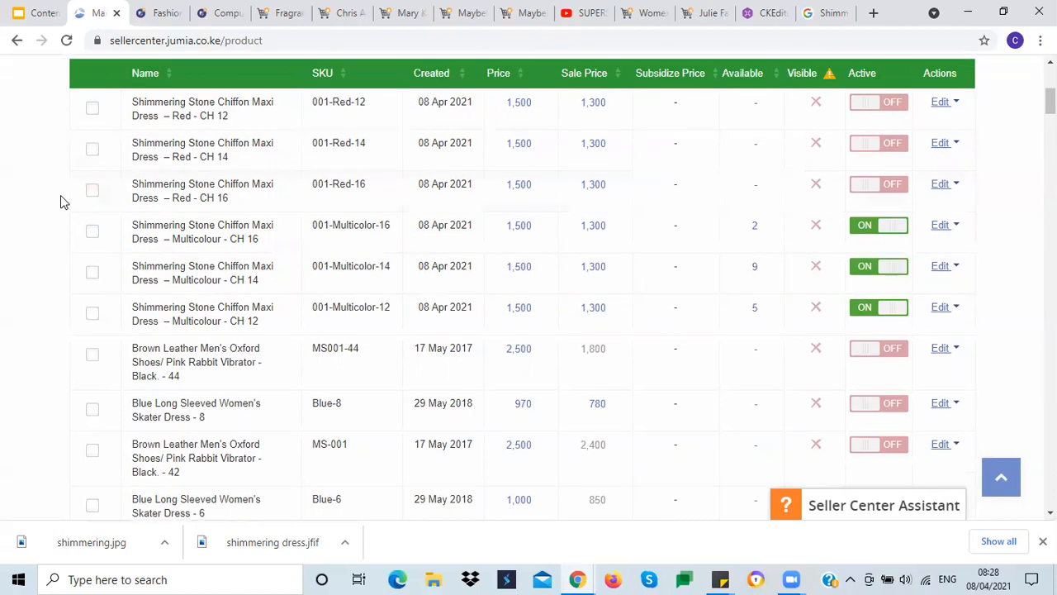
pyautogui.scroll(2, 16, 235)
pyautogui.scroll(-1, 19, 255)
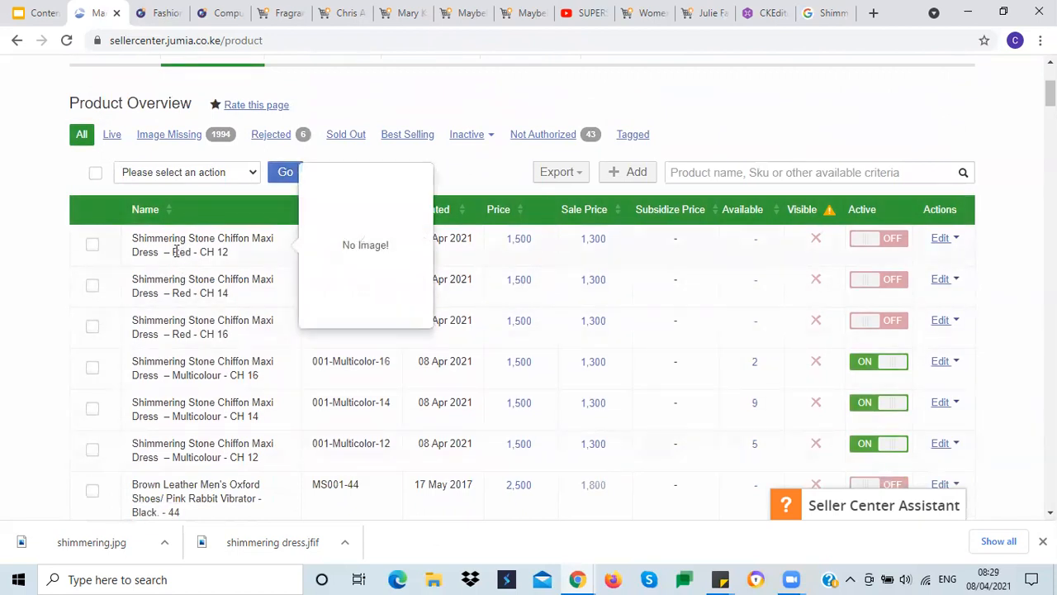
pyautogui.scroll(-2, 35, 276)
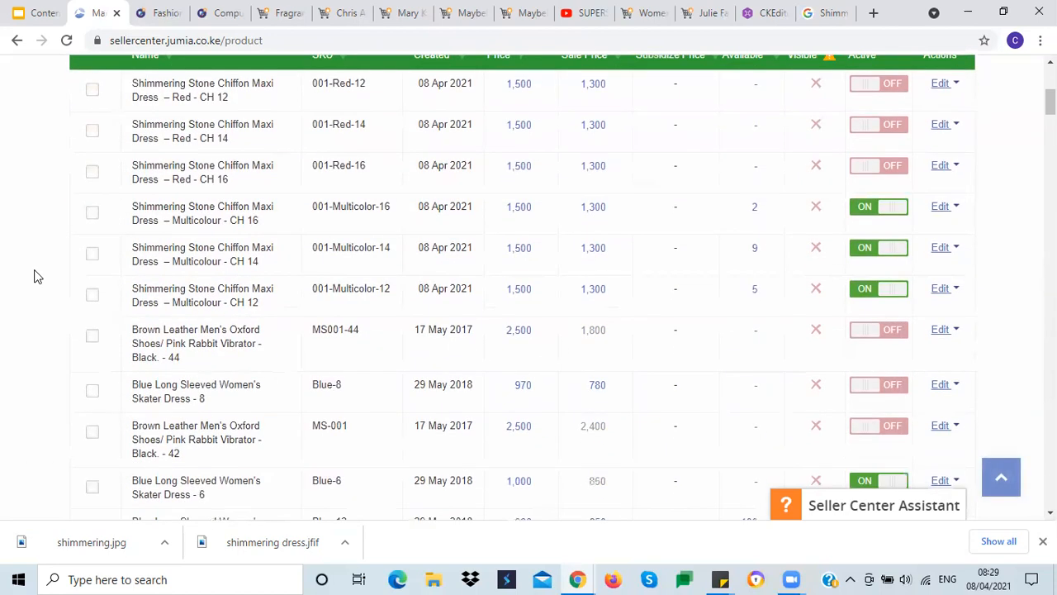
pyautogui.scroll(1, 34, 276)
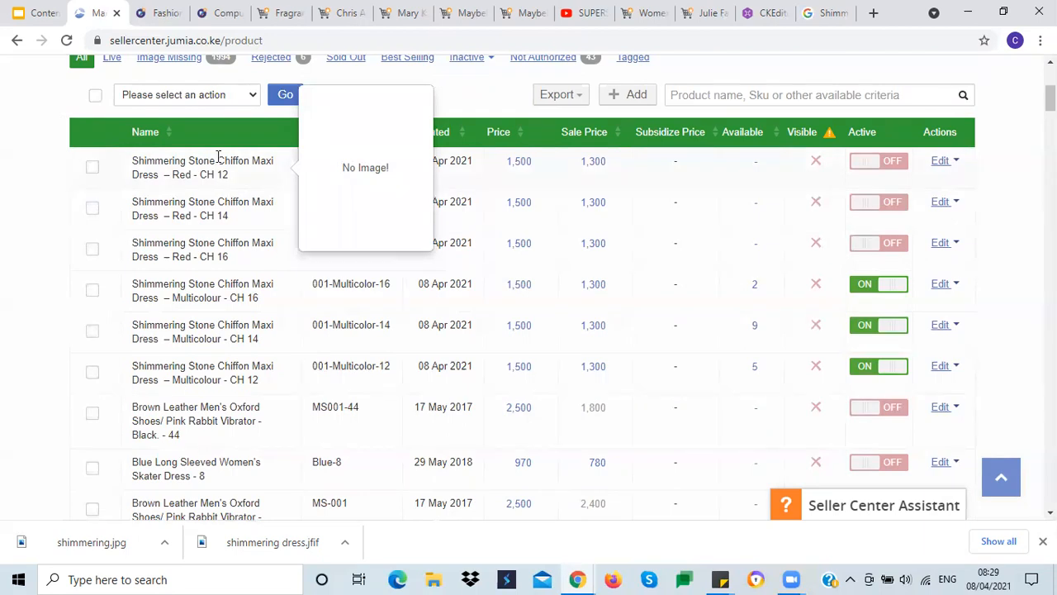
pyautogui.scroll(-1, 210, 259)
pyautogui.scroll(5, 195, 252)
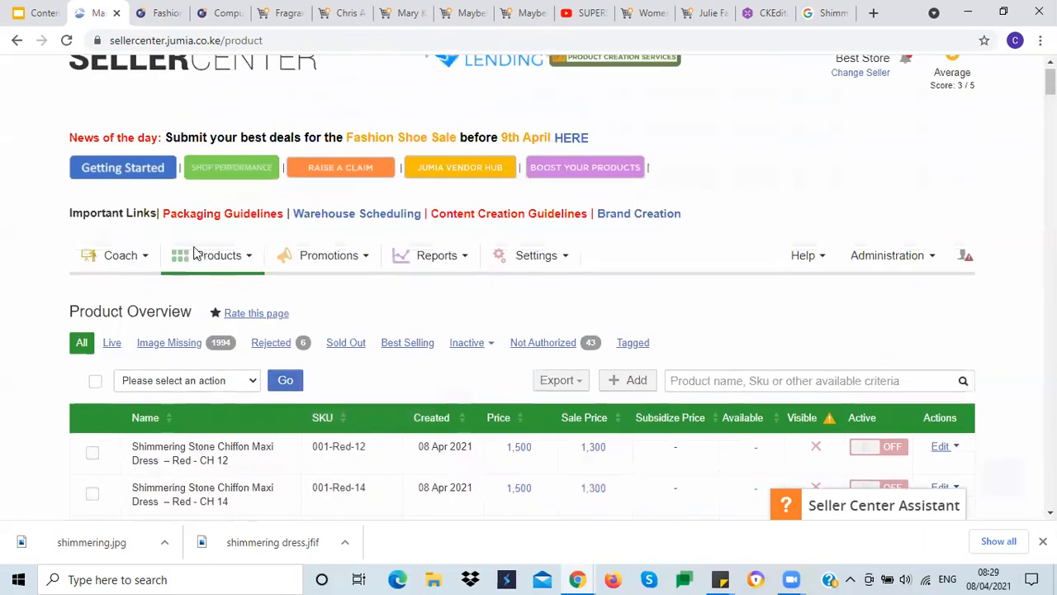
# Step: Switch to the Content Creation Training presentation and review the product pricing and image sizing slide
pyautogui.click(33, 12)
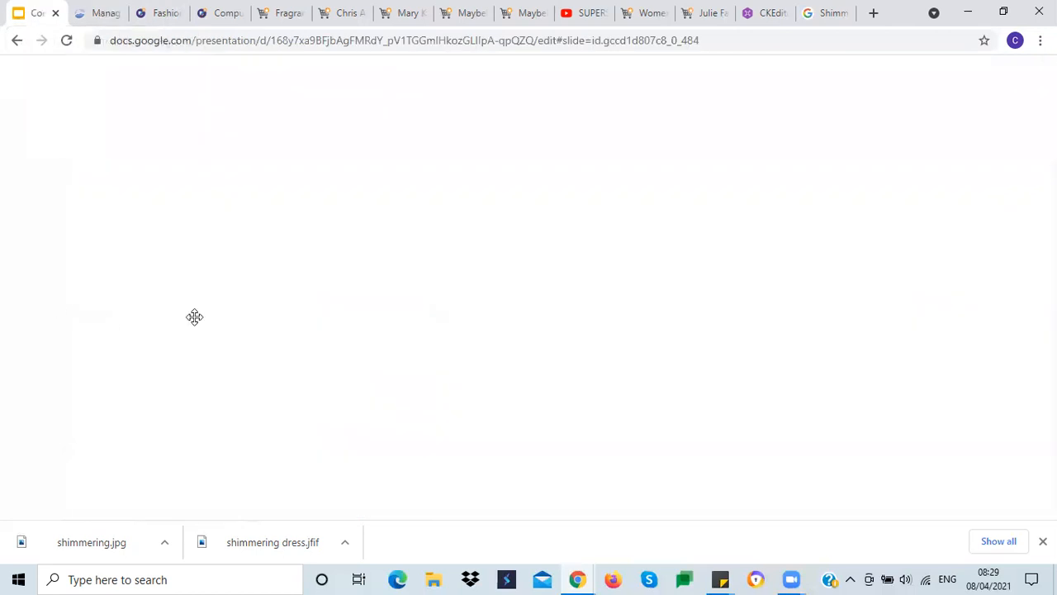
pyautogui.click(463, 360)
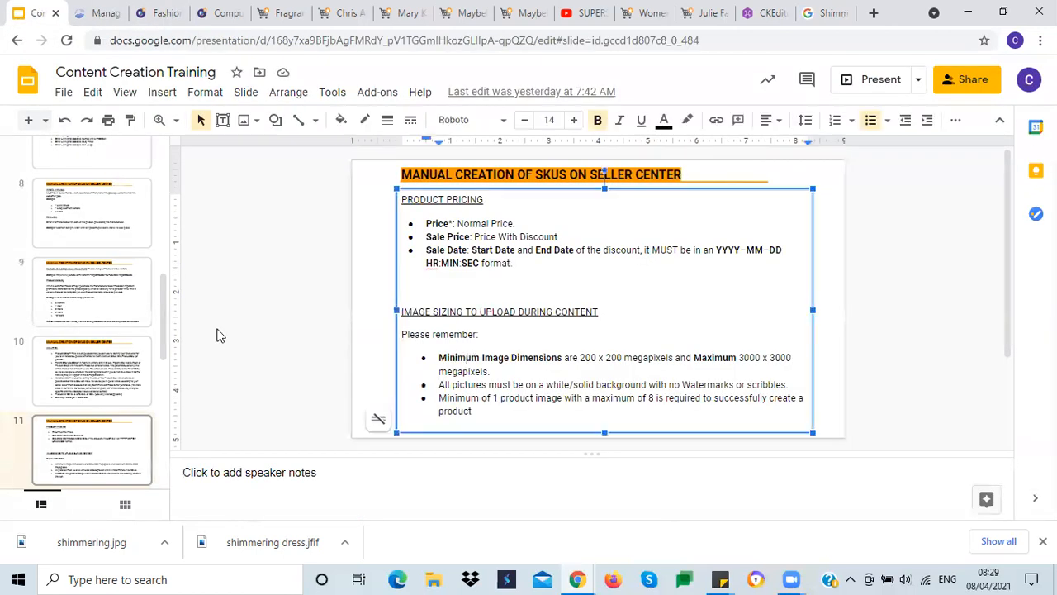
pyautogui.click(360, 321)
pyautogui.scroll(-2, 87, 404)
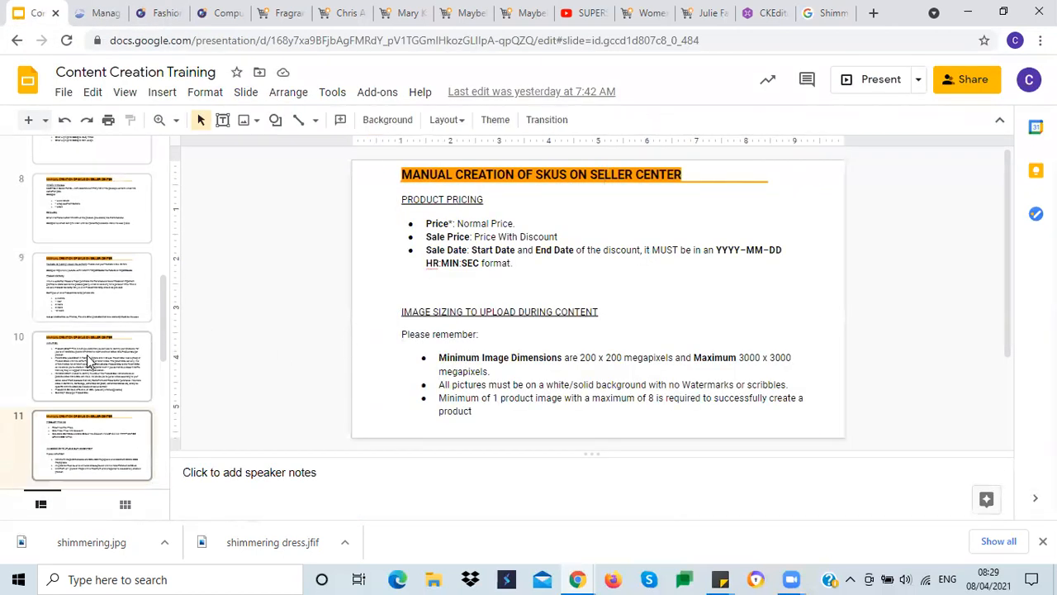
pyautogui.click(89, 446)
pyautogui.click(87, 354)
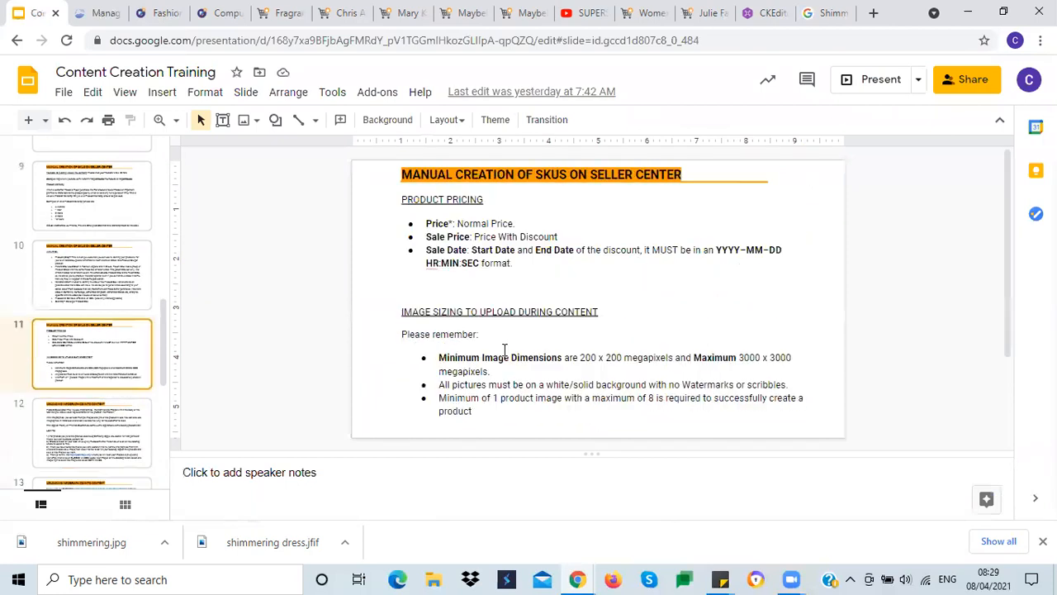
# Step: Return to the Seller Center product overview and close the browser downloads bar
pyautogui.click(103, 15)
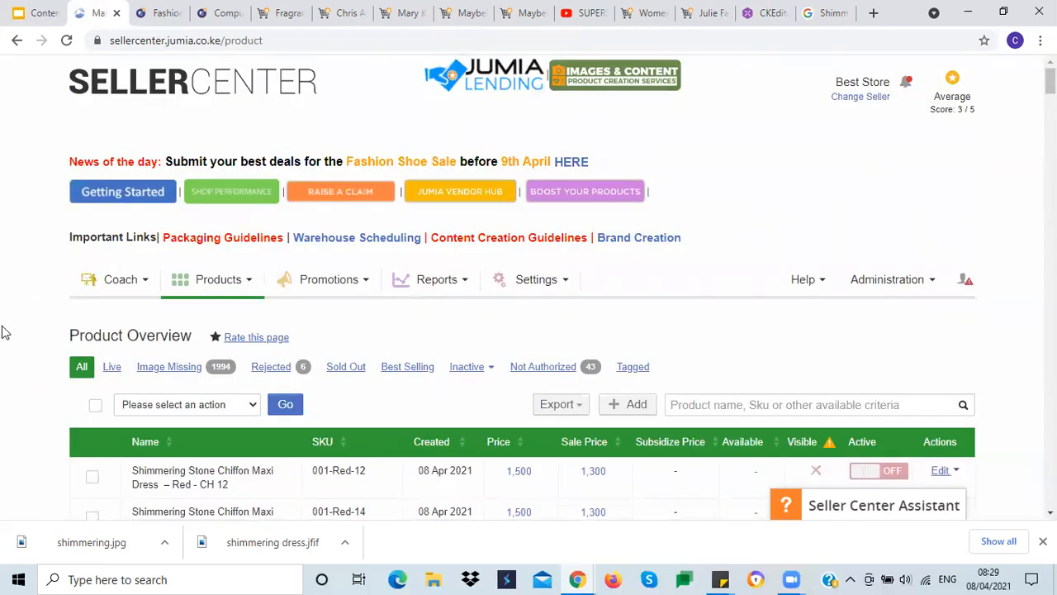
pyautogui.scroll(-1, 21, 314)
pyautogui.scroll(-3, 18, 312)
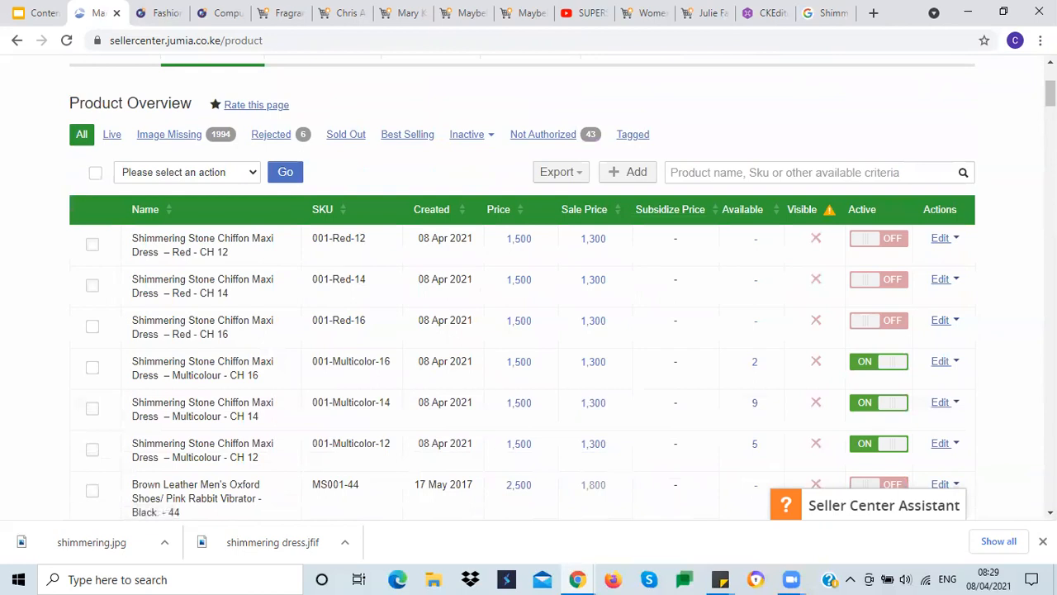
pyautogui.click(1044, 541)
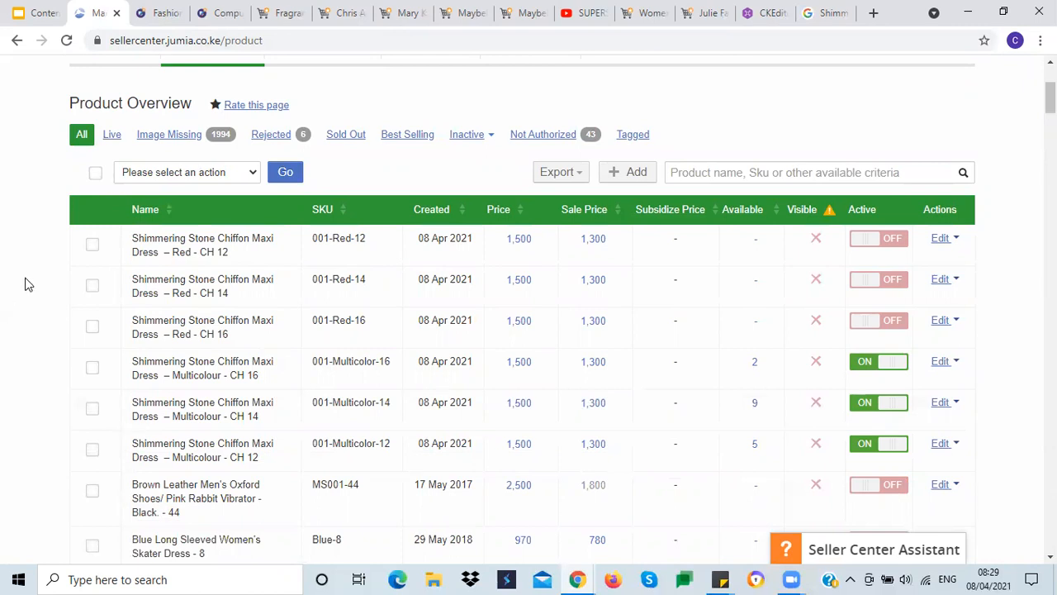
# Step: Review the YouTube ID and product warranty slide in the training presentation, then return to the product overview
pyautogui.click(37, 12)
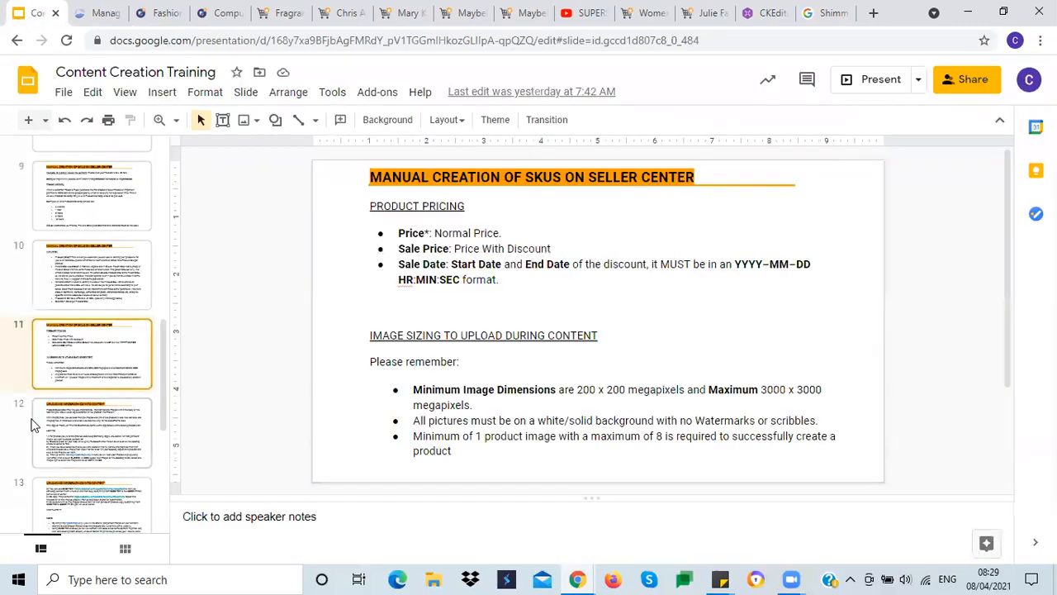
pyautogui.scroll(10, 324, 363)
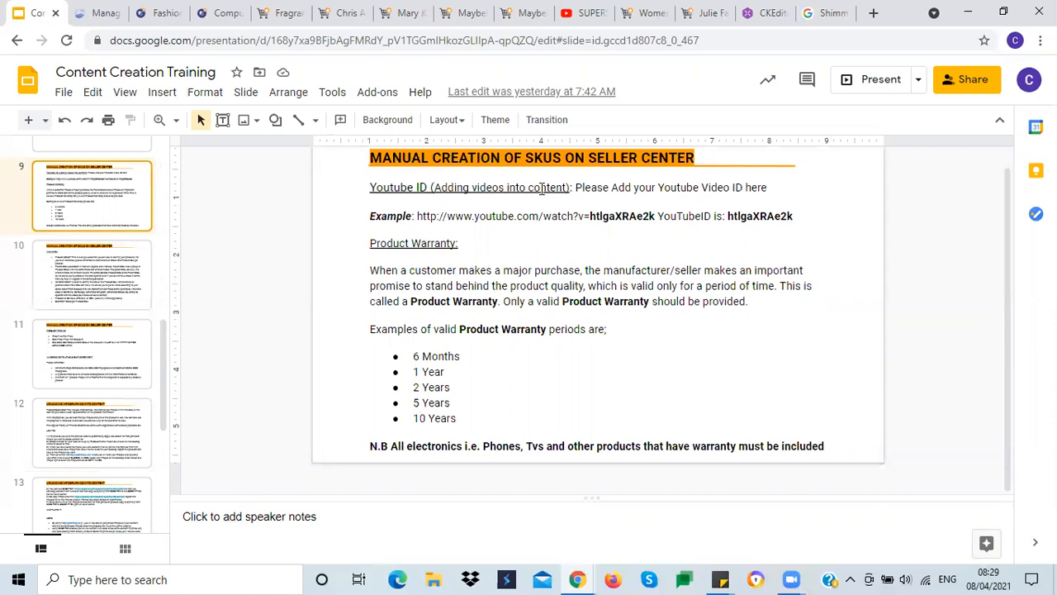
pyautogui.click(98, 13)
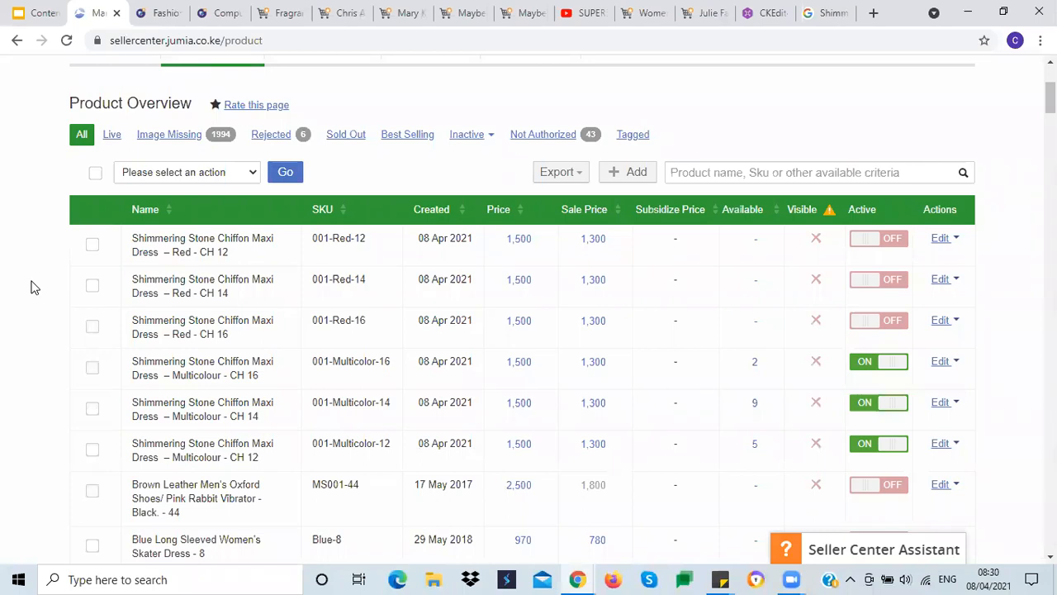
pyautogui.scroll(2, 34, 287)
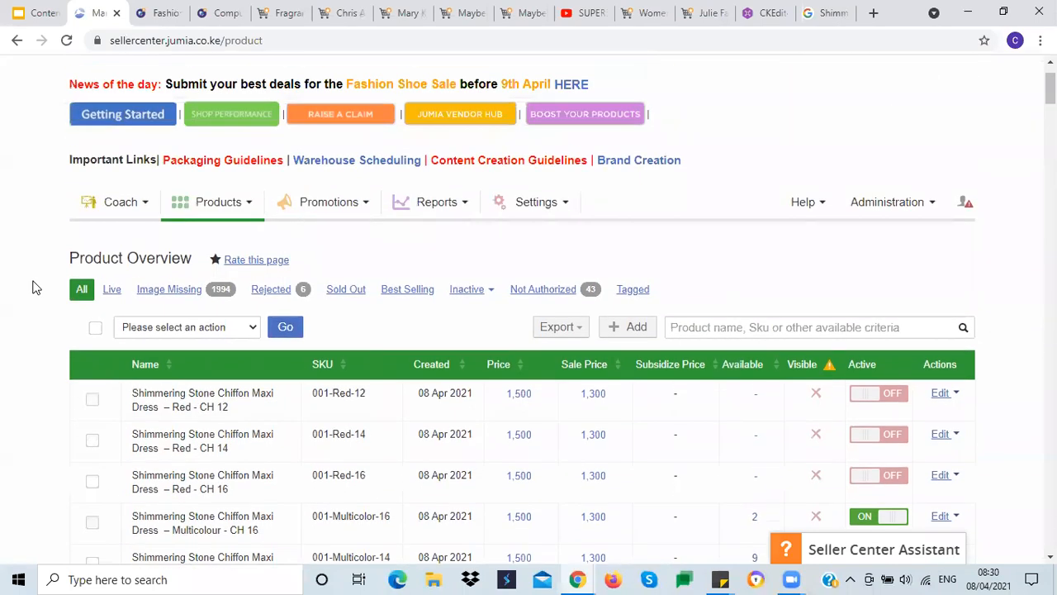
pyautogui.scroll(1, 34, 287)
pyautogui.scroll(-2, 34, 286)
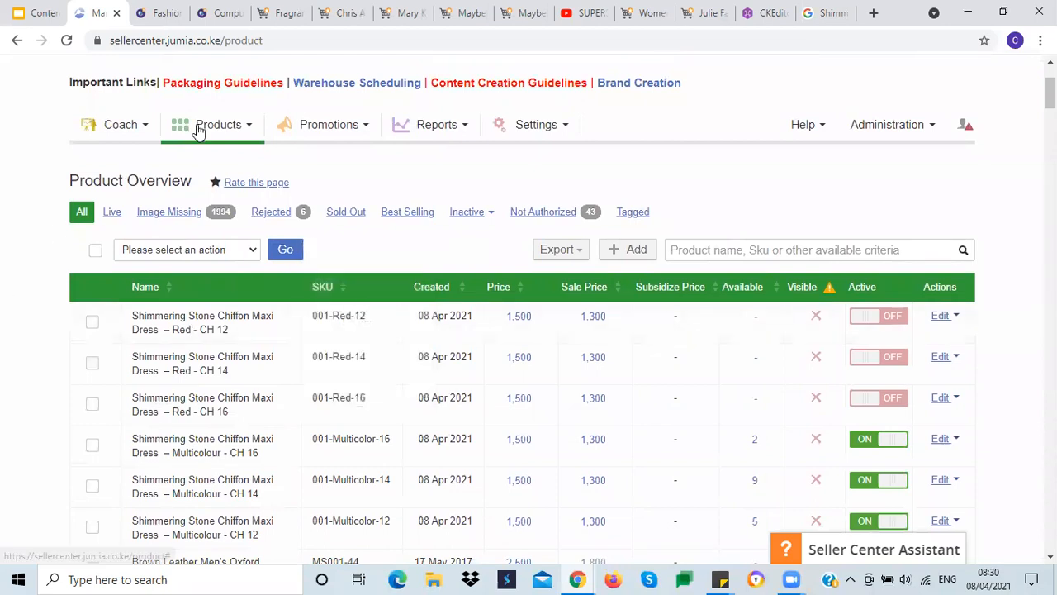
# Step: Start adding a new product and choose to create a new product instead of searching the catalog
pyautogui.click(227, 131)
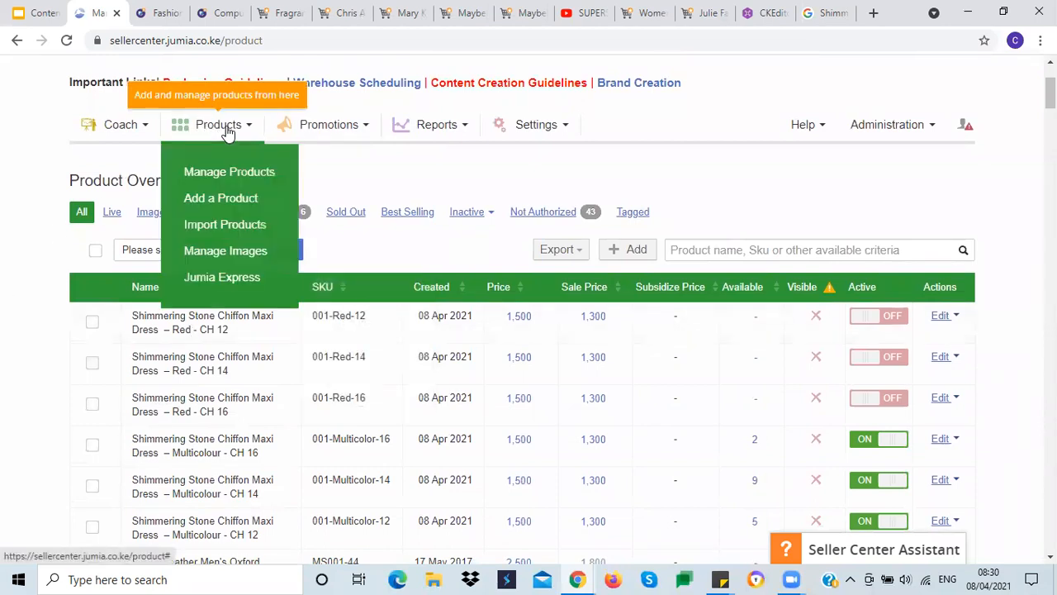
pyautogui.click(205, 202)
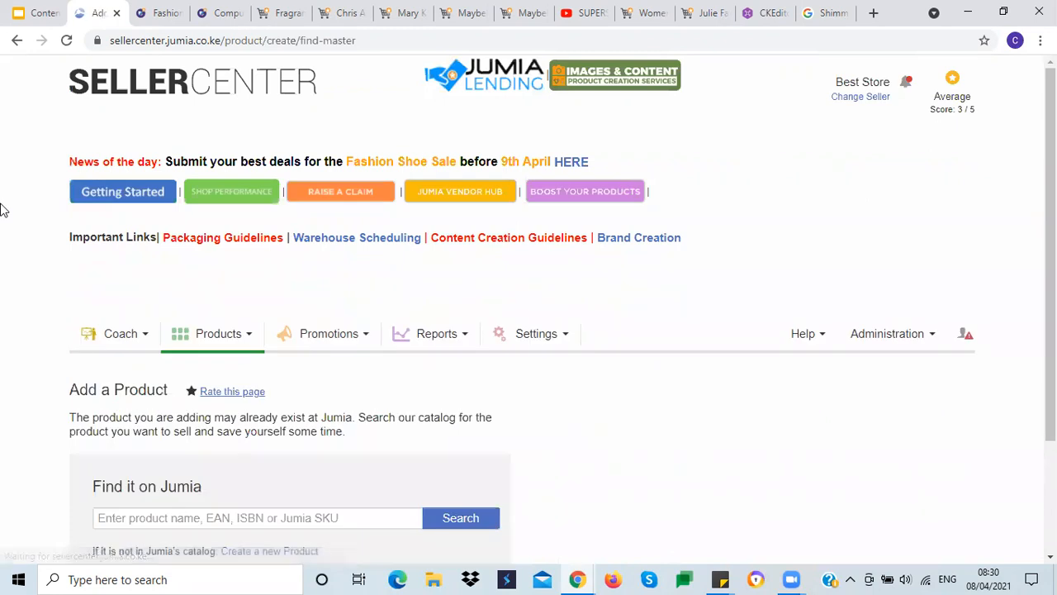
pyautogui.scroll(-2, 23, 208)
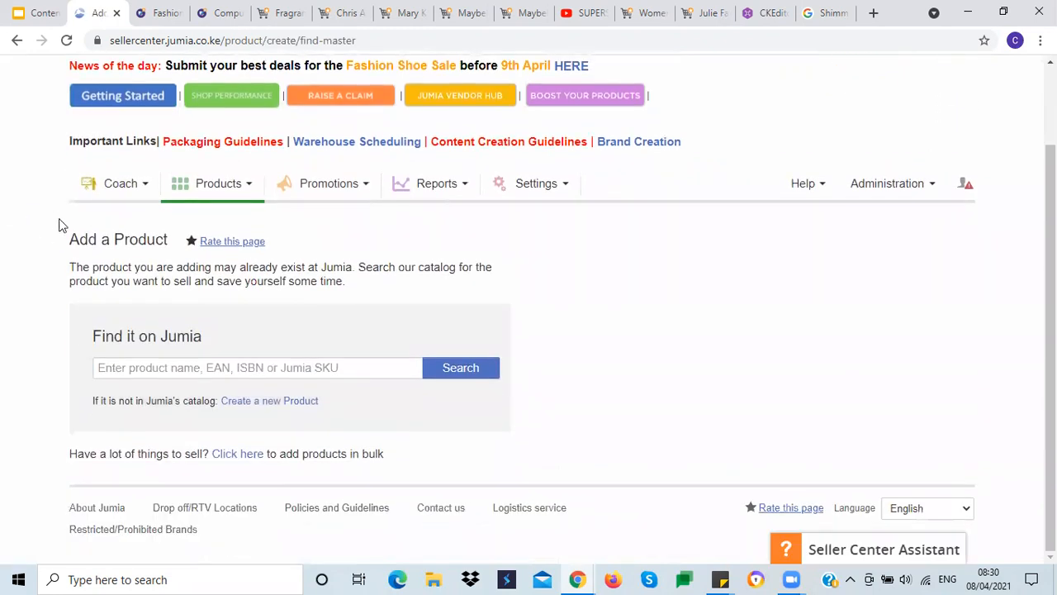
pyautogui.click(269, 402)
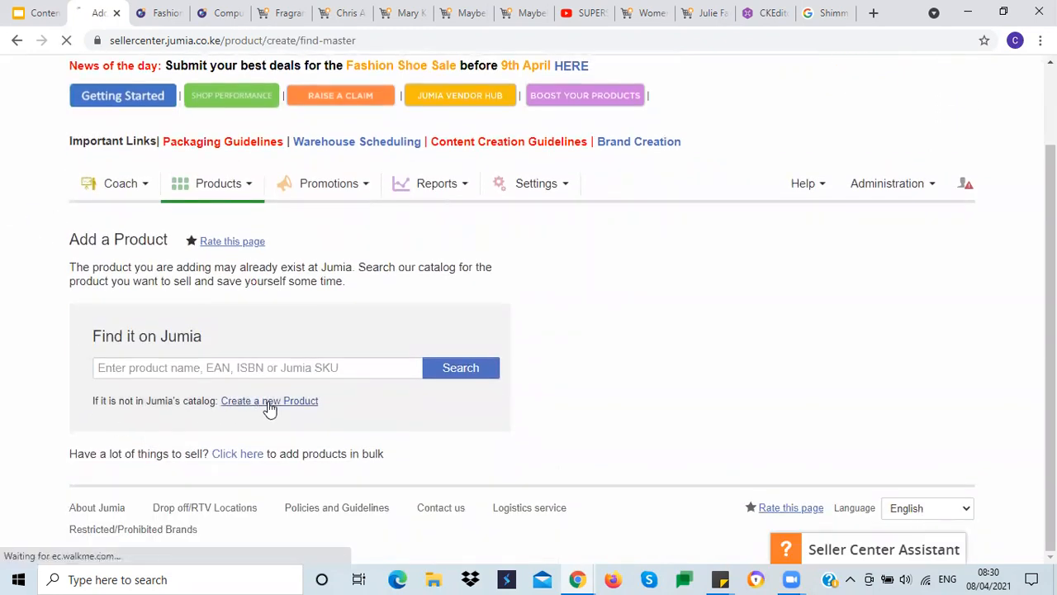
pyautogui.scroll(-3, 43, 250)
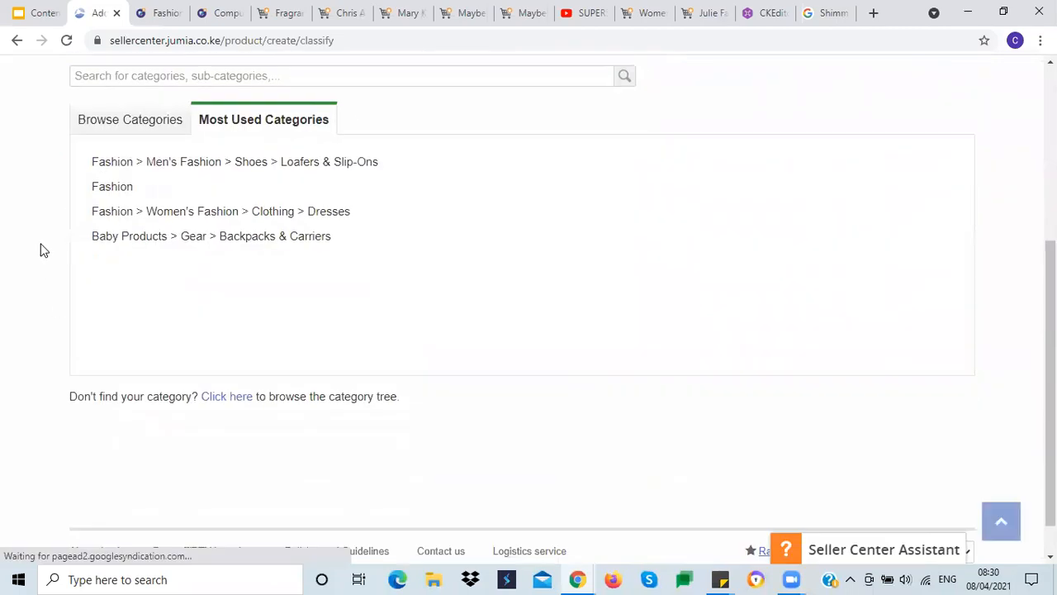
# Step: Browse categories and select Health & Beauty > Beauty & Personal Care > Makeup > Lips > Lipstick as the product category
pyautogui.click(128, 122)
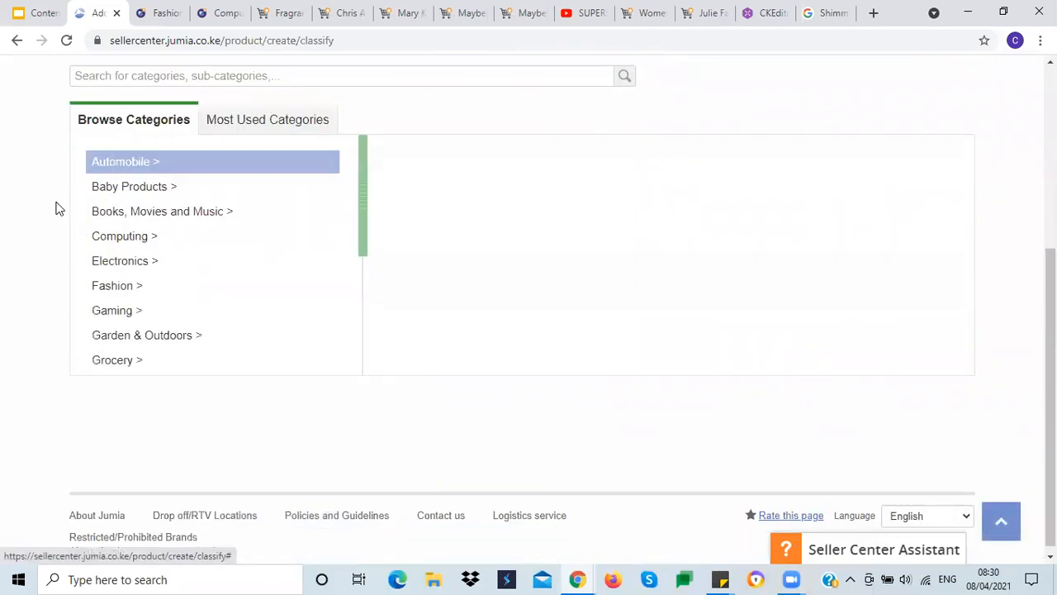
pyautogui.moveTo(360, 177); pyautogui.dragTo(368, 249)
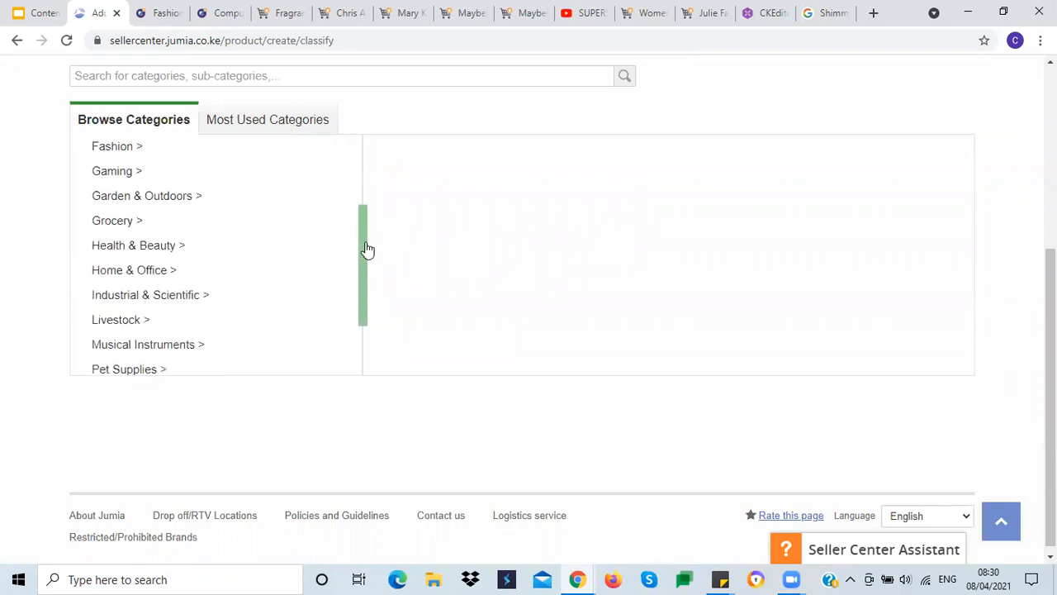
pyautogui.click(190, 252)
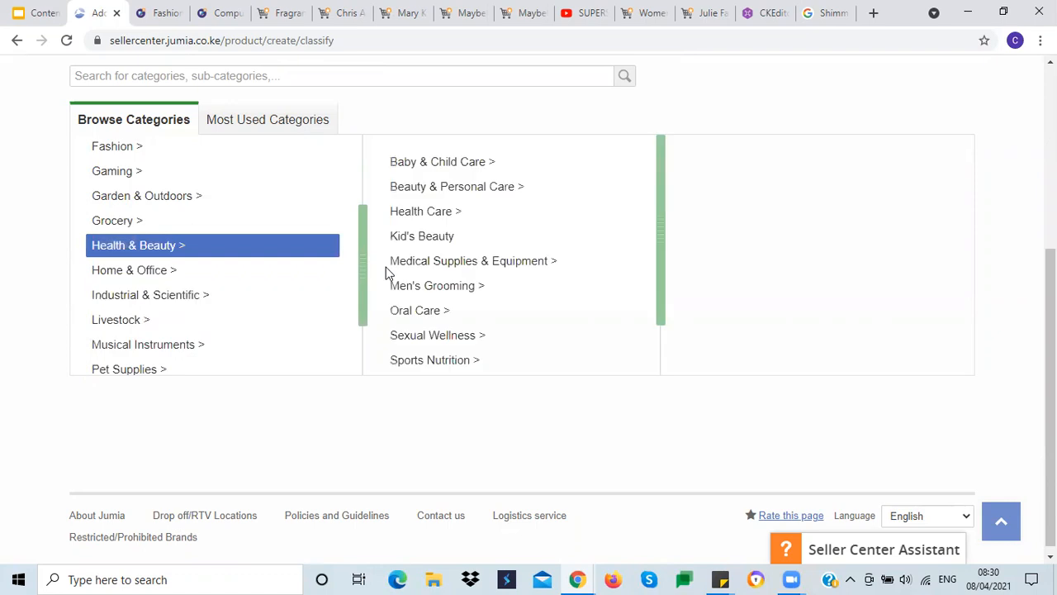
pyautogui.click(489, 197)
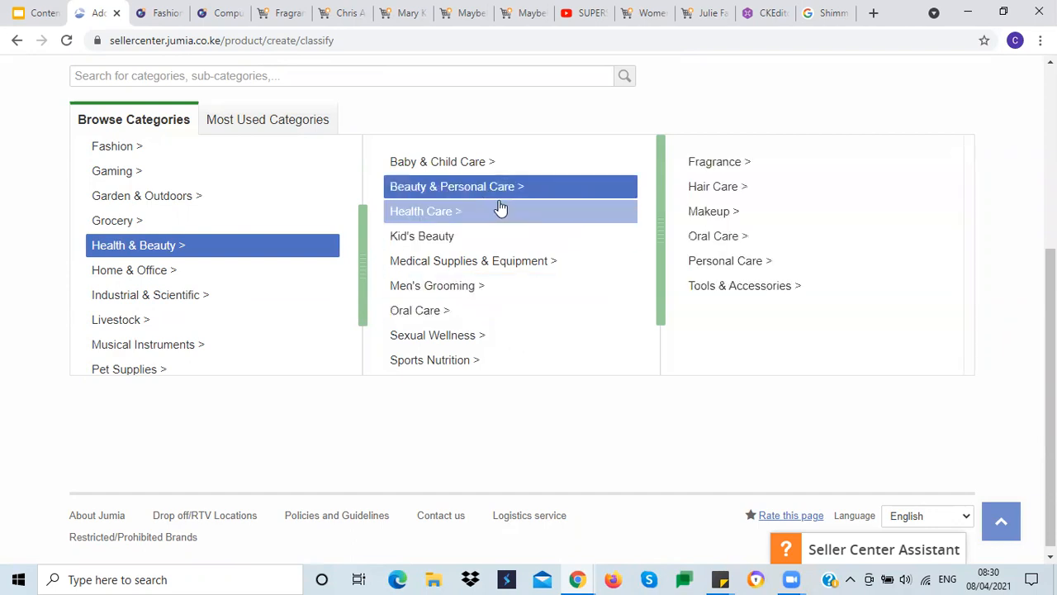
pyautogui.click(758, 213)
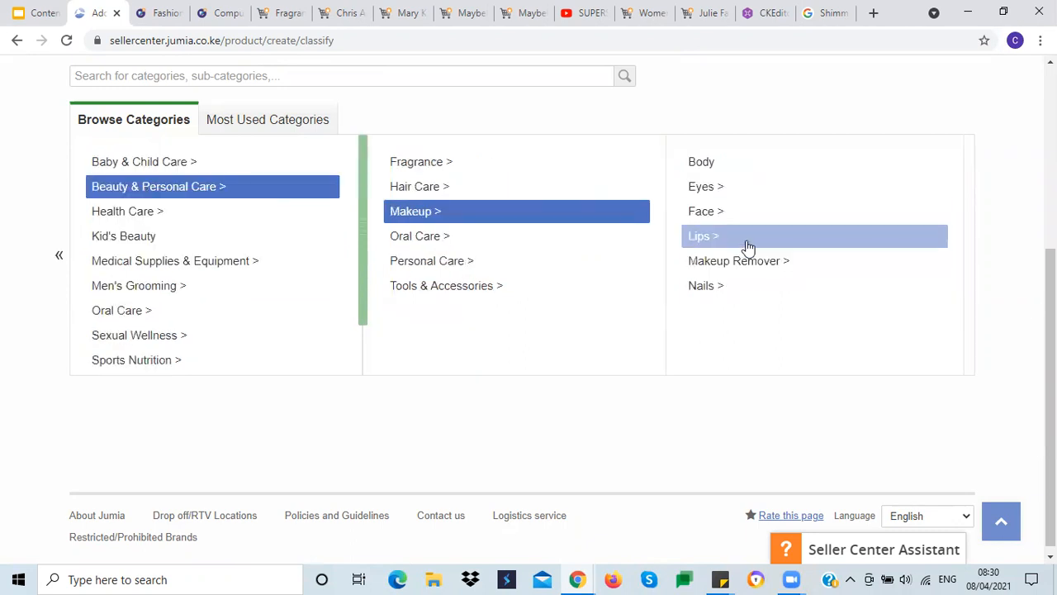
pyautogui.click(748, 242)
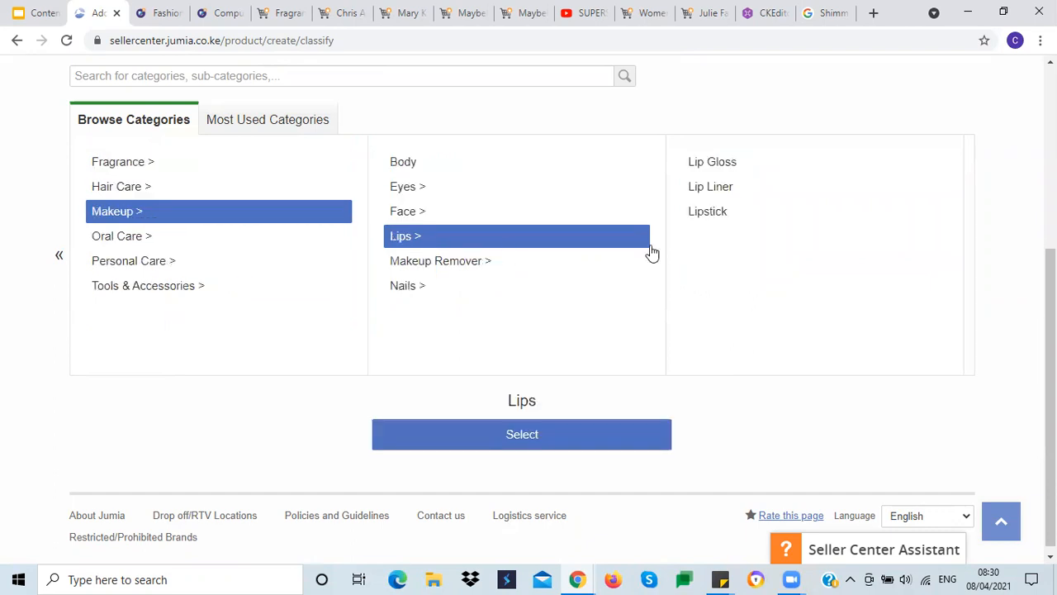
pyautogui.click(729, 220)
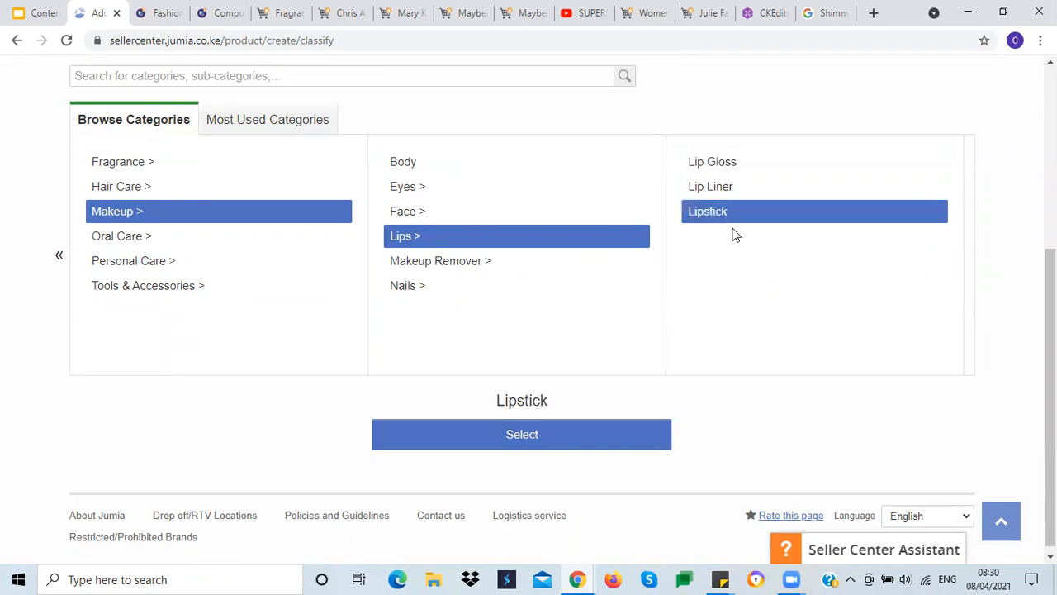
pyautogui.click(517, 436)
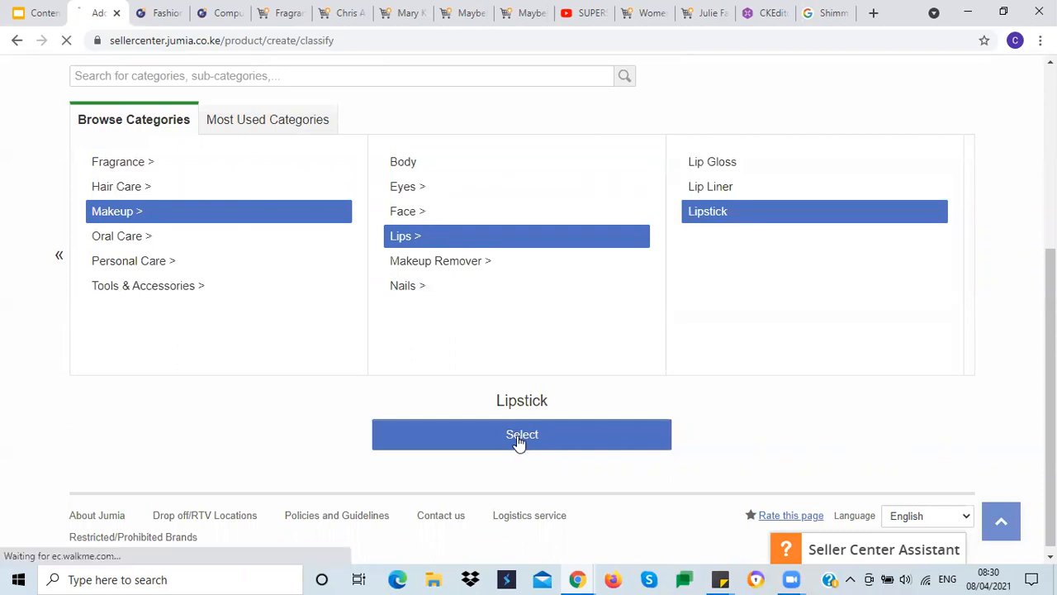
# Step: Examine the Product Information form fields for the new lipstick product
pyautogui.scroll(-3, 567, 408)
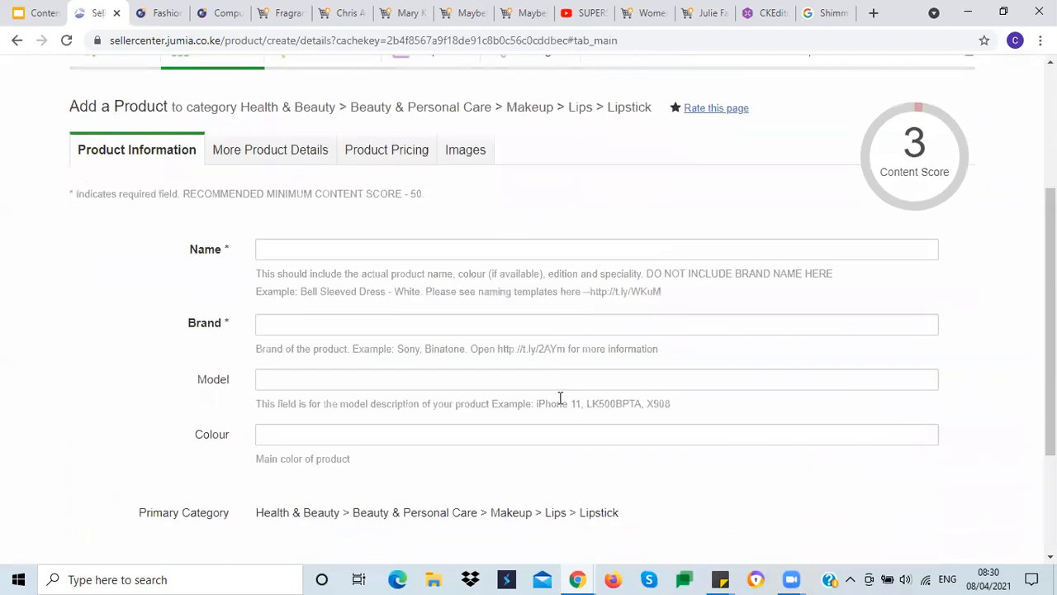
pyautogui.scroll(-2, 558, 376)
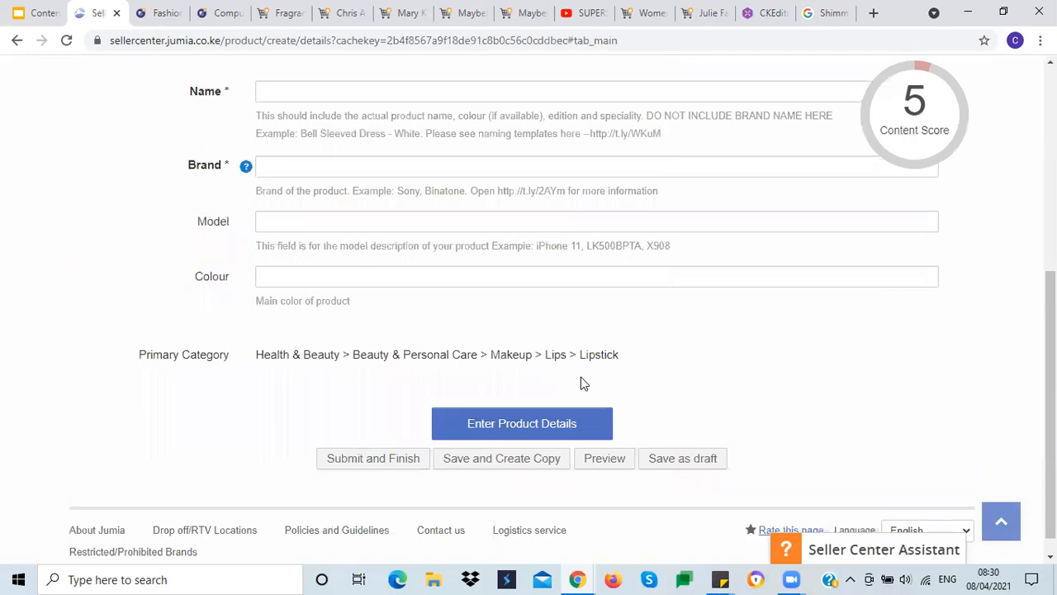
pyautogui.scroll(3, 581, 379)
pyautogui.scroll(-2, 576, 380)
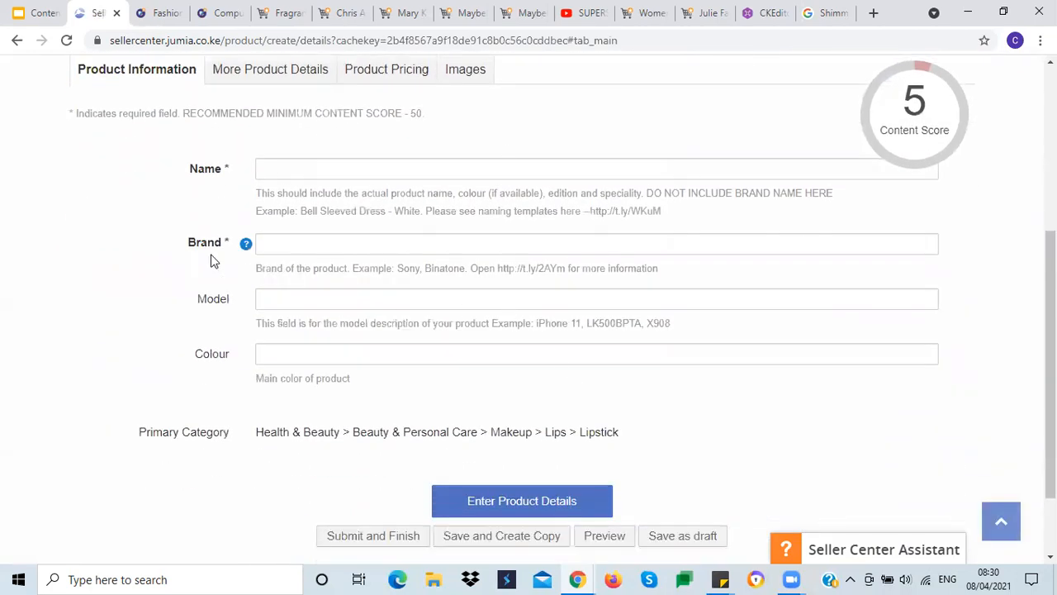
pyautogui.click(277, 168)
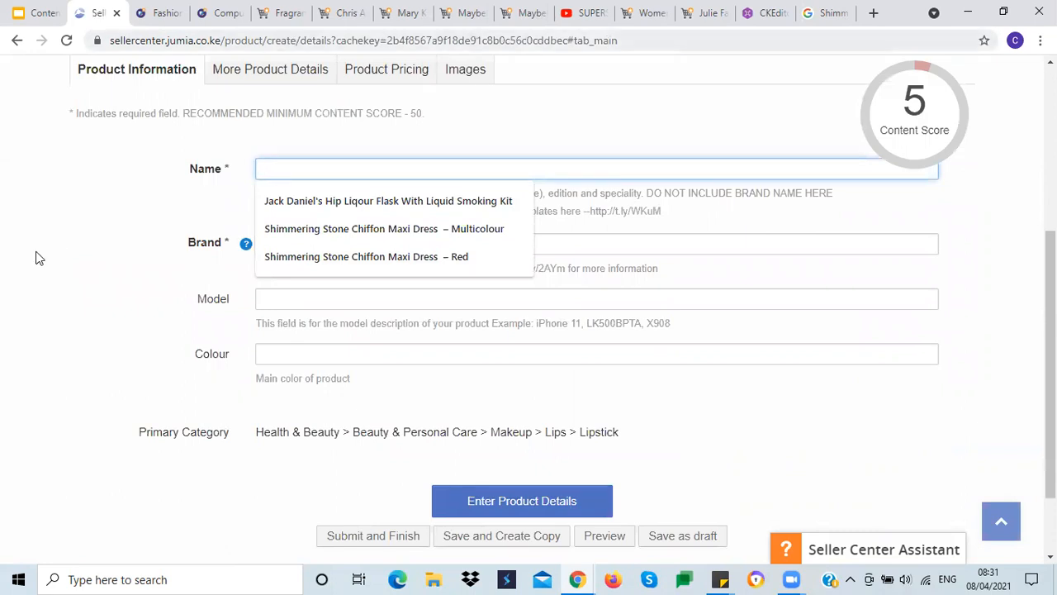
pyautogui.scroll(3, 36, 259)
pyautogui.scroll(-1, 308, 312)
pyautogui.click(298, 325)
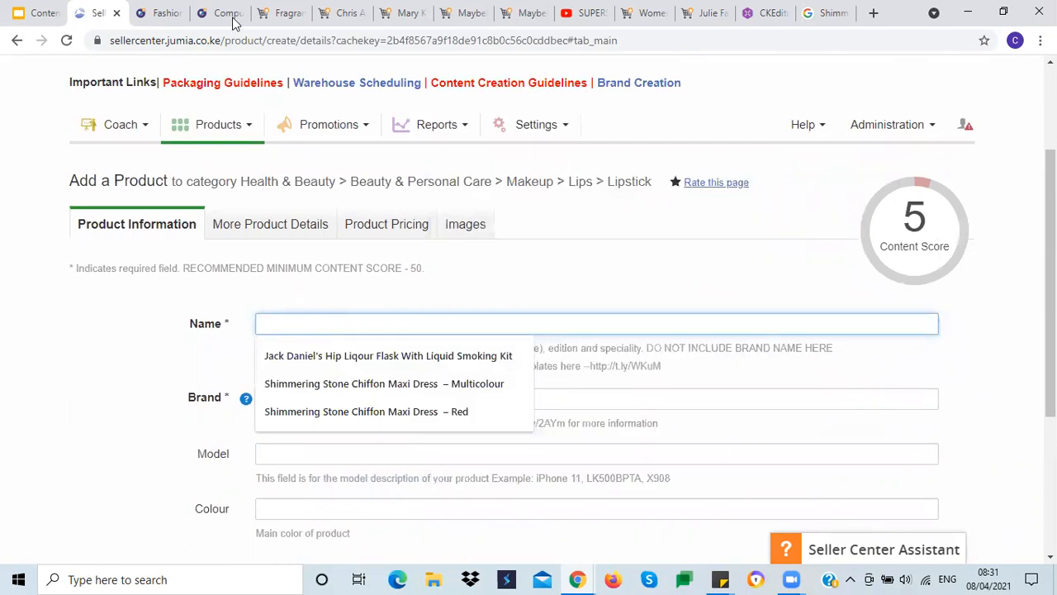
pyautogui.click(44, 508)
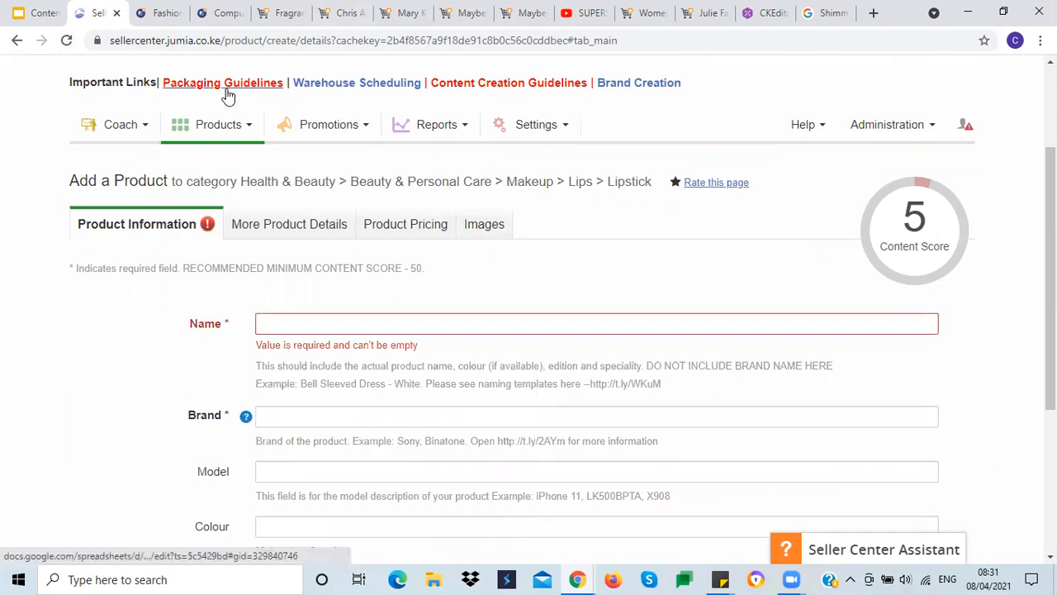
# Step: Browse the Maybelline Superstay Matte Ink Liquid Lipstick listings and shade options on Jumia as references
pyautogui.click(397, 12)
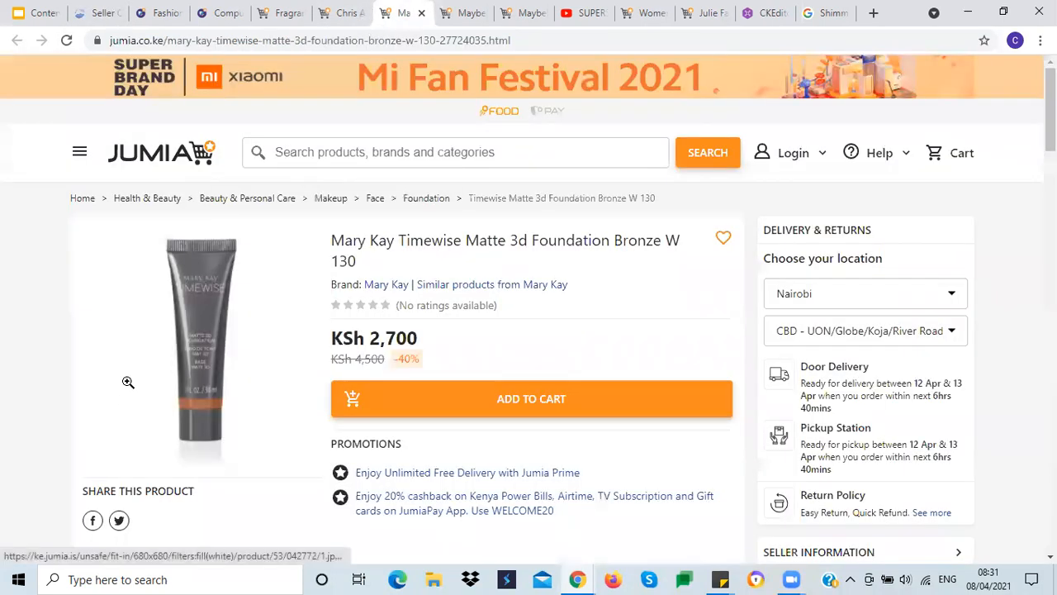
pyautogui.click(458, 13)
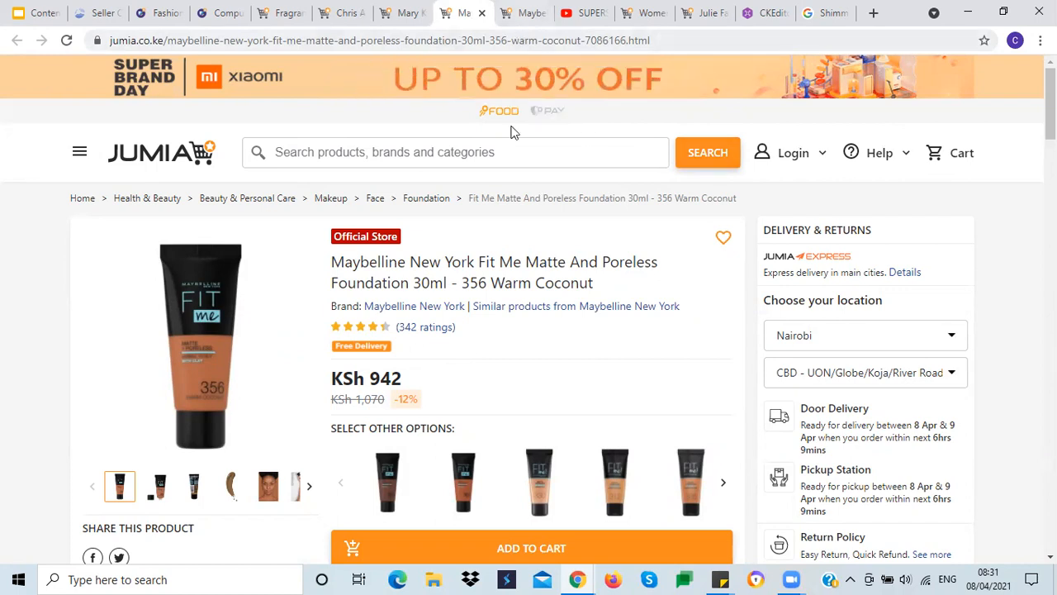
pyautogui.click(518, 23)
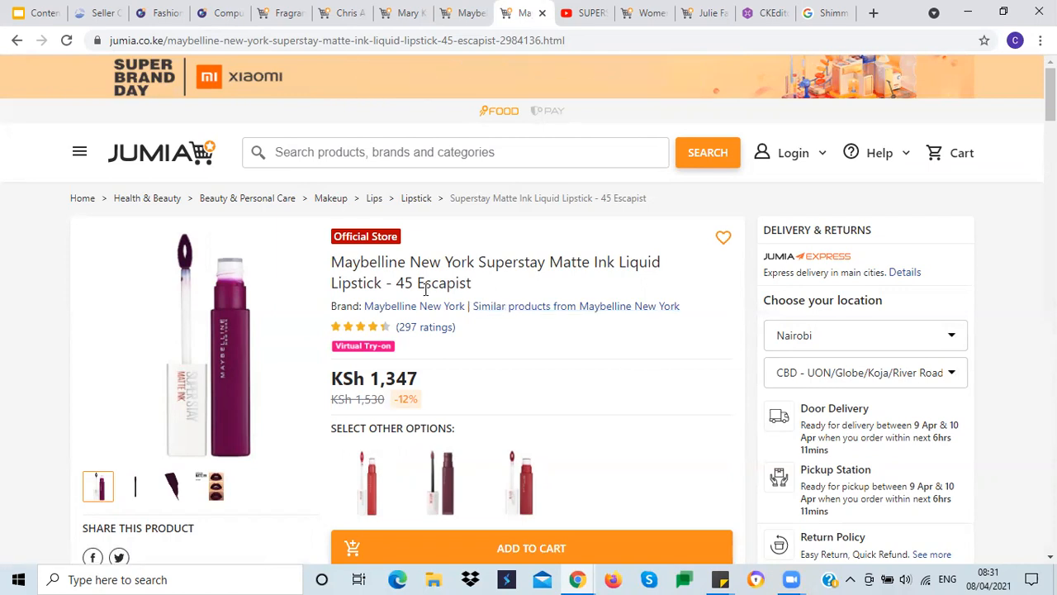
pyautogui.scroll(-2, 541, 356)
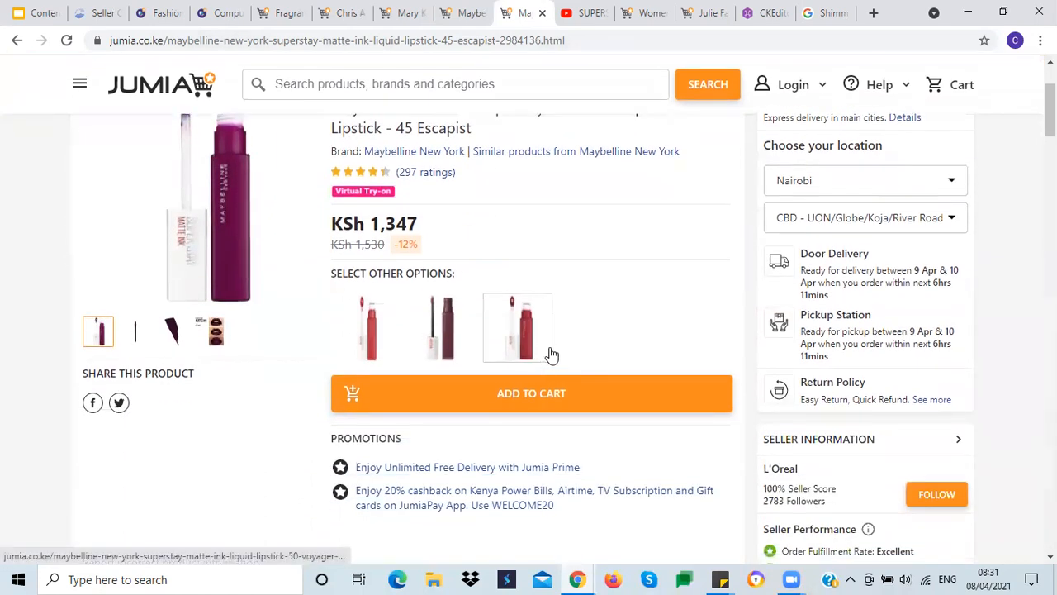
pyautogui.scroll(2, 576, 310)
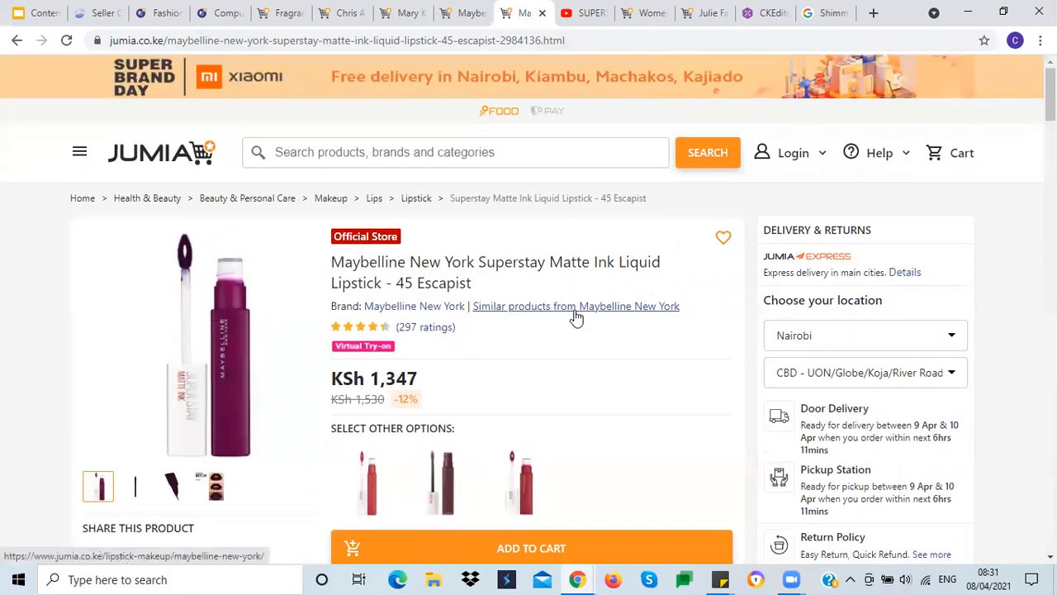
pyautogui.scroll(-1, 572, 322)
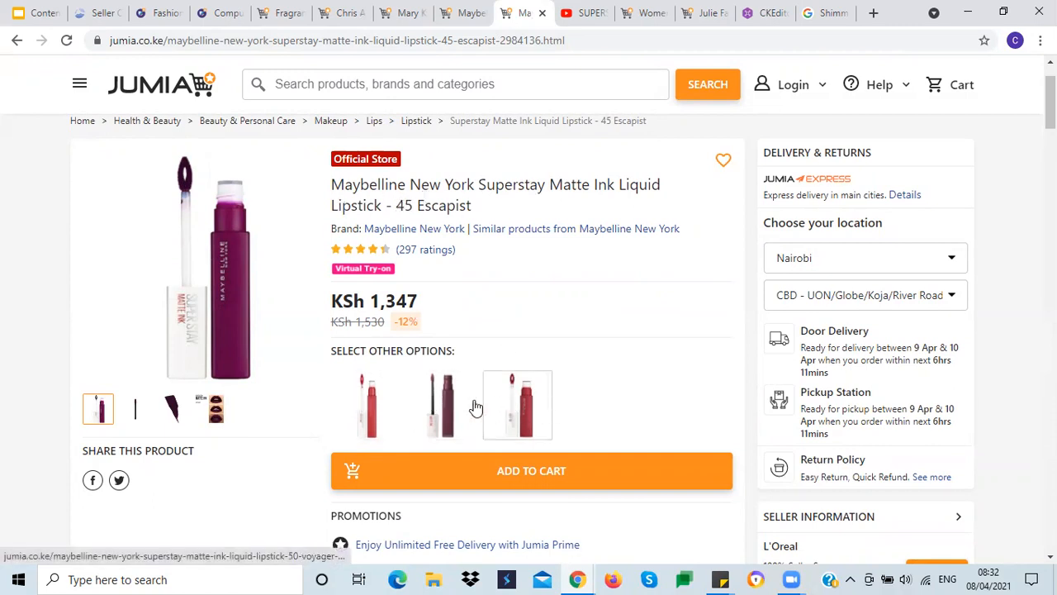
pyautogui.click(372, 410)
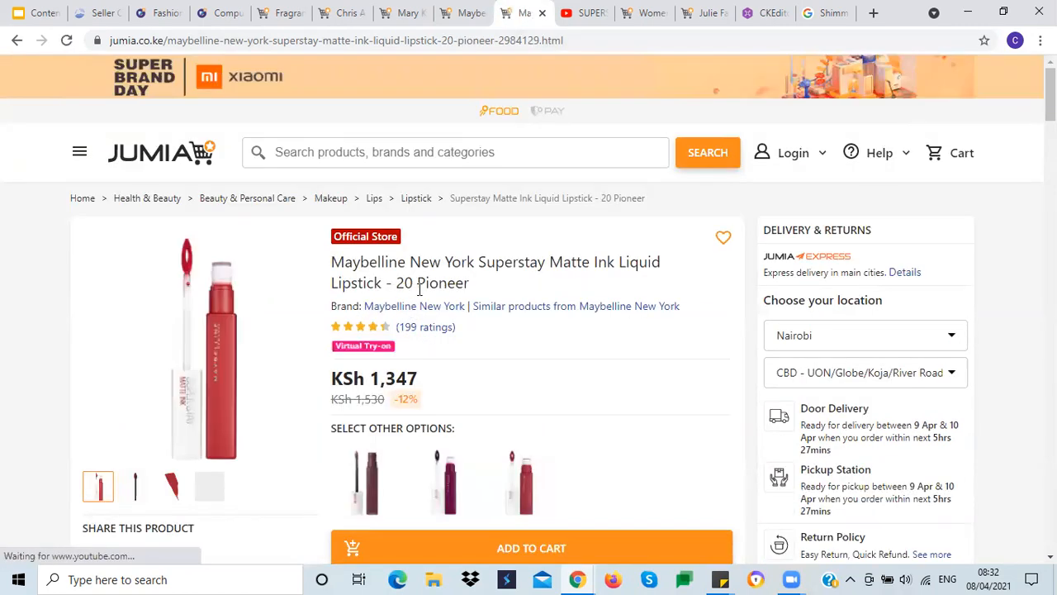
pyautogui.click(459, 470)
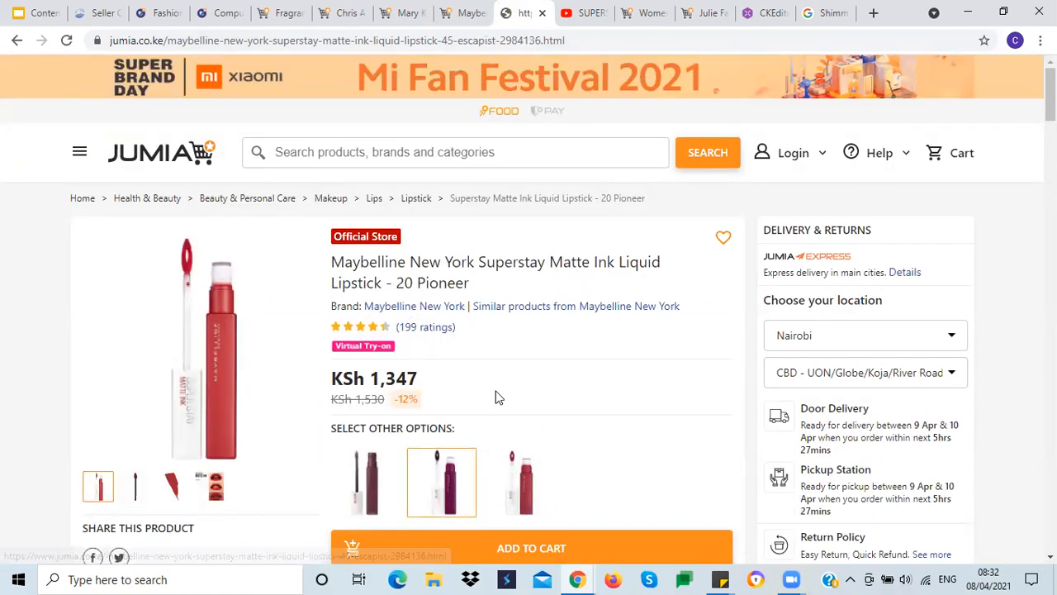
pyautogui.click(510, 479)
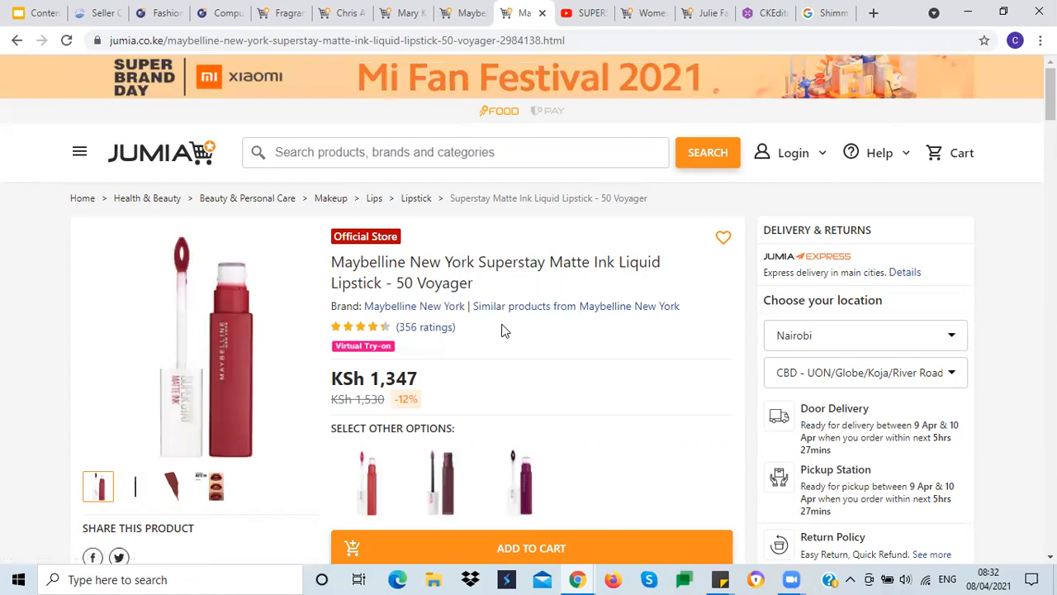
pyautogui.scroll(-2, 533, 265)
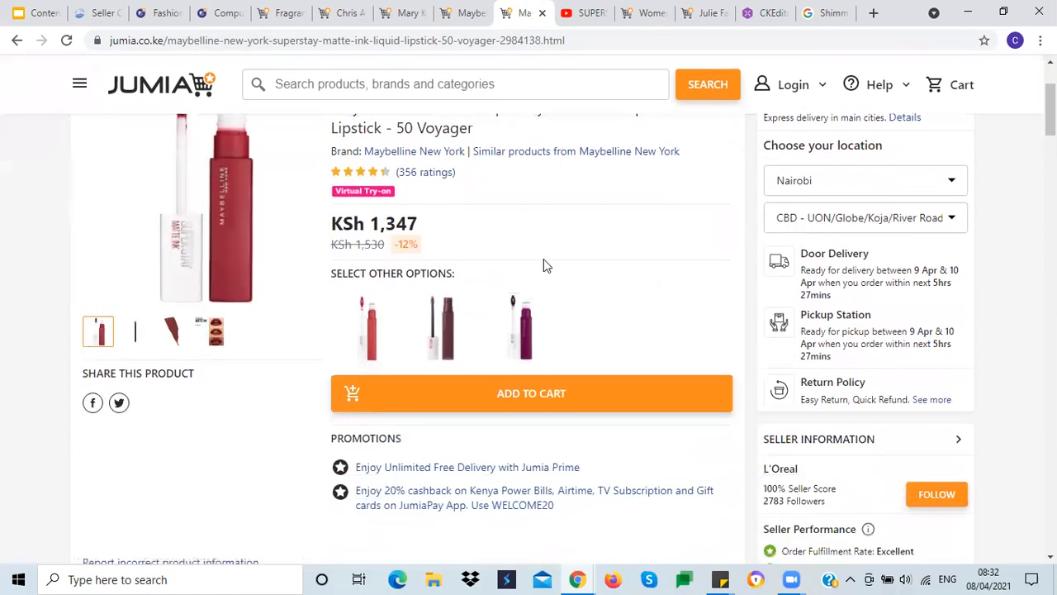
pyautogui.scroll(1, 583, 265)
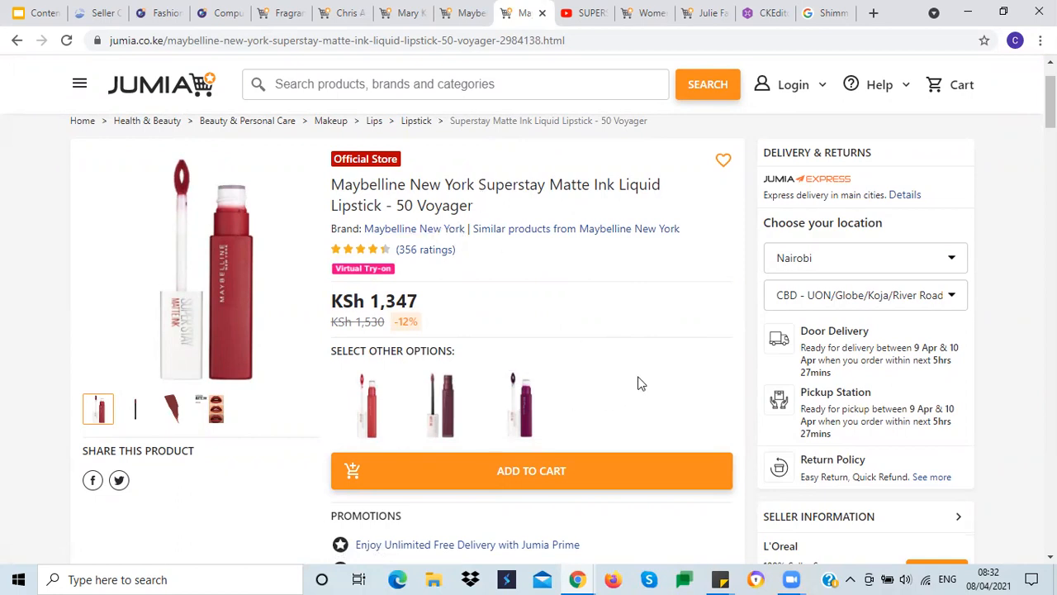
pyautogui.scroll(-4, 638, 364)
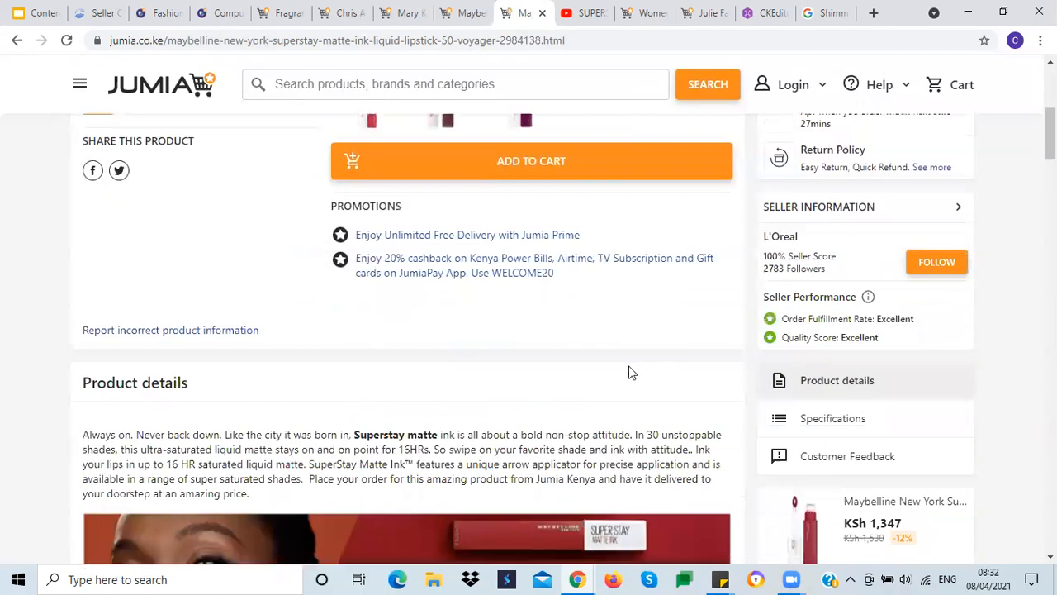
pyautogui.scroll(5, 625, 368)
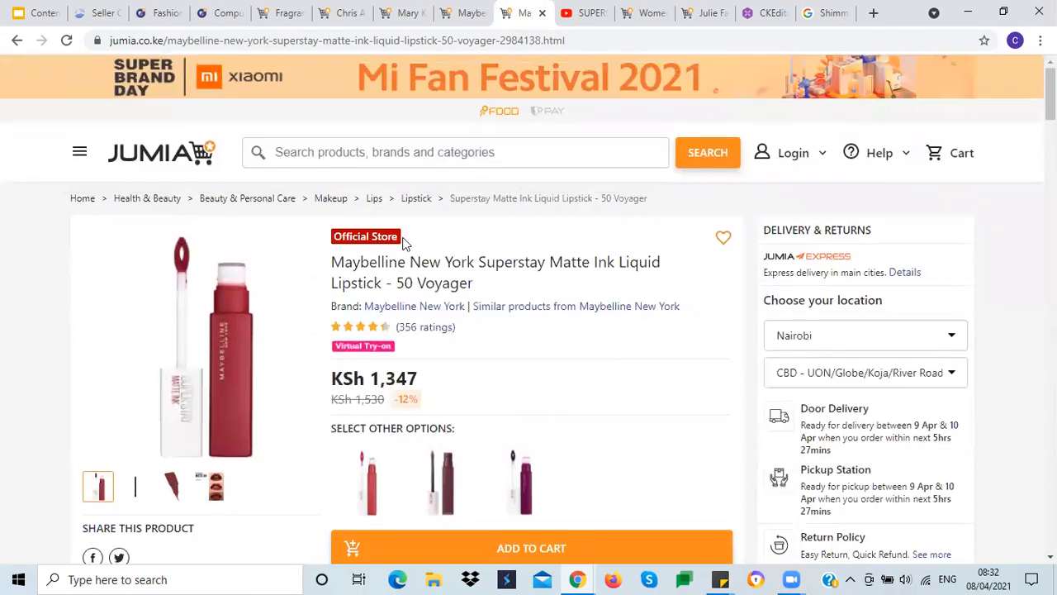
# Step: Copy the title 'Superstay Matte Ink Liquid Lipstick - 50 Voyager' from the Jumia listing into the product Name field
pyautogui.moveTo(477, 261)
pyautogui.mouseDown()
pyautogui.moveTo(462, 283)
pyautogui.moveTo(480, 283)
pyautogui.mouseUp()
pyautogui.hotkey('ctrl', 'c')
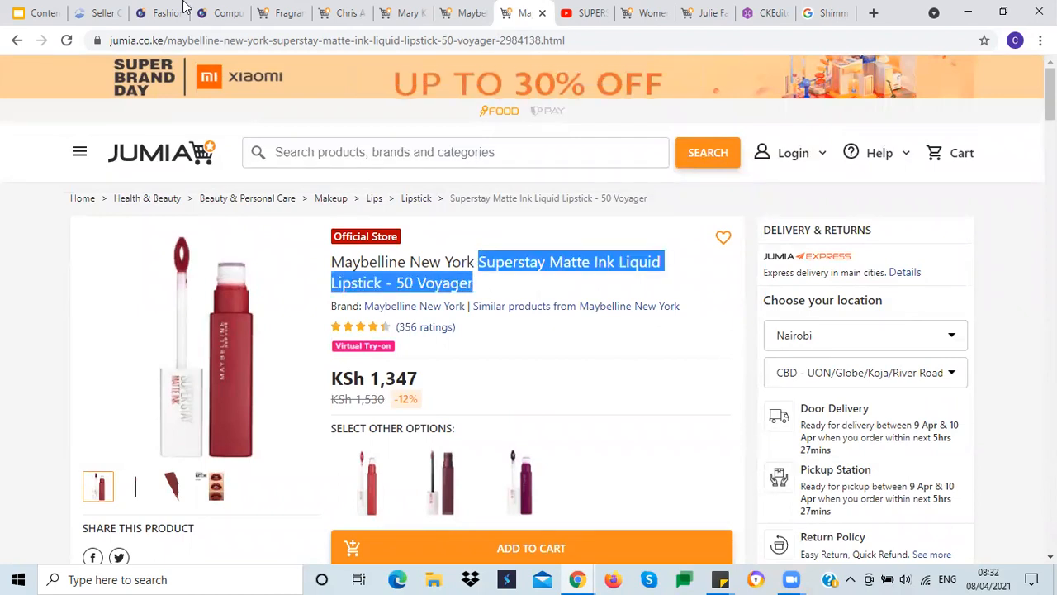
pyautogui.click(99, 13)
pyautogui.click(276, 322)
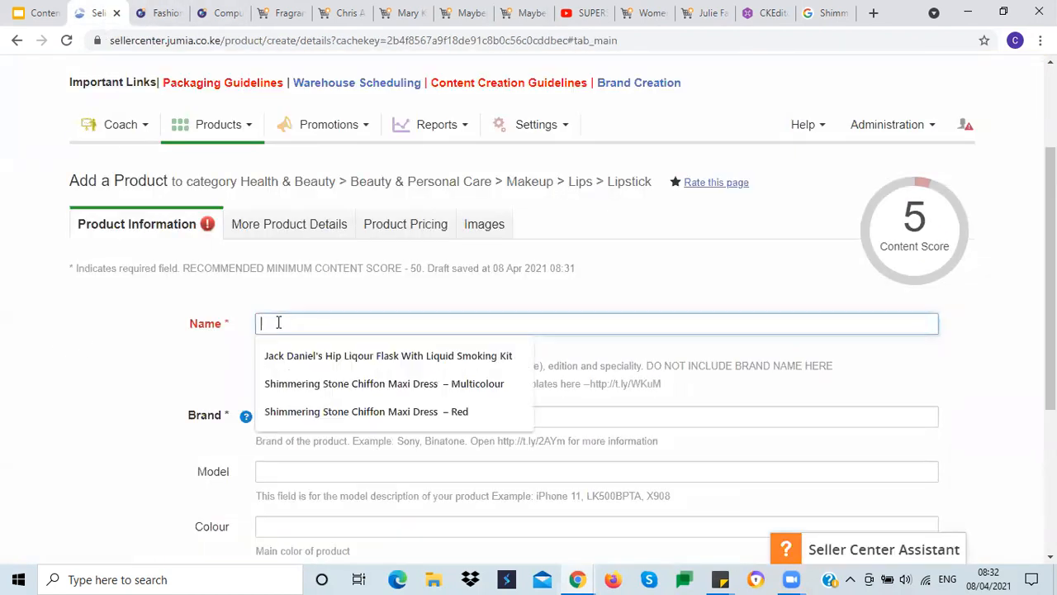
pyautogui.hotkey('ctrl', 'v')
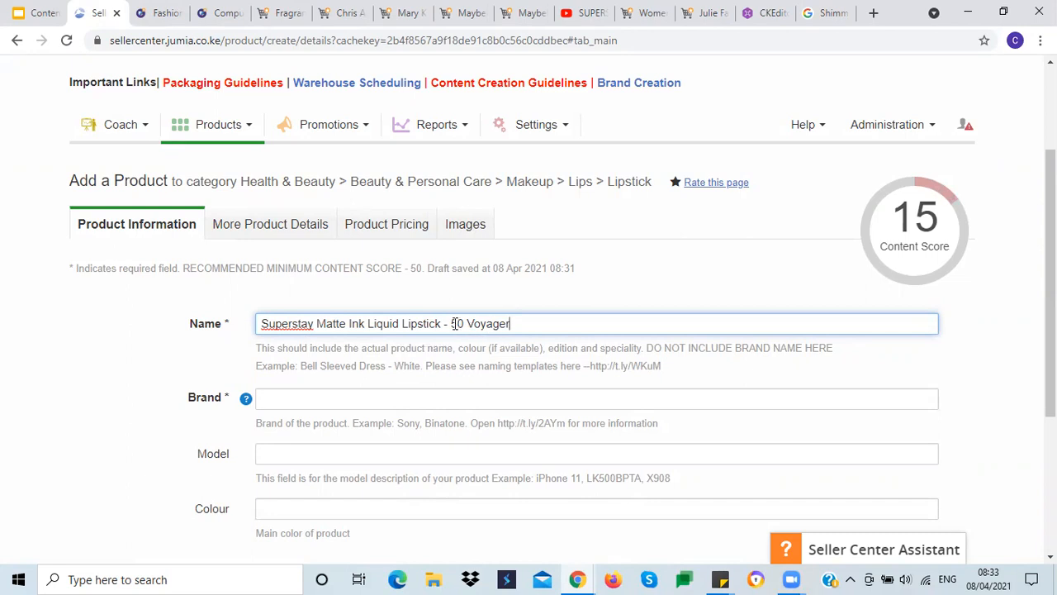
# Step: Set the product's Brand to Maybelline New York from the suggestions
pyautogui.click(301, 401)
pyautogui.write('May')
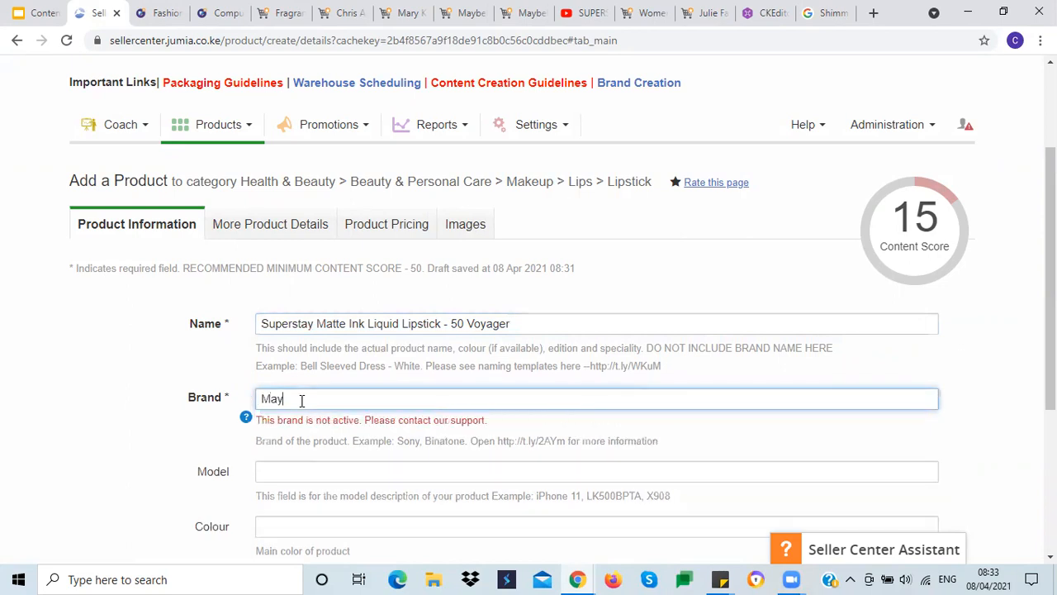
pyautogui.write('bellin')
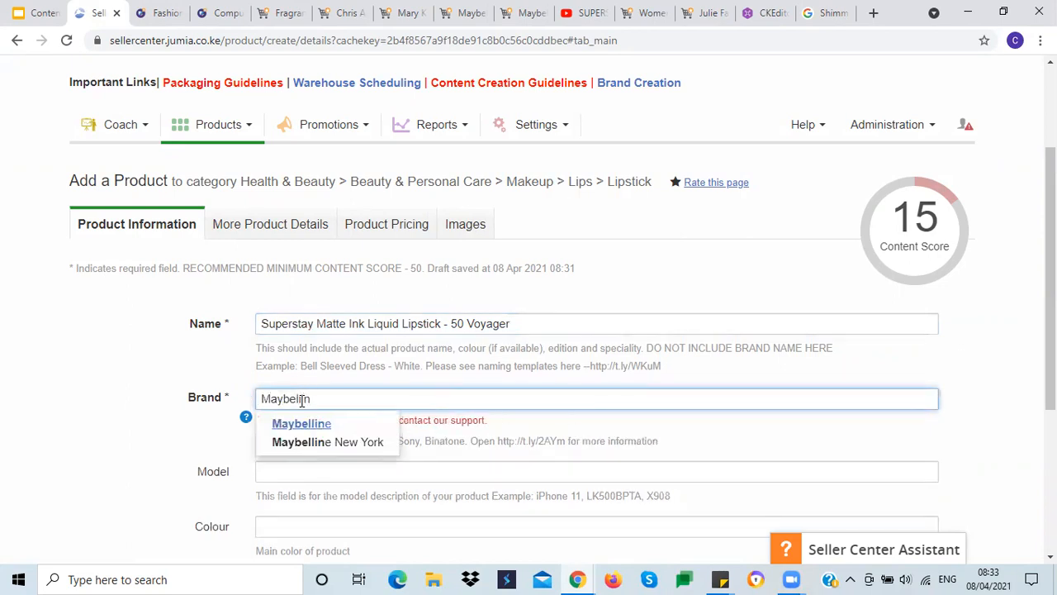
pyautogui.click(285, 442)
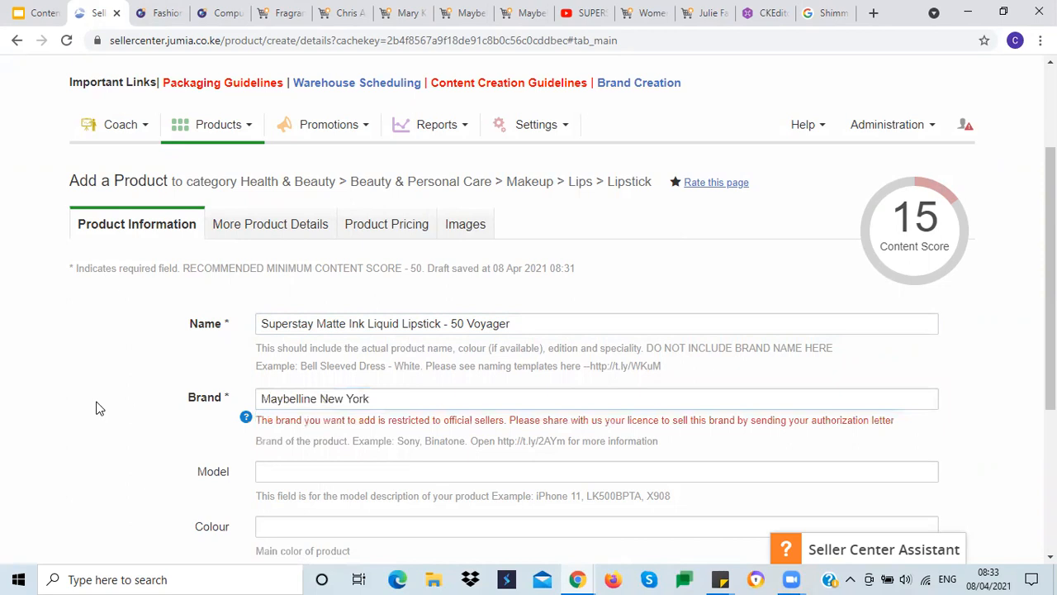
# Step: Fill in the Model field with N/A
pyautogui.scroll(-1, 97, 407)
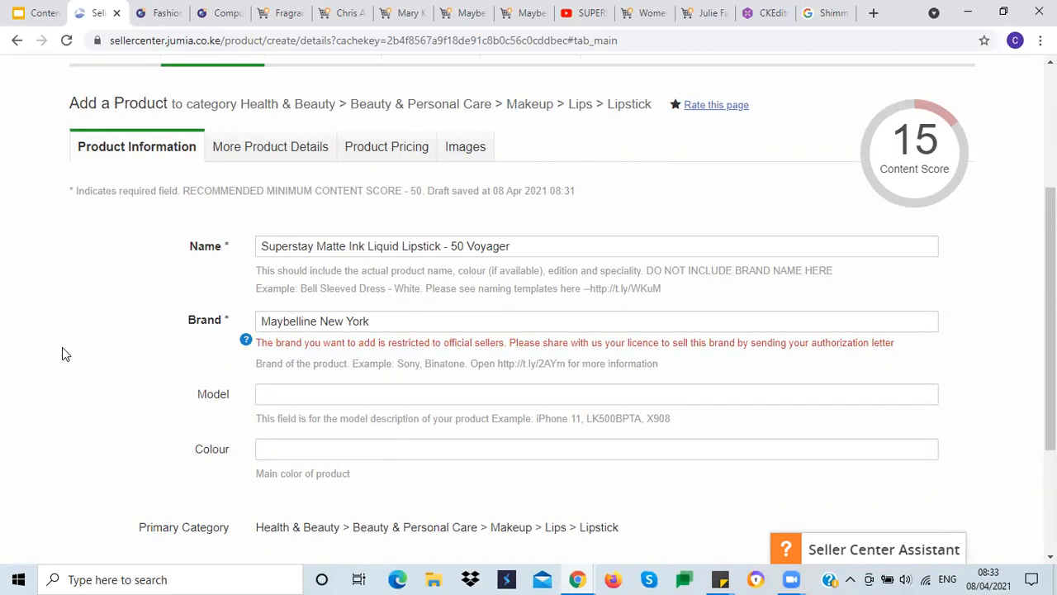
pyautogui.scroll(-2, 66, 354)
pyautogui.click(317, 167)
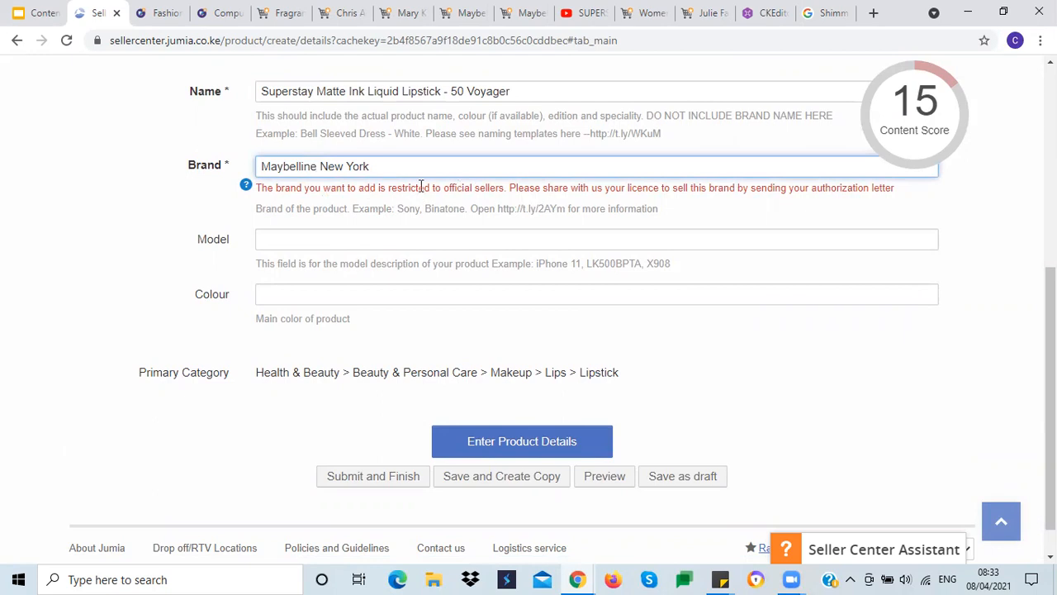
pyautogui.click(101, 254)
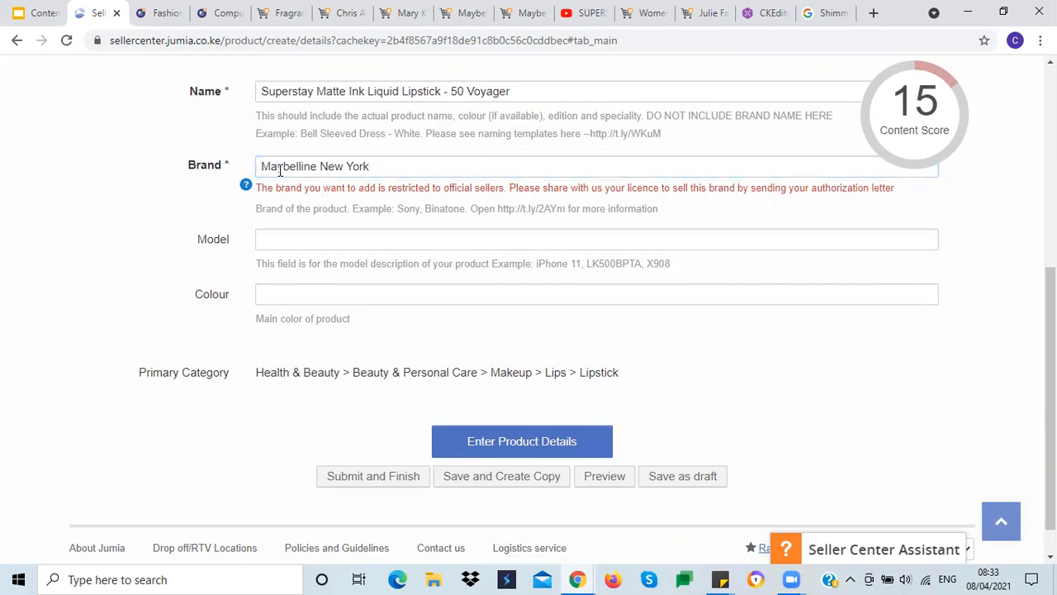
pyautogui.click(279, 238)
pyautogui.click(285, 277)
pyautogui.click(78, 265)
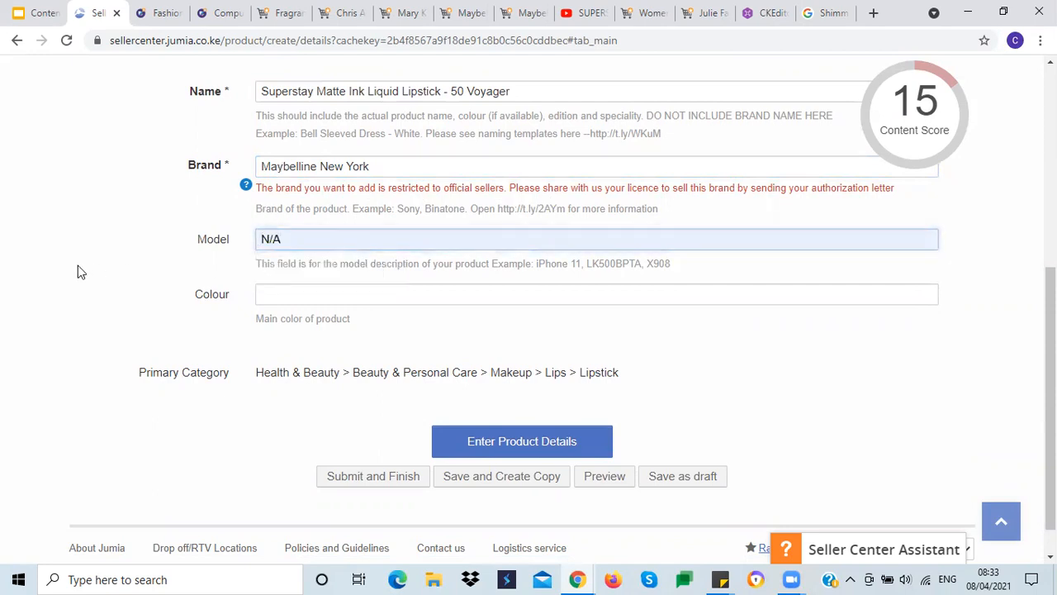
# Step: Copy '50 Voyager' from the product name into the Colour field and remove the leading space
pyautogui.moveTo(876, 132)
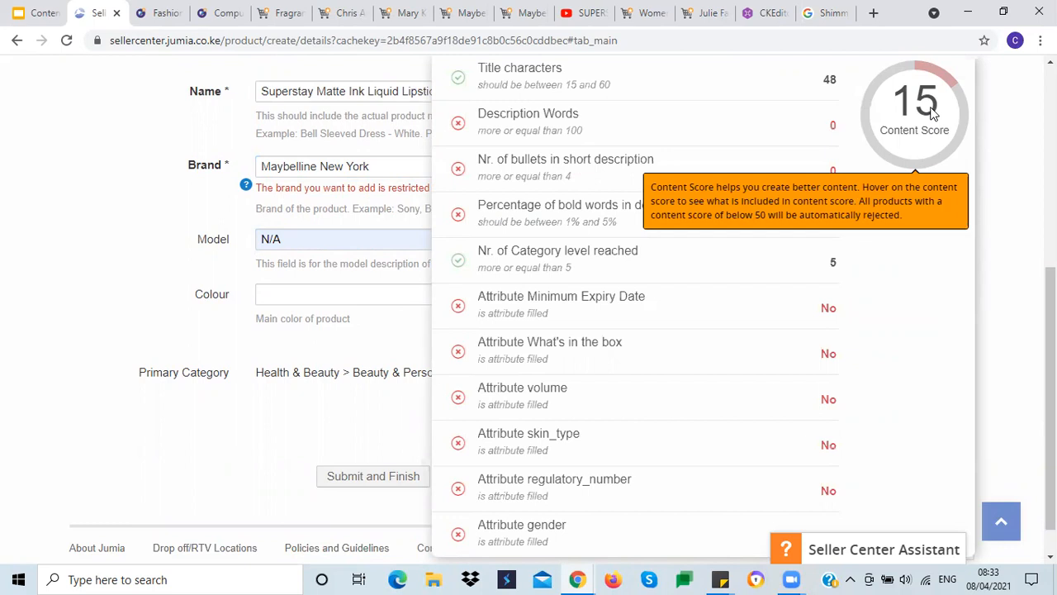
pyautogui.click(276, 294)
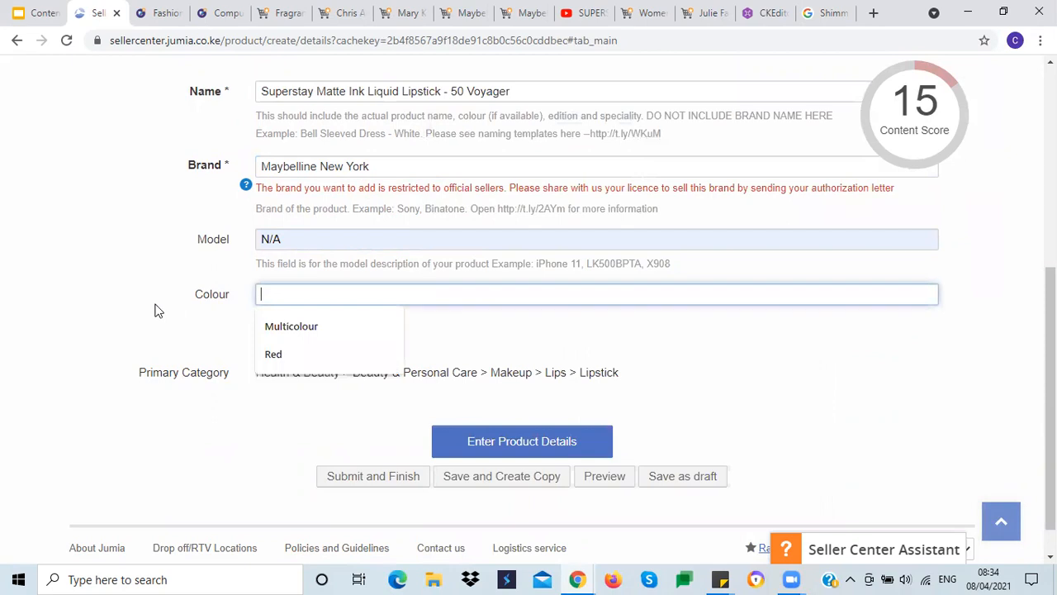
pyautogui.moveTo(448, 92); pyautogui.dragTo(529, 92)
pyautogui.hotkey('ctrl', 'c')
pyautogui.click(289, 295)
pyautogui.hotkey('ctrl', 'v')
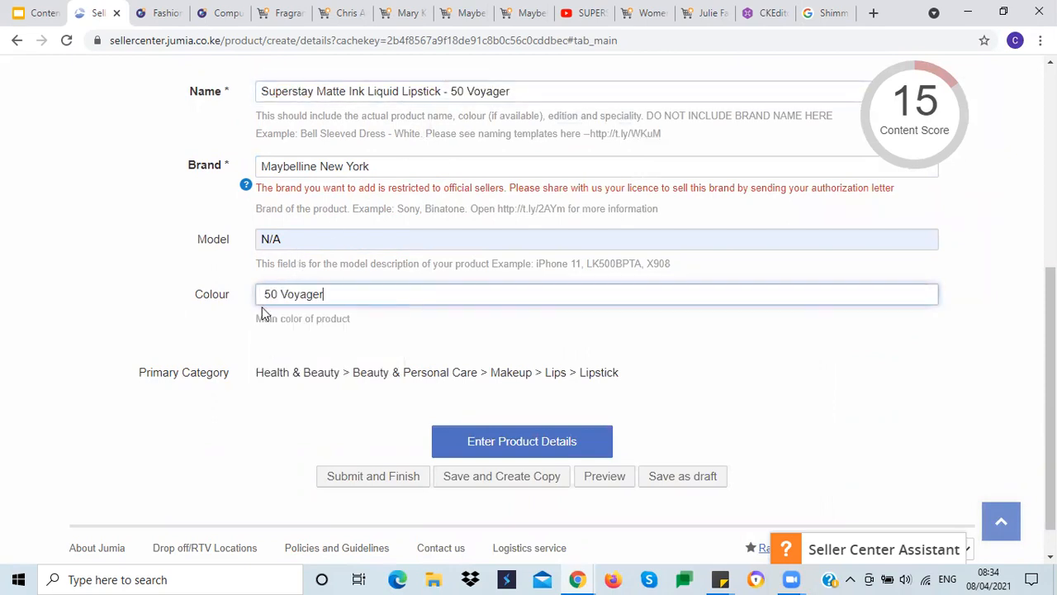
pyautogui.click(266, 291)
pyautogui.press('BackSpace')
pyautogui.click(165, 308)
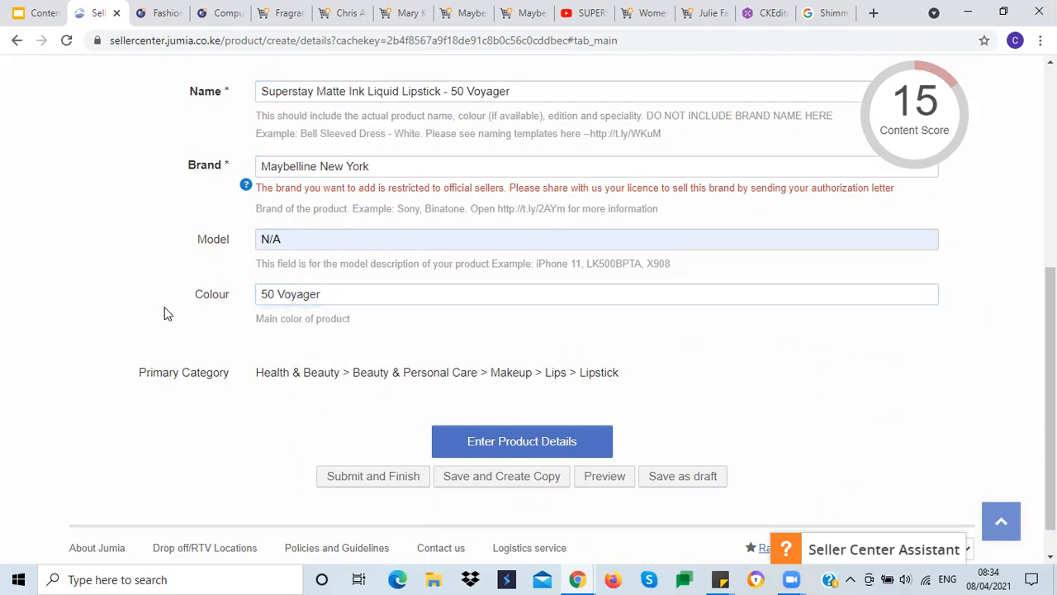
# Step: Proceed from Product Information to the More Product Details section
pyautogui.scroll(2, 147, 303)
pyautogui.doubleClick(294, 245)
pyautogui.click(136, 312)
pyautogui.scroll(-1, 135, 306)
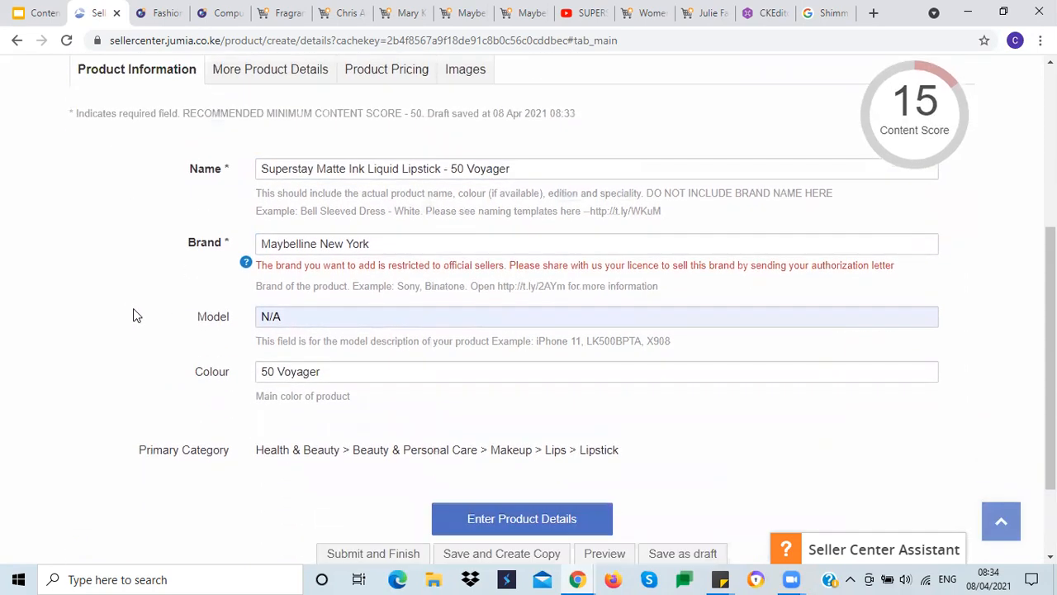
pyautogui.scroll(-2, 135, 326)
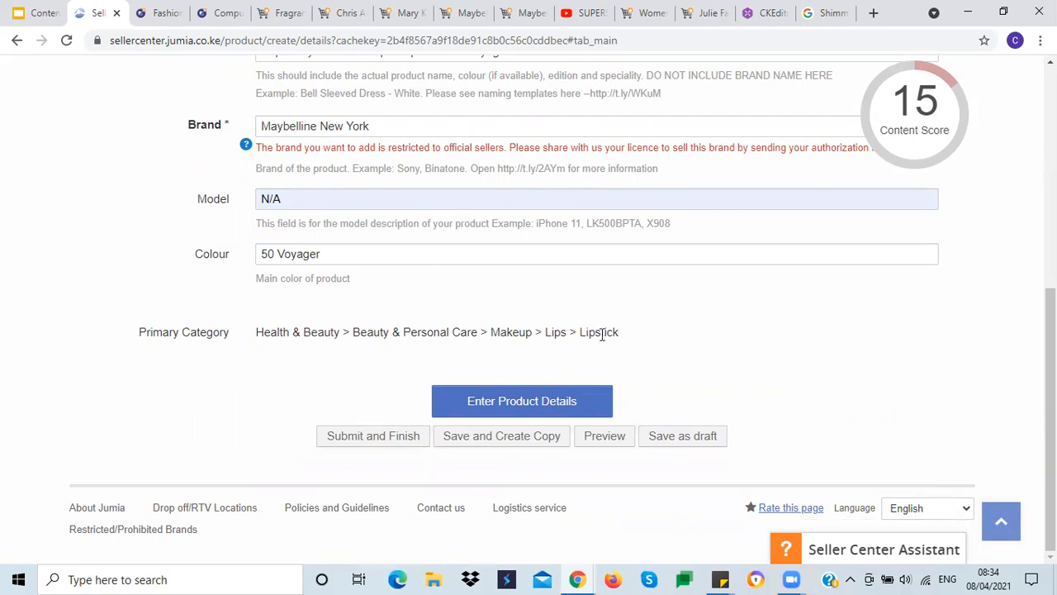
pyautogui.click(500, 410)
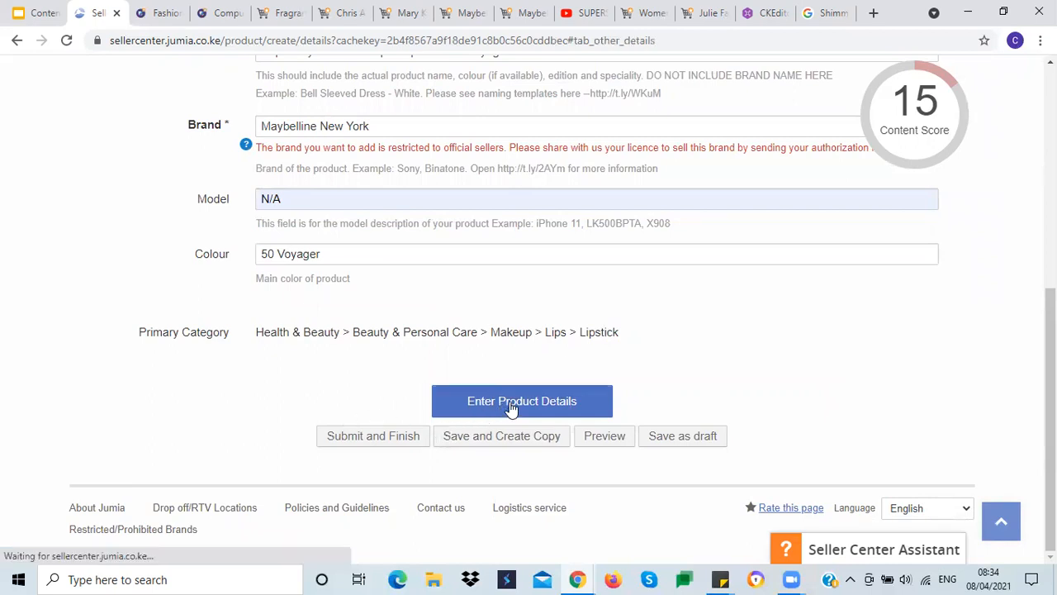
# Step: Set the Tax class to Zero and expand the Product Information section
pyautogui.scroll(-3, 479, 380)
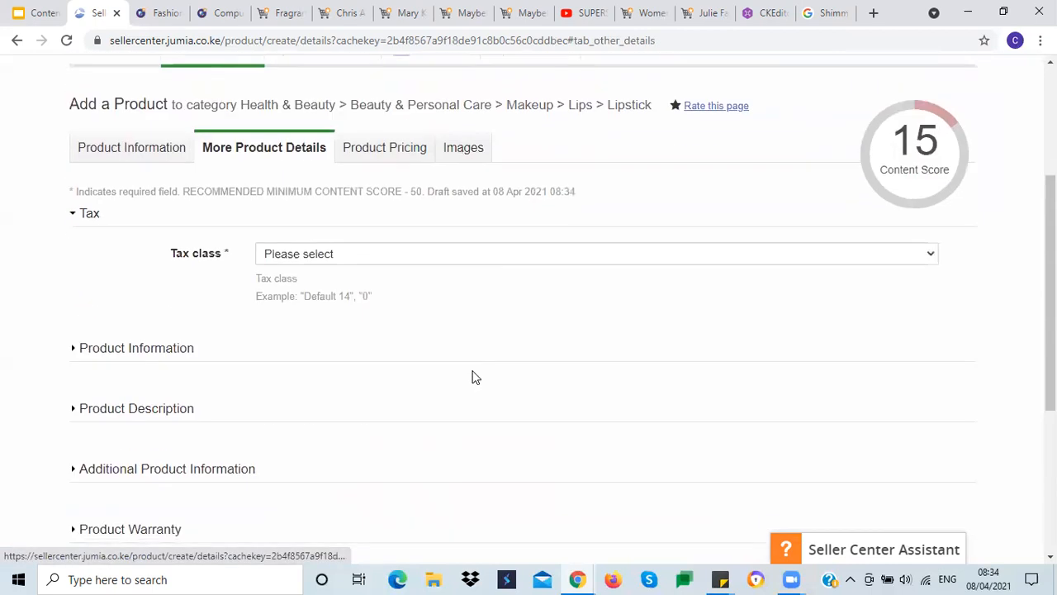
pyautogui.click(358, 256)
pyautogui.click(312, 301)
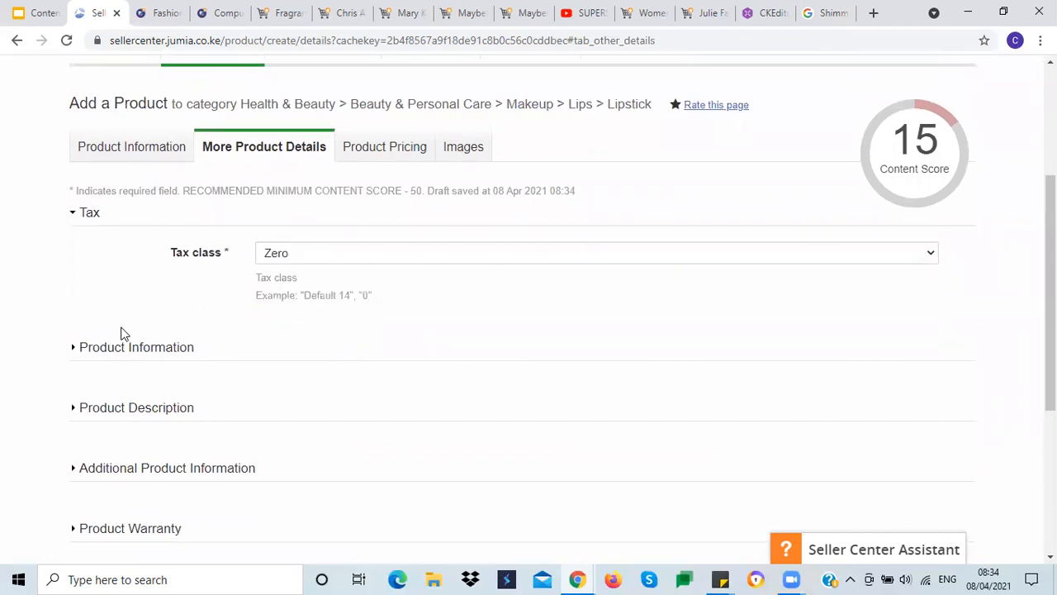
pyautogui.click(102, 351)
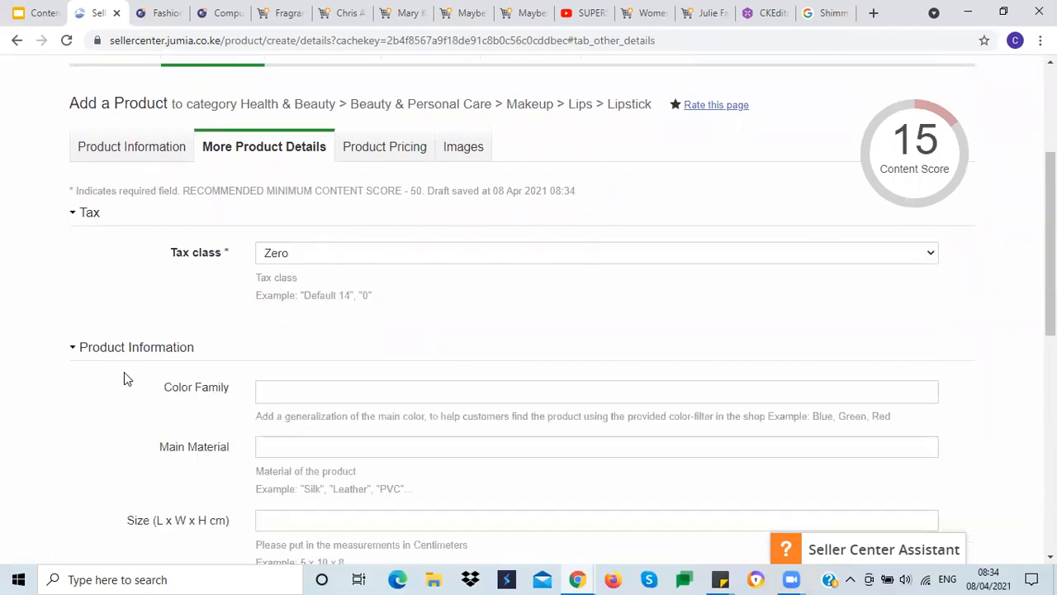
# Step: Expand the Product Description section of the form
pyautogui.scroll(-3, 124, 373)
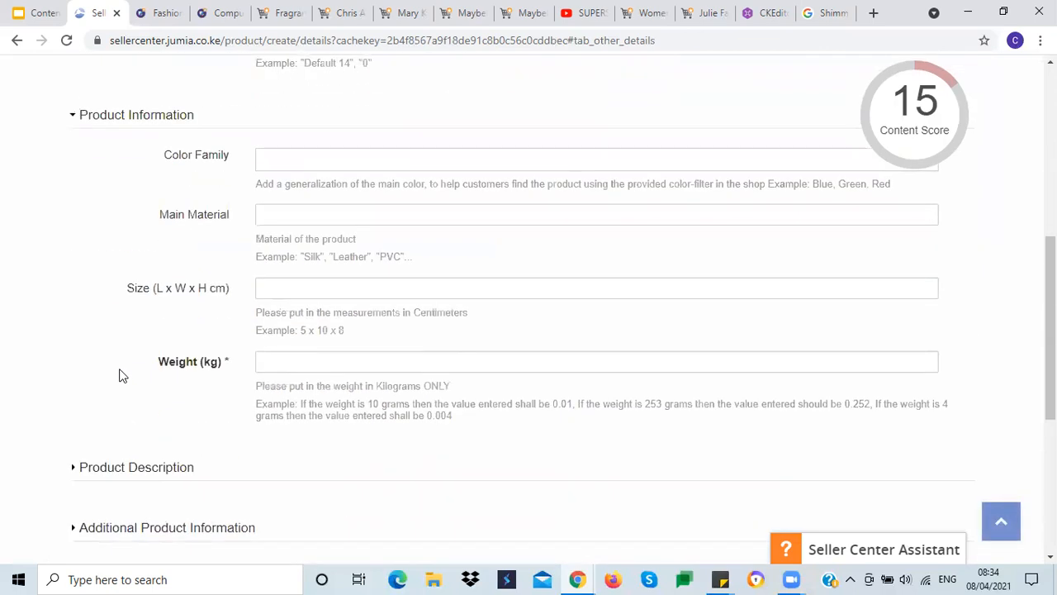
pyautogui.click(280, 159)
pyautogui.click(124, 205)
pyautogui.click(264, 212)
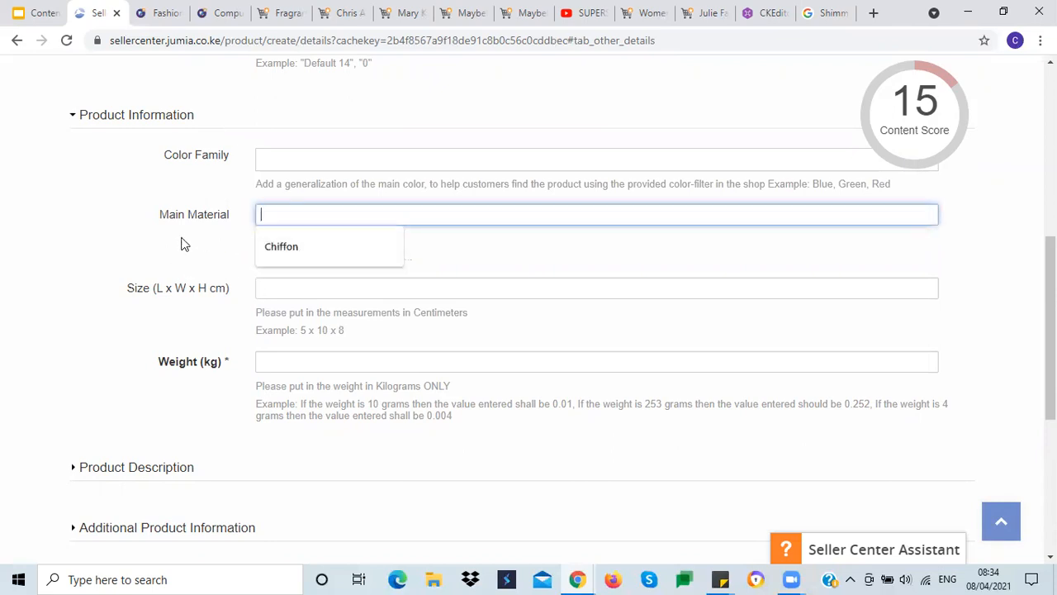
pyautogui.click(80, 243)
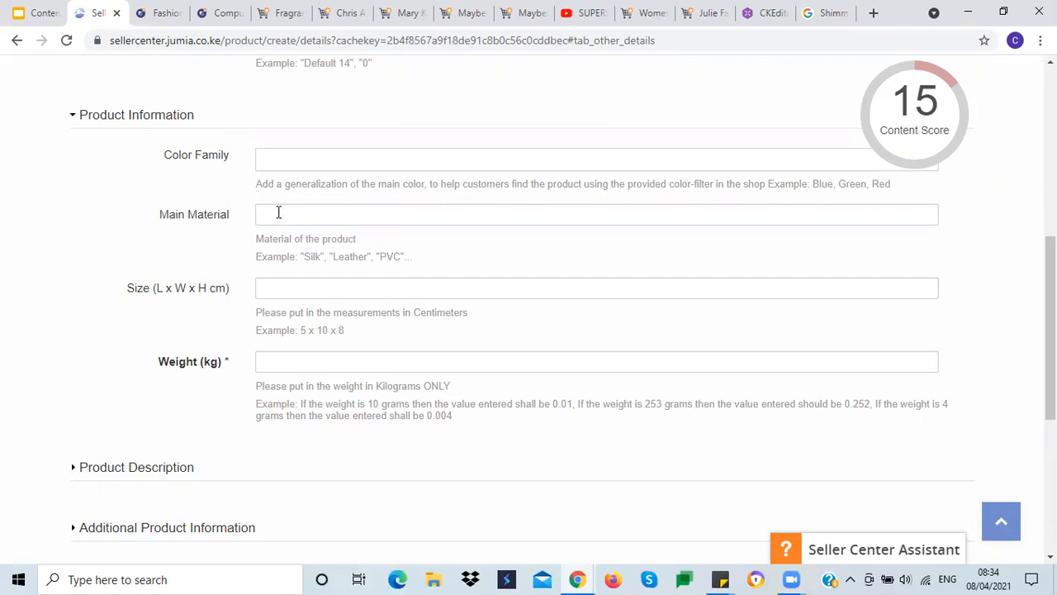
pyautogui.moveTo(946, 128)
pyautogui.moveTo(892, 137)
pyautogui.scroll(-3, 229, 369)
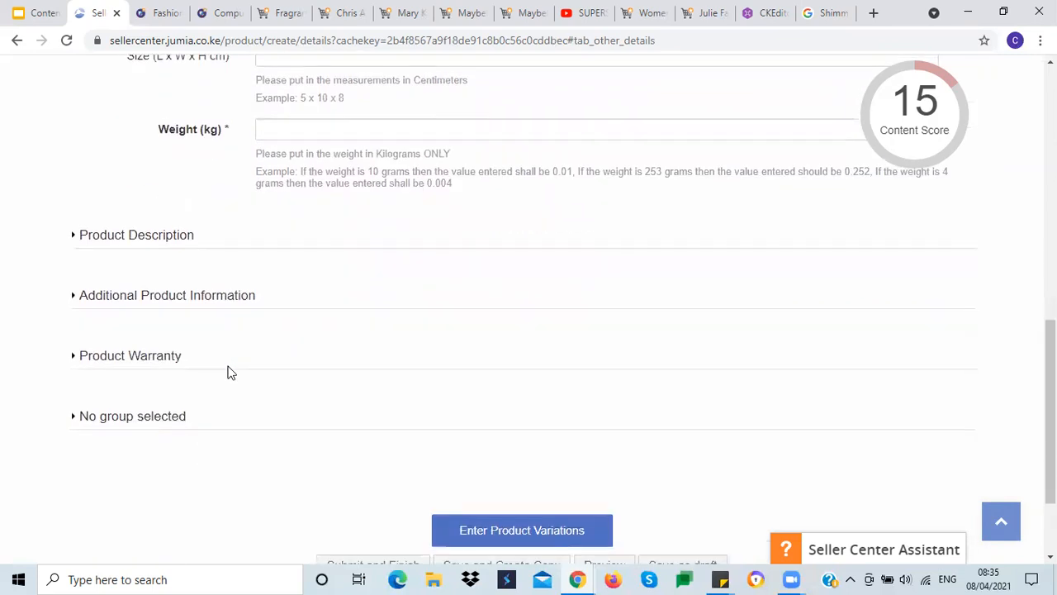
pyautogui.click(171, 241)
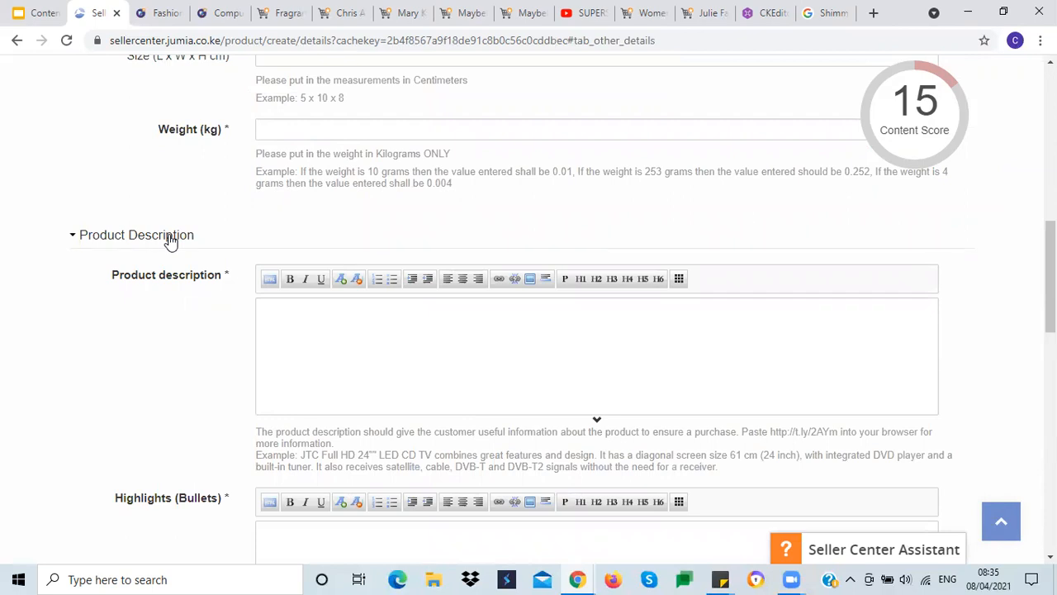
# Step: Set the Weight (kg) to 0.01
pyautogui.click(273, 322)
pyautogui.click(277, 128)
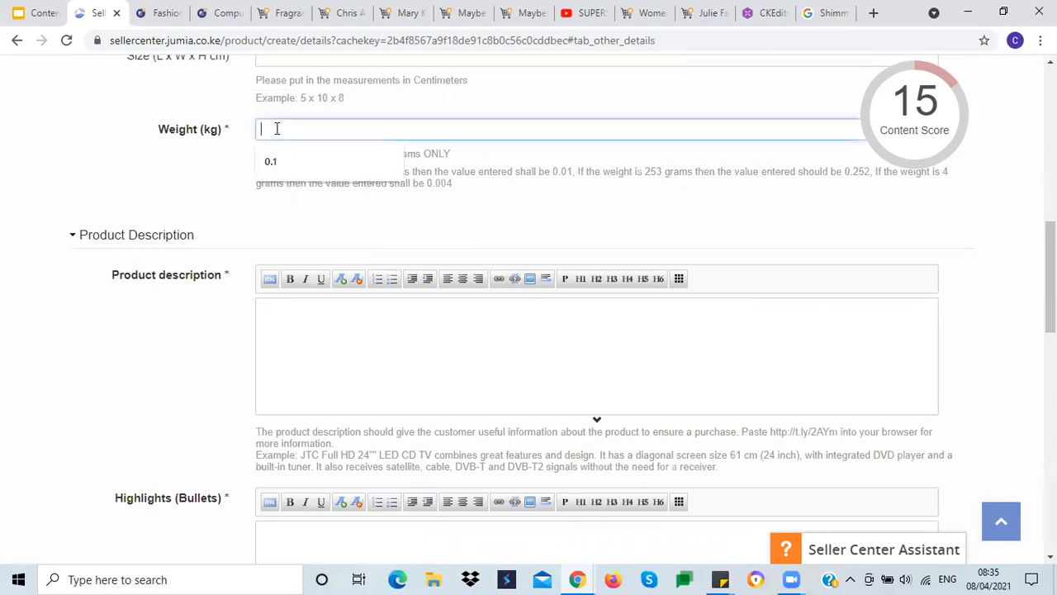
pyautogui.click(140, 166)
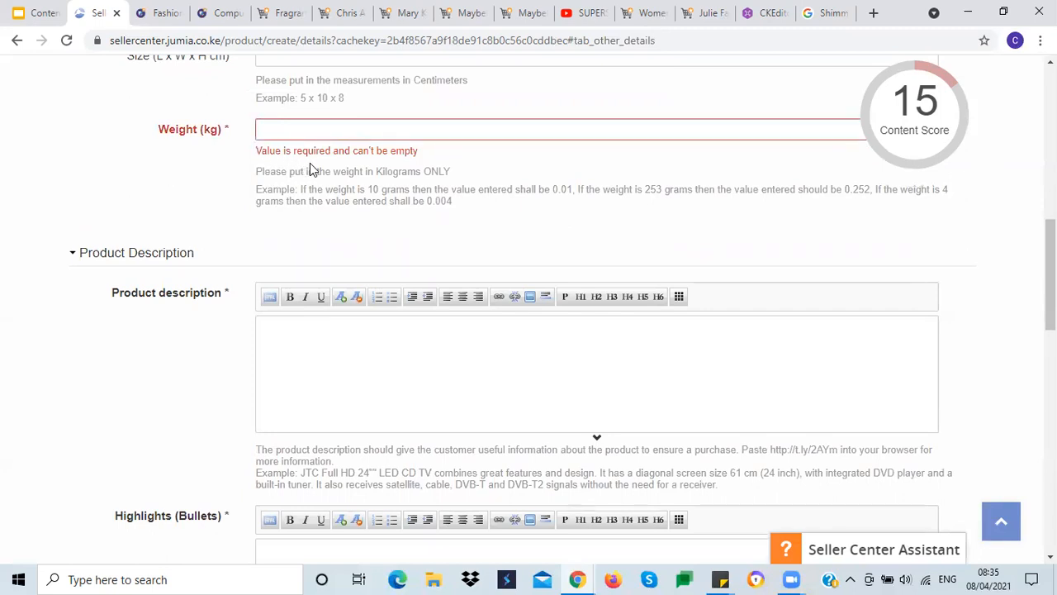
pyautogui.click(283, 128)
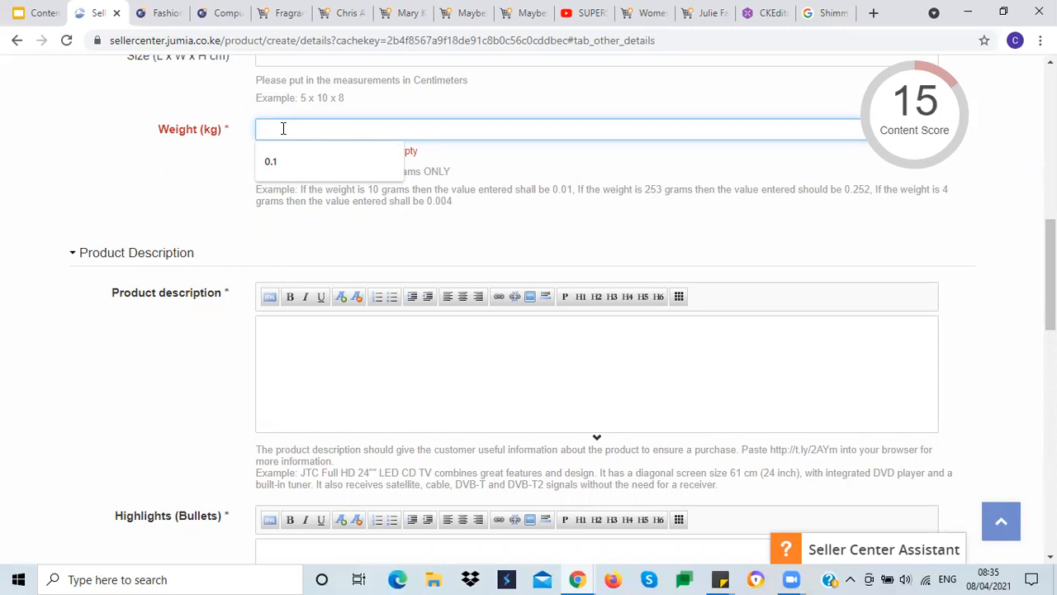
pyautogui.write('0.')
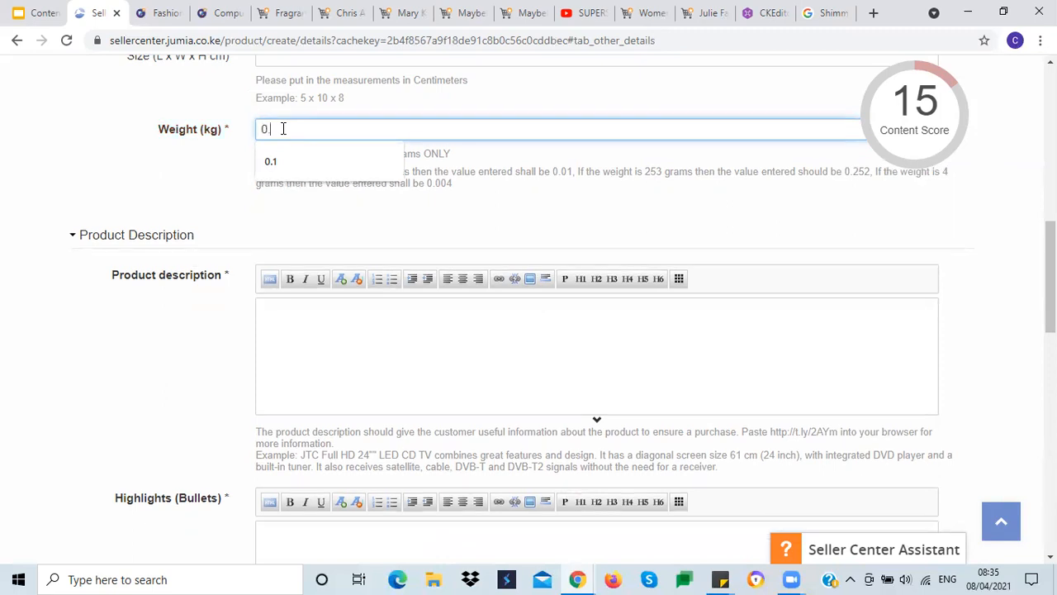
pyautogui.write('01')
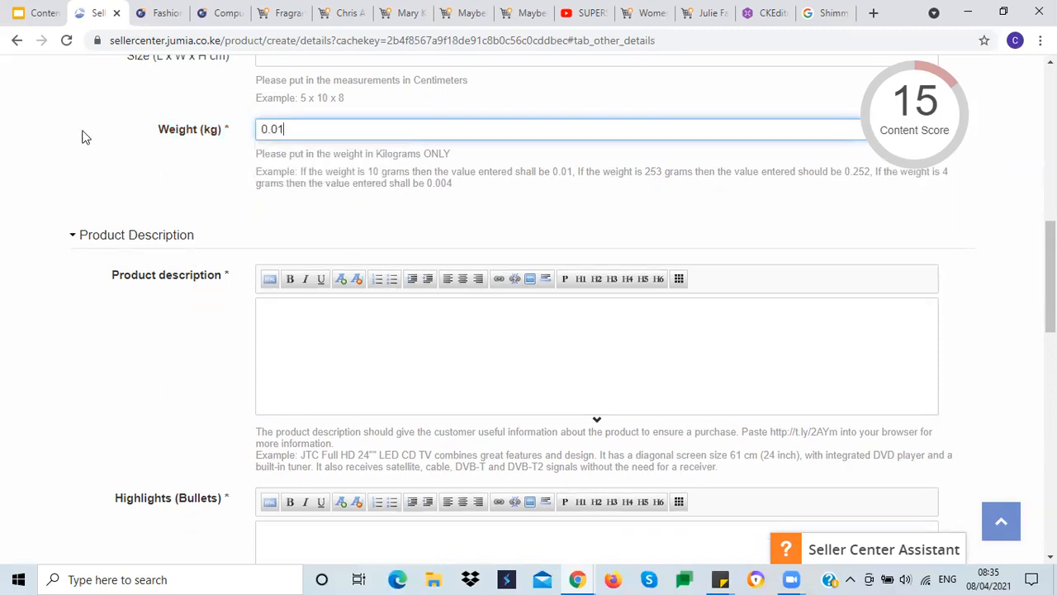
pyautogui.write('kg')
pyautogui.press('BackSpace')
pyautogui.press('BackSpace')
pyautogui.click(71, 167)
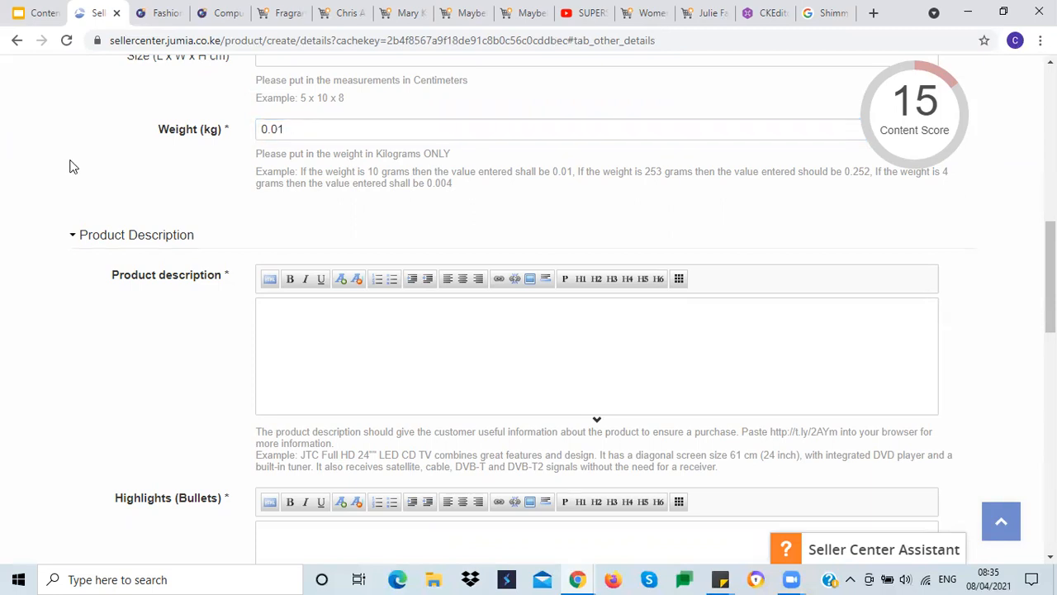
# Step: Select the product details description text on the Maybelline Superstay Matte Ink Jumia listing
pyautogui.scroll(-3, 72, 167)
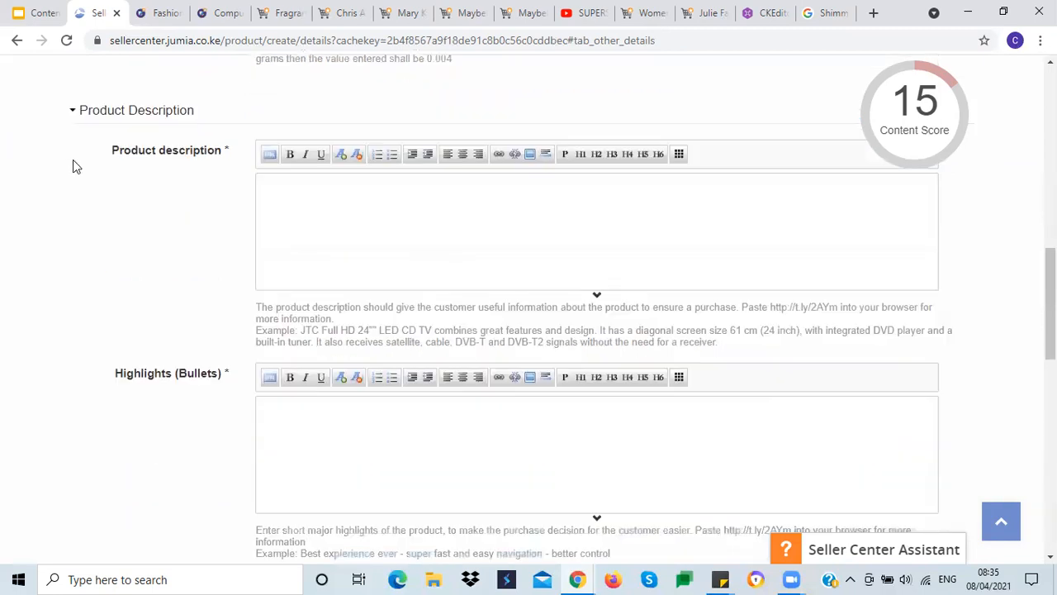
pyautogui.scroll(2, 72, 167)
pyautogui.click(263, 235)
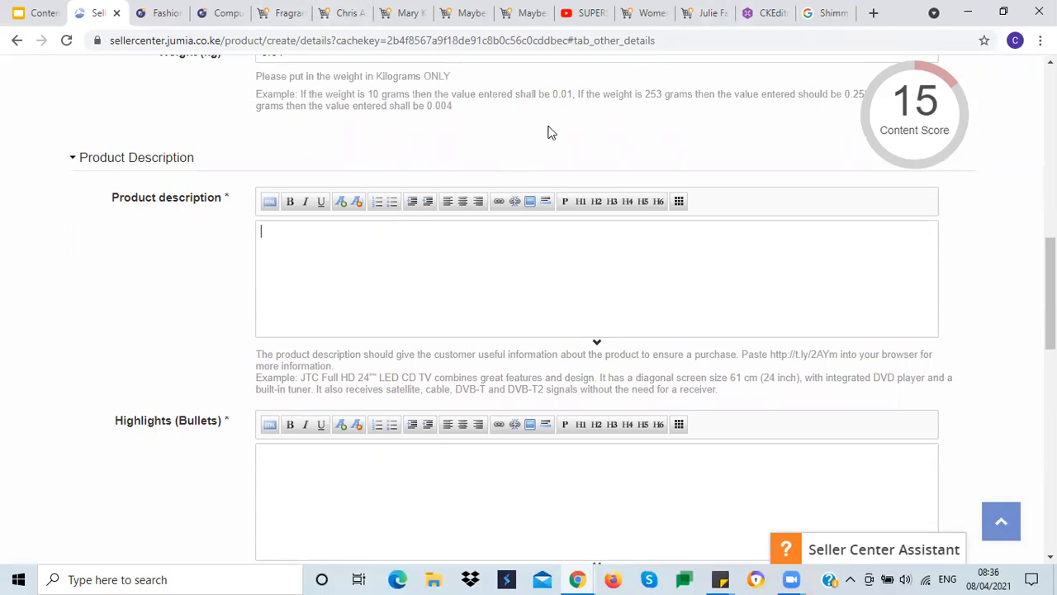
pyautogui.click(581, 25)
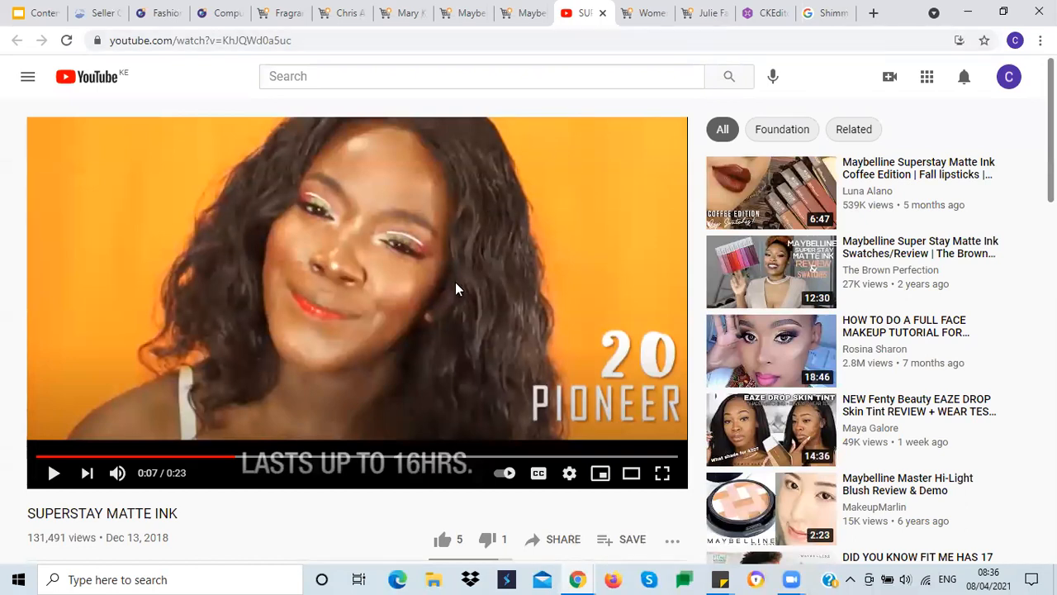
pyautogui.click(520, 24)
pyautogui.click(560, 360)
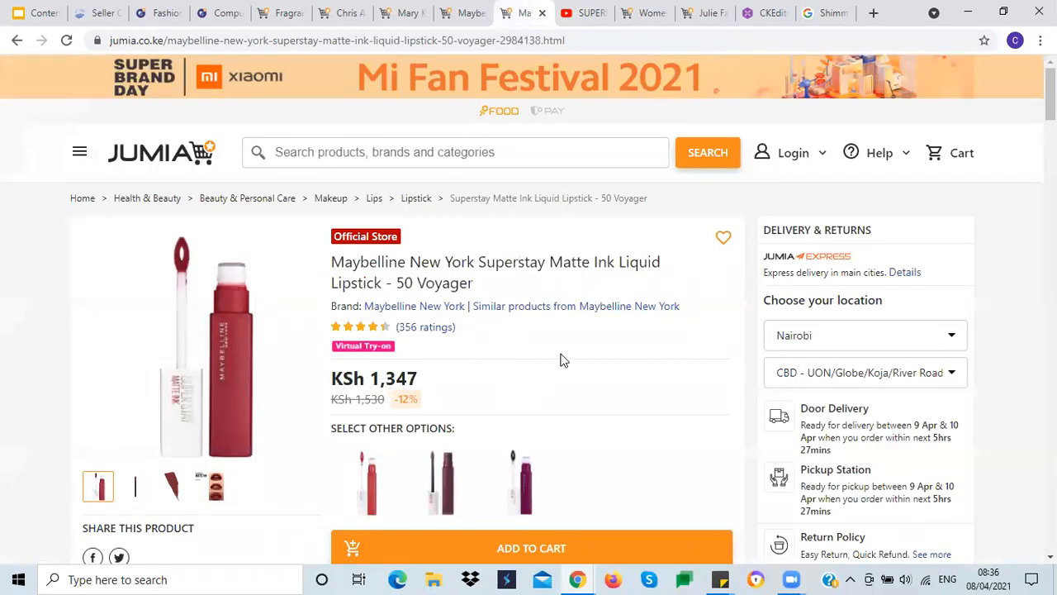
pyautogui.scroll(-6, 560, 360)
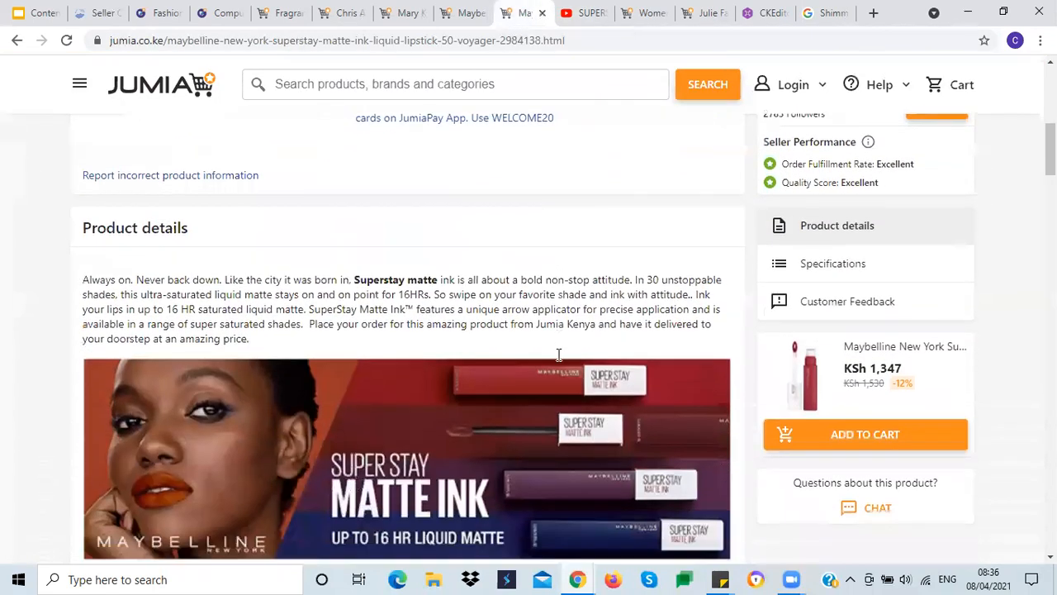
pyautogui.moveTo(251, 345); pyautogui.dragTo(71, 284)
pyautogui.hotkey('ctrl', 'c')
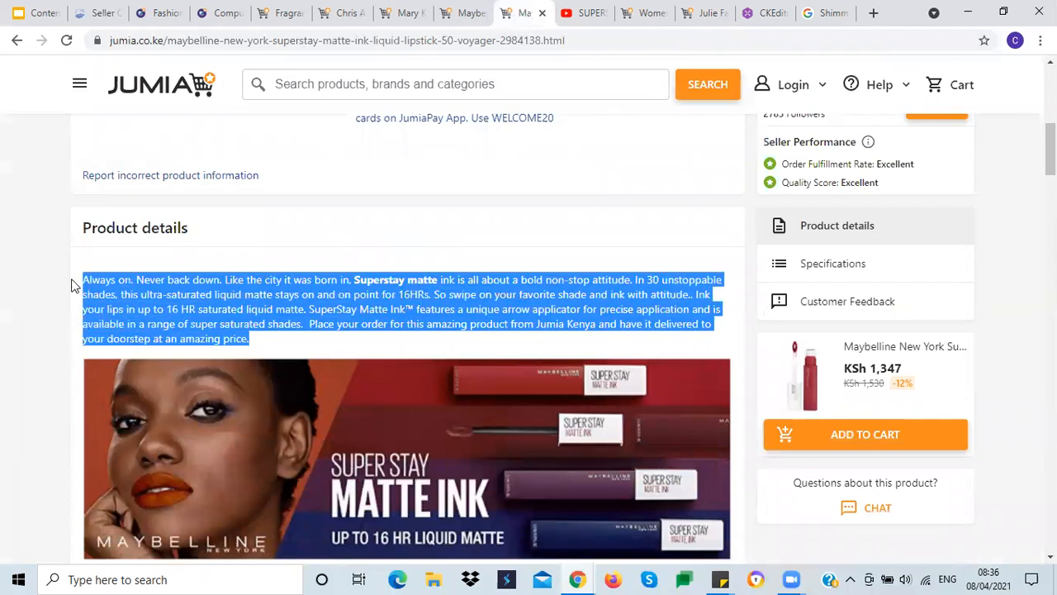
# Step: Paste the copied text into the Product description field, then undo the paste
pyautogui.click(94, 14)
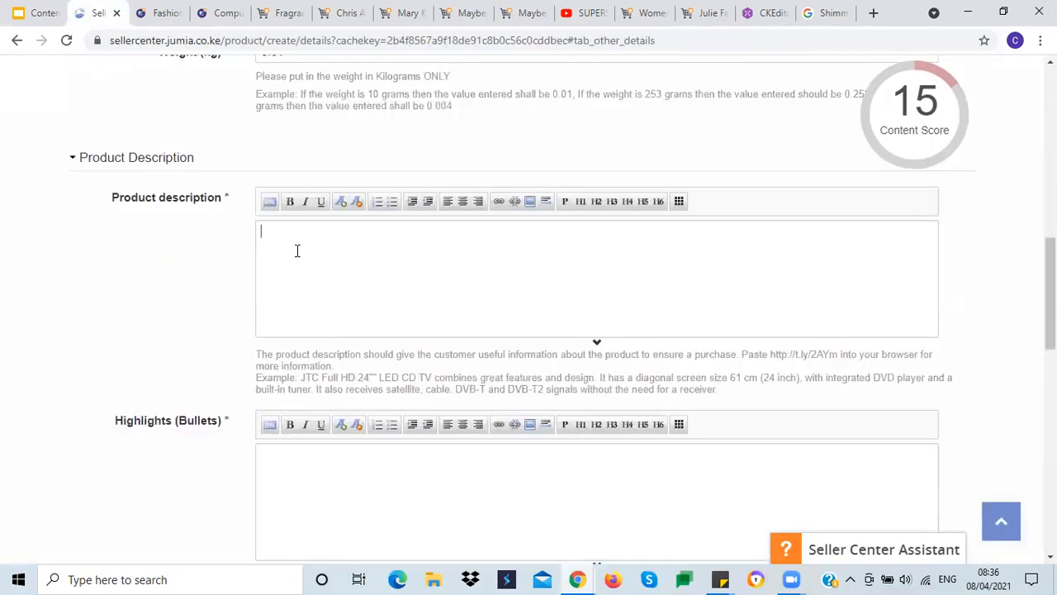
pyautogui.hotkey('ctrl', 'v')
pyautogui.hotkey('ctrl', 'z')
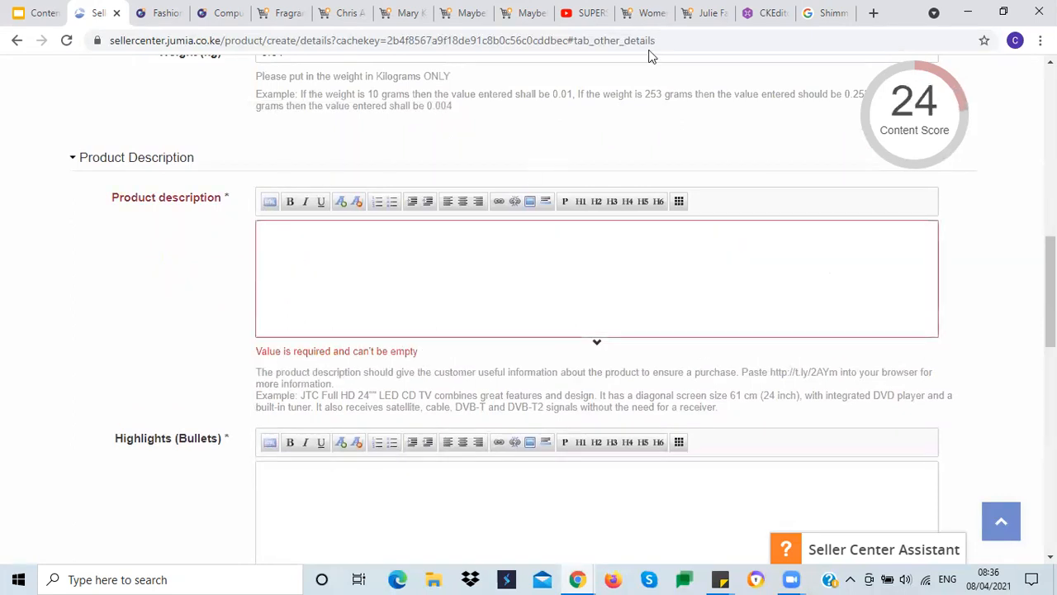
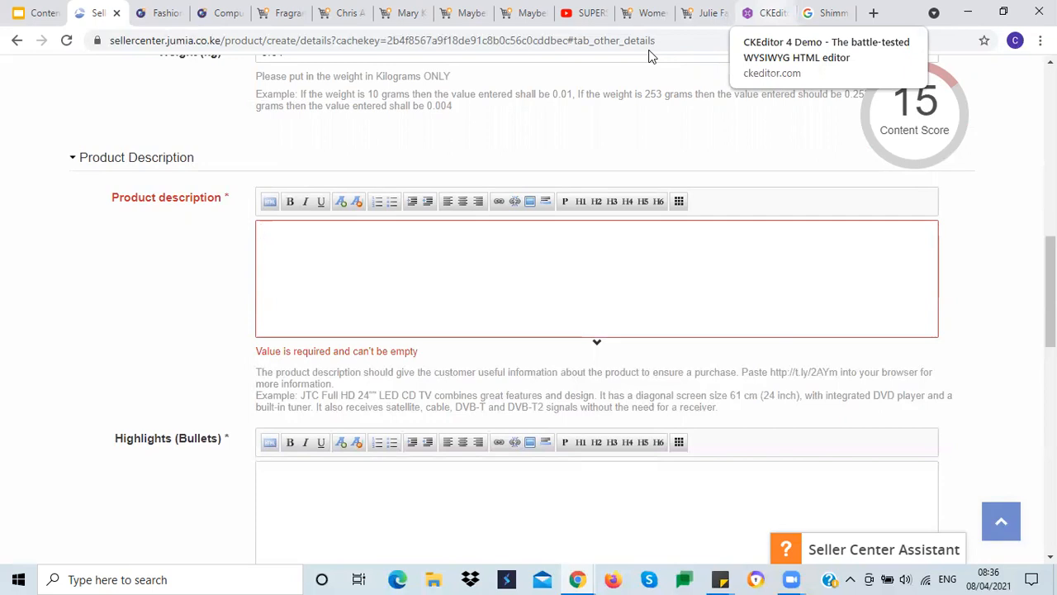
# Step: Paste the copied lipstick product details into the CKEditor demo editor to strip their formatting
pyautogui.click(765, 13)
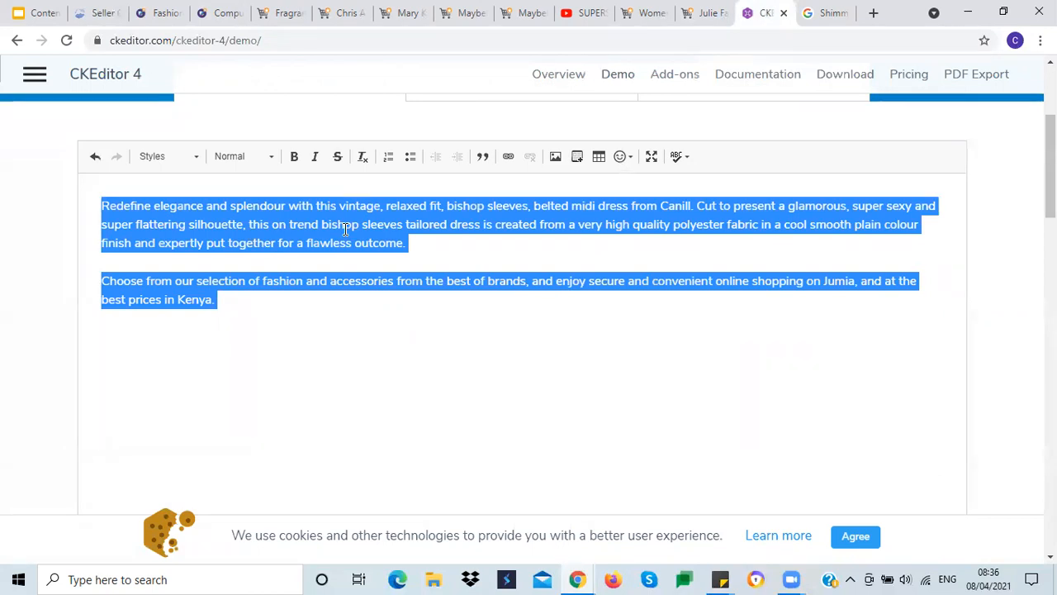
pyautogui.click(523, 13)
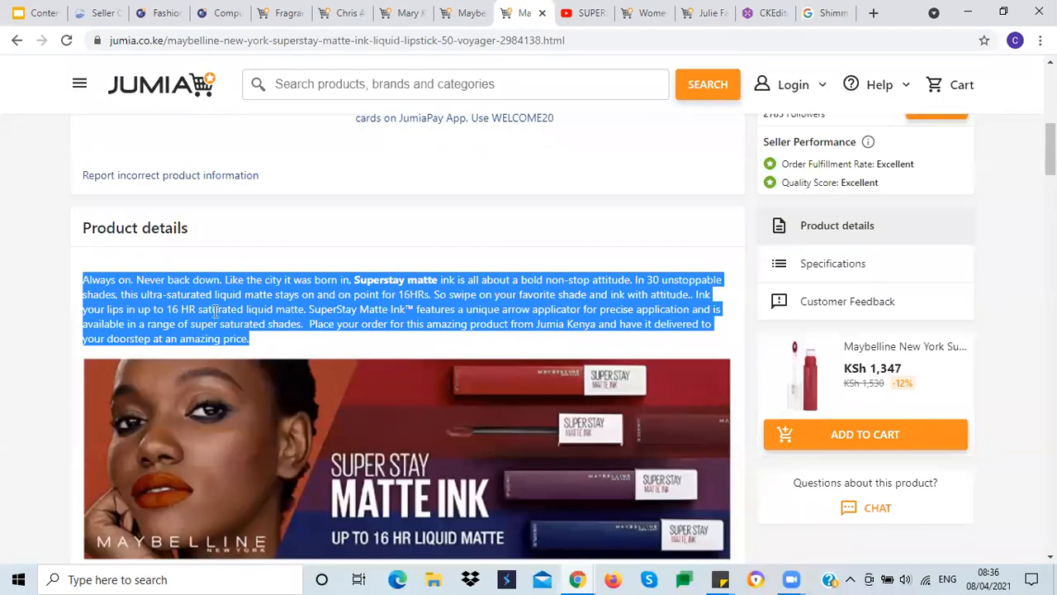
pyautogui.click(753, 13)
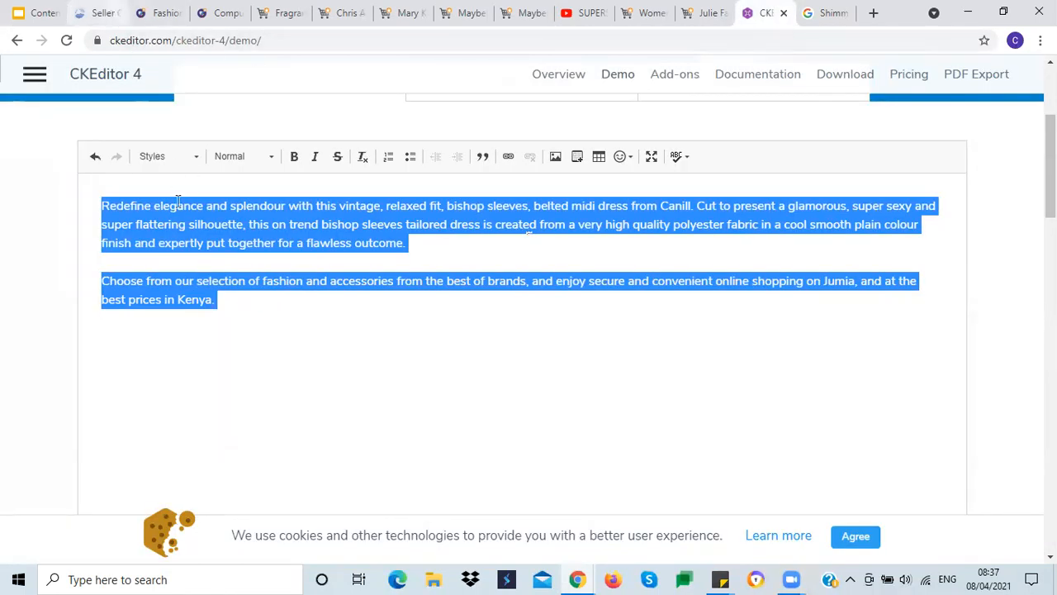
pyautogui.write('Always on. Never back down. Like the city it was born in, Superstay matte ink is all about a bold non-stop attitude. In 30 unstoppable shades, this ultra-saturated liquid matte stays on and on point for 16HRs. So swipe on your favorite shade and ink with attitude.. Ink your lips in up to 16 HR saturated liquid matte. SuperStay Matte Ink™ features a unique arrow applicator for precise application and is available in a range of super saturated shades.  Place your order for this amazing product from Jumia Kenya and have it delivered to your doorstep at an amazing price.')
pyautogui.click(179, 263)
pyautogui.click(100, 13)
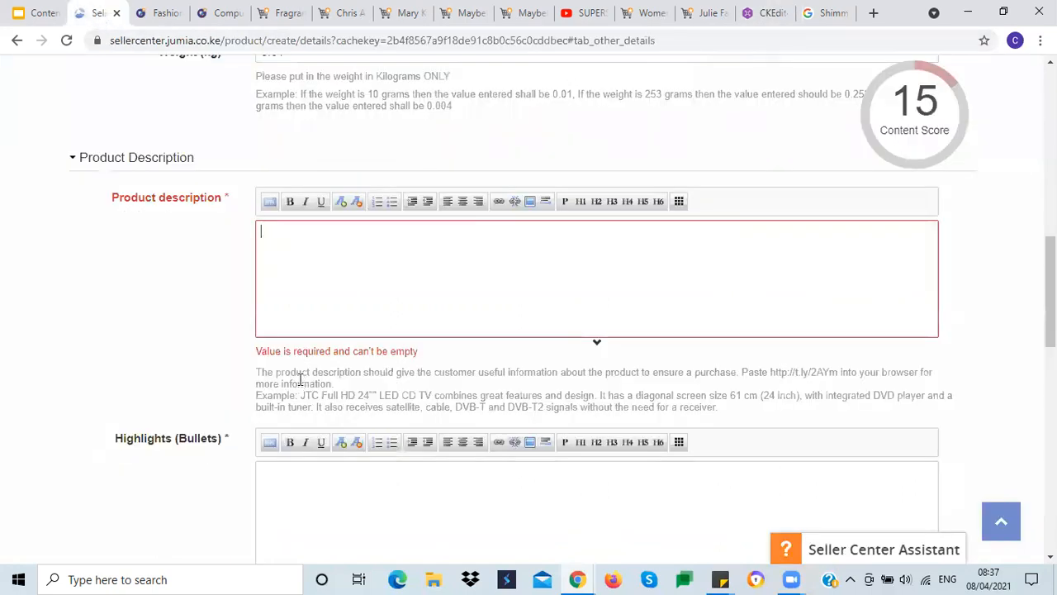
pyautogui.write('Always on. Never back down. Like the city it was born in, Superstay matte ink is all about a bold non-stop attitude. In 30 unstoppable shades, this ultra-saturated liquid matte stays on and on point for 16HRs. So swipe on your favorite shade and ink with attitude.. Ink your lips in up to 16 HR saturated liquid matte. SuperStay Matte Ink™ features a unique arrow applicator for precise application and is available in a range of super saturated shades.  Place your order for this amazing product from Jumia Kenya and have it delivered to your doorstep at an amazing price.')
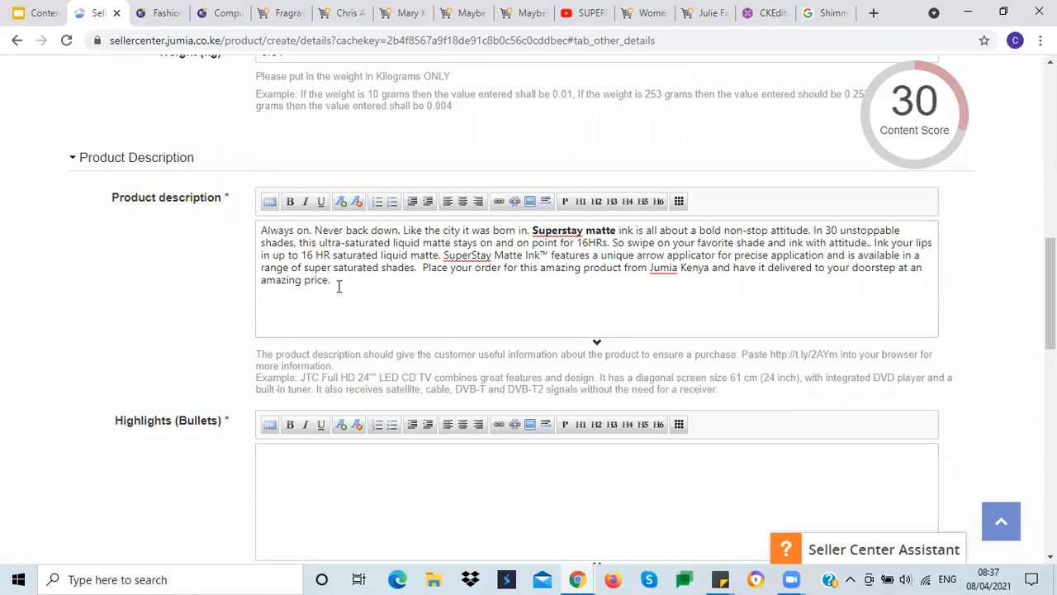
pyautogui.moveTo(333, 286); pyautogui.dragTo(263, 229)
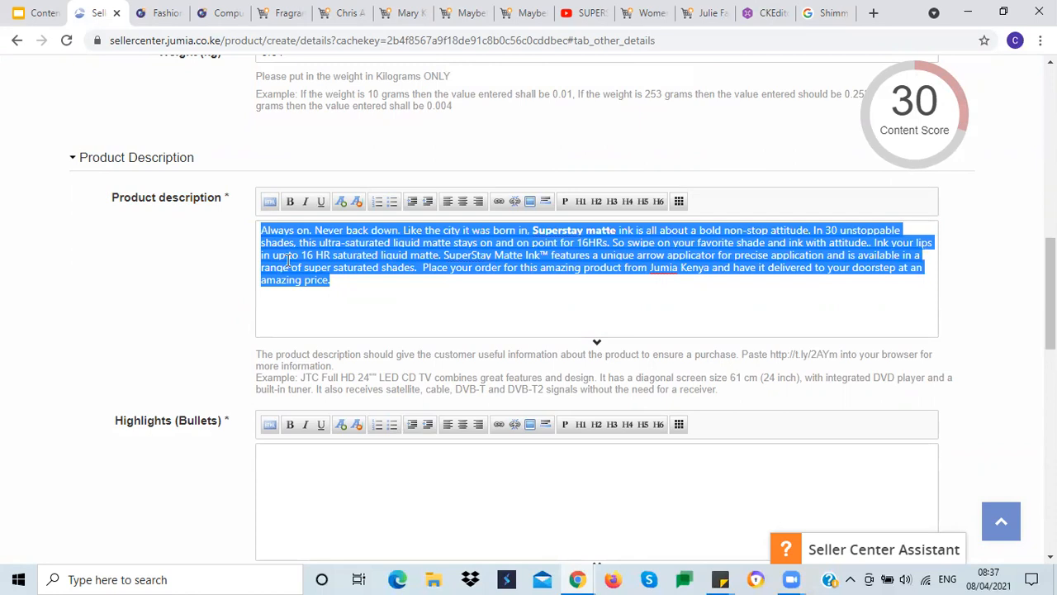
pyautogui.press('Delete')
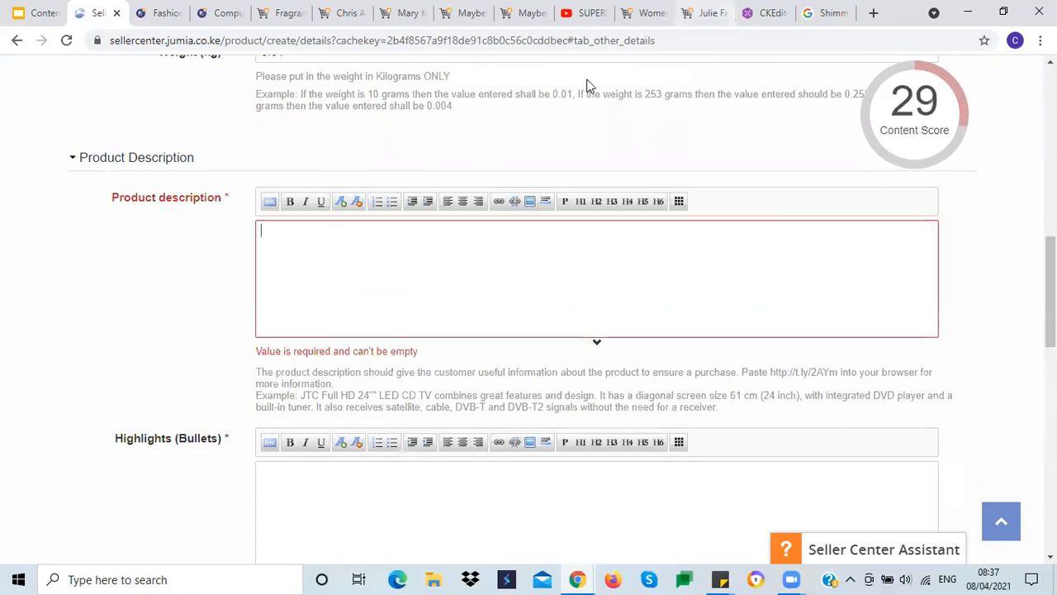
# Step: Copy the cleaned description from the CKEditor demo and paste it into the Product description field
pyautogui.click(764, 12)
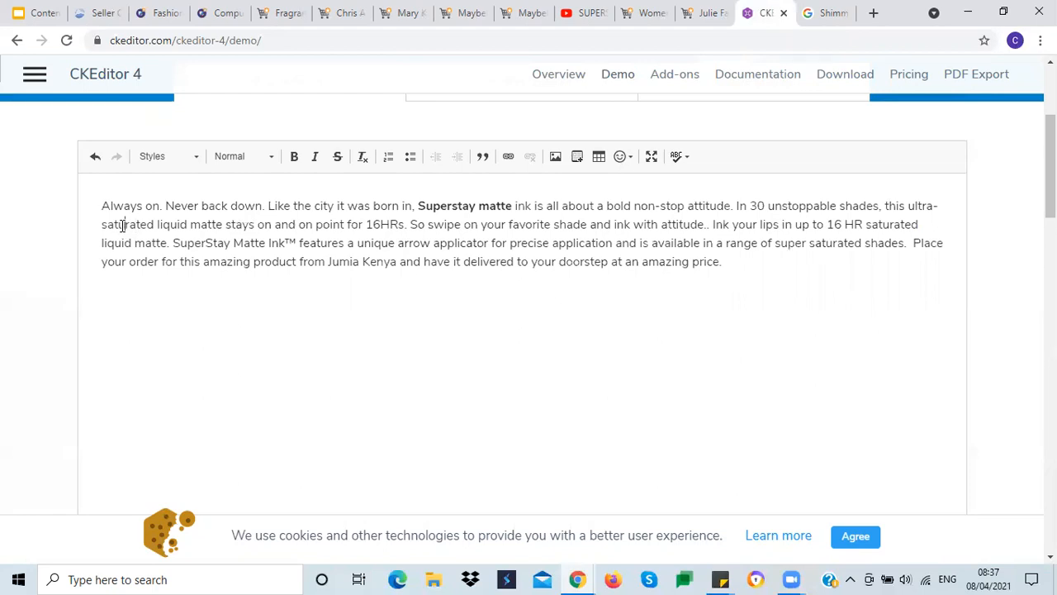
pyautogui.moveTo(98, 204); pyautogui.dragTo(758, 268)
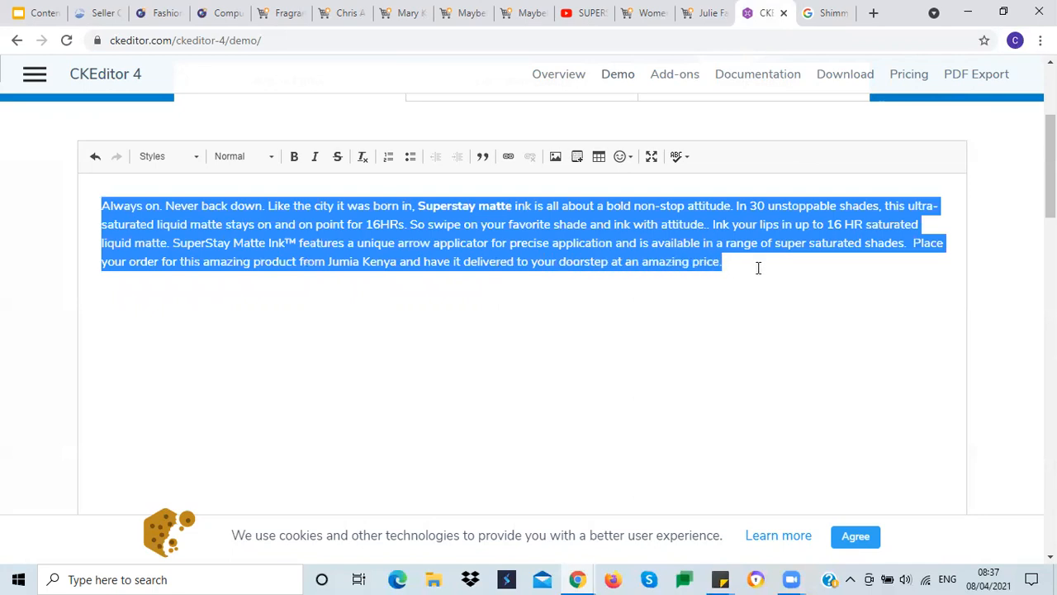
pyautogui.hotkey('ctrl', 'c')
pyautogui.hotkey('ctrl', '2')
pyautogui.click(286, 244)
pyautogui.hotkey('ctrl', 'v')
pyautogui.click(324, 286)
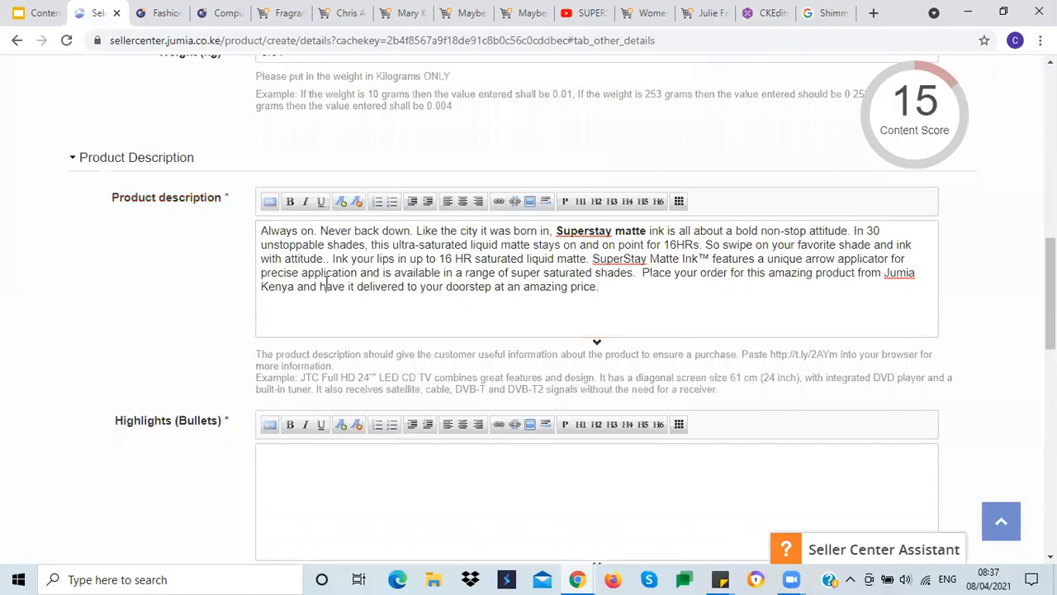
# Step: Delete the description's opening word 'Always' and undo the deletion
pyautogui.moveTo(923, 142)
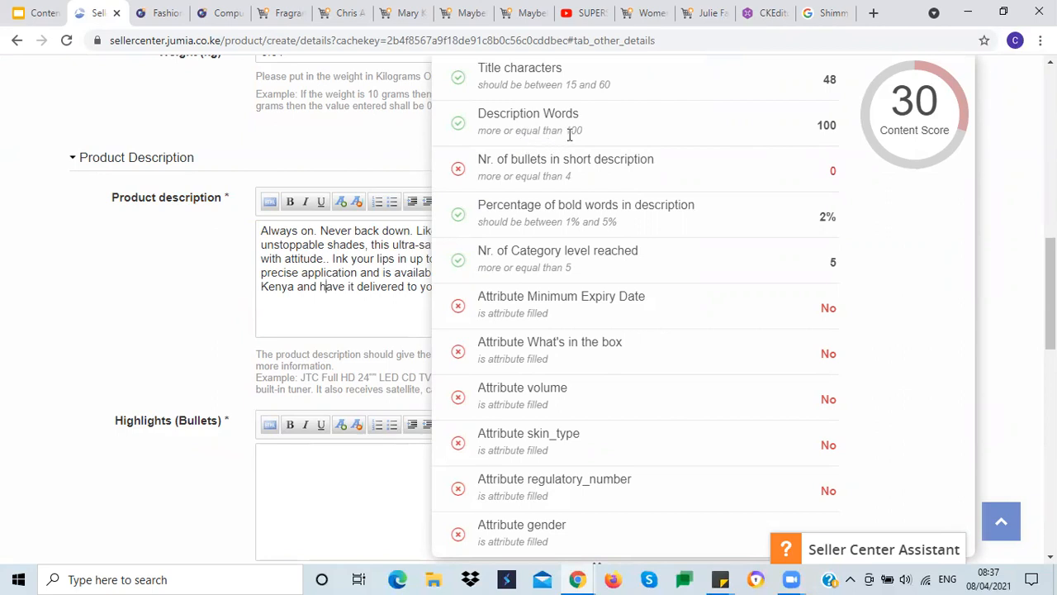
pyautogui.doubleClick(282, 232)
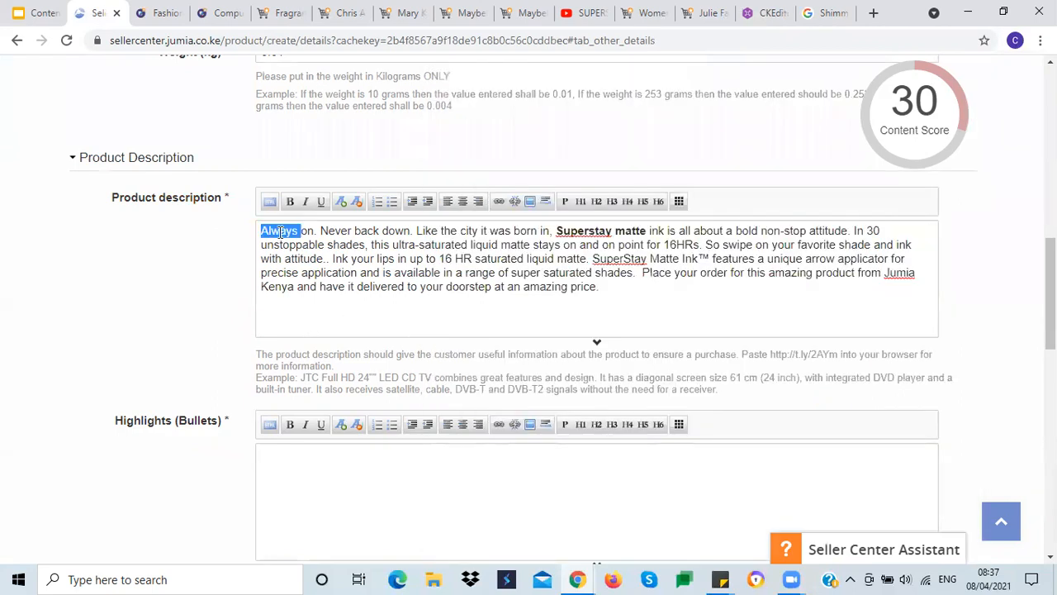
pyautogui.press('BackSpace')
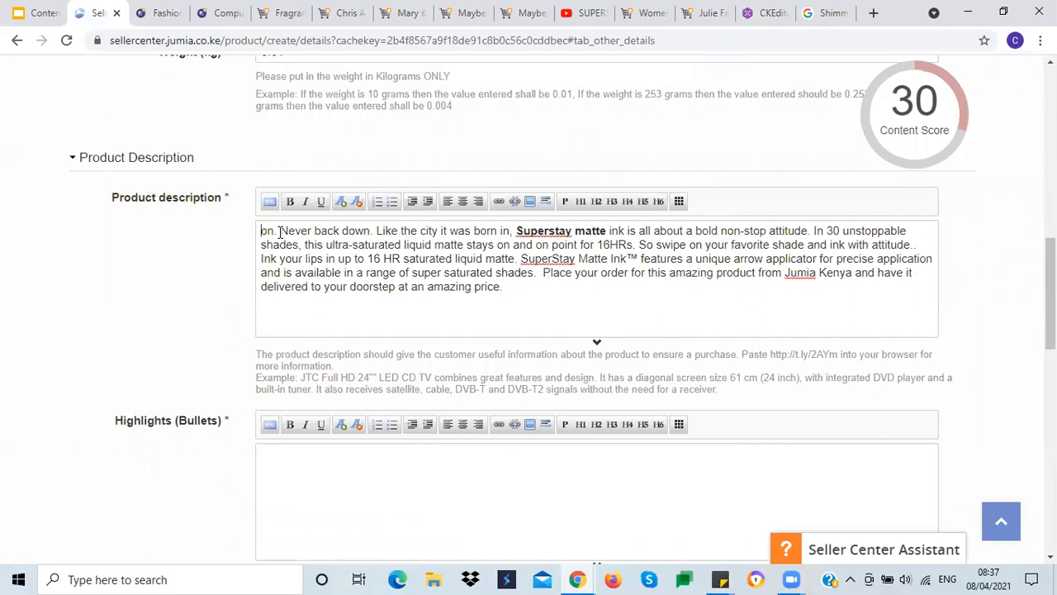
pyautogui.moveTo(905, 119)
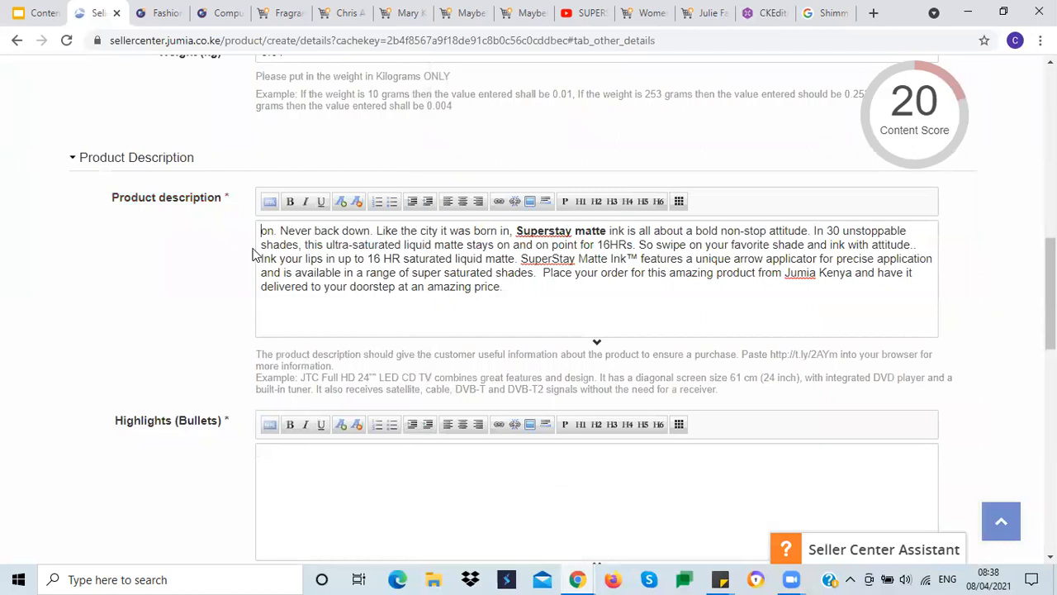
pyautogui.hotkey('ctrl', 'z')
pyautogui.click(288, 239)
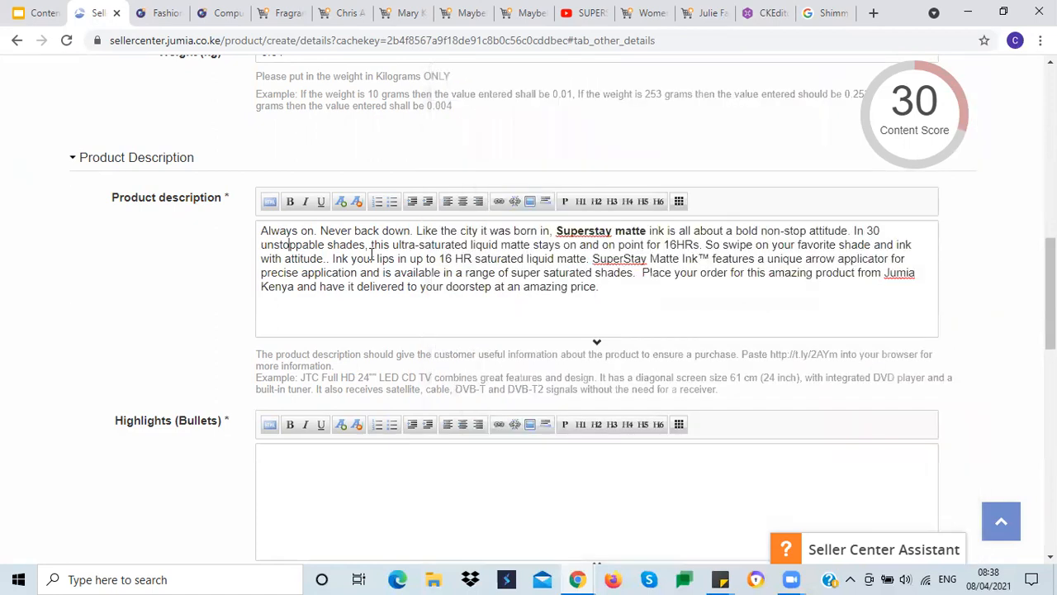
pyautogui.hotkey('ctrl', 'a')
pyautogui.click(570, 232)
pyautogui.click(549, 258)
pyautogui.scroll(-1, 150, 327)
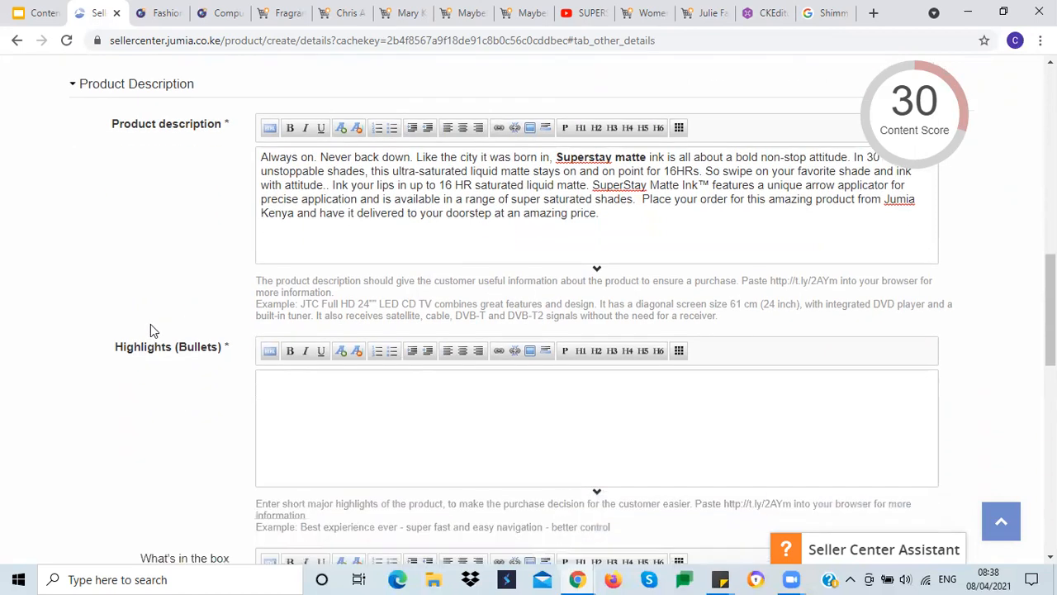
pyautogui.scroll(-2, 150, 331)
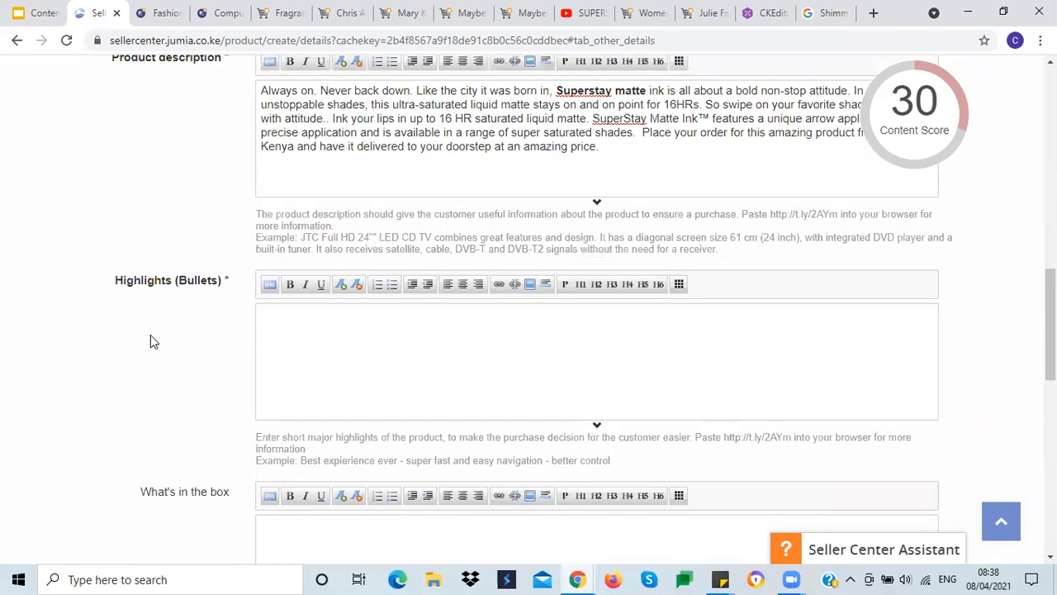
# Step: Enter 'Shade:' as the first line of the Highlights (Bullets) field
pyautogui.click(283, 239)
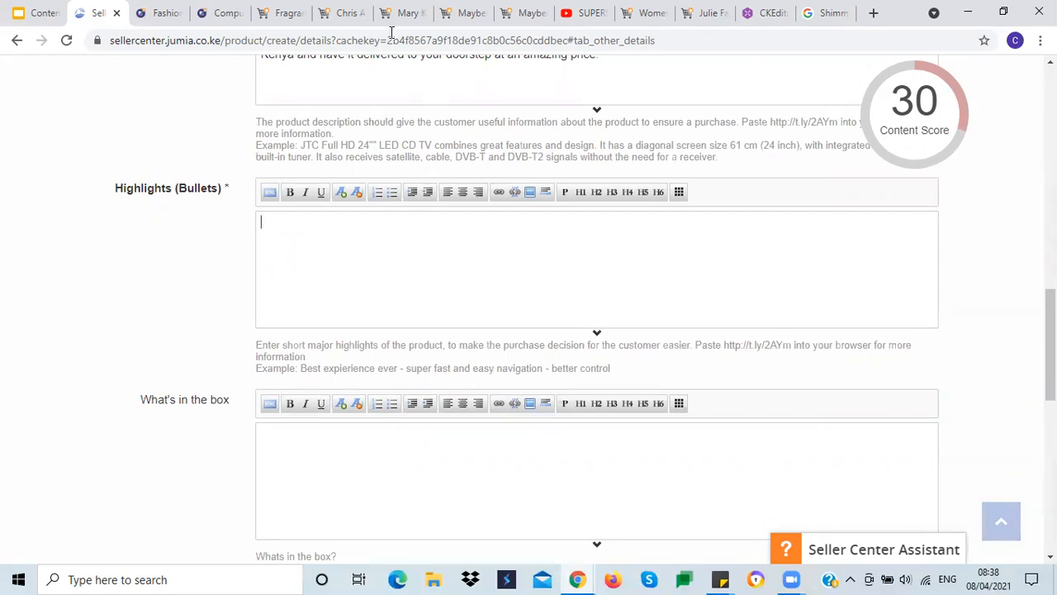
pyautogui.scroll(-1, 124, 317)
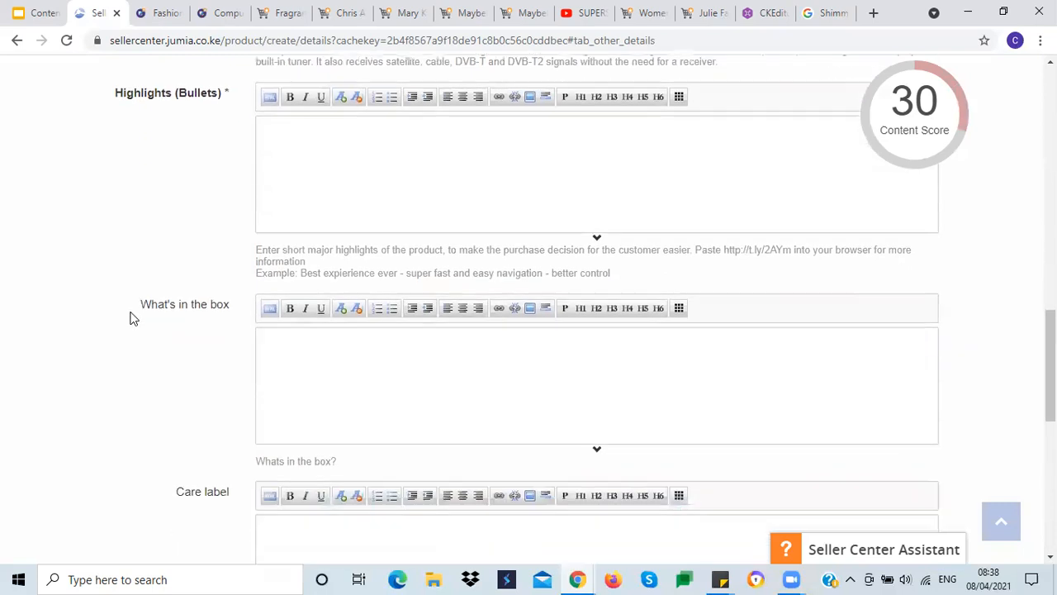
pyautogui.scroll(2, 128, 318)
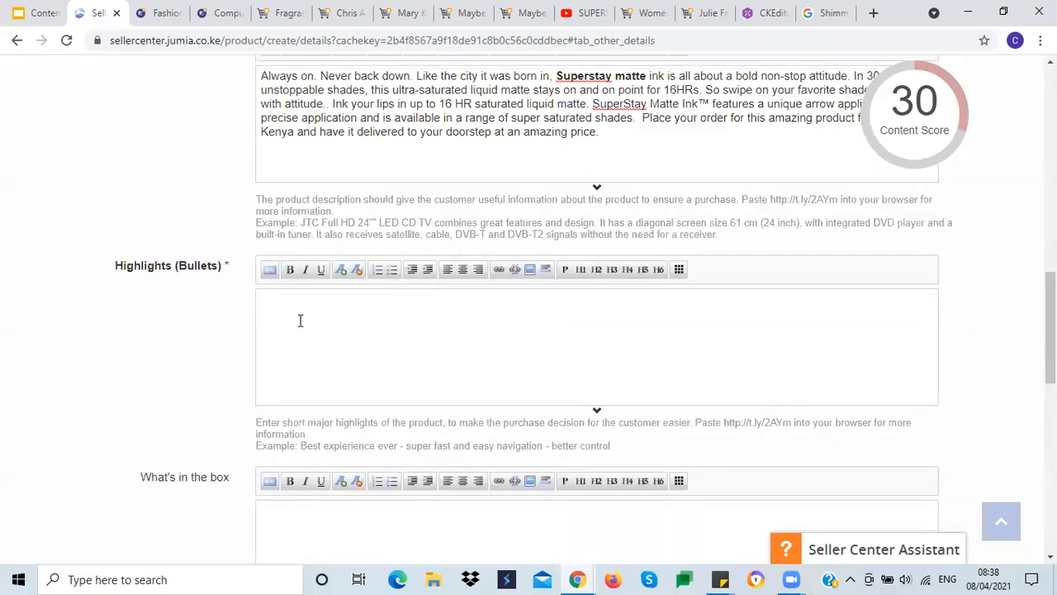
pyautogui.write('Shade:')
# Step: Copy the product name from the Product Information tab and paste it a few lines below 'Shade:' in Highlights
pyautogui.scroll(5, 132, 306)
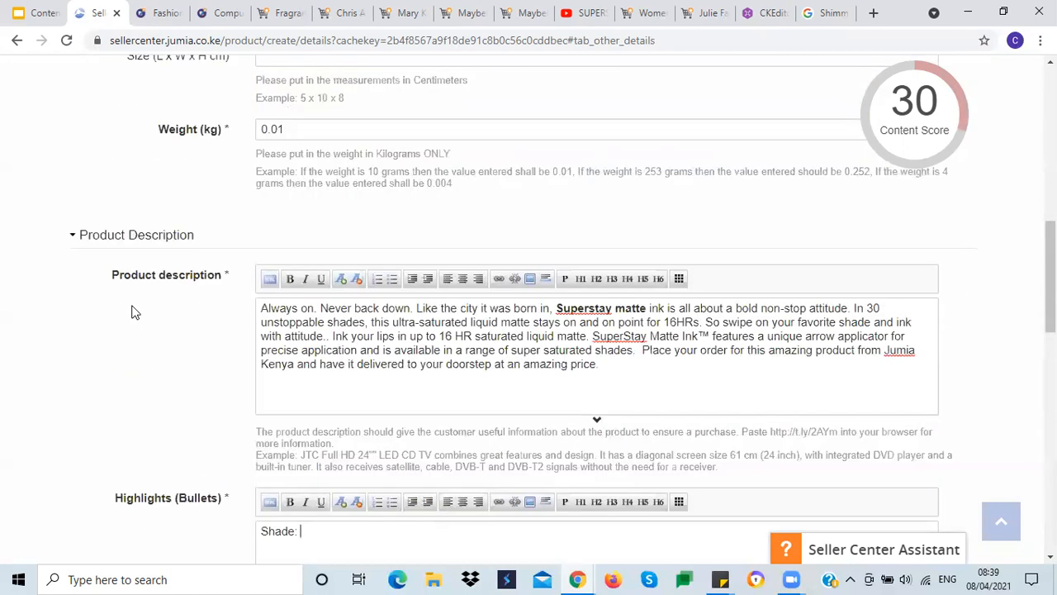
pyautogui.scroll(6, 128, 248)
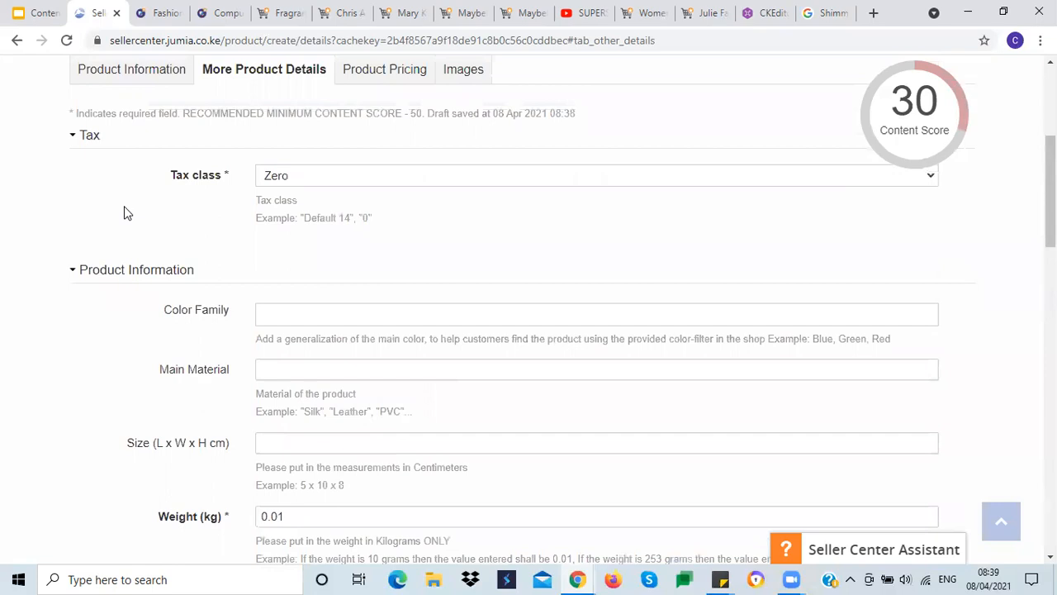
pyautogui.click(130, 228)
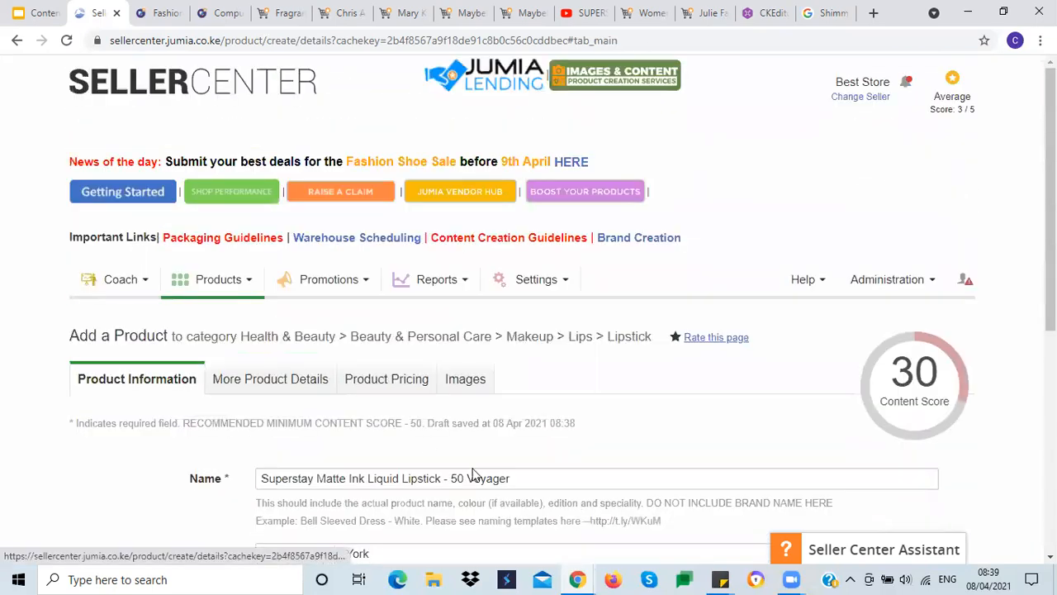
pyautogui.tripleClick(424, 478)
pyautogui.hotkey('ctrl', 'c')
pyautogui.click(146, 522)
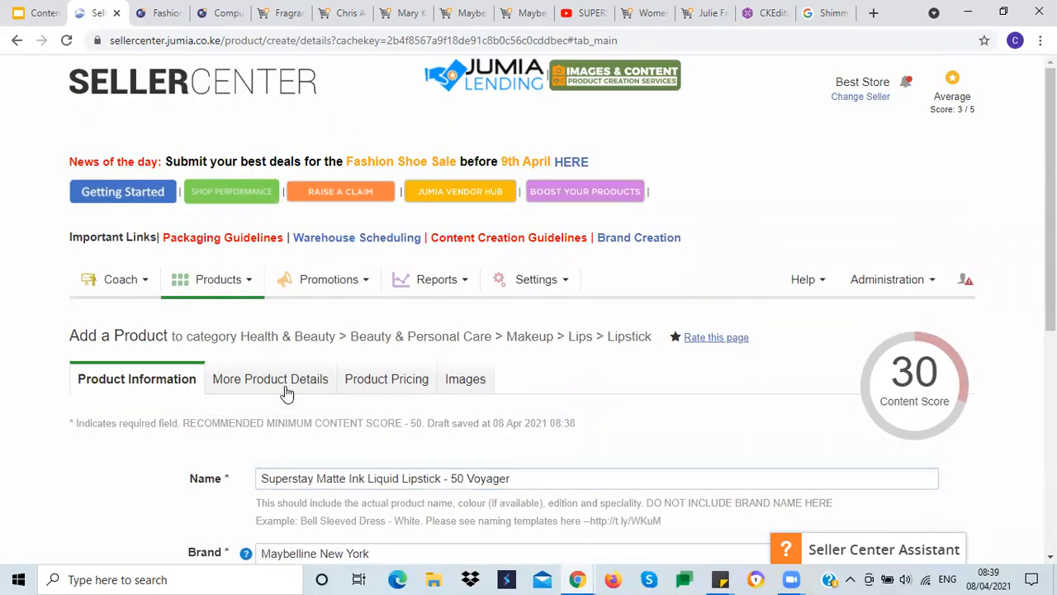
pyautogui.click(273, 382)
pyautogui.scroll(-3, 230, 430)
pyautogui.scroll(-8, 229, 425)
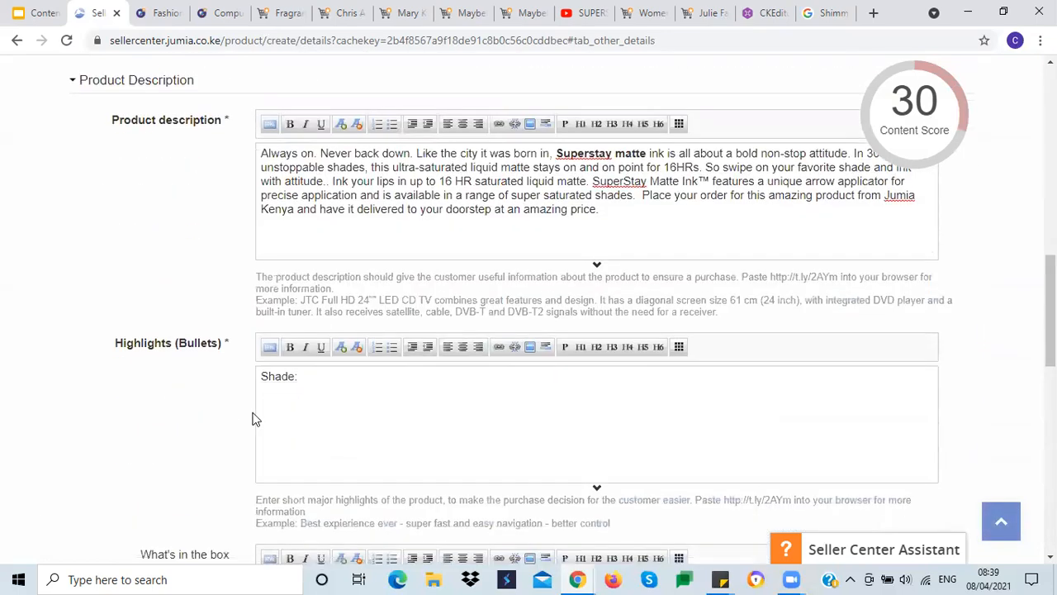
pyautogui.click(314, 381)
pyautogui.press('Return')
pyautogui.press('Return')
pyautogui.press('Return')
pyautogui.hotkey('ctrl', 'v')
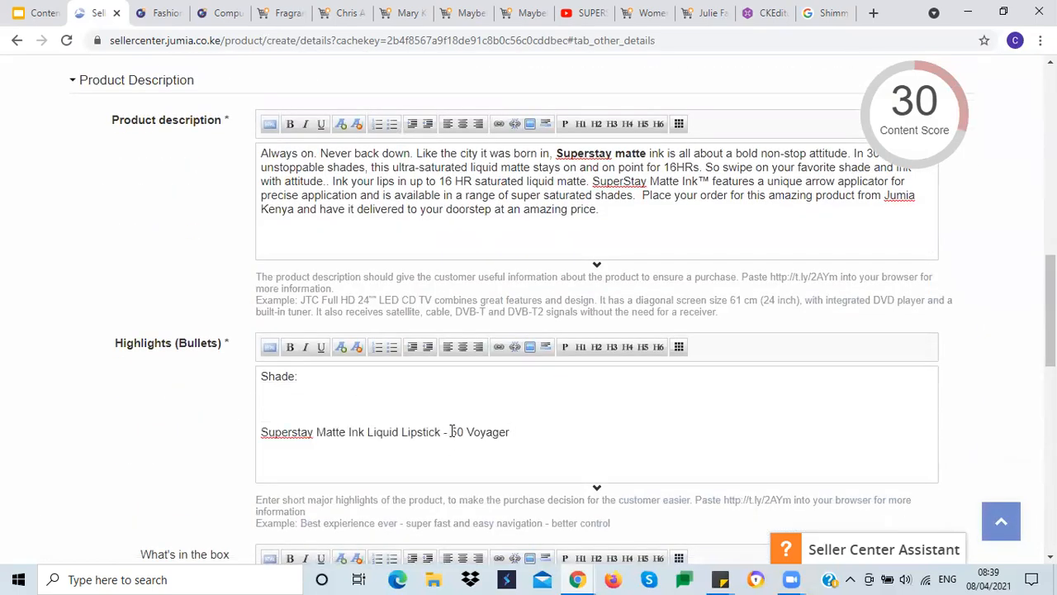
# Step: Copy '50 Voyager' from the pasted name and add it after 'Shade:' in Highlights
pyautogui.moveTo(450, 432); pyautogui.dragTo(521, 431)
pyautogui.hotkey('ctrl', 'c')
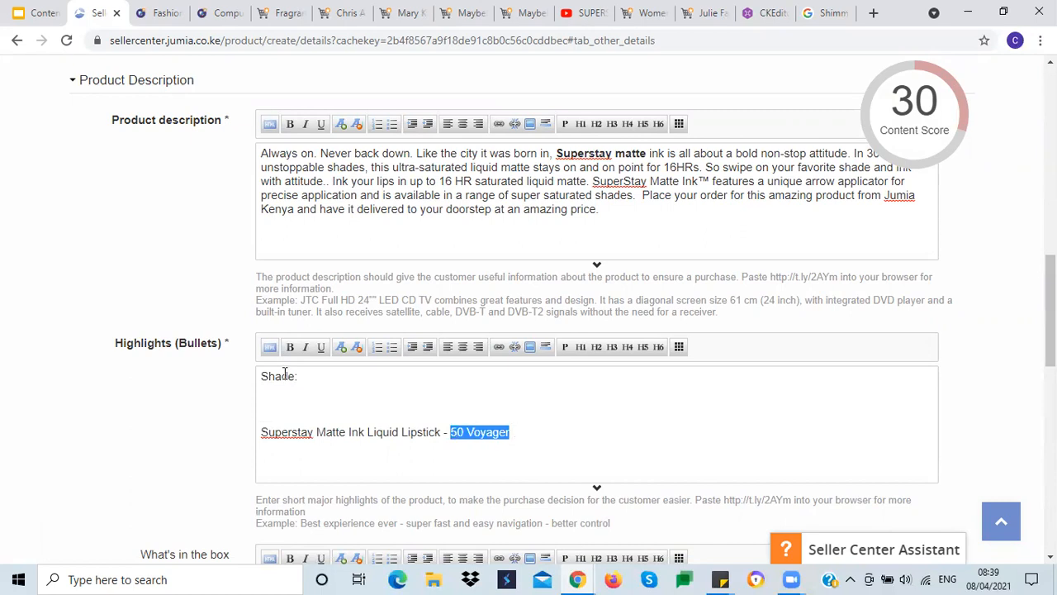
pyautogui.click(315, 375)
pyautogui.hotkey('ctrl', 'v')
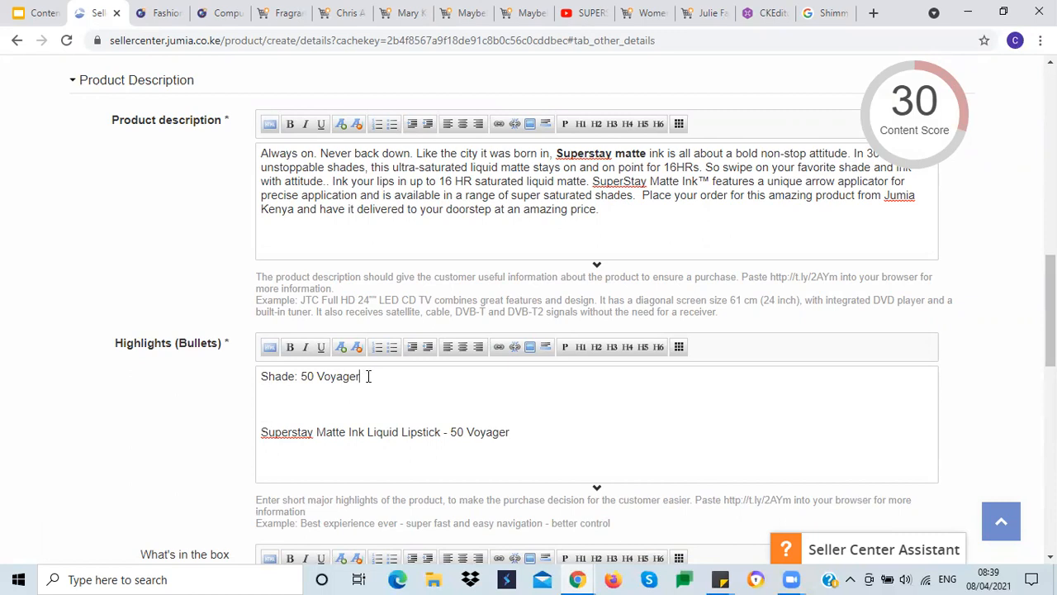
# Step: Add a 'Brand:' line above the Shade line in the Highlights field
pyautogui.press('Return')
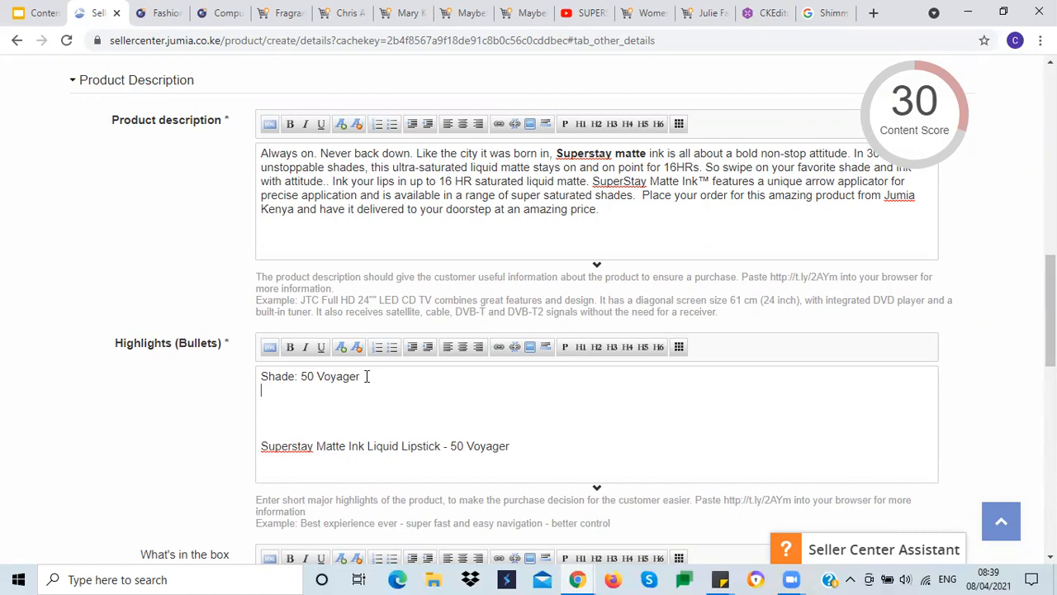
pyautogui.click(261, 376)
pyautogui.press('Return')
pyautogui.write('Brand')
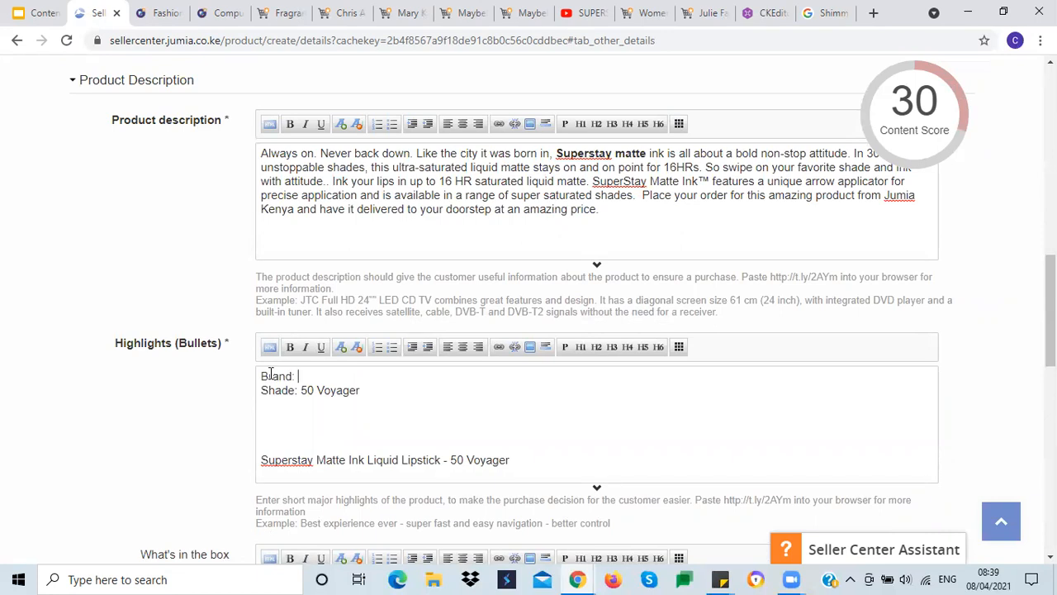
pyautogui.write(':')
# Step: Copy the brand Maybelline New York from the Product Information tab and paste it after 'Brand:' in Highlights
pyautogui.scroll(6, 163, 321)
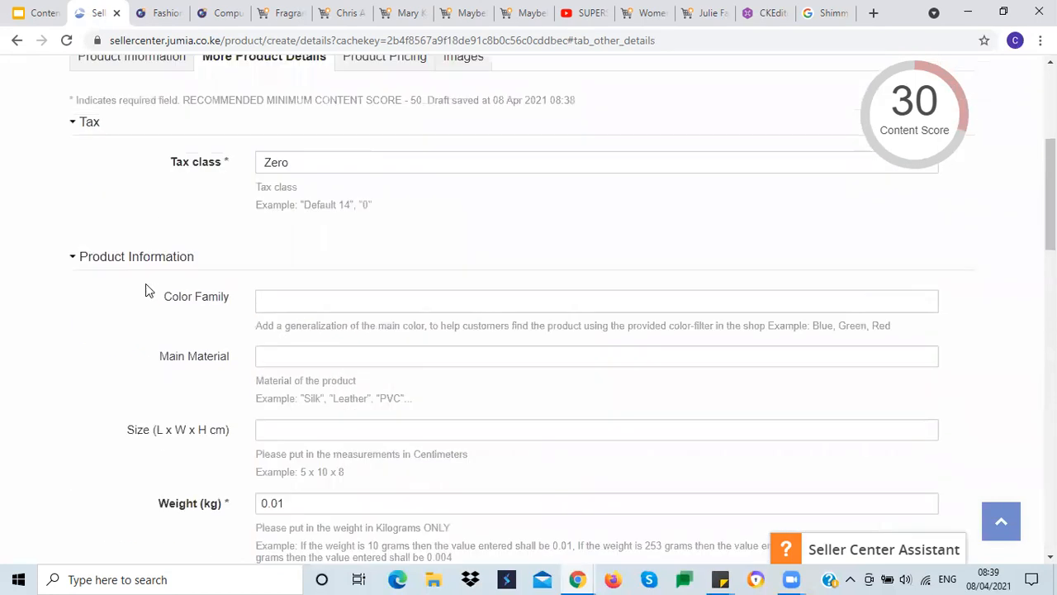
pyautogui.scroll(-3, 145, 285)
pyautogui.scroll(6, 146, 291)
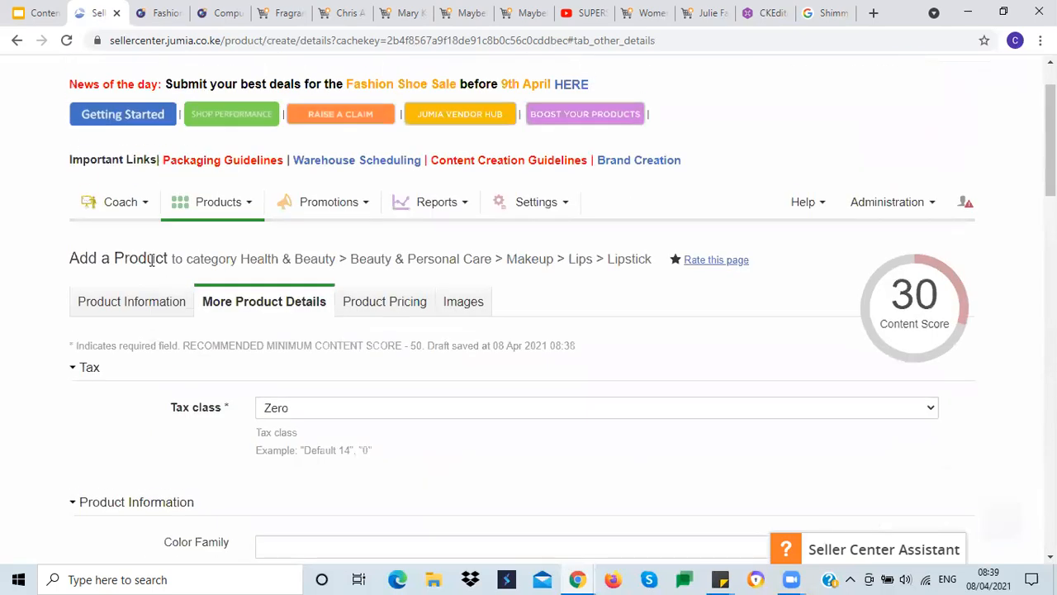
pyautogui.click(137, 302)
pyautogui.scroll(-3, 126, 373)
pyautogui.moveTo(367, 244); pyautogui.dragTo(261, 243)
pyautogui.hotkey('ctrl', 'c')
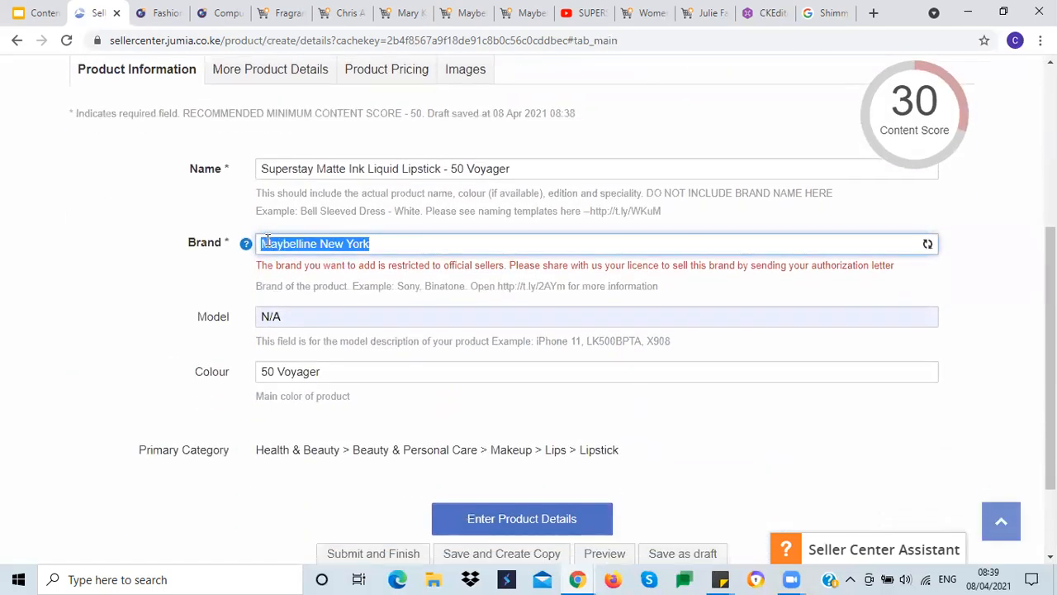
pyautogui.click(308, 73)
pyautogui.scroll(-8, 195, 420)
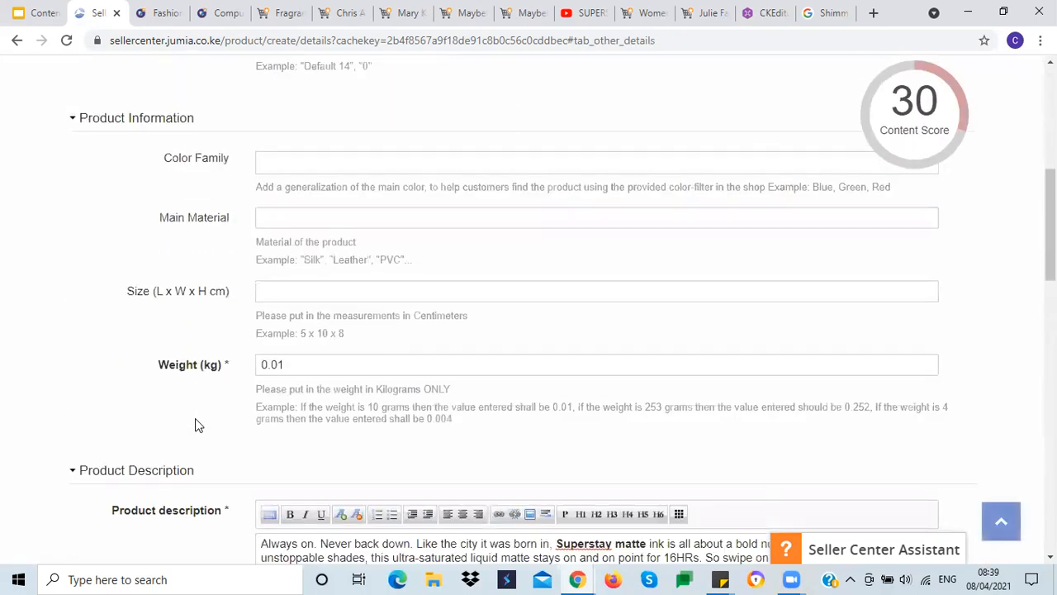
pyautogui.click(300, 453)
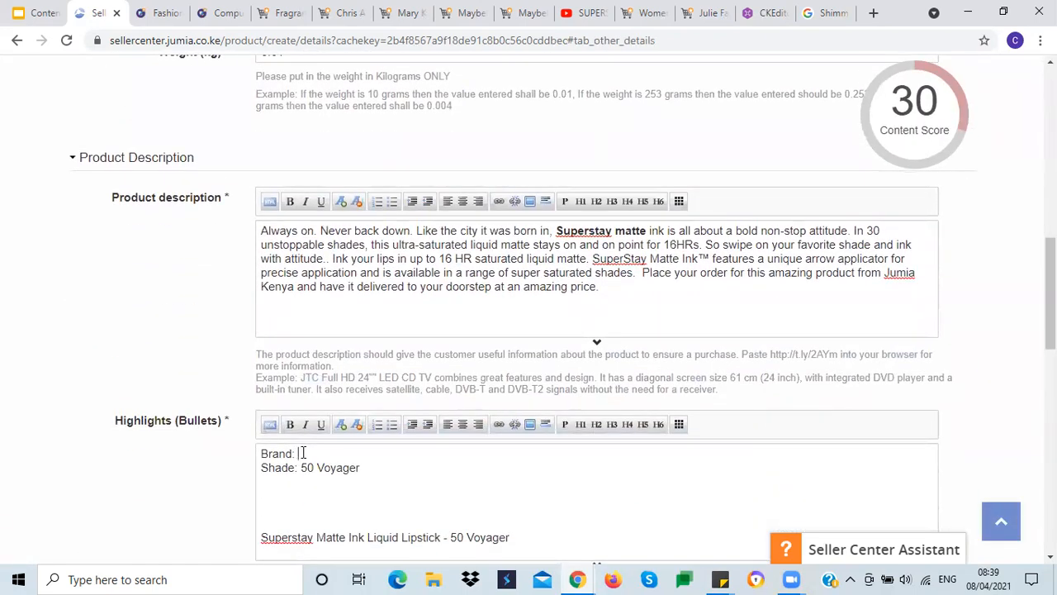
pyautogui.hotkey('ctrl', 'v')
# Step: Add an 'Item_type: Superstay Matte Ink Liquid Lipstick' line below Shade in Highlights and delete the leftover product name line
pyautogui.scroll(-2, 198, 477)
pyautogui.click(369, 315)
pyautogui.press('Return')
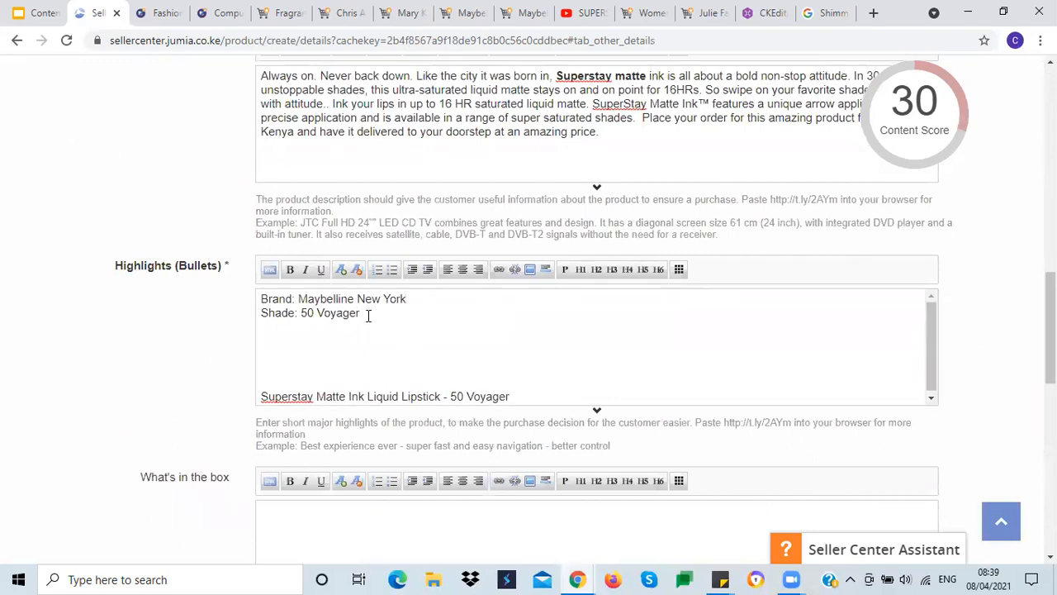
pyautogui.write('Item_type:')
pyautogui.moveTo(261, 394); pyautogui.dragTo(440, 395)
pyautogui.hotkey('ctrl', 'c')
pyautogui.click(327, 326)
pyautogui.hotkey('ctrl', 'v')
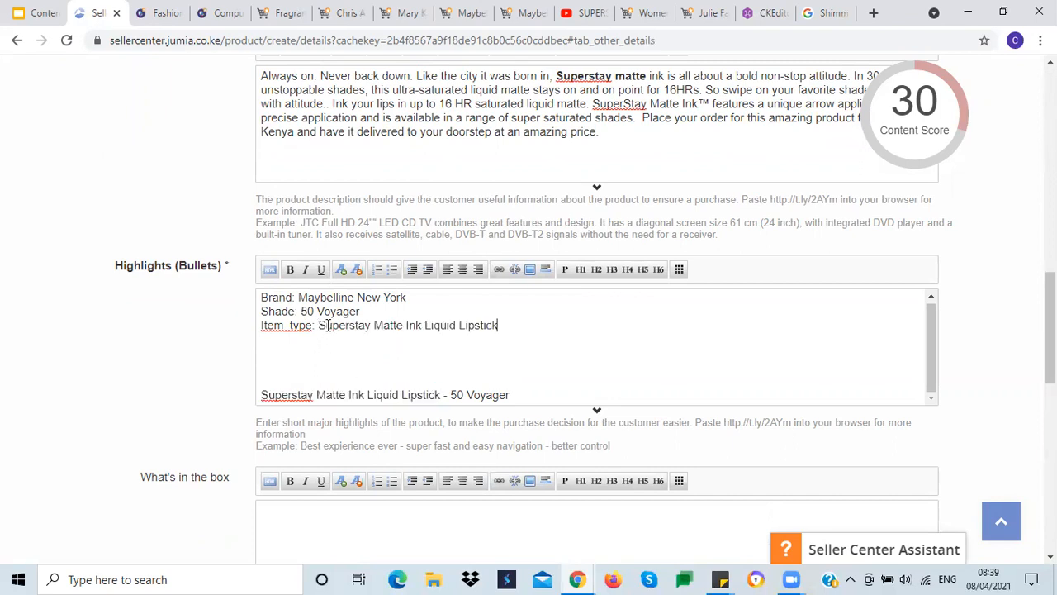
pyautogui.tripleClick(335, 395)
pyautogui.press('BackSpace')
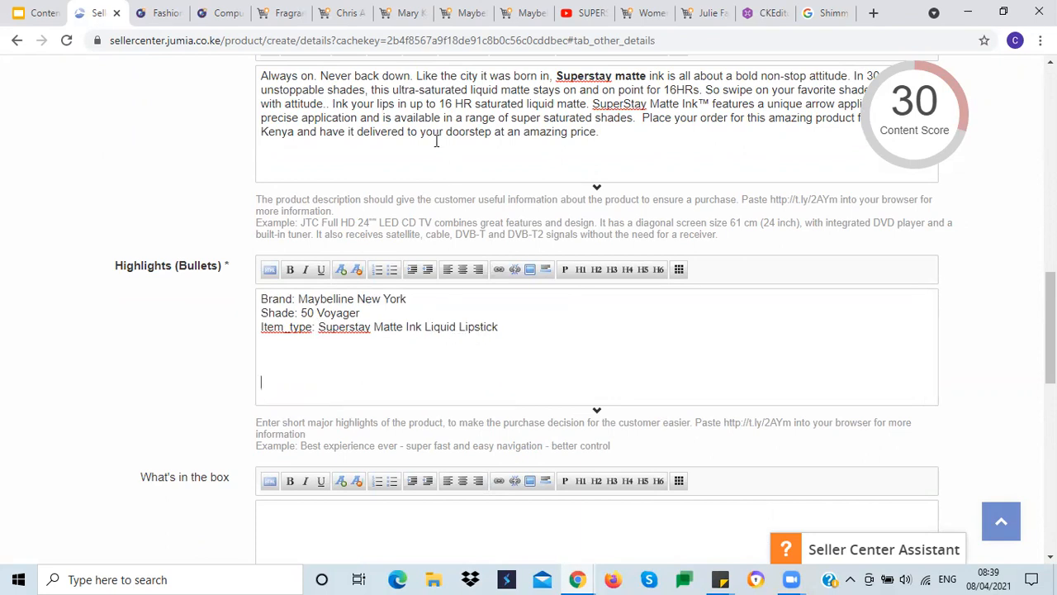
# Step: Copy the last four key feature bullets from the lipstick's Jumia product page into the CKEditor demo
pyautogui.click(469, 27)
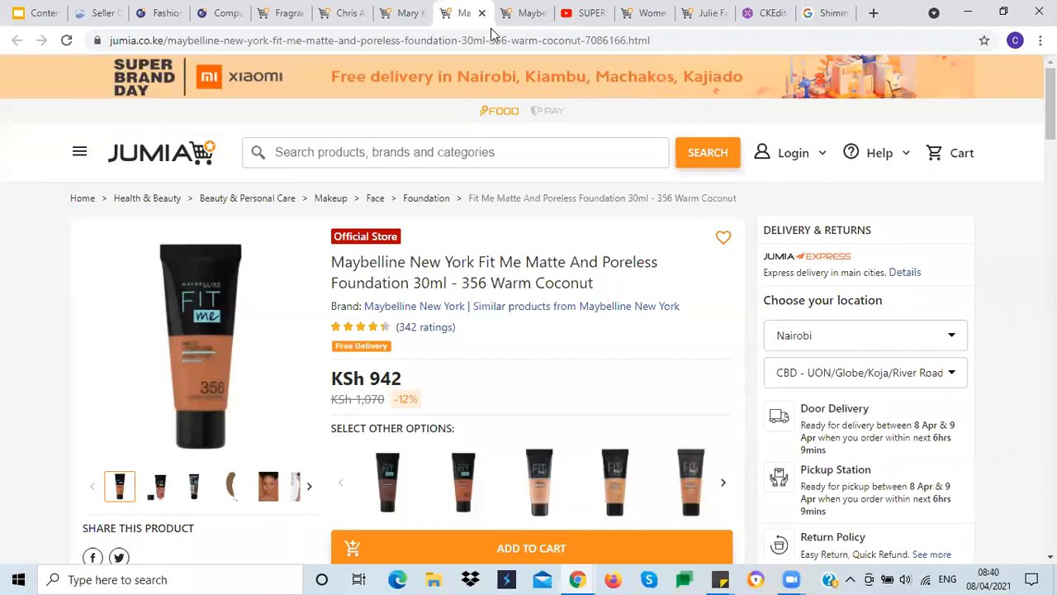
pyautogui.click(519, 14)
pyautogui.scroll(-15, 384, 314)
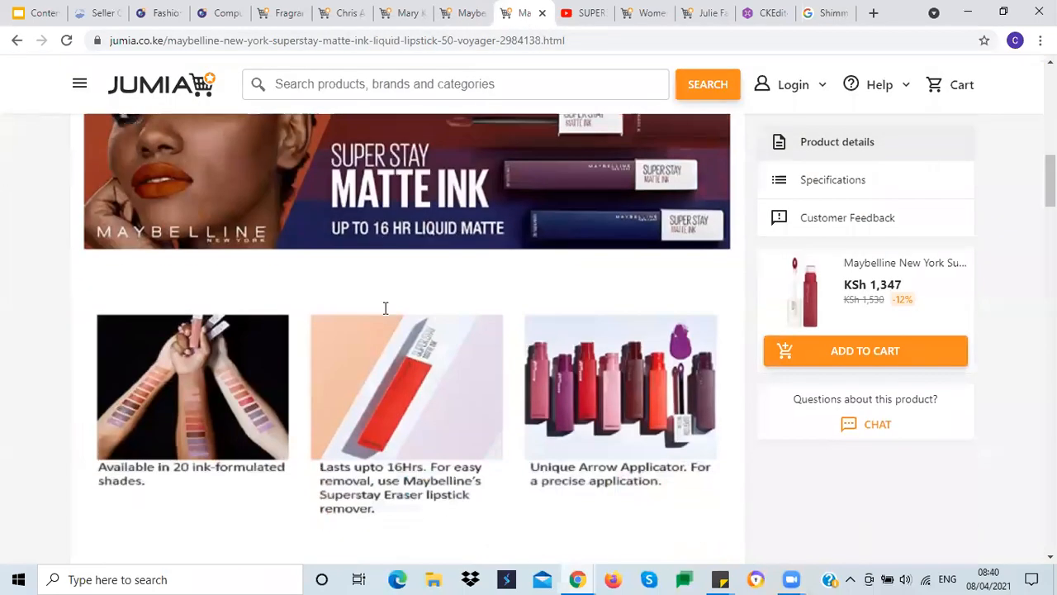
pyautogui.scroll(-5, 383, 314)
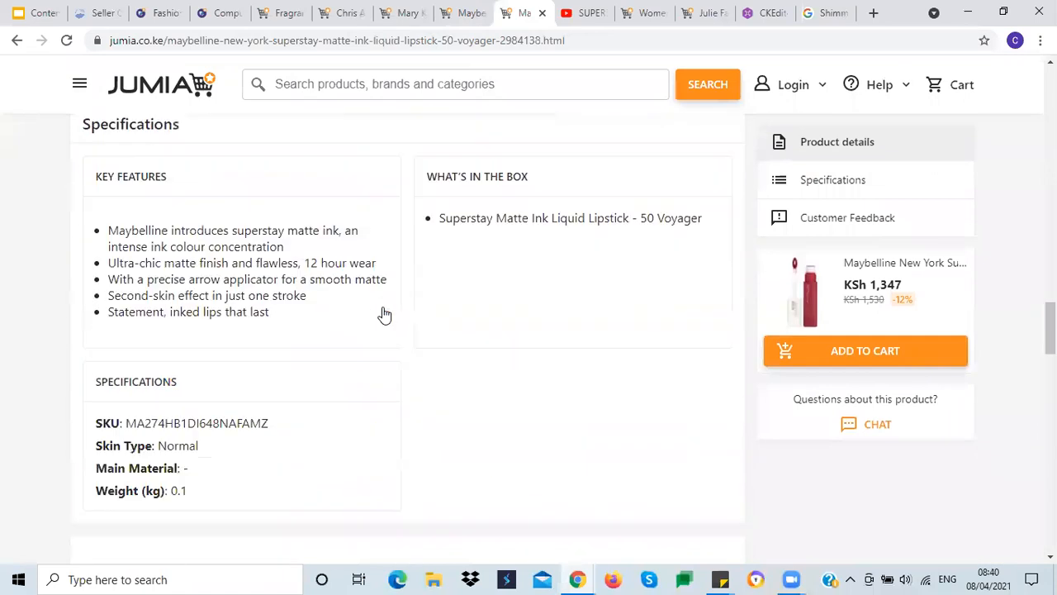
pyautogui.scroll(3, 371, 309)
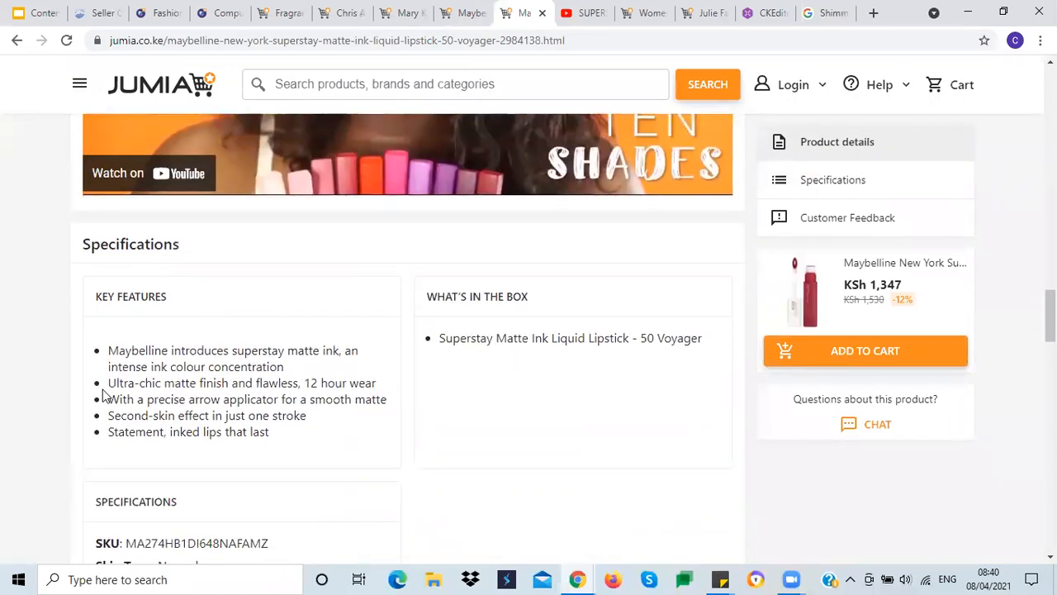
pyautogui.moveTo(108, 383); pyautogui.dragTo(271, 431)
pyautogui.hotkey('ctrl', 'c')
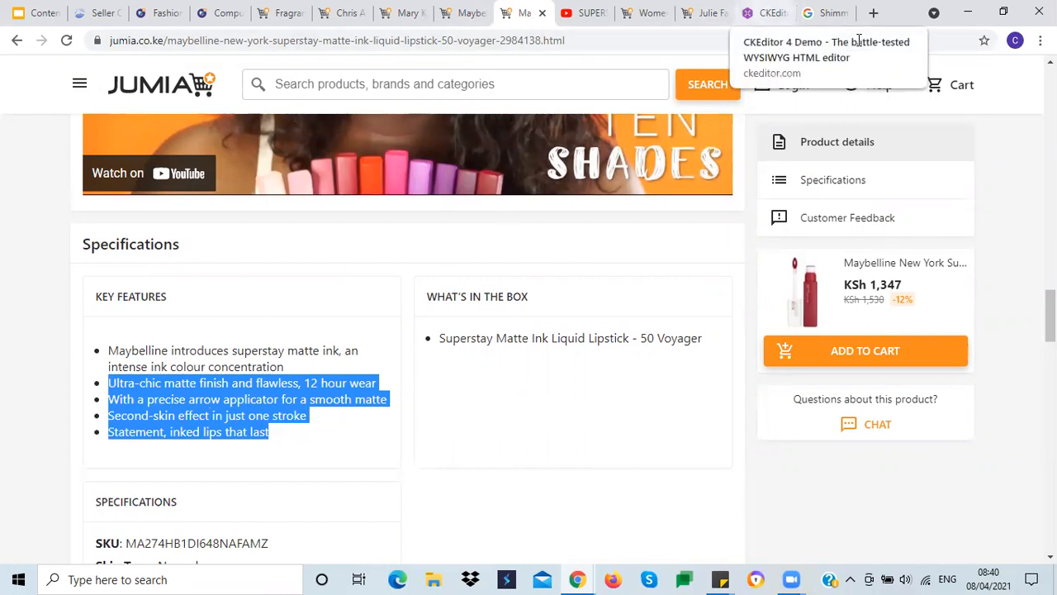
pyautogui.click(767, 12)
pyautogui.hotkey('ctrl', 'v')
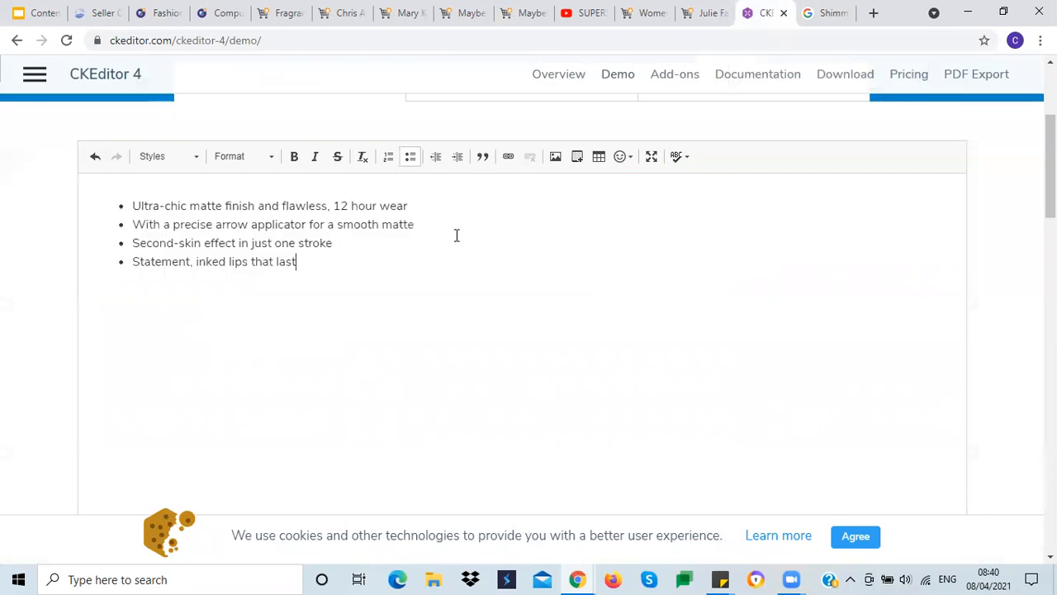
# Step: Copy the four bullets from the CKEditor demo and paste them below Item_type in Highlights
pyautogui.click(129, 206)
pyautogui.keyDown('shift'); pyautogui.click(315, 261); pyautogui.keyUp('shift')
pyautogui.hotkey('ctrl', 'c')
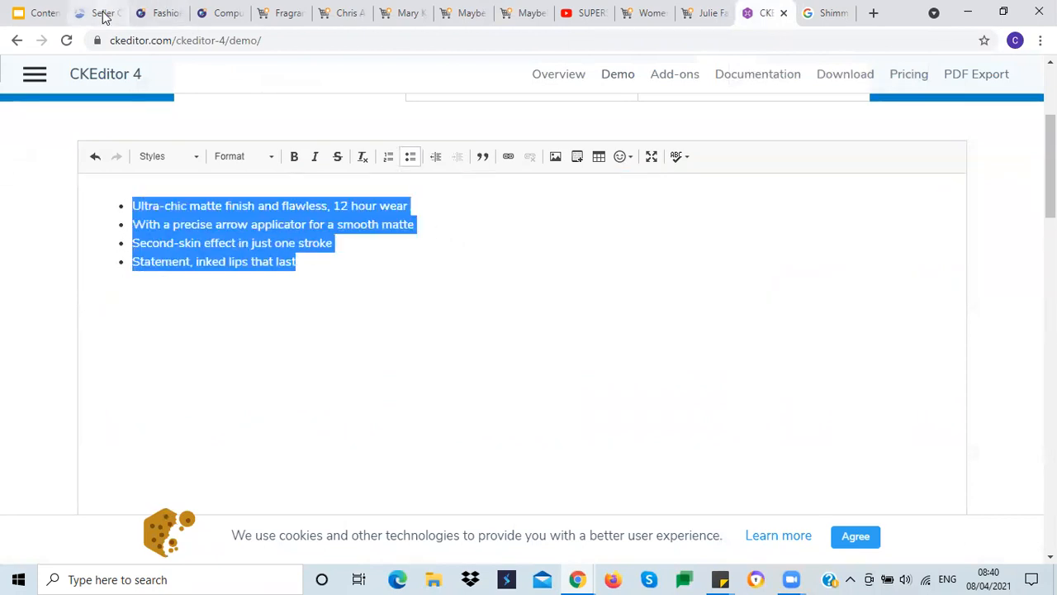
pyautogui.click(103, 12)
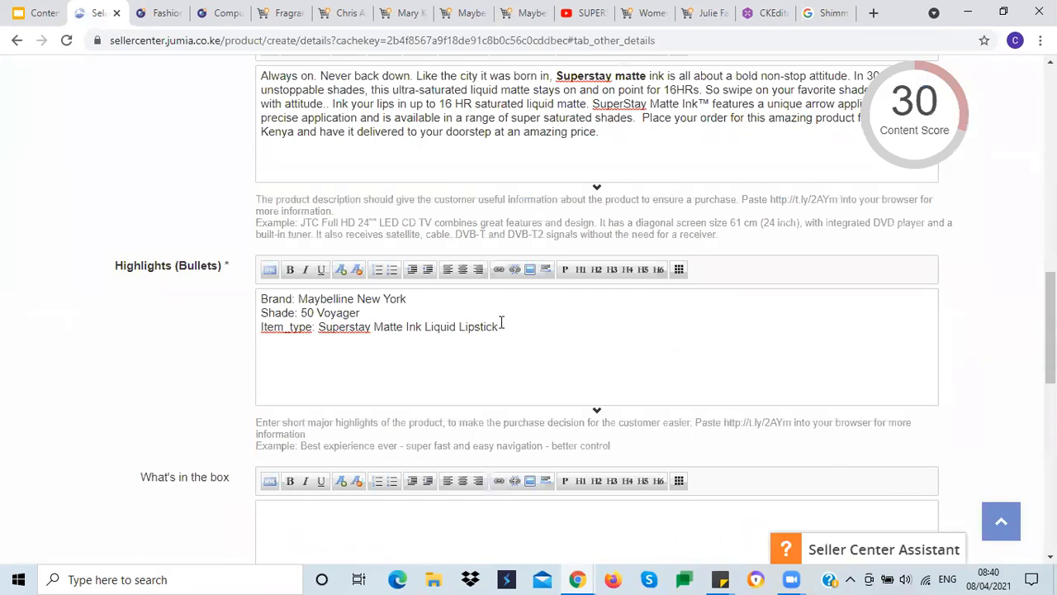
pyautogui.hotkey('ctrl', 'v')
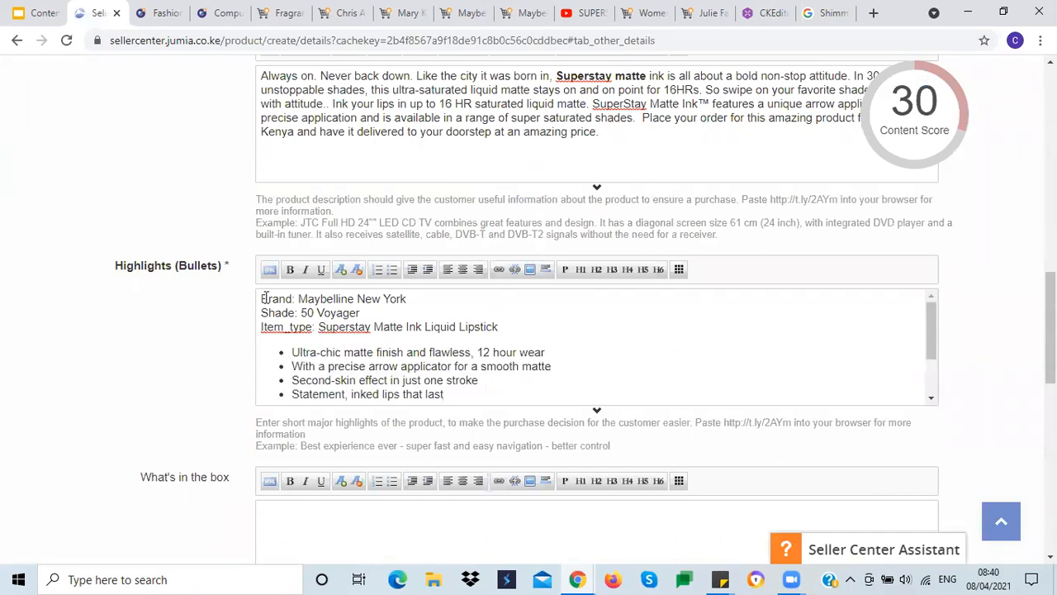
# Step: Format all lines in the Highlights field as a bulleted list
pyautogui.moveTo(260, 296); pyautogui.dragTo(488, 399)
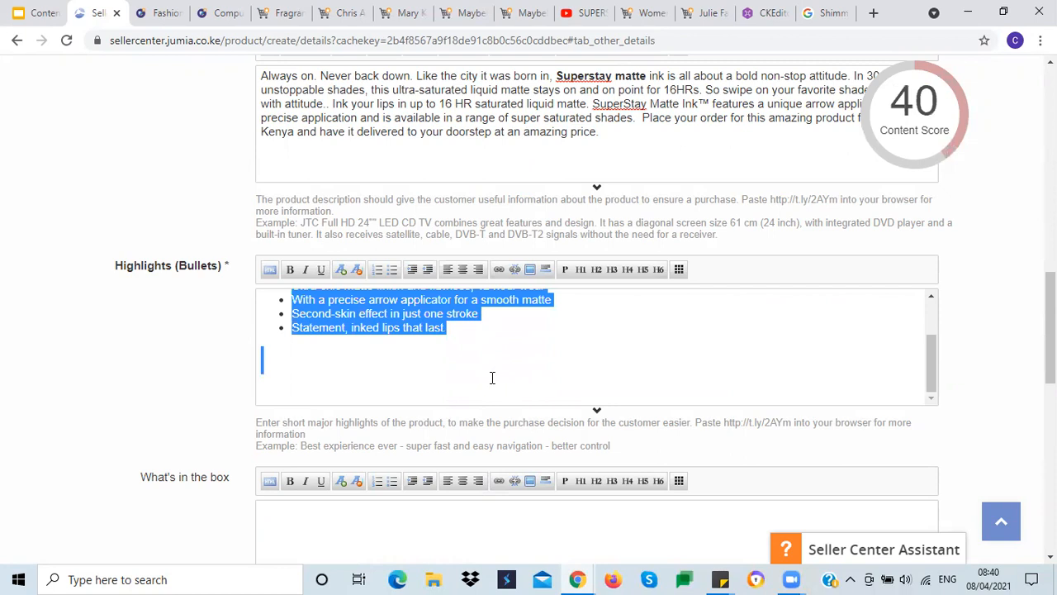
pyautogui.click(392, 271)
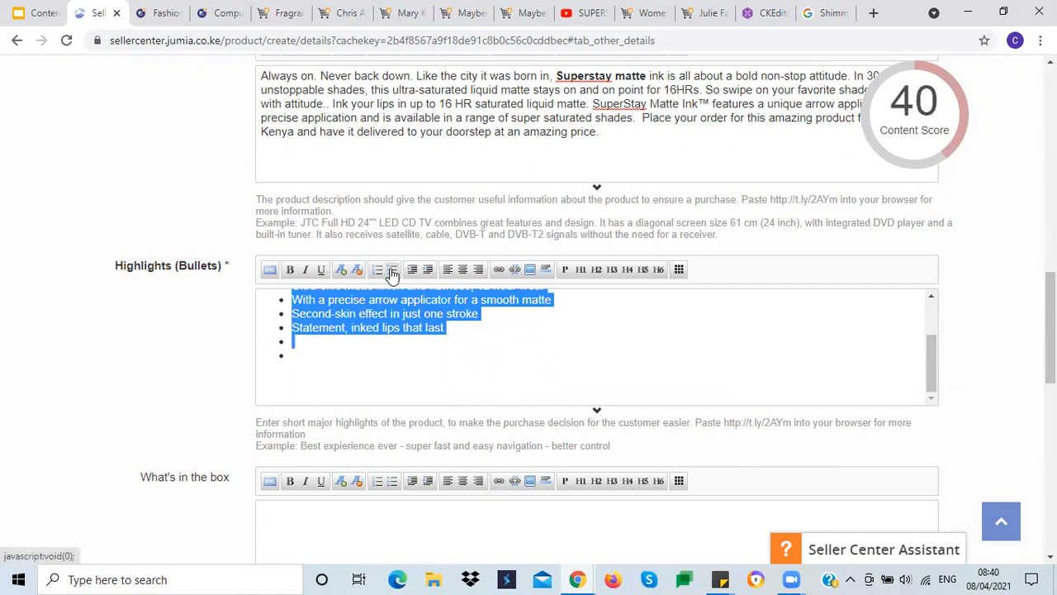
pyautogui.click(392, 273)
pyautogui.click(391, 273)
pyautogui.click(391, 273)
pyautogui.click(453, 383)
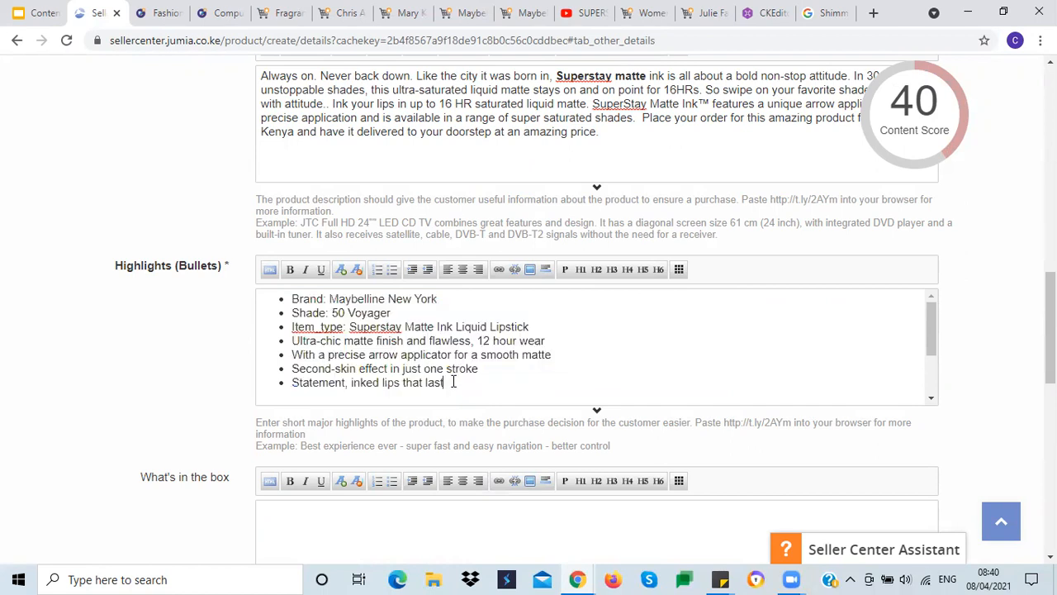
pyautogui.press('Return')
pyautogui.press('Return')
pyautogui.press('Return')
pyautogui.press('BackSpace')
pyautogui.press('BackSpace')
pyautogui.press('BackSpace')
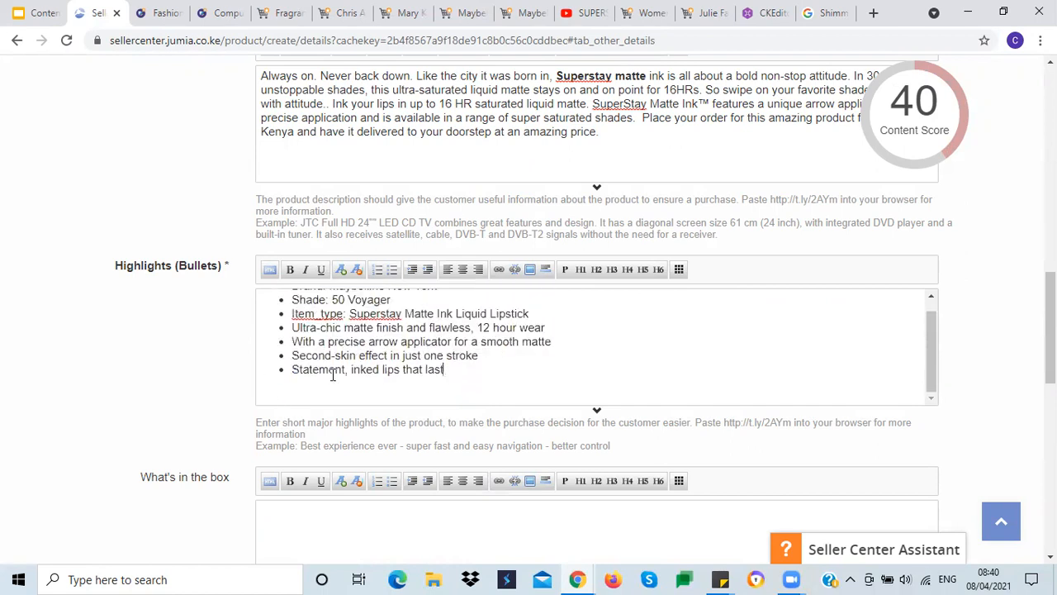
pyautogui.scroll(1, 368, 361)
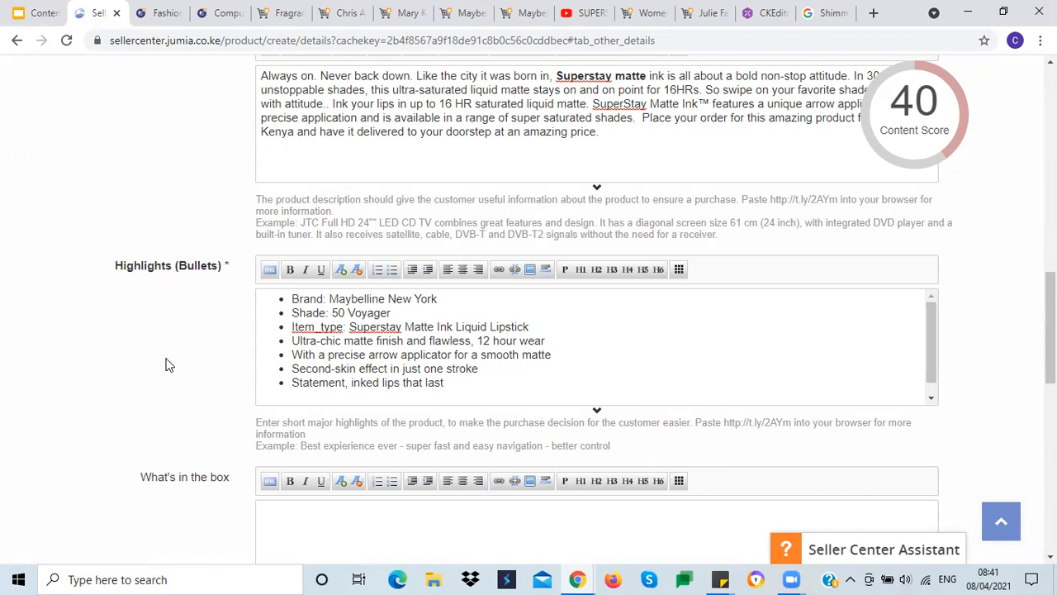
# Step: Copy the product name from the Product Information tab and enter '1 x Superstay Matte Ink Liquid Lipstick - 50 Voyager' in What's in the box
pyautogui.scroll(-3, 165, 372)
pyautogui.click(276, 366)
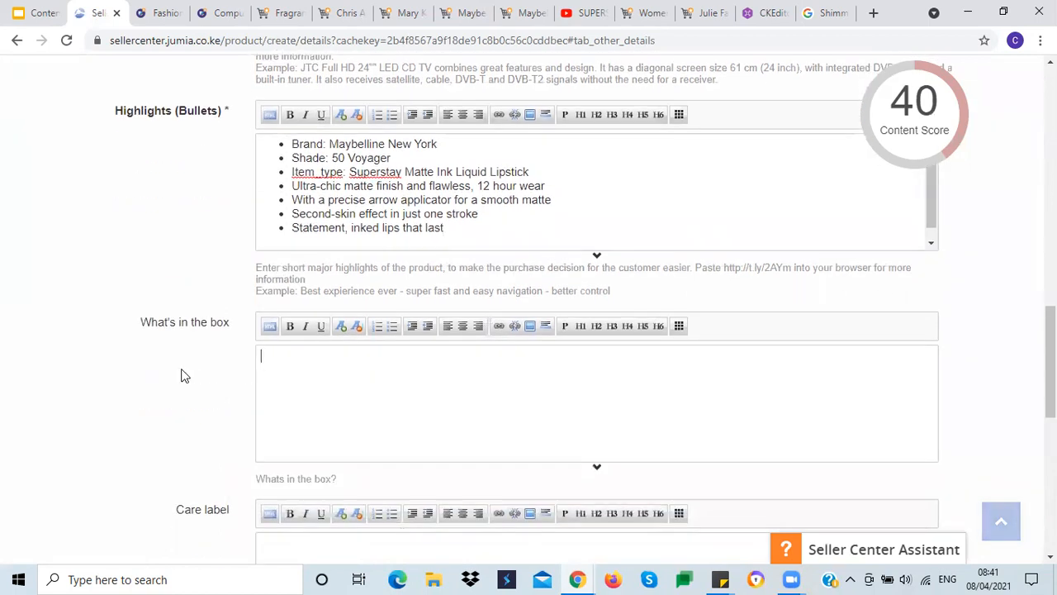
pyautogui.scroll(8, 158, 372)
pyautogui.scroll(5, 128, 361)
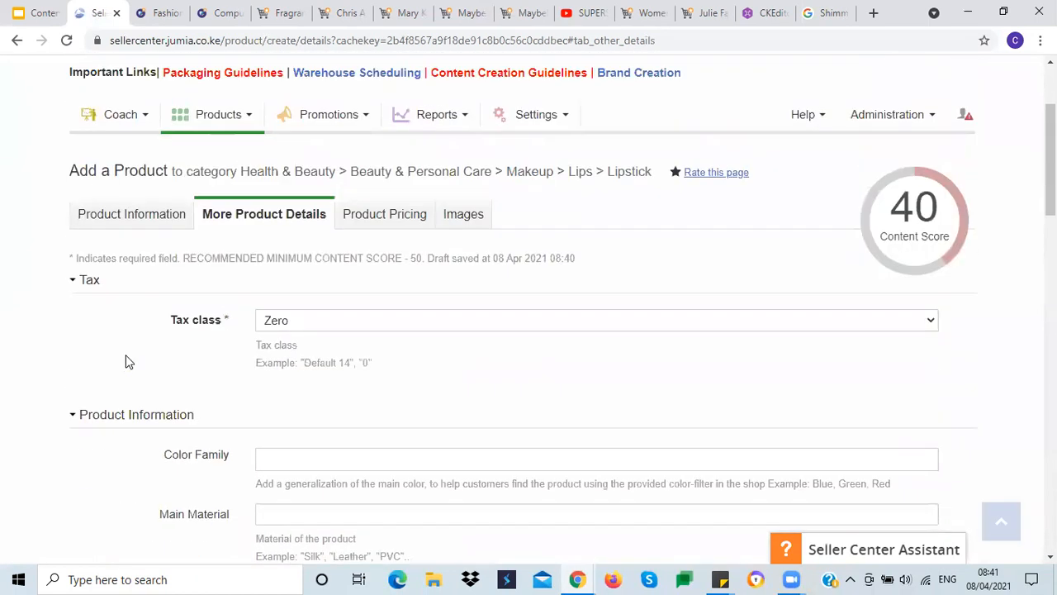
pyautogui.click(129, 225)
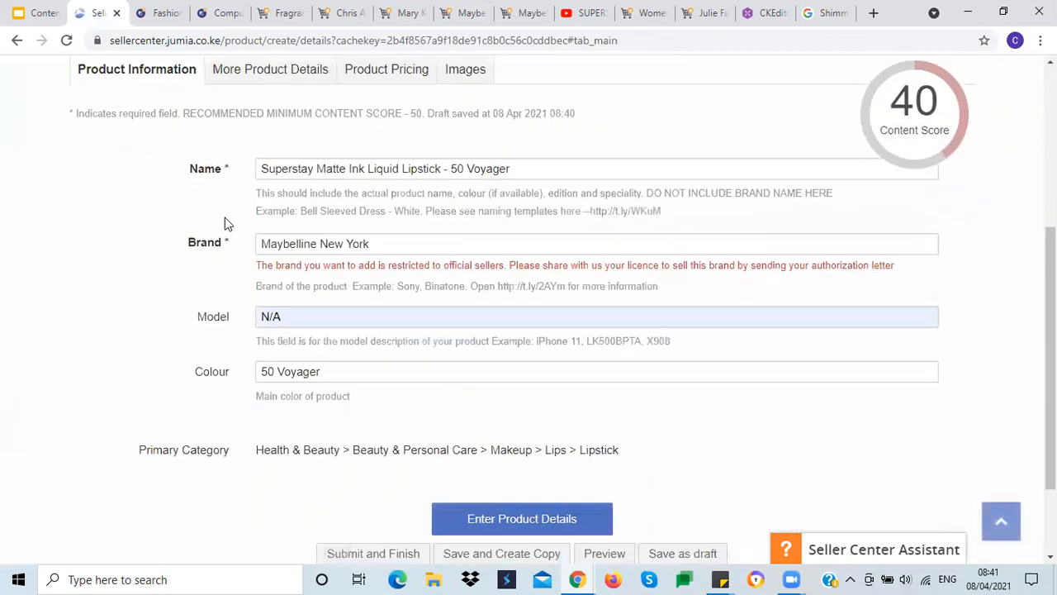
pyautogui.tripleClick(296, 170)
pyautogui.hotkey('ctrl', 'c')
pyautogui.click(239, 88)
pyautogui.click(272, 76)
pyautogui.scroll(-7, 153, 323)
pyautogui.scroll(-5, 153, 322)
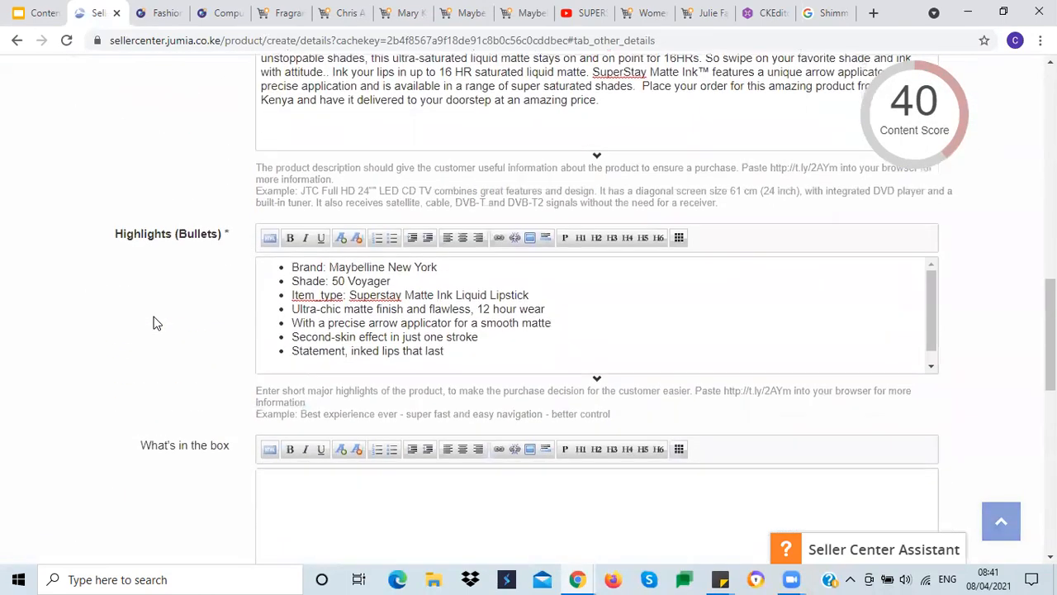
pyautogui.write('x')
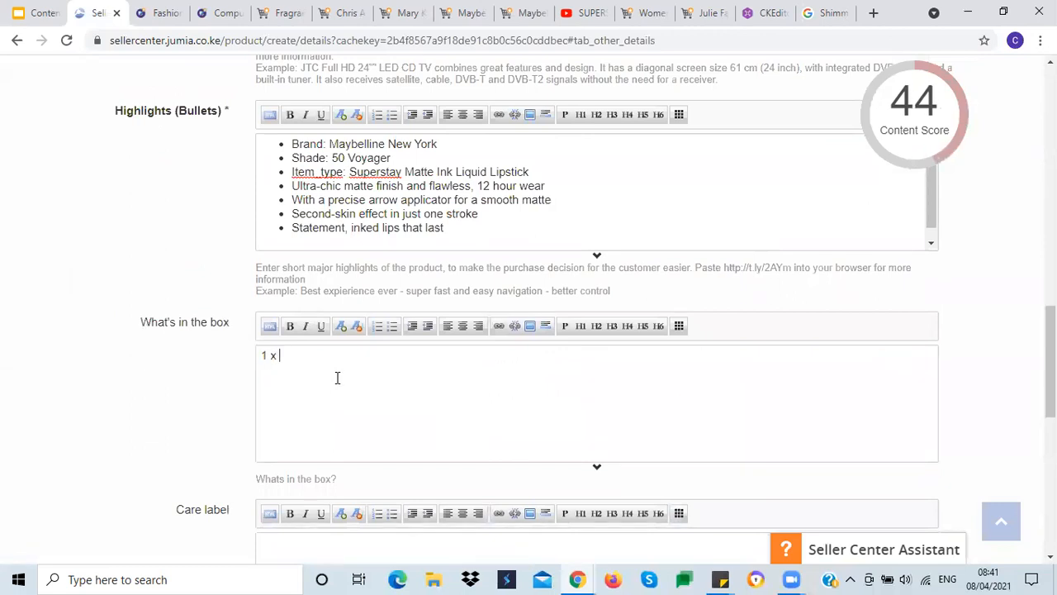
pyautogui.hotkey('ctrl', 'v')
# Step: Format the What's in the box entry as a bullet point
pyautogui.tripleClick(355, 356)
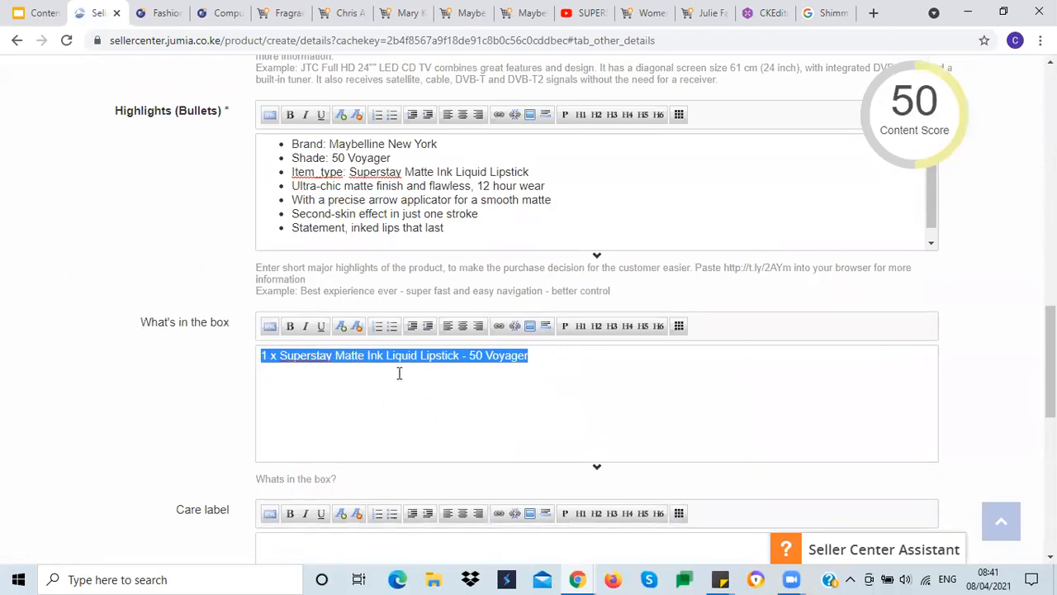
pyautogui.click(392, 326)
pyautogui.click(385, 389)
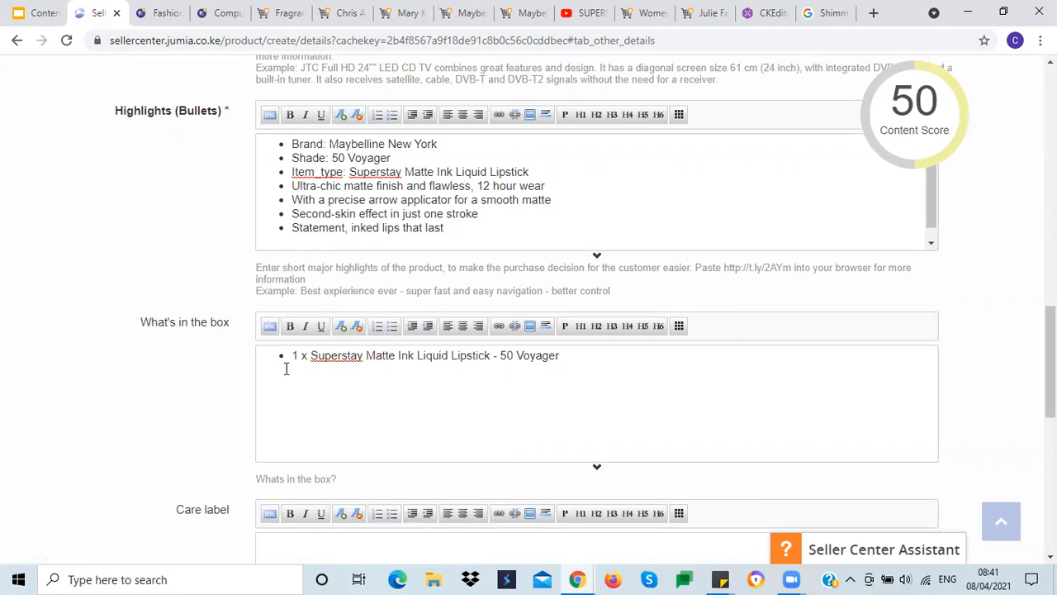
# Step: Enter 'Store in a cool place, away sunlight' as a bulleted Care label
pyautogui.scroll(-2, 100, 413)
pyautogui.click(321, 407)
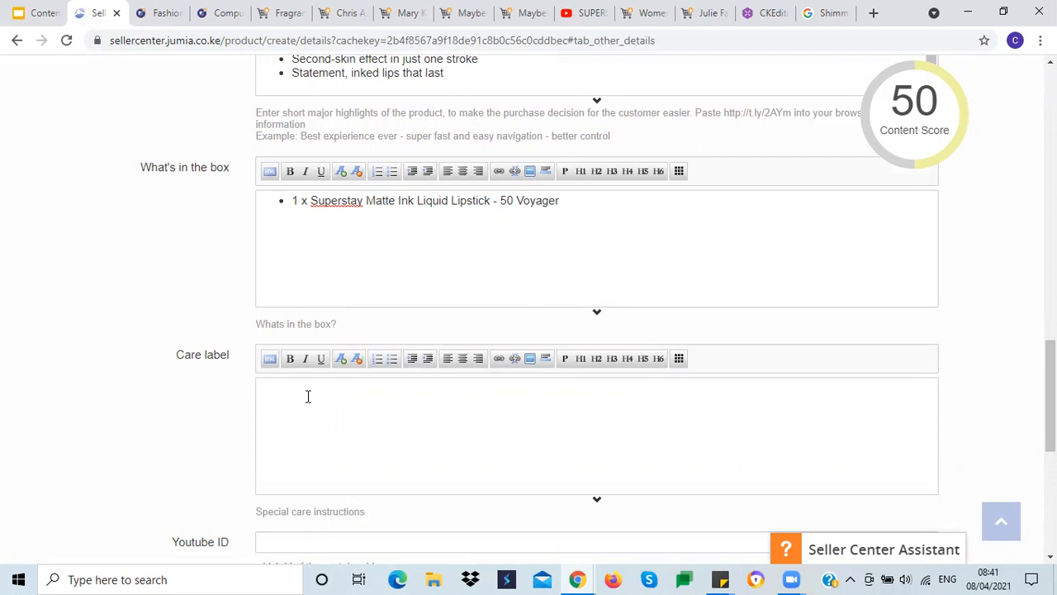
pyautogui.write('Store in a cool place, away')
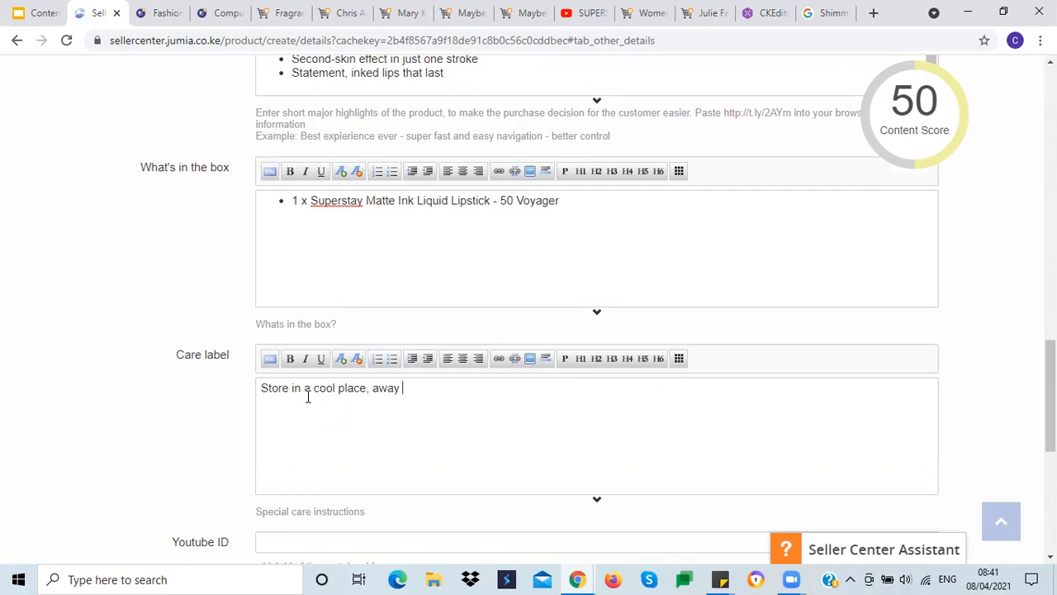
pyautogui.write(' sunlight')
pyautogui.tripleClick(322, 398)
pyautogui.click(391, 358)
pyautogui.click(144, 429)
pyautogui.scroll(-4, 143, 426)
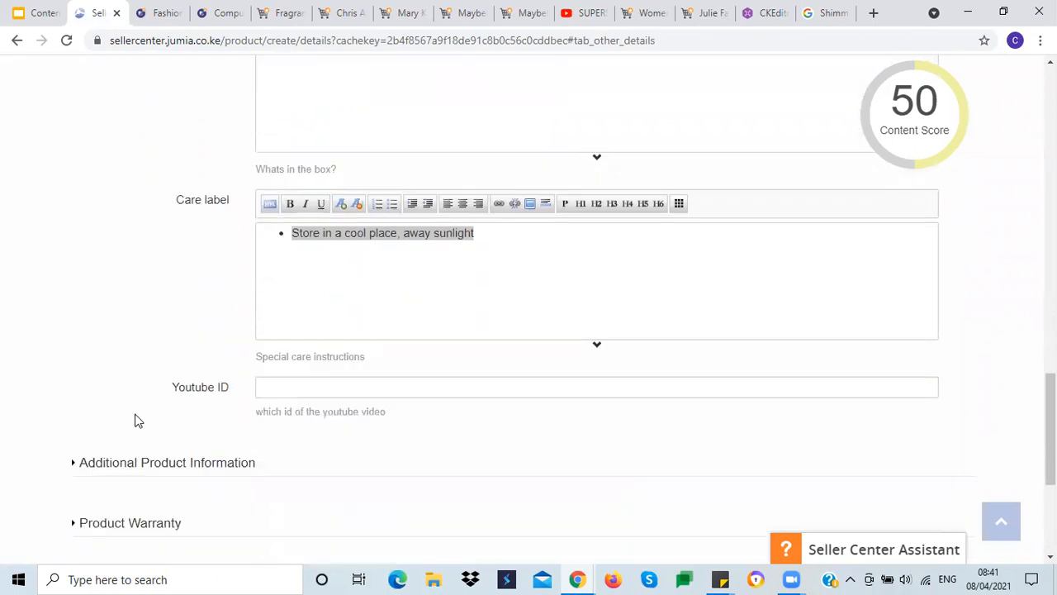
pyautogui.click(273, 232)
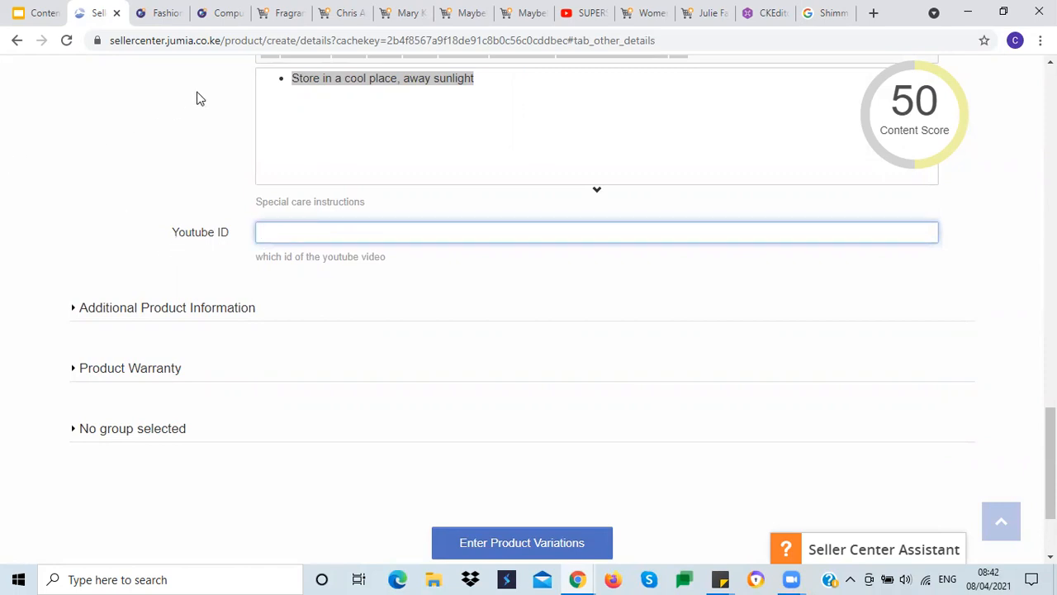
# Step: Browse the lipstick's Jumia product page for further product details
pyautogui.click(509, 20)
pyautogui.click(458, 445)
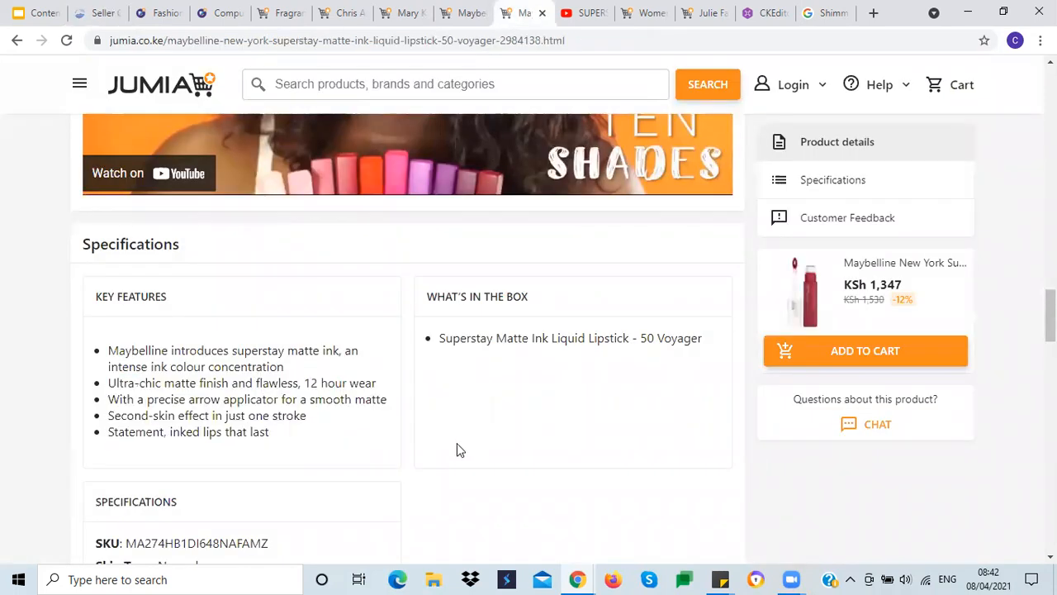
pyautogui.scroll(4, 460, 434)
pyautogui.scroll(8, 389, 405)
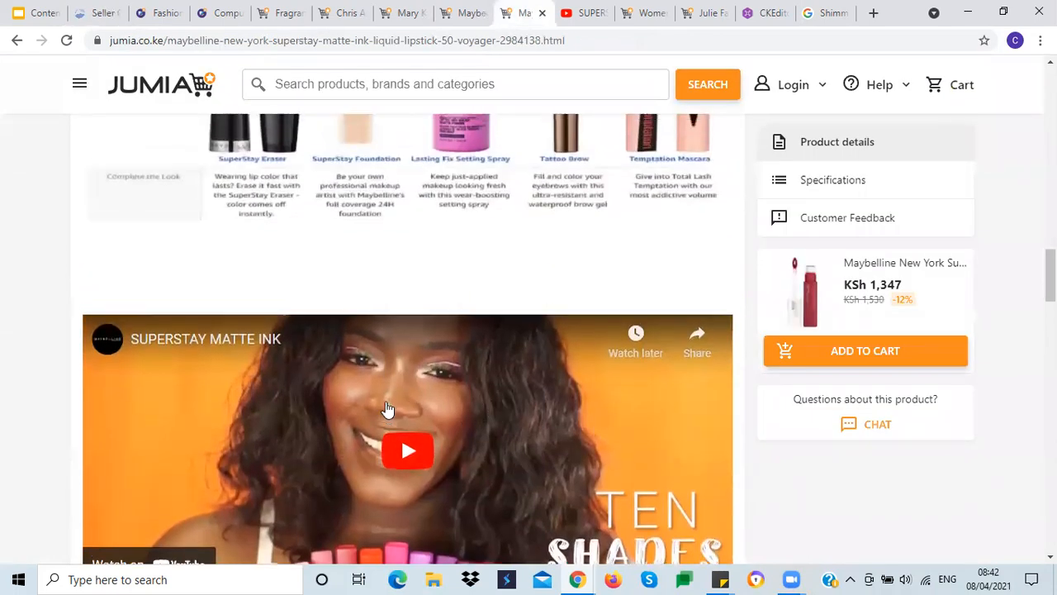
pyautogui.scroll(8, 384, 386)
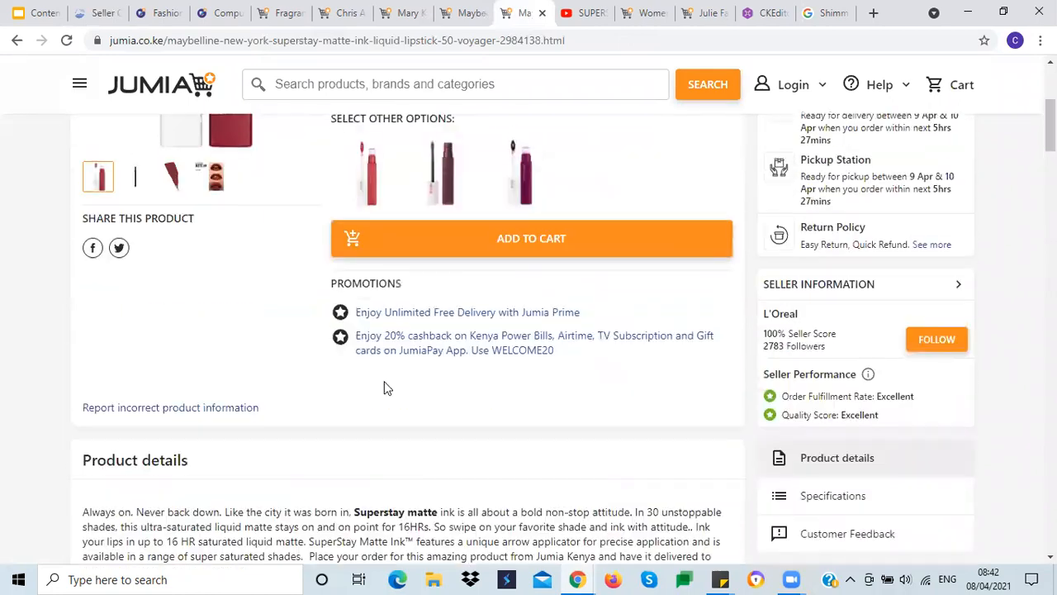
pyautogui.scroll(-3, 386, 388)
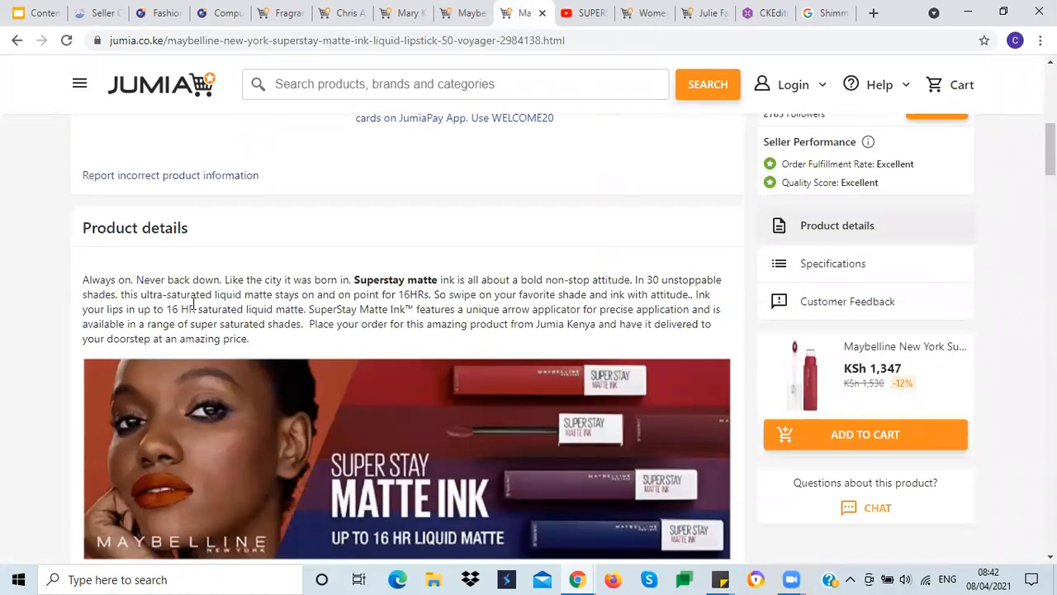
pyautogui.scroll(-12, 190, 310)
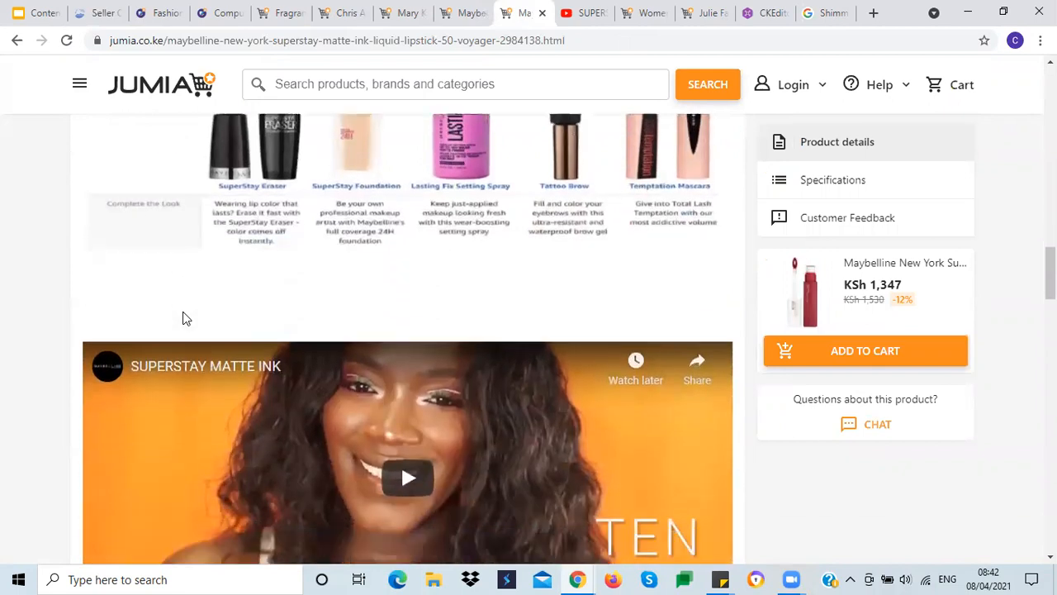
pyautogui.scroll(-1, 185, 319)
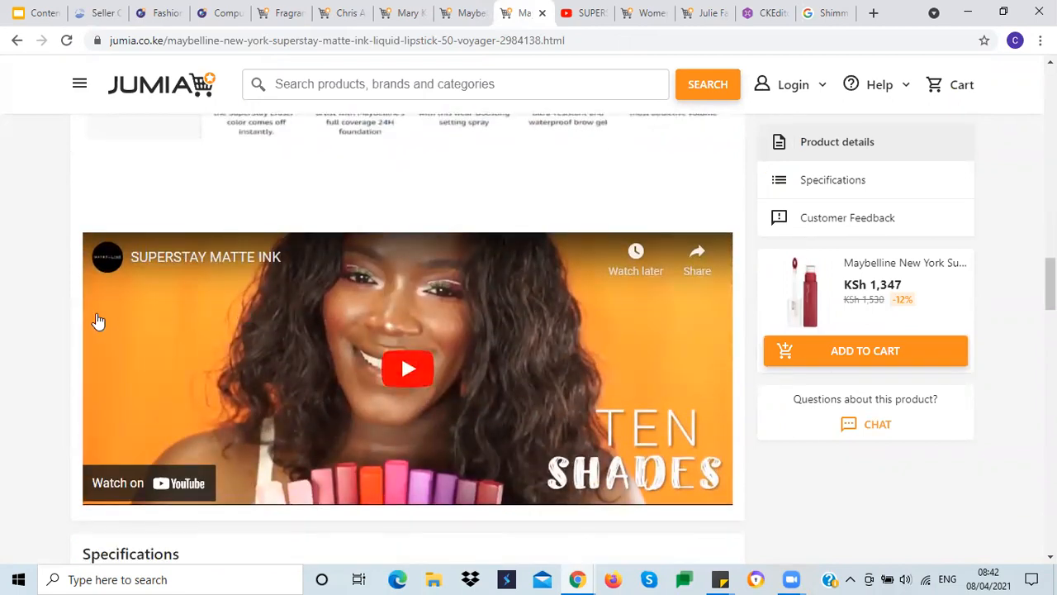
pyautogui.scroll(-1, 29, 312)
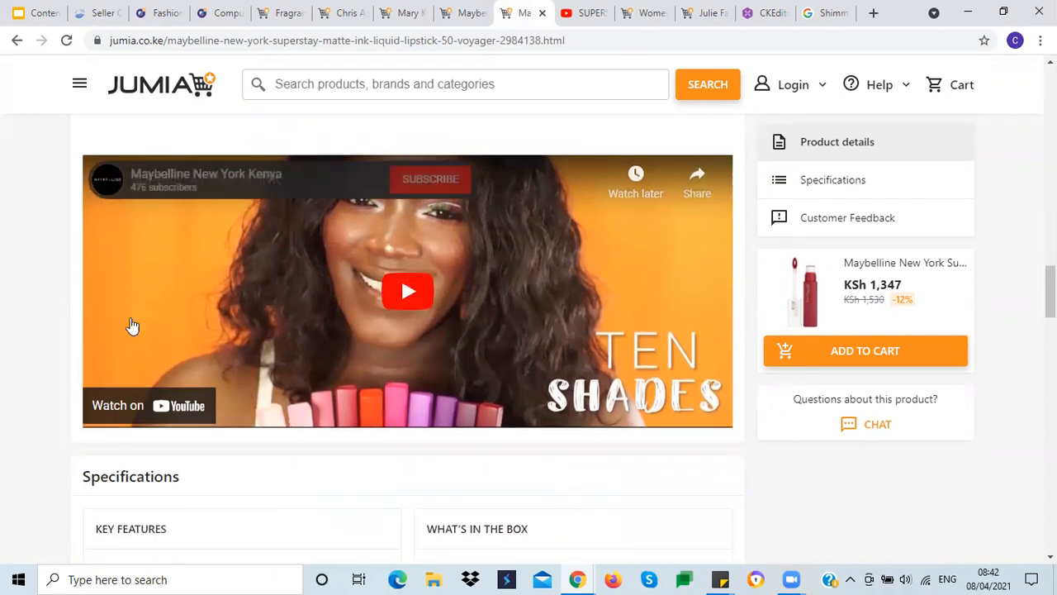
# Step: Copy the lipstick's promotional video ID from its YouTube page and paste it into the Youtube ID field
pyautogui.click(97, 13)
pyautogui.click(271, 231)
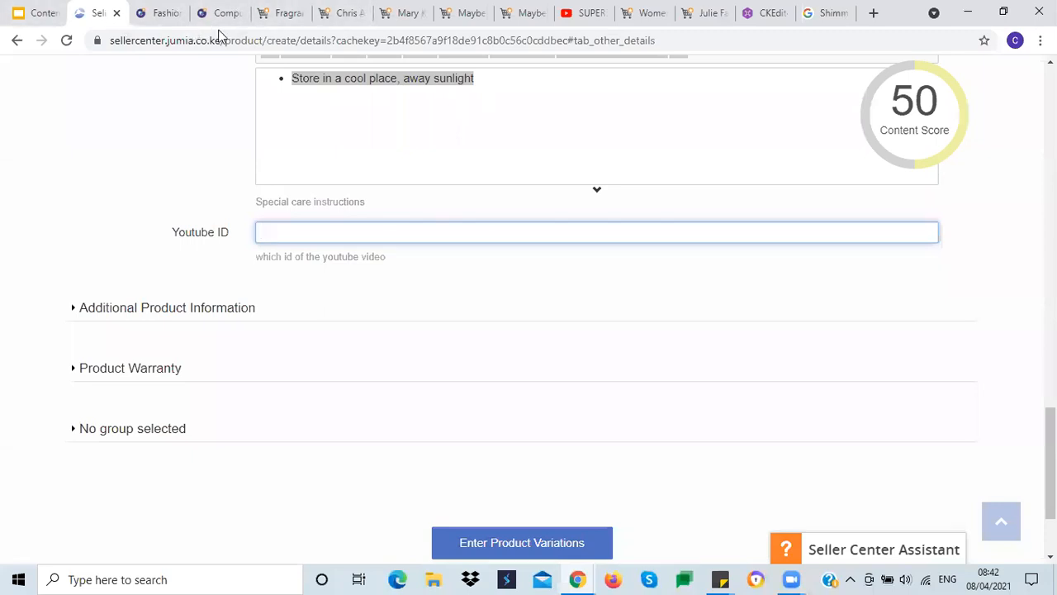
pyautogui.click(519, 13)
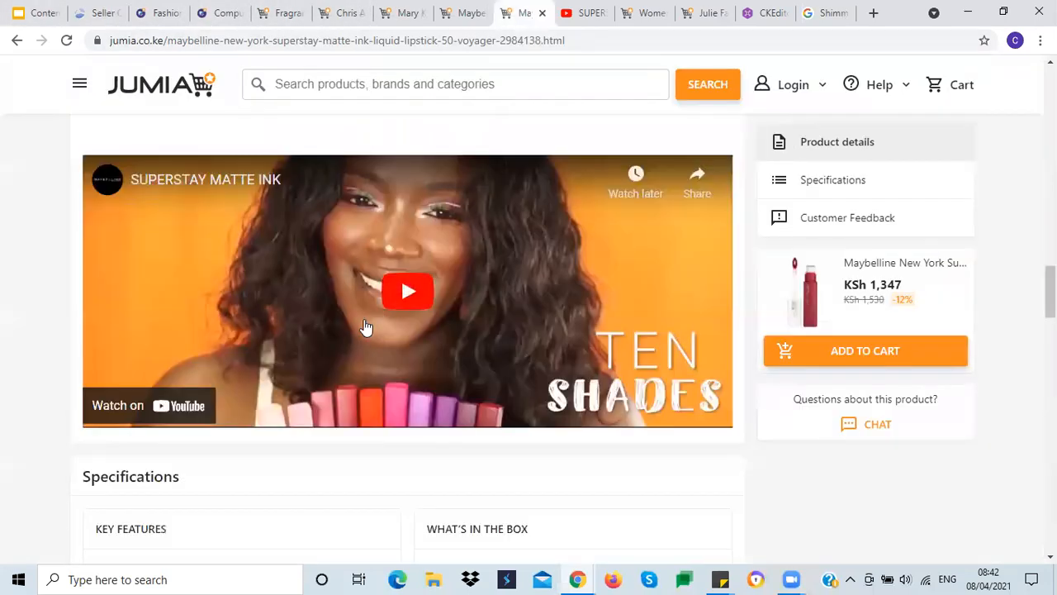
pyautogui.scroll(3, 4, 298)
pyautogui.scroll(1, 3, 296)
pyautogui.scroll(-3, 4, 296)
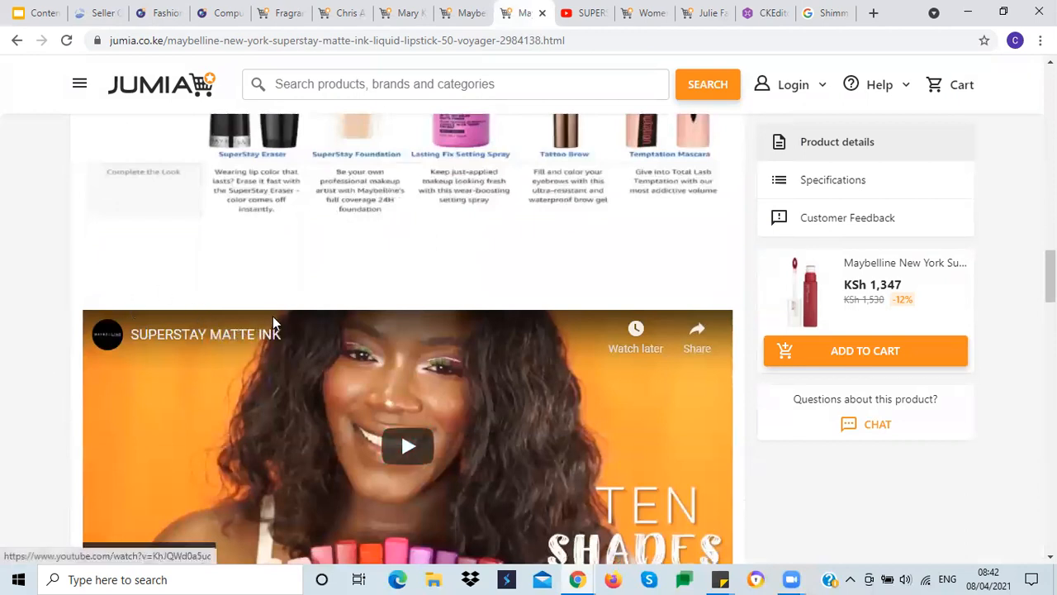
pyautogui.scroll(-1, 277, 326)
pyautogui.scroll(-2, 281, 335)
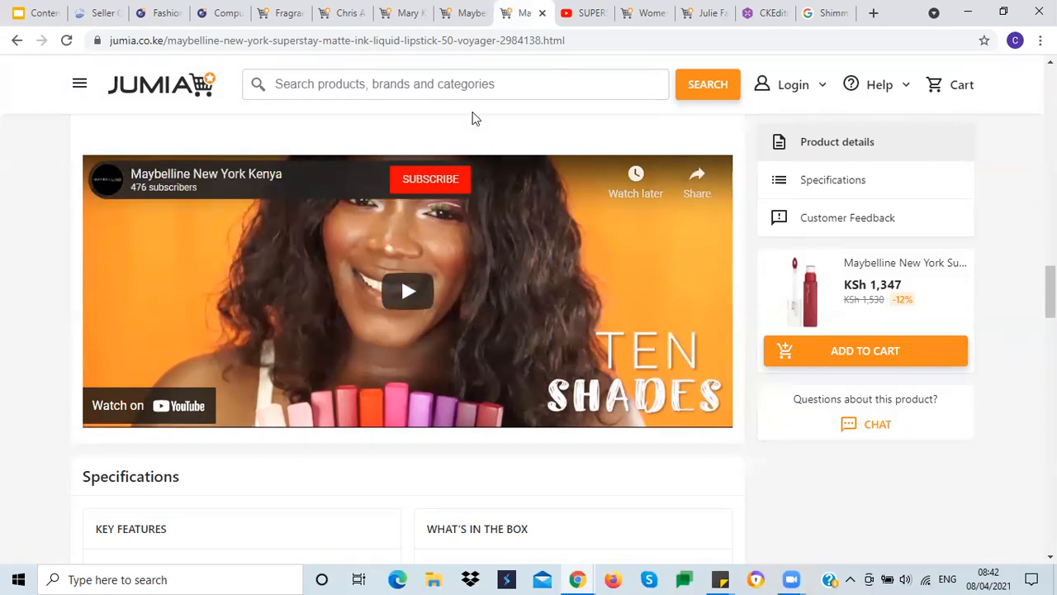
pyautogui.click(583, 26)
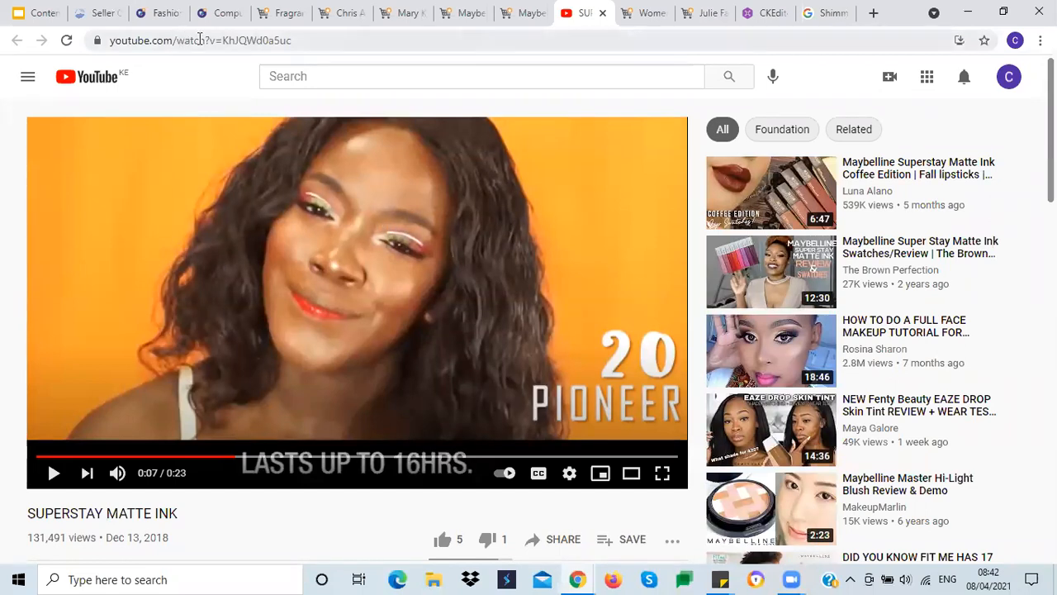
pyautogui.moveTo(224, 40); pyautogui.dragTo(299, 43)
pyautogui.hotkey('ctrl', 'c')
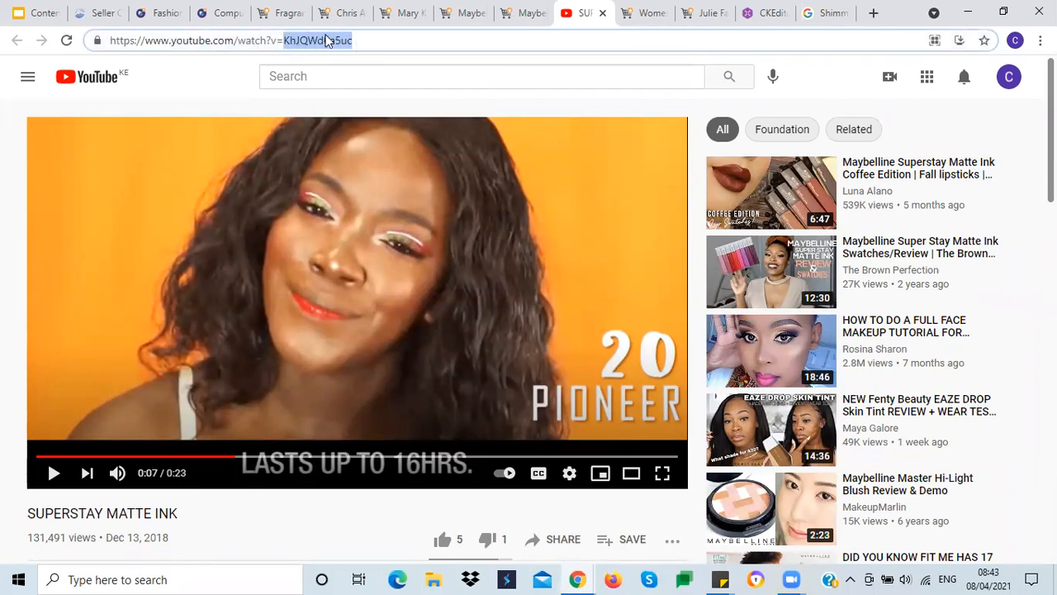
pyautogui.click(101, 14)
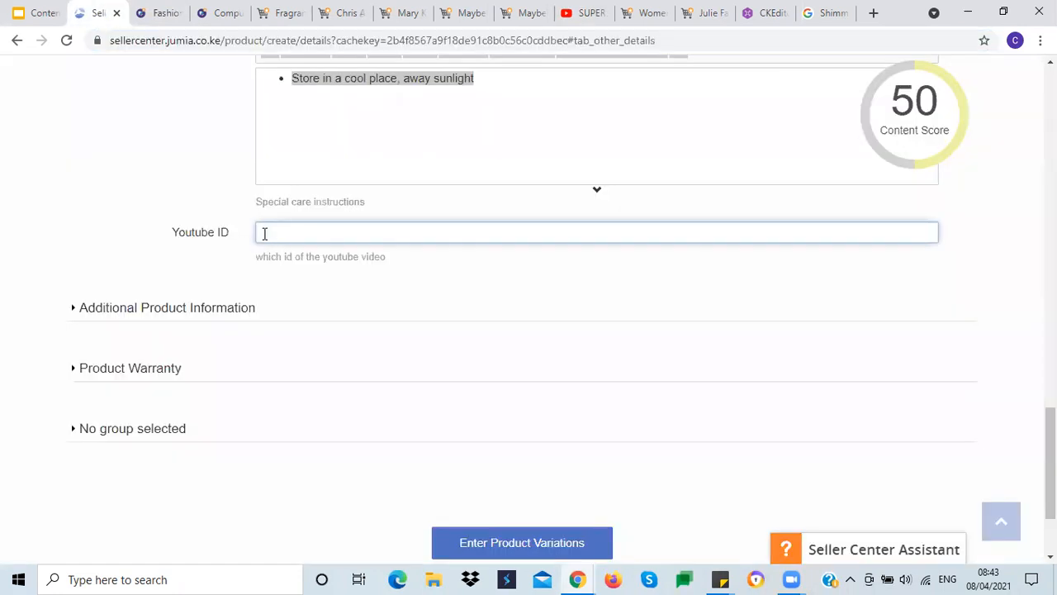
pyautogui.hotkey('ctrl', 'v')
pyautogui.click(74, 238)
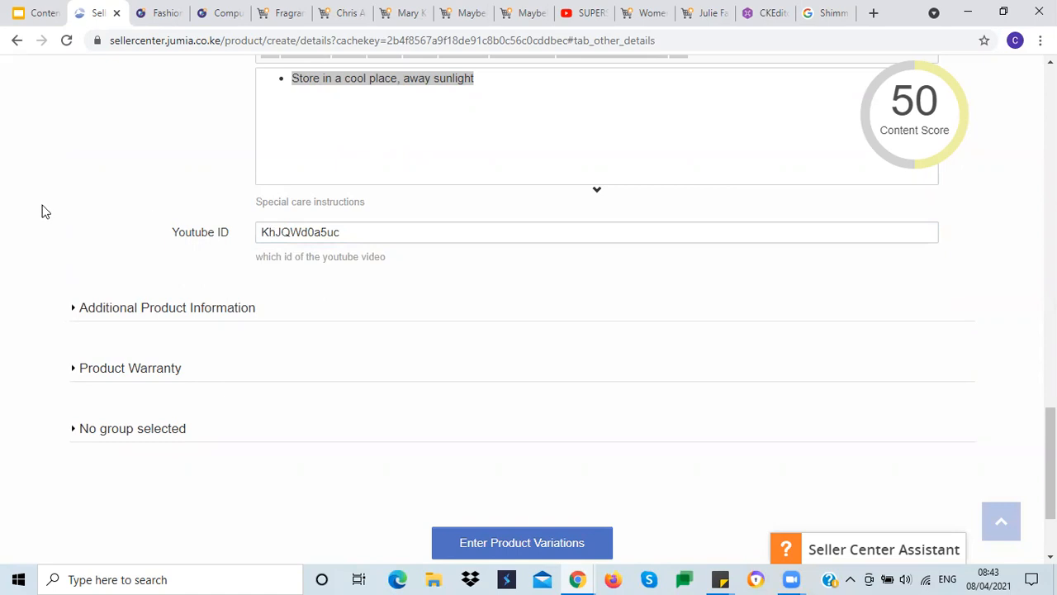
# Step: Expand Additional Product Information and set Gender to Women
pyautogui.scroll(-2, 75, 198)
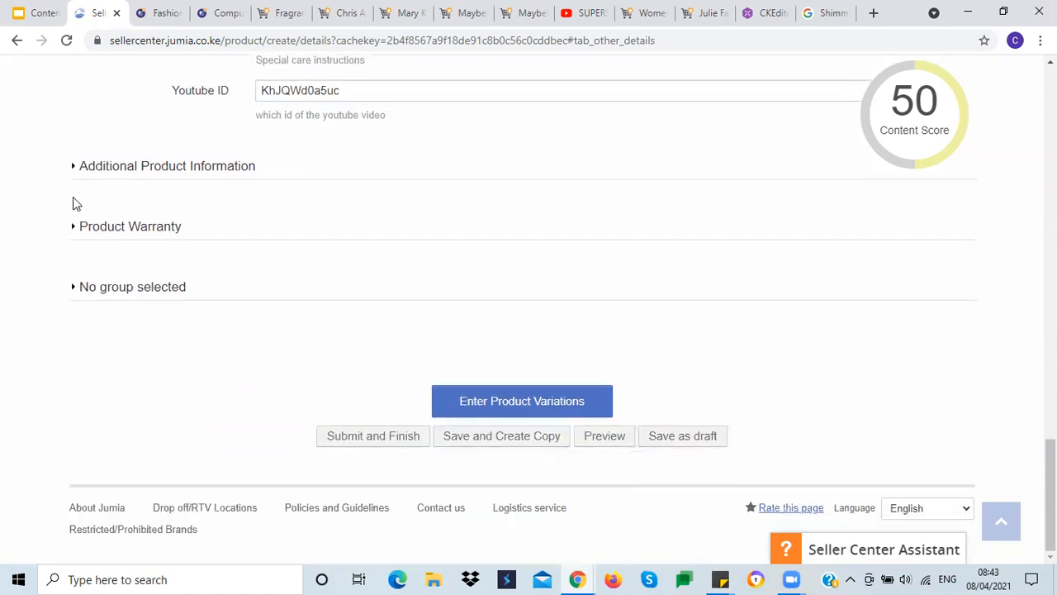
pyautogui.click(170, 174)
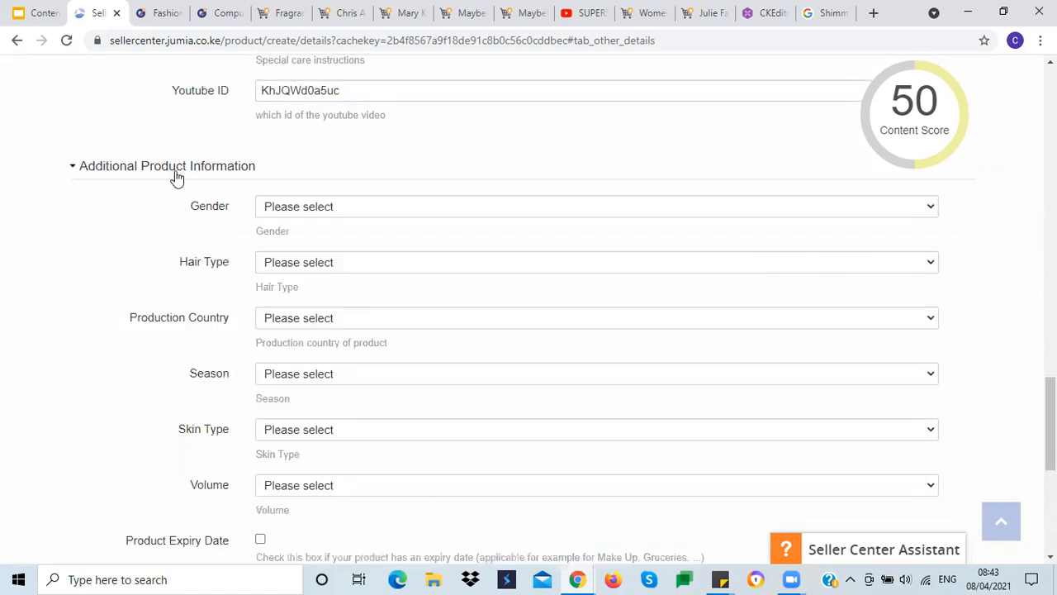
pyautogui.moveTo(950, 124)
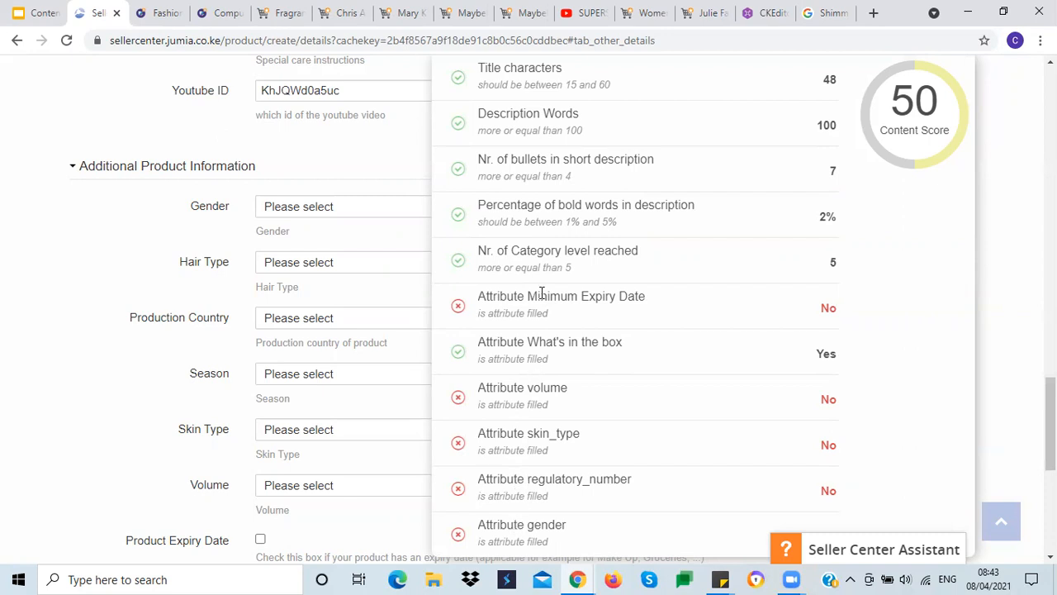
pyautogui.click(301, 208)
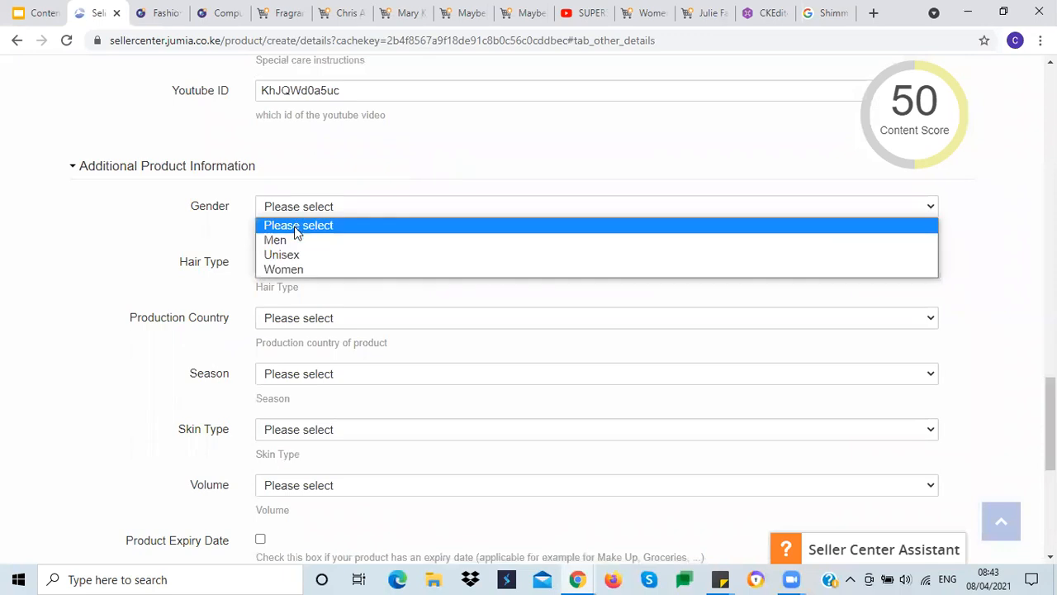
pyautogui.click(290, 271)
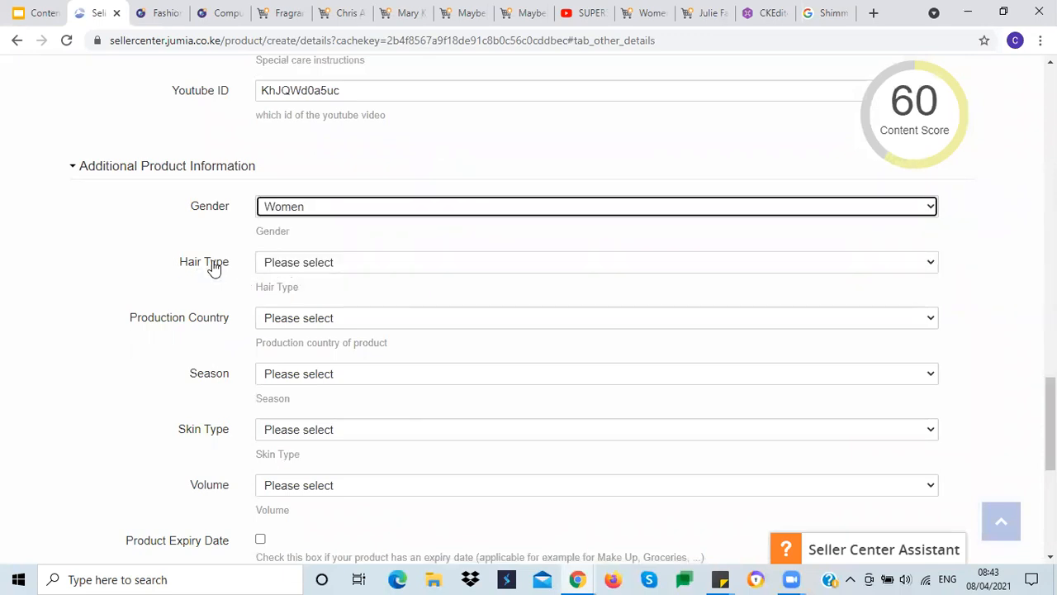
pyautogui.scroll(-1, 213, 268)
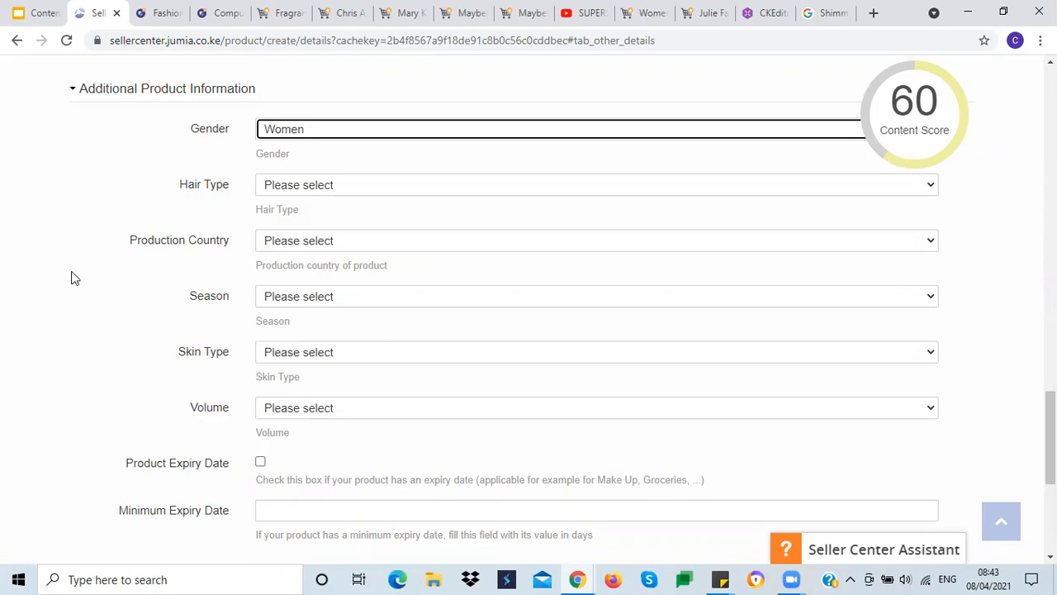
pyautogui.scroll(-2, 70, 278)
pyautogui.scroll(2, 76, 262)
pyautogui.click(306, 248)
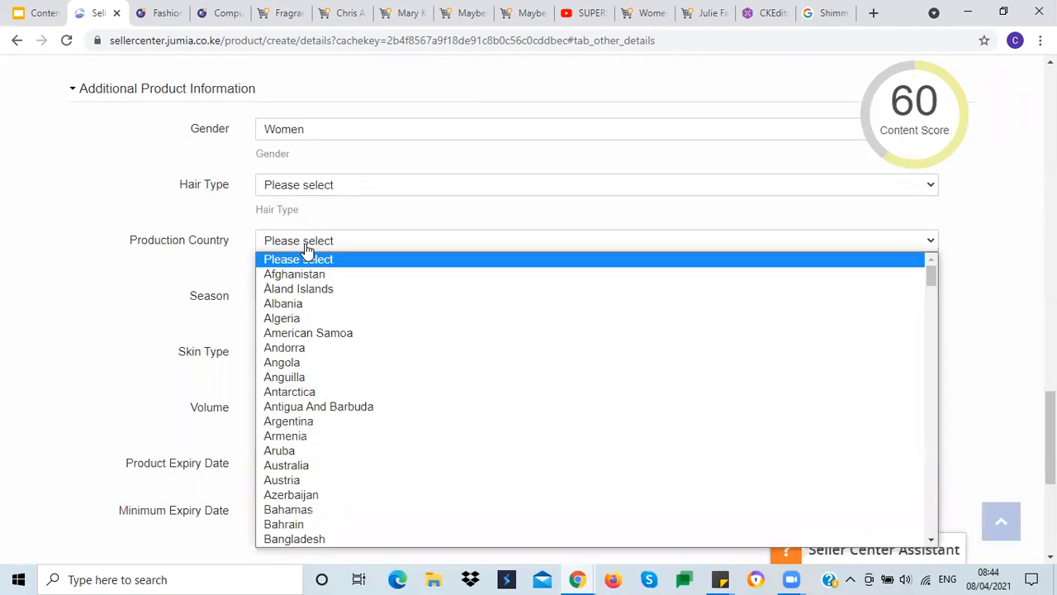
pyautogui.click(124, 330)
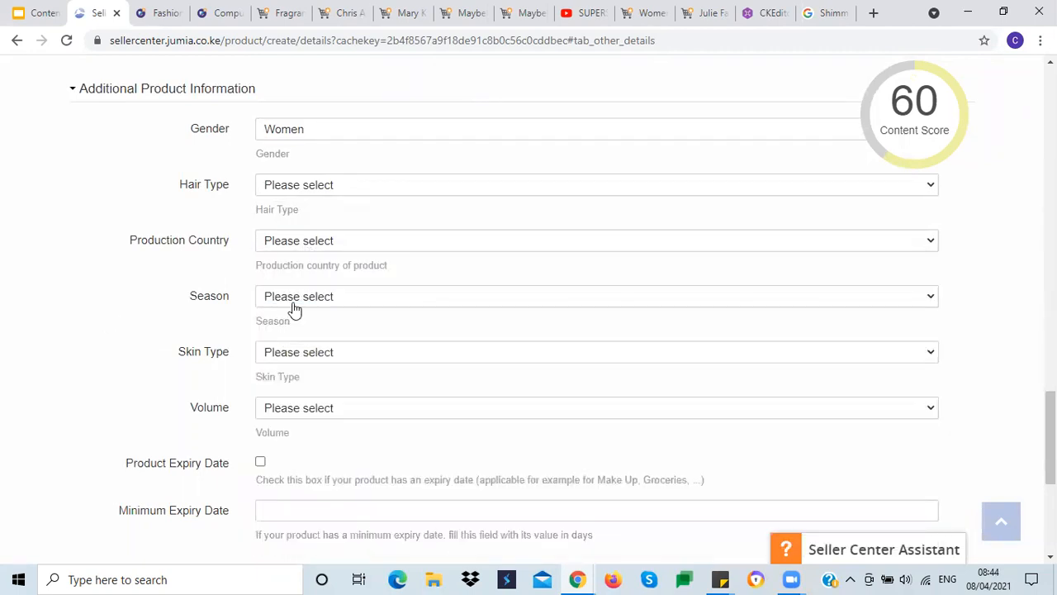
# Step: Set the Skin Type to All skin types
pyautogui.scroll(-3, 78, 319)
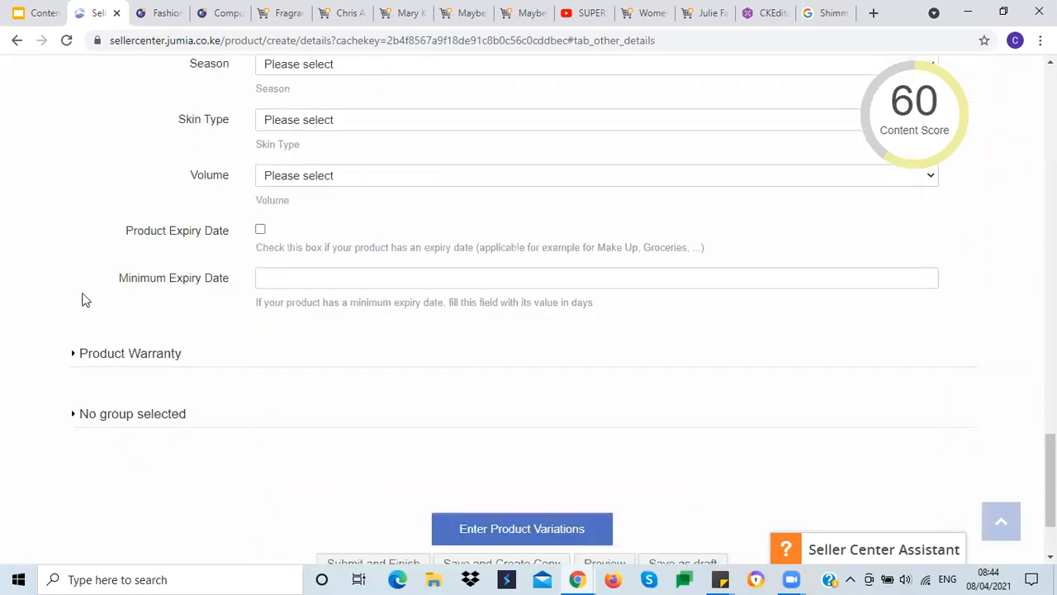
pyautogui.scroll(2, 83, 300)
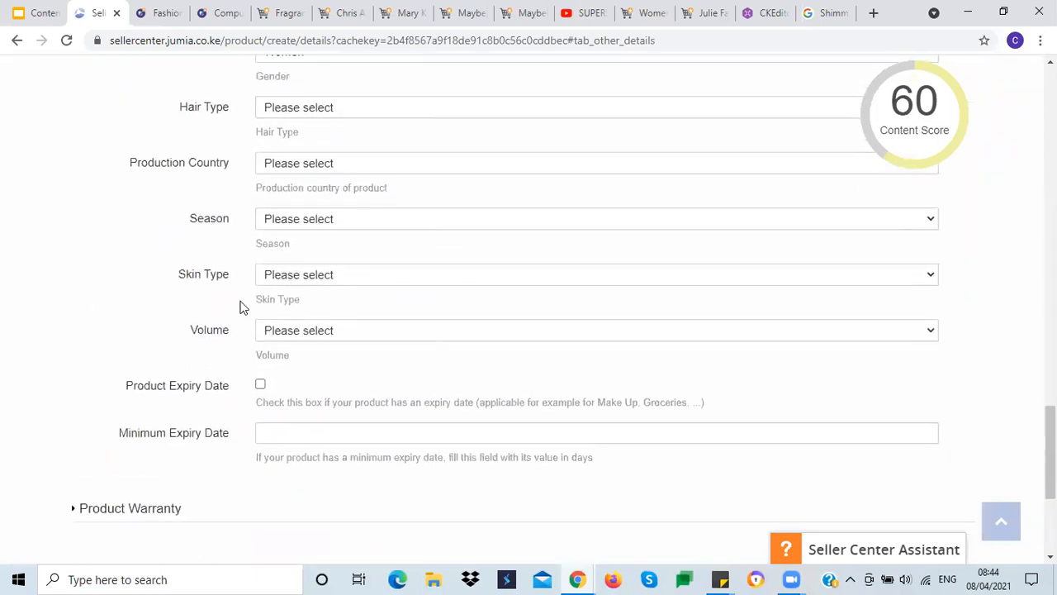
pyautogui.click(292, 281)
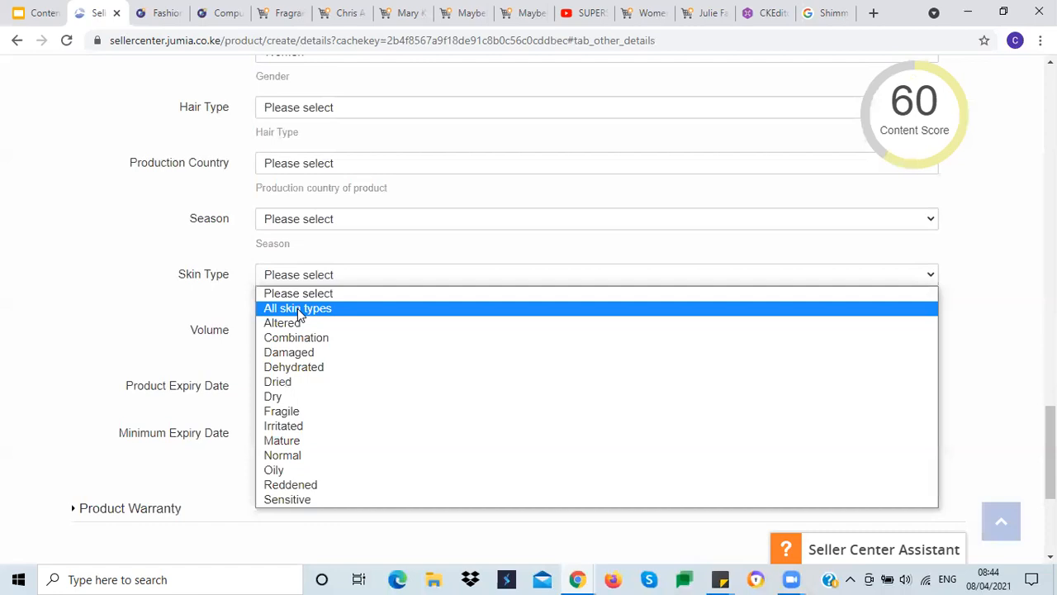
pyautogui.click(280, 308)
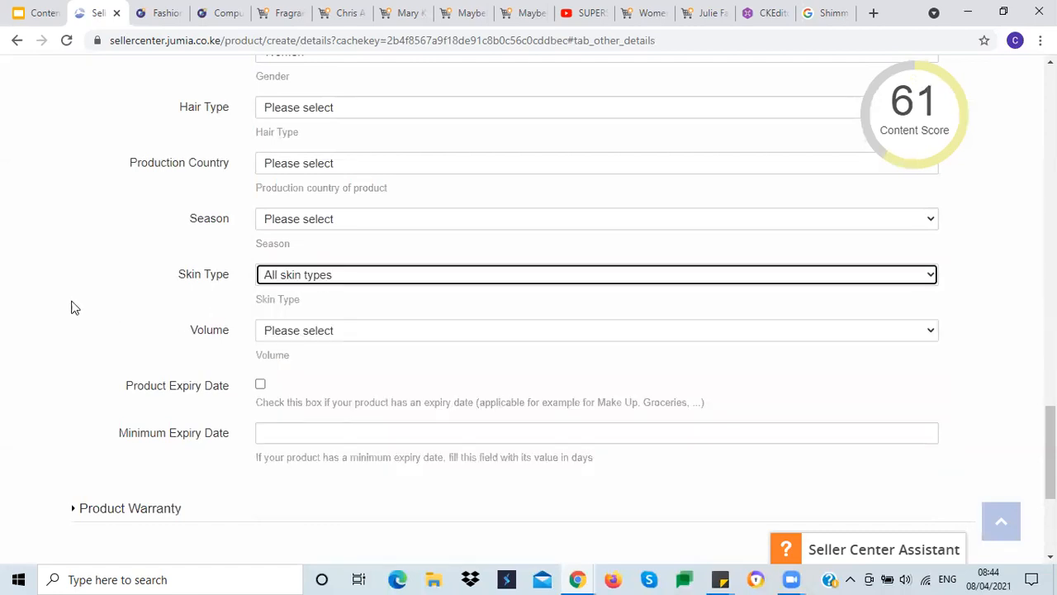
pyautogui.scroll(-1, 71, 307)
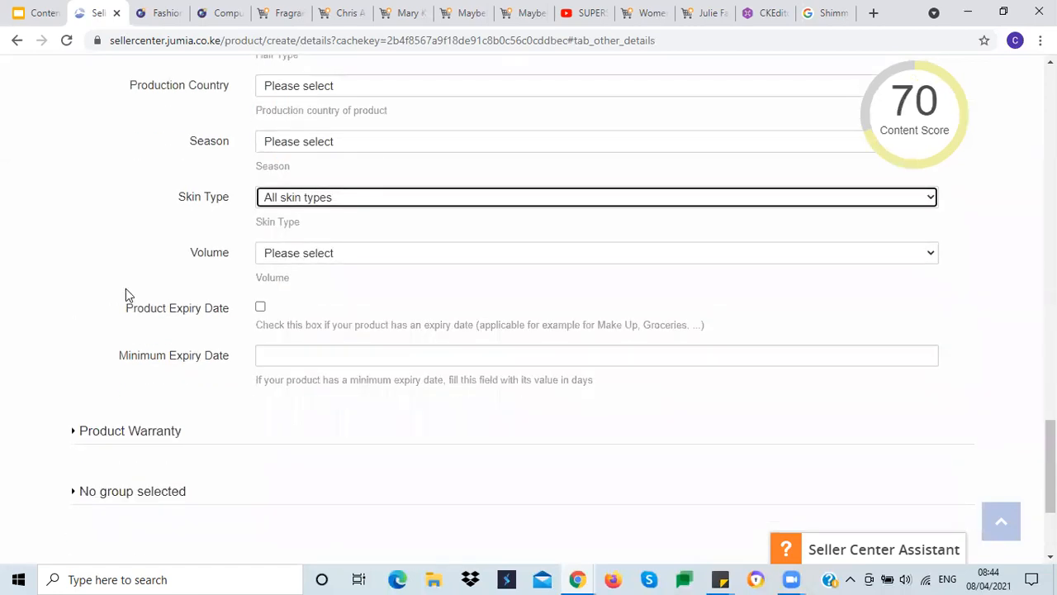
pyautogui.click(294, 256)
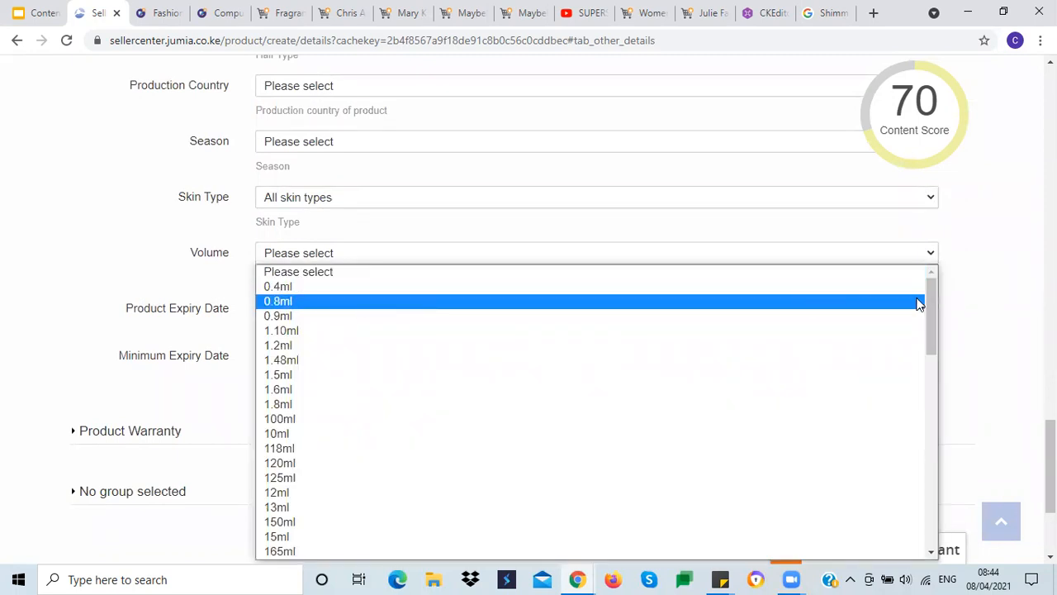
pyautogui.moveTo(931, 303)
pyautogui.mouseDown()
pyautogui.moveTo(919, 407)
pyautogui.moveTo(942, 501)
pyautogui.moveTo(942, 298)
pyautogui.mouseUp()
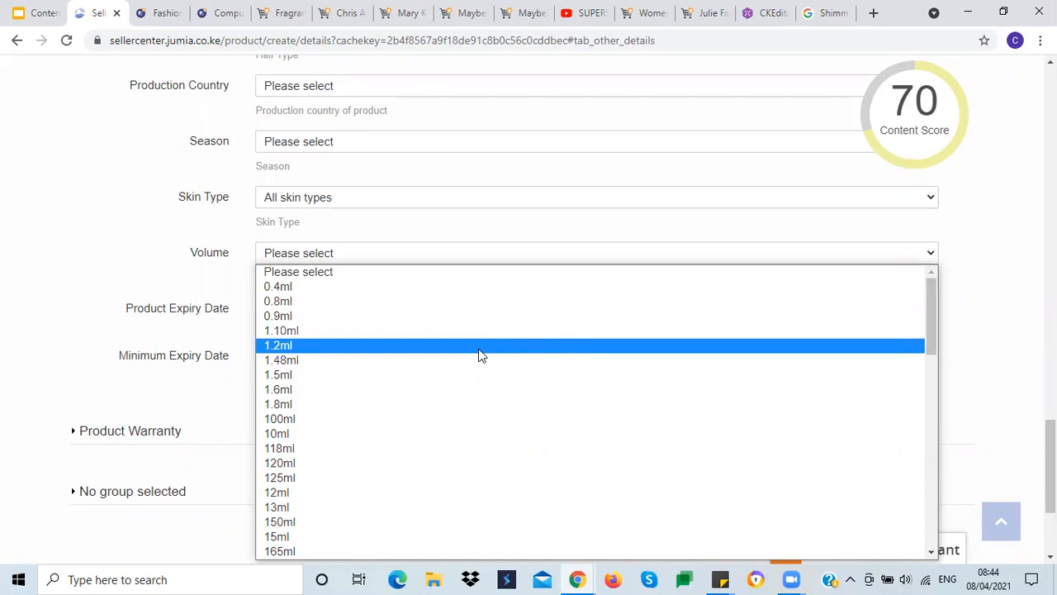
pyautogui.click(94, 212)
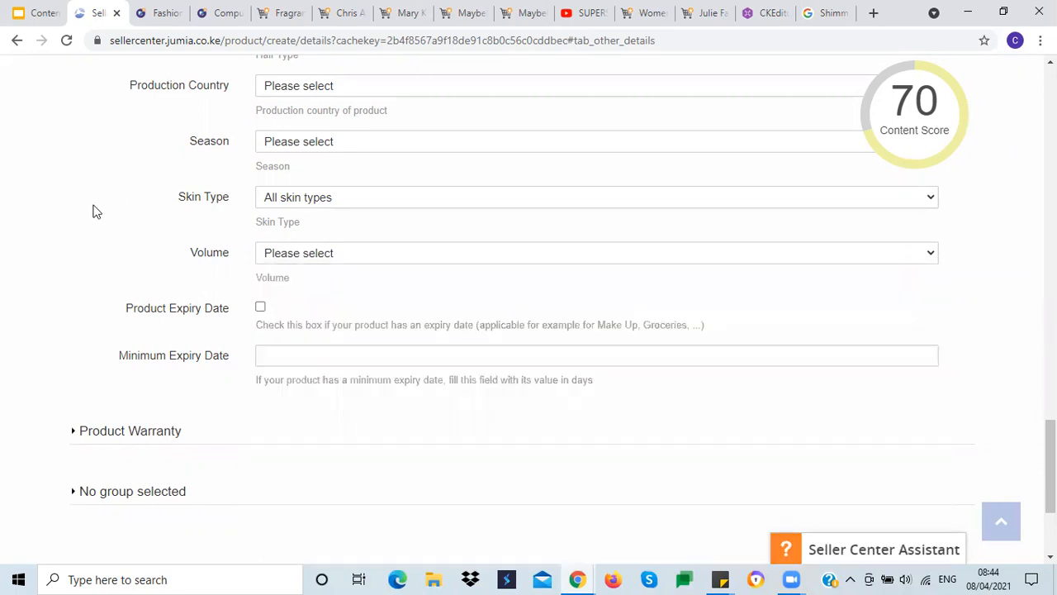
# Step: Enable Product Expiry Date and set the Minimum Expiry Date to 365 days
pyautogui.scroll(-2, 94, 210)
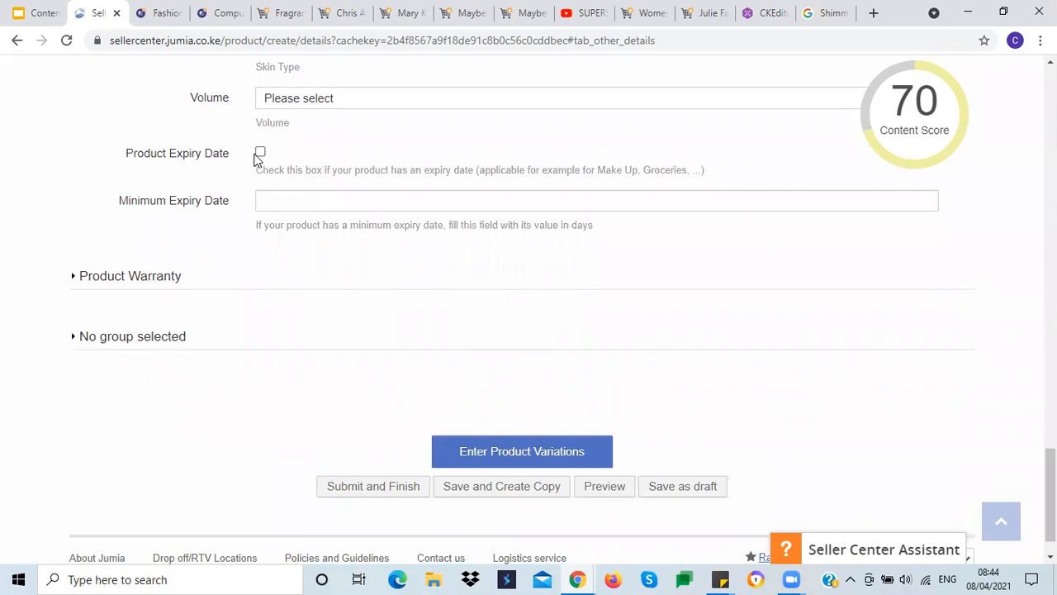
pyautogui.click(261, 154)
pyautogui.click(349, 201)
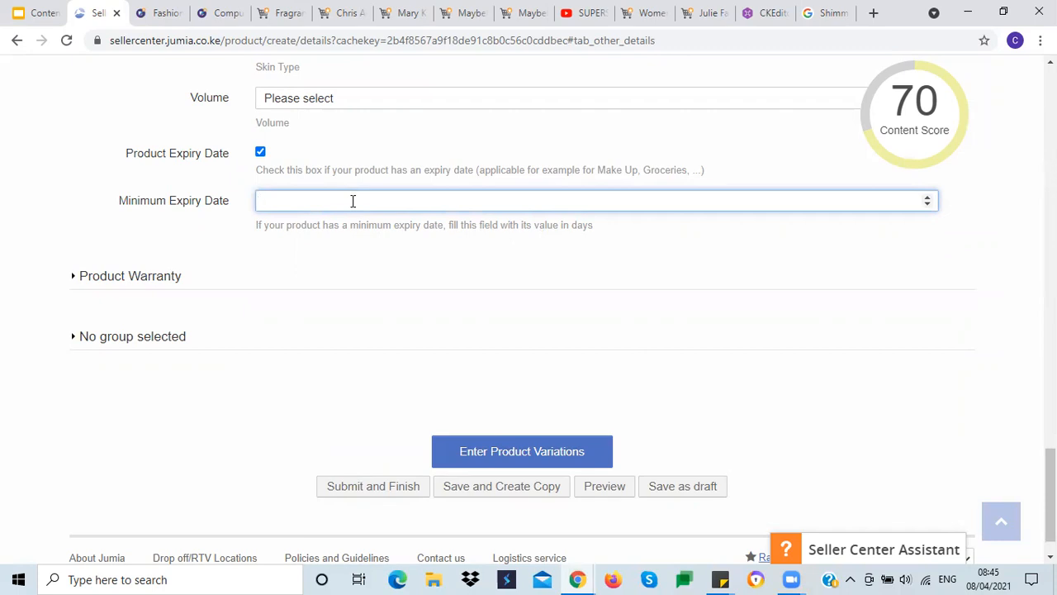
pyautogui.write('365')
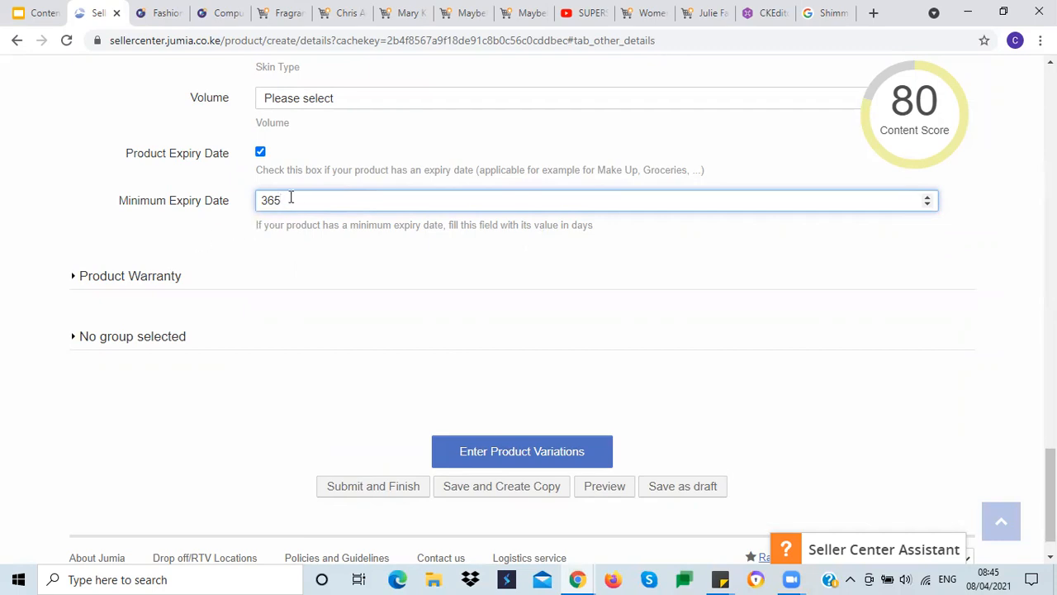
pyautogui.click(266, 253)
pyautogui.moveTo(910, 147)
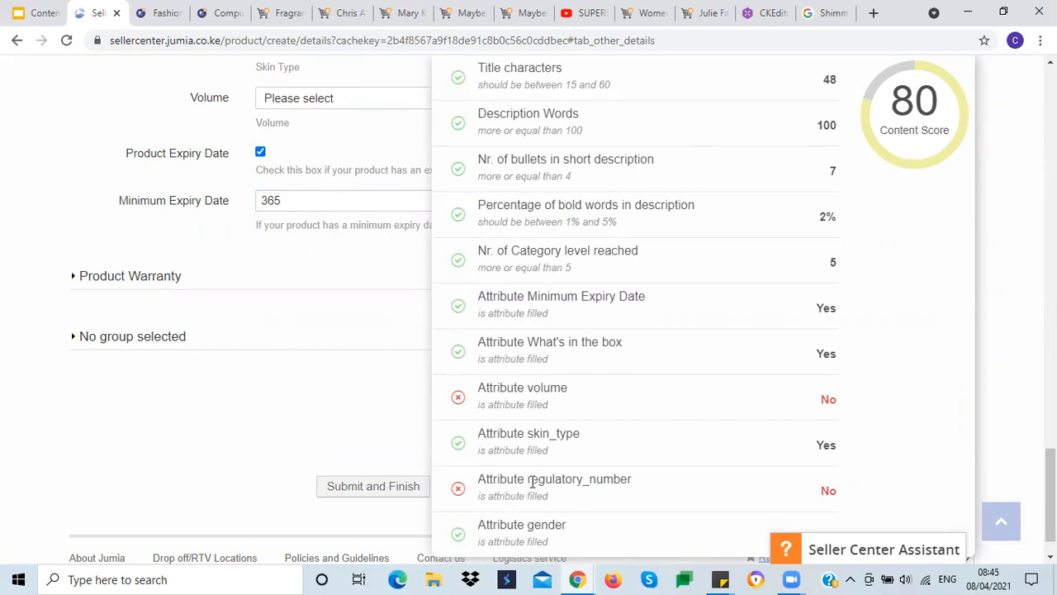
# Step: Expand the No group selected attributes section and set the Shop Type to Jumia Mall
pyautogui.click(142, 279)
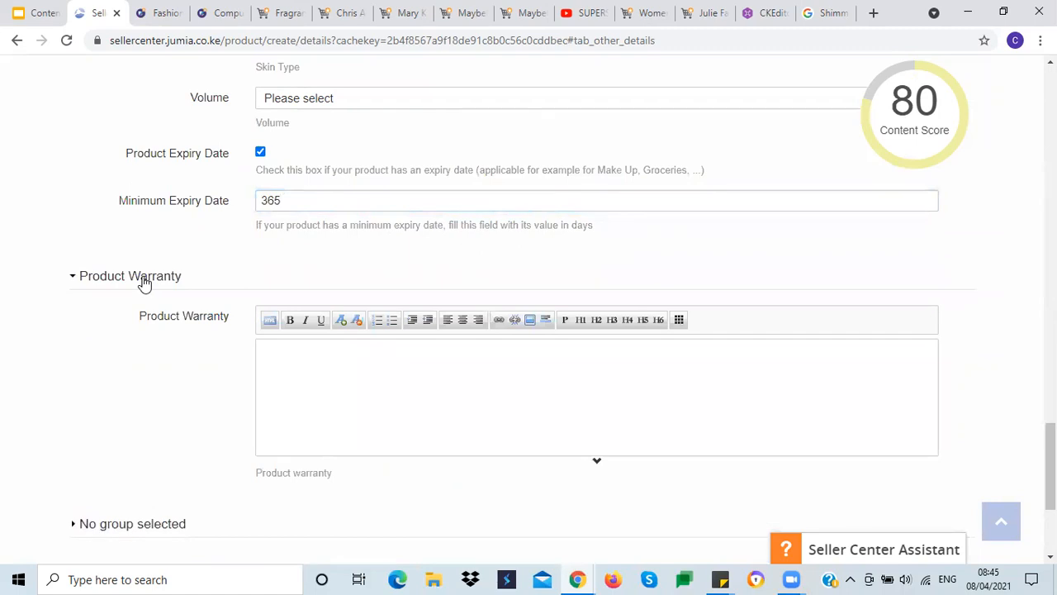
pyautogui.click(142, 280)
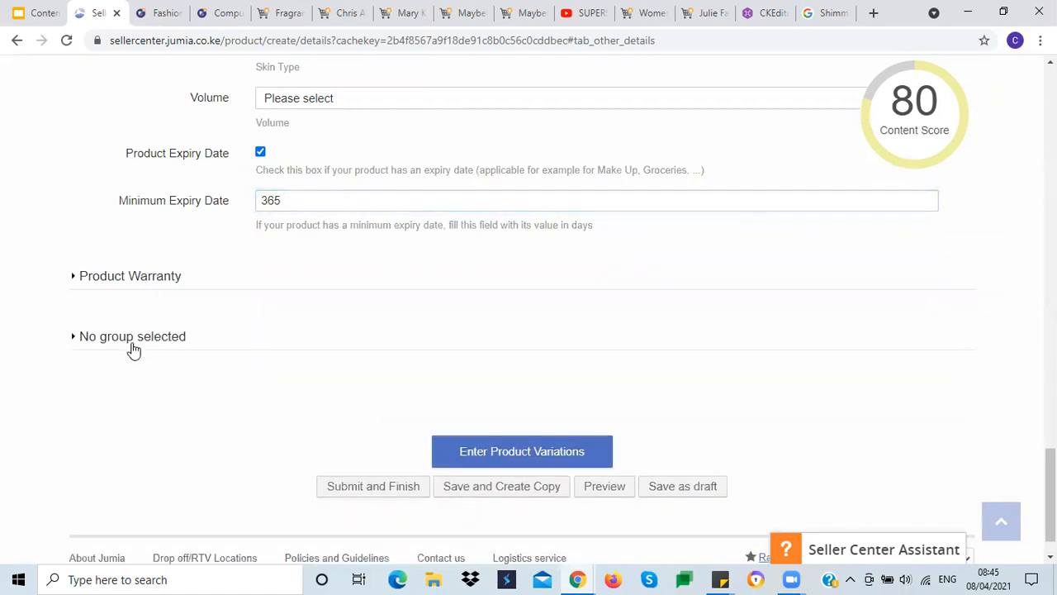
pyautogui.click(152, 341)
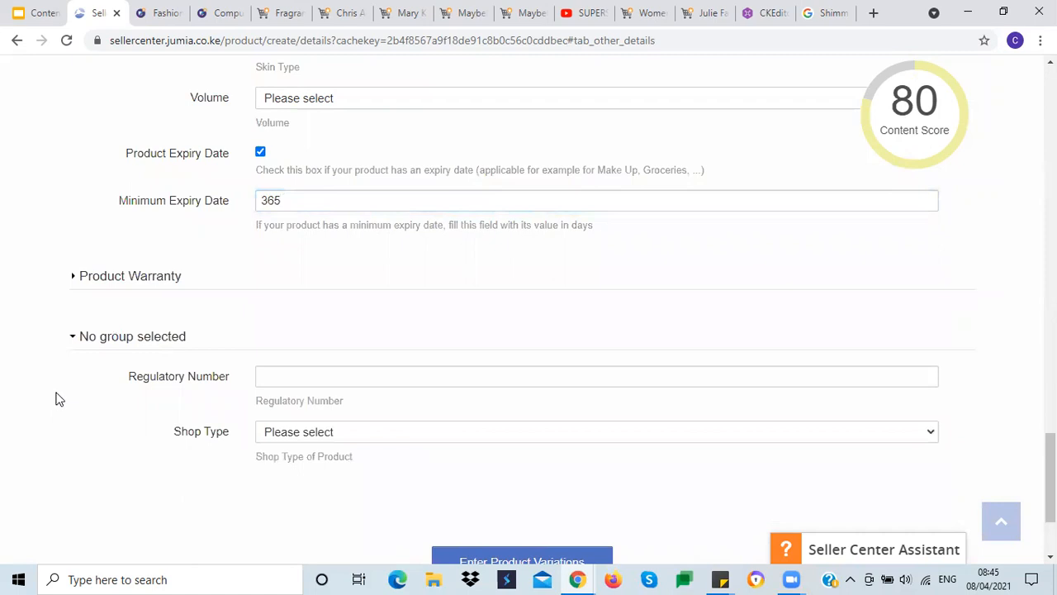
pyautogui.scroll(-1, 55, 398)
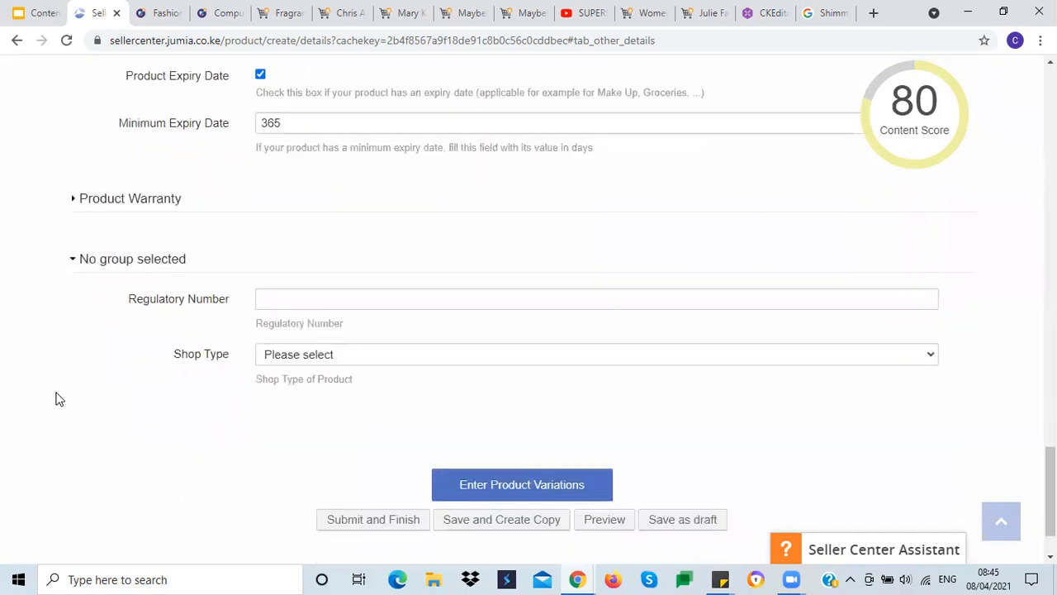
pyautogui.click(298, 299)
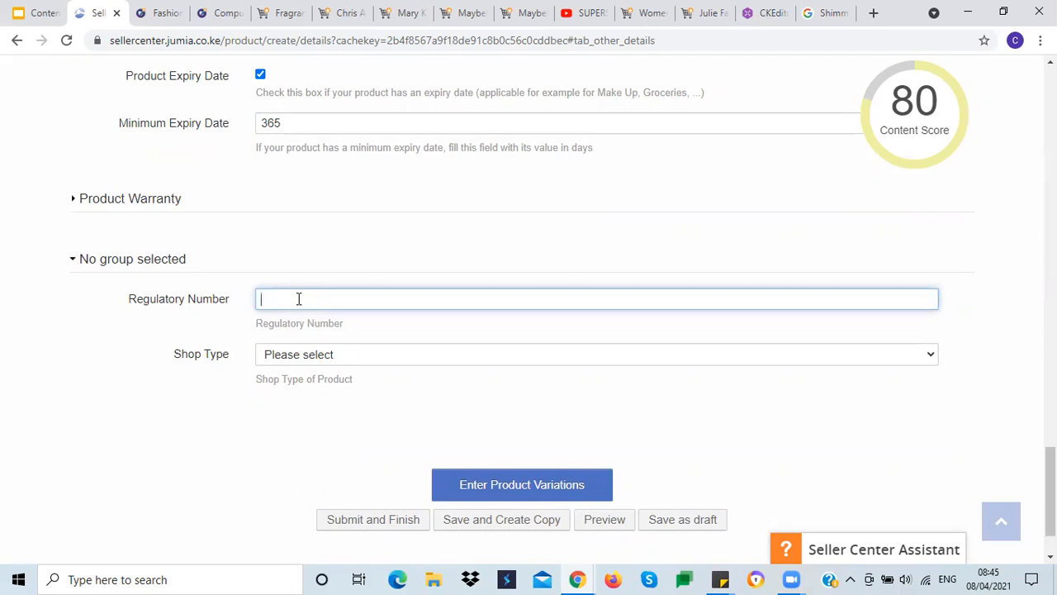
pyautogui.click(137, 414)
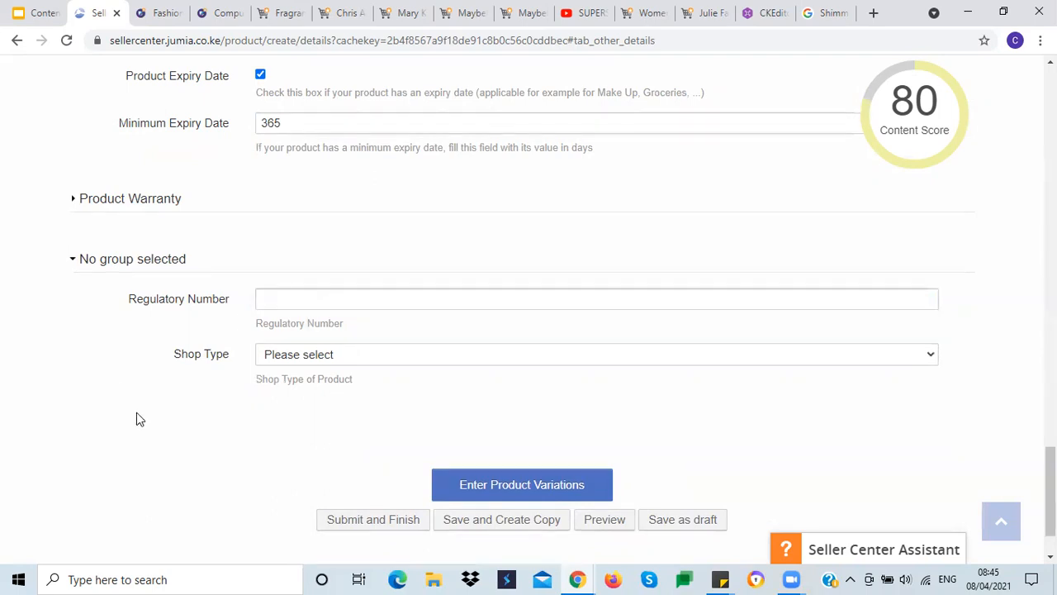
pyautogui.click(300, 356)
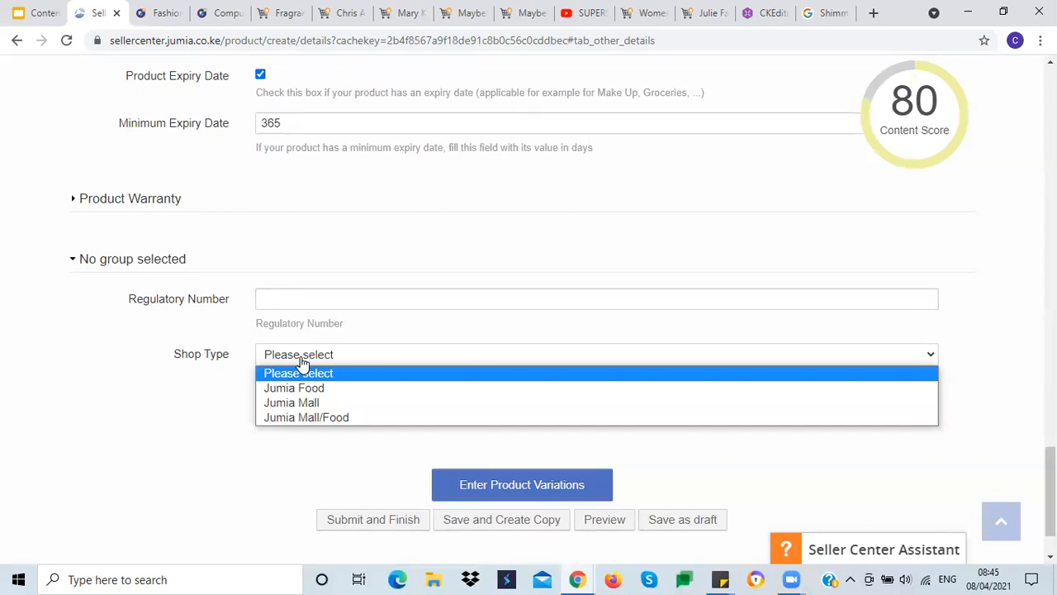
pyautogui.click(308, 402)
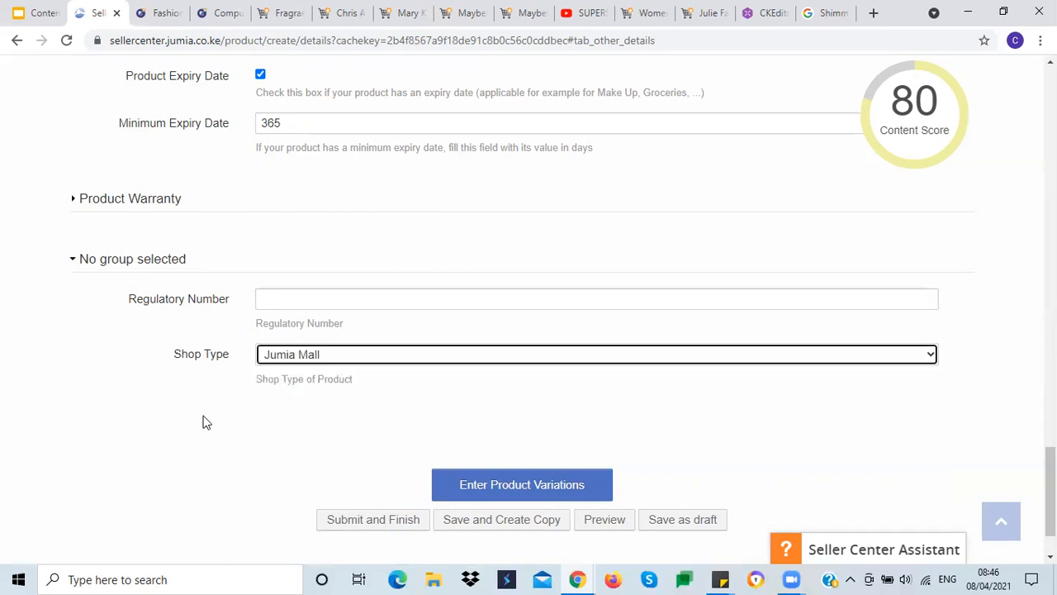
# Step: Move on to product variations and set the product SKU to 50 Voyager, copied from the product name
pyautogui.click(130, 260)
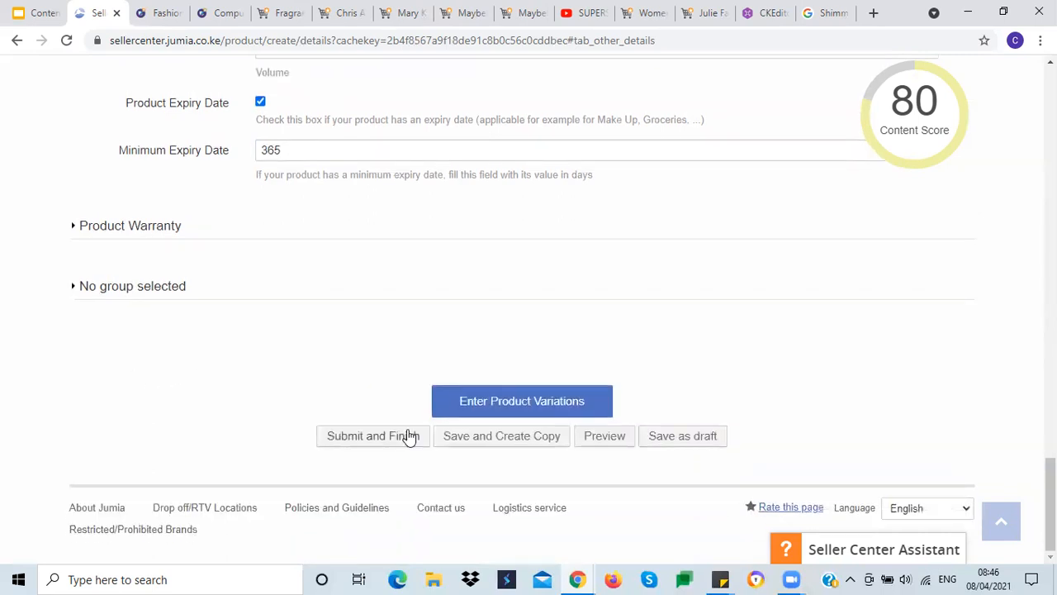
pyautogui.click(506, 407)
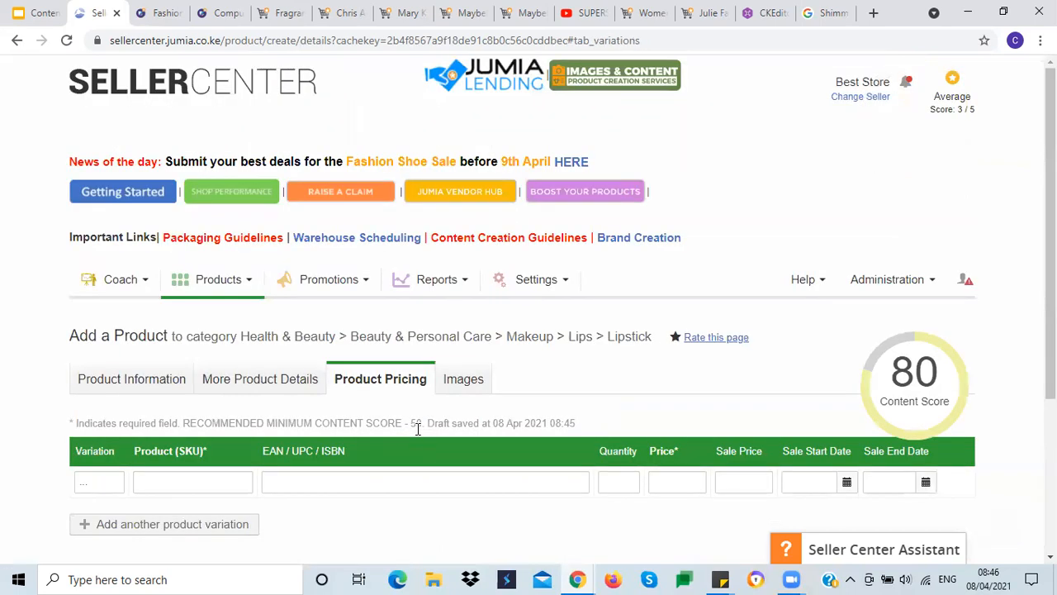
pyautogui.scroll(-2, 418, 427)
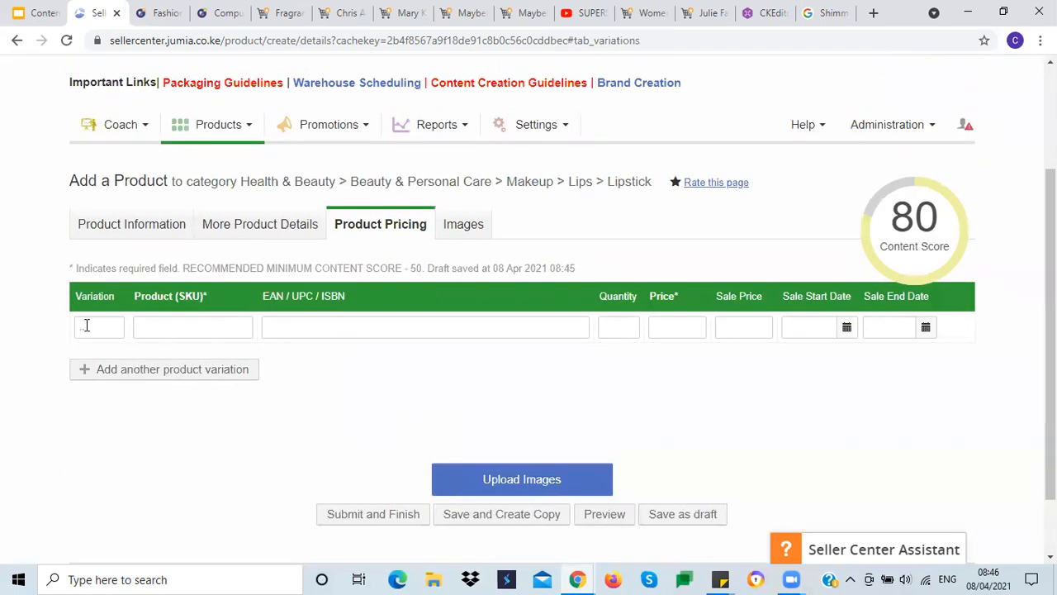
pyautogui.click(153, 326)
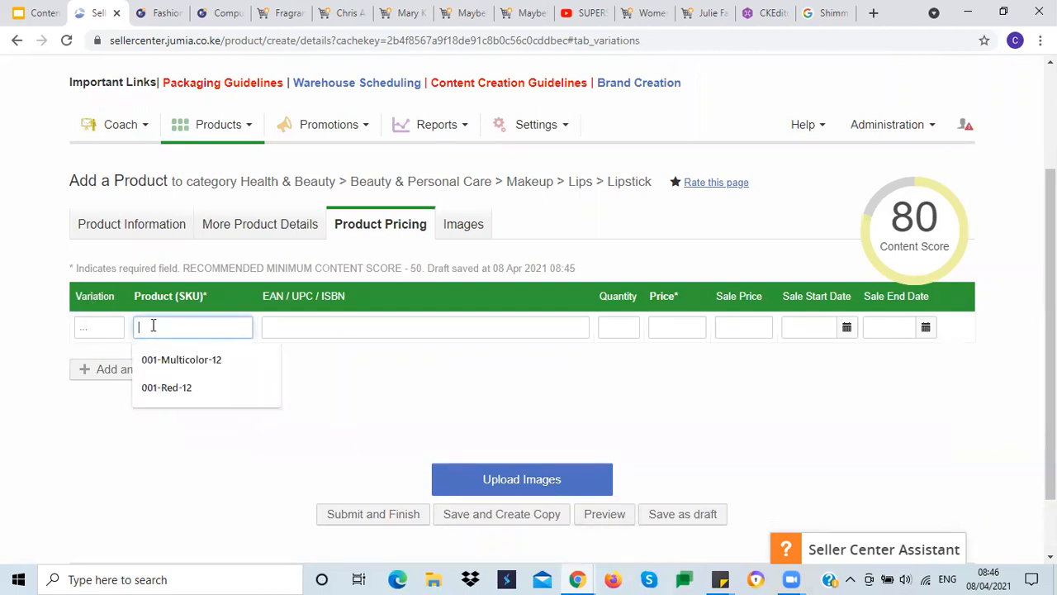
pyautogui.click(152, 231)
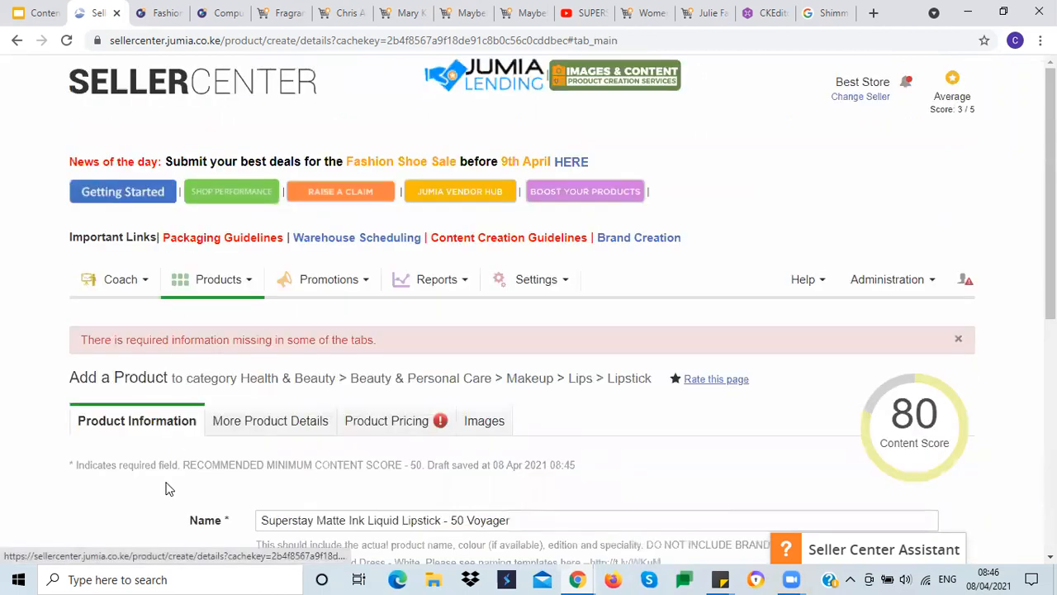
pyautogui.moveTo(453, 364); pyautogui.dragTo(517, 366)
pyautogui.hotkey('ctrl', 'c')
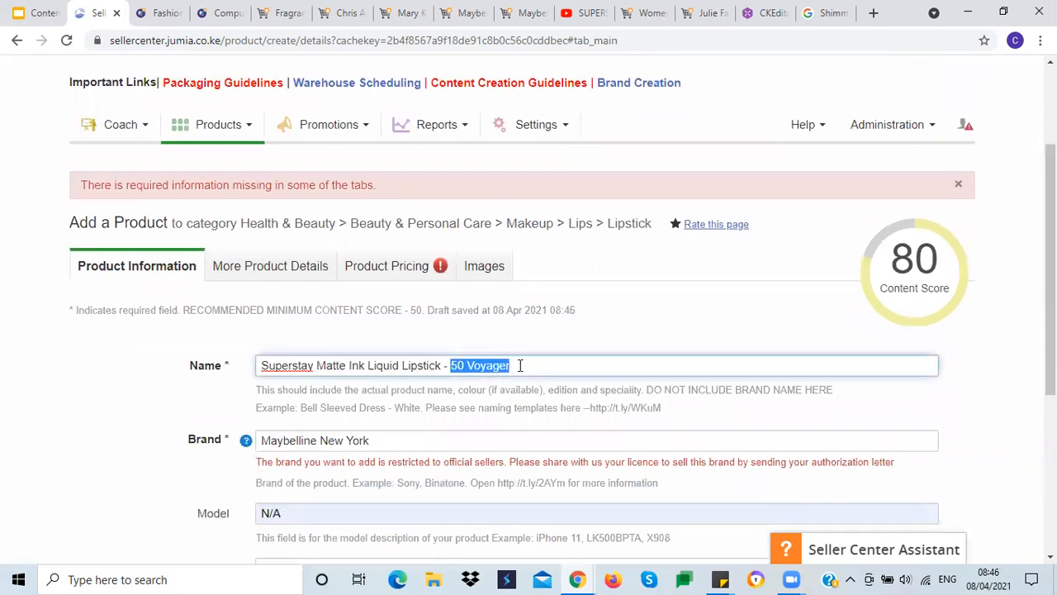
pyautogui.click(417, 267)
pyautogui.click(215, 371)
pyautogui.hotkey('ctrl', 'v')
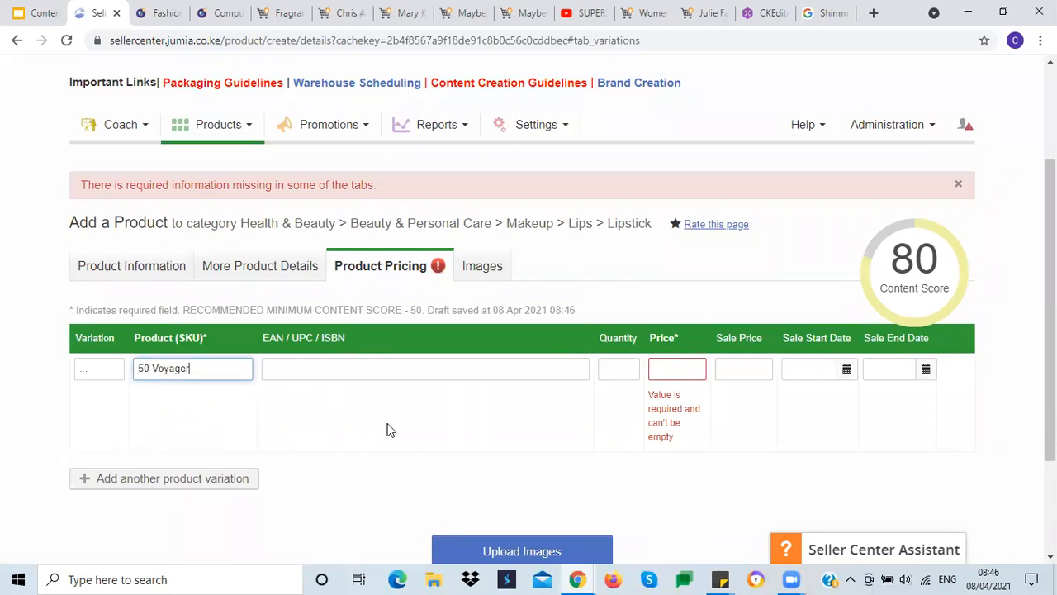
# Step: Set the variation's quantity to 20 and its price to 1000
pyautogui.scroll(-2, 397, 423)
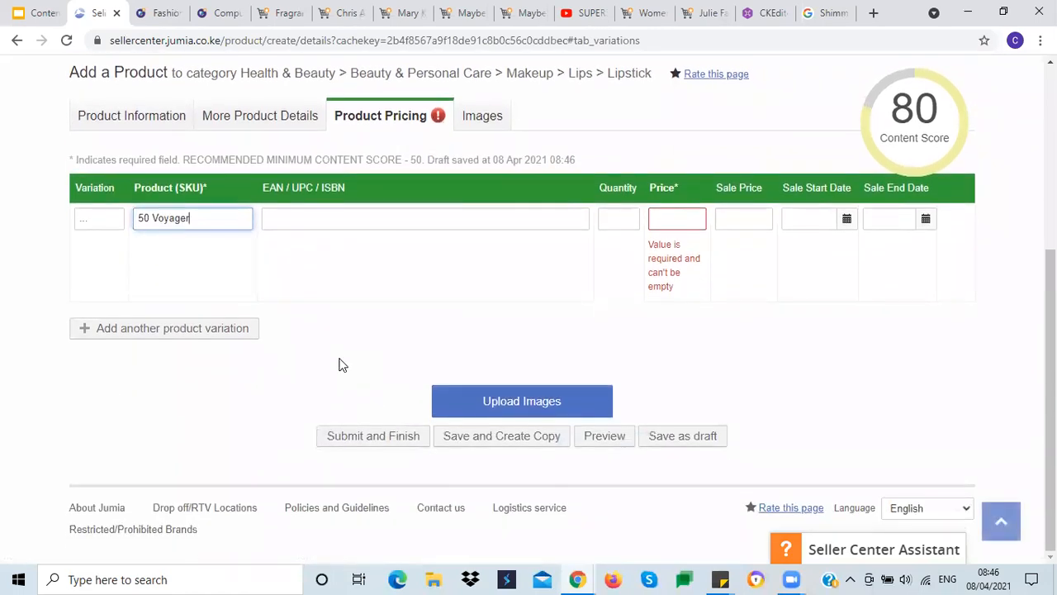
pyautogui.click(279, 220)
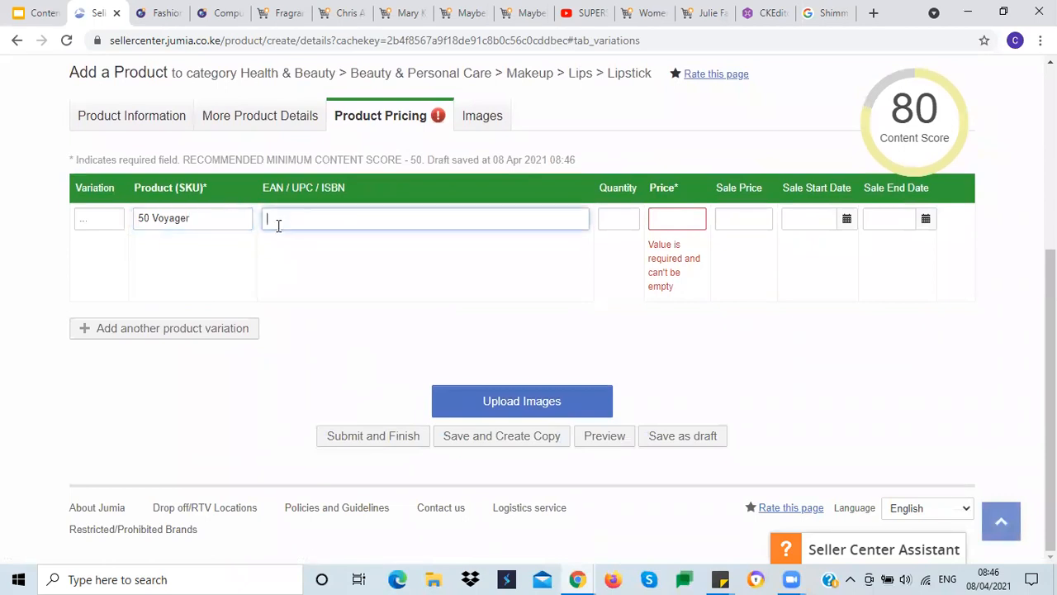
pyautogui.click(320, 264)
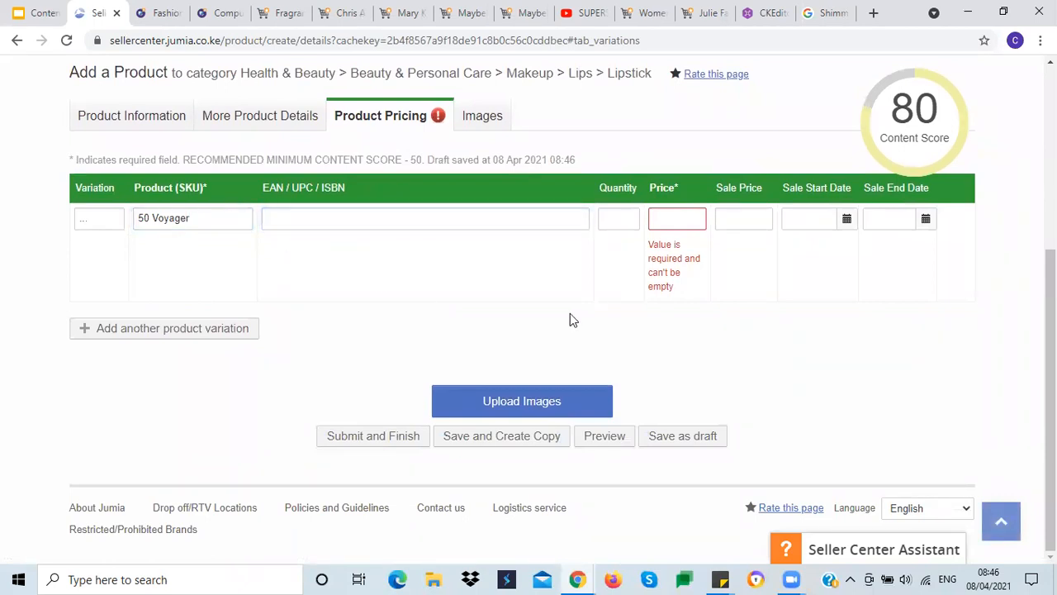
pyautogui.click(605, 219)
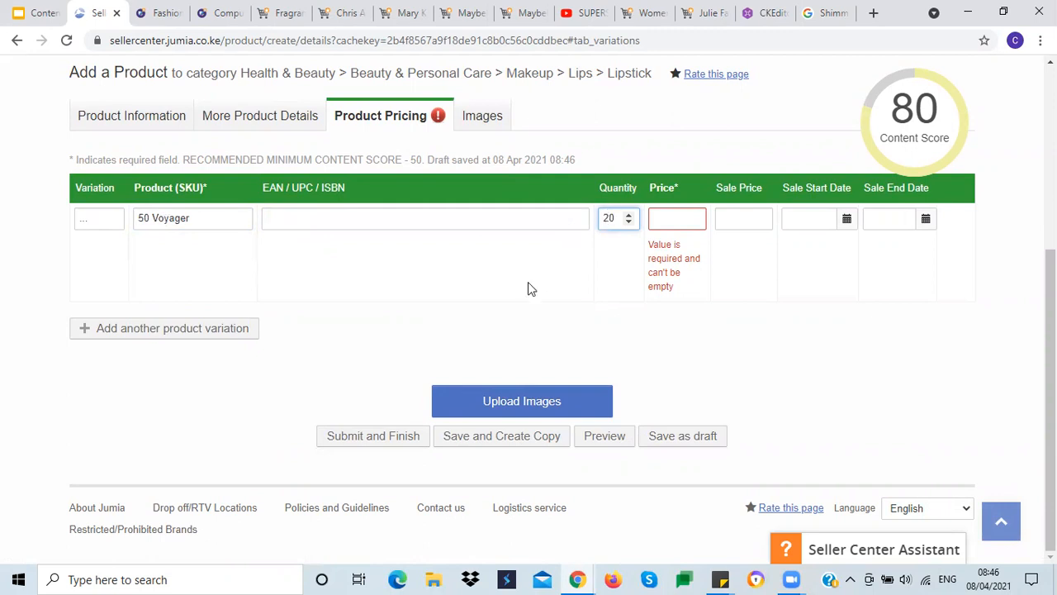
pyautogui.click(670, 218)
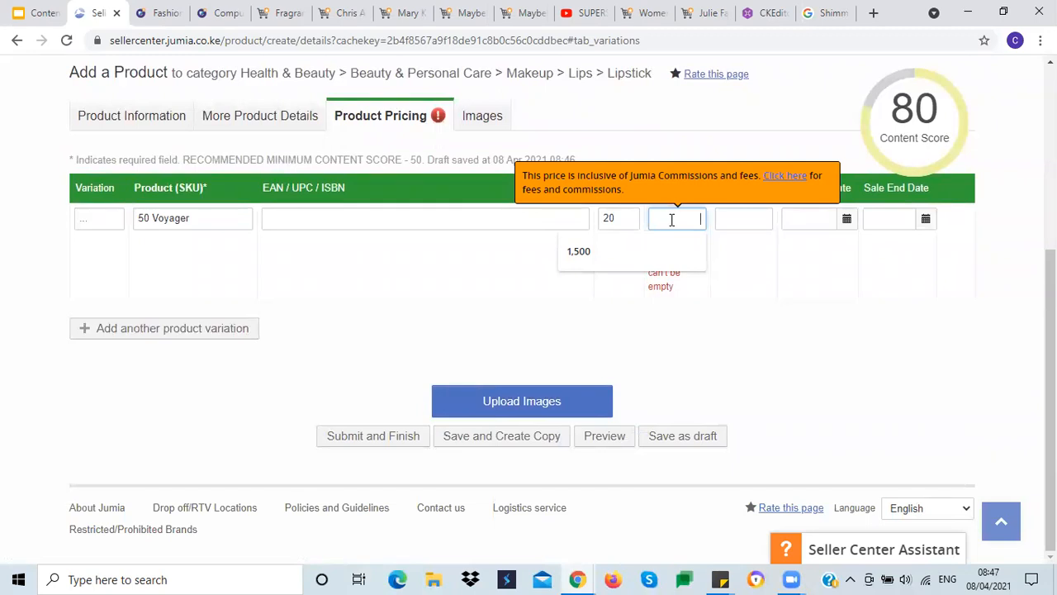
pyautogui.write('1000')
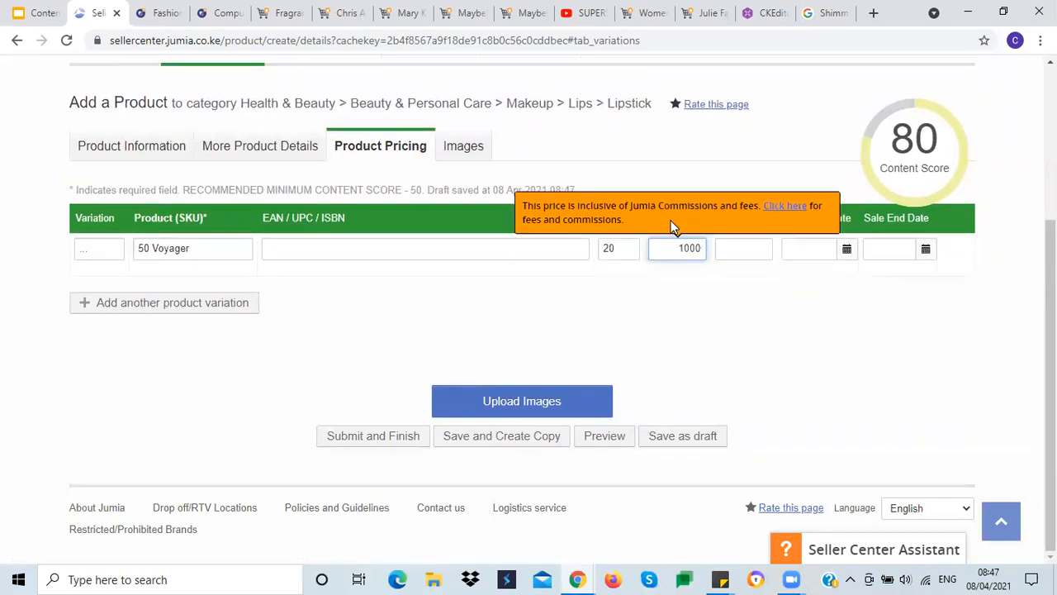
pyautogui.click(673, 320)
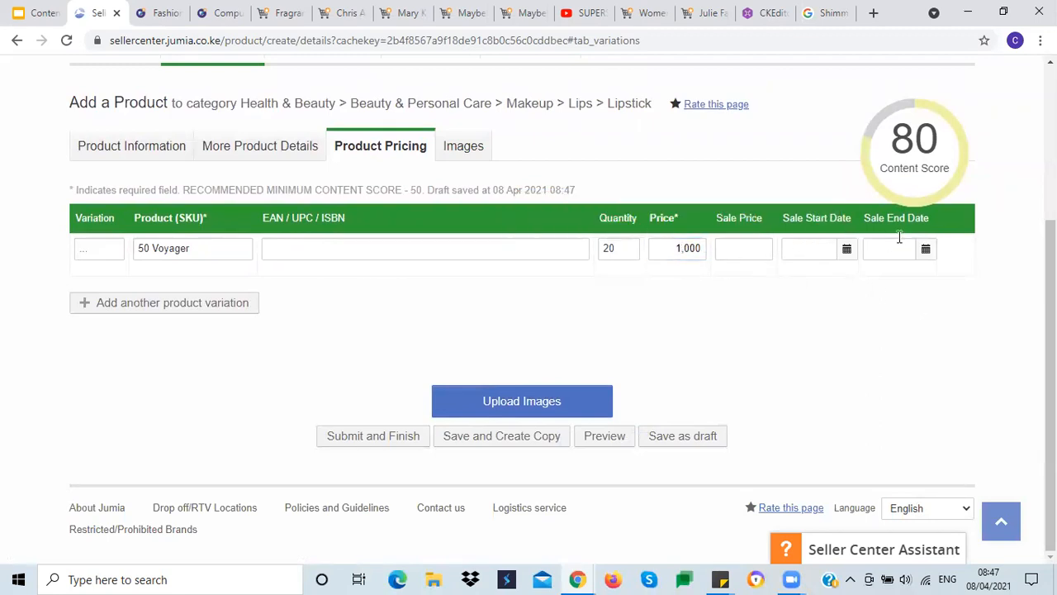
pyautogui.click(667, 252)
pyautogui.click(652, 252)
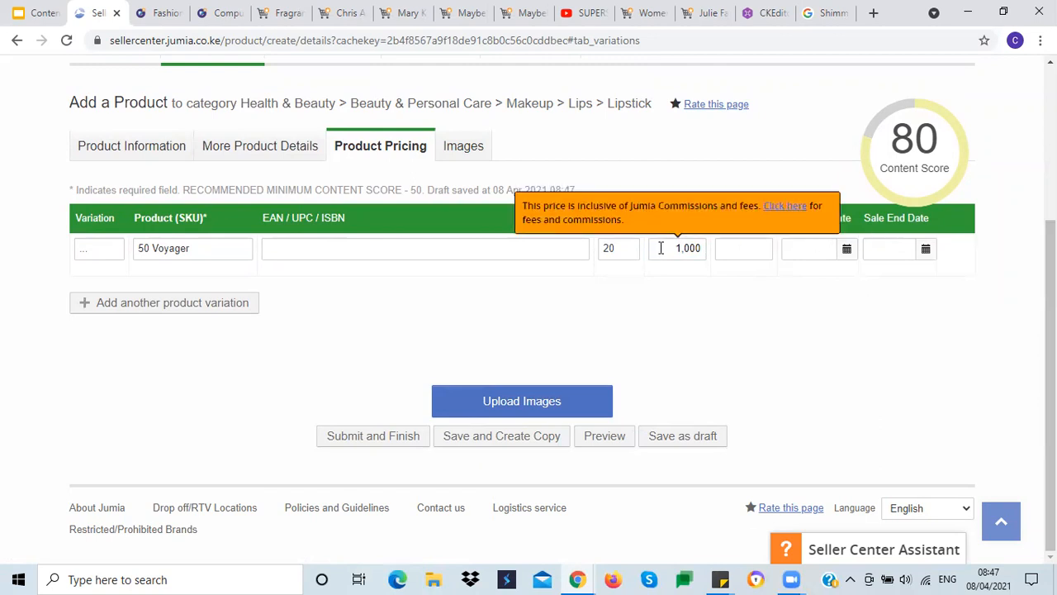
pyautogui.click(661, 248)
pyautogui.click(665, 300)
pyautogui.click(676, 248)
pyautogui.click(683, 309)
pyautogui.click(675, 249)
pyautogui.click(683, 311)
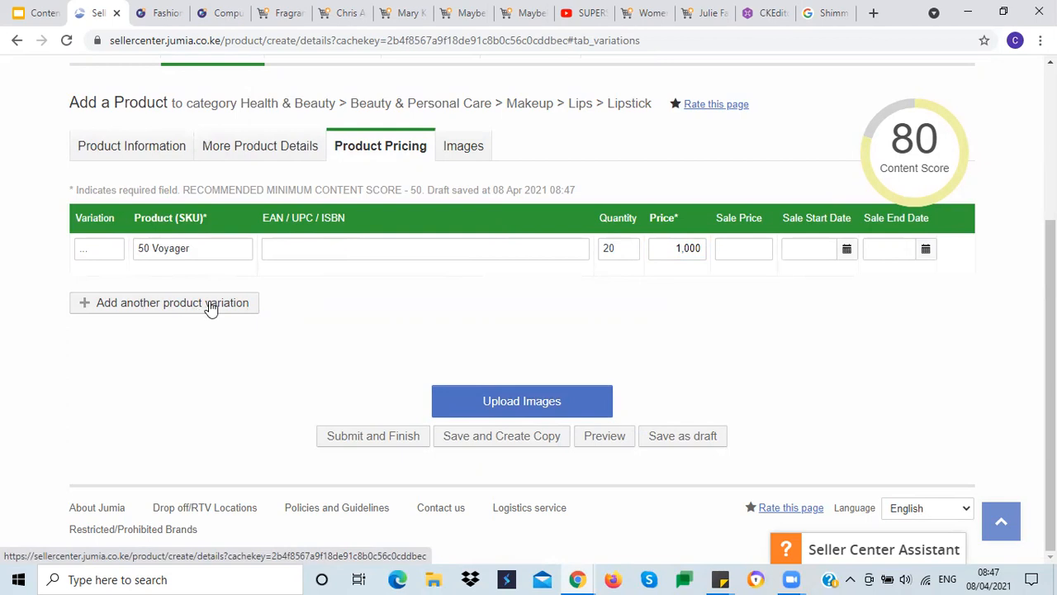
# Step: View the 20 Pioneer shade of the Superstay lipstick on its Jumia product page
pyautogui.doubleClick(174, 248)
pyautogui.moveTo(174, 248); pyautogui.dragTo(155, 256)
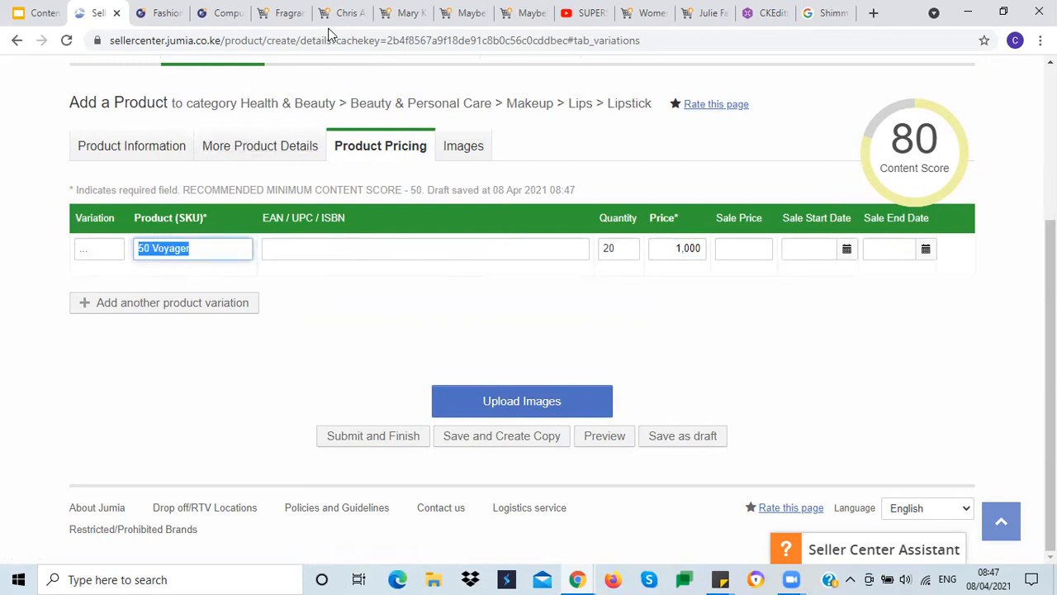
pyautogui.click(522, 13)
pyautogui.moveTo(1050, 290); pyautogui.dragTo(1030, 117)
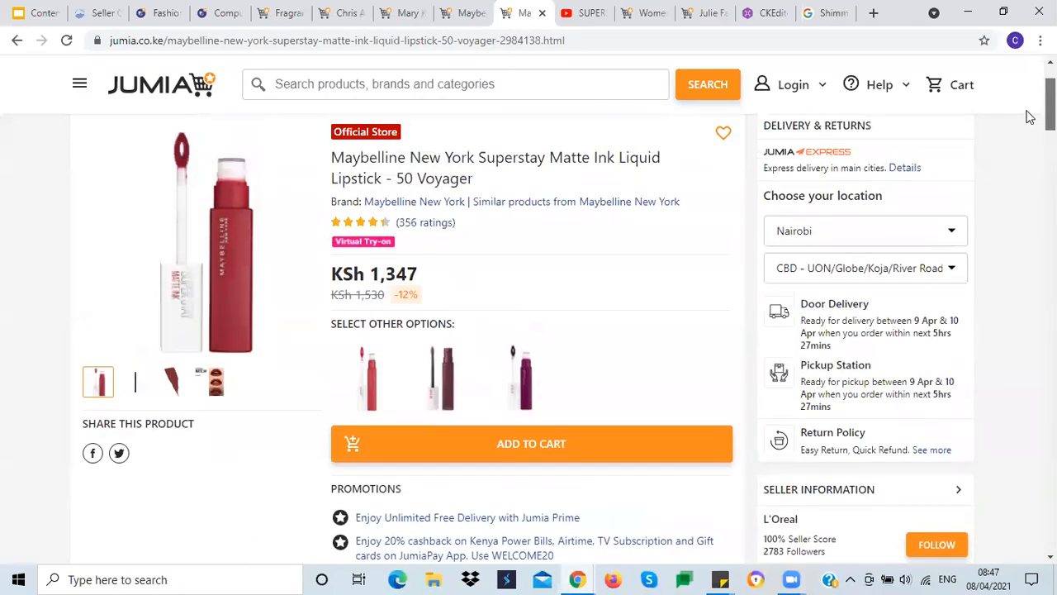
pyautogui.click(367, 377)
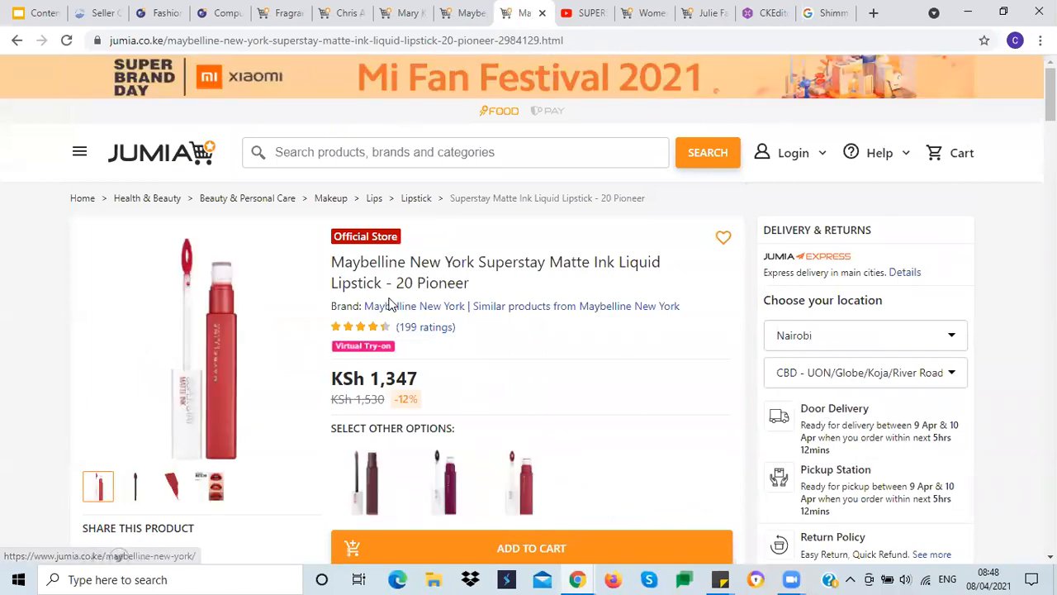
pyautogui.click(87, 13)
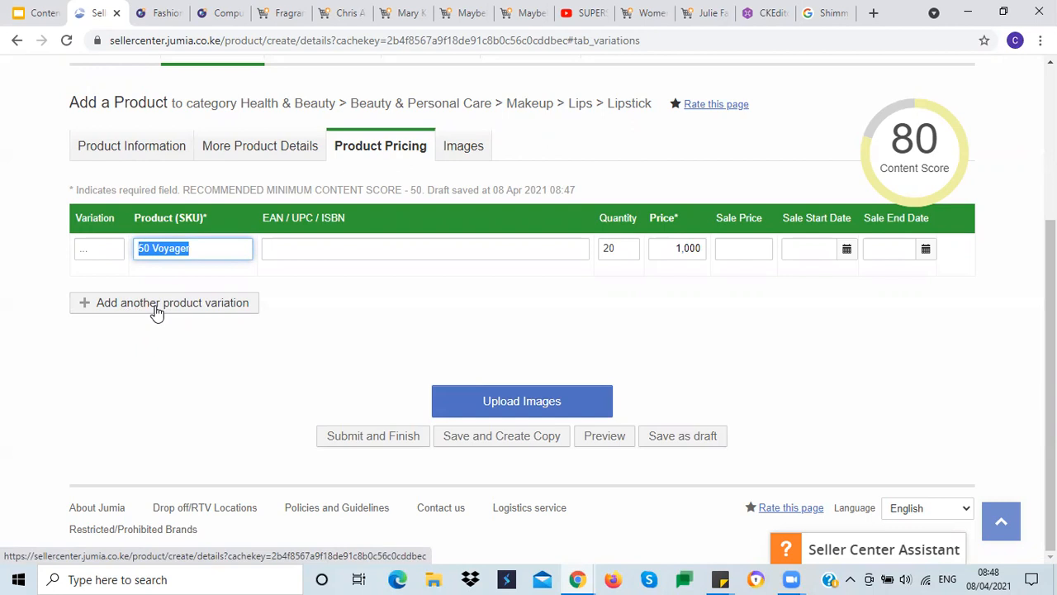
# Step: Proceed to the Images section of the listing
pyautogui.click(408, 313)
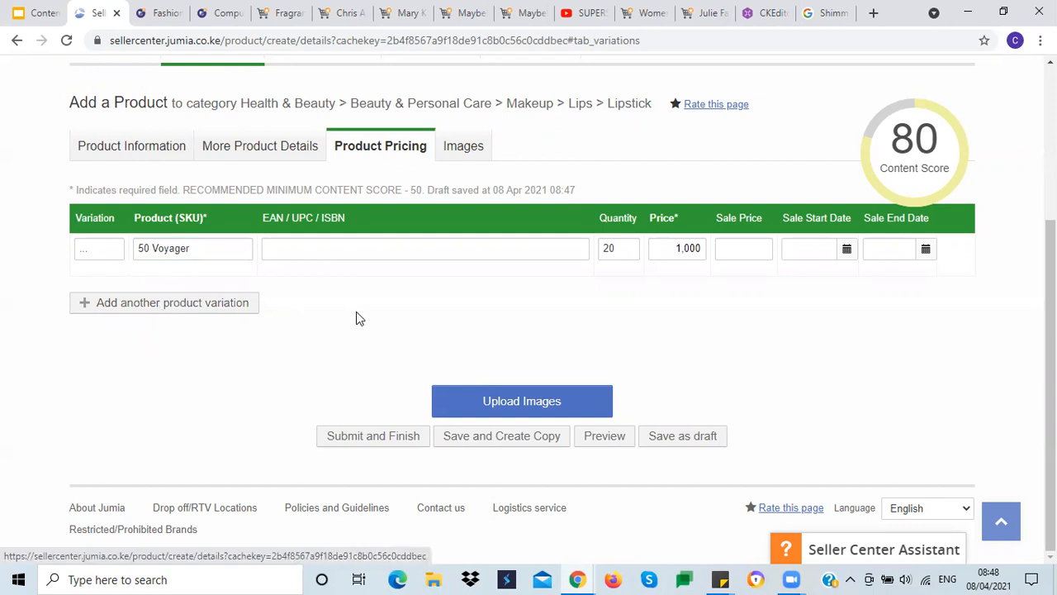
pyautogui.click(518, 403)
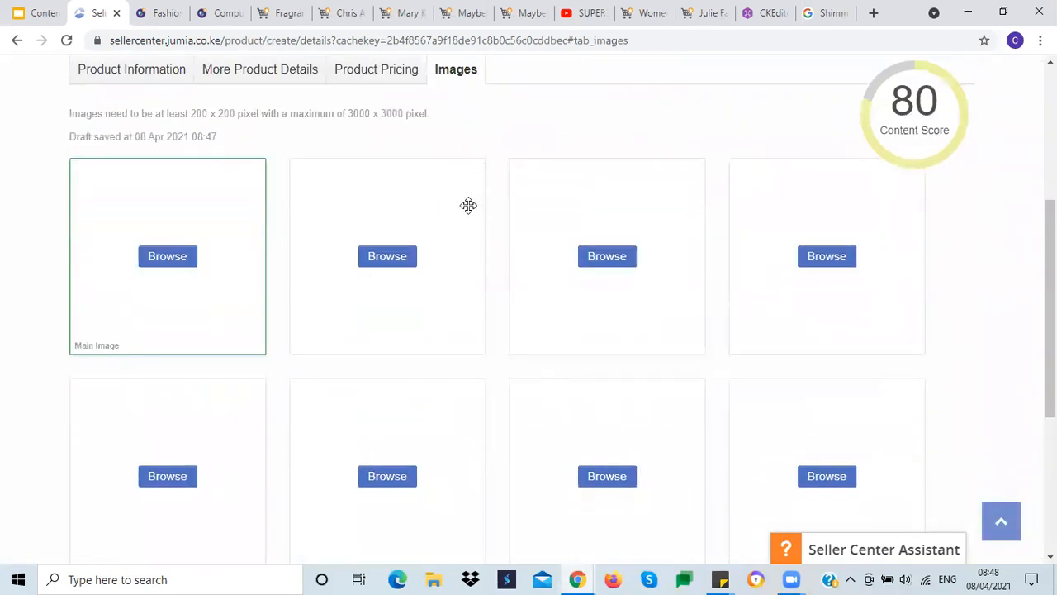
# Step: Open the 20 Pioneer lipstick's main product image in a new browser tab
pyautogui.click(463, 13)
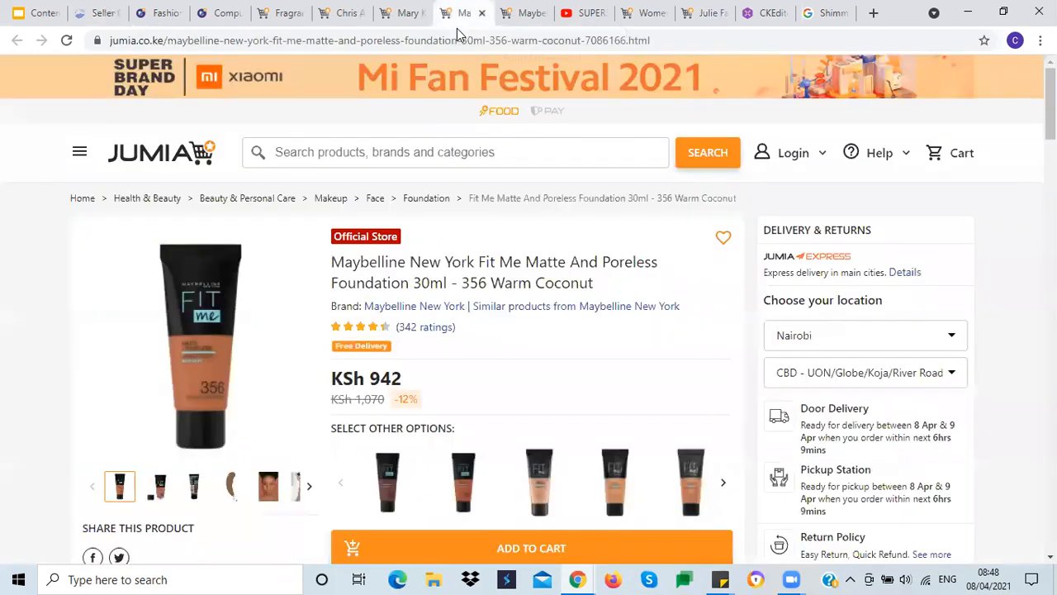
pyautogui.click(523, 13)
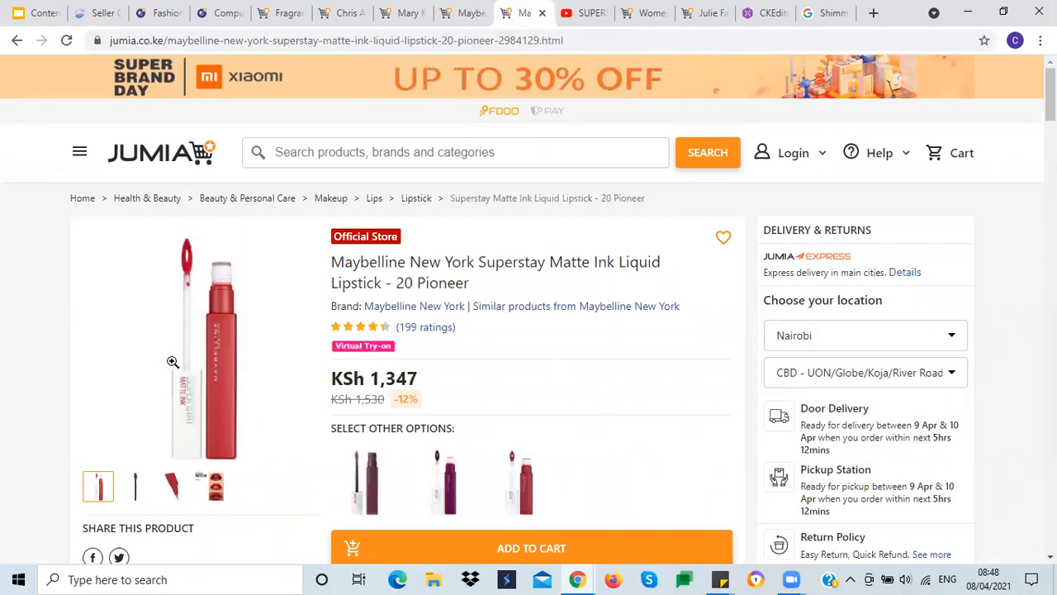
pyautogui.rightClick(188, 355)
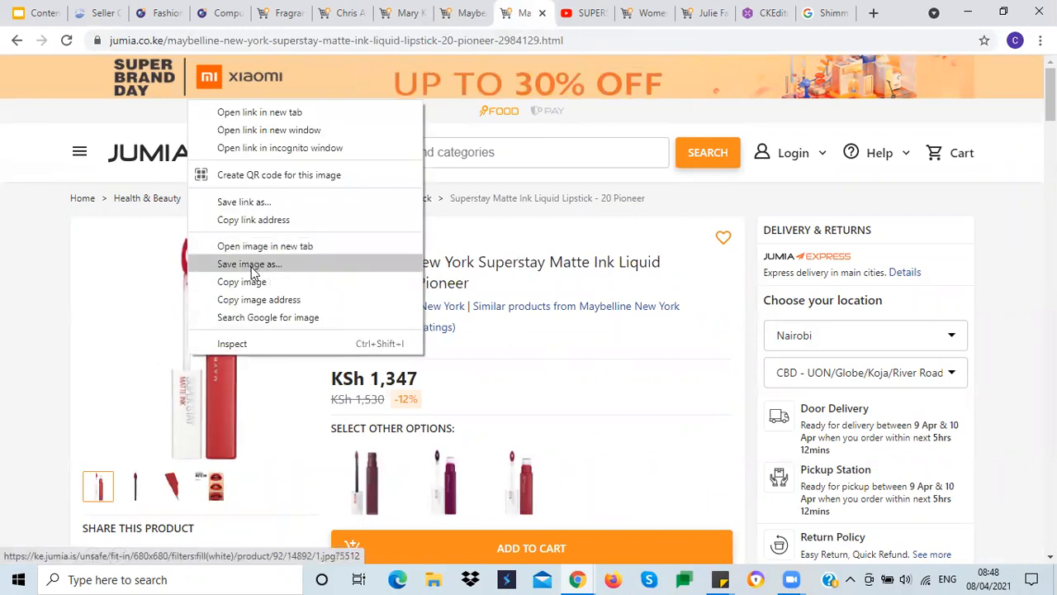
pyautogui.click(230, 248)
pyautogui.rightClick(206, 330)
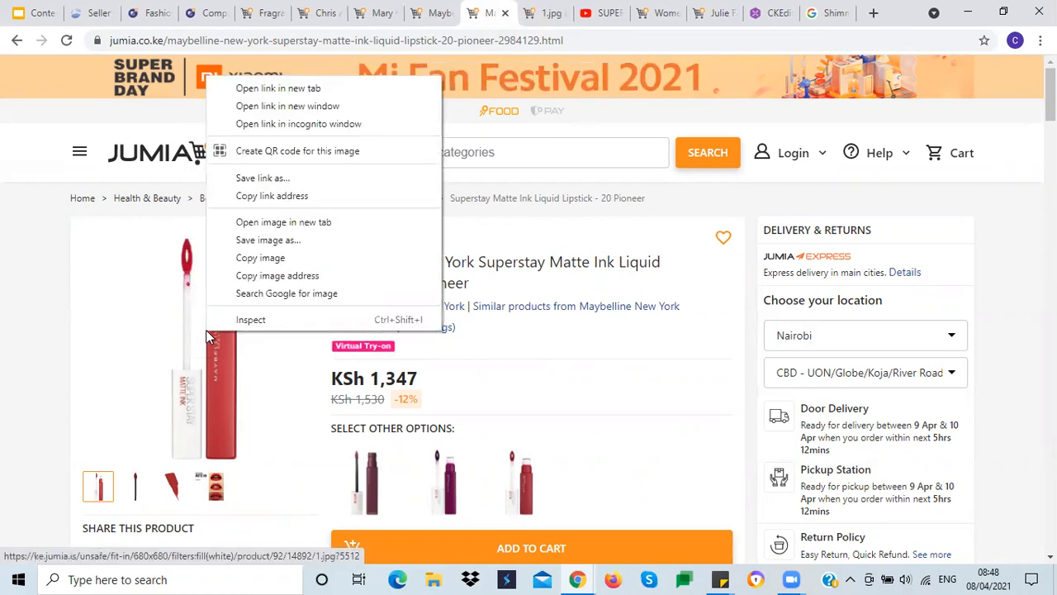
pyautogui.click(266, 239)
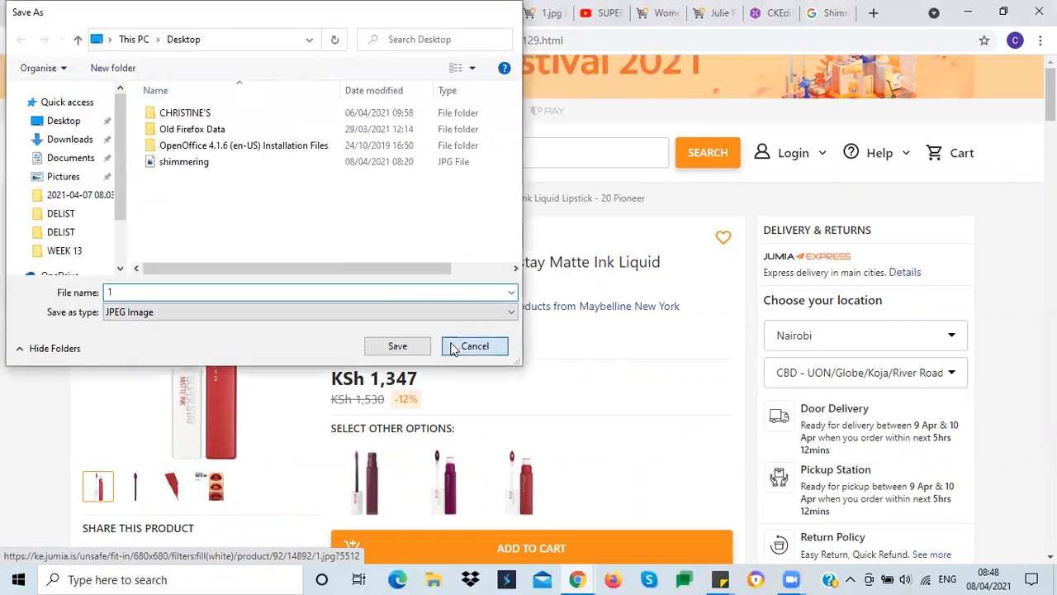
pyautogui.click(473, 347)
pyautogui.scroll(-2, 496, 376)
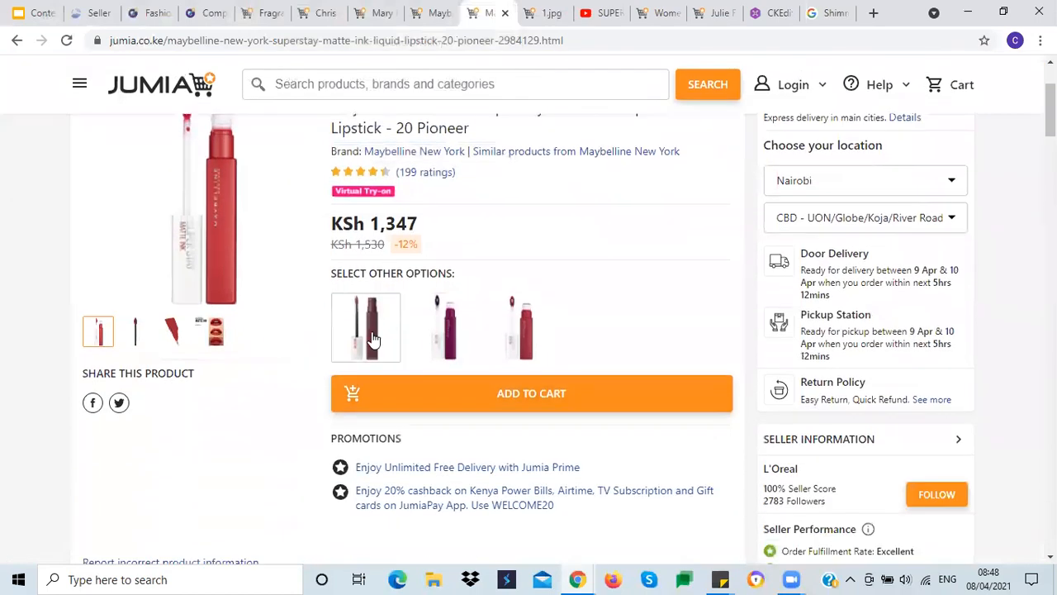
# Step: Compare the lipstick's other shade pages and the listing's name in Seller Center, ending on the 50 Voyager shade page
pyautogui.click(372, 339)
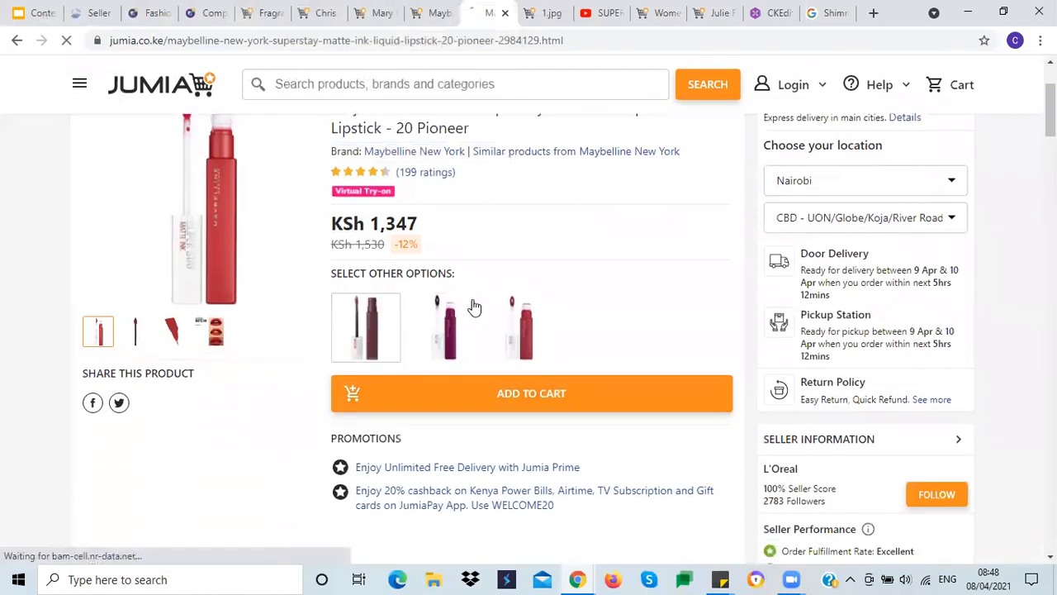
pyautogui.scroll(-1, 506, 306)
pyautogui.click(526, 272)
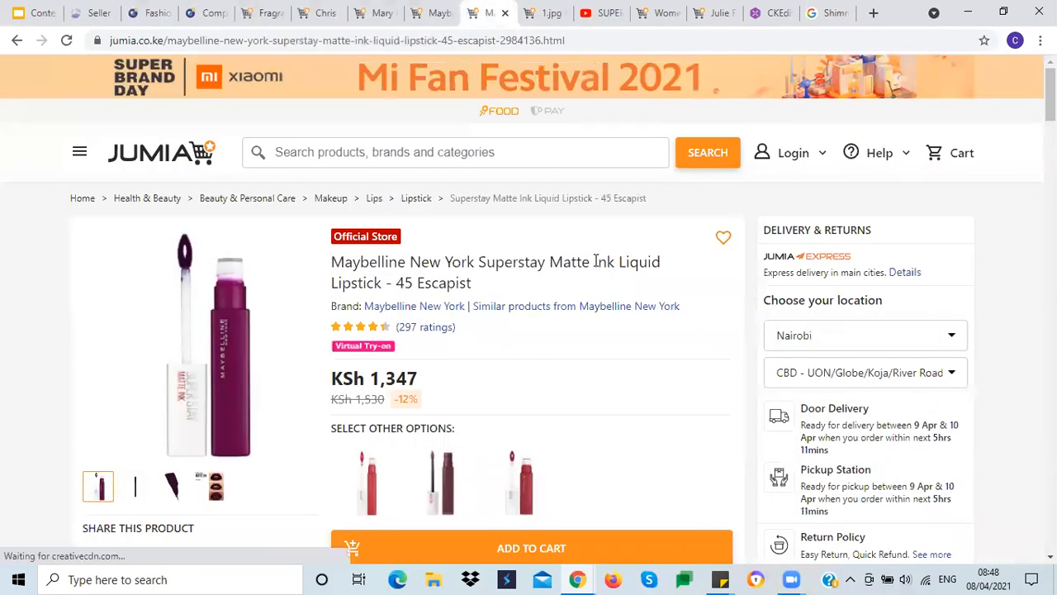
pyautogui.scroll(-2, 596, 261)
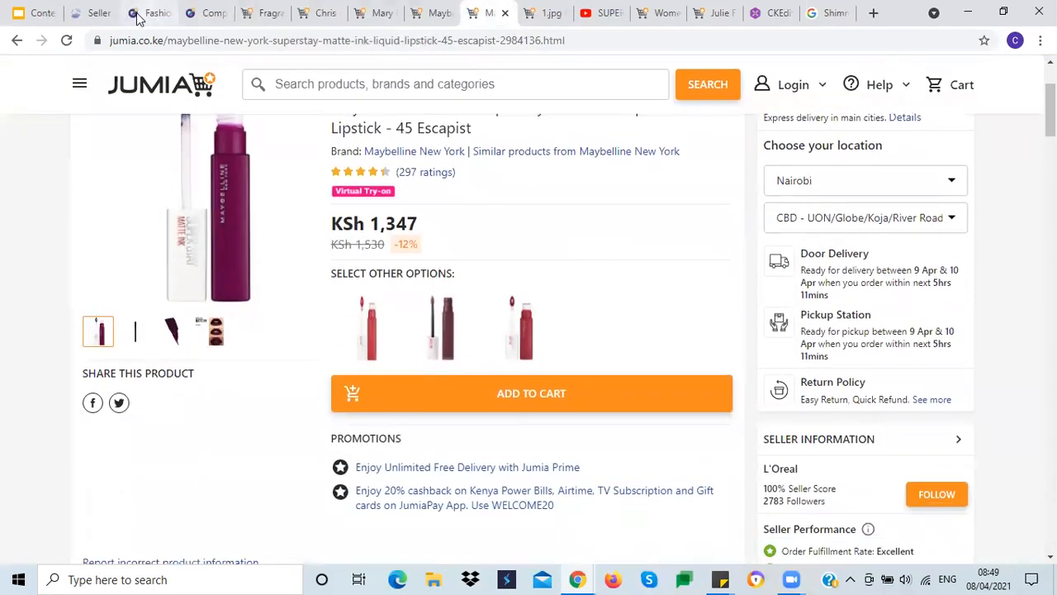
pyautogui.click(95, 13)
pyautogui.click(126, 228)
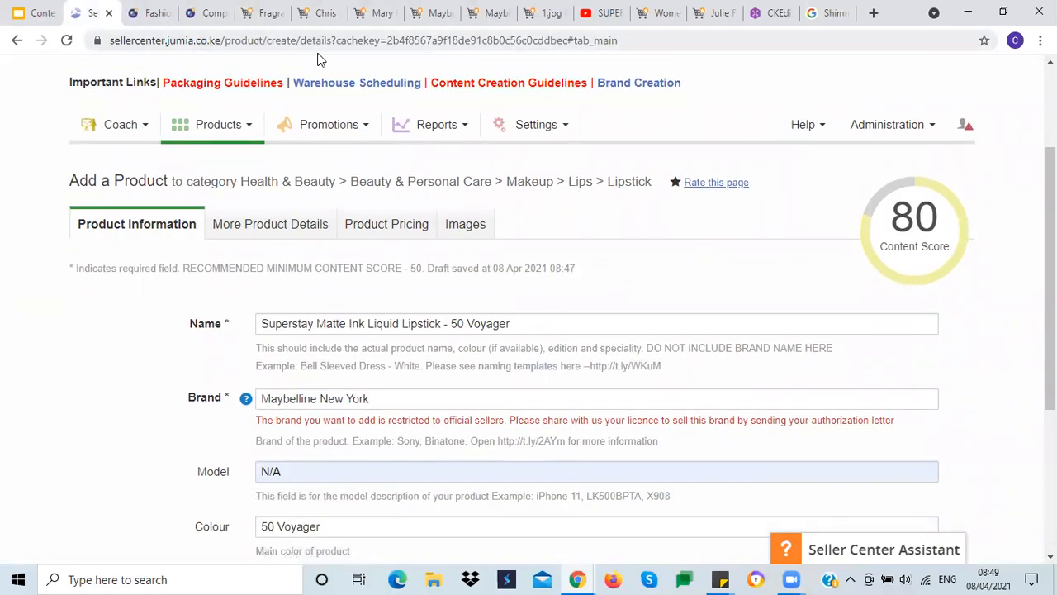
pyautogui.click(466, 16)
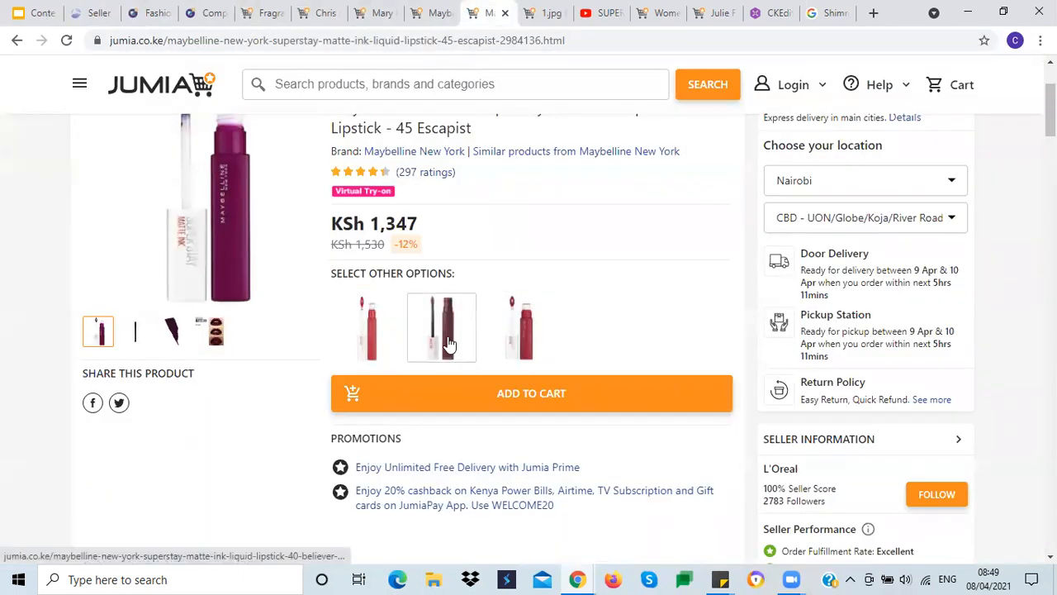
pyautogui.click(518, 339)
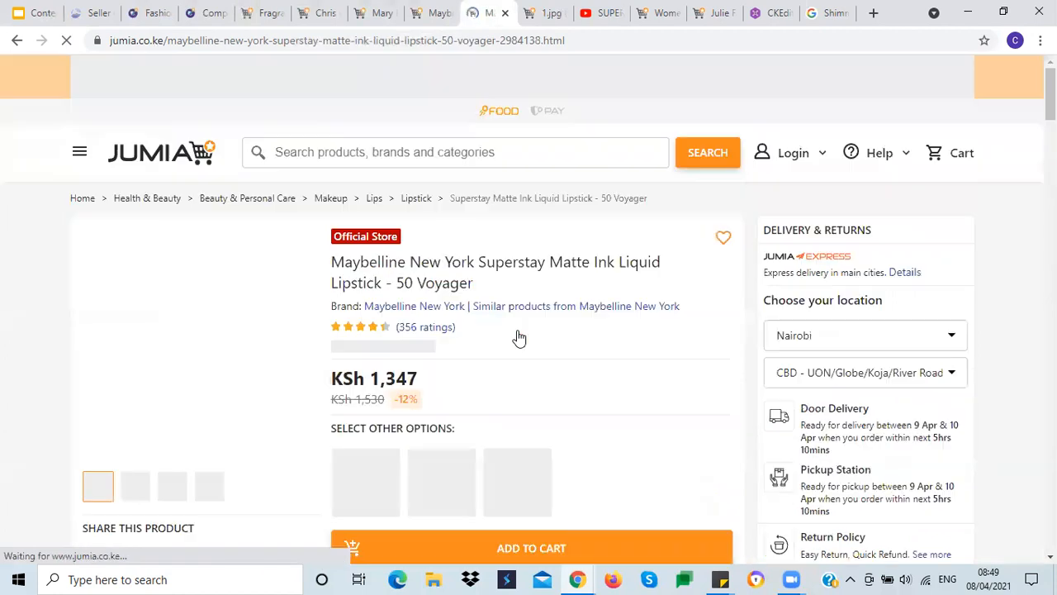
# Step: Save the 50 Voyager shade's main product image to the Desktop as 50 voyager
pyautogui.rightClick(201, 336)
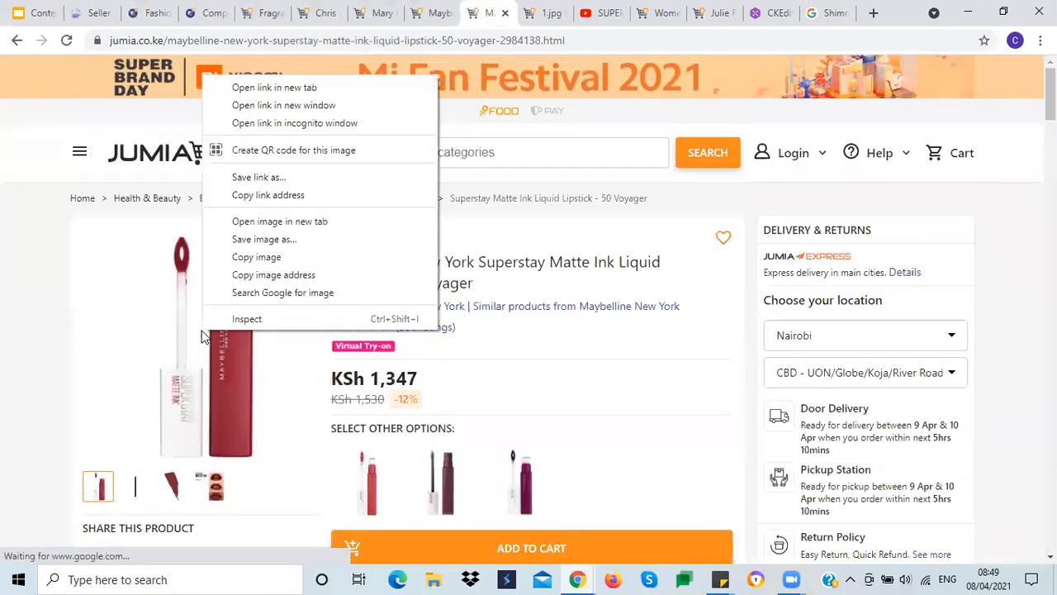
pyautogui.click(267, 237)
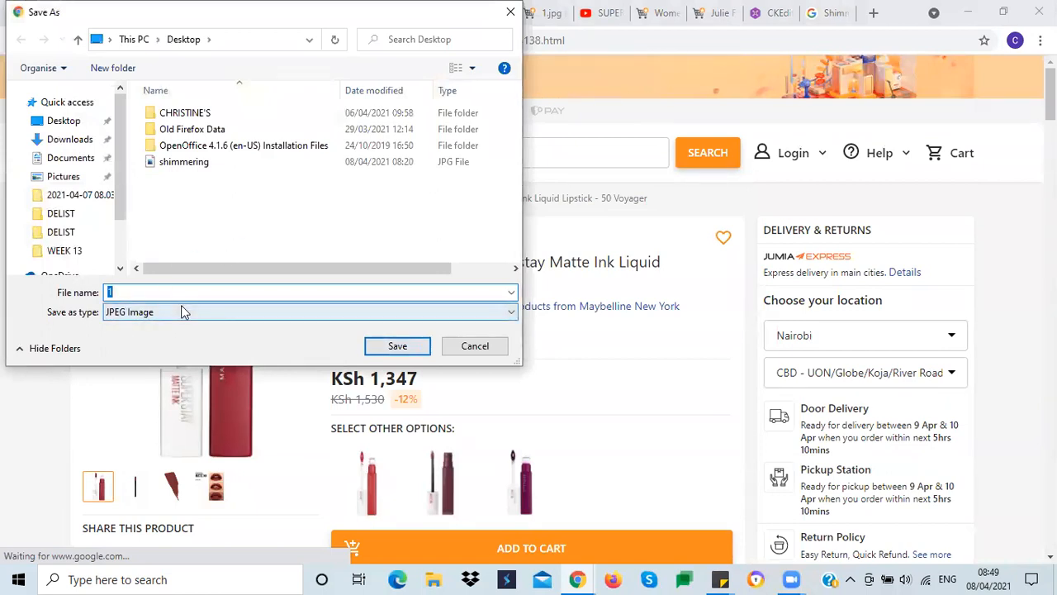
pyautogui.write('50 va')
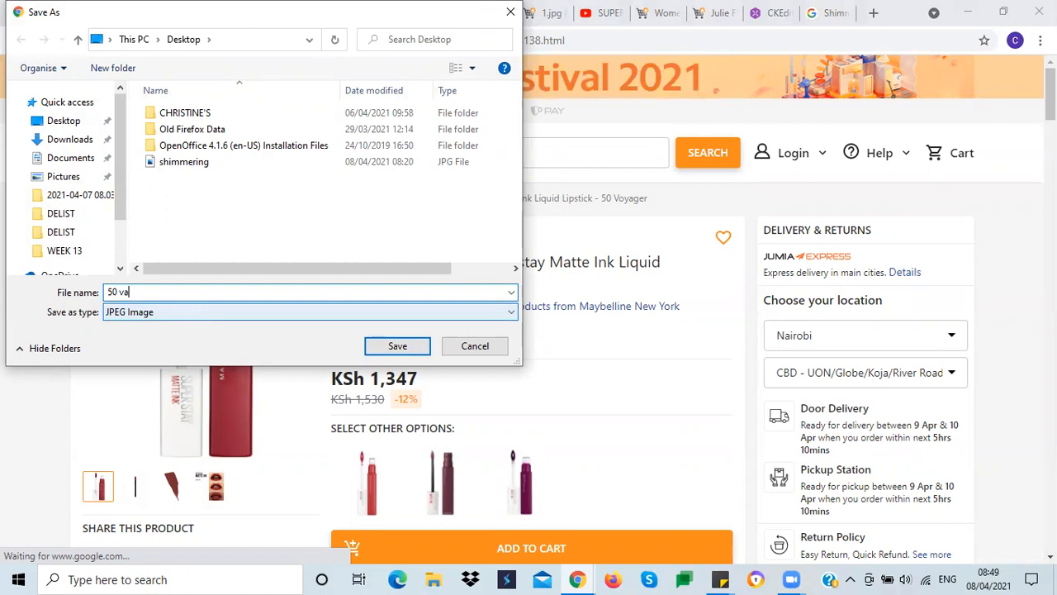
pyautogui.write('ge')
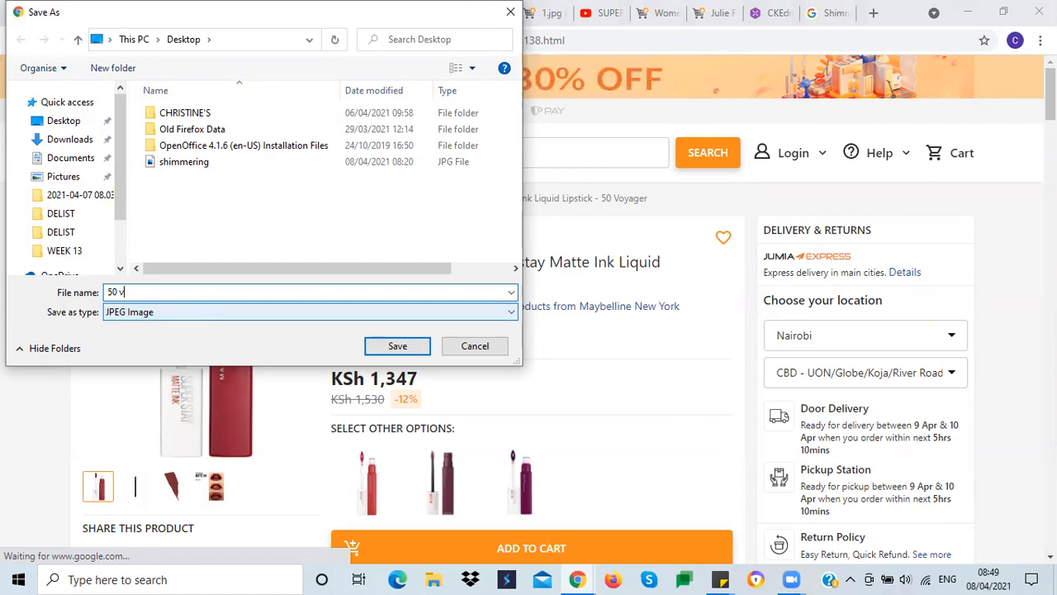
pyautogui.write('yager')
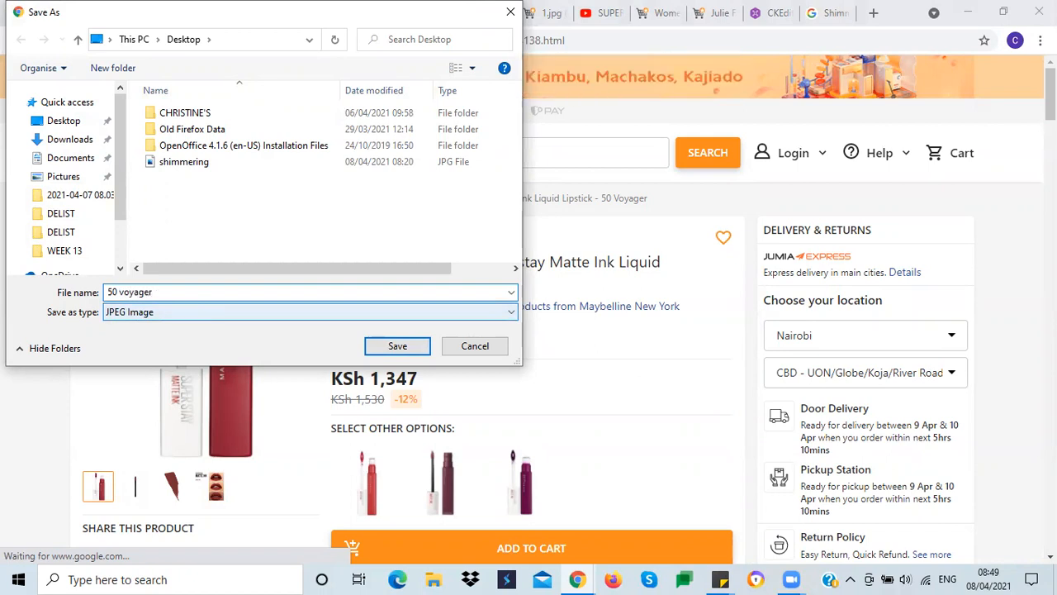
pyautogui.press('Return')
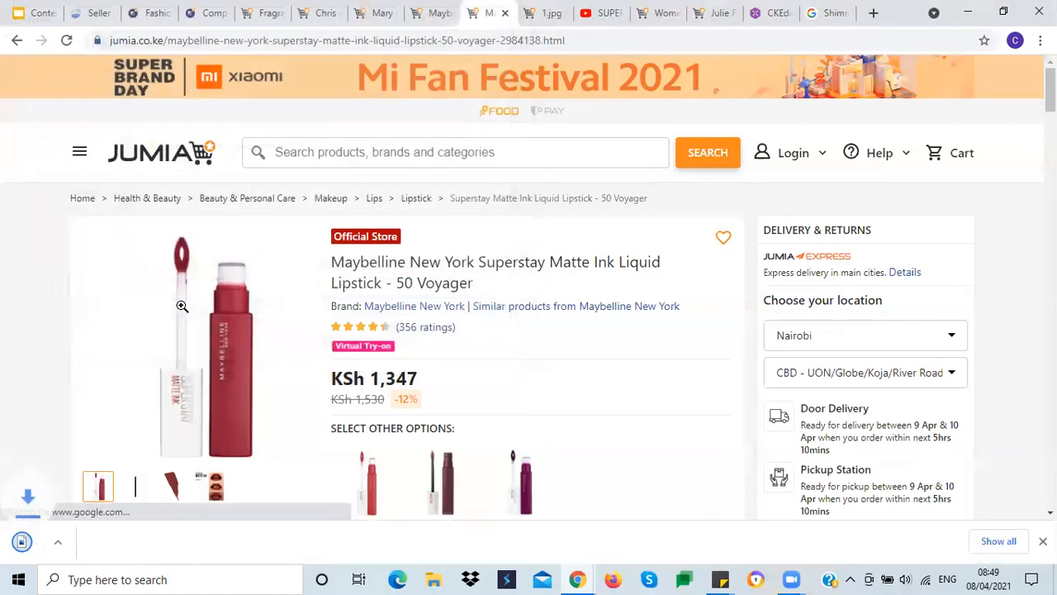
# Step: Upload the 50 voyager image as the listing's main image in the Images section
pyautogui.click(95, 14)
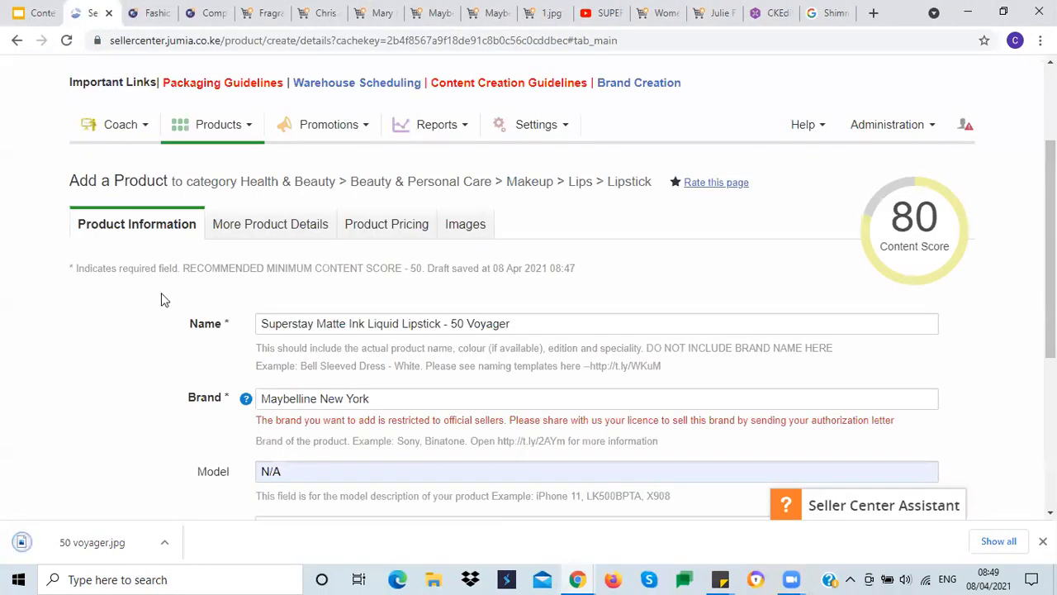
pyautogui.click(448, 224)
pyautogui.scroll(-3, 345, 291)
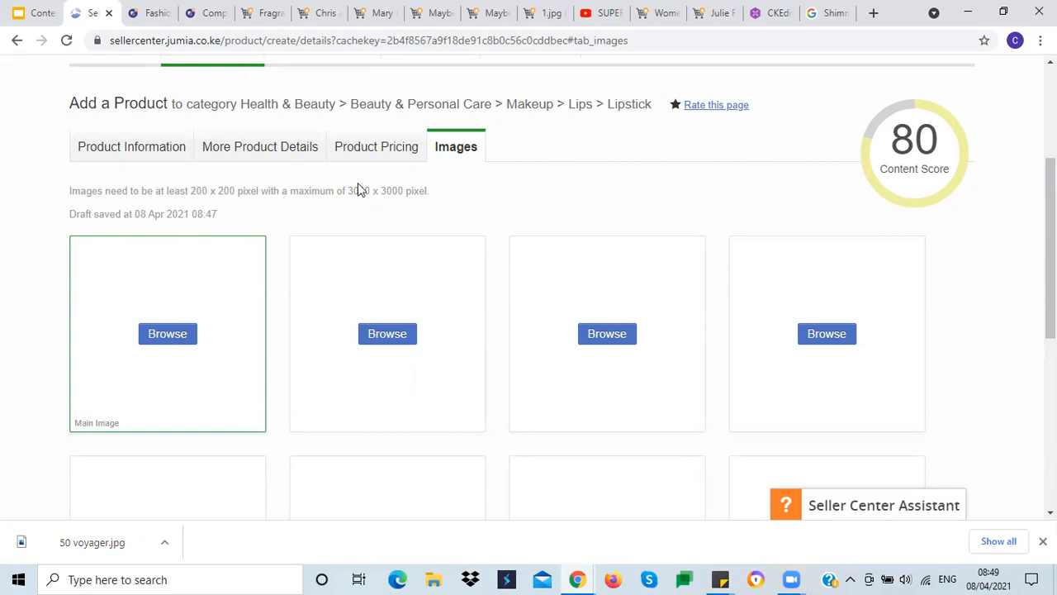
pyautogui.click(167, 335)
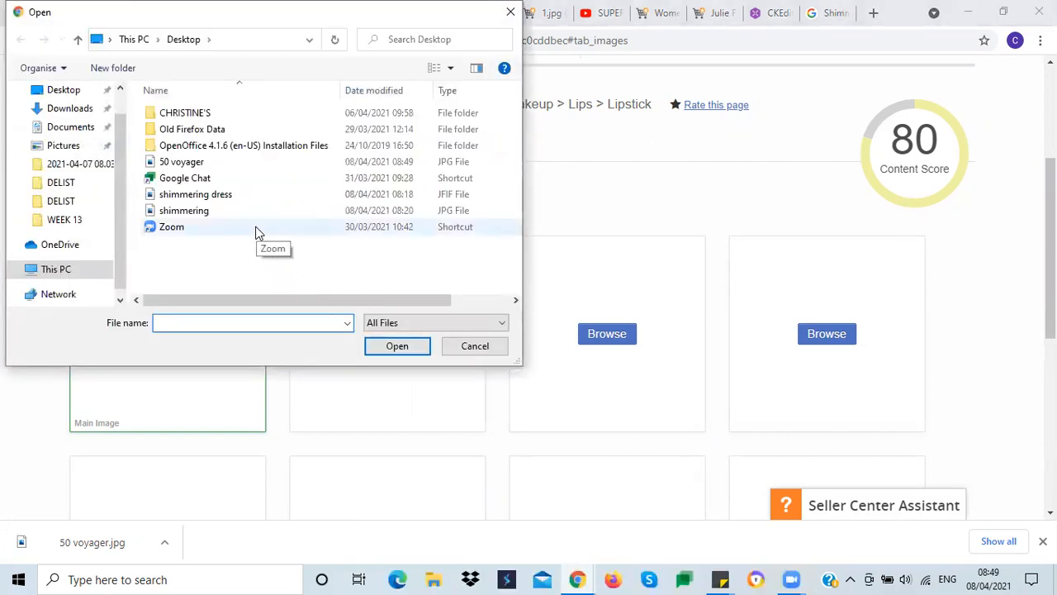
pyautogui.click(177, 162)
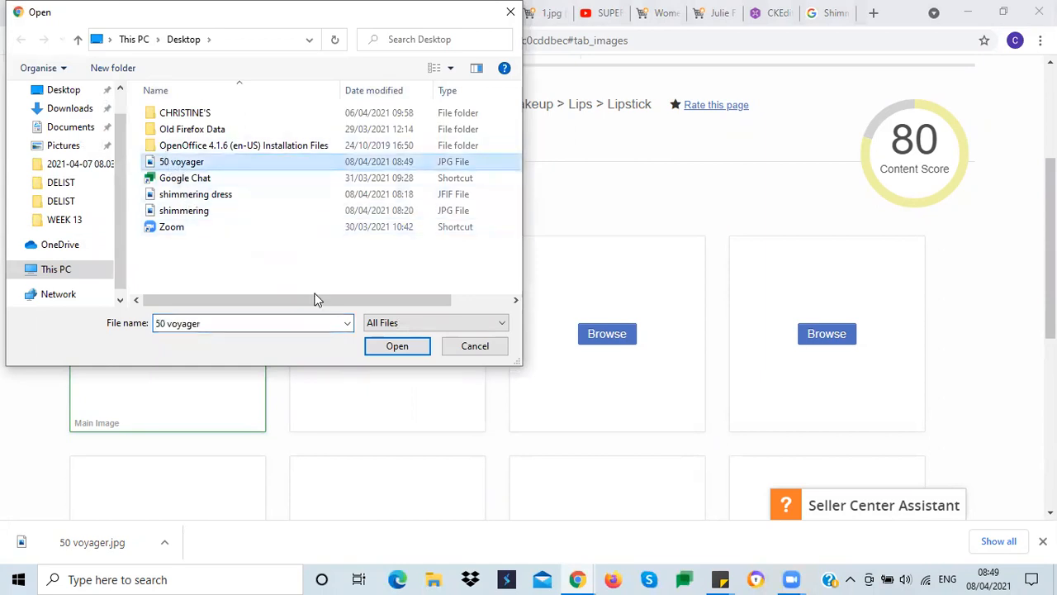
pyautogui.click(390, 348)
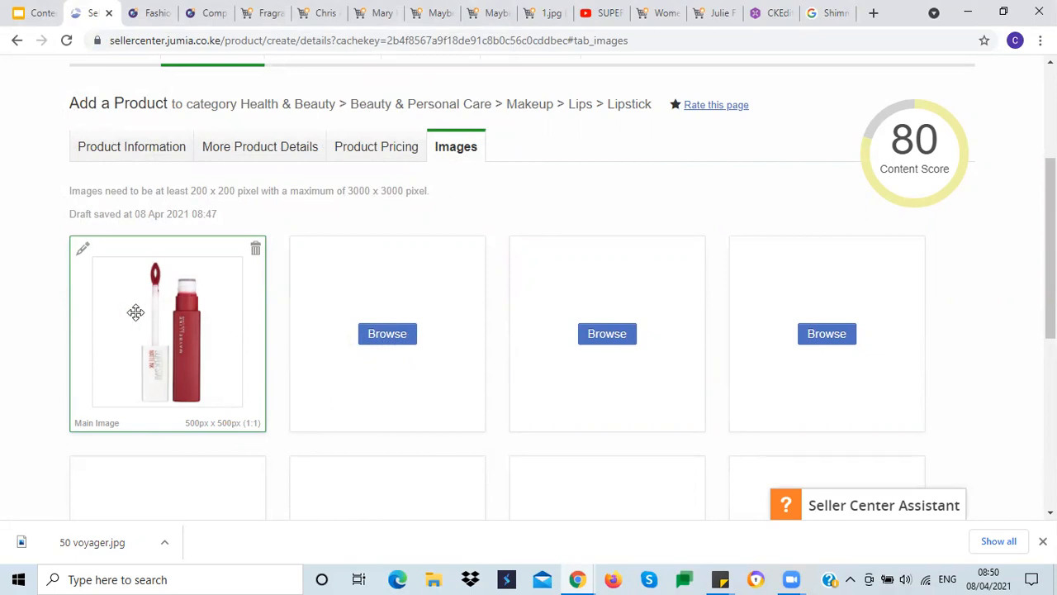
# Step: Review the listing's image slots and the 50 Voyager product page
pyautogui.scroll(-3, 242, 346)
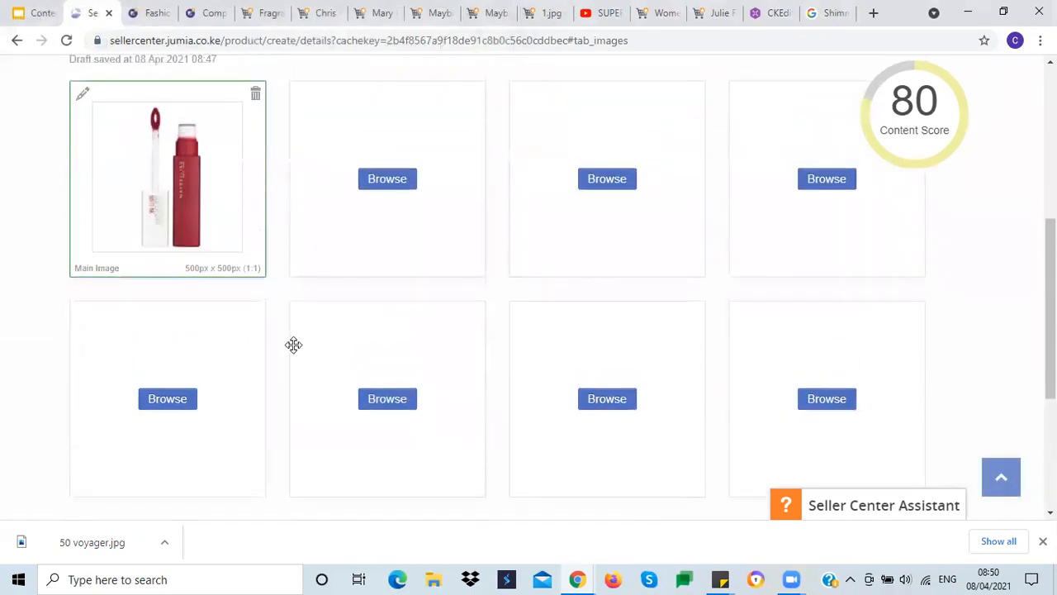
pyautogui.scroll(-3, 319, 329)
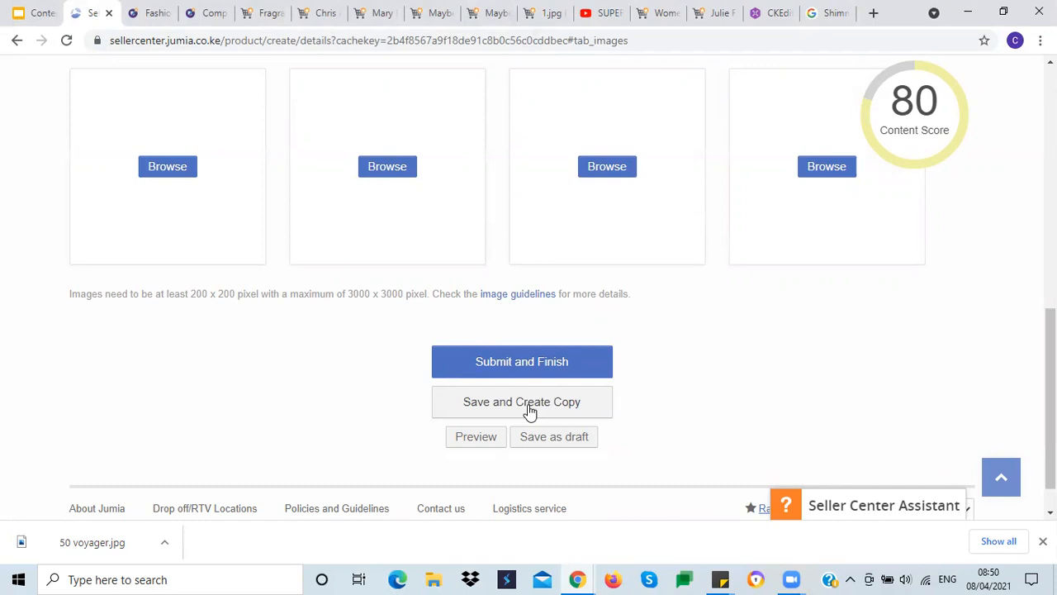
pyautogui.scroll(5, 80, 397)
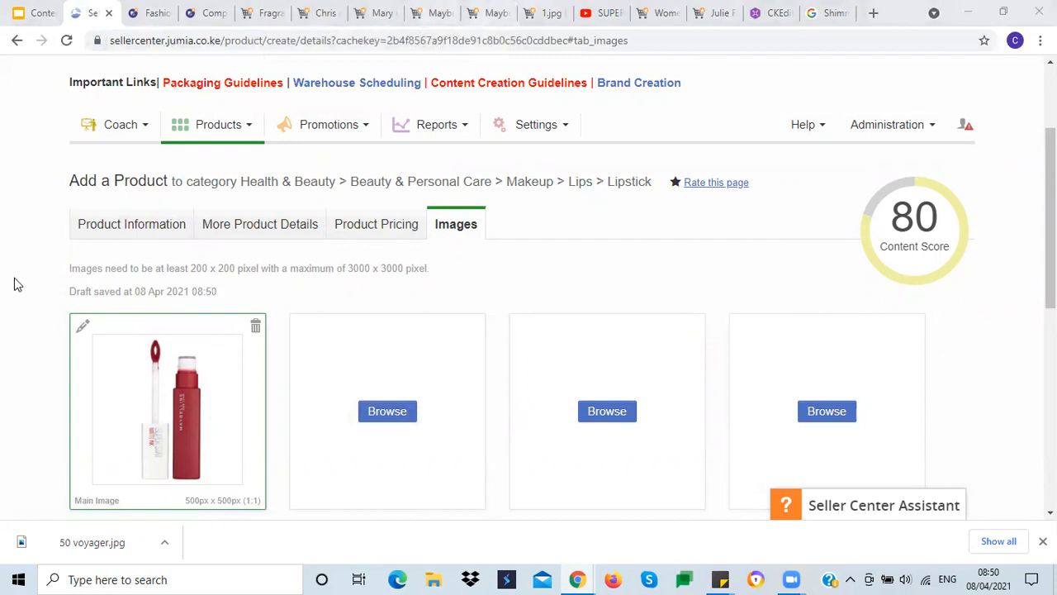
pyautogui.scroll(-3, 15, 365)
pyautogui.scroll(5, 16, 364)
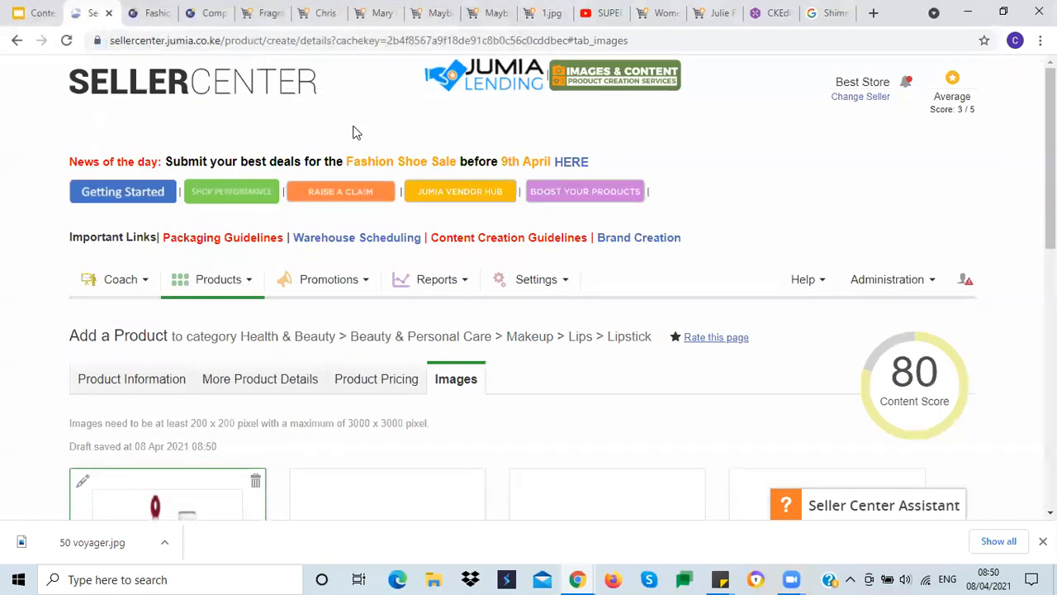
pyautogui.click(480, 23)
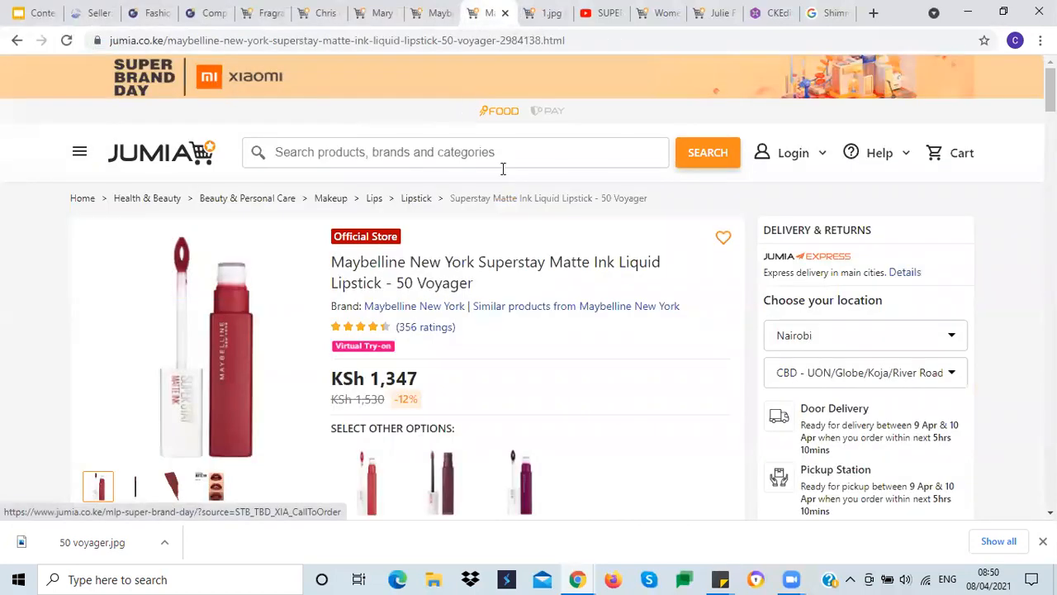
pyautogui.scroll(-2, 544, 360)
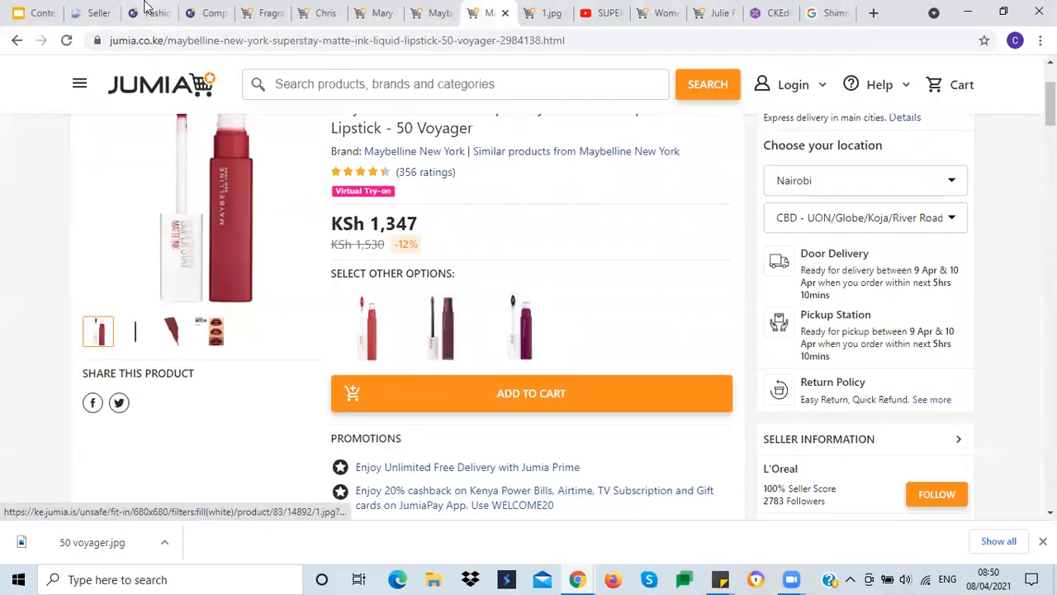
pyautogui.click(91, 13)
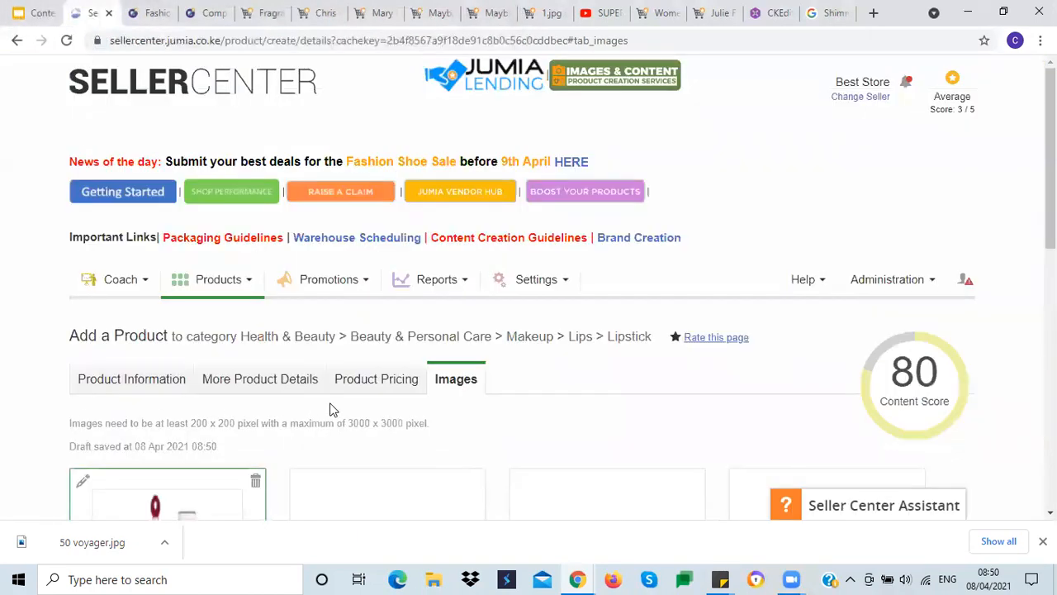
# Step: Save the listing and create a copy of it
pyautogui.scroll(-2, 334, 410)
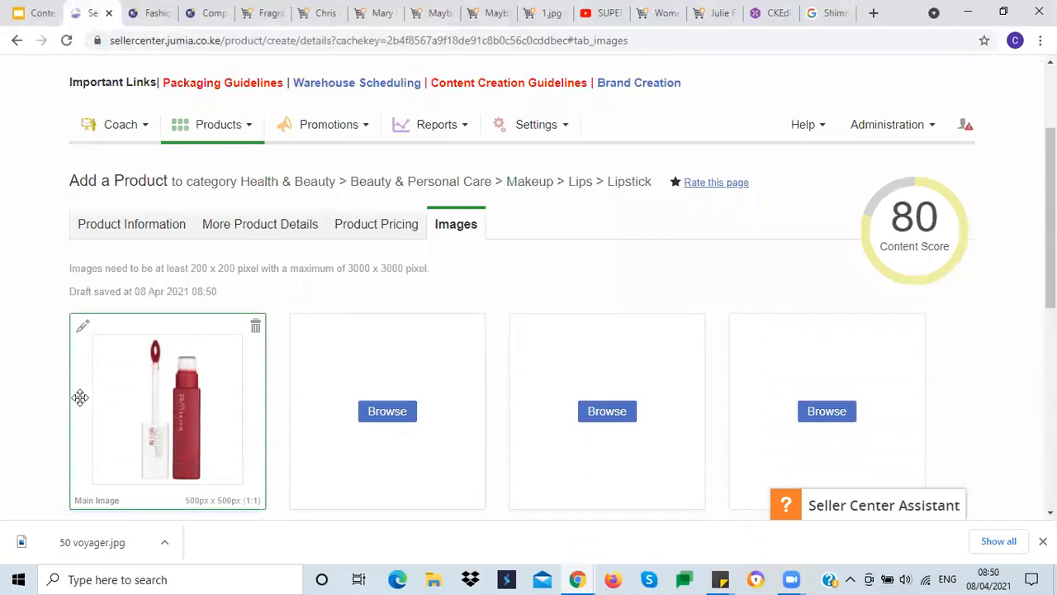
pyautogui.scroll(-2, 39, 350)
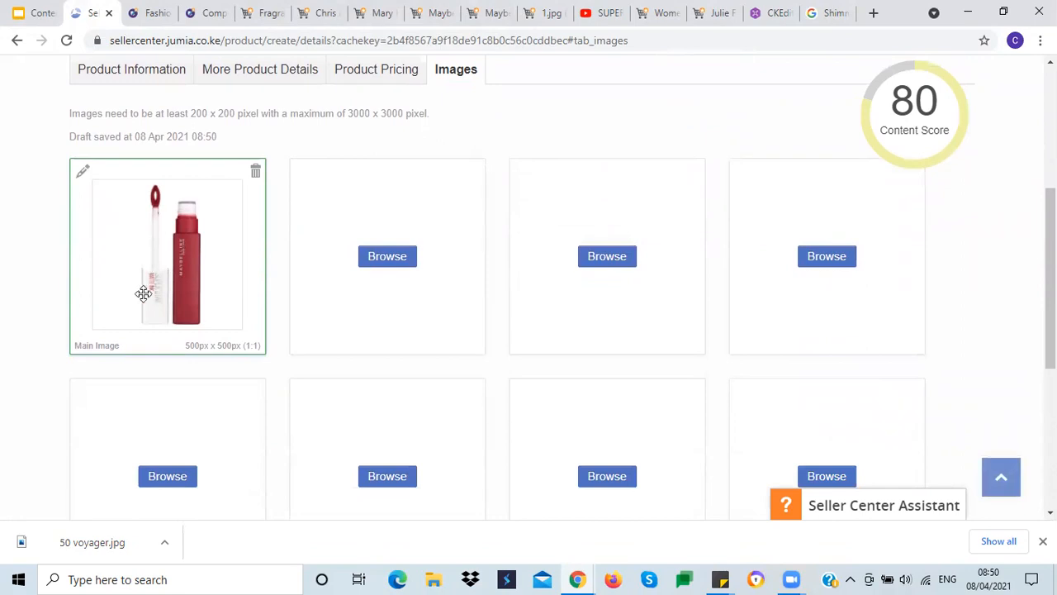
pyautogui.scroll(-3, 16, 225)
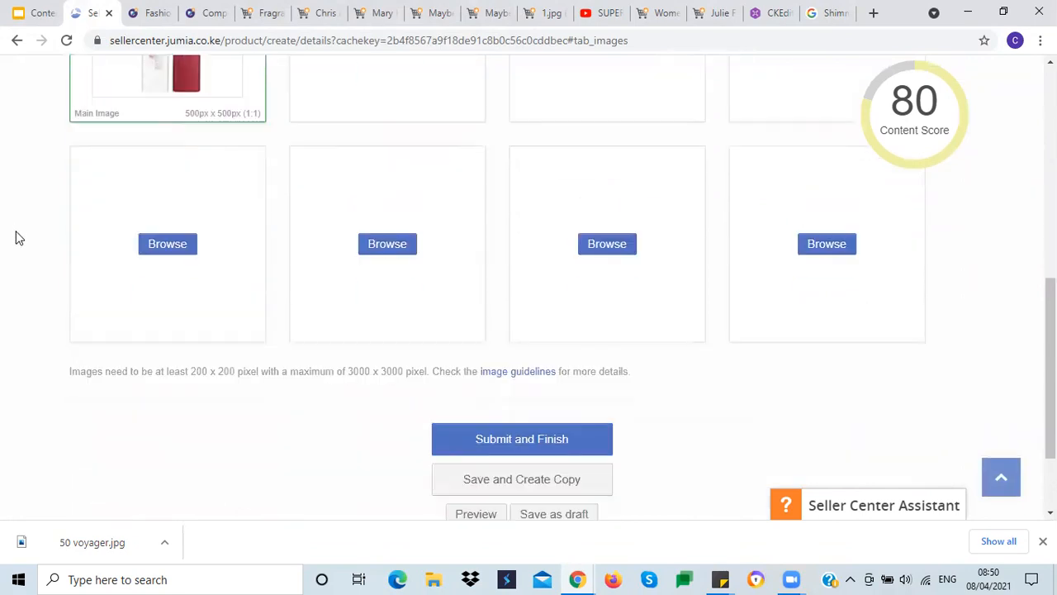
pyautogui.click(522, 489)
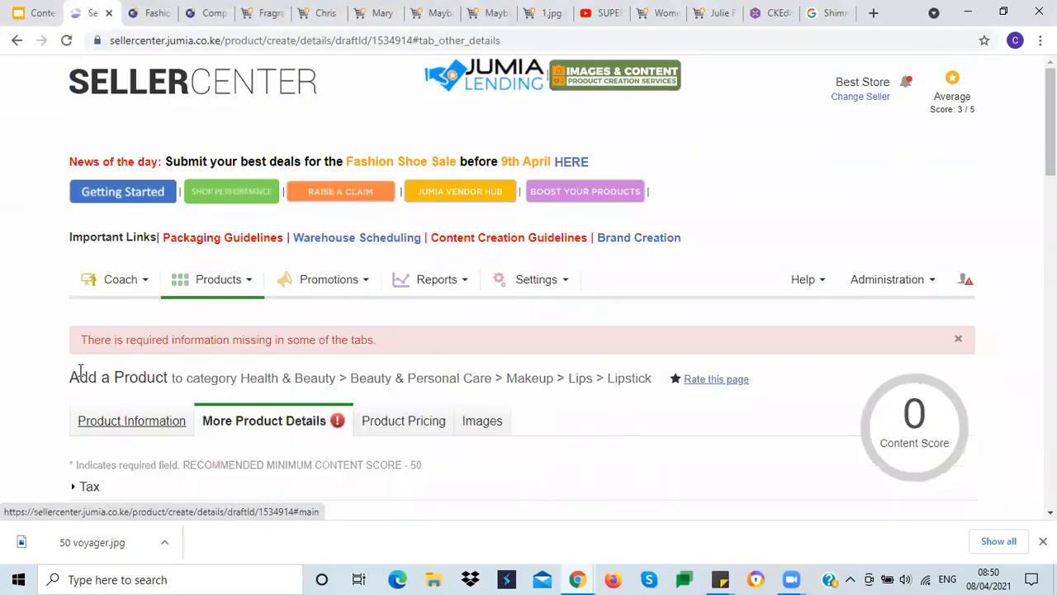
# Step: Delete the Brand: Maybelline New York line from the copy's highlights
pyautogui.scroll(-2, 33, 311)
pyautogui.scroll(-2, 37, 318)
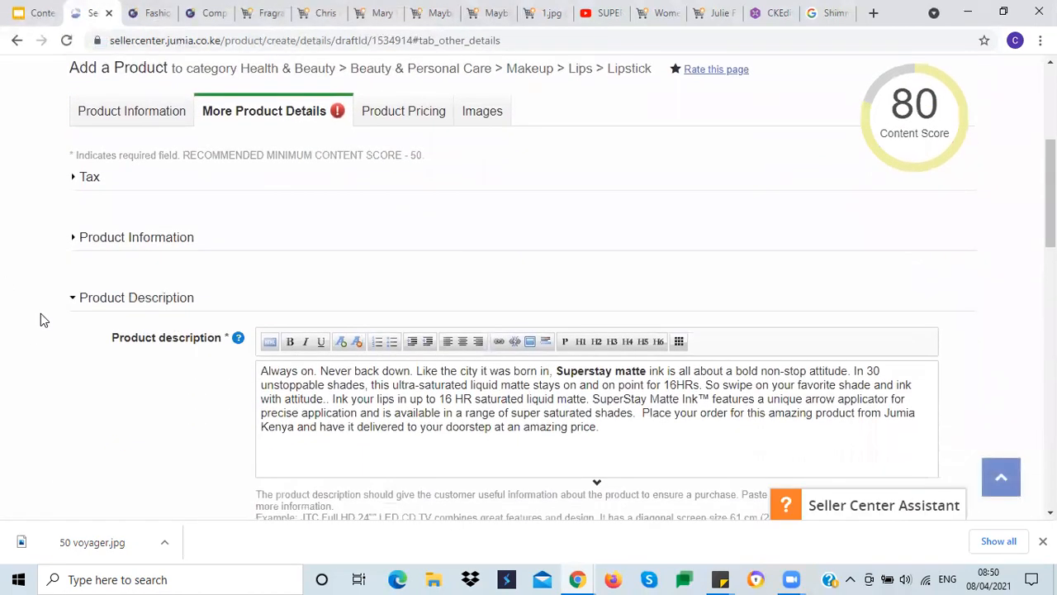
pyautogui.scroll(-3, 45, 317)
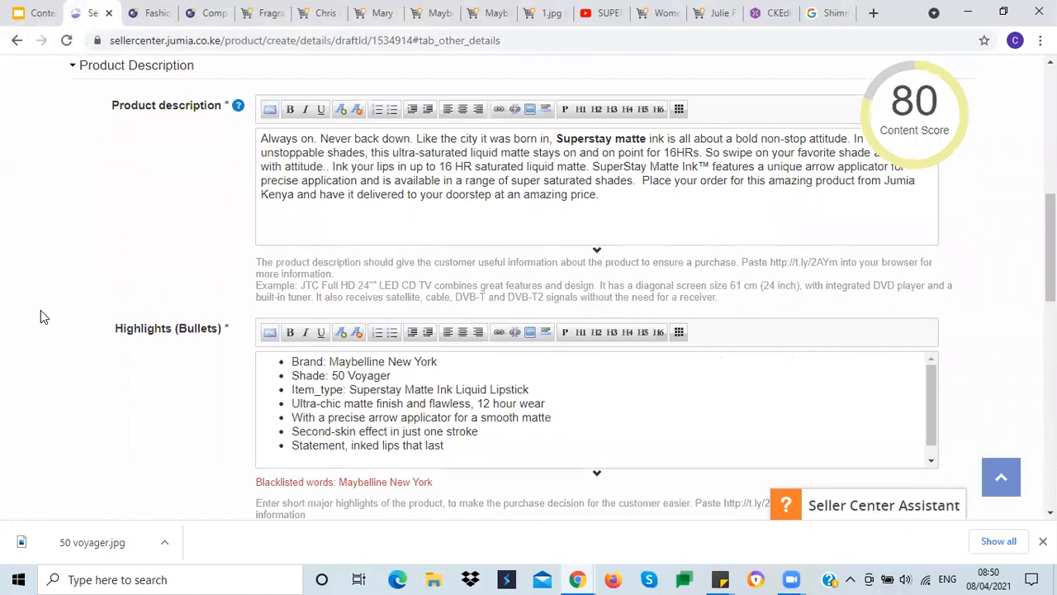
pyautogui.scroll(-2, 41, 312)
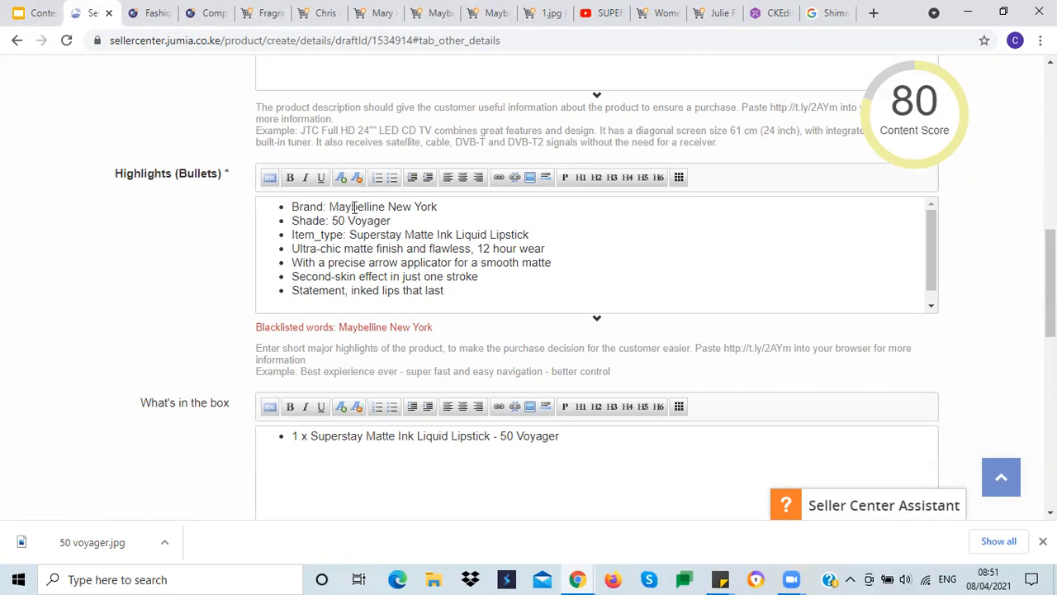
pyautogui.moveTo(290, 205); pyautogui.dragTo(467, 205)
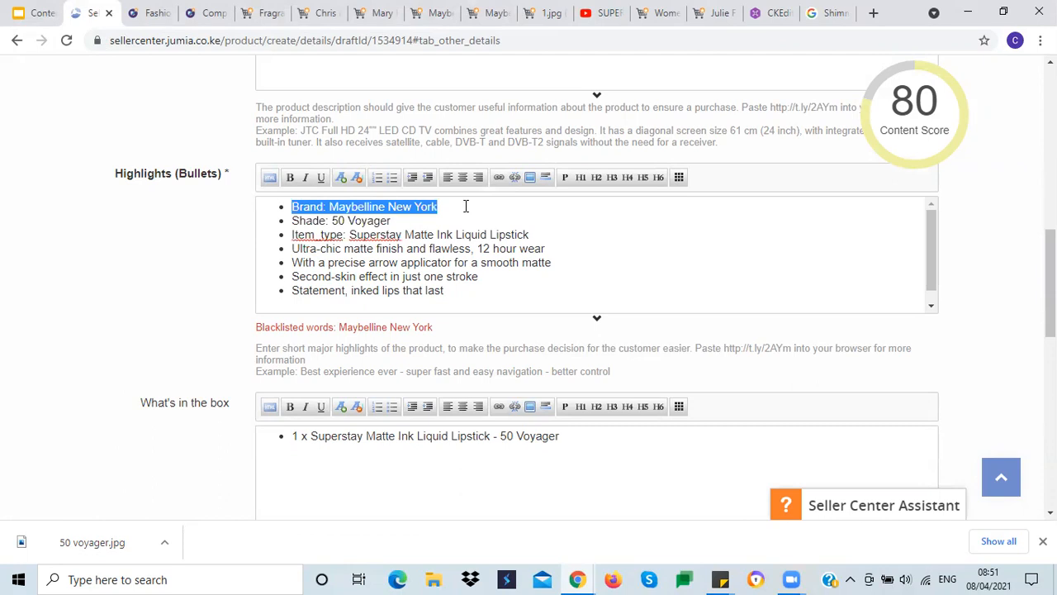
pyautogui.press('BackSpace')
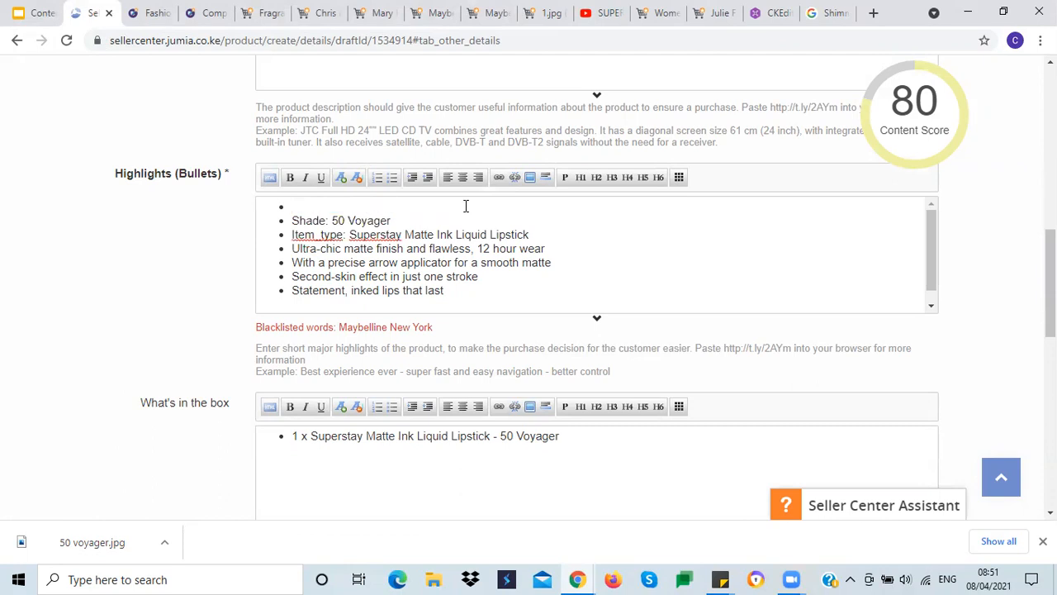
pyautogui.press('BackSpace')
# Step: Change the copied listing's brand to Generic
pyautogui.scroll(3, 45, 270)
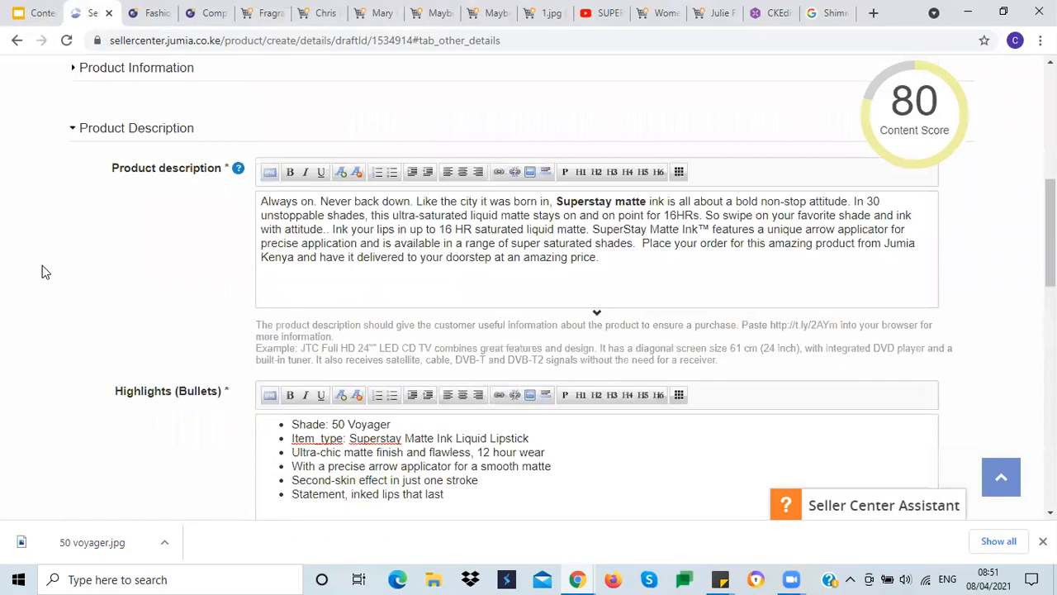
pyautogui.scroll(3, 41, 272)
pyautogui.click(129, 198)
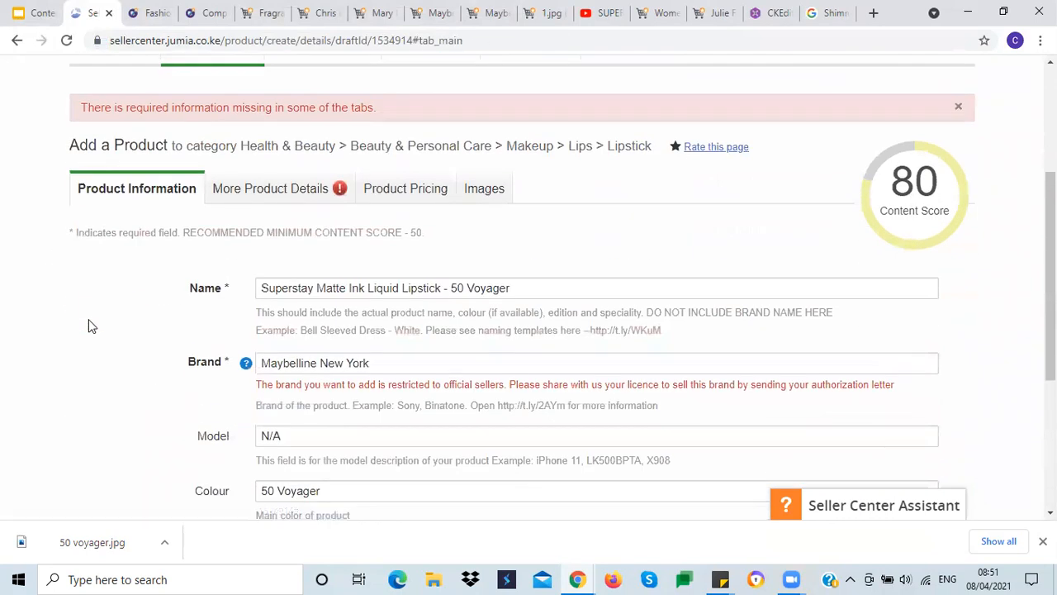
pyautogui.scroll(-2, 89, 319)
pyautogui.moveTo(413, 202); pyautogui.dragTo(260, 189)
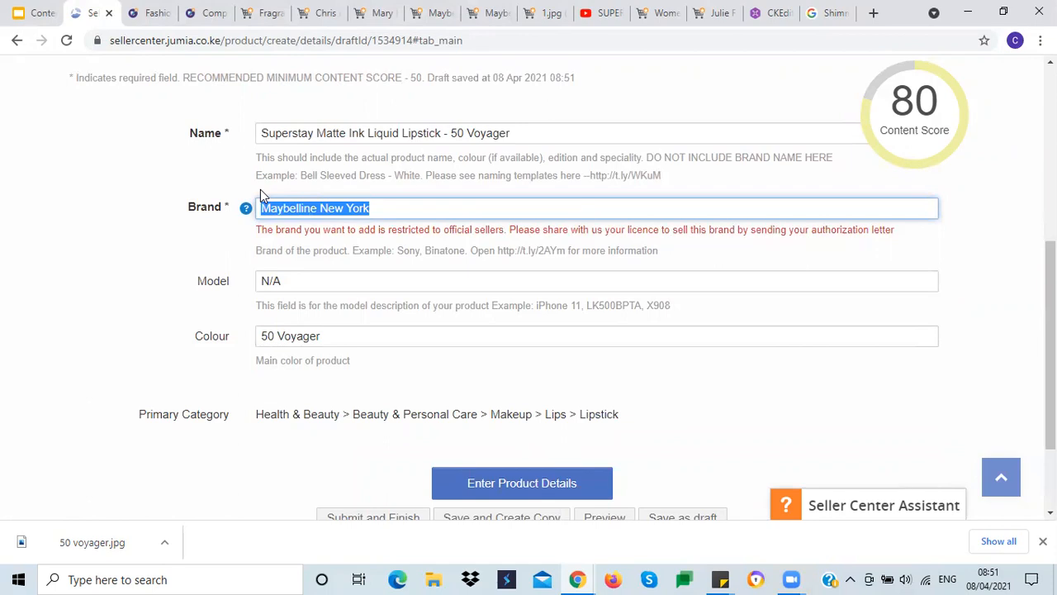
pyautogui.write('generic')
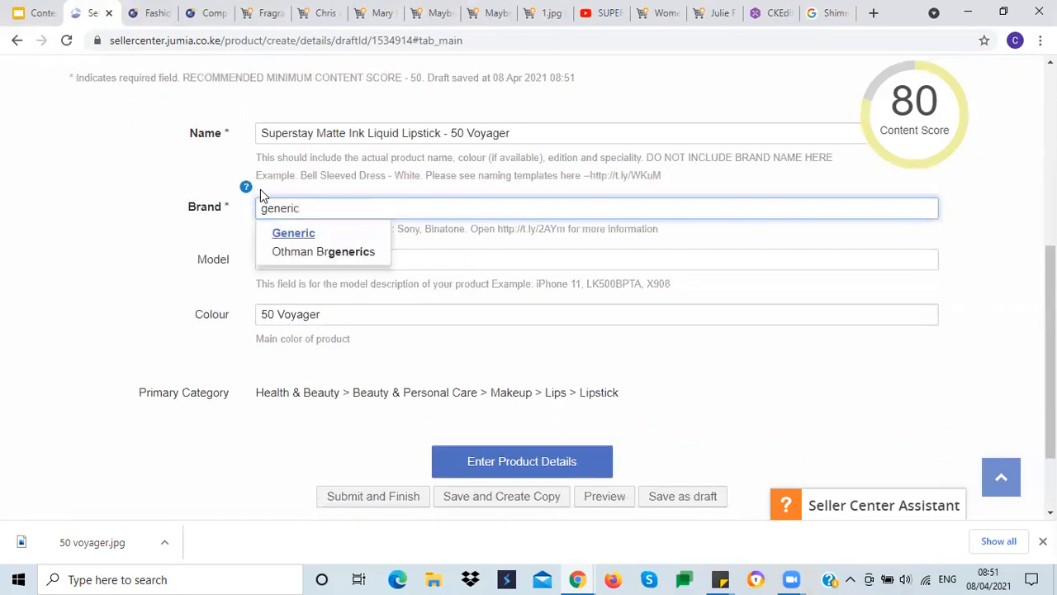
pyautogui.click(290, 235)
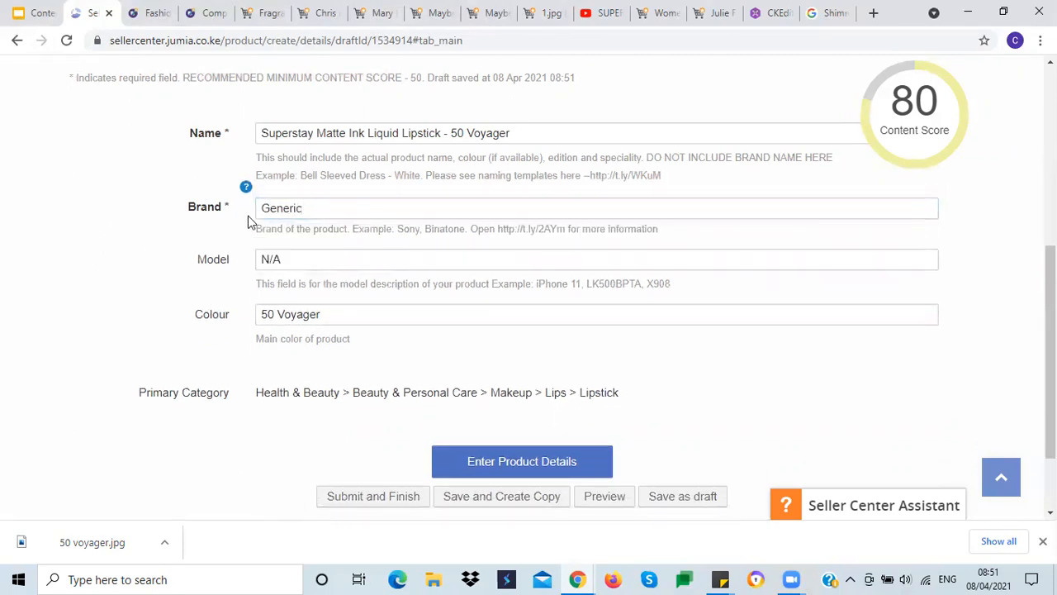
# Step: Save the Generic-brand listing and open a new copy of it
pyautogui.scroll(-2, 95, 256)
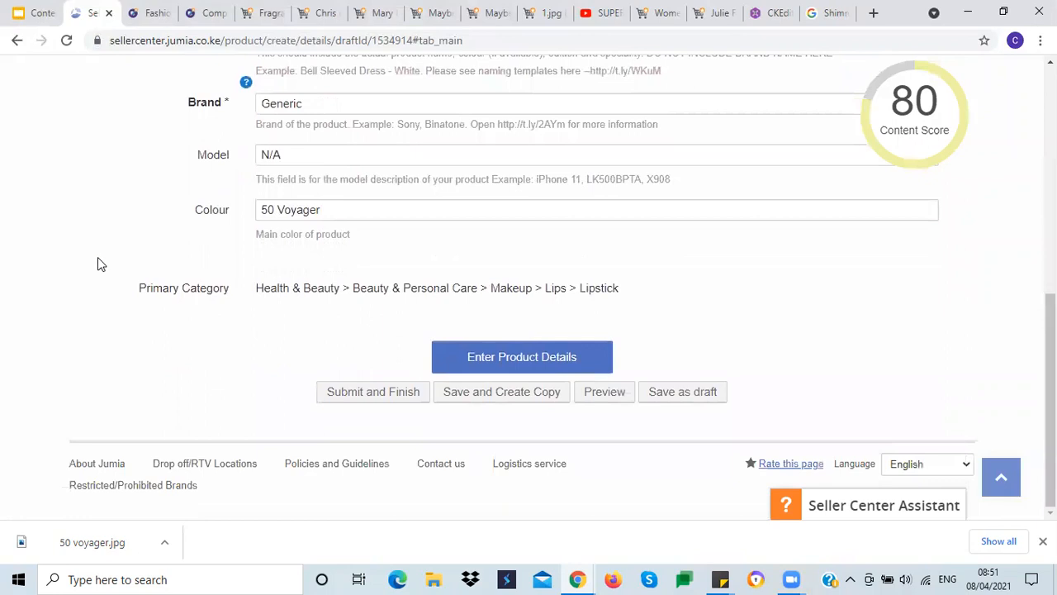
pyautogui.click(497, 400)
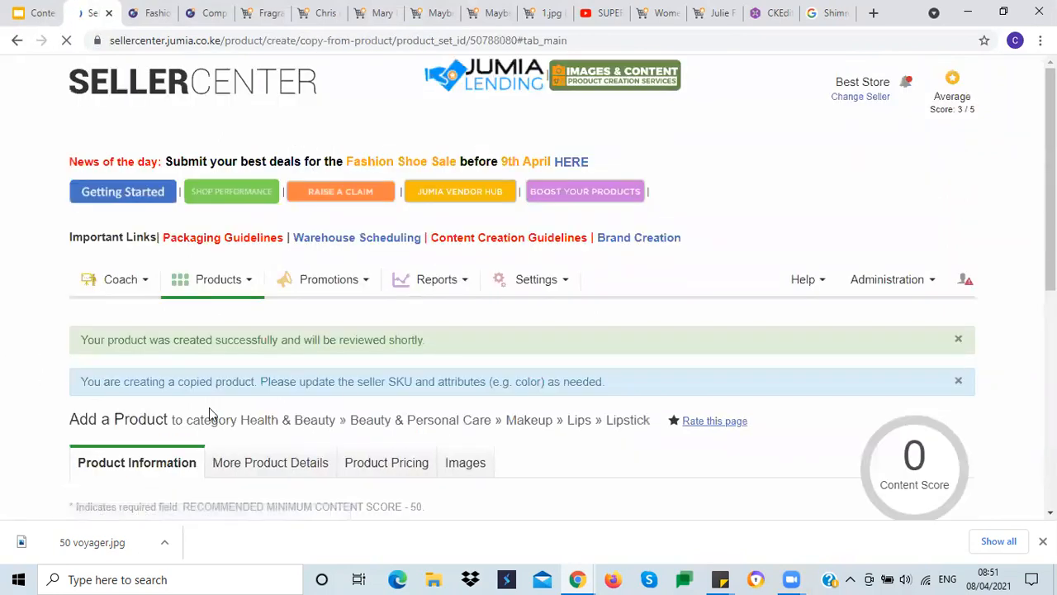
pyautogui.scroll(-2, 337, 399)
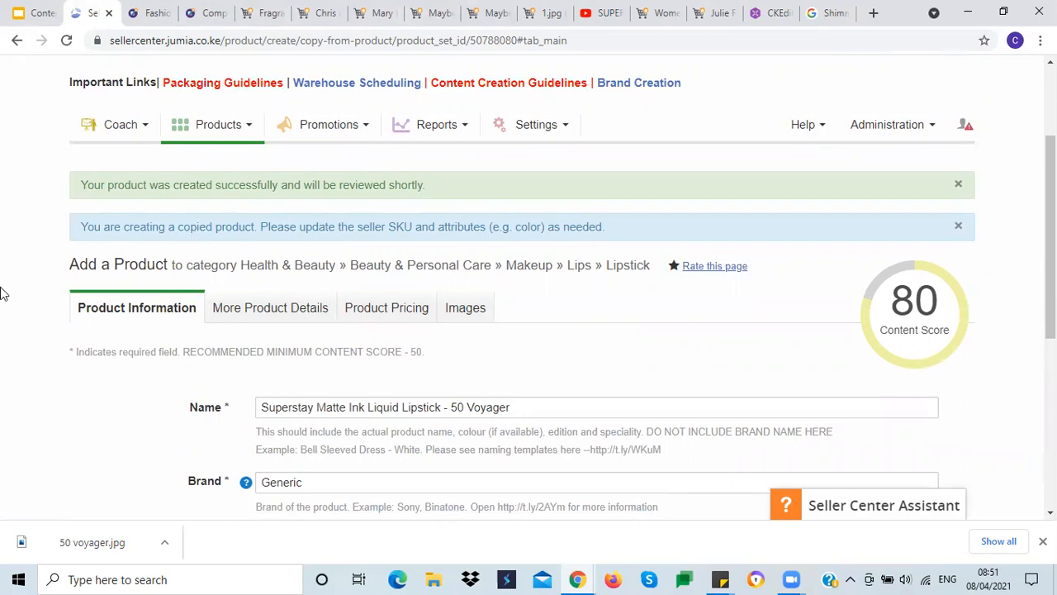
pyautogui.scroll(-2, 2, 293)
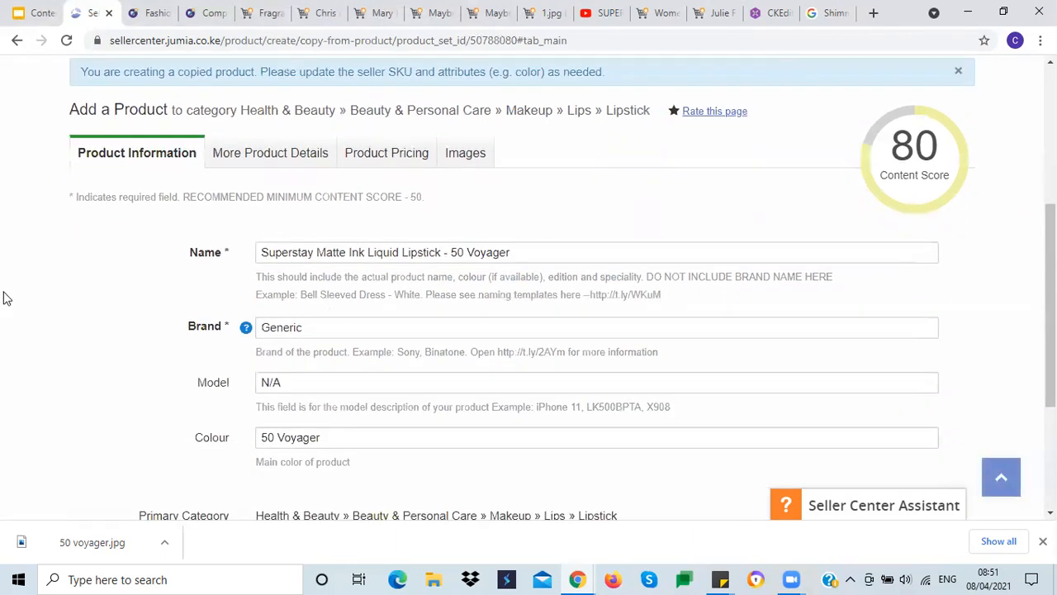
pyautogui.scroll(-2, 3, 298)
pyautogui.moveTo(452, 97); pyautogui.dragTo(494, 121)
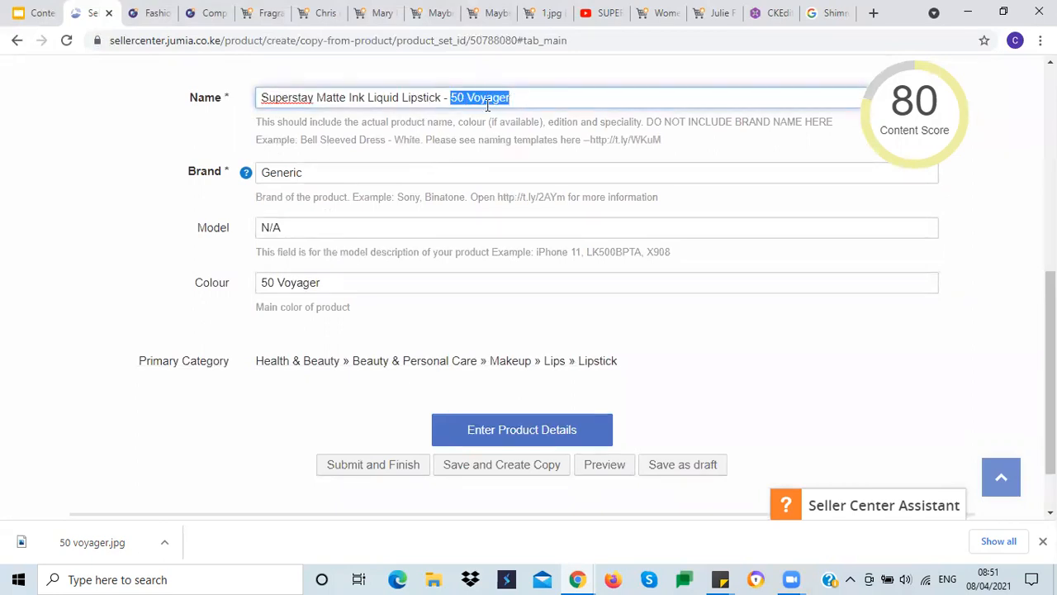
pyautogui.doubleClick(289, 283)
# Step: Review the new copy's product details, description and highlights
pyautogui.scroll(2, 83, 326)
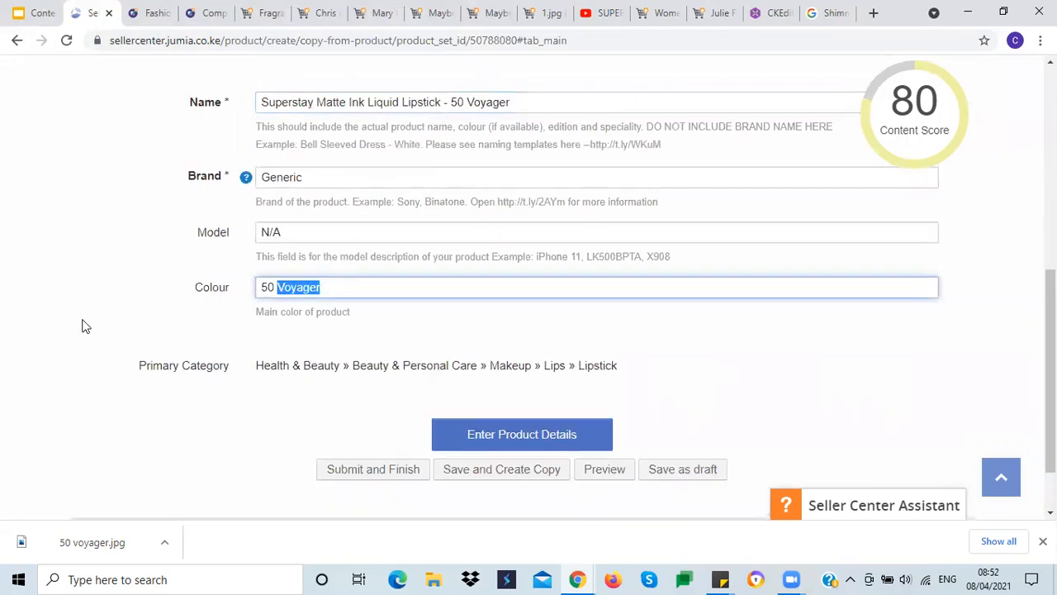
pyautogui.click(270, 153)
pyautogui.scroll(-3, 206, 306)
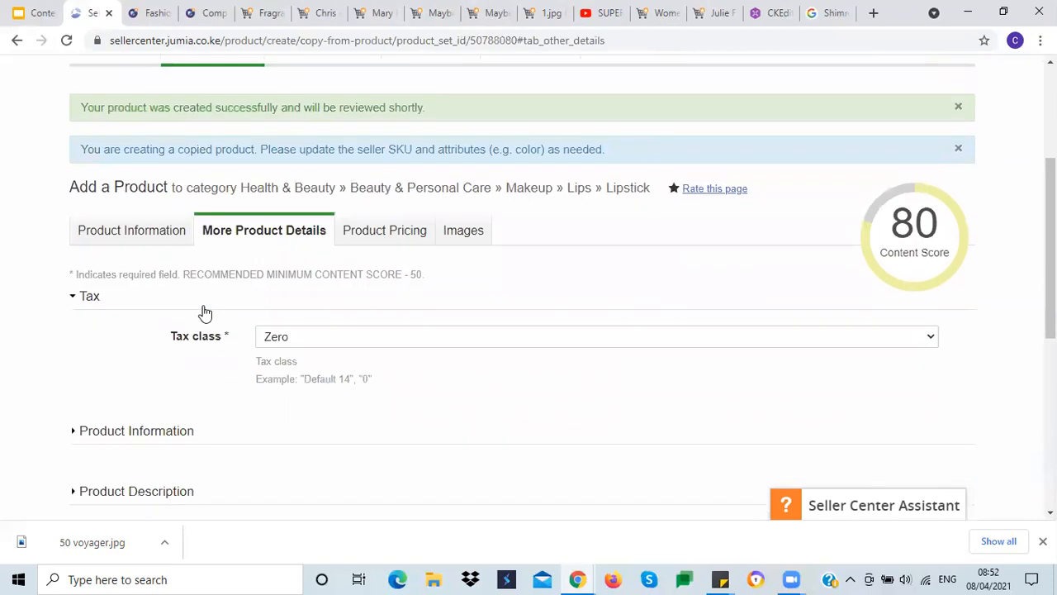
pyautogui.scroll(-1, 127, 384)
pyautogui.click(136, 417)
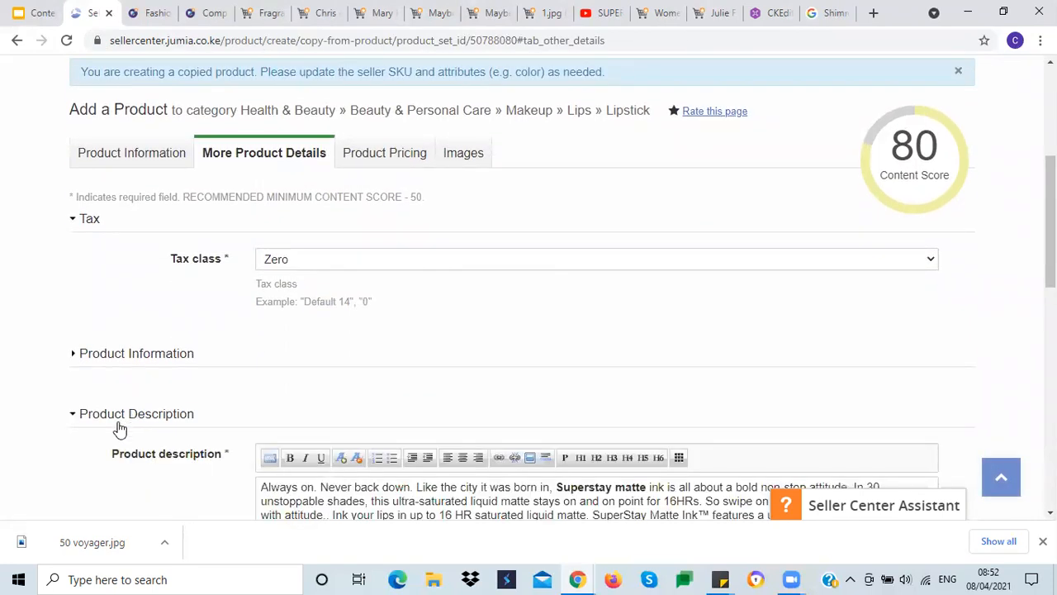
pyautogui.scroll(-6, 110, 420)
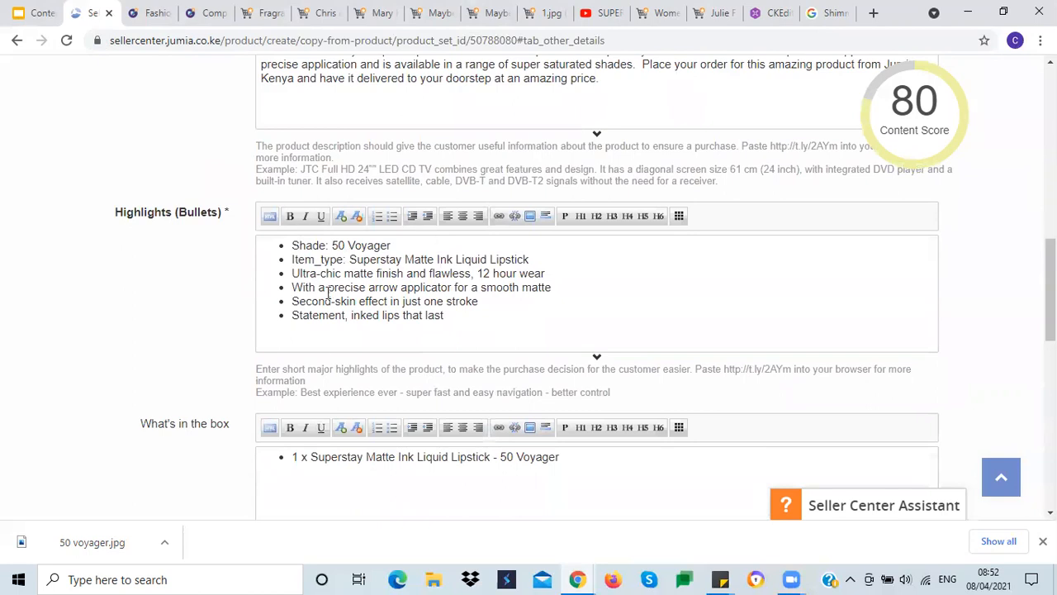
pyautogui.scroll(-3, 66, 310)
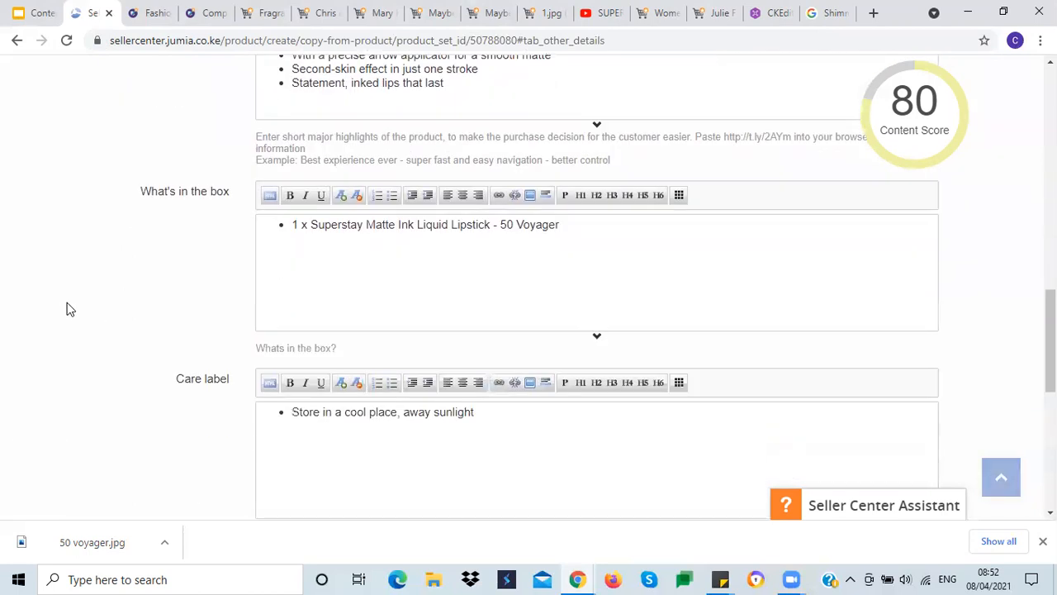
pyautogui.scroll(-7, 70, 309)
# Step: Set the copy's product SKU to 40 Voyager in the pricing section
pyautogui.click(519, 359)
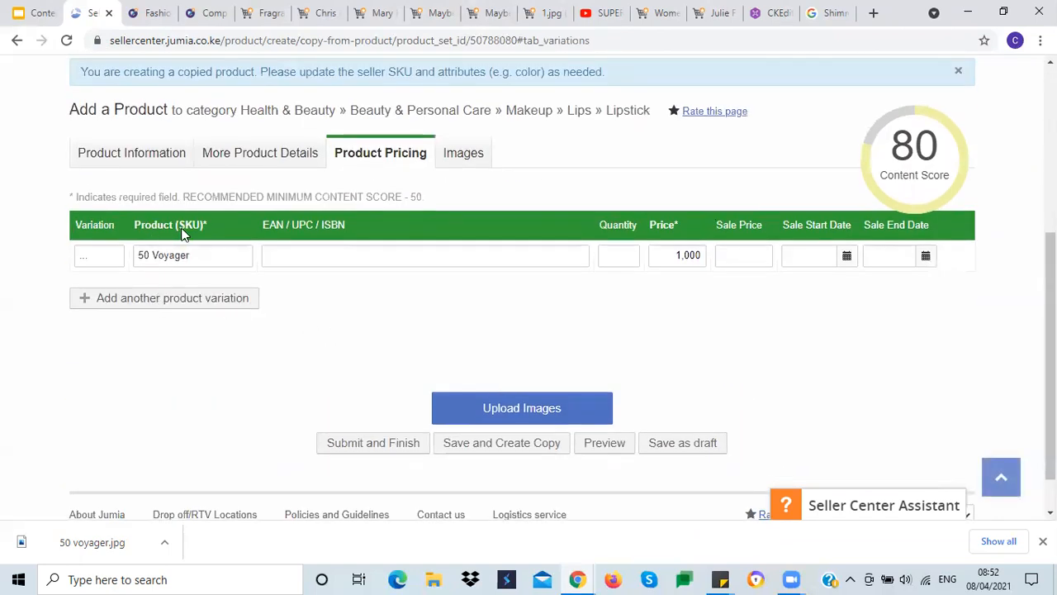
pyautogui.click(143, 255)
pyautogui.press('BackSpace')
pyautogui.write('4')
pyautogui.click(630, 343)
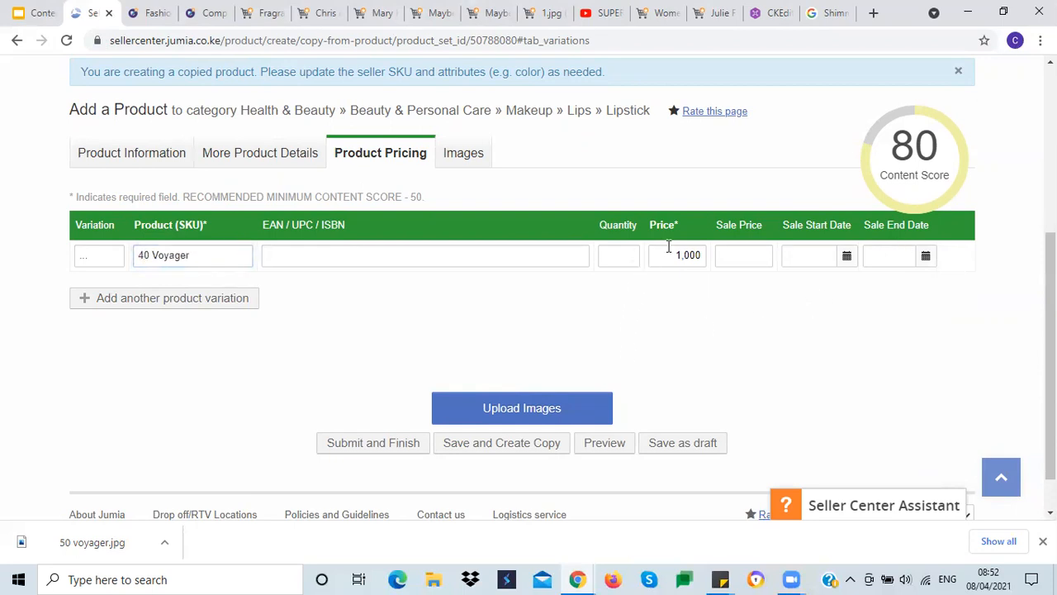
# Step: Remove the main image from the copy and submit the listing
pyautogui.click(465, 160)
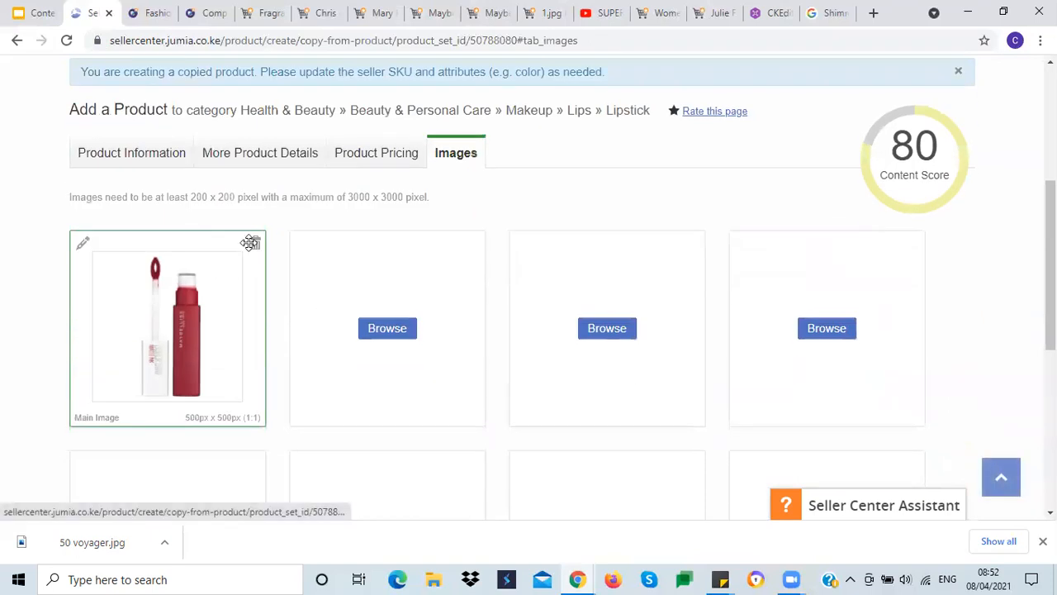
pyautogui.click(252, 242)
pyautogui.scroll(-4, 504, 273)
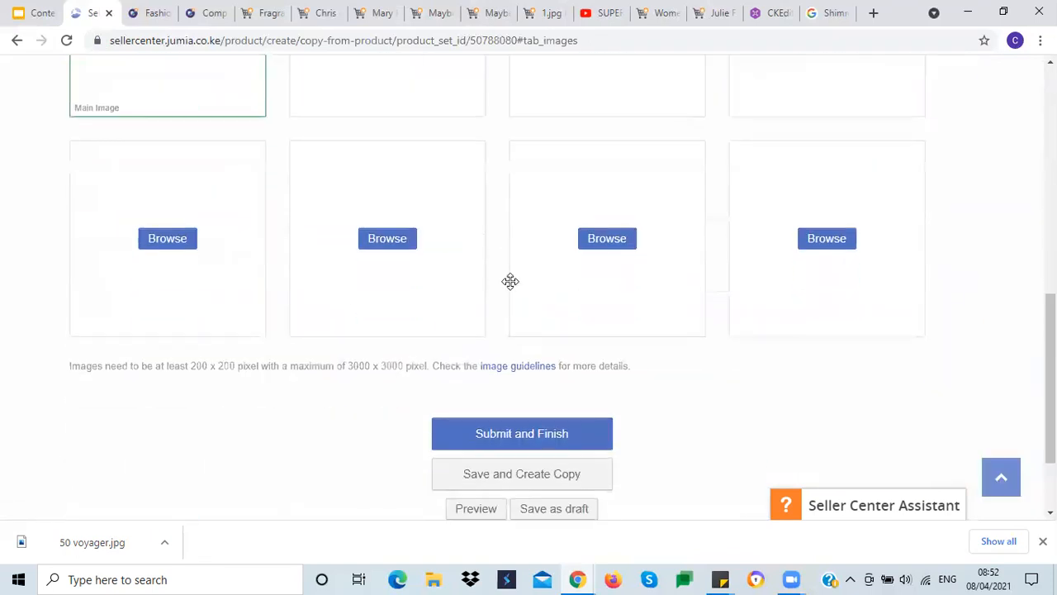
pyautogui.scroll(-2, 510, 281)
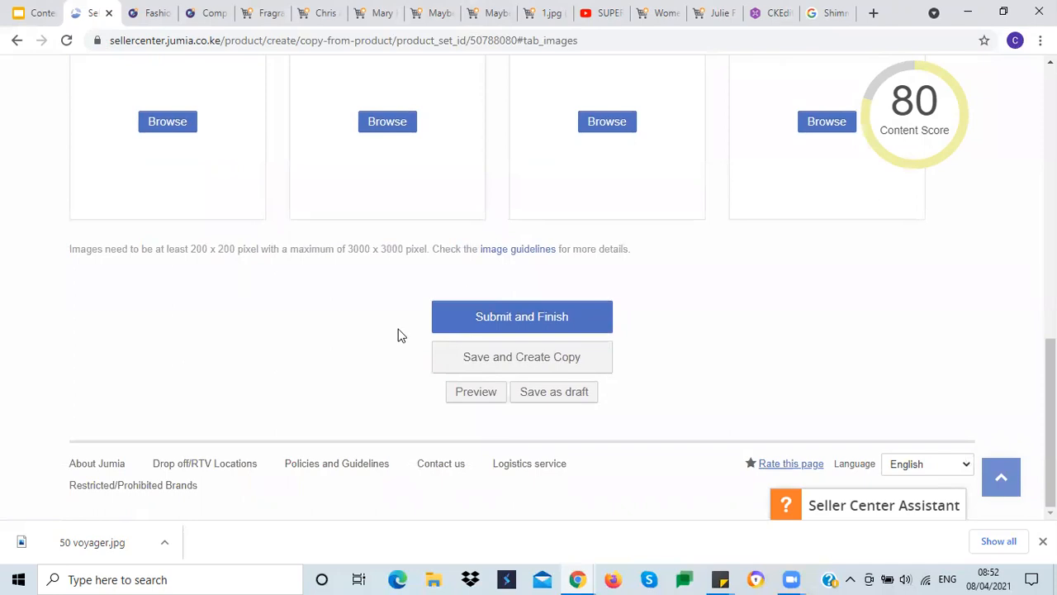
pyautogui.click(504, 329)
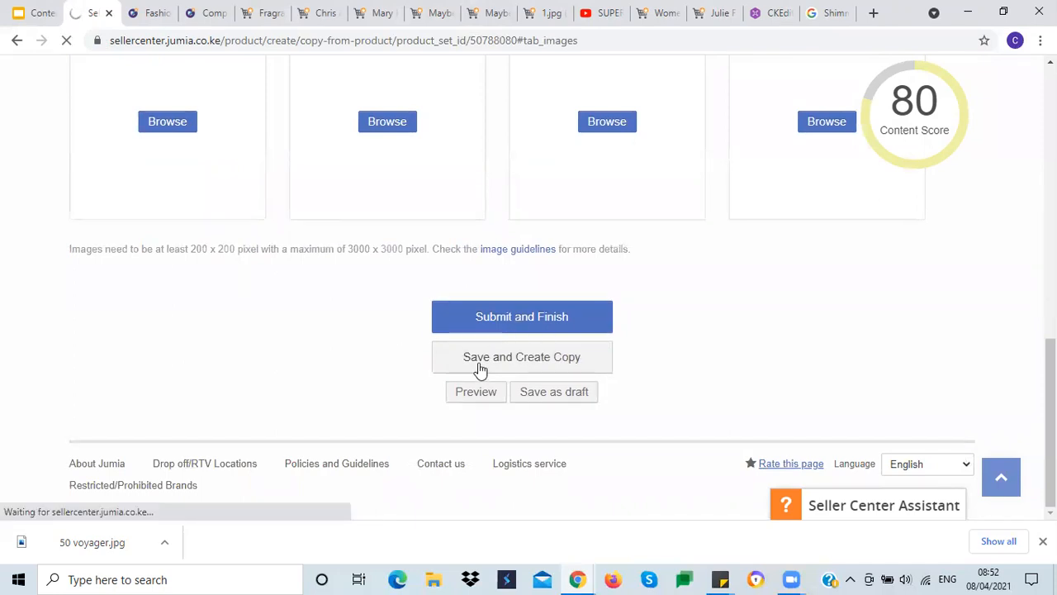
pyautogui.scroll(-4, 550, 369)
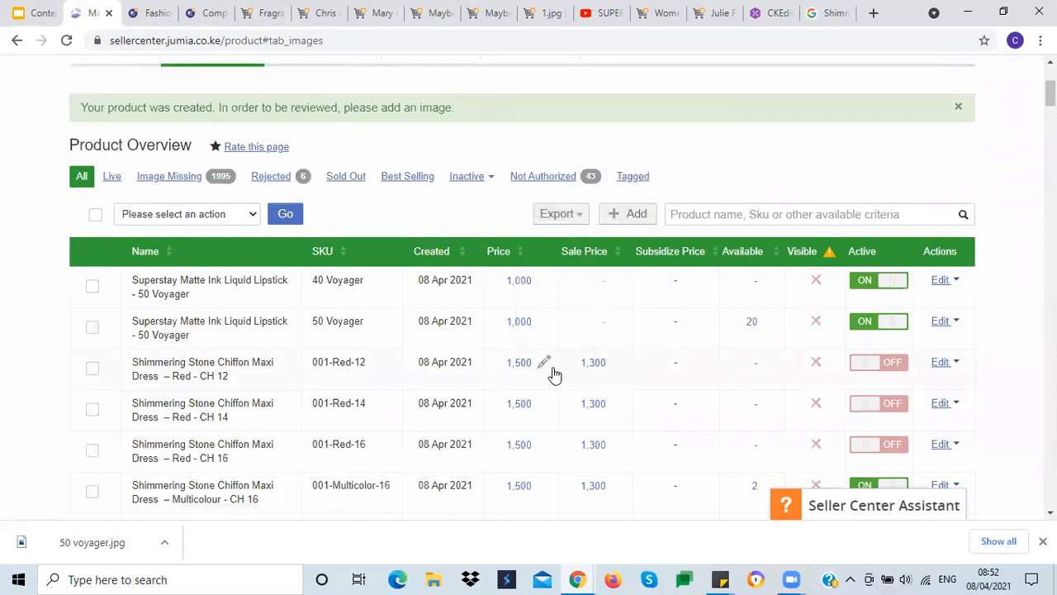
# Step: Deactivate the new 40 Voyager listing in the product overview
pyautogui.moveTo(196, 301)
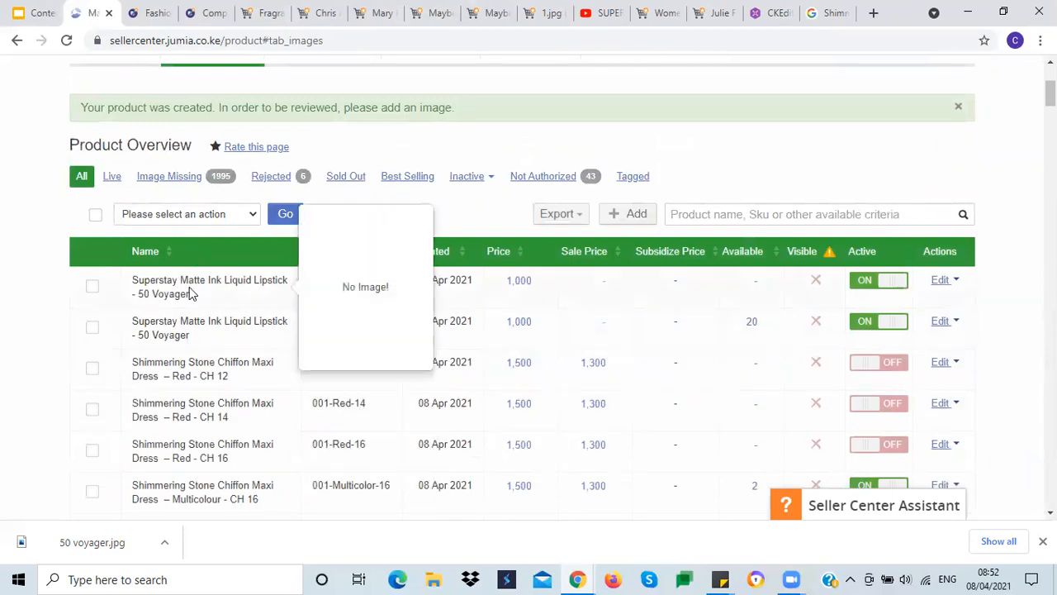
pyautogui.moveTo(217, 321)
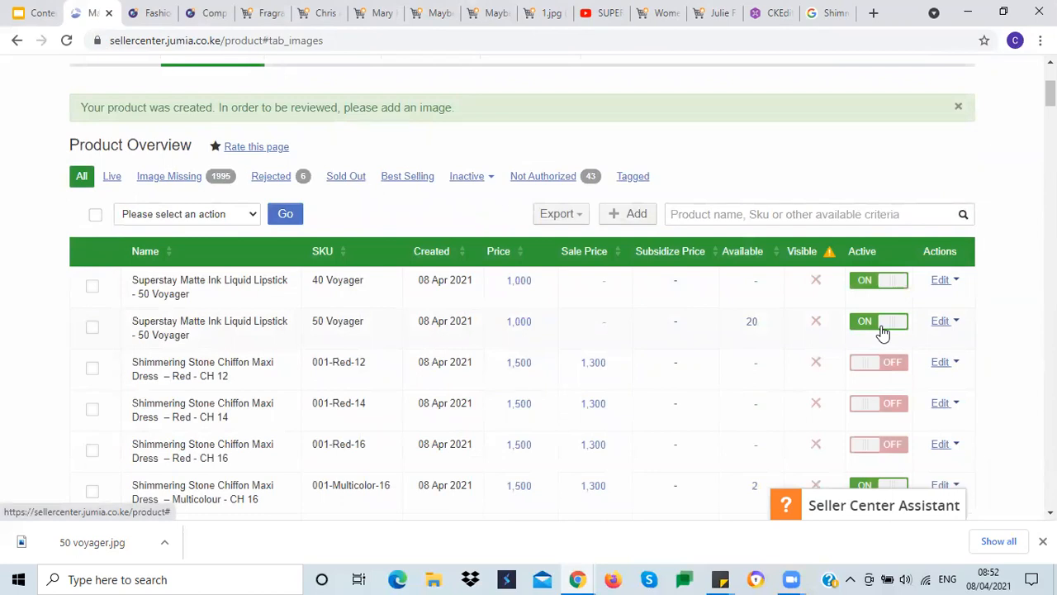
pyautogui.moveTo(235, 281)
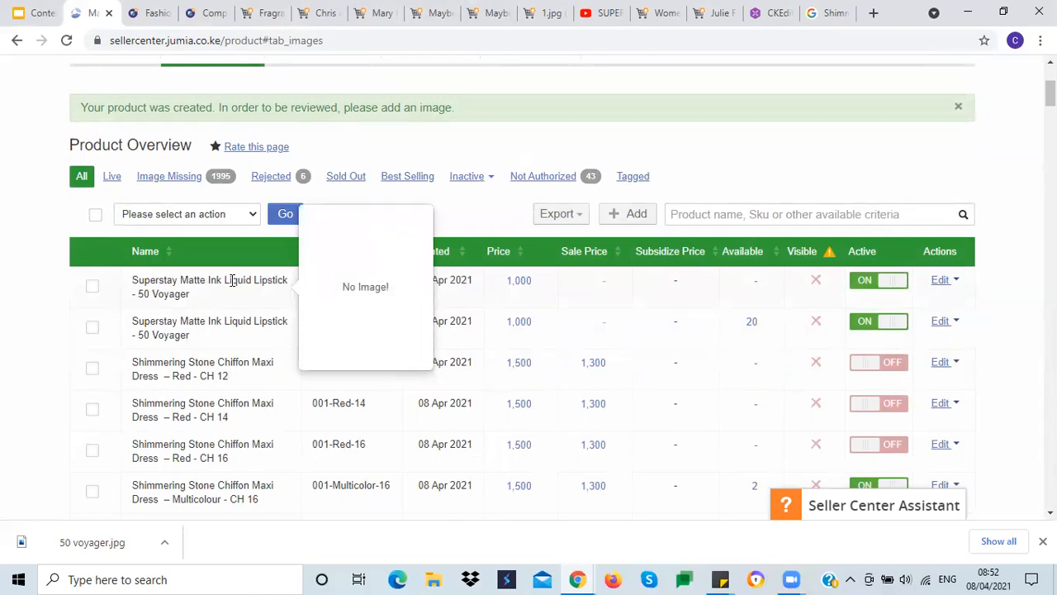
pyautogui.click(866, 283)
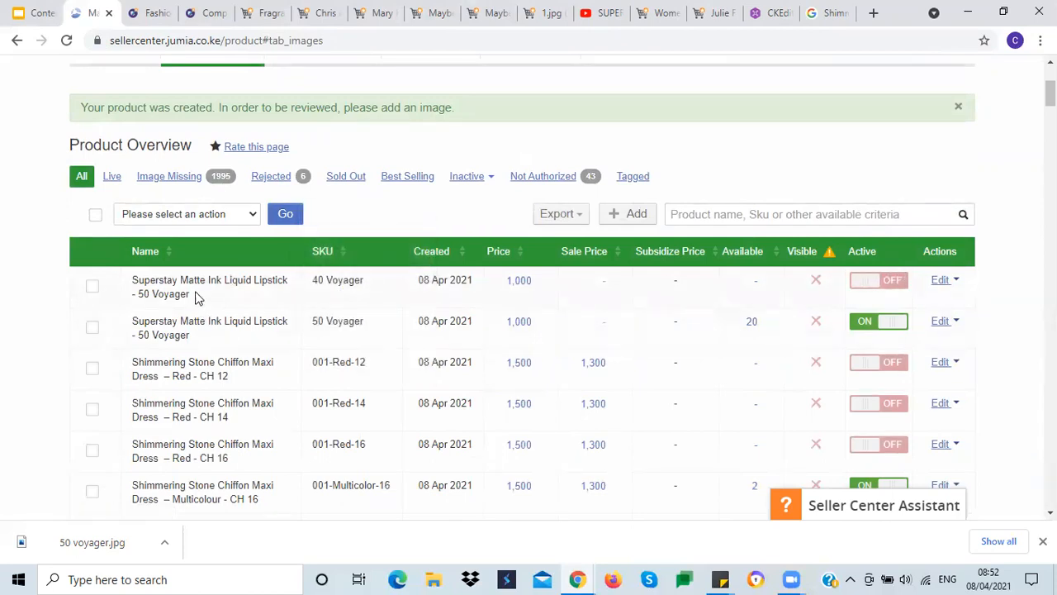
# Step: Open the 40 Voyager listing's details, go to its images, and finish editing
pyautogui.moveTo(206, 280)
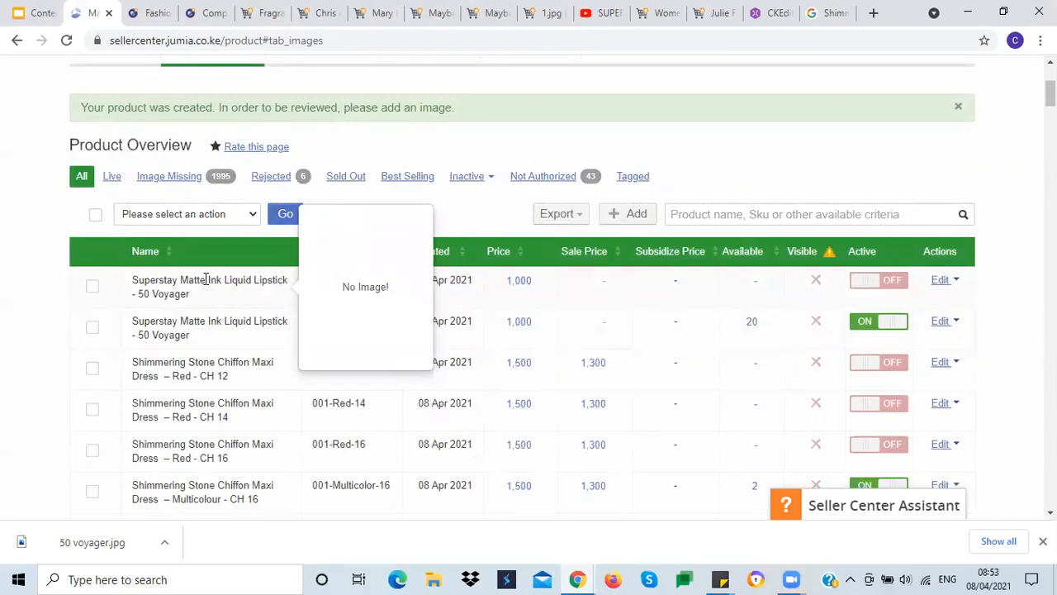
pyautogui.click(952, 282)
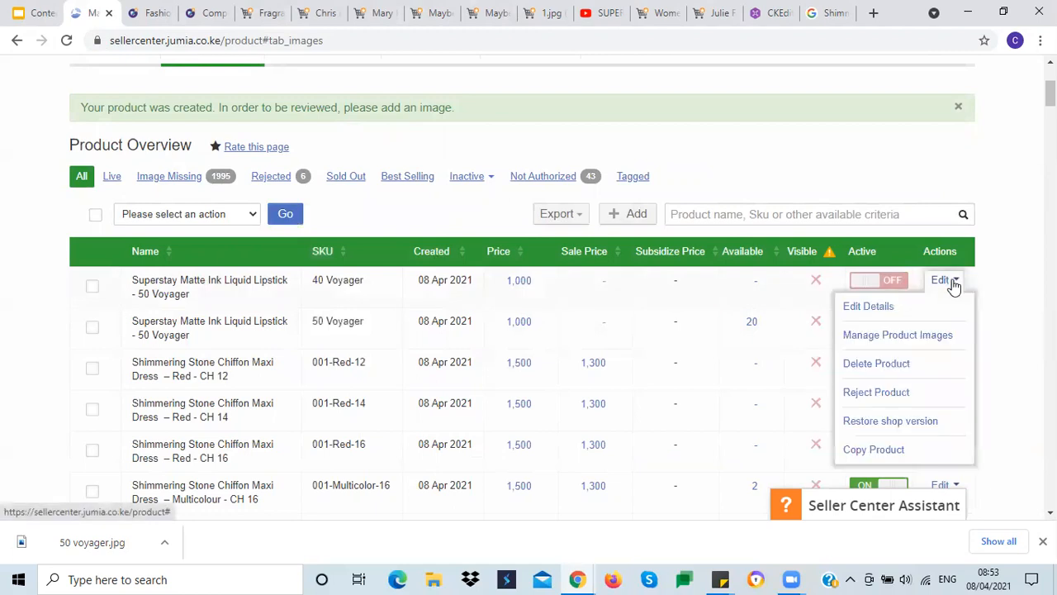
pyautogui.click(876, 307)
pyautogui.scroll(-3, 684, 389)
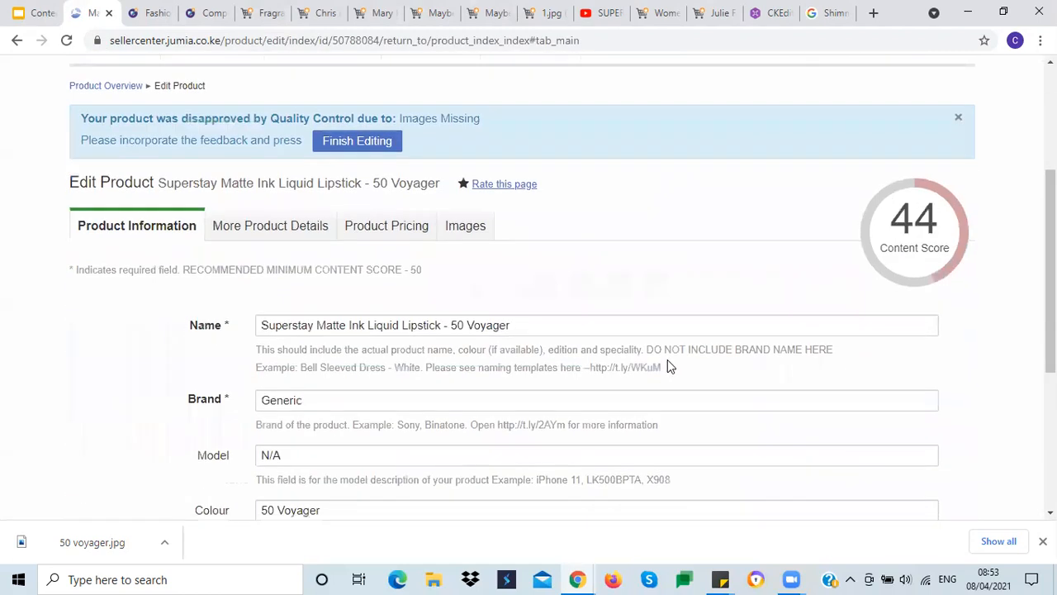
pyautogui.click(465, 226)
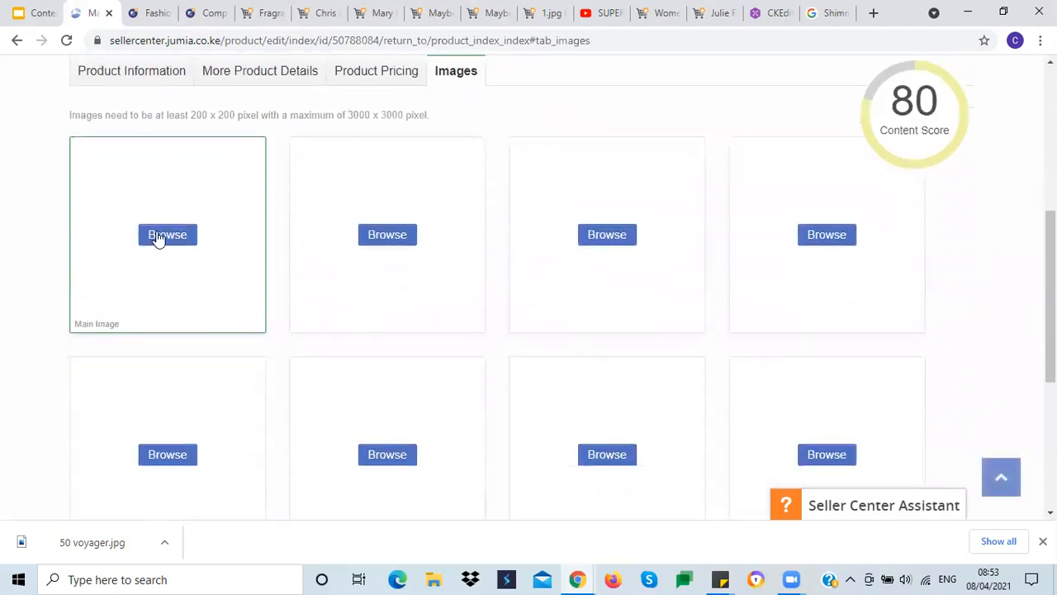
pyautogui.scroll(-1, 508, 368)
pyautogui.scroll(-2, 507, 368)
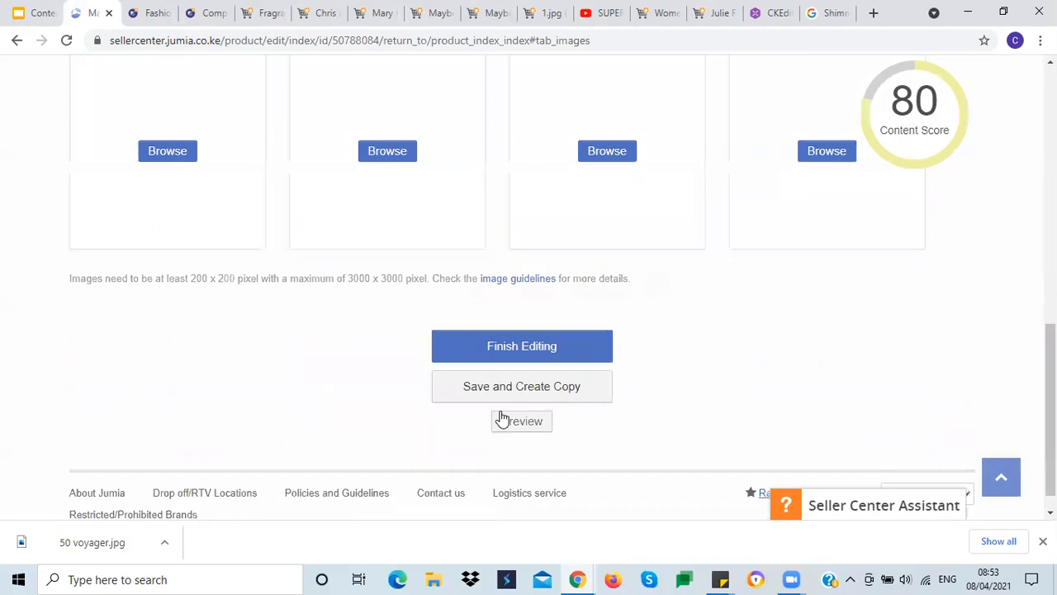
pyautogui.click(524, 341)
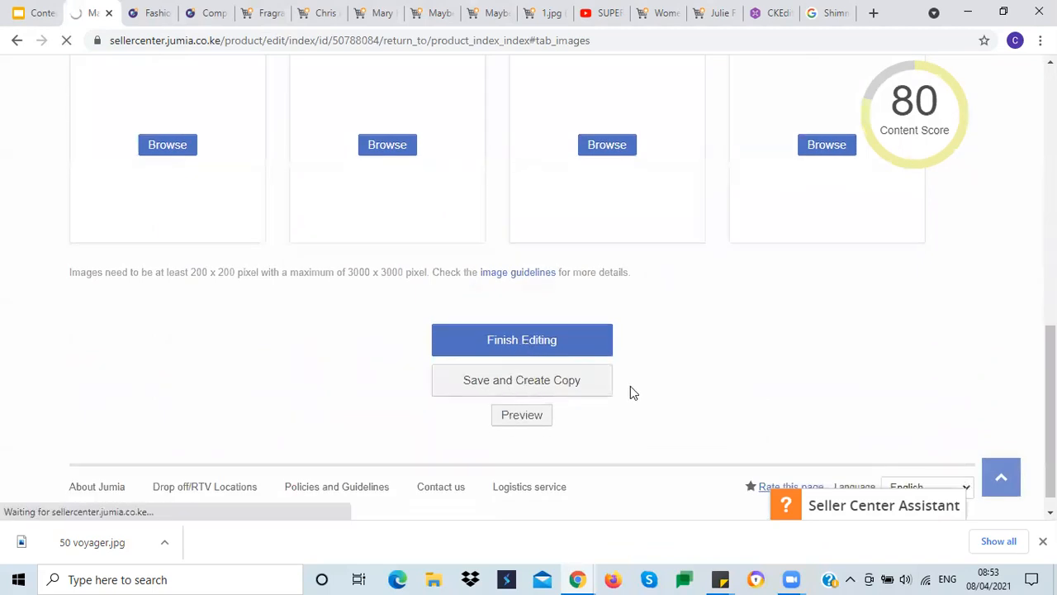
# Step: Toggle the 40 Voyager listing's active status and deactivate the 50 Voyager listing
pyautogui.scroll(-3, 721, 370)
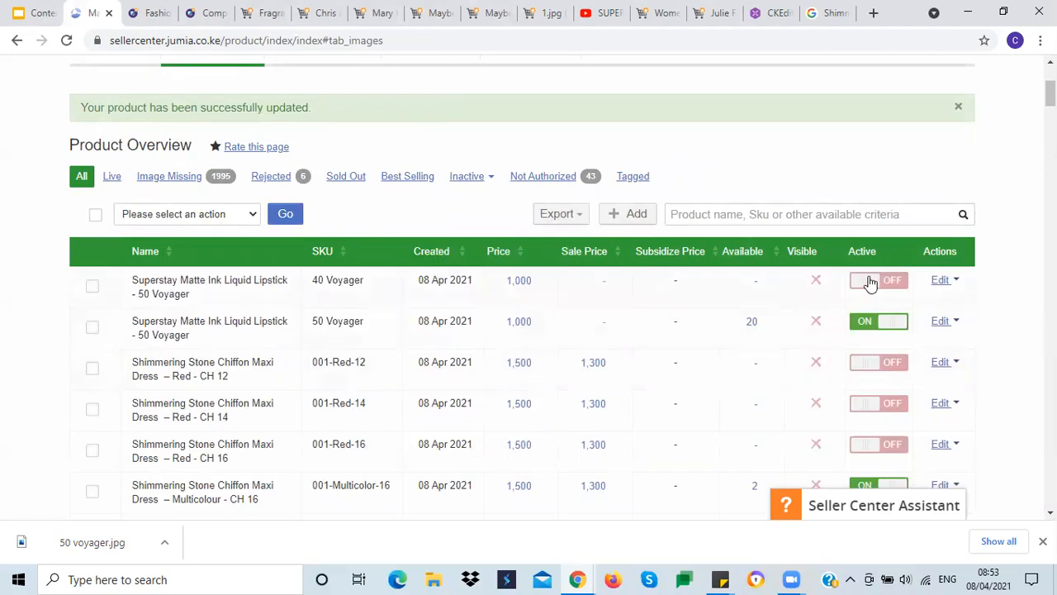
pyautogui.click(861, 286)
pyautogui.moveTo(185, 291)
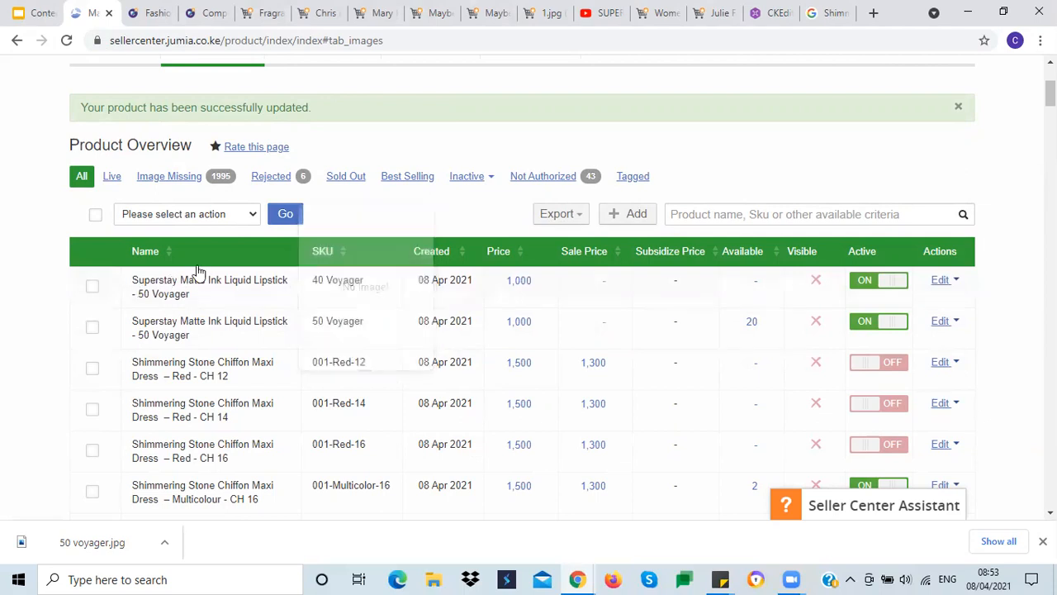
pyautogui.click(859, 285)
pyautogui.click(864, 322)
pyautogui.scroll(-3, 799, 271)
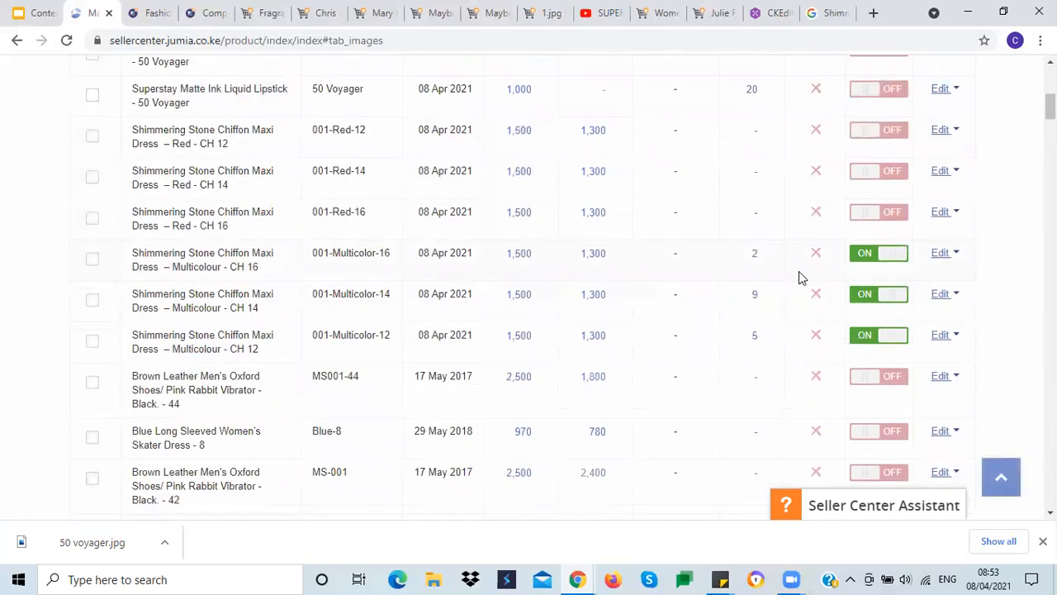
# Step: Deactivate the three Shimmering Stone Chiffon Maxi Dress Multicolour listings in the product overview
pyautogui.click(868, 256)
pyautogui.click(867, 295)
pyautogui.click(859, 336)
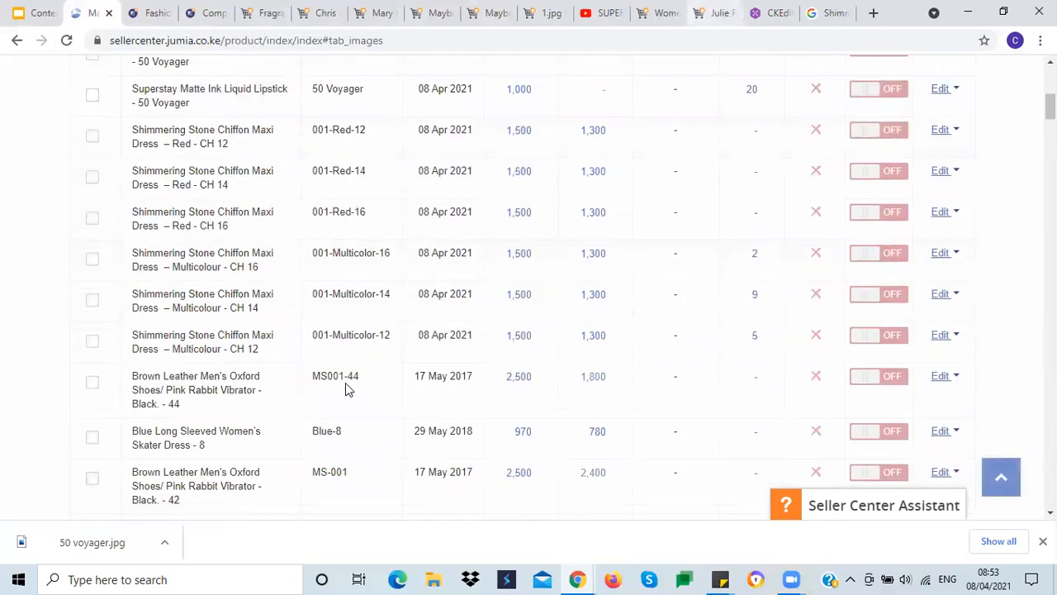
# Step: Watch the Superstay Matte Ink video on the 50 Voyager product page on Jumia
pyautogui.scroll(3, 330, 306)
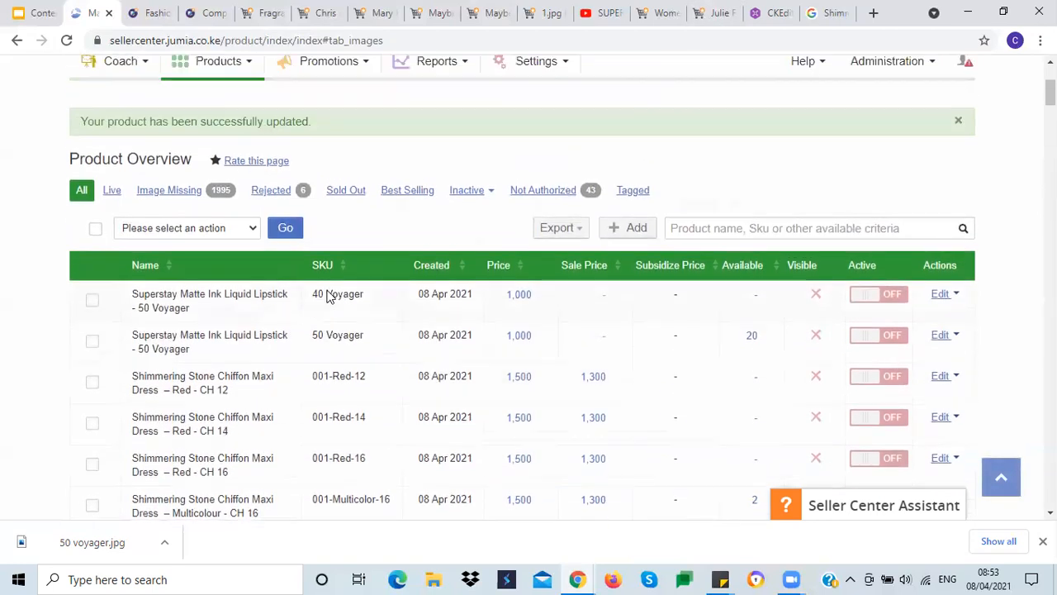
pyautogui.scroll(1, 328, 296)
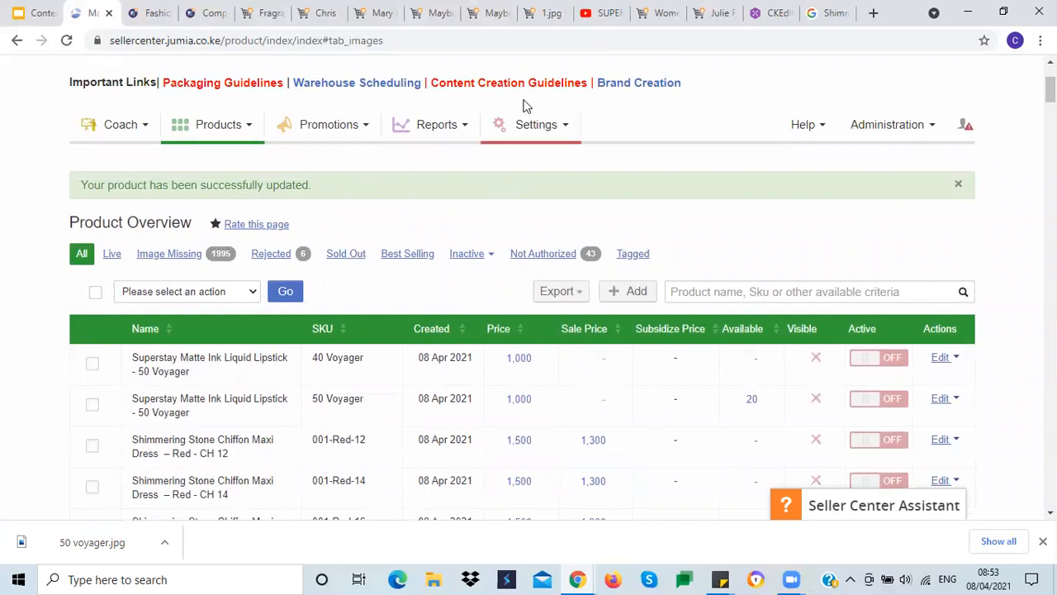
pyautogui.click(541, 25)
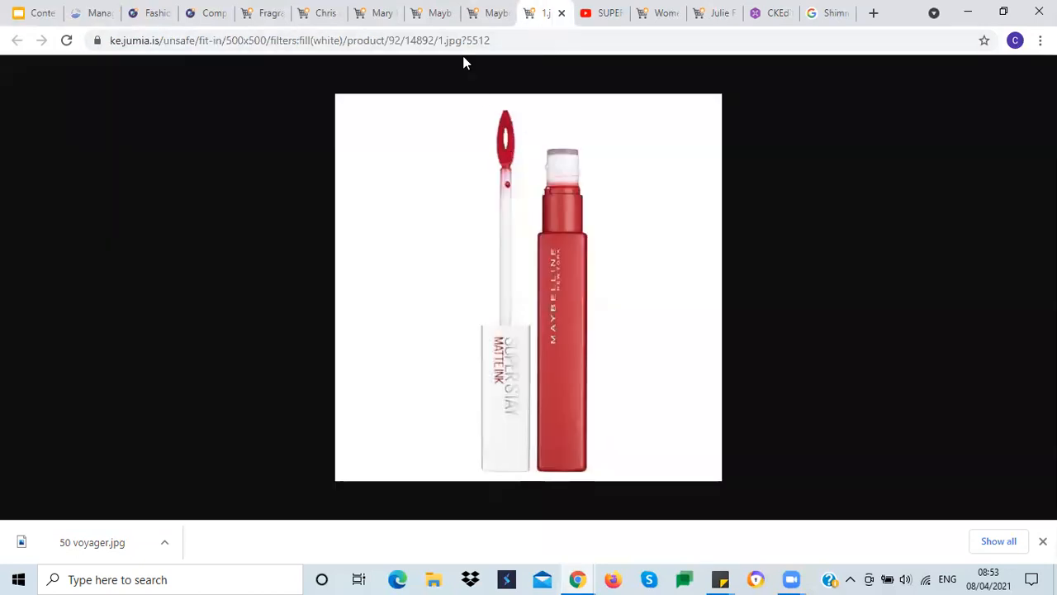
pyautogui.click(481, 14)
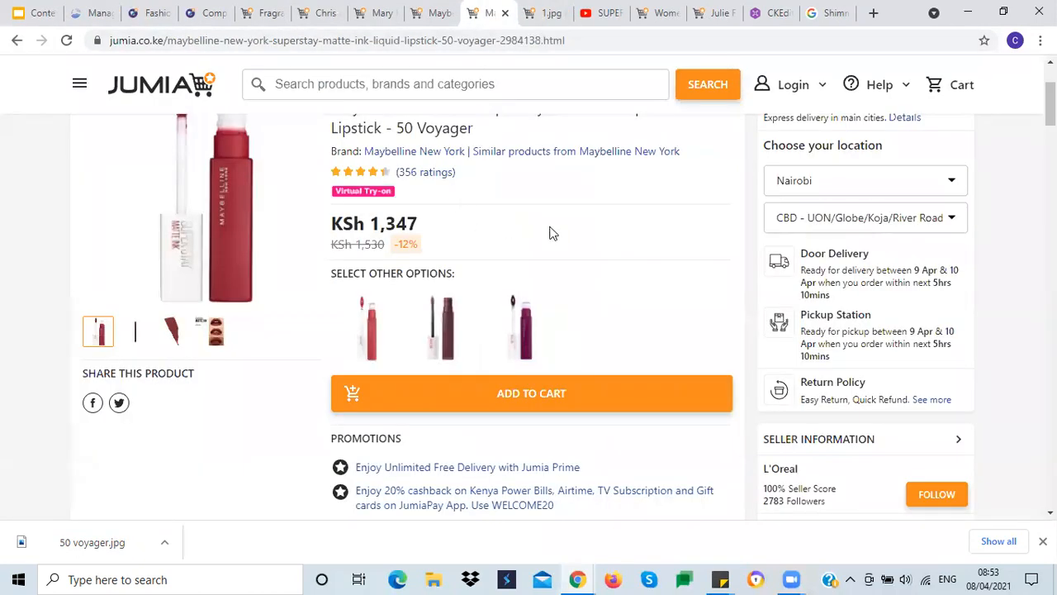
pyautogui.scroll(-12, 553, 240)
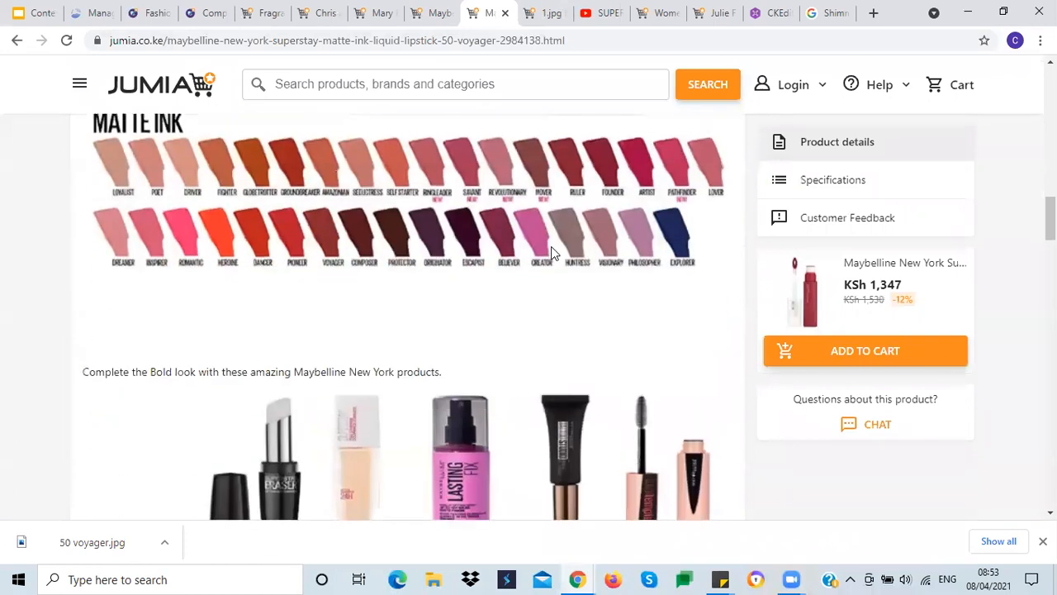
pyautogui.scroll(-6, 551, 246)
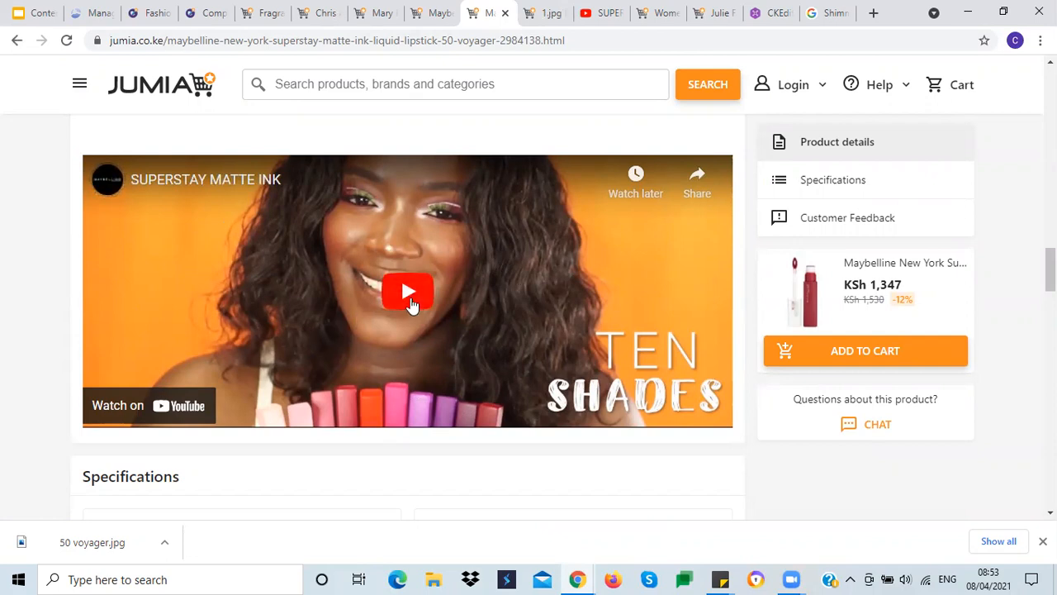
pyautogui.click(411, 302)
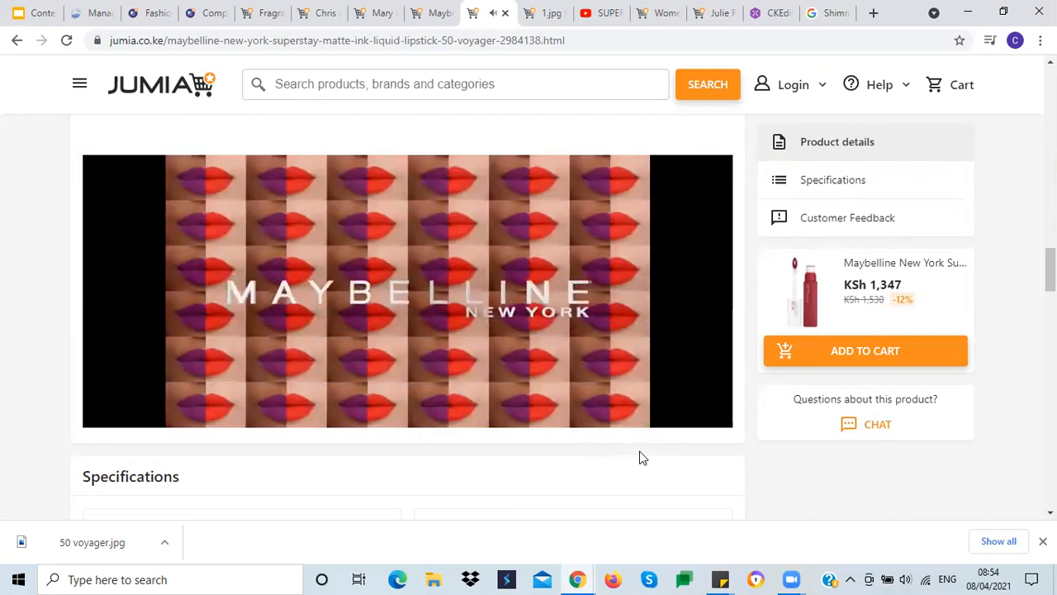
pyautogui.scroll(2, 642, 448)
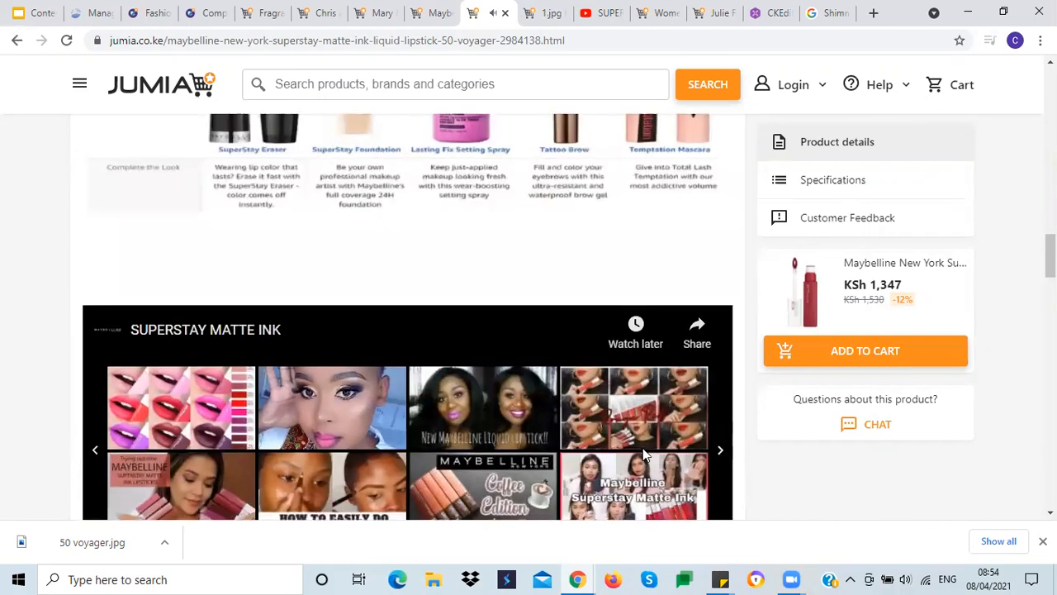
pyautogui.scroll(-2, 345, 262)
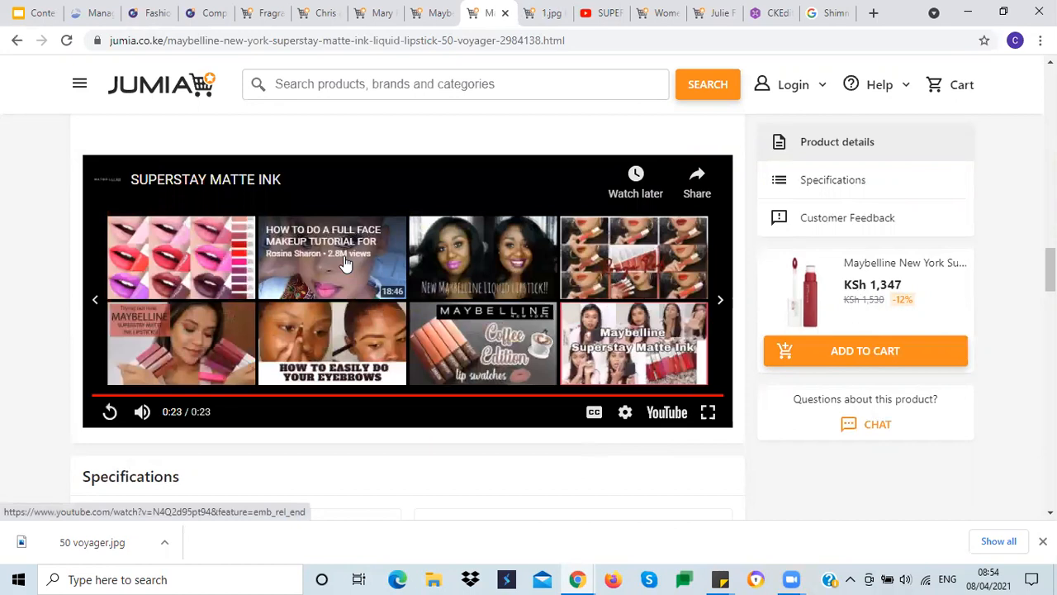
# Step: Review the key topics slide in the Content Creation Training presentation
pyautogui.click(35, 13)
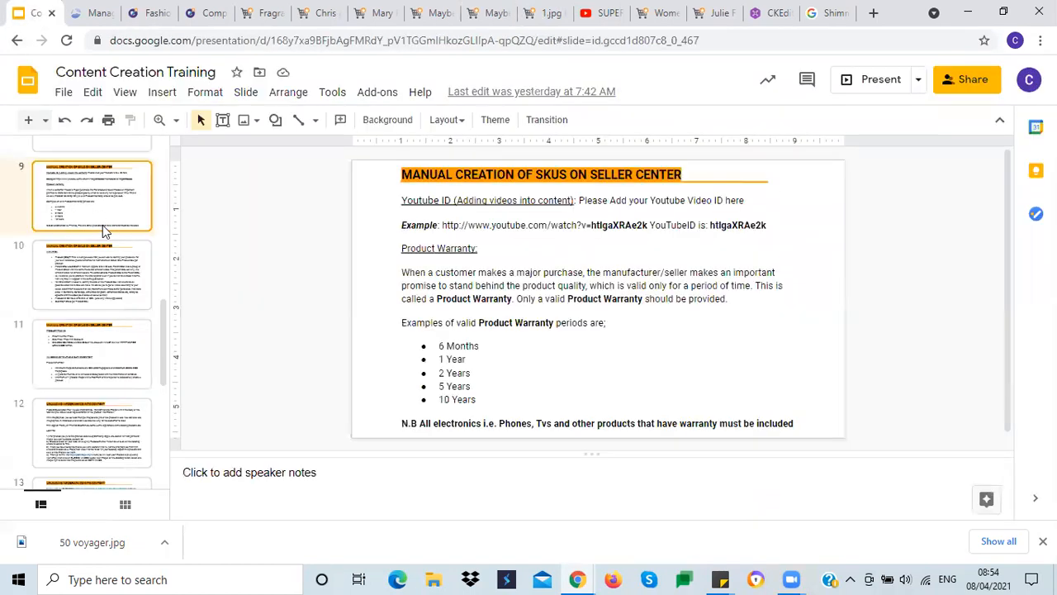
pyautogui.moveTo(161, 316); pyautogui.dragTo(137, 155)
pyautogui.click(95, 269)
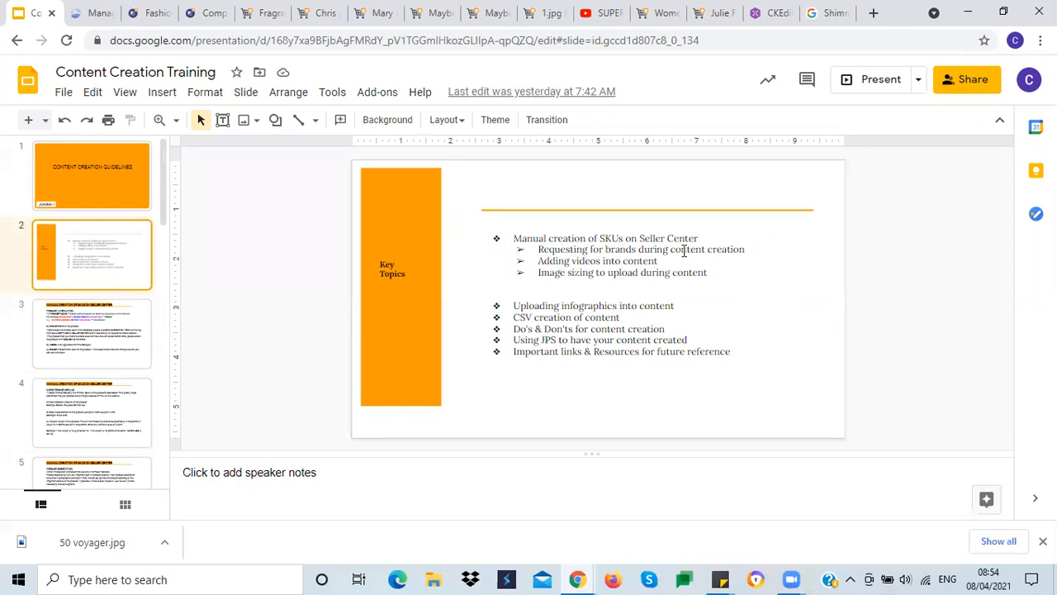
# Step: Open the details editor of the 40 Voyager lipstick listing
pyautogui.click(93, 14)
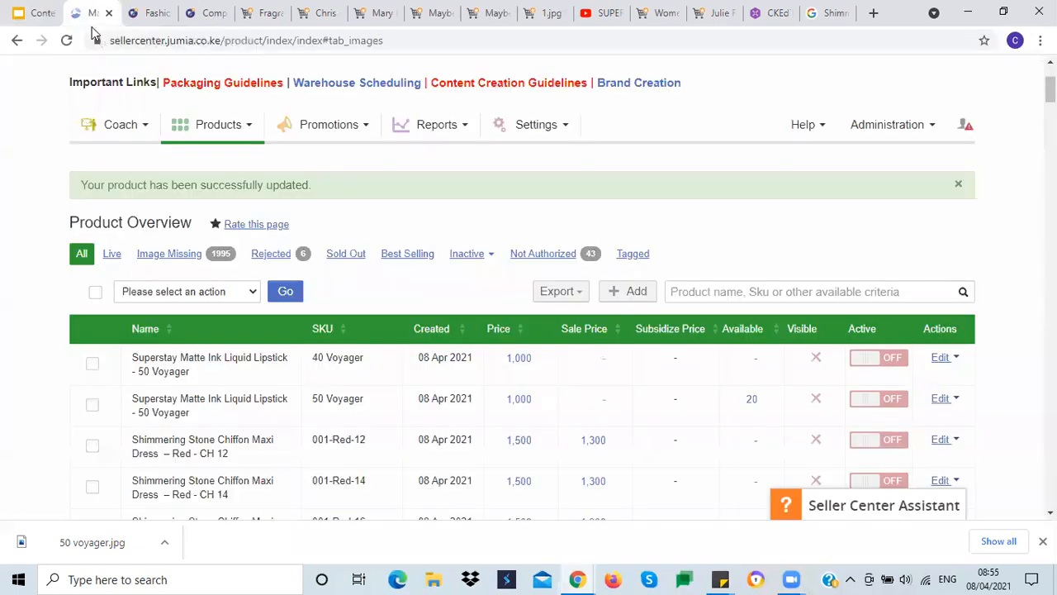
pyautogui.scroll(-2, 17, 312)
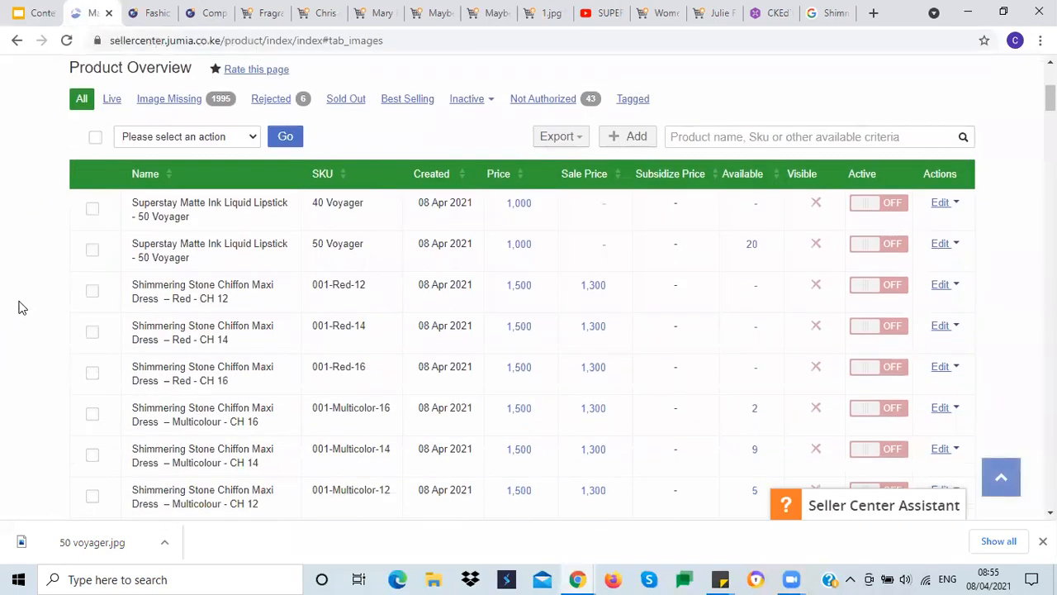
pyautogui.moveTo(182, 202)
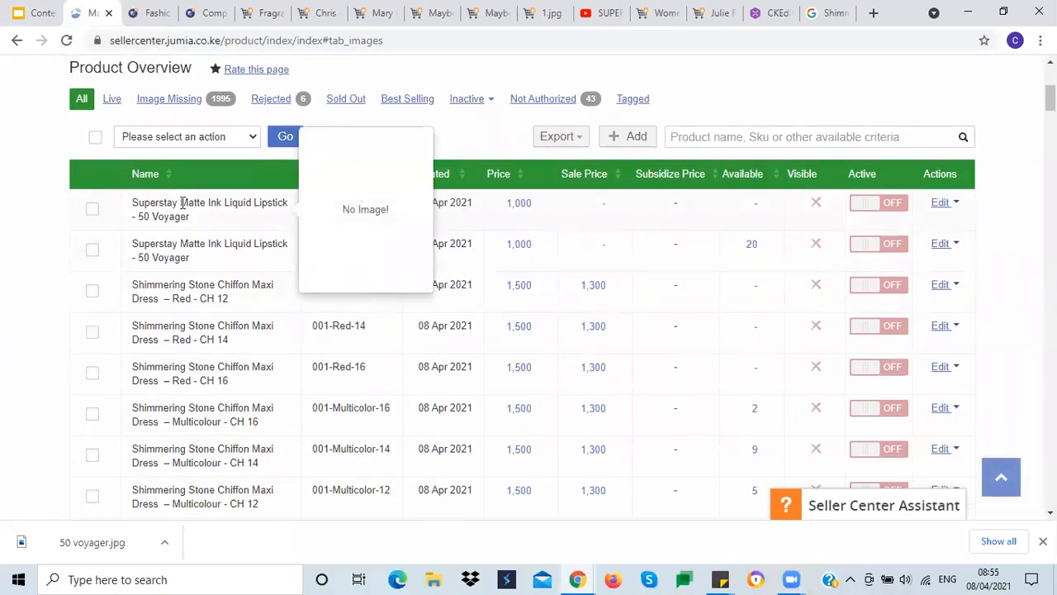
pyautogui.click(948, 205)
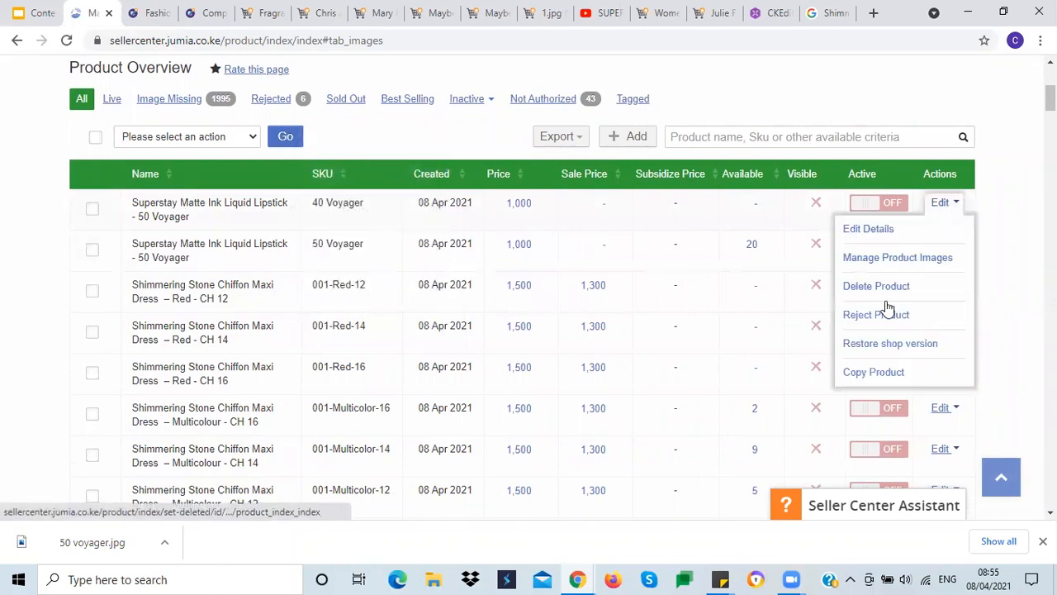
pyautogui.click(872, 231)
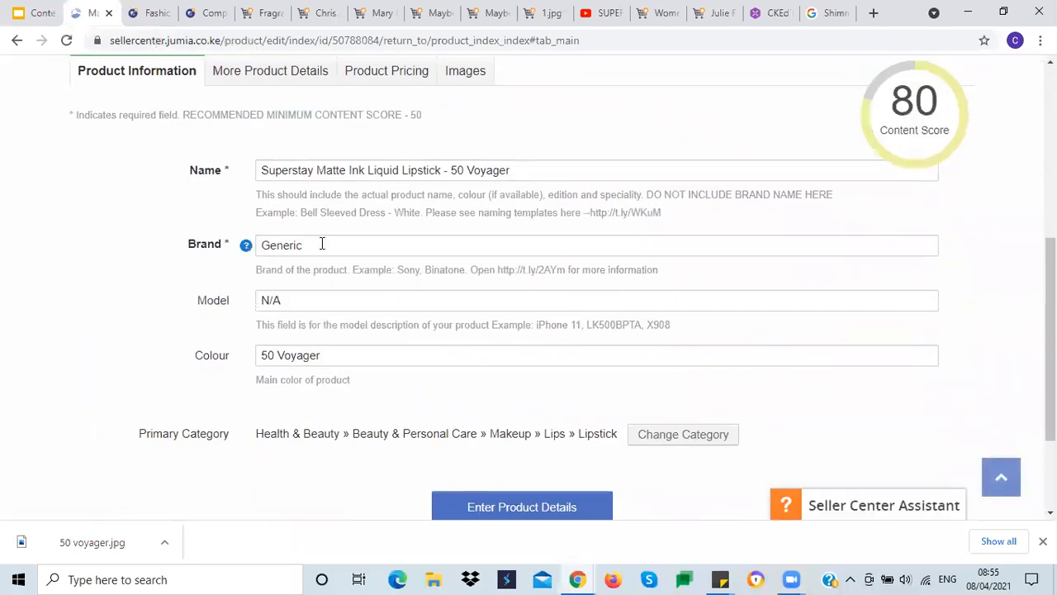
# Step: Try to replace the listing's Generic brand with acitive
pyautogui.moveTo(322, 244); pyautogui.dragTo(261, 241)
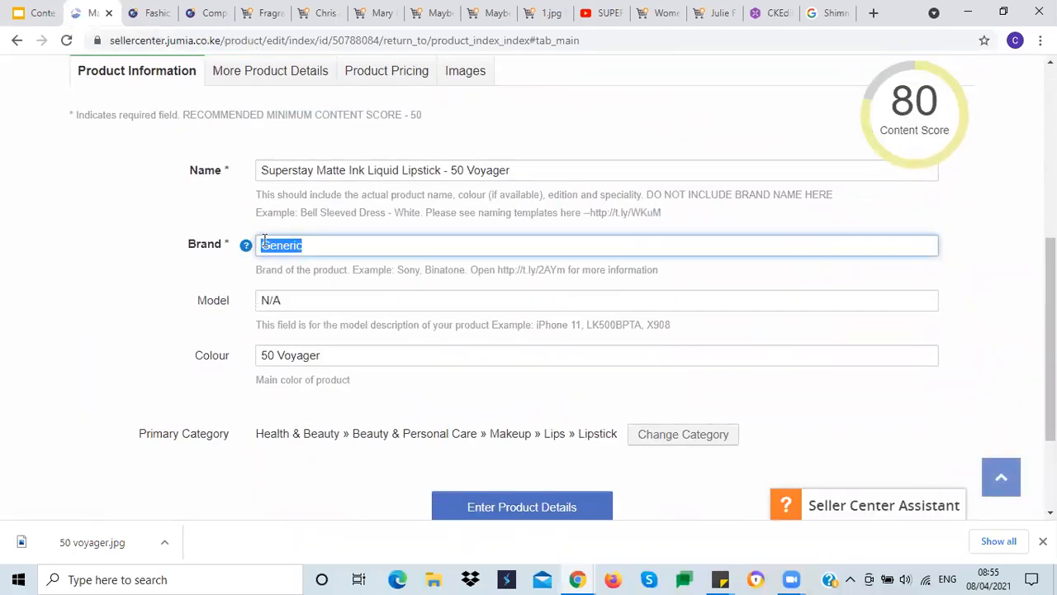
pyautogui.write('Humu')
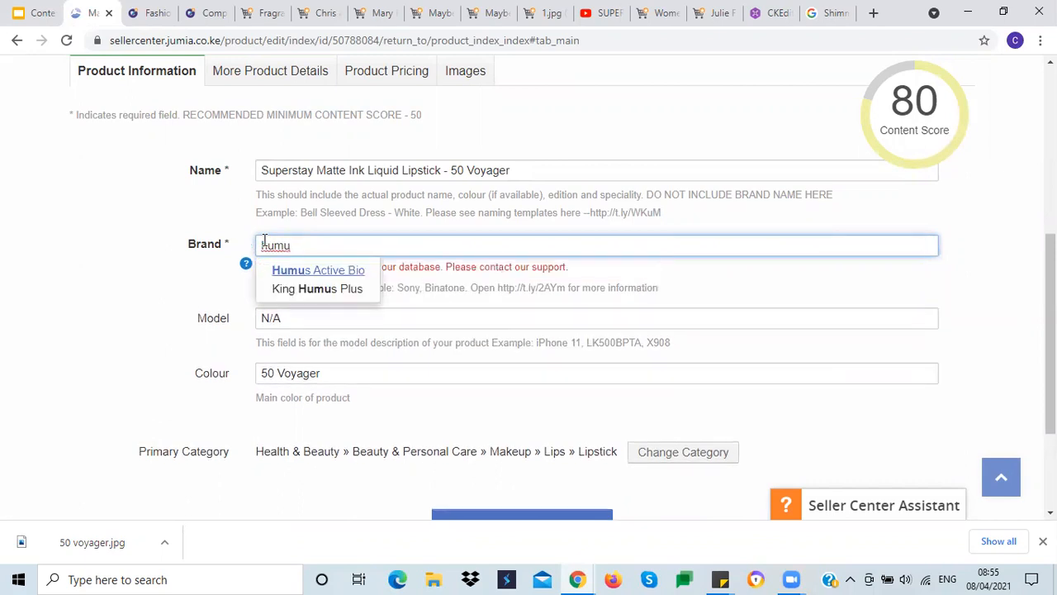
pyautogui.moveTo(301, 246); pyautogui.dragTo(226, 262)
pyautogui.write('acitiv')
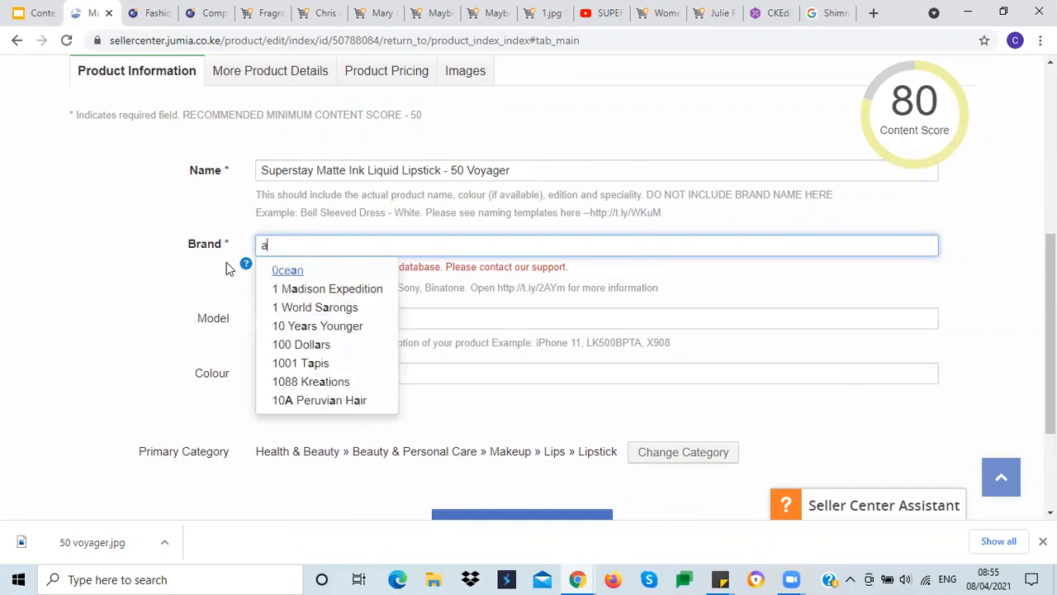
pyautogui.write('e')
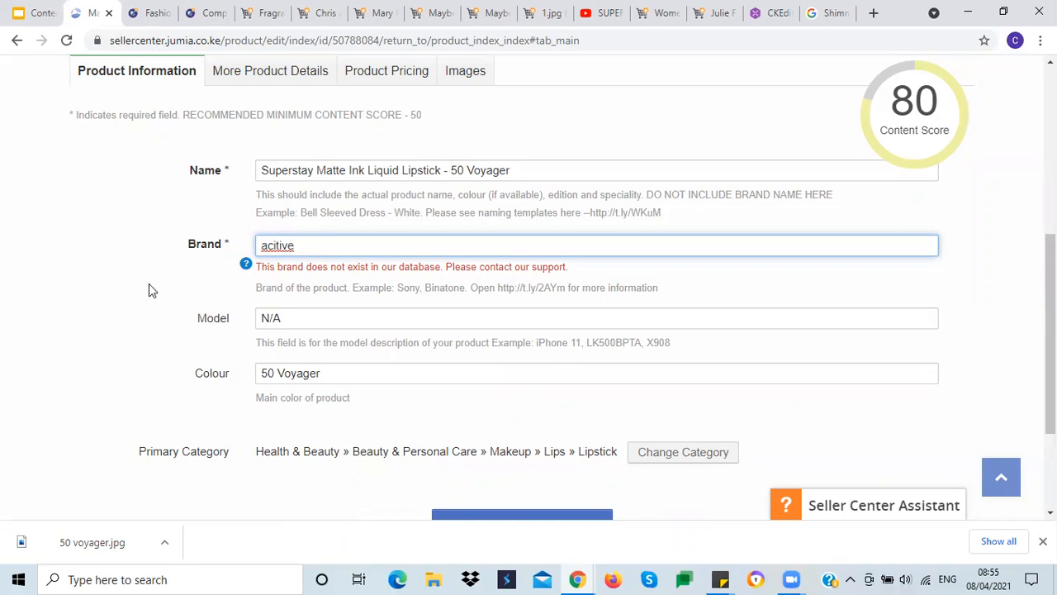
# Step: Open the Brand Creation request form from the Seller Center's important links
pyautogui.scroll(1, 149, 287)
pyautogui.scroll(2, 151, 294)
pyautogui.scroll(3, 159, 306)
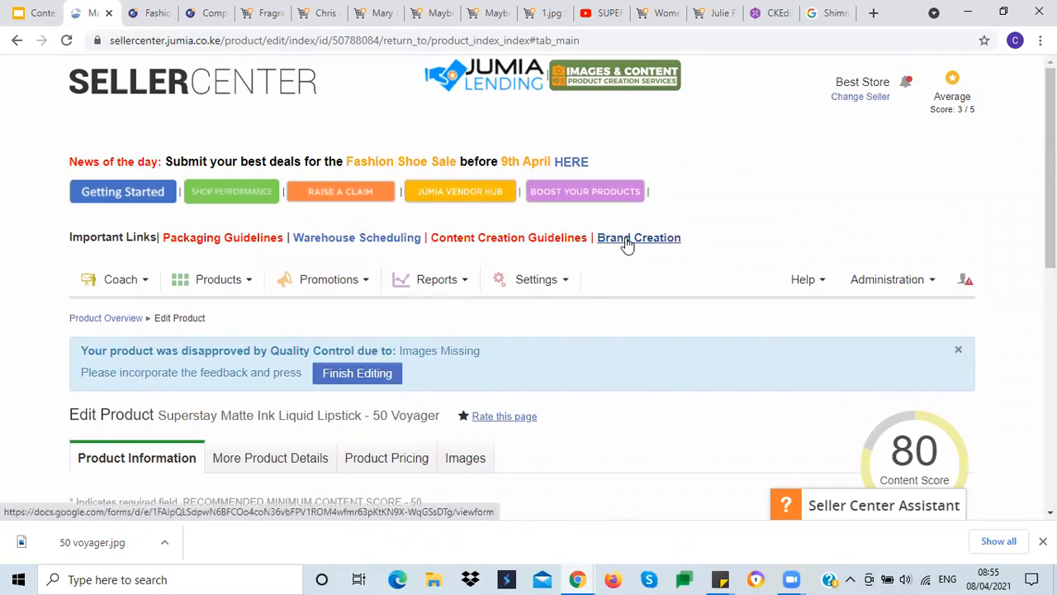
pyautogui.click(621, 243)
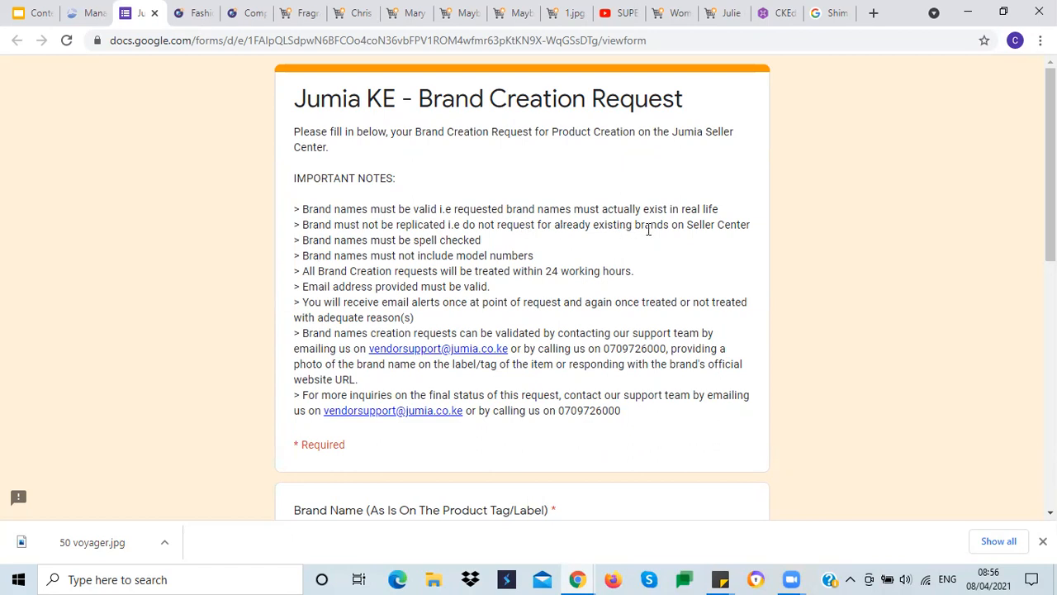
pyautogui.click(86, 12)
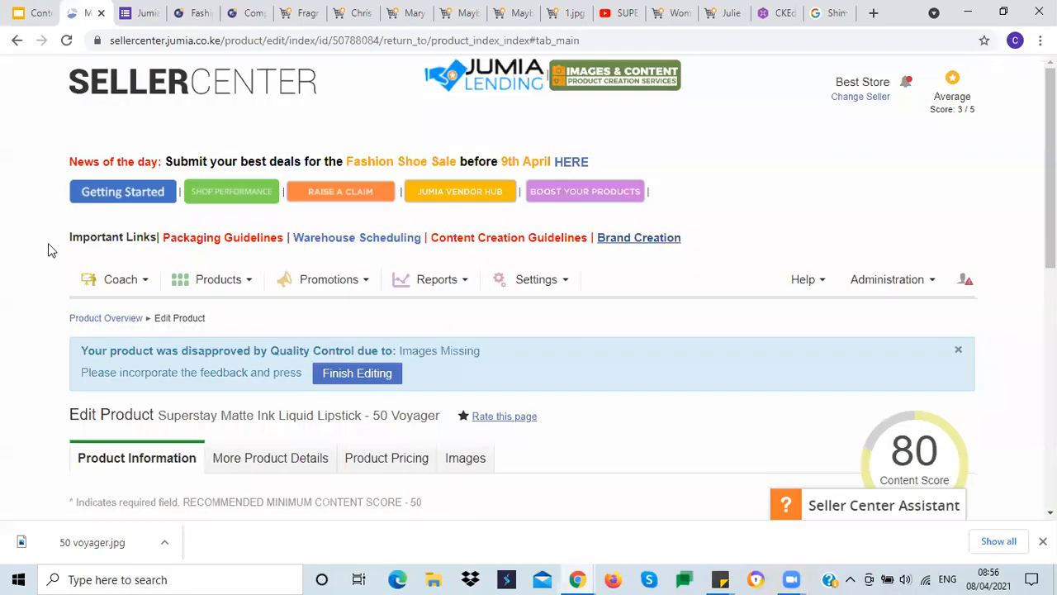
pyautogui.scroll(-4, 26, 322)
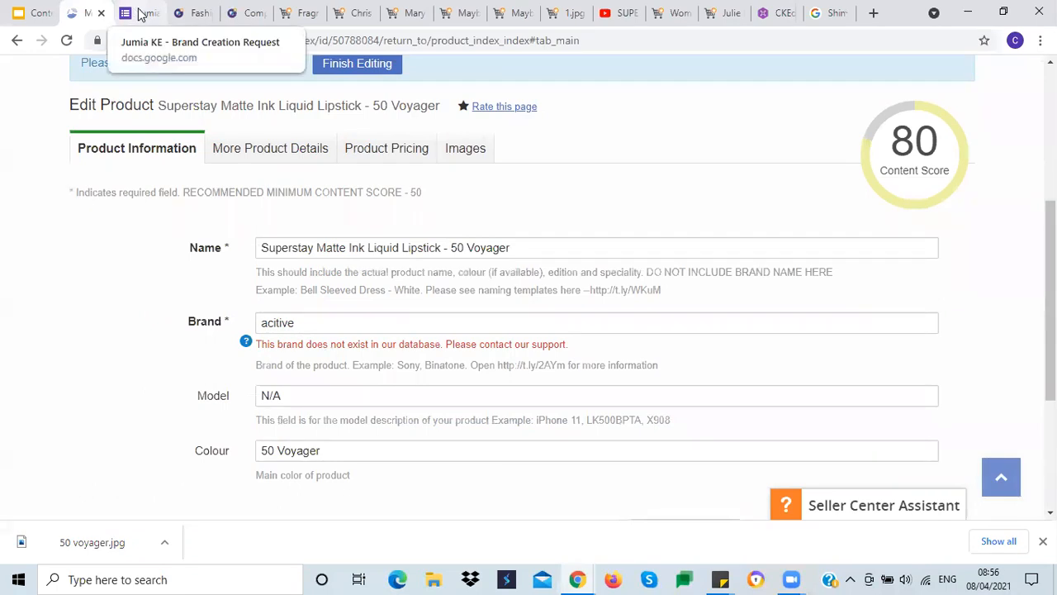
pyautogui.scroll(3, 391, 372)
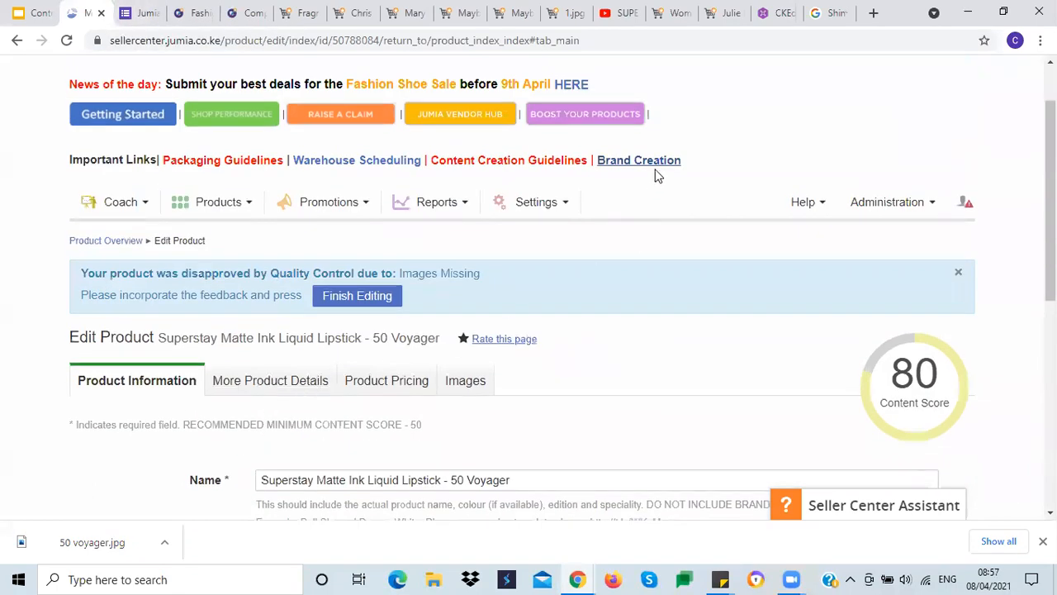
pyautogui.click(615, 157)
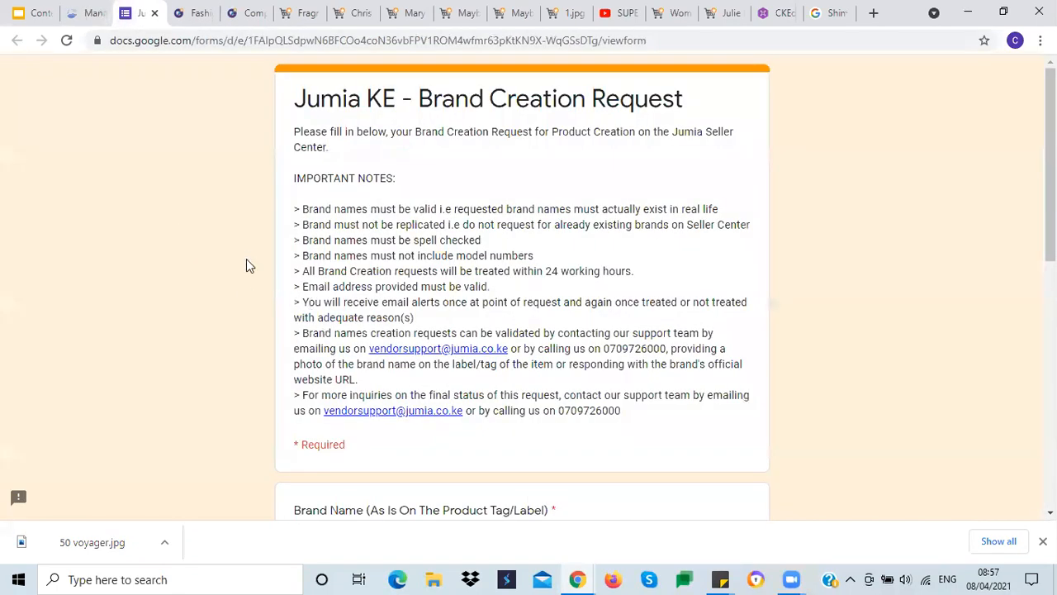
# Step: Go through the Brand Creation Request form's brand name field and pick Fashion - Apparel as the product category
pyautogui.scroll(-2, 474, 330)
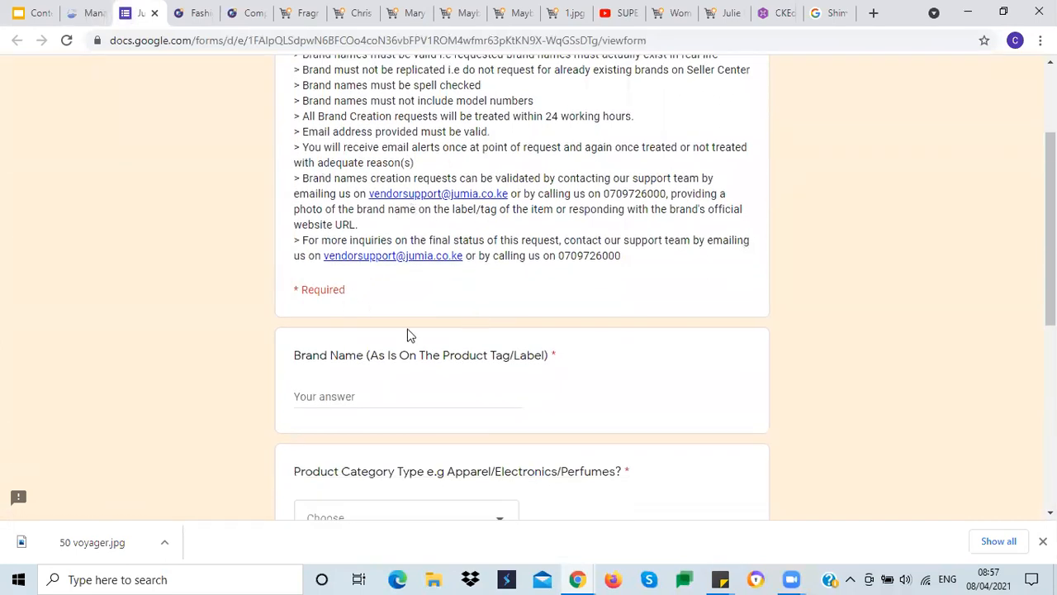
pyautogui.scroll(-2, 415, 319)
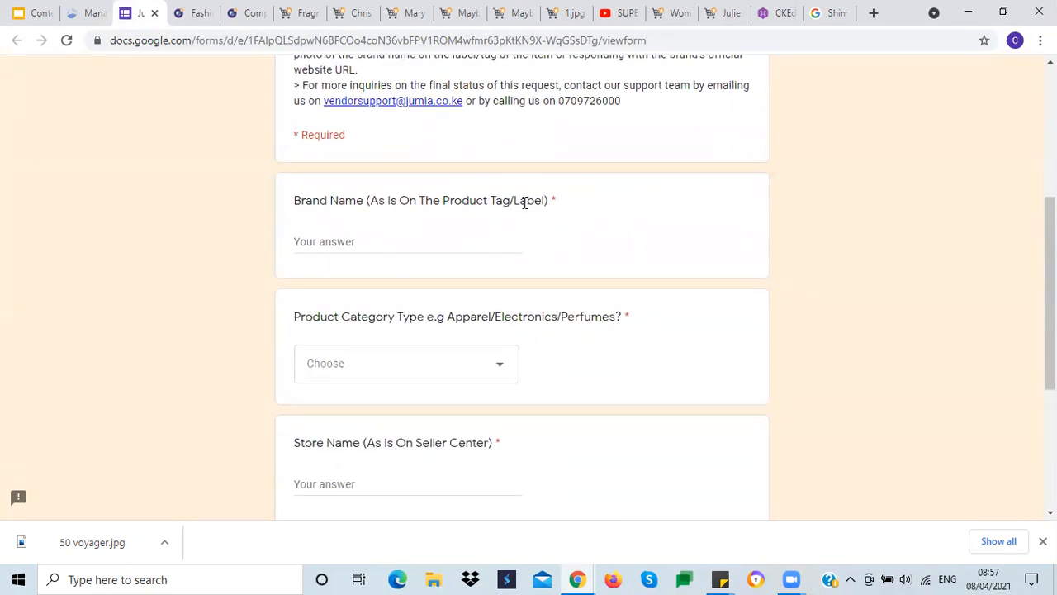
pyautogui.click(358, 243)
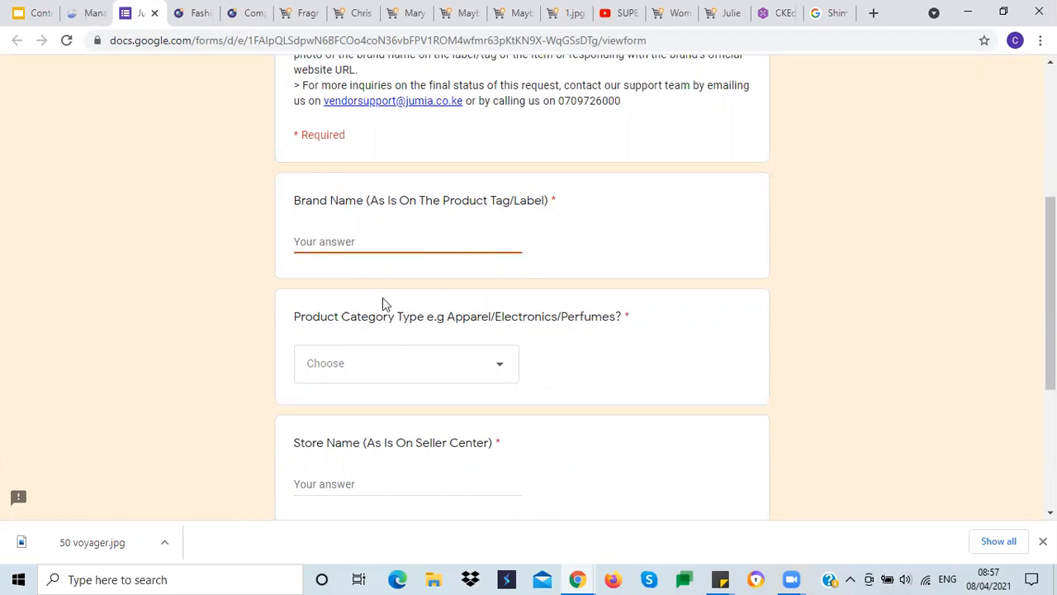
pyautogui.scroll(-2, 607, 377)
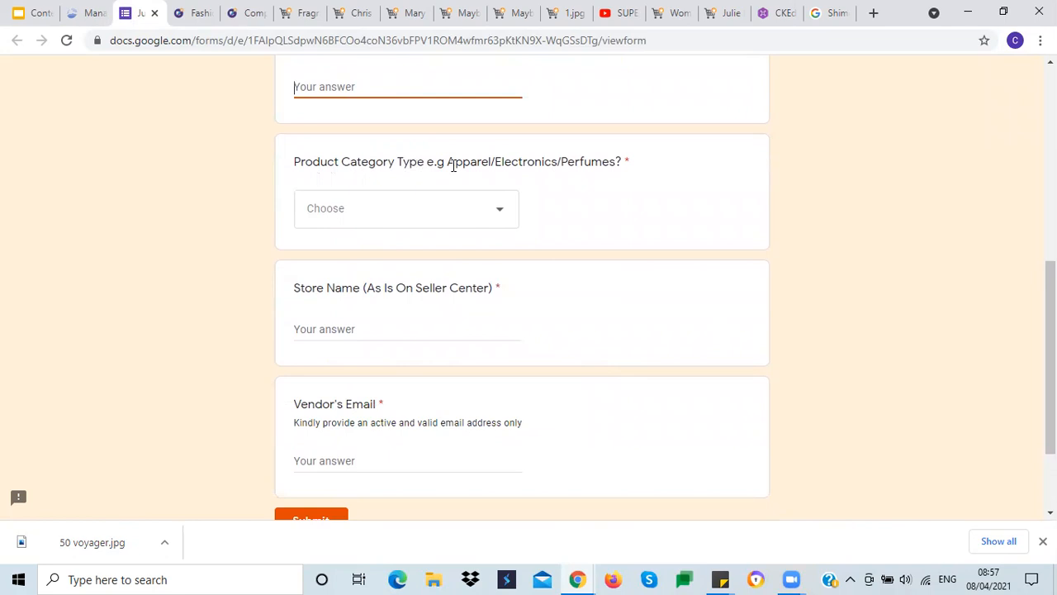
pyautogui.click(493, 210)
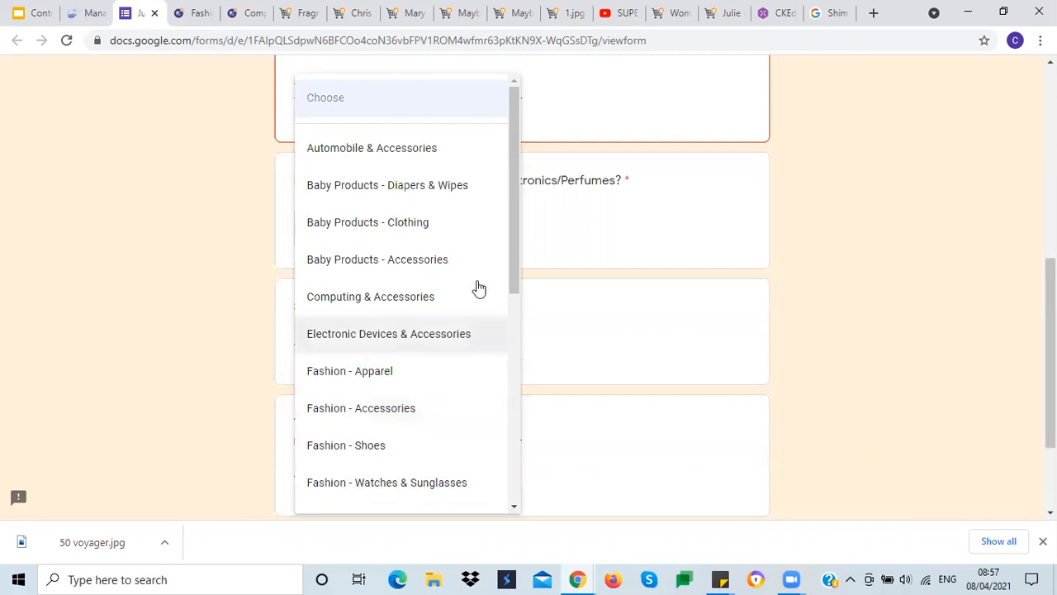
pyautogui.click(388, 376)
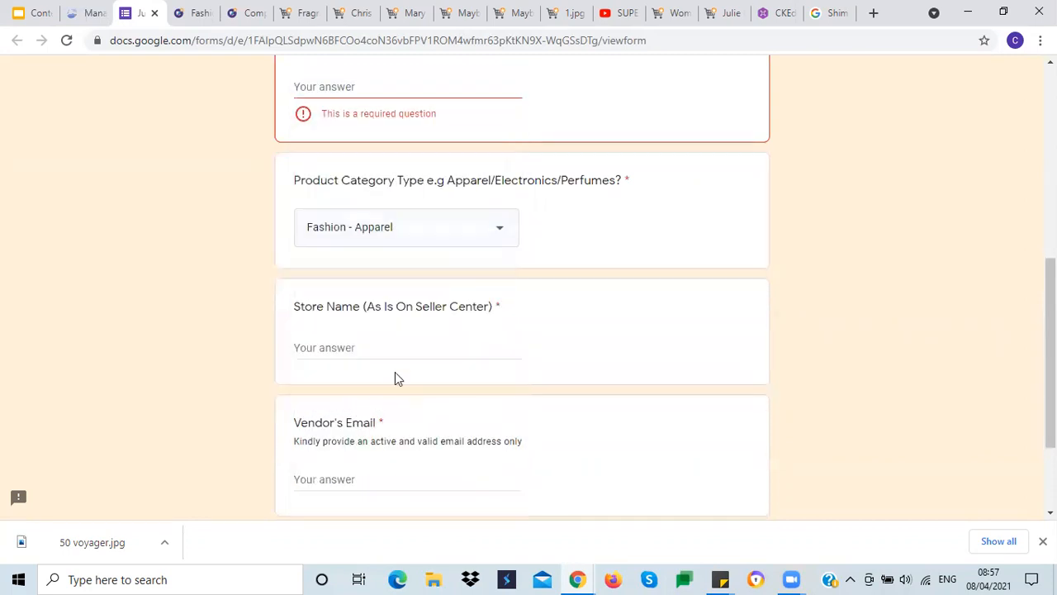
# Step: Step through the store name and vendor email fields, then close the brand request form without submitting
pyautogui.click(357, 341)
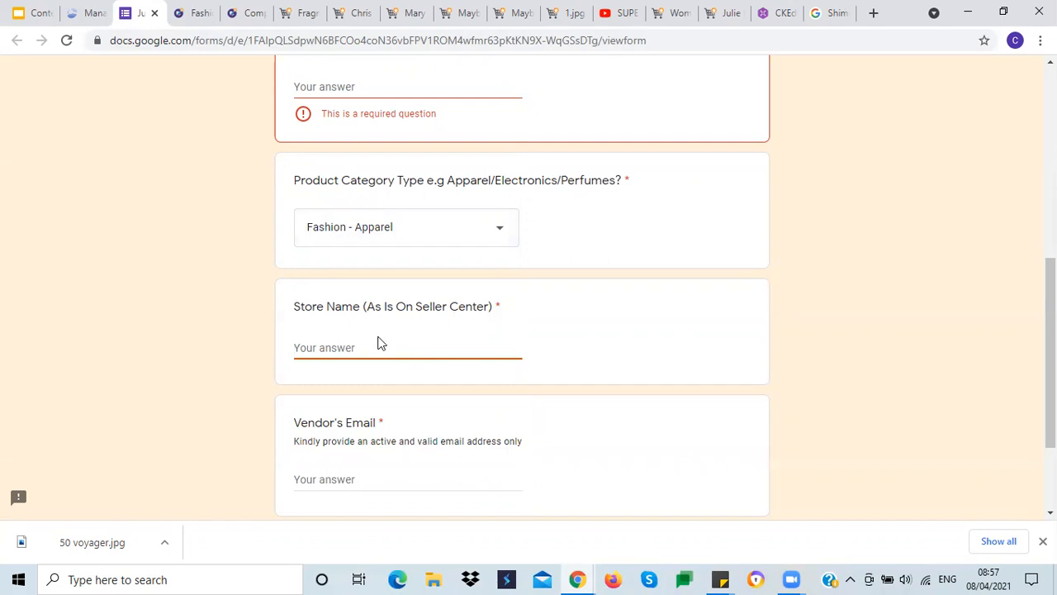
pyautogui.scroll(-2, 264, 312)
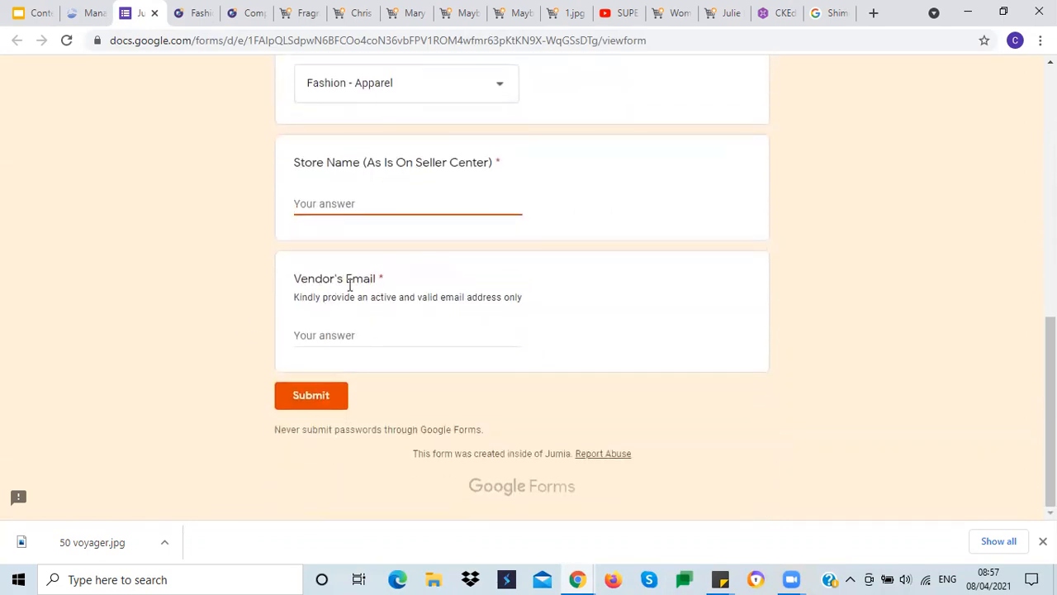
pyautogui.click(349, 334)
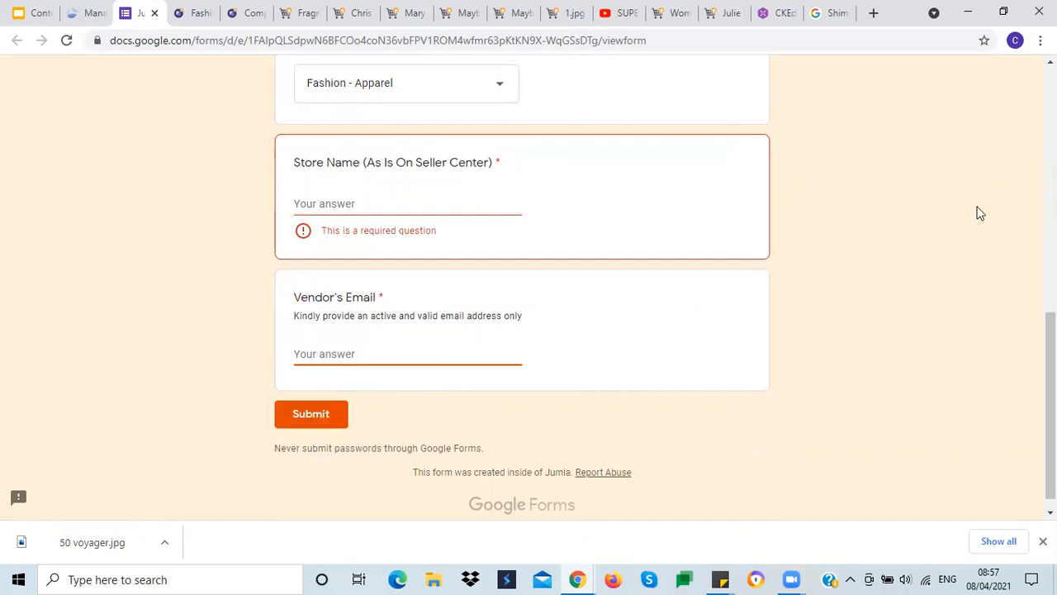
pyautogui.moveTo(1050, 404); pyautogui.dragTo(1049, 160)
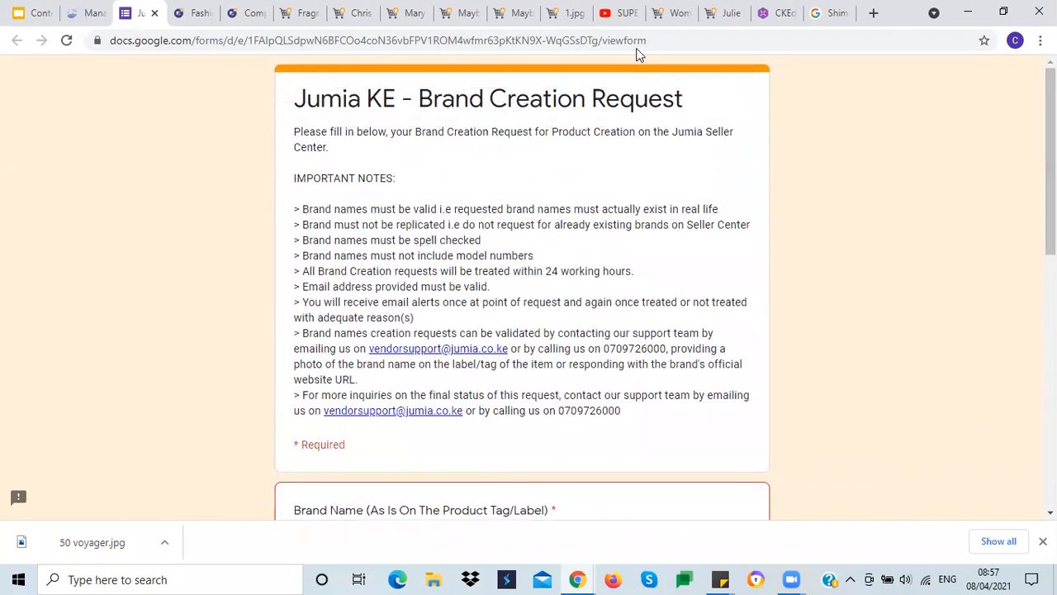
pyautogui.click(155, 13)
# Step: Leave the product editor for the Manage Products overview, discarding the unsaved changes
pyautogui.click(616, 129)
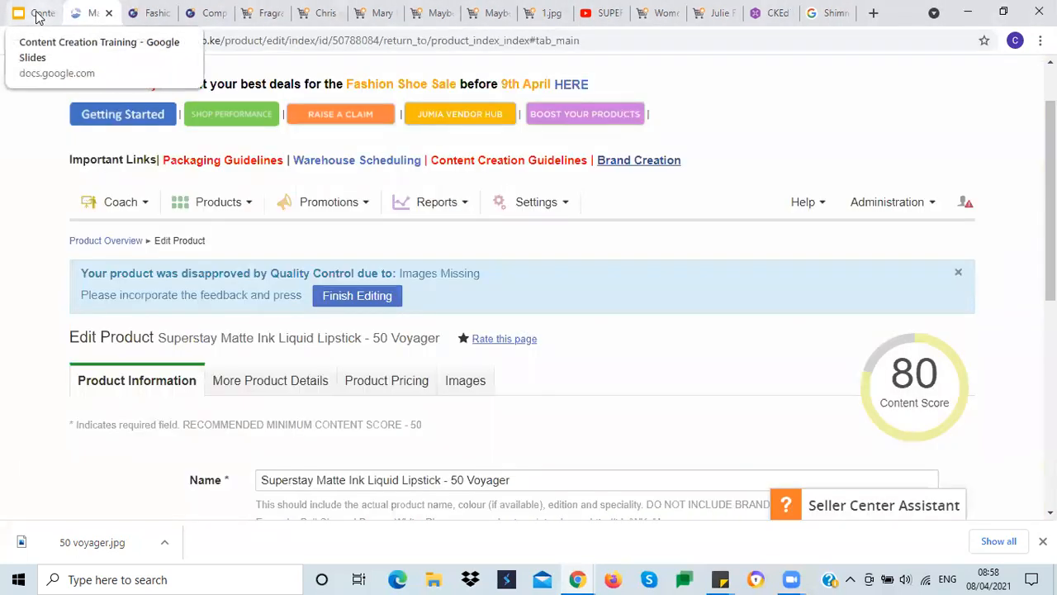
pyautogui.click(221, 211)
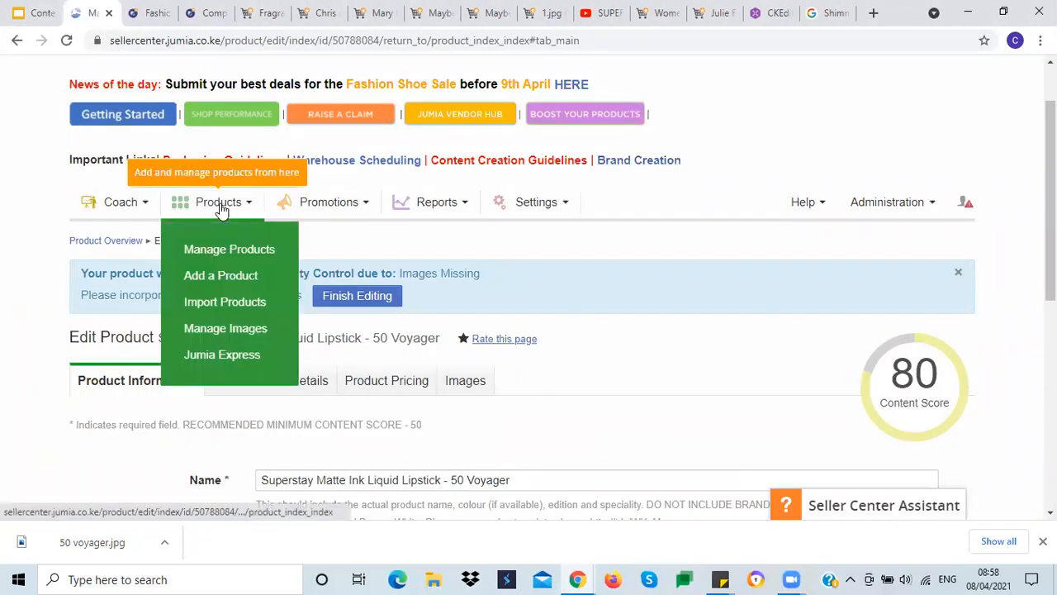
pyautogui.click(217, 256)
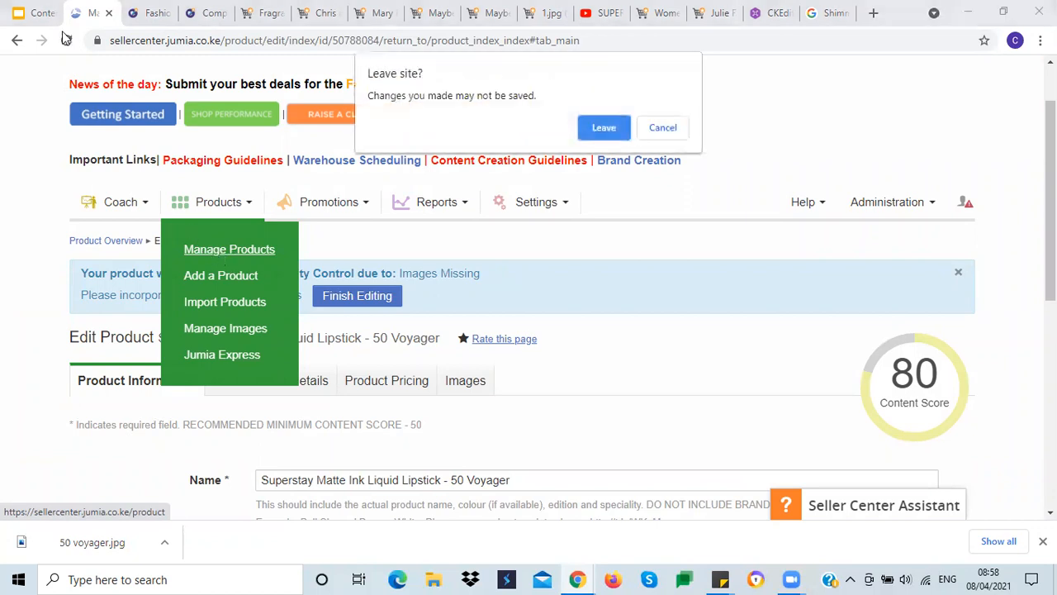
pyautogui.click(604, 129)
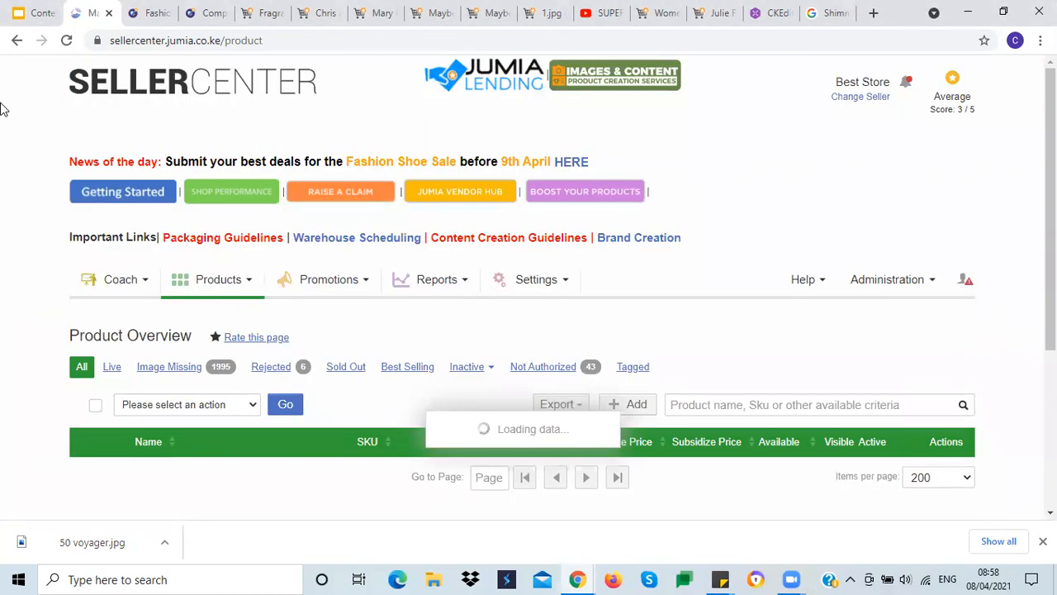
# Step: Browse the Content Creation Training slides to the product pricing and image sizing slide
pyautogui.click(37, 12)
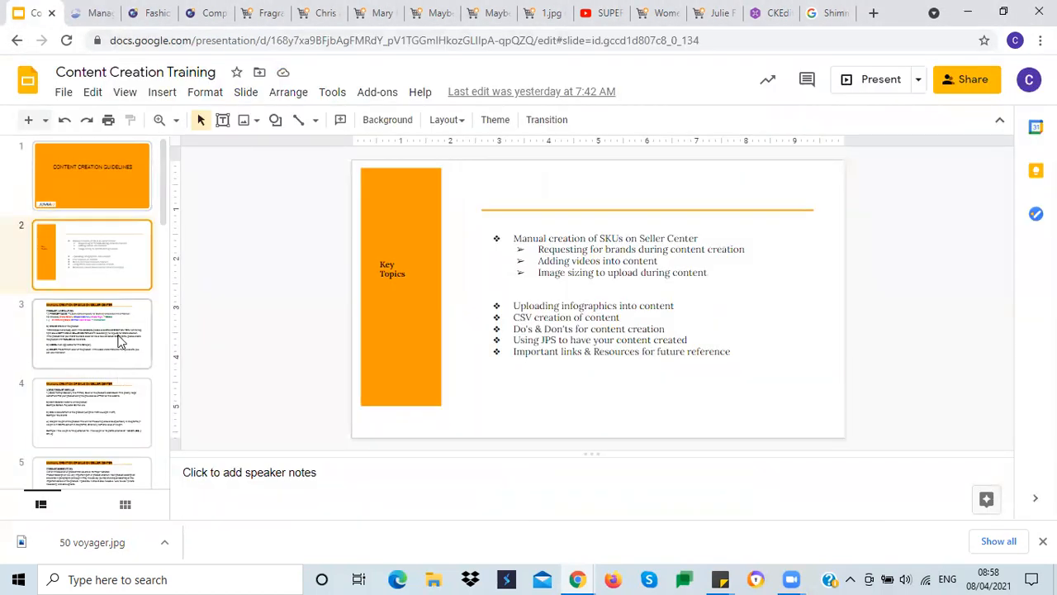
pyautogui.scroll(-3, 118, 340)
pyautogui.scroll(-2, 118, 341)
pyautogui.click(90, 421)
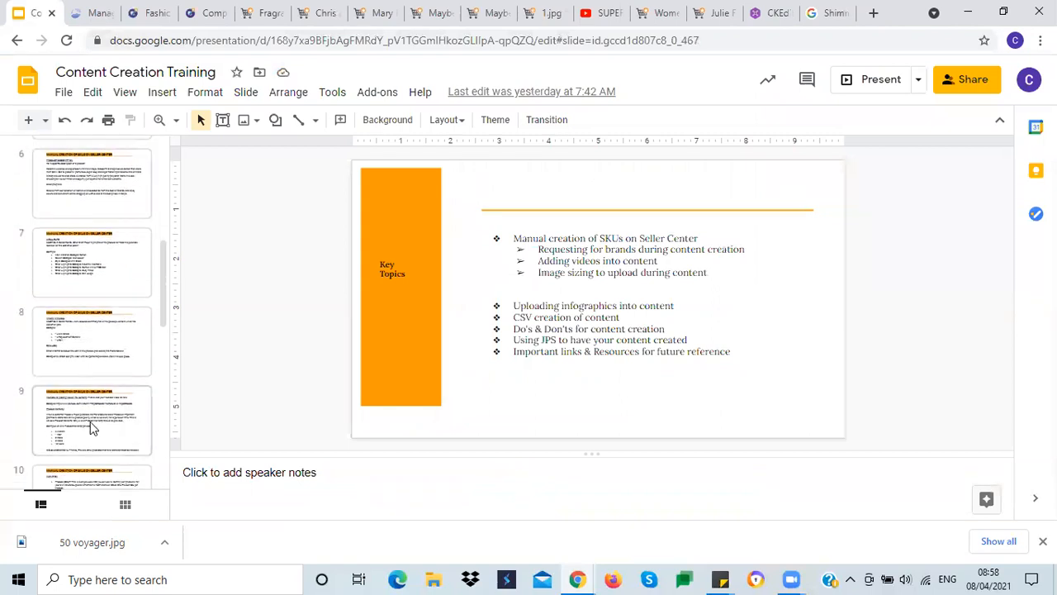
pyautogui.scroll(-2, 88, 397)
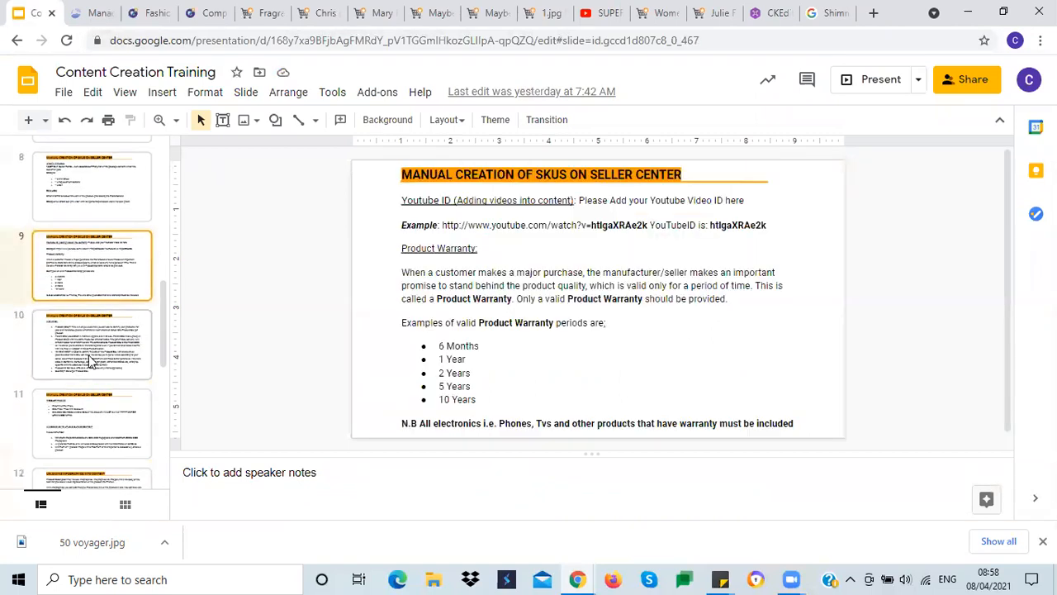
pyautogui.click(89, 345)
pyautogui.click(92, 423)
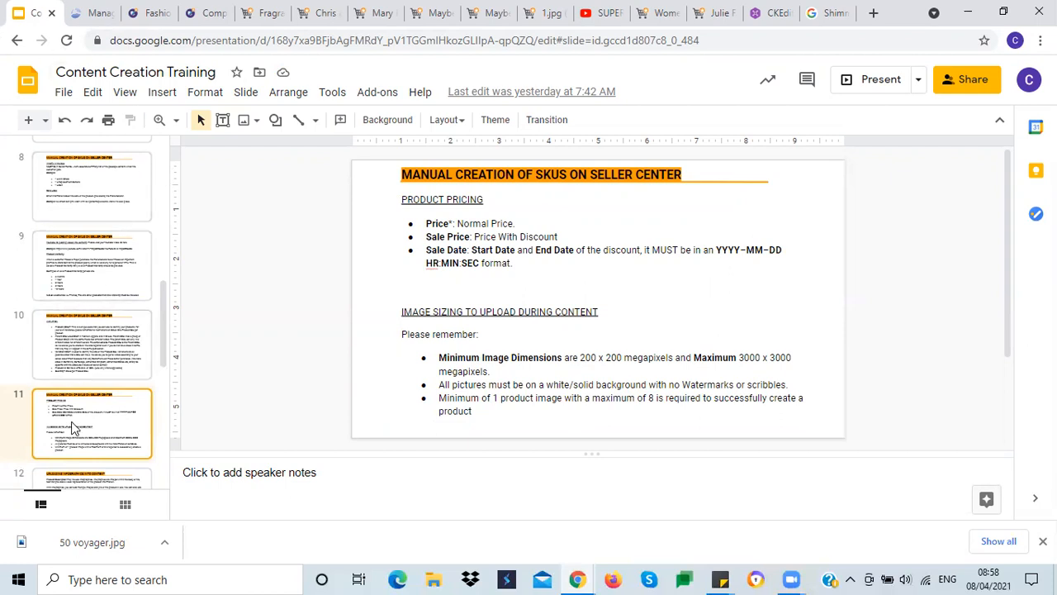
# Step: Open the Content Creation Guidelines site from the Seller Center's important links
pyautogui.click(103, 13)
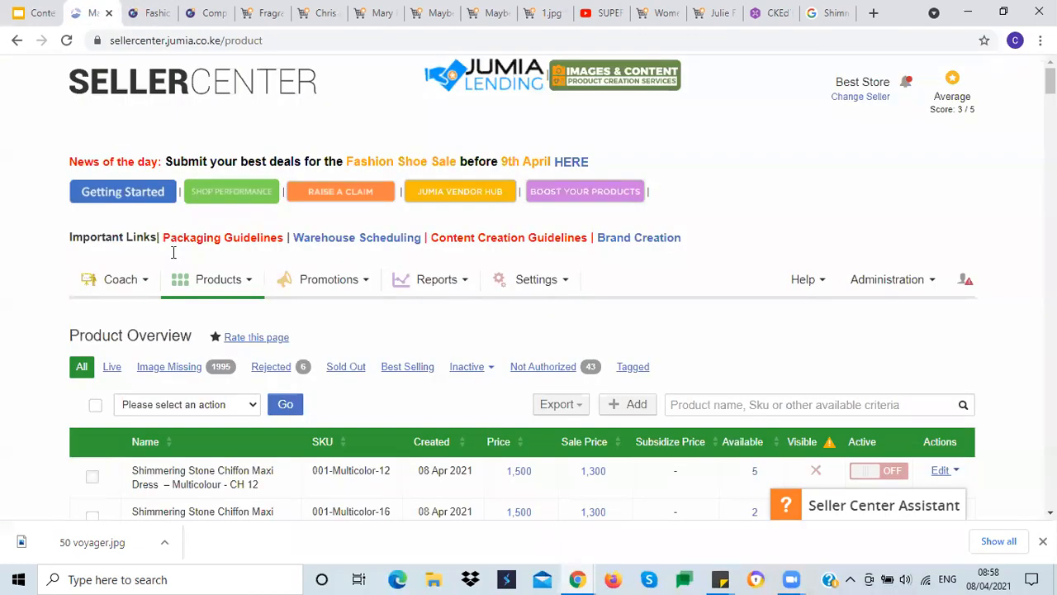
pyautogui.click(501, 239)
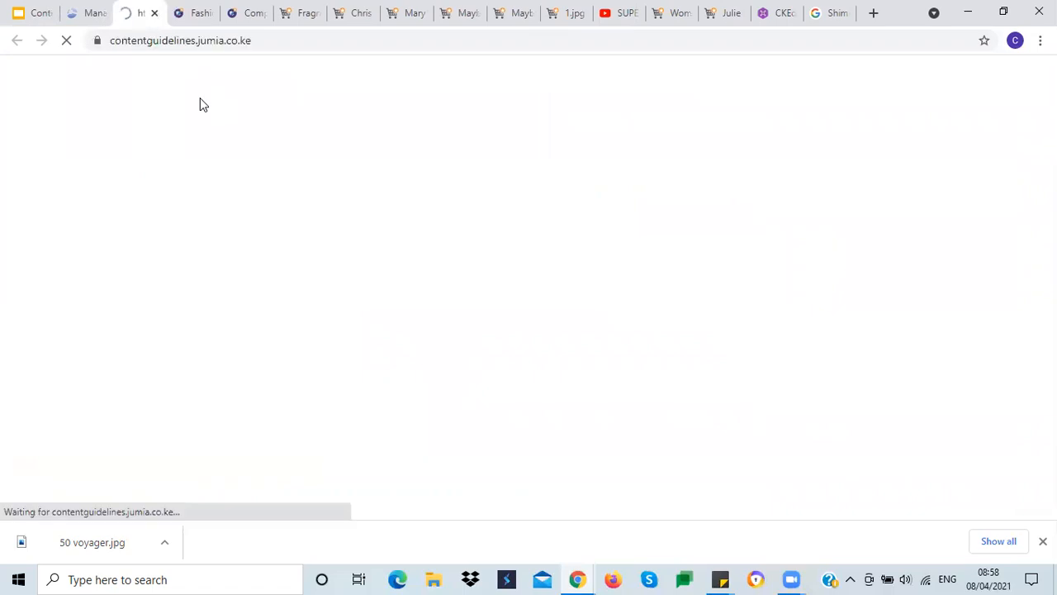
pyautogui.moveTo(201, 104)
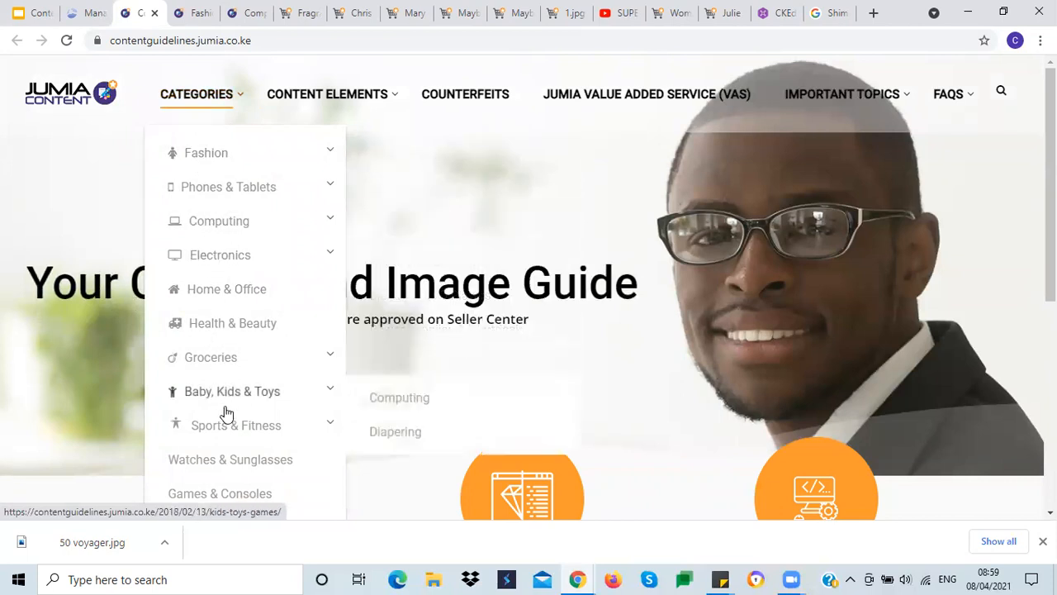
# Step: Return to the training presentation and review the pricing, image sizing and infographics slides
pyautogui.click(89, 15)
pyautogui.click(48, 15)
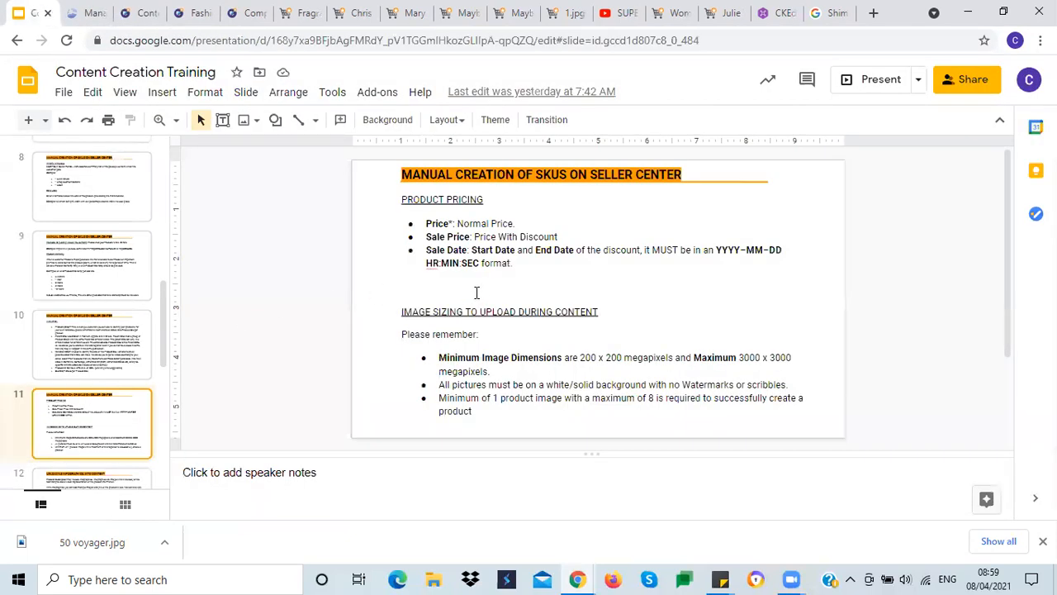
pyautogui.scroll(-5, 486, 286)
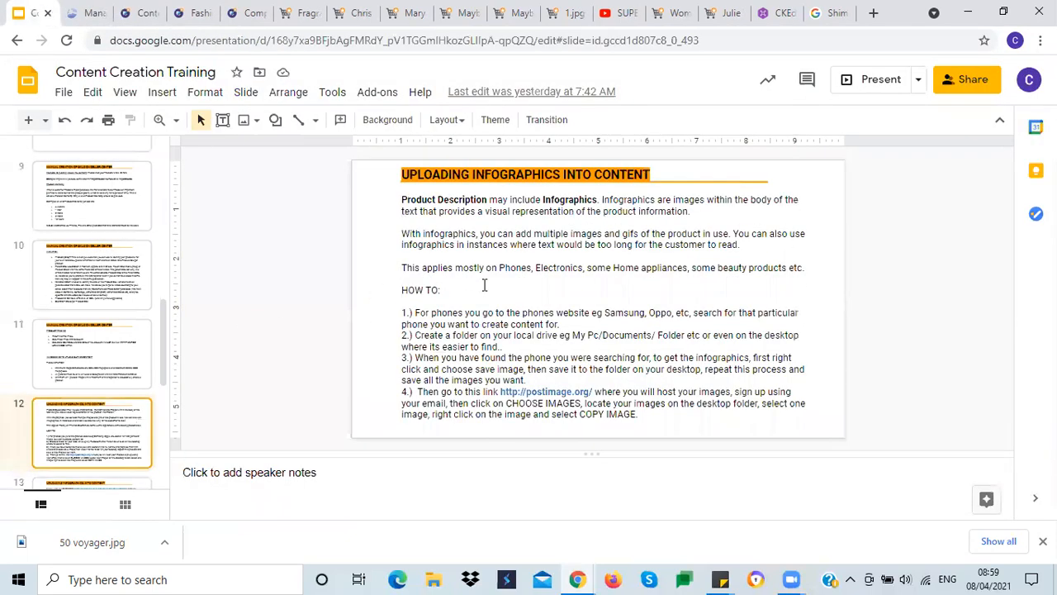
pyautogui.scroll(5, 487, 285)
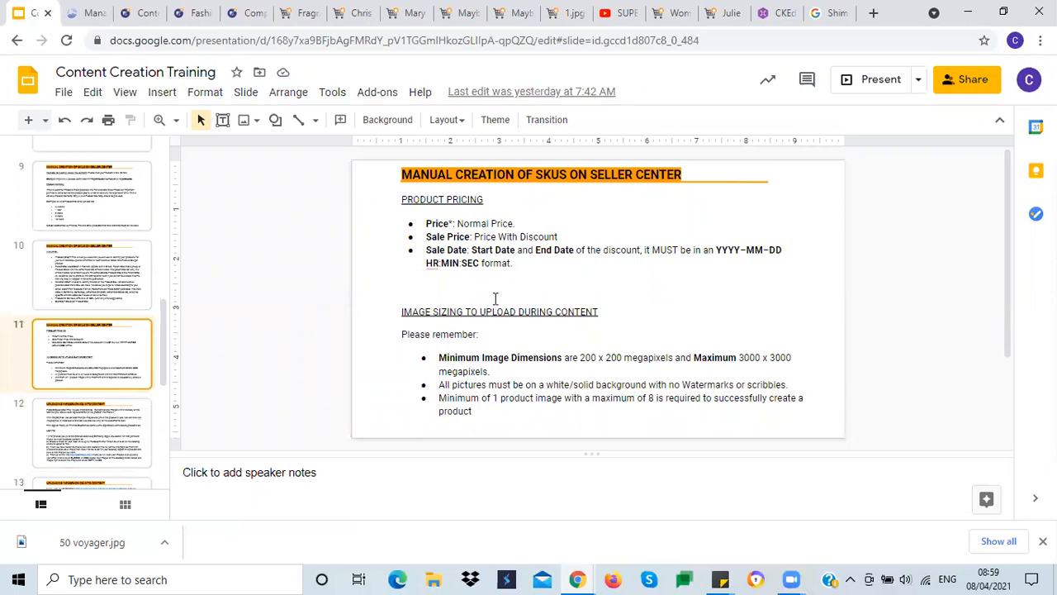
pyautogui.scroll(-3, 500, 296)
pyautogui.scroll(-3, 500, 296)
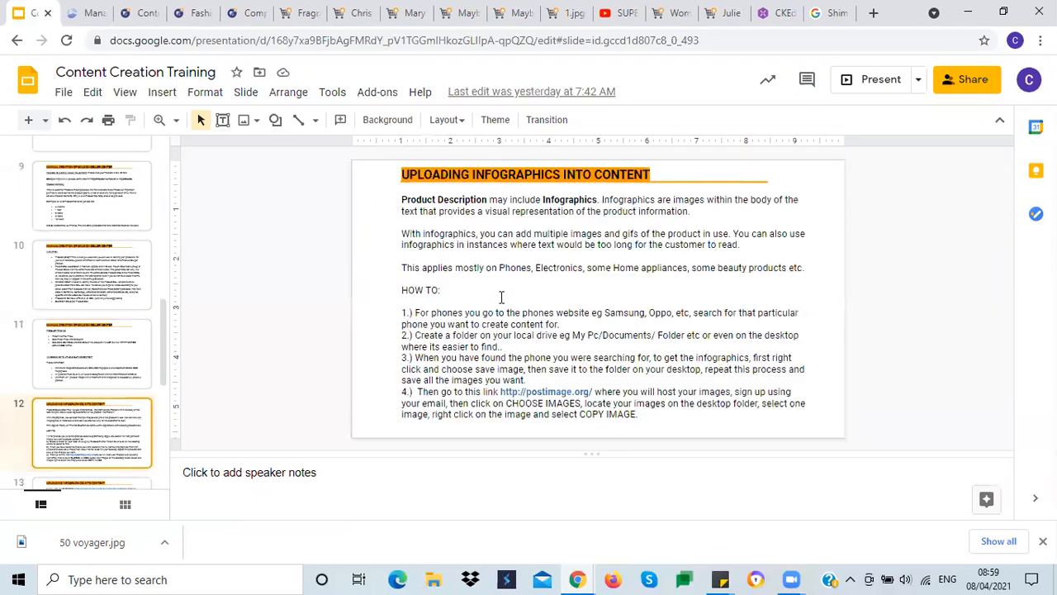